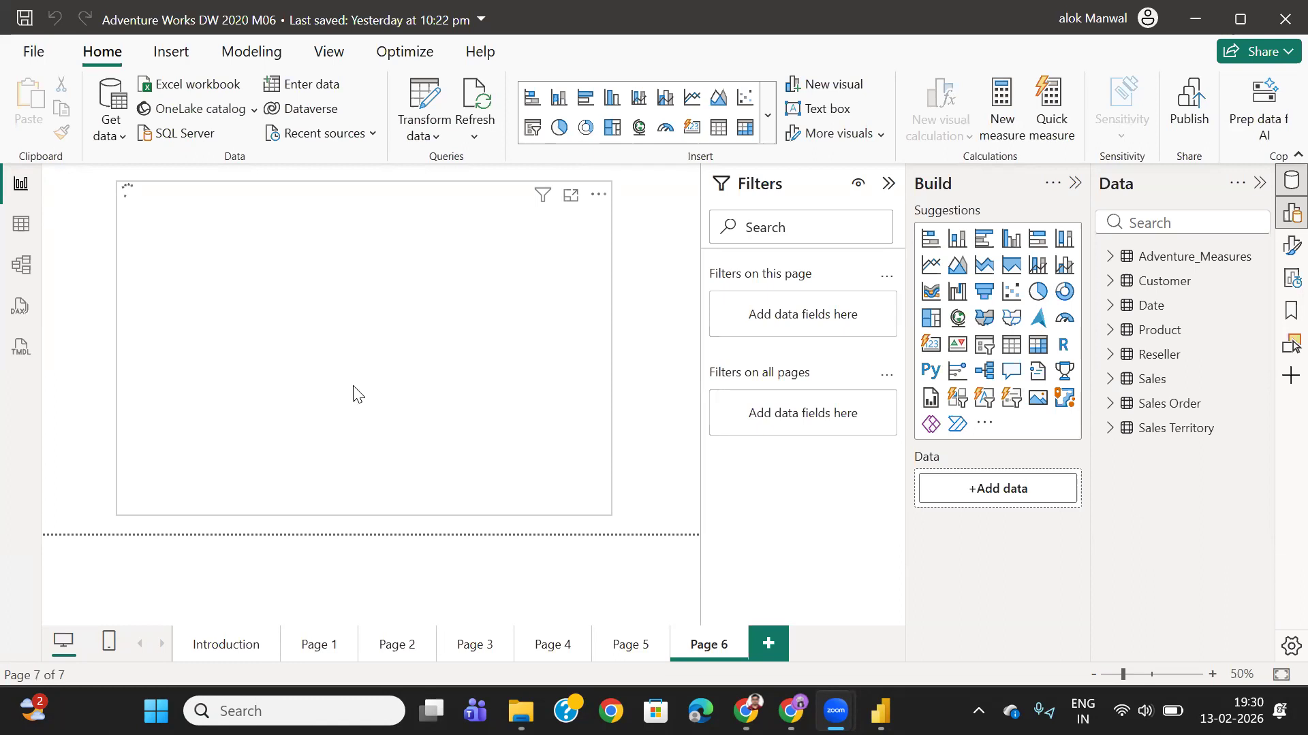
- Widen the canvas by collapsing the Build and Filters areas, and add a new blank report page
click(1073, 184)
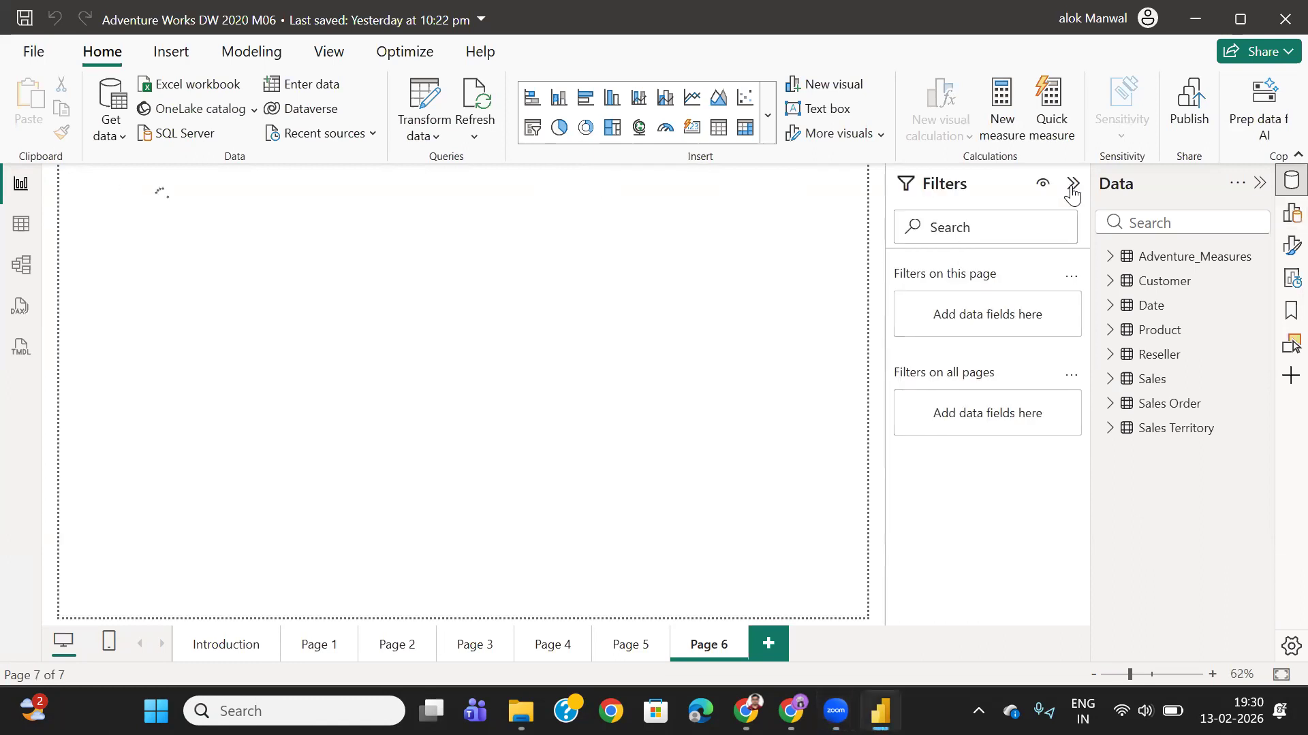
click(1057, 201)
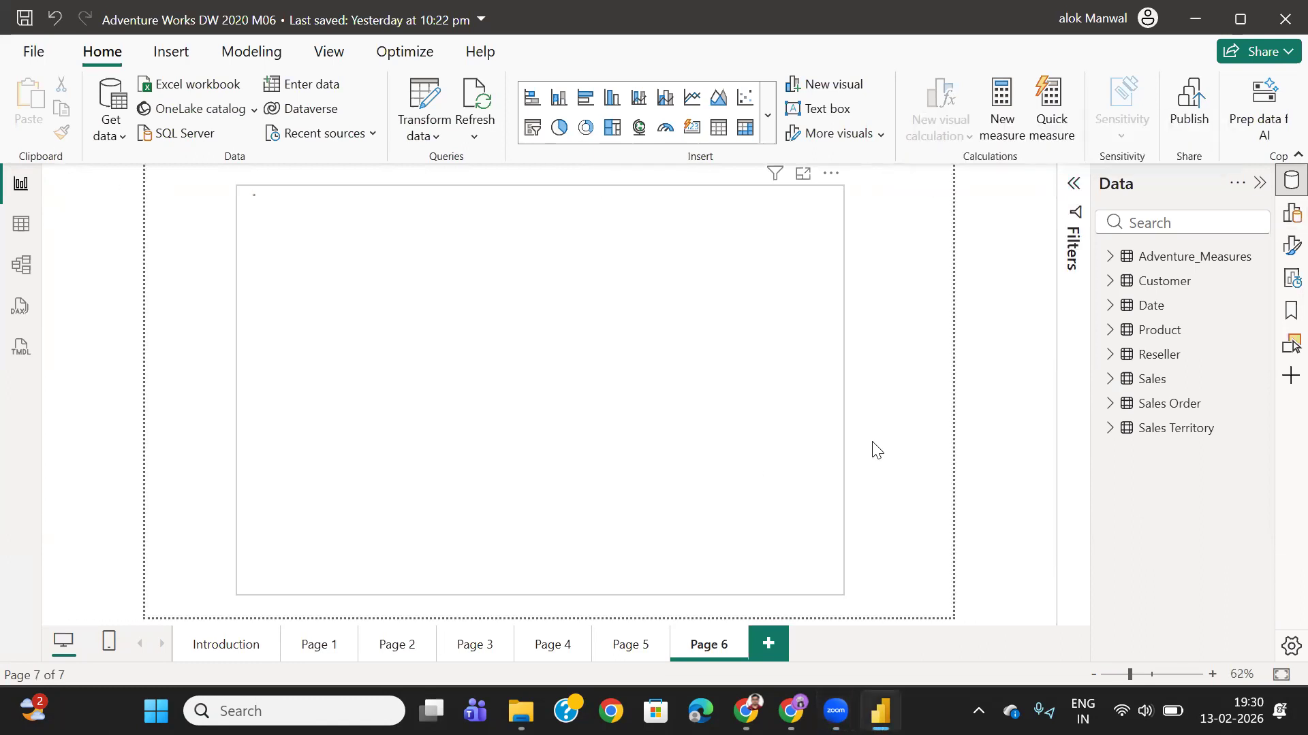
click(768, 646)
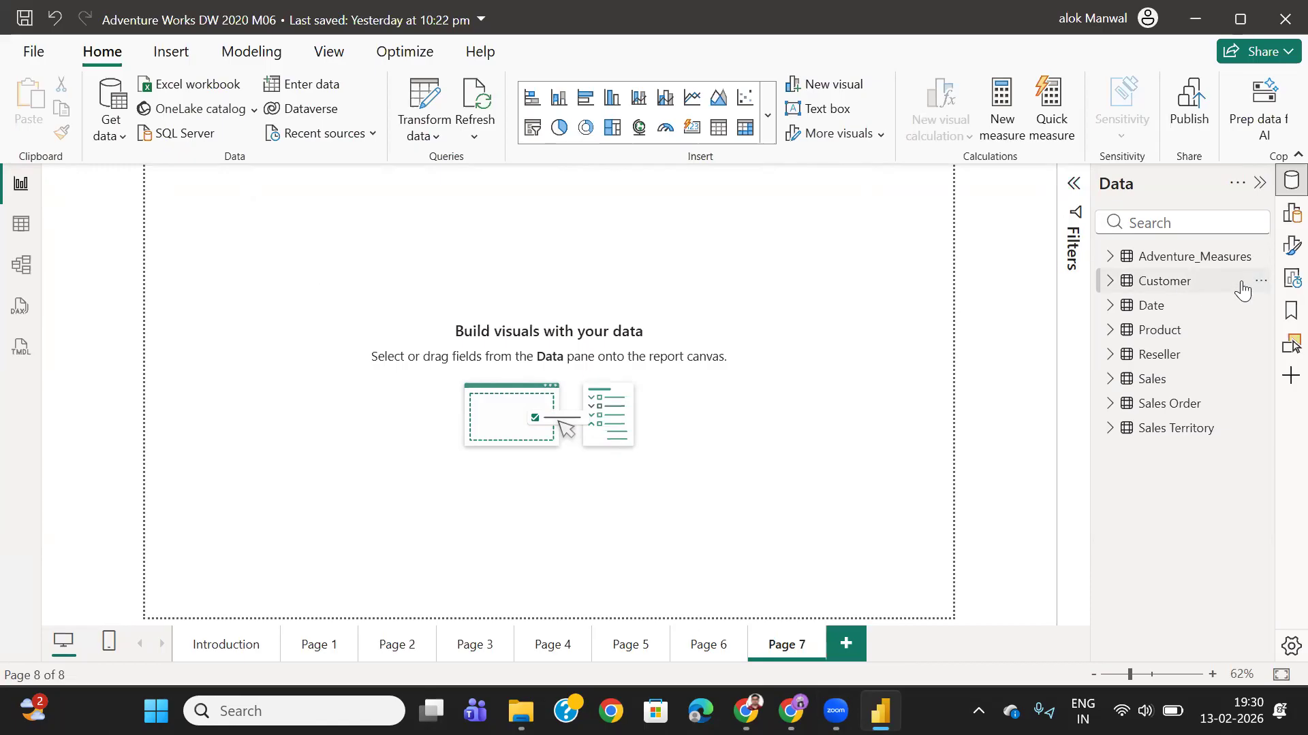
- Add a slicer in the page's upper-left corner with Fiscal Year from the Date table, and shrink it around its list
click(1112, 305)
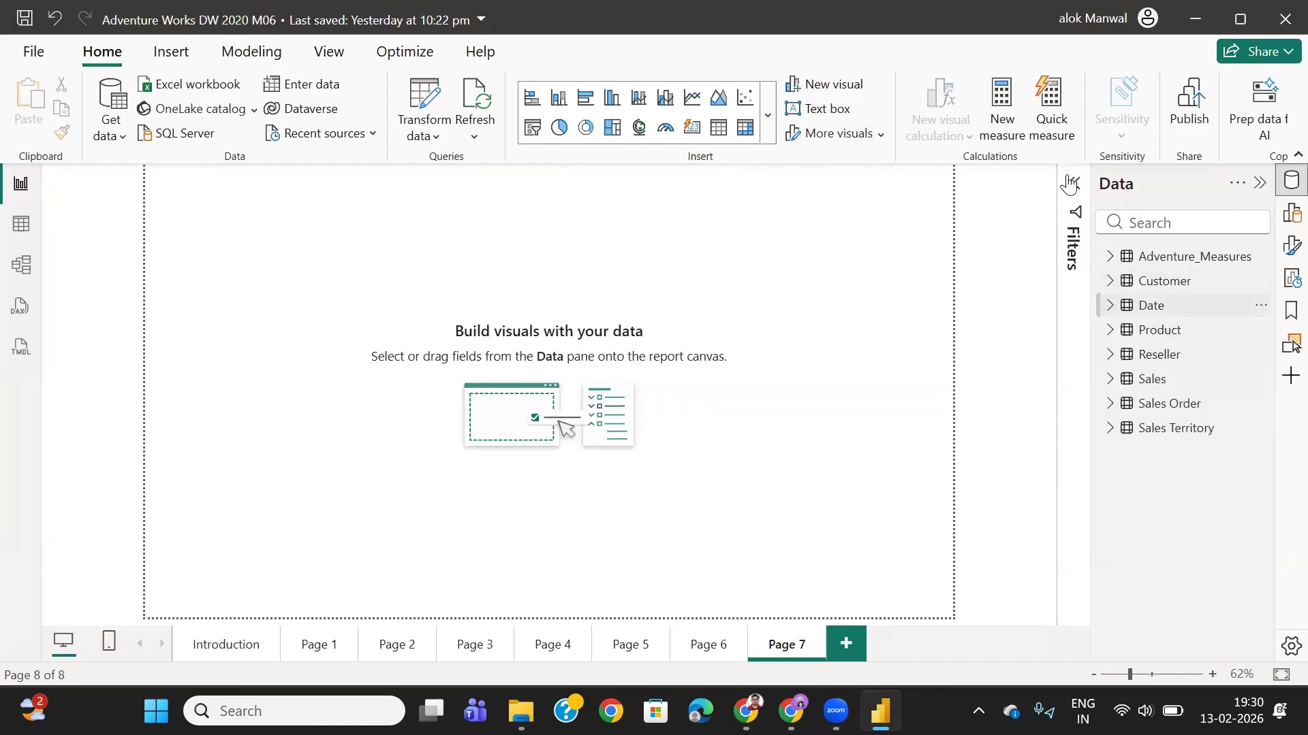
click(1292, 213)
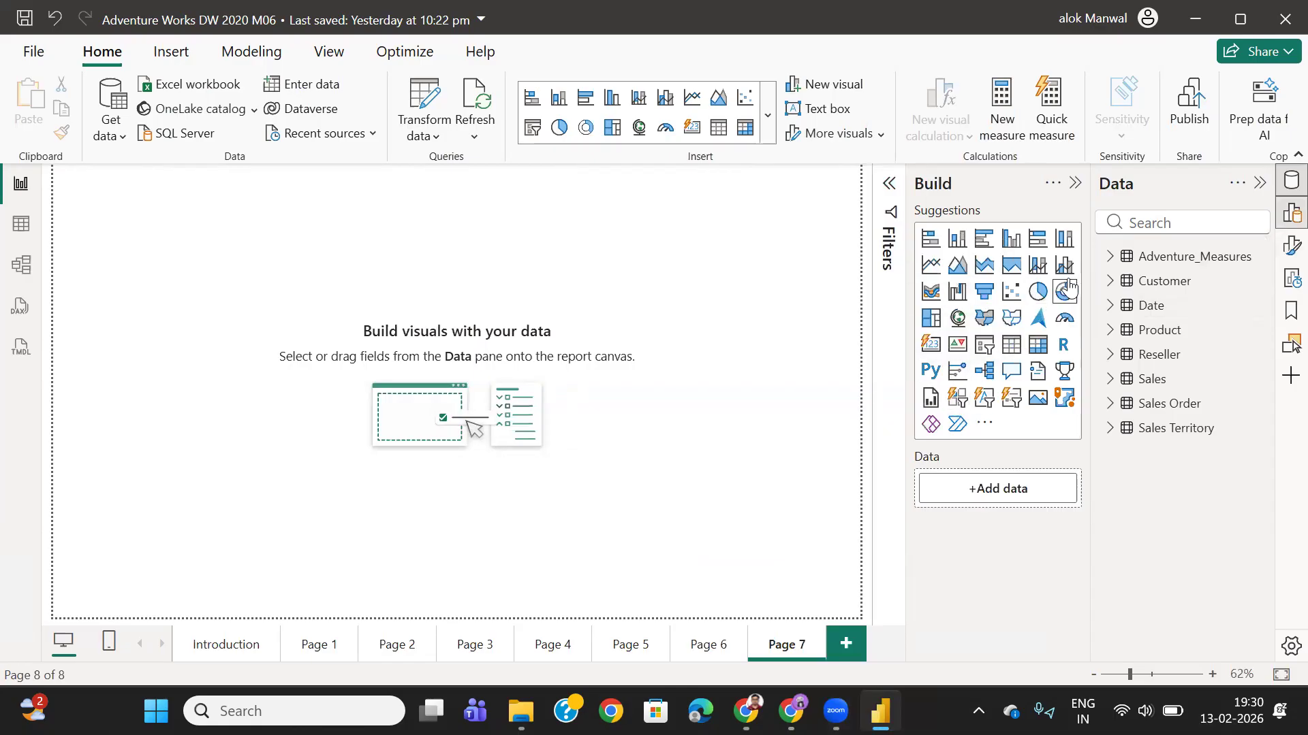
click(984, 344)
drag(150, 184, 144, 203)
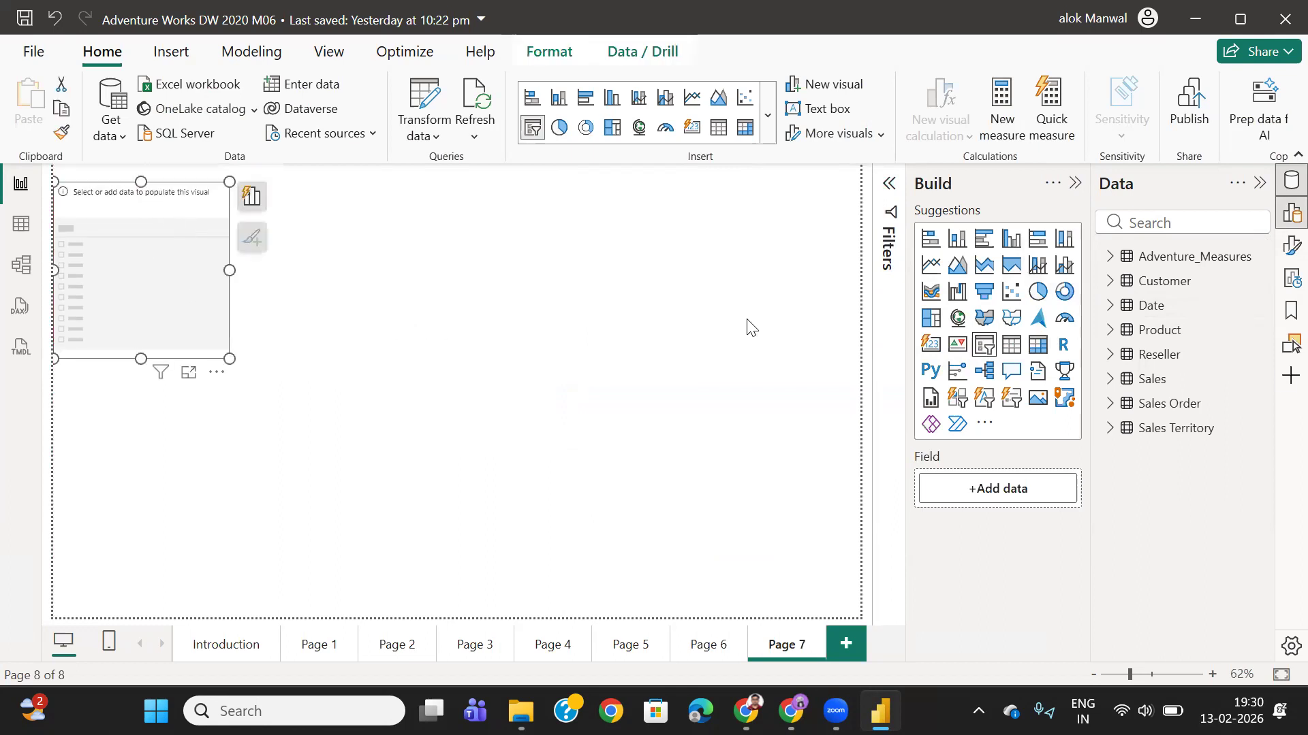
click(1112, 306)
drag(1202, 406, 157, 264)
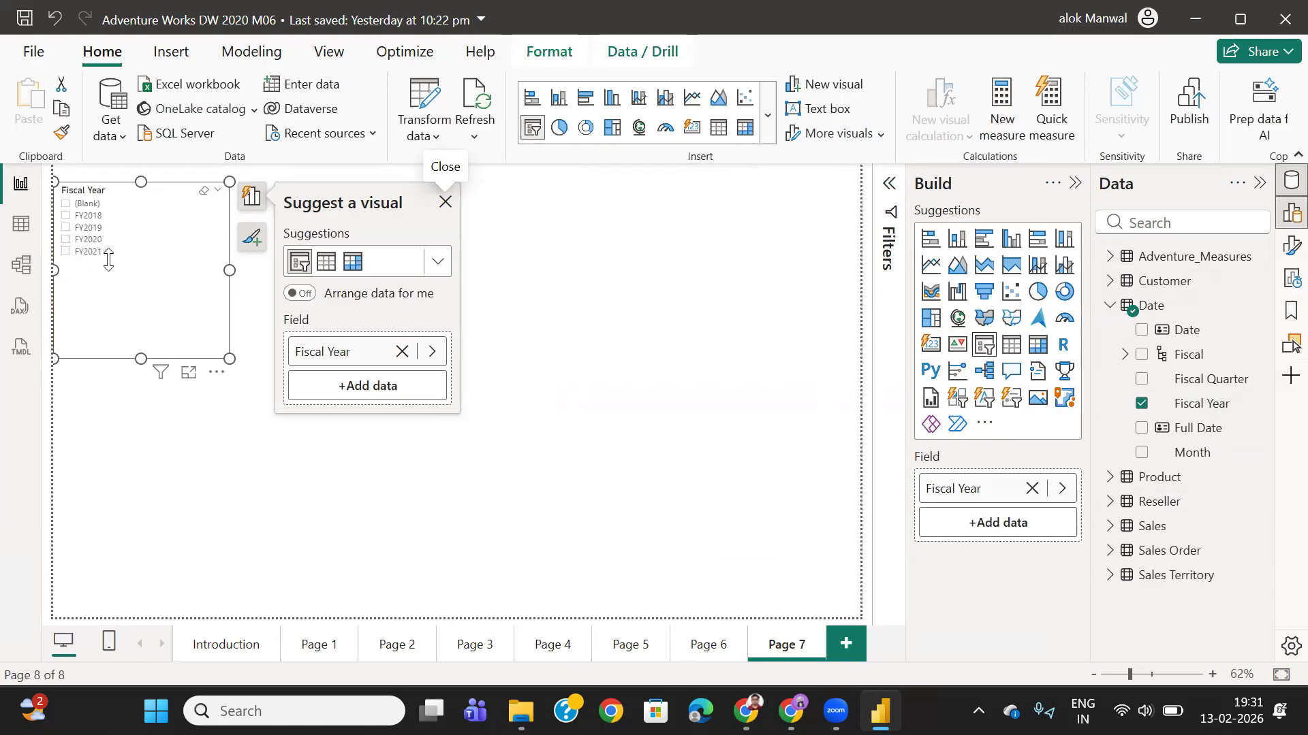
drag(228, 359, 181, 321)
click(578, 354)
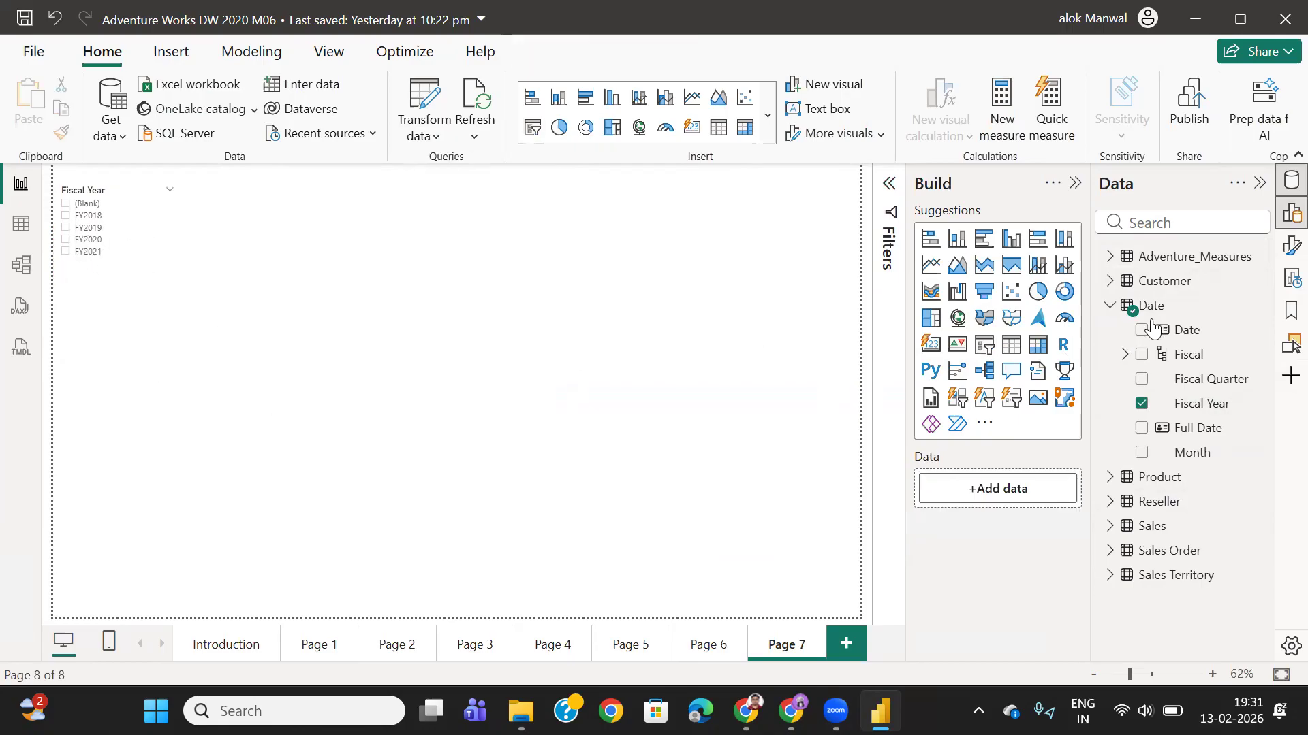
- Insert a clustered column chart mid-page, widen it, and put Month from the Date table on its X-axis
click(1008, 242)
drag(153, 368, 478, 268)
drag(509, 375, 692, 392)
drag(599, 258, 599, 267)
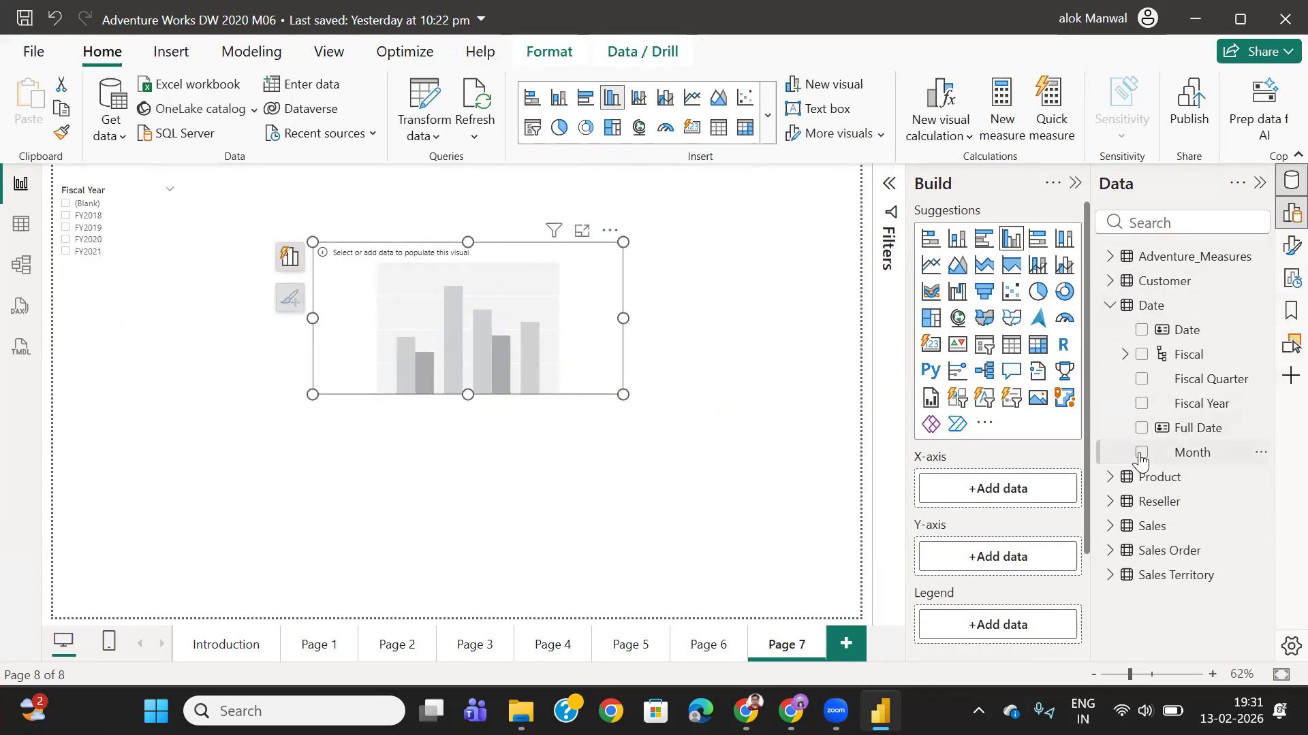
click(1141, 452)
- Add the Revenue1 measure from the Adventure_Measures table as the column chart's Y-axis
click(1110, 305)
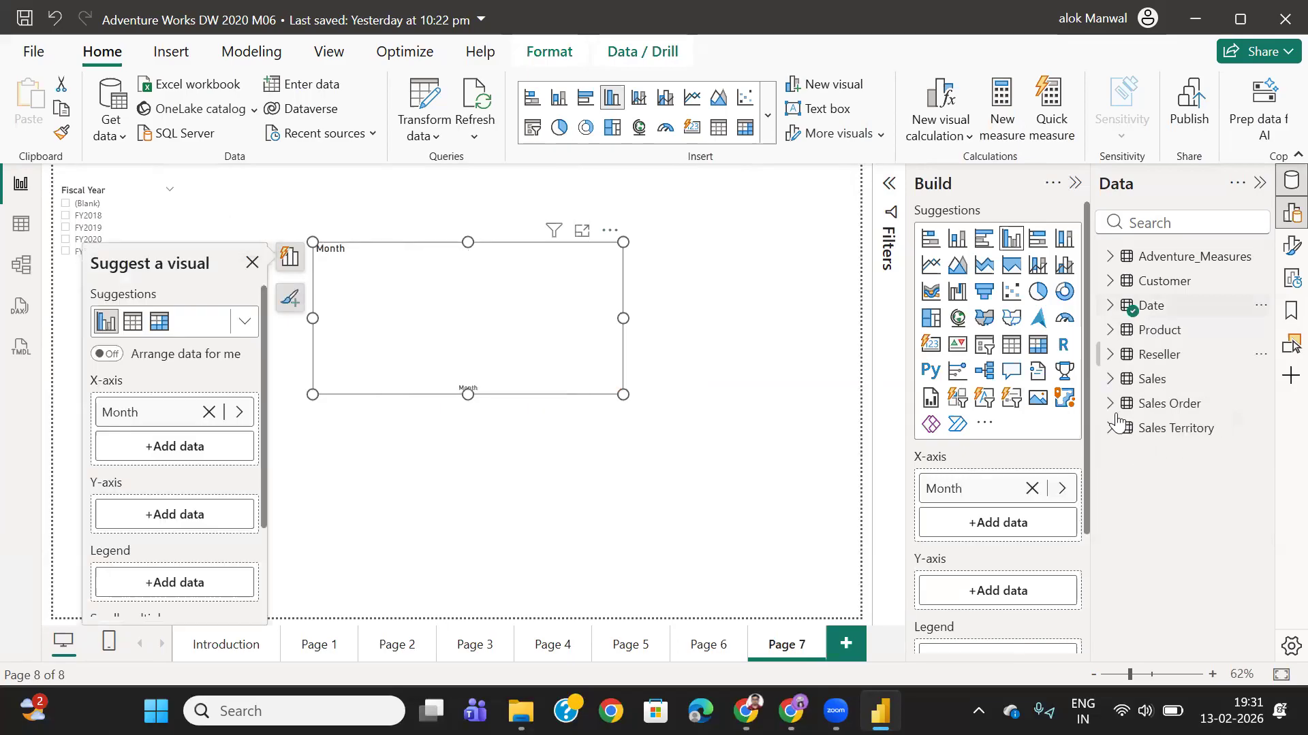
click(1110, 379)
click(1111, 257)
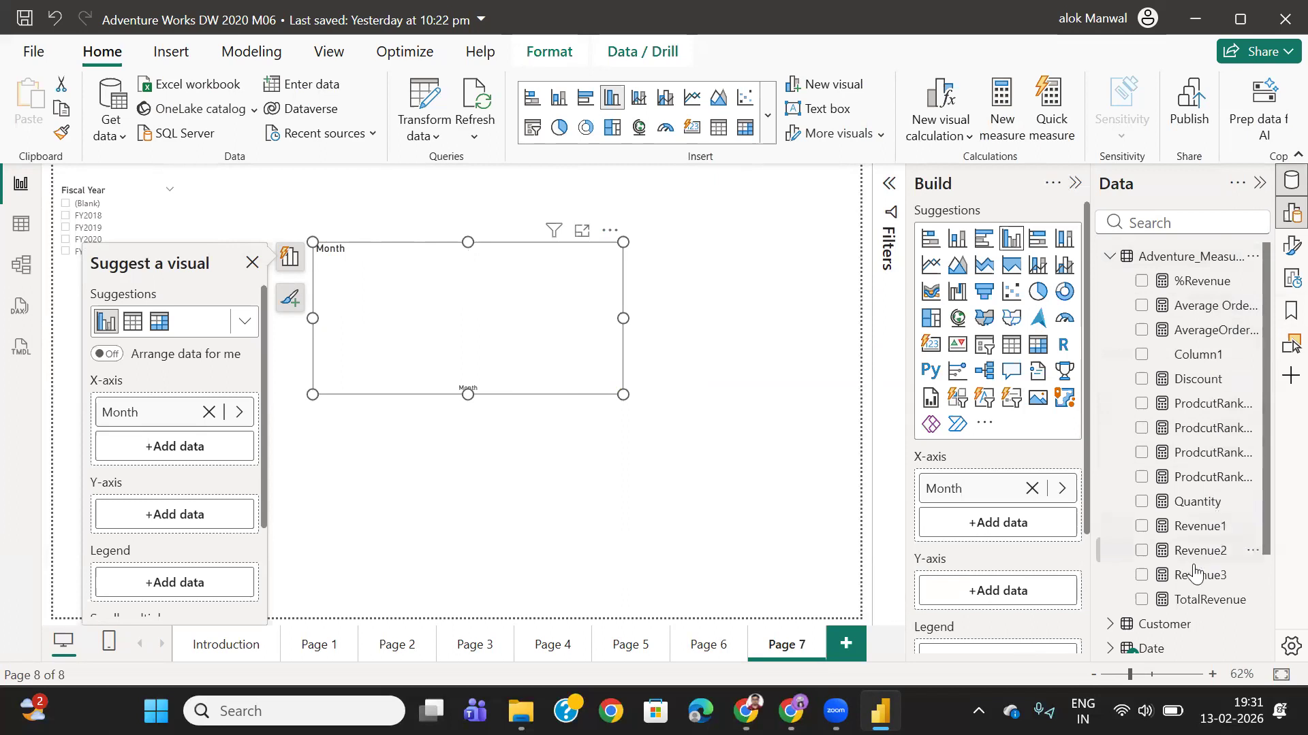
drag(1202, 538, 436, 320)
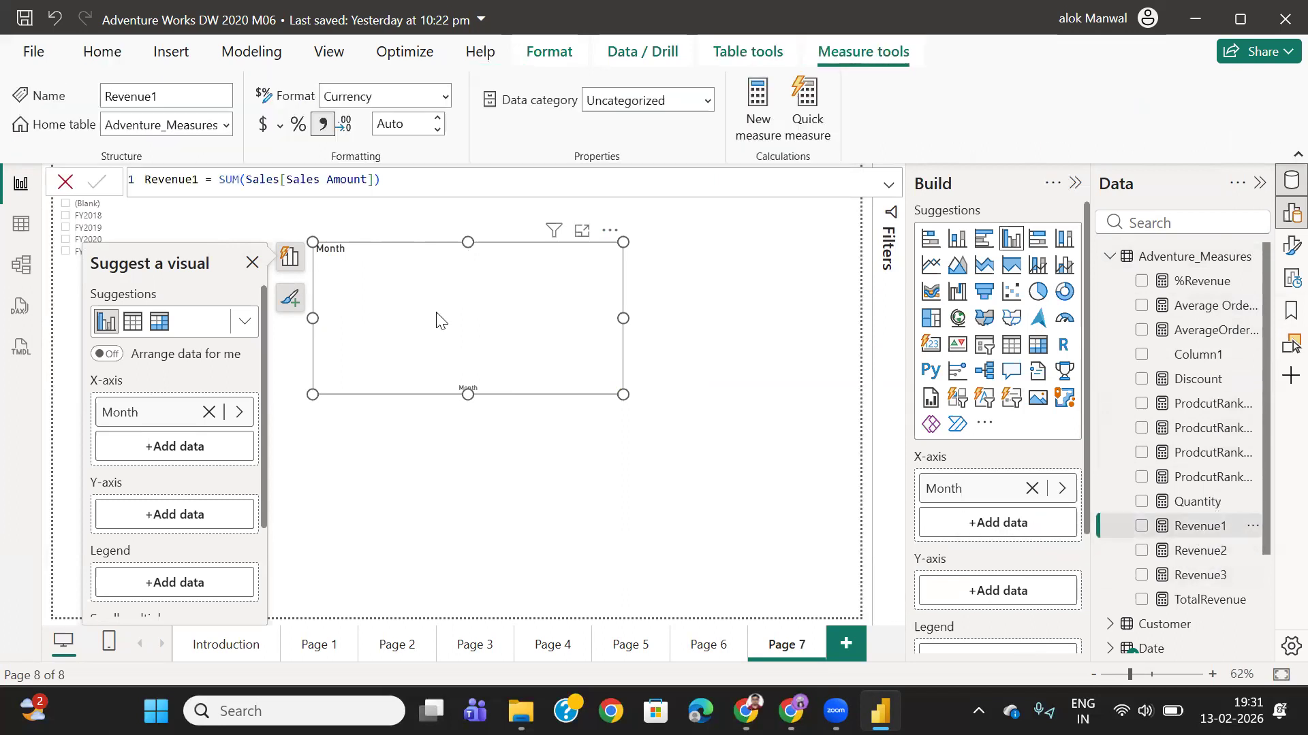
click(252, 263)
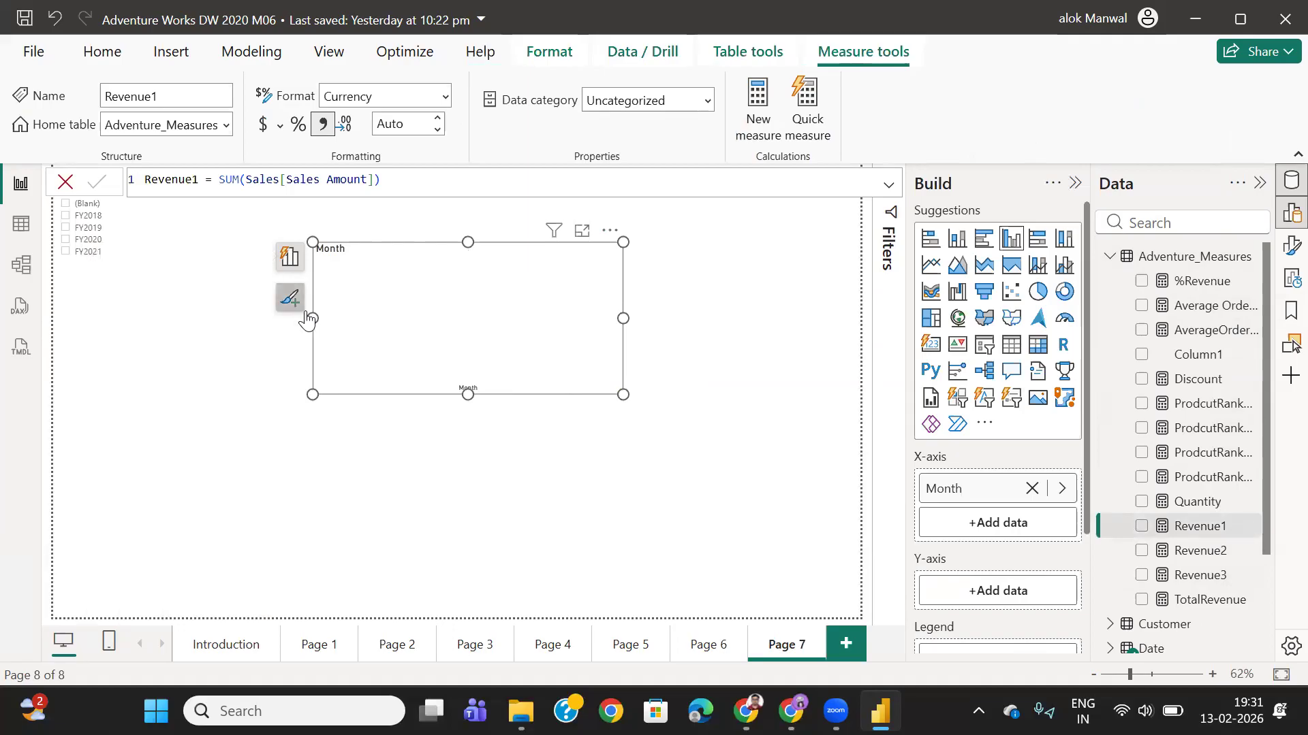
drag(487, 282, 525, 315)
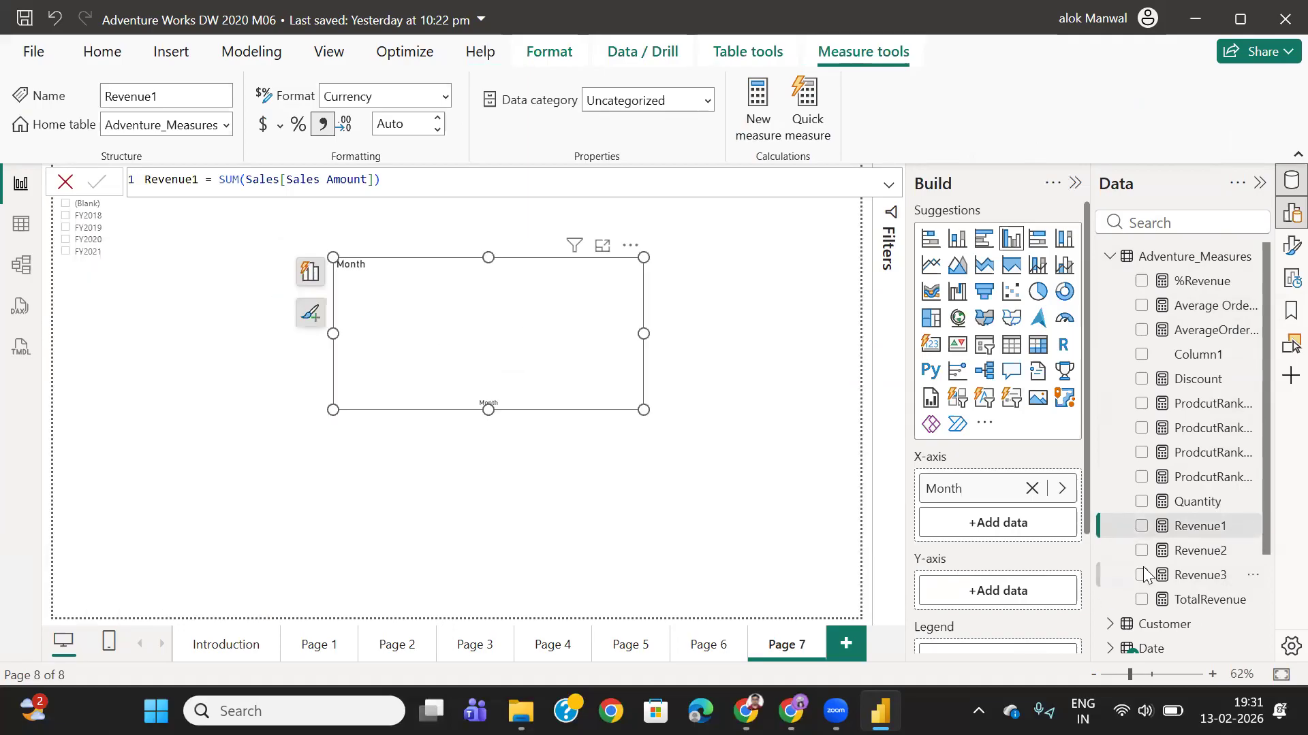
drag(1201, 536, 478, 324)
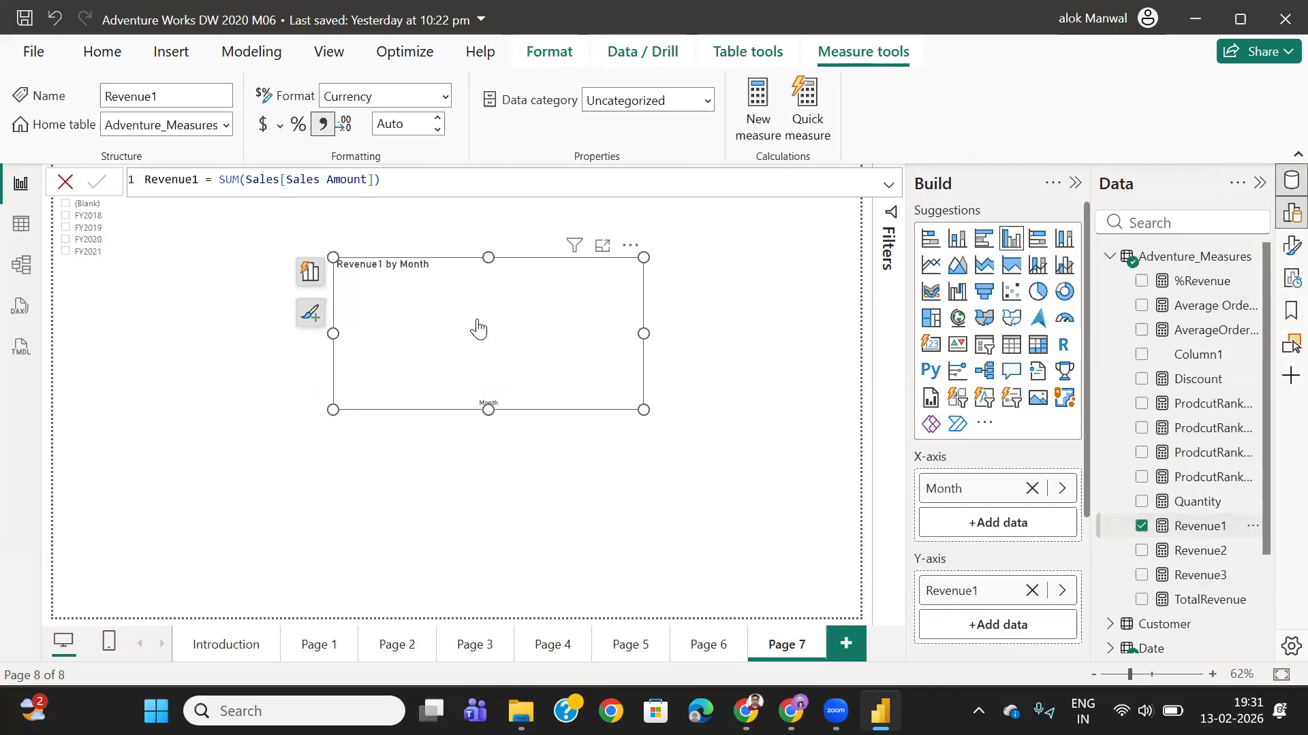
- Enlarge the Revenue1 by Month chart to fill most of the page and position it beside the Fiscal Year slicer
click(1074, 184)
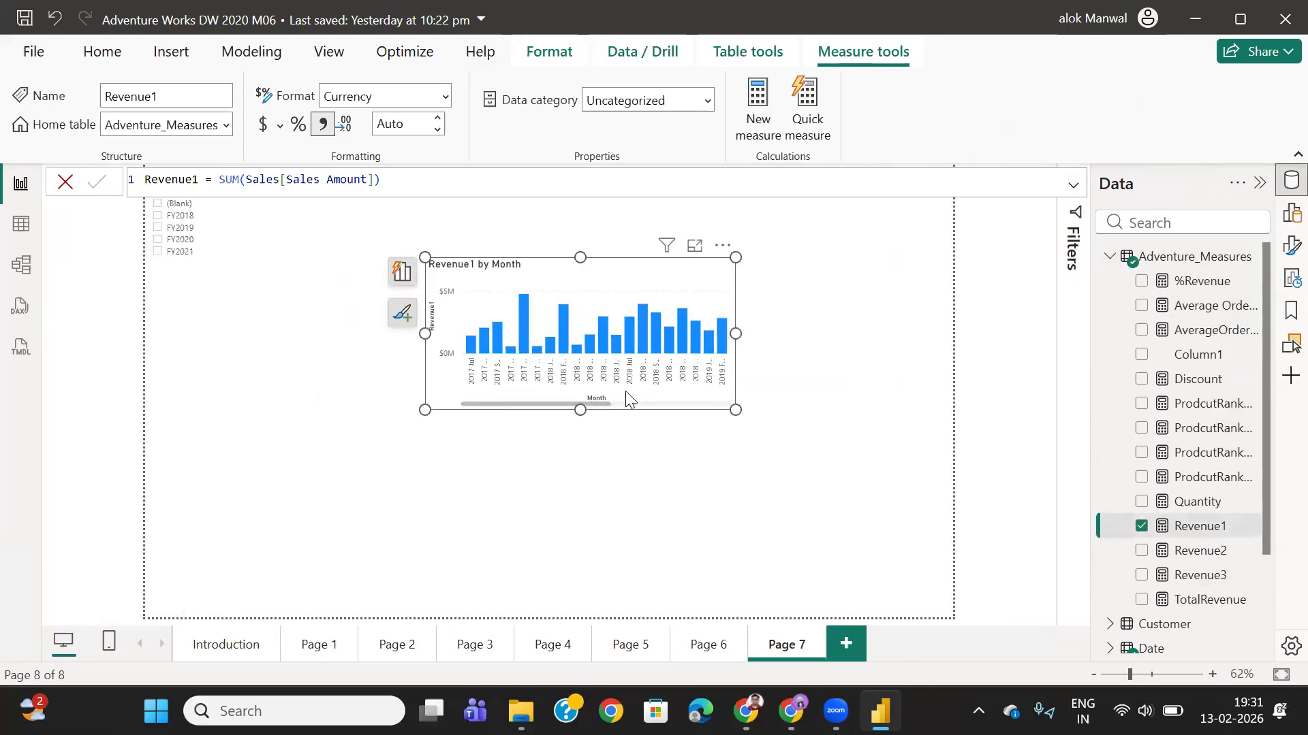
drag(735, 410, 913, 535)
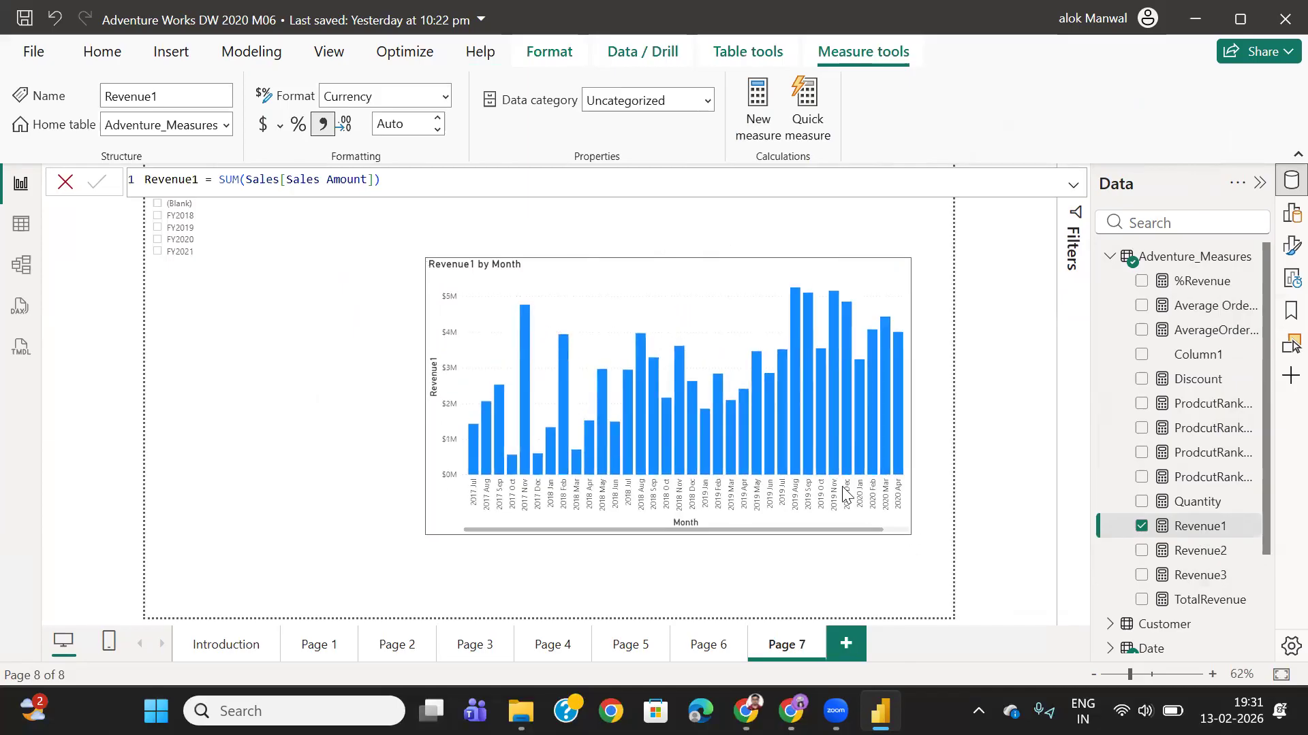
drag(425, 396, 285, 397)
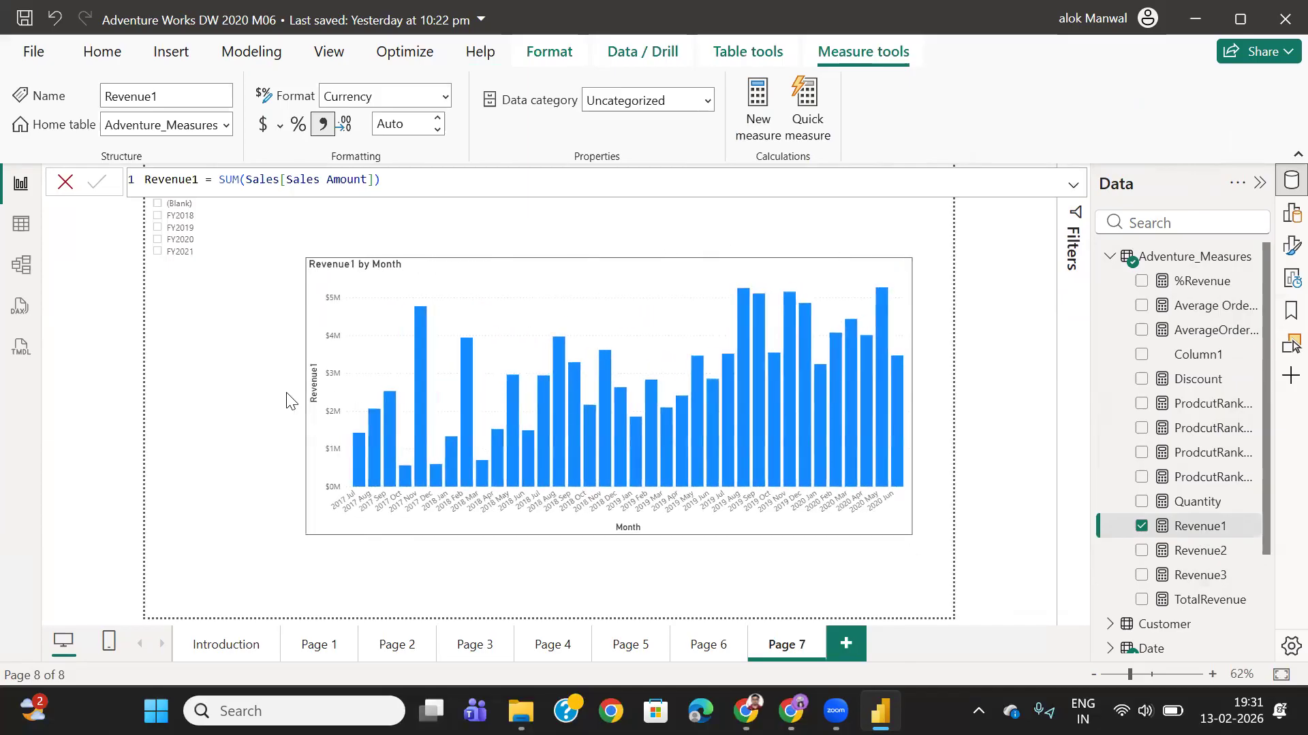
drag(695, 295, 686, 292)
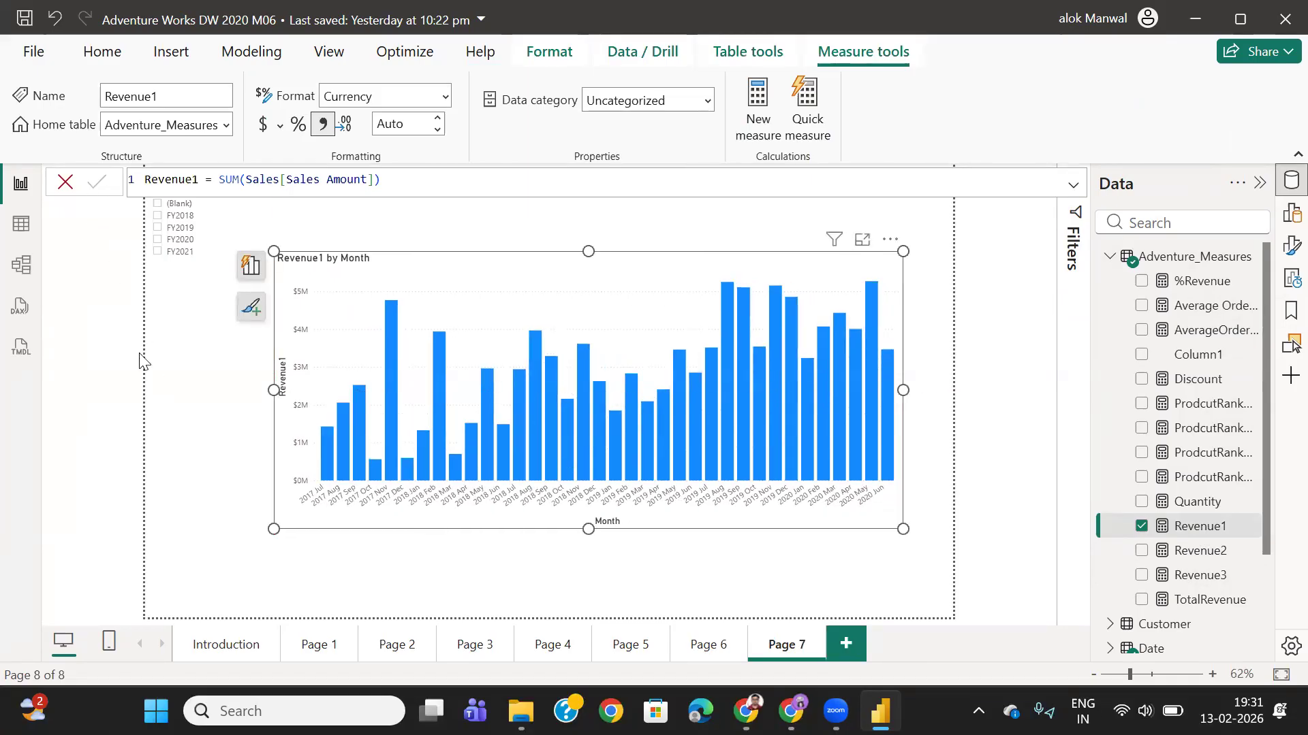
click(82, 210)
drag(538, 307, 546, 294)
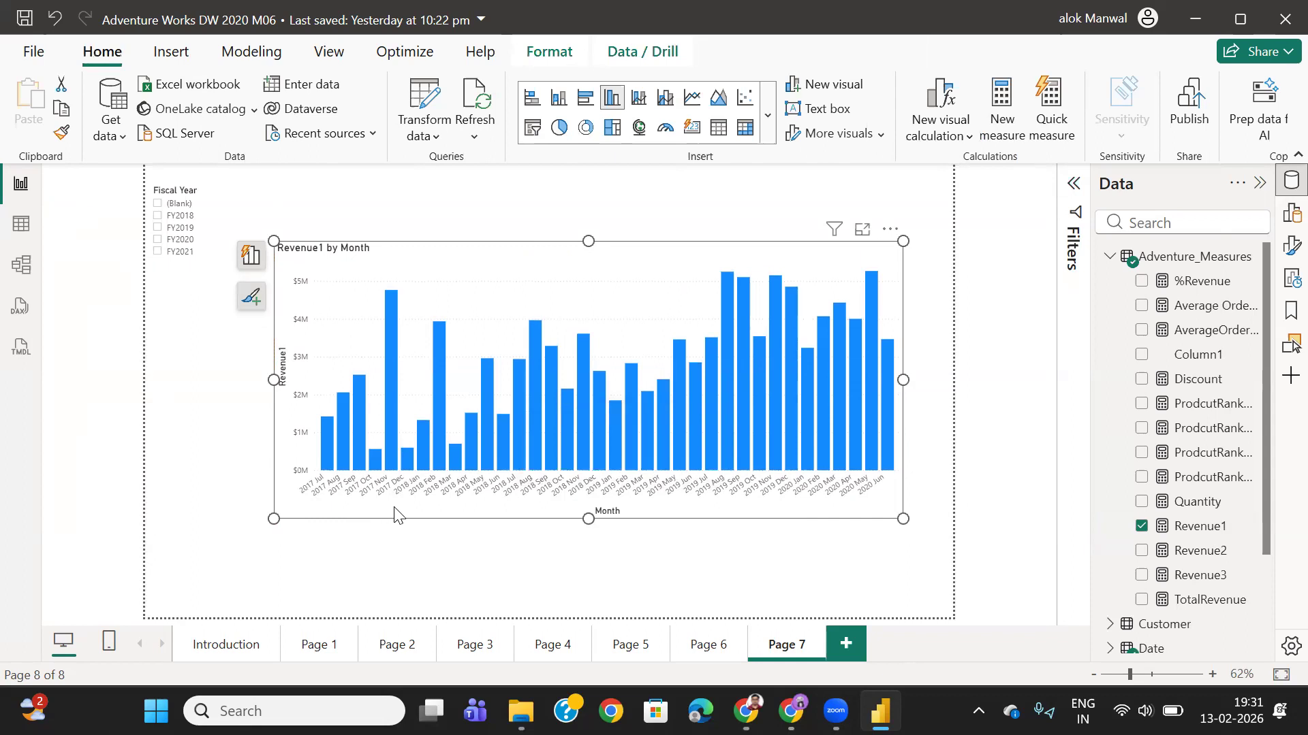
drag(904, 521, 922, 523)
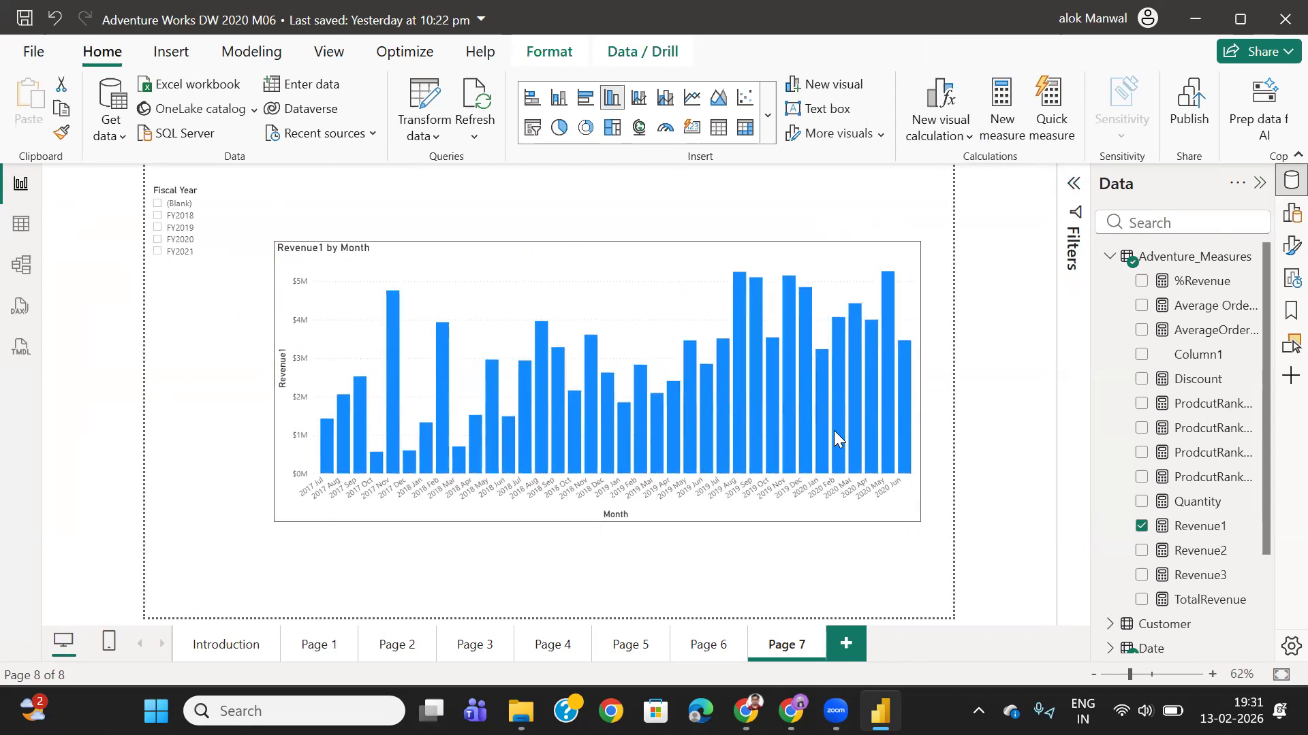
mouse_move(645, 277)
mouse_down()
mouse_move(645, 300)
mouse_move(631, 285)
mouse_up()
click(510, 229)
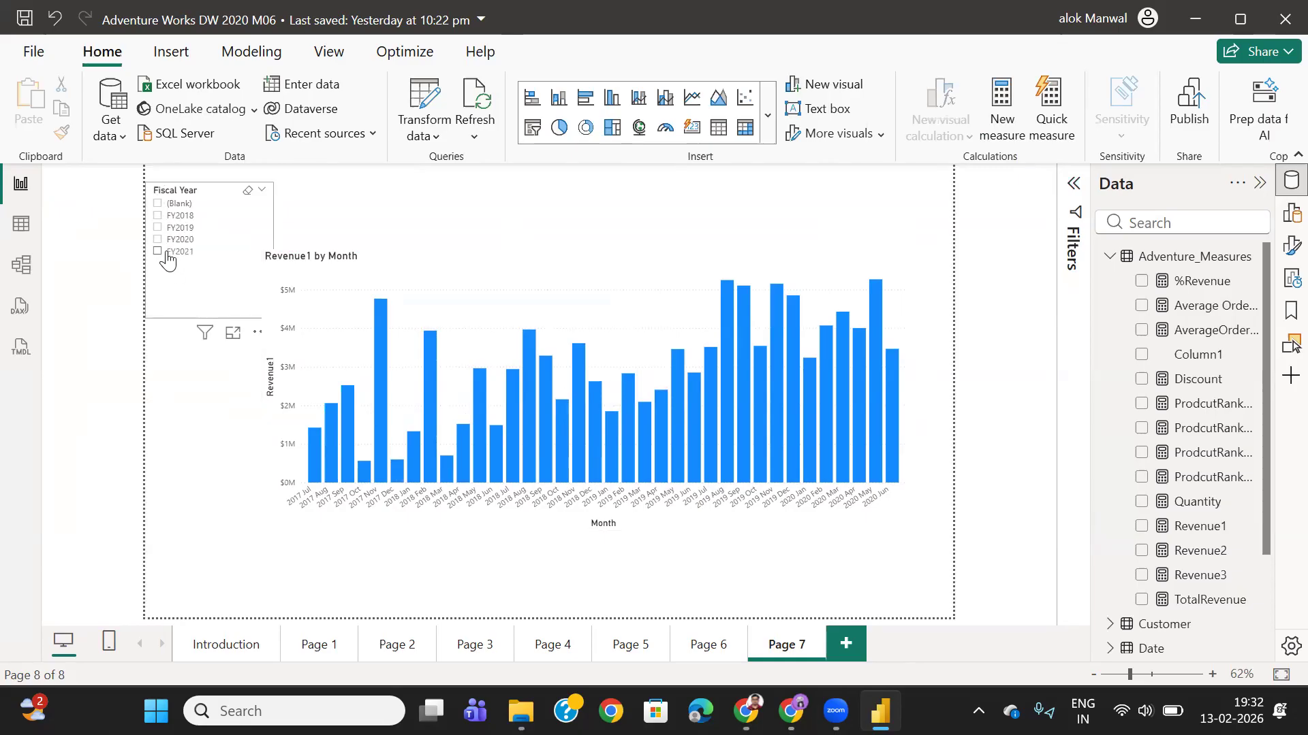
- Filter the page to FY2018 with the slicer, and enlarge and lower the column chart so it sits below the slicer's list
click(177, 218)
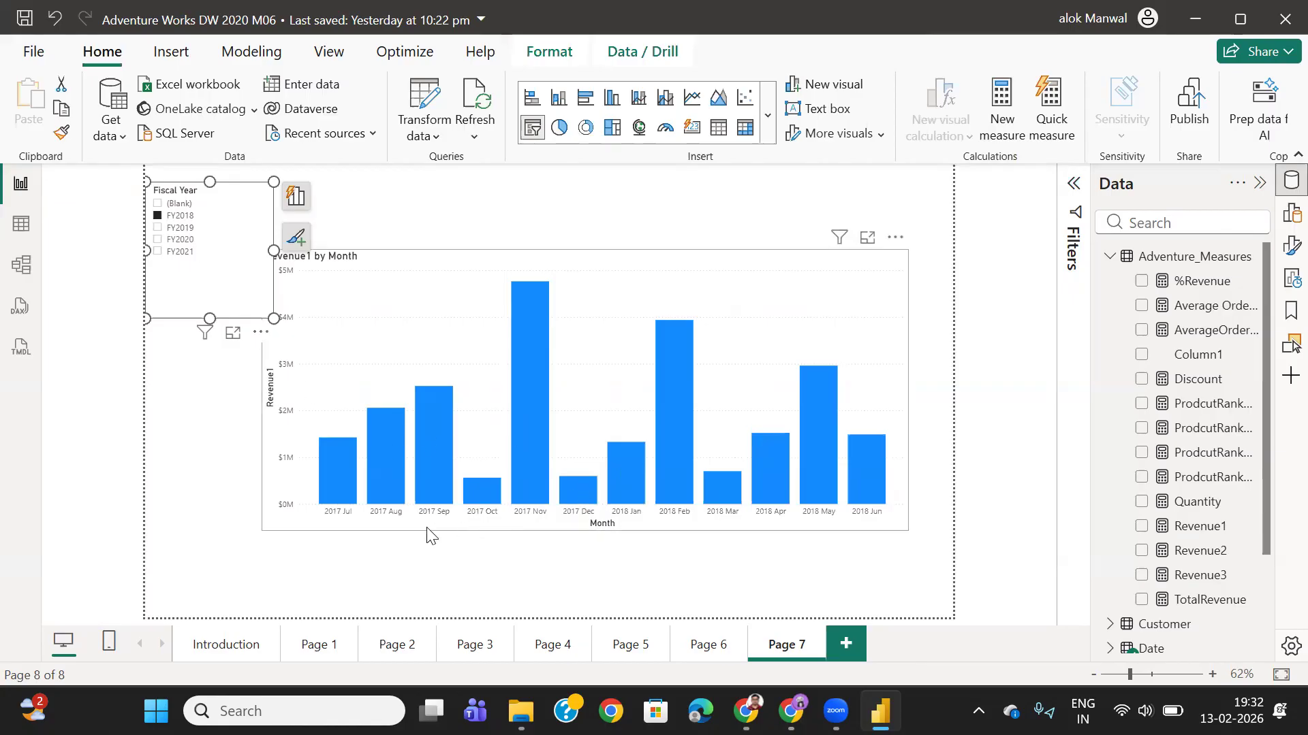
mouse_move(402, 295)
mouse_down()
mouse_move(413, 298)
mouse_move(398, 293)
mouse_up()
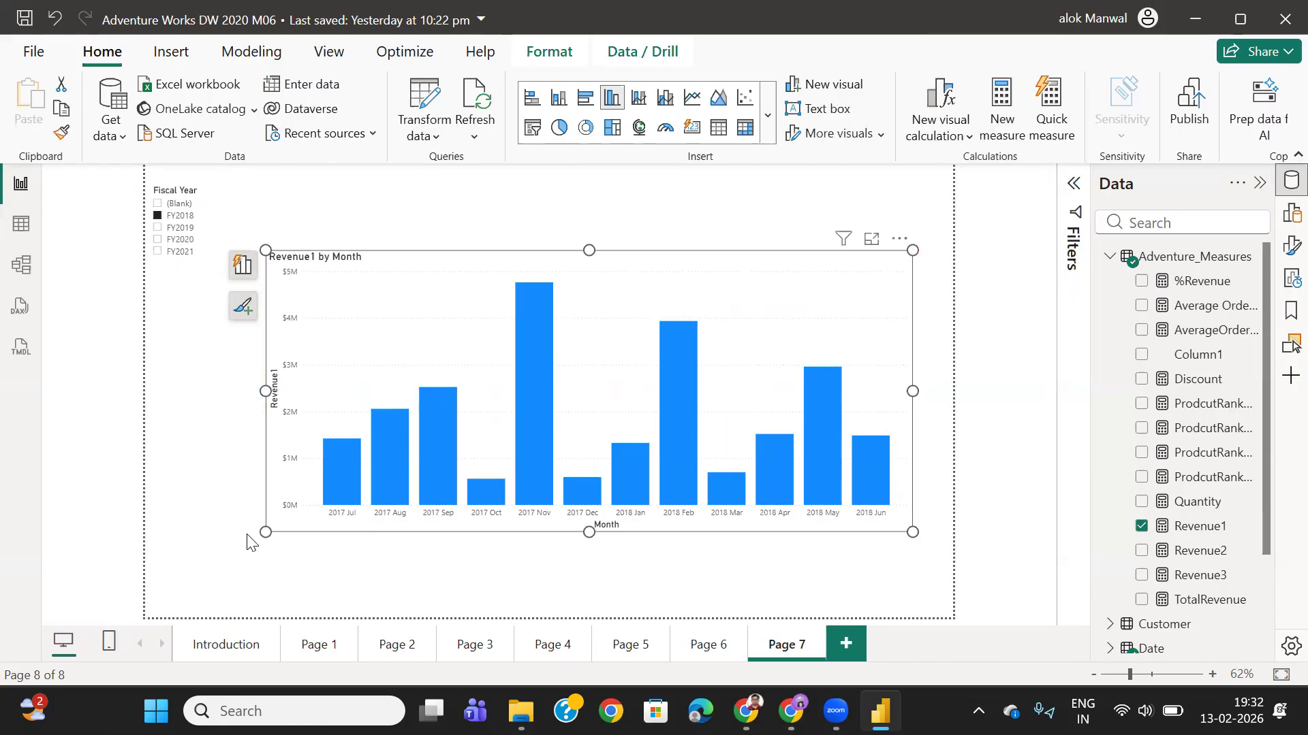
drag(265, 531, 241, 540)
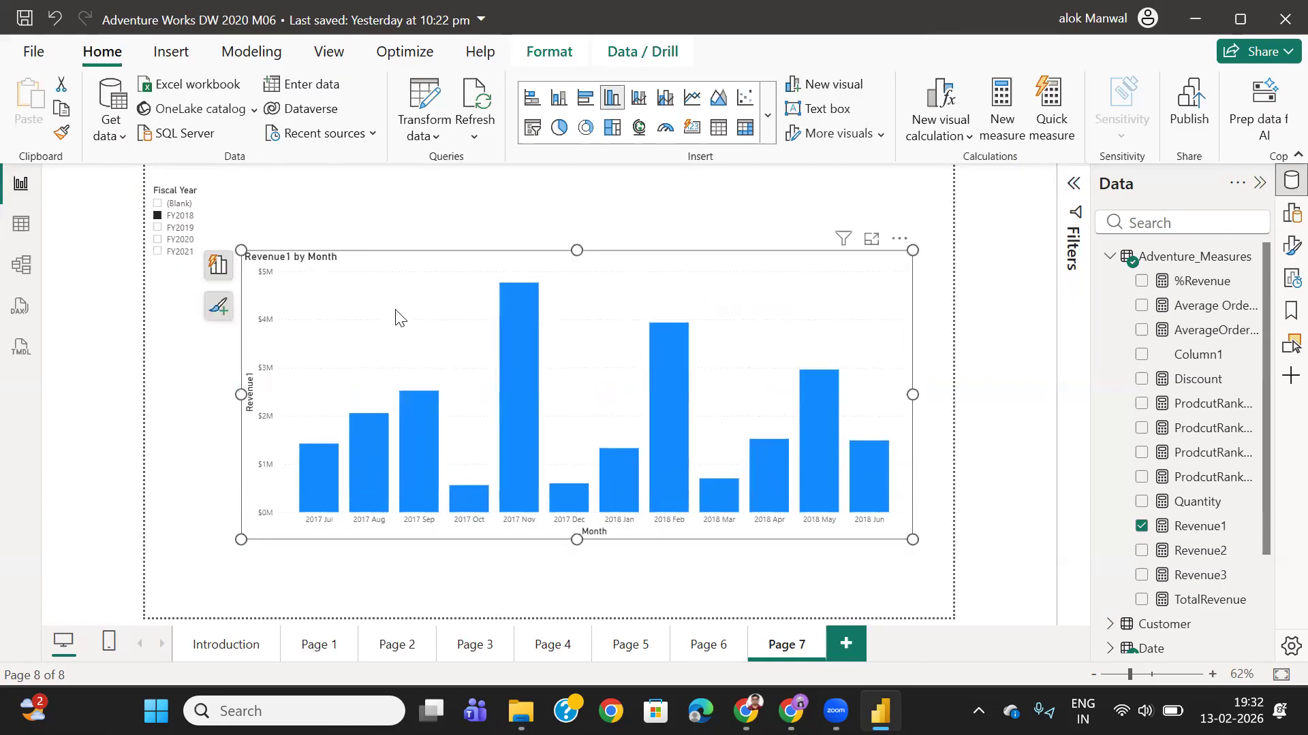
mouse_move(409, 313)
mouse_down()
mouse_move(359, 338)
mouse_move(406, 329)
mouse_up()
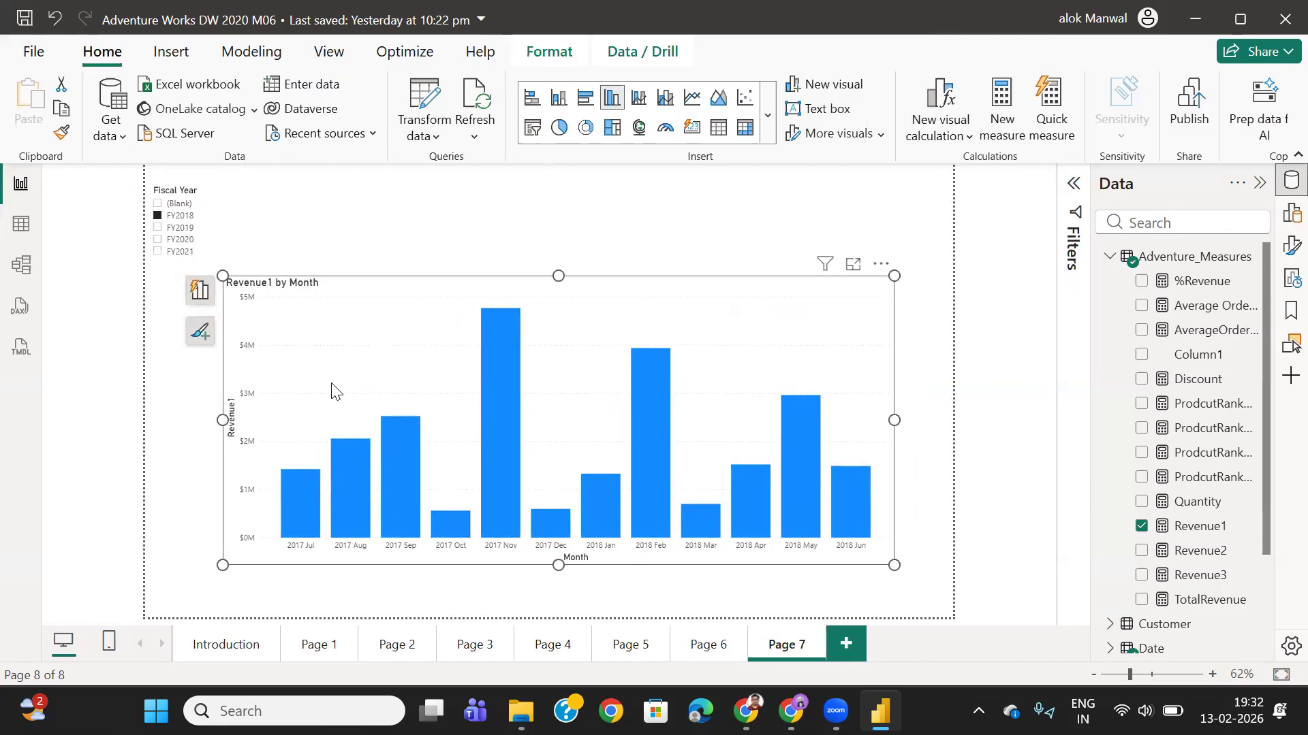
drag(318, 371, 359, 362)
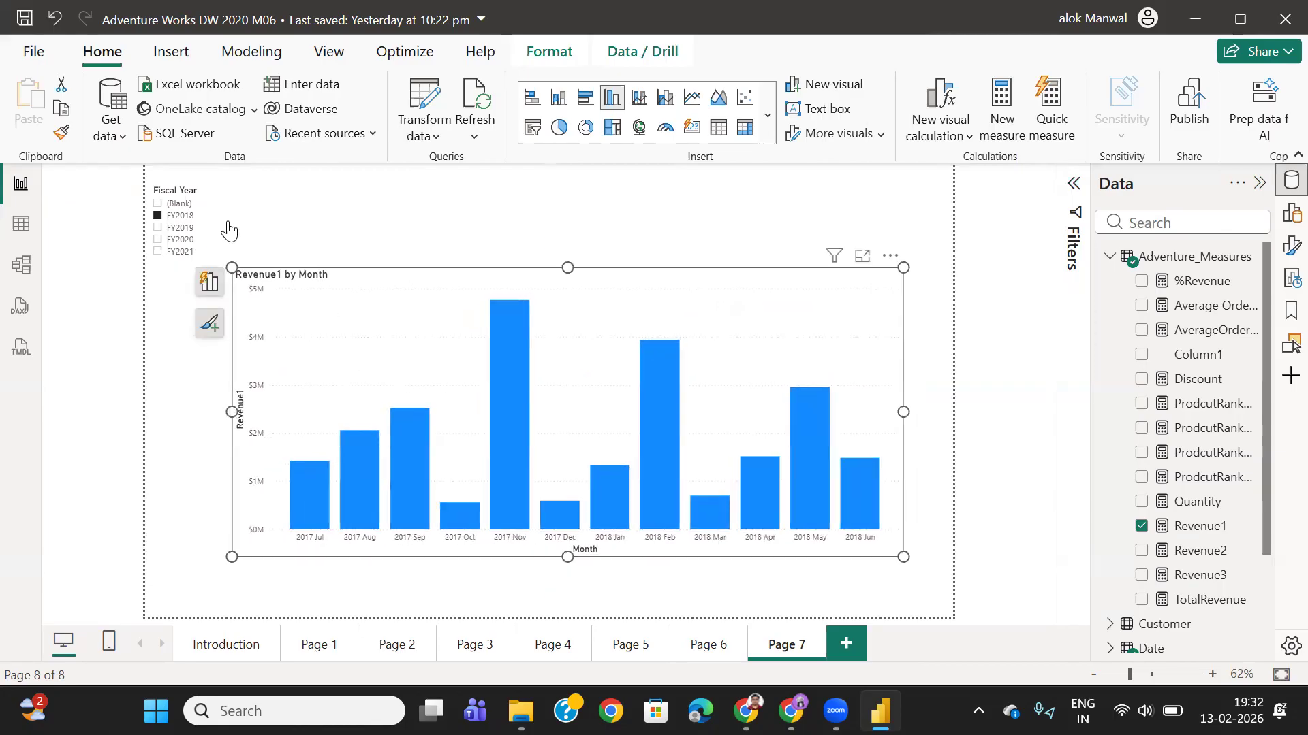
- Switch the Fiscal Year slicer to FY2019 and adjust the column chart's position below the slicer's list
click(190, 230)
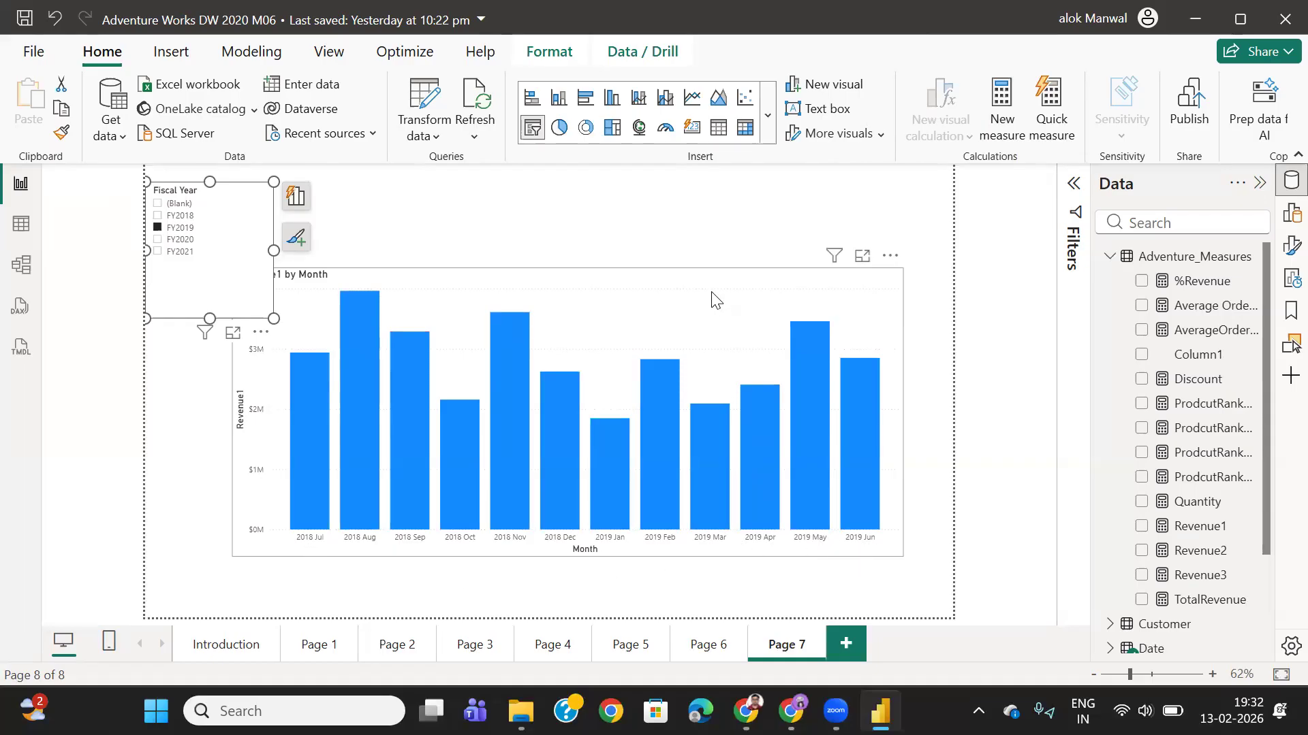
drag(702, 296, 718, 295)
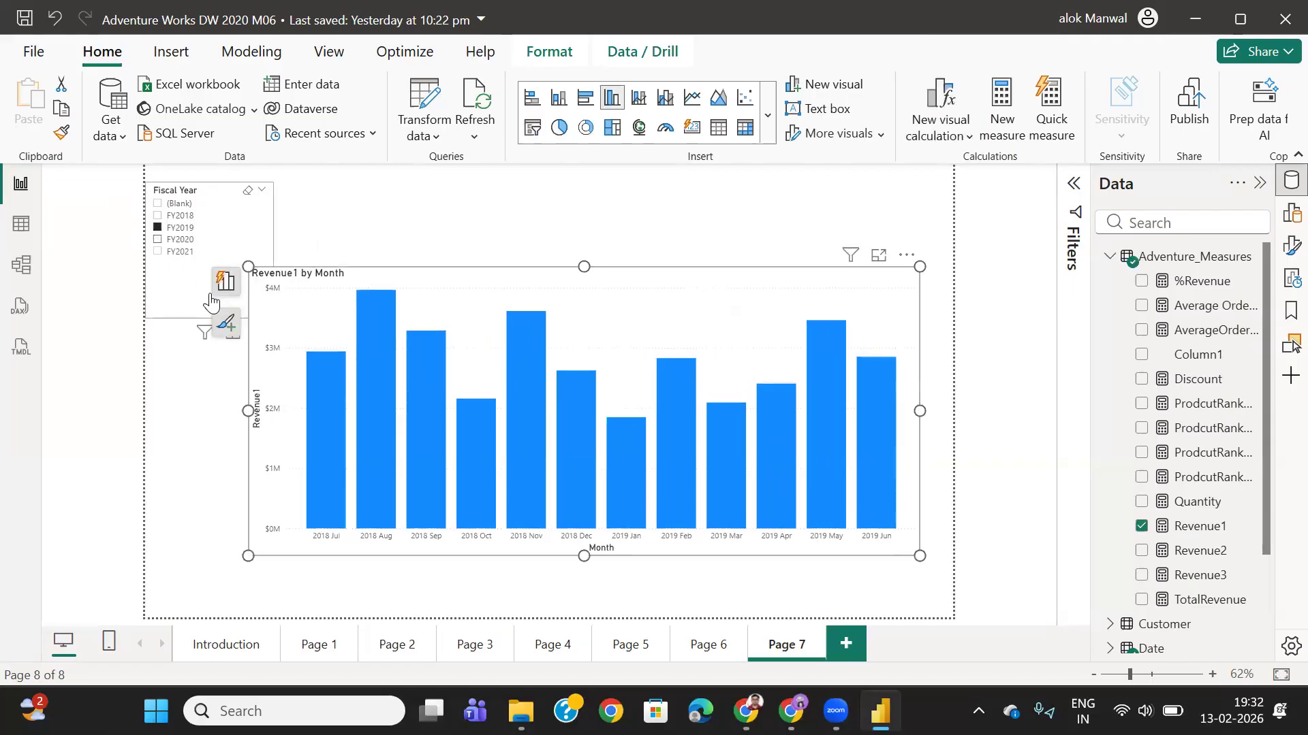
click(368, 222)
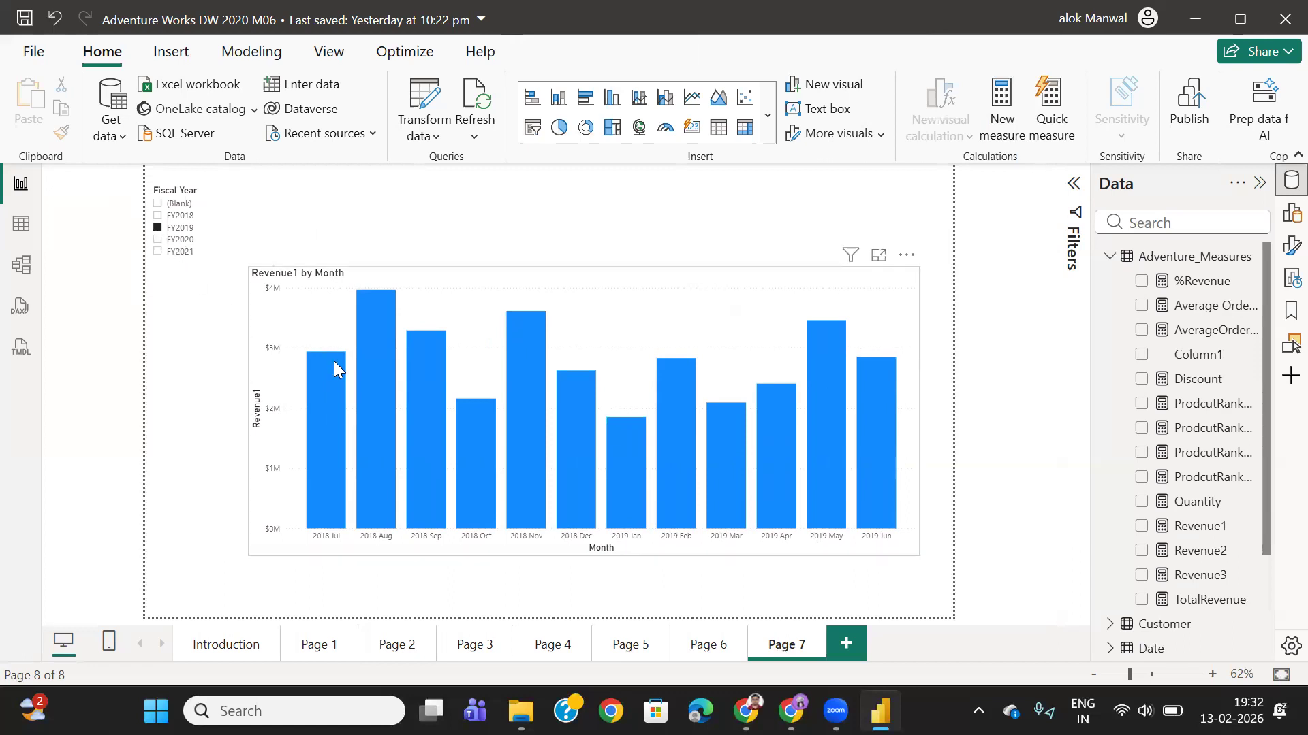
click(462, 301)
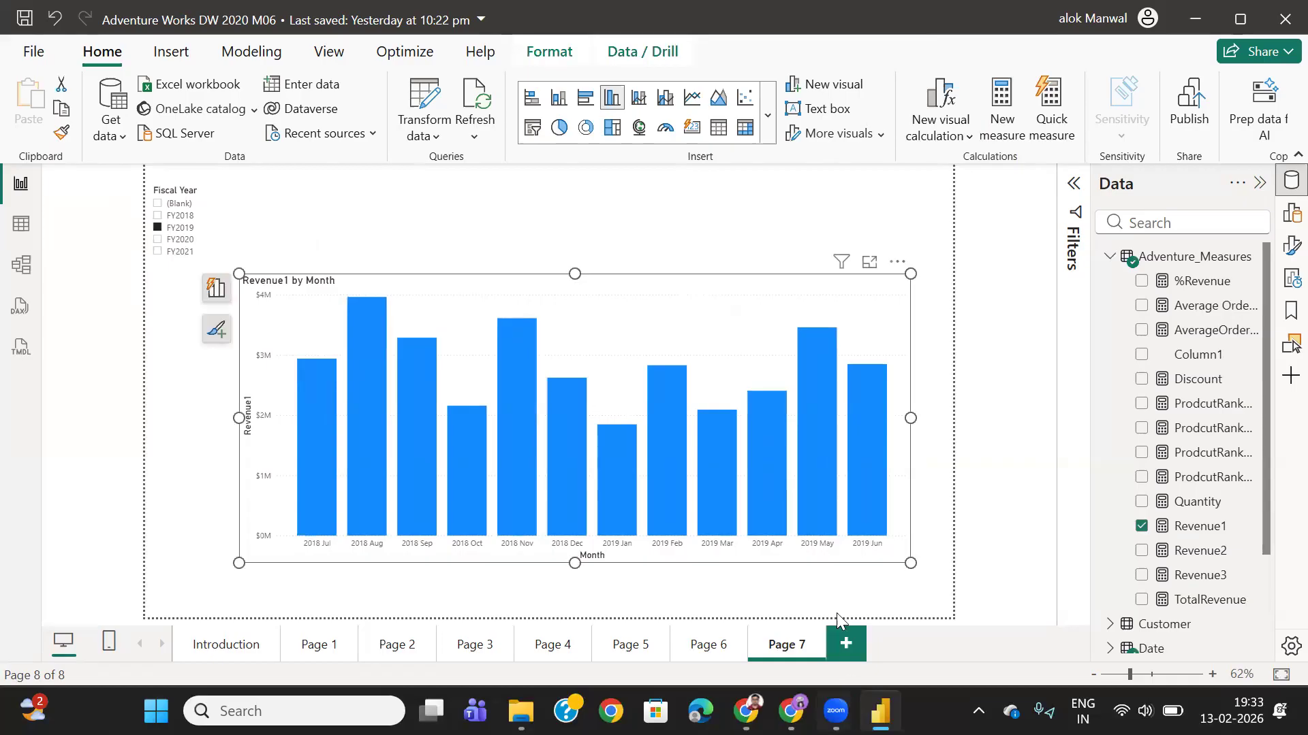
- Add another blank report page, and switch to the "filter context" document in Google Docs to review its region revenue table
click(844, 655)
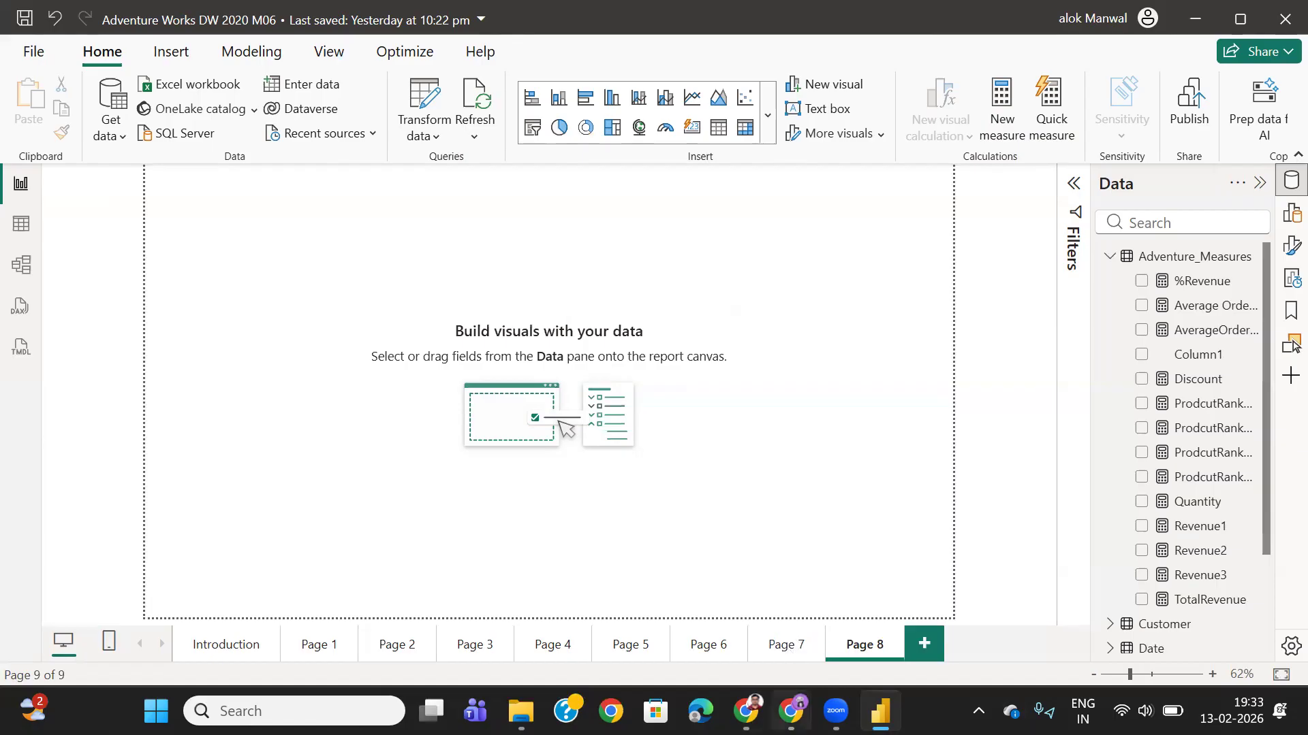
click(790, 711)
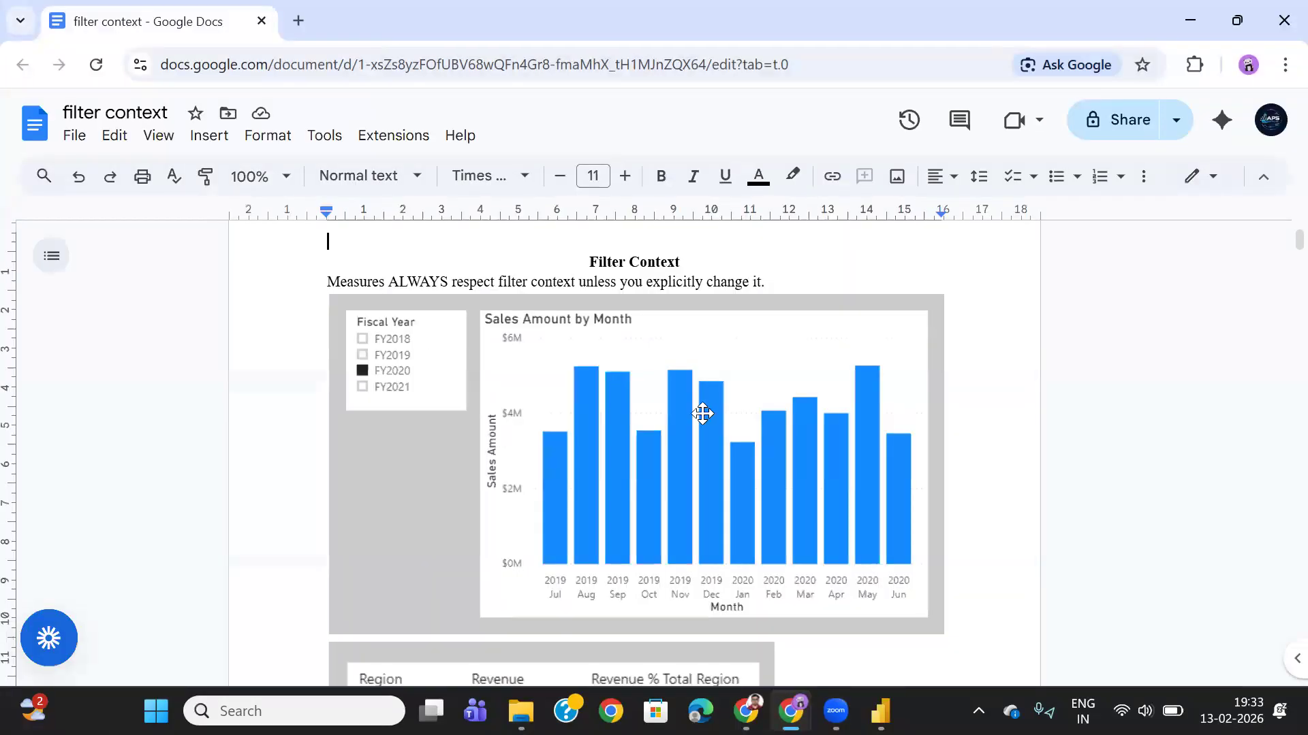
scroll(701, 411, down, 1)
scroll(712, 411, up, 1)
scroll(723, 468, down, 3)
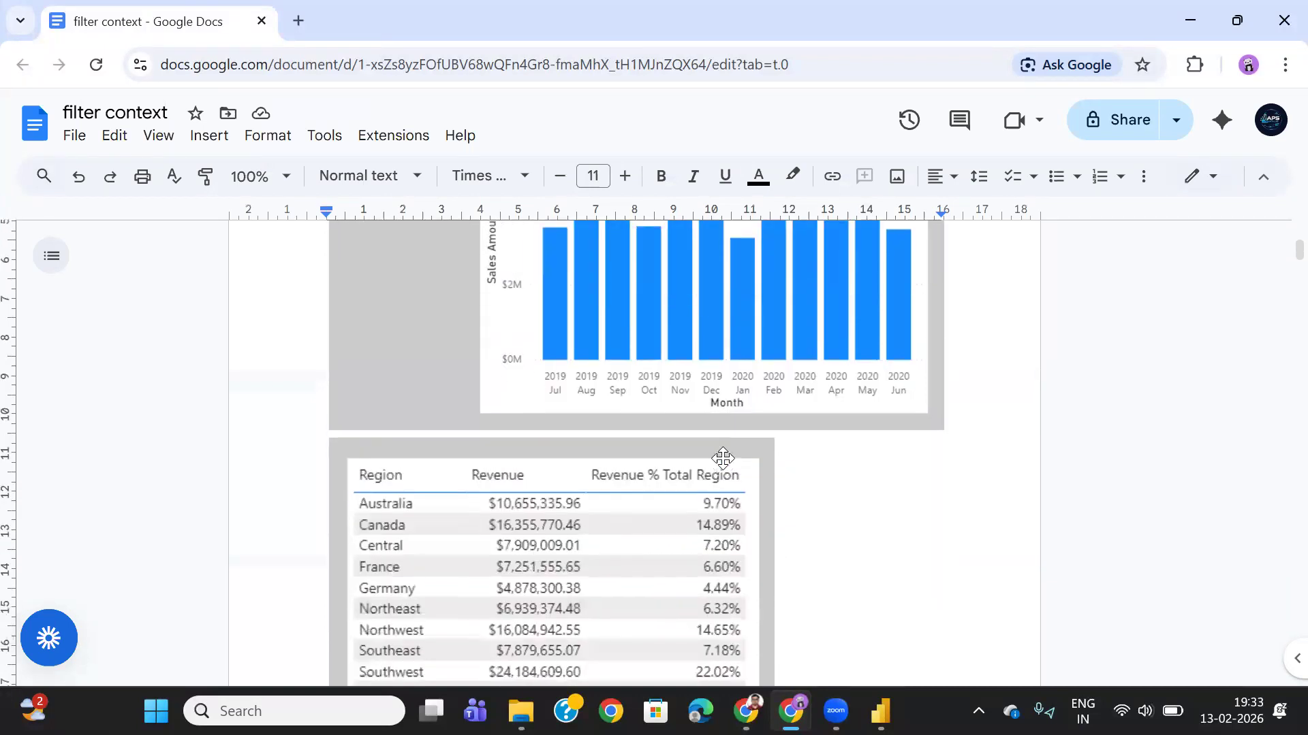
scroll(715, 428, down, 3)
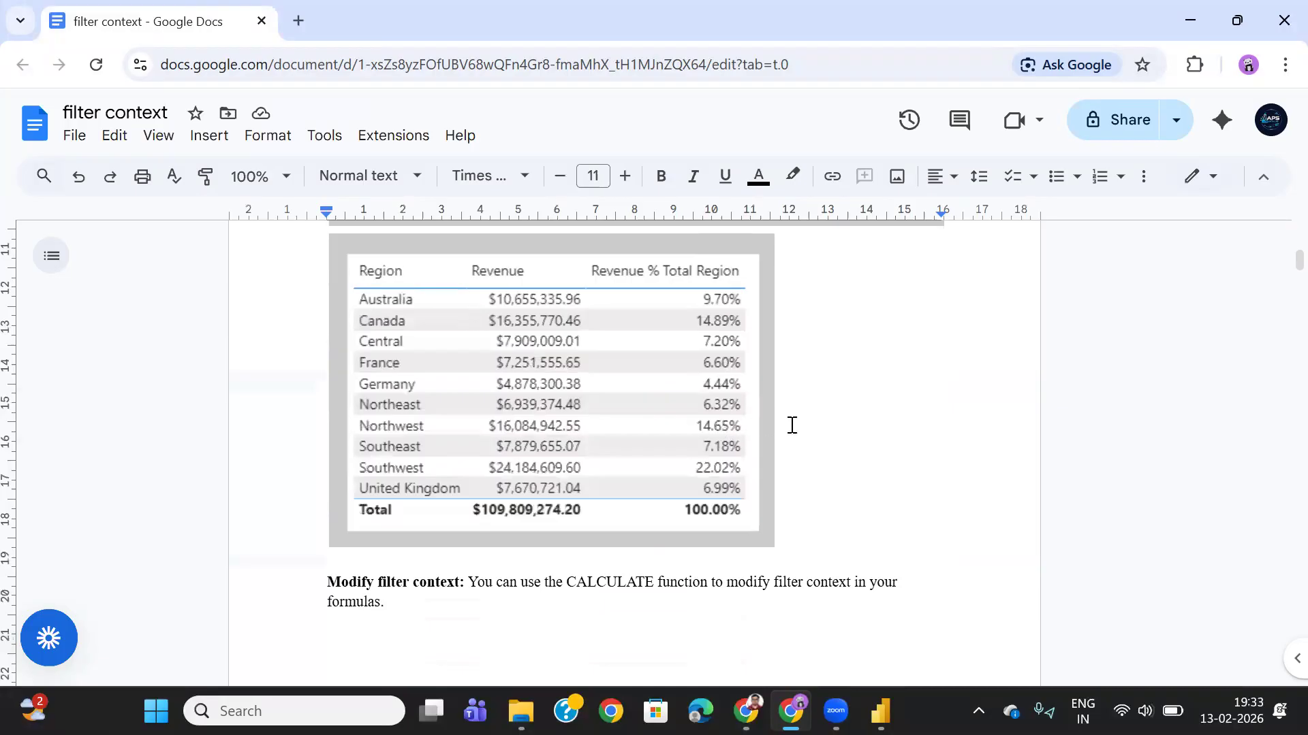
- Examine the document's table of revenue and percentage of total by region, and the Modify filter context paragraph below it
scroll(790, 426, down, 1)
scroll(681, 407, up, 2)
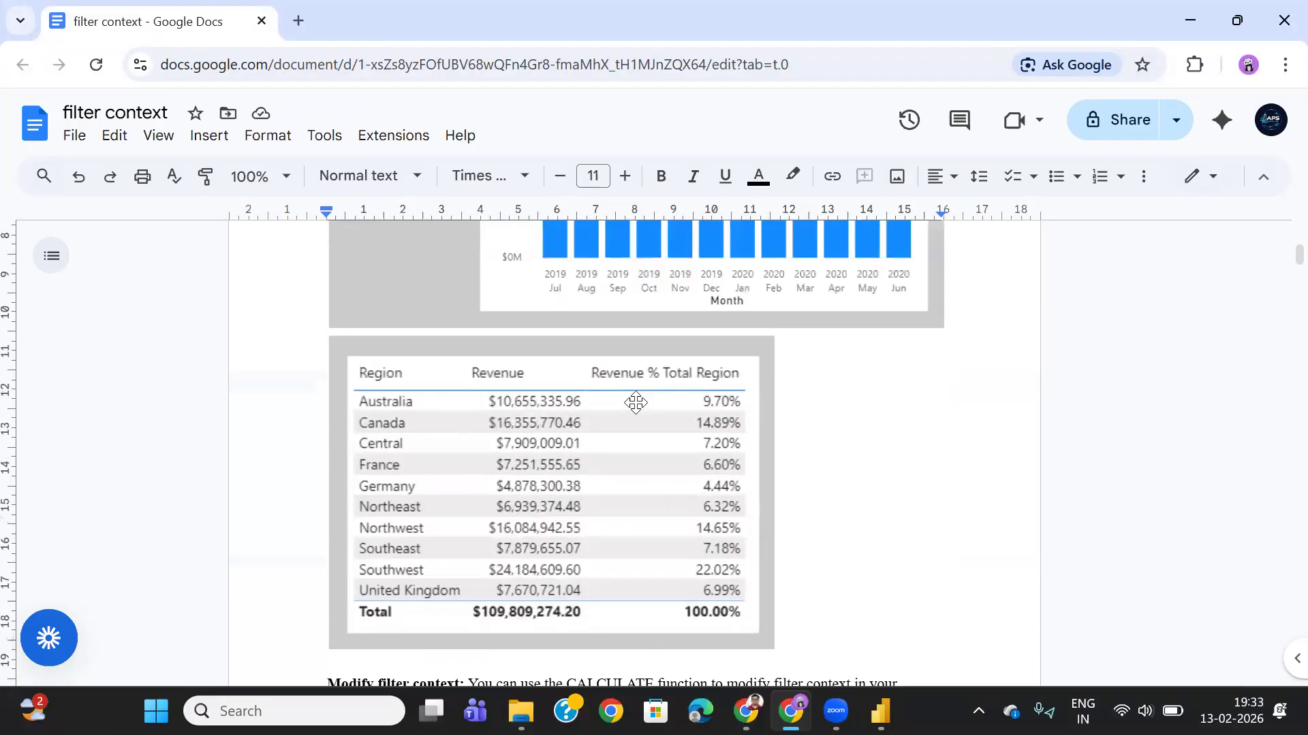
scroll(635, 433, down, 2)
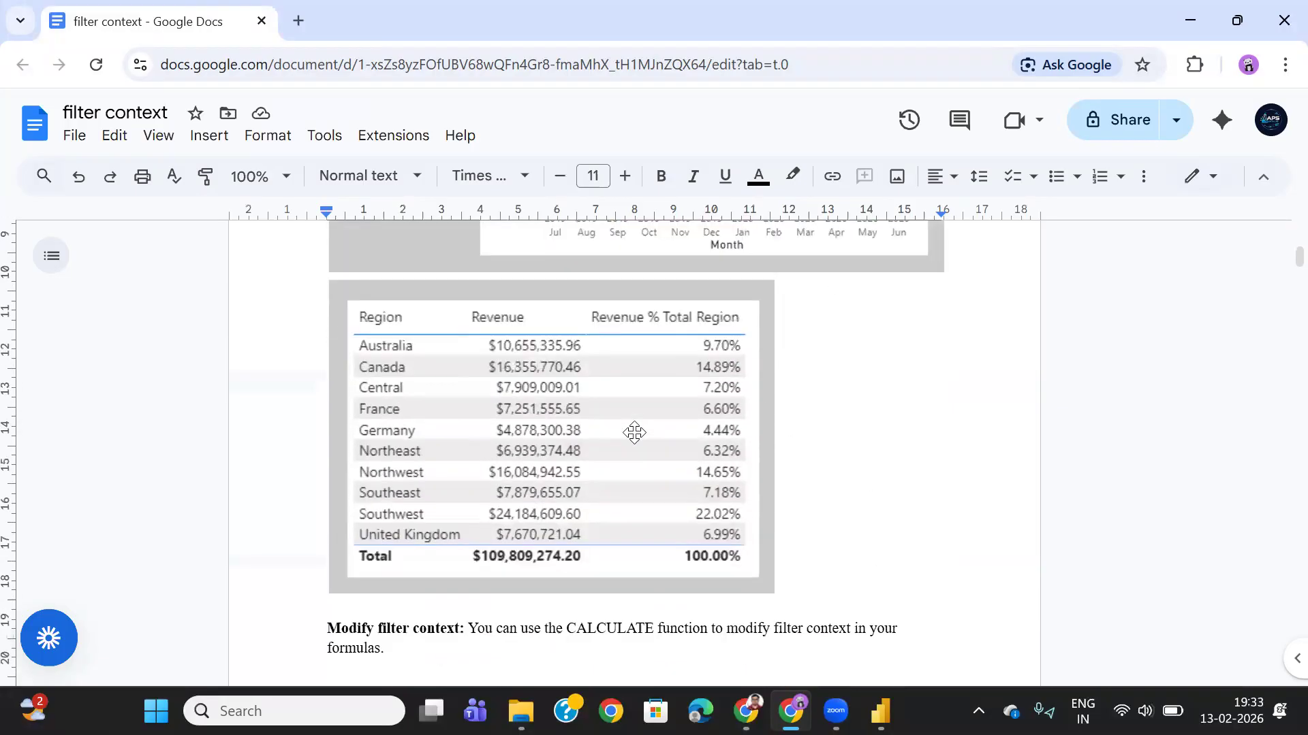
scroll(667, 428, down, 2)
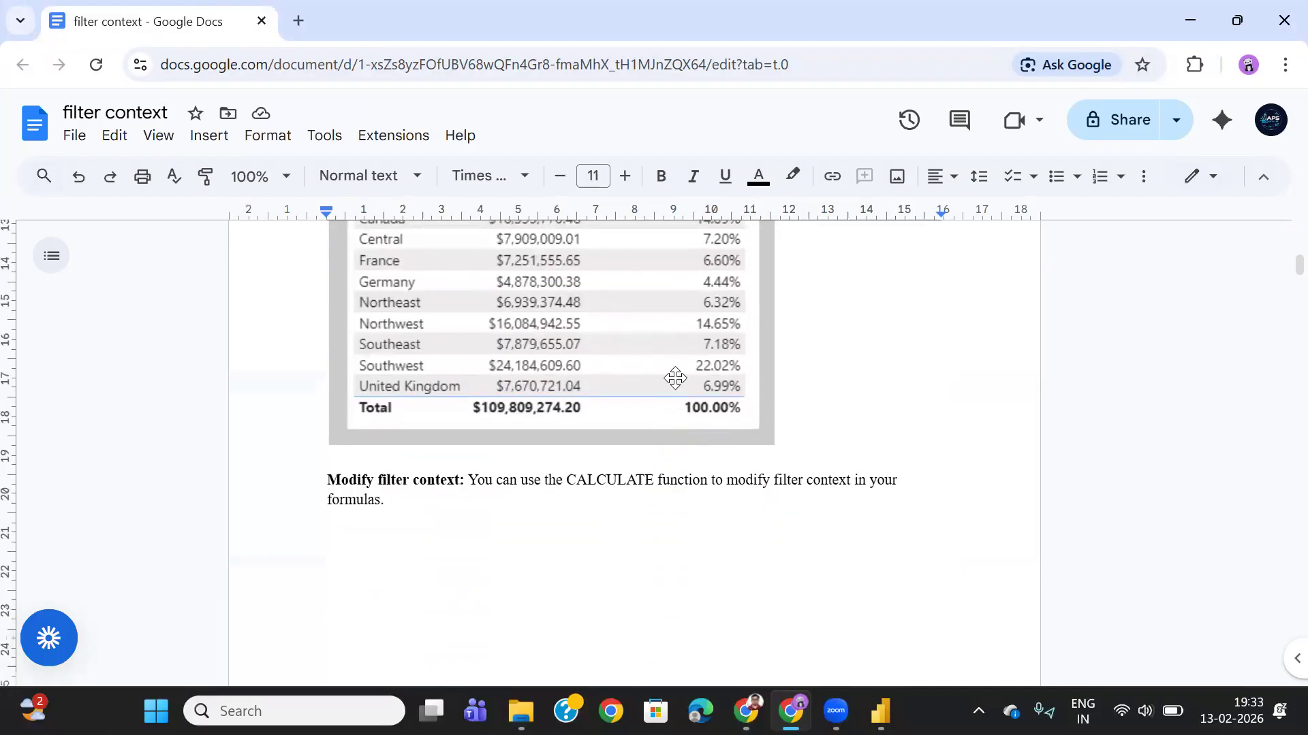
scroll(674, 377, up, 2)
- Switch to Power BI, shift the Region and %Revenue table on Page 5 slightly right and down, and return to blank Page 8
key(alt+Tab)
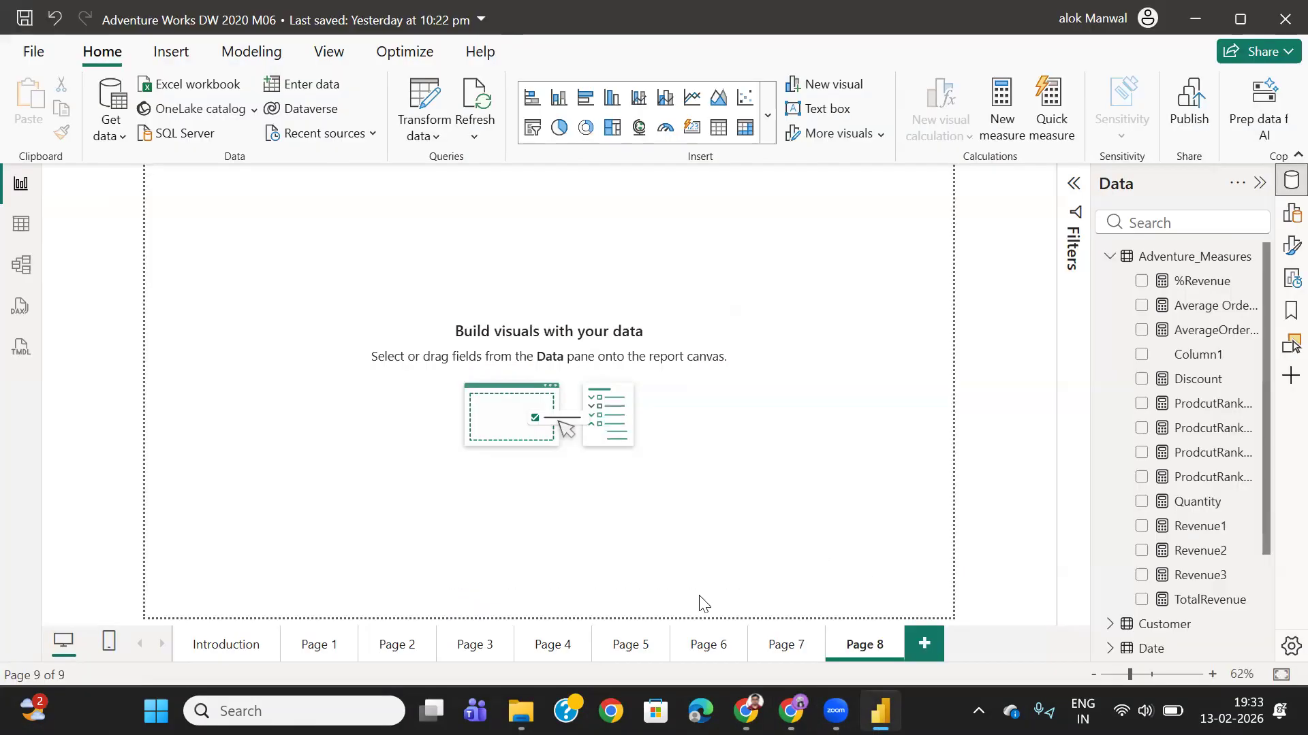
click(782, 647)
click(715, 646)
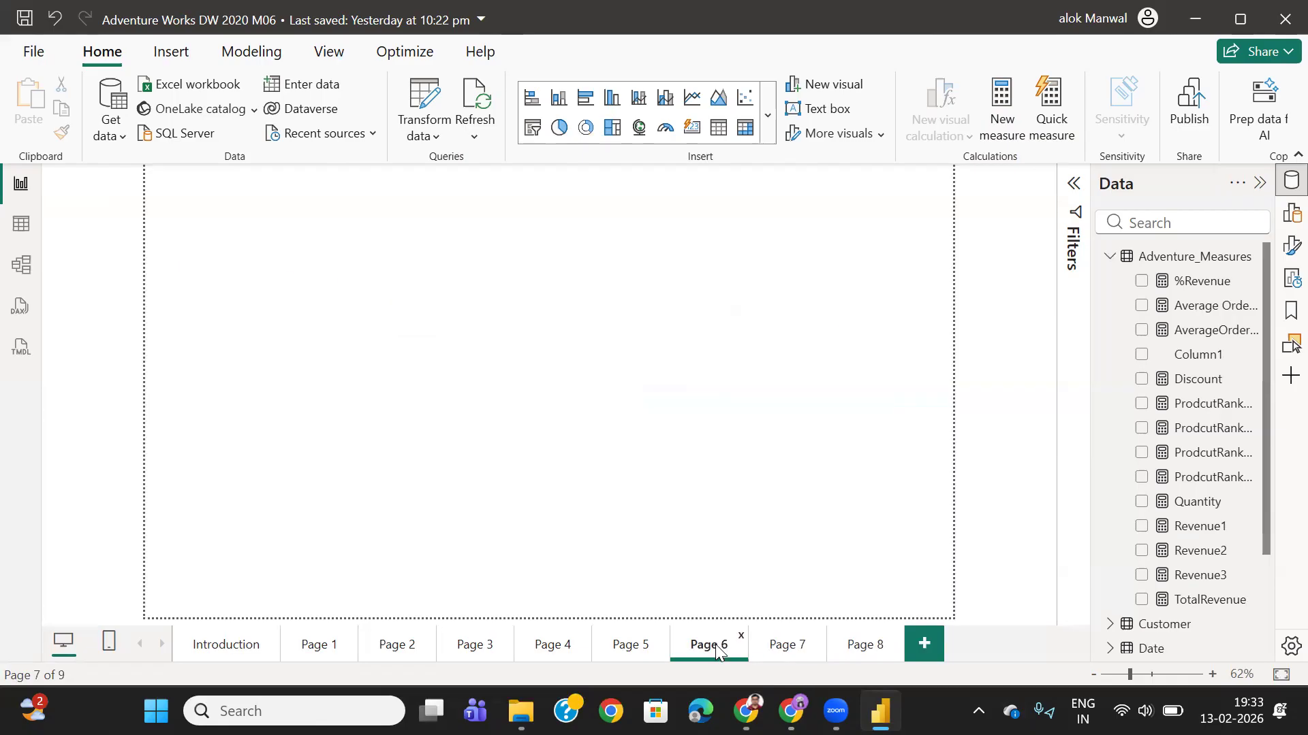
click(634, 644)
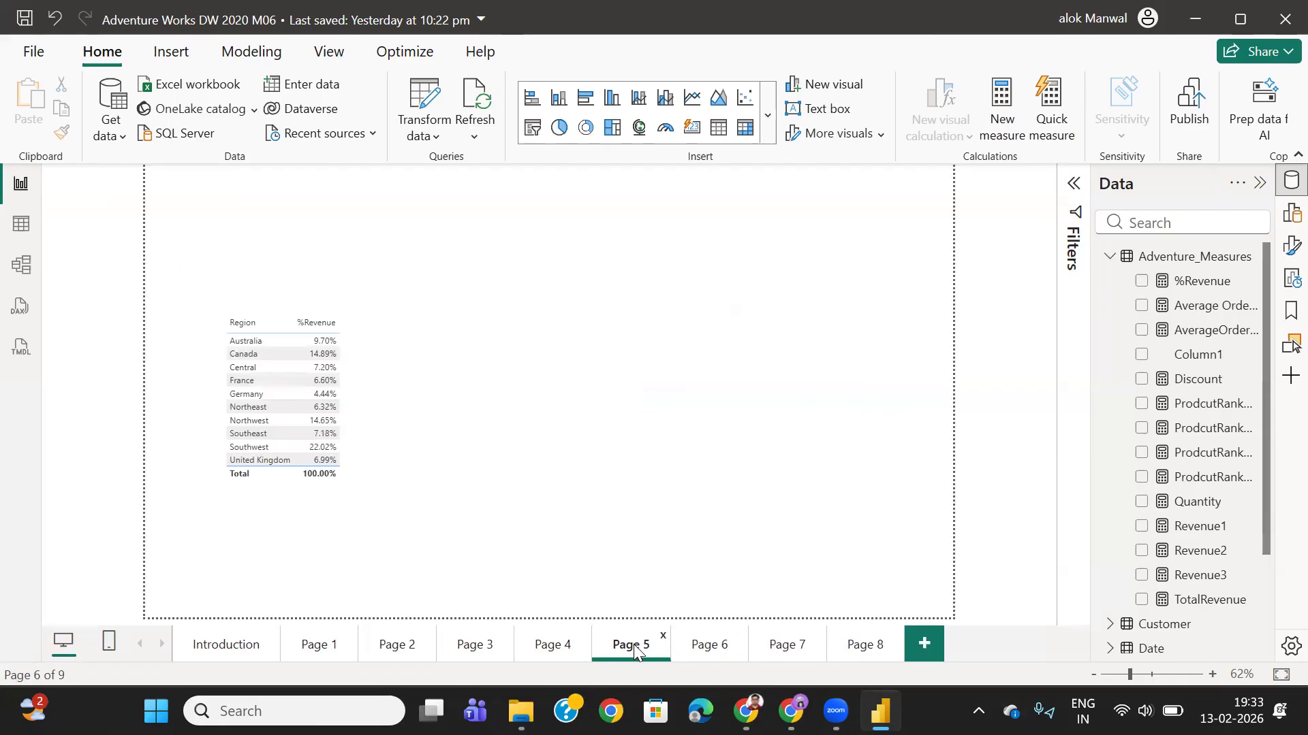
drag(344, 339, 394, 351)
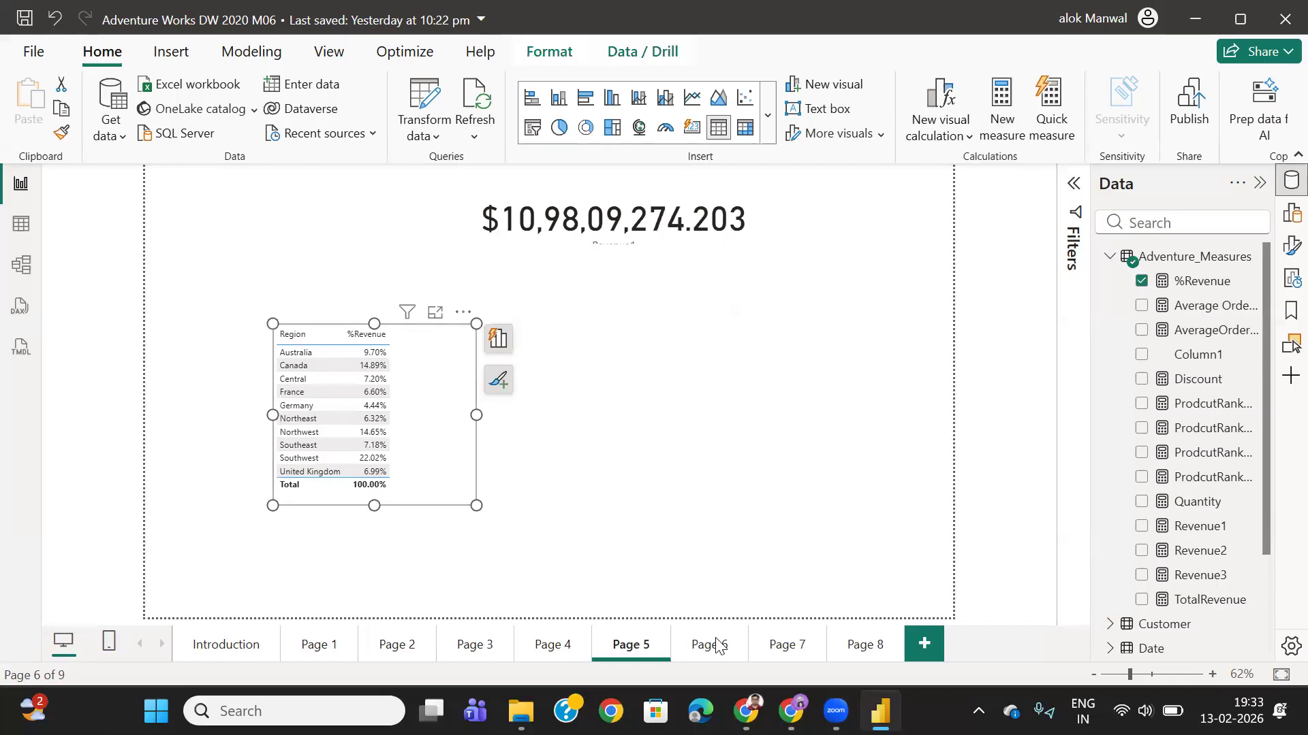
click(866, 647)
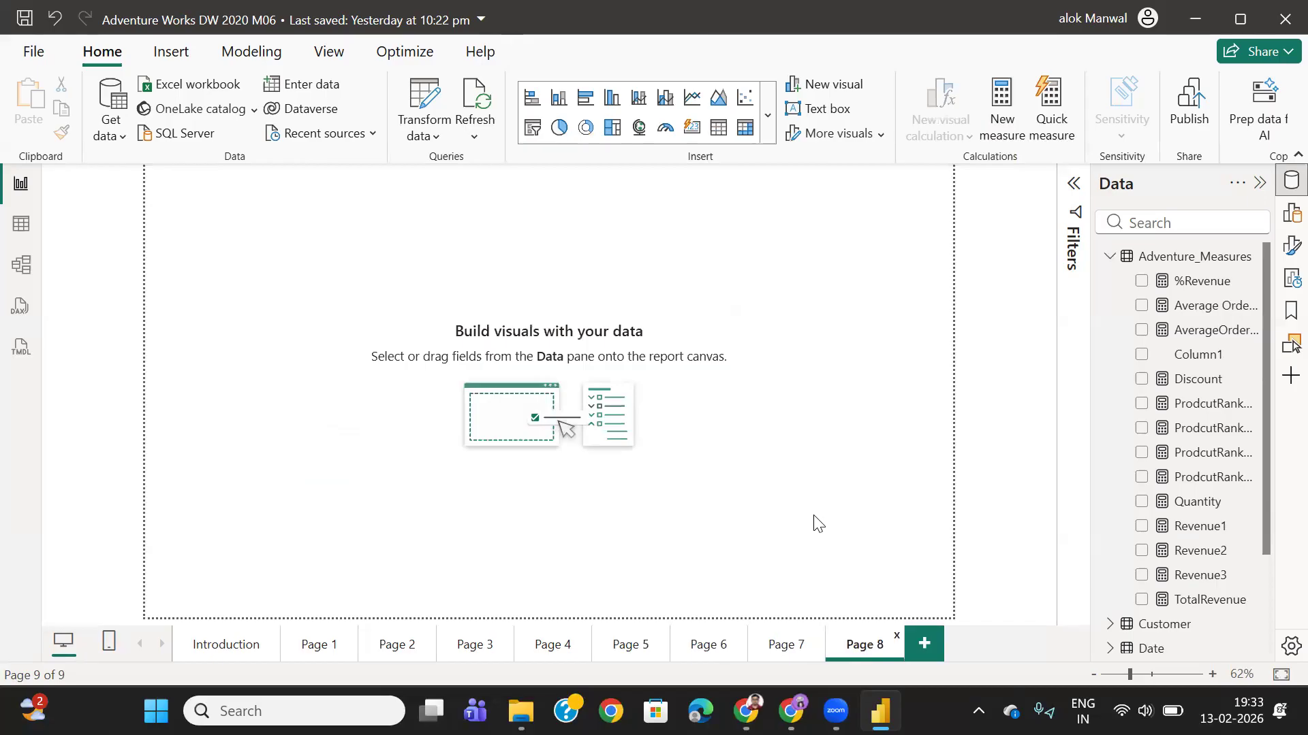
- Switch to the Google Docs document and bold "CALCULATE function to modify filter context" in the Modify filter context paragraph
click(777, 600)
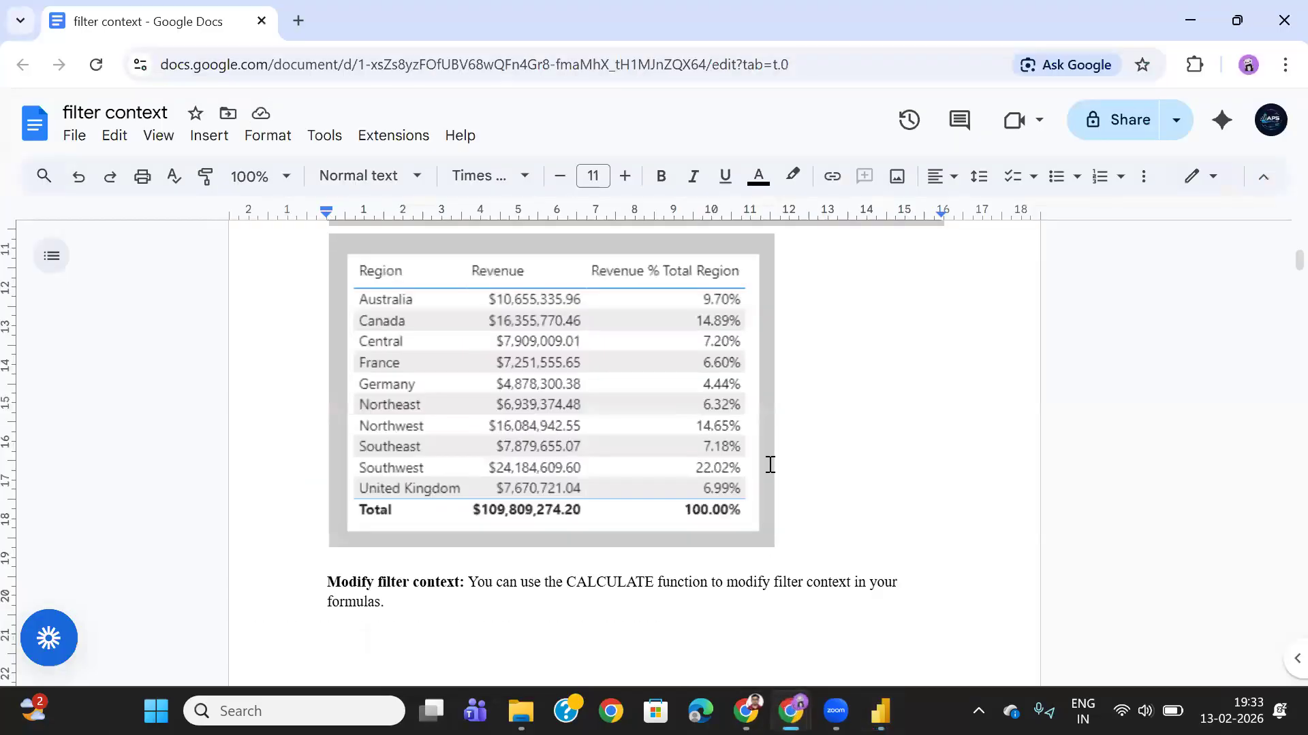
scroll(841, 447, down, 1)
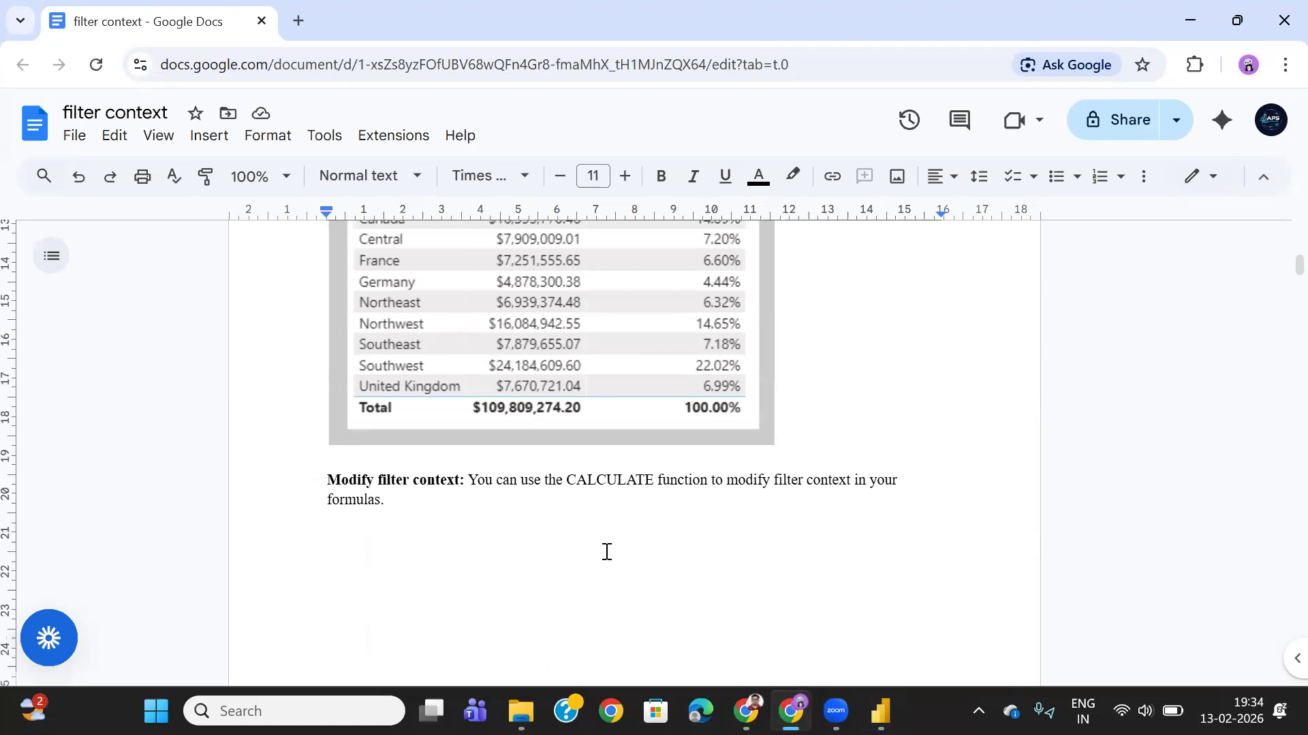
drag(564, 482, 851, 480)
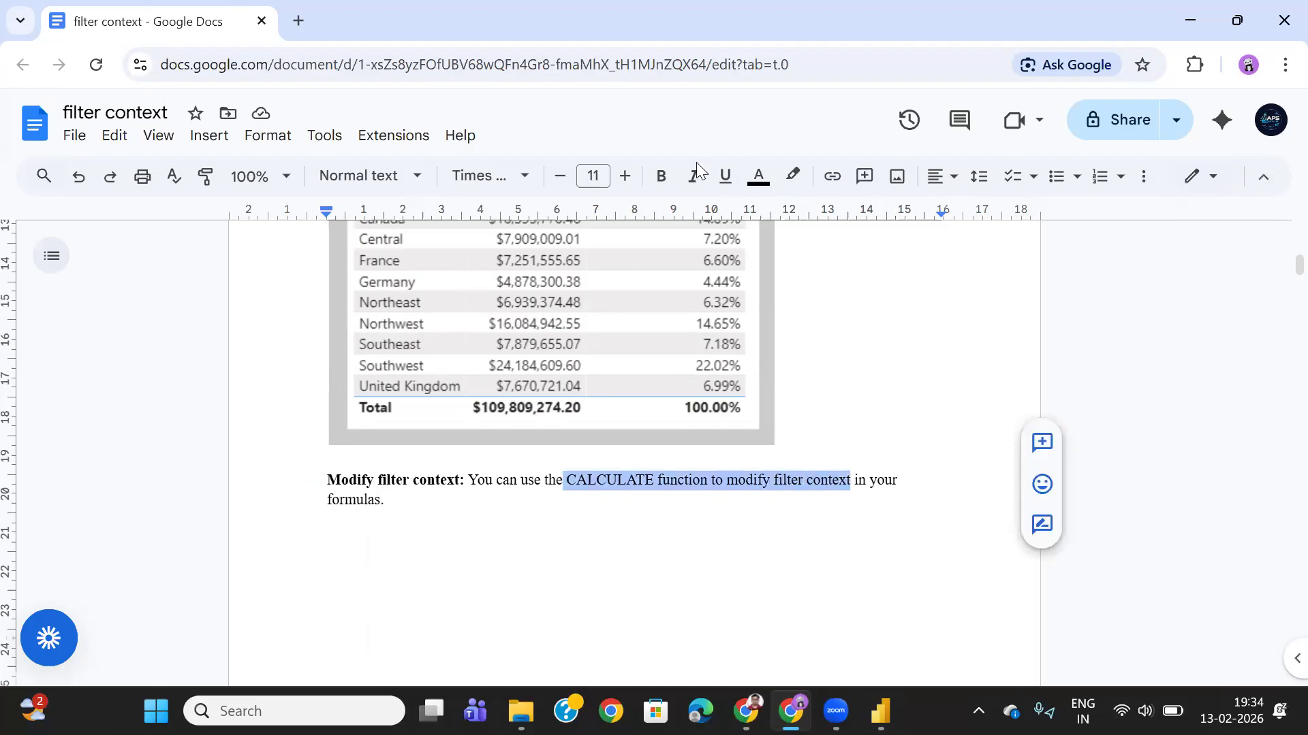
click(660, 177)
click(690, 515)
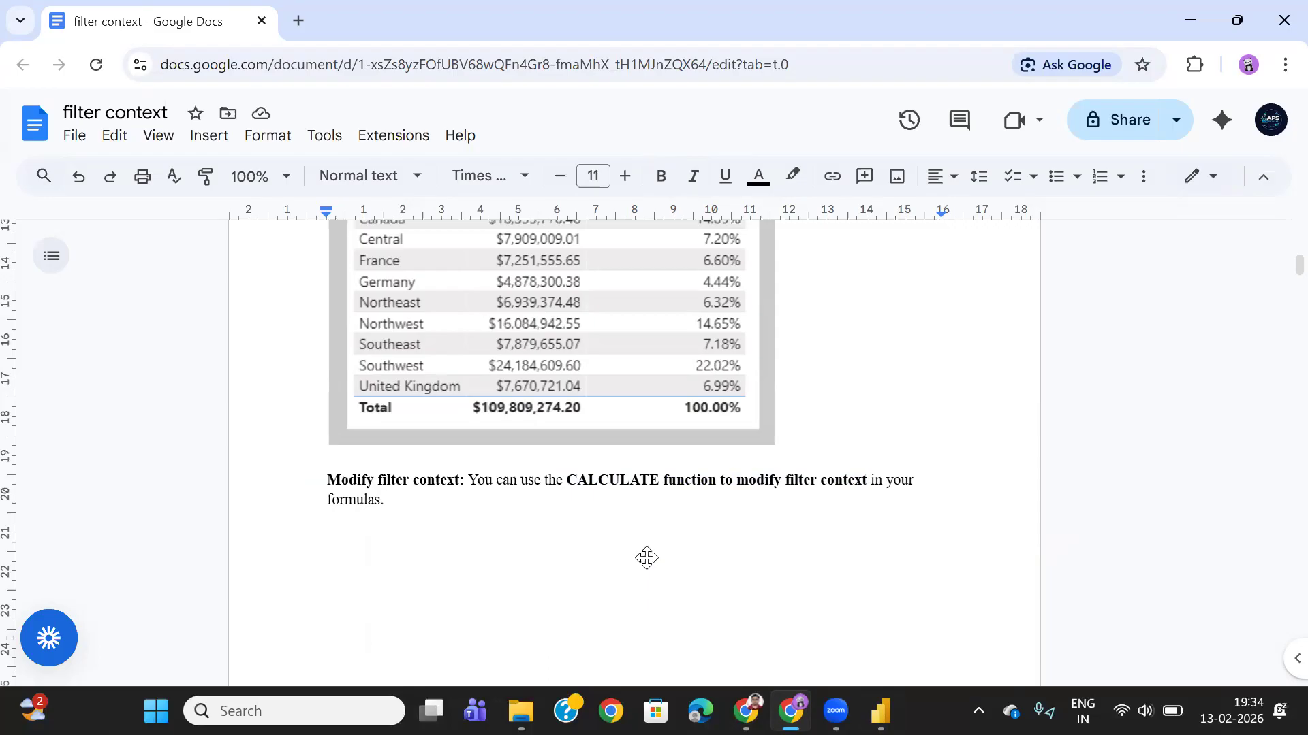
- Review the document's Revenue Red table by region and compare it with the Revenue % Total Region table above
scroll(647, 565, down, 7)
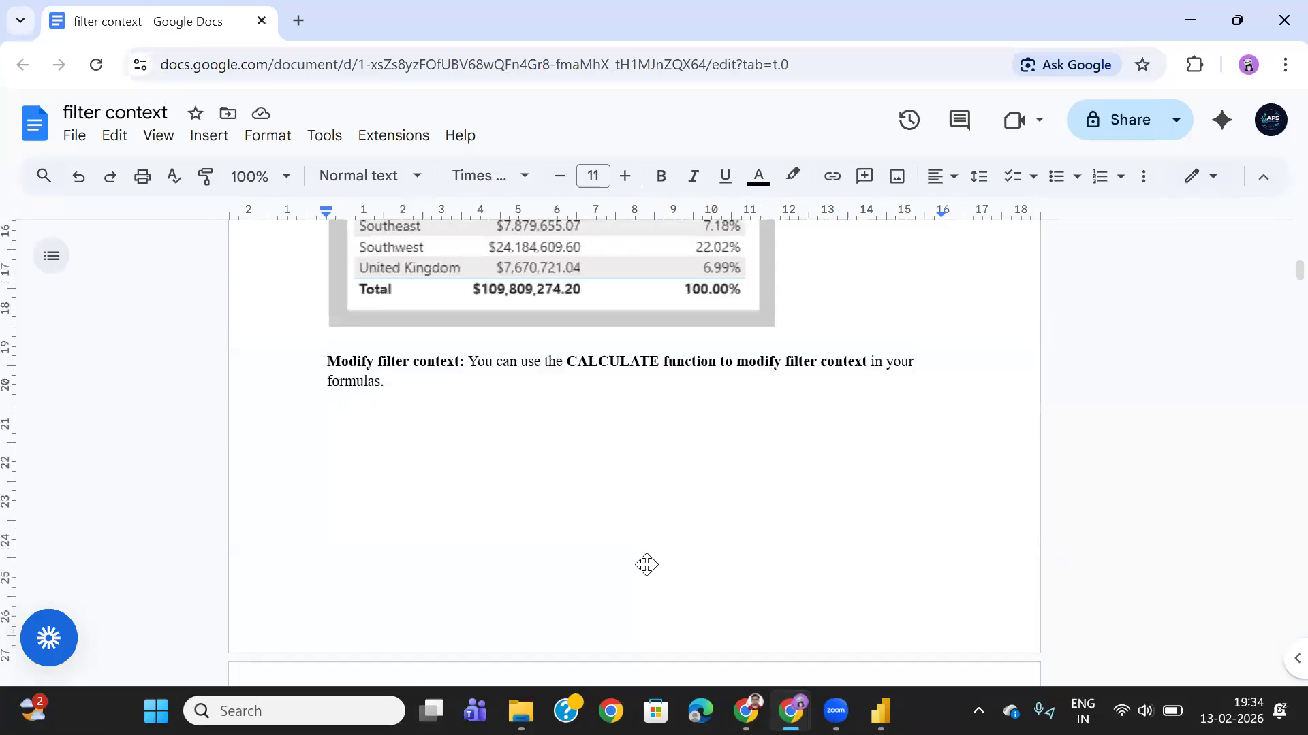
scroll(647, 564, down, 2)
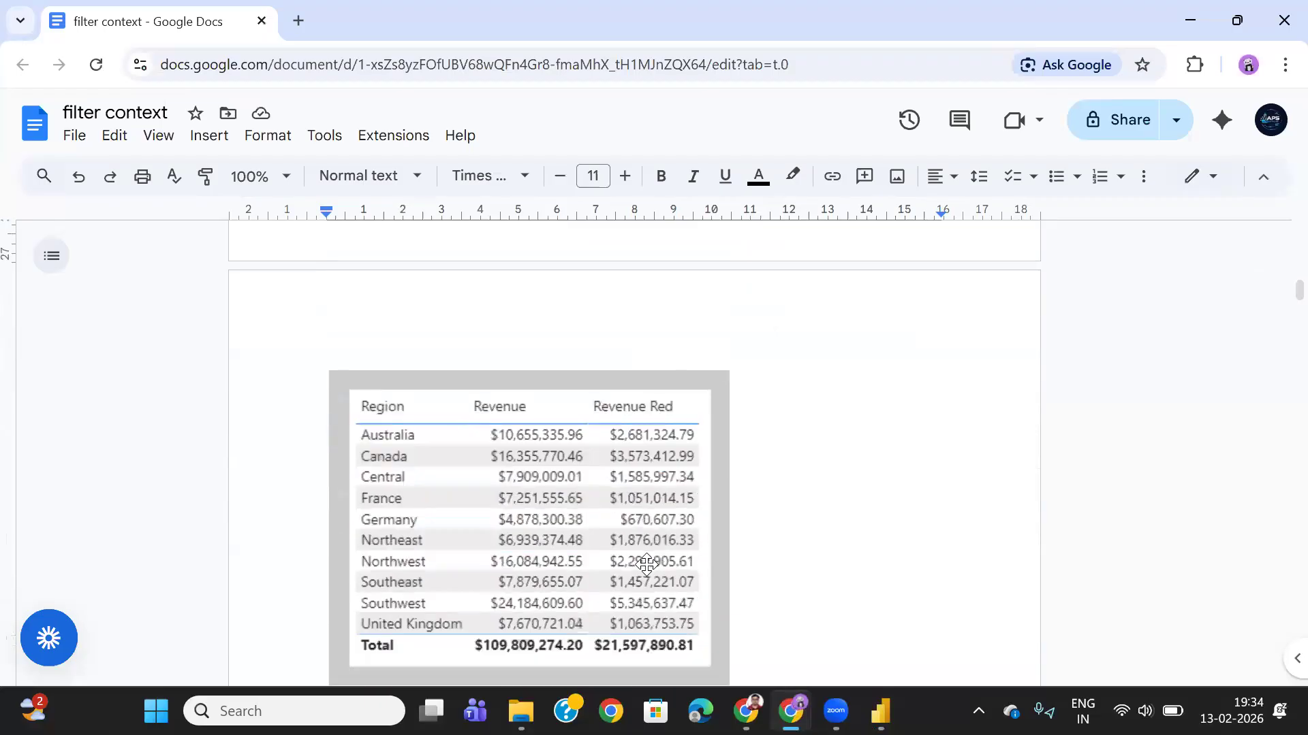
scroll(650, 565, up, 3)
scroll(653, 565, up, 3)
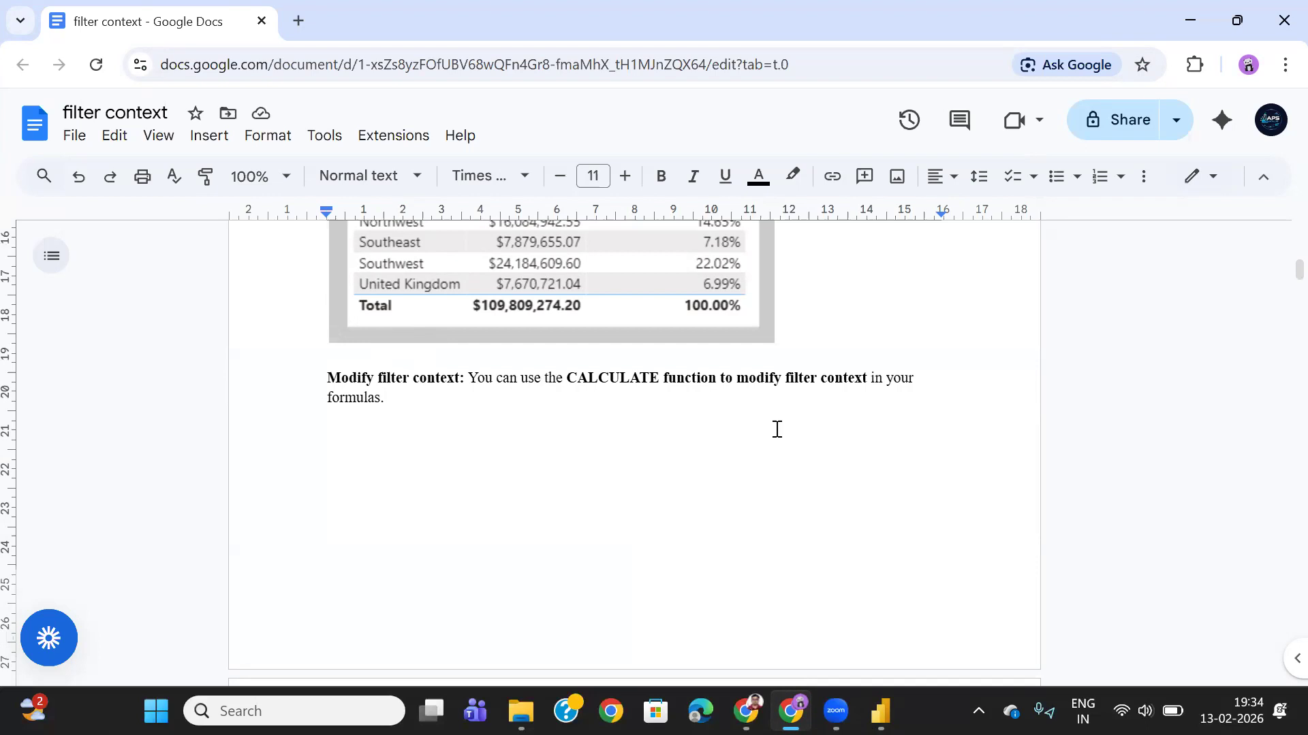
mouse_move(880, 711)
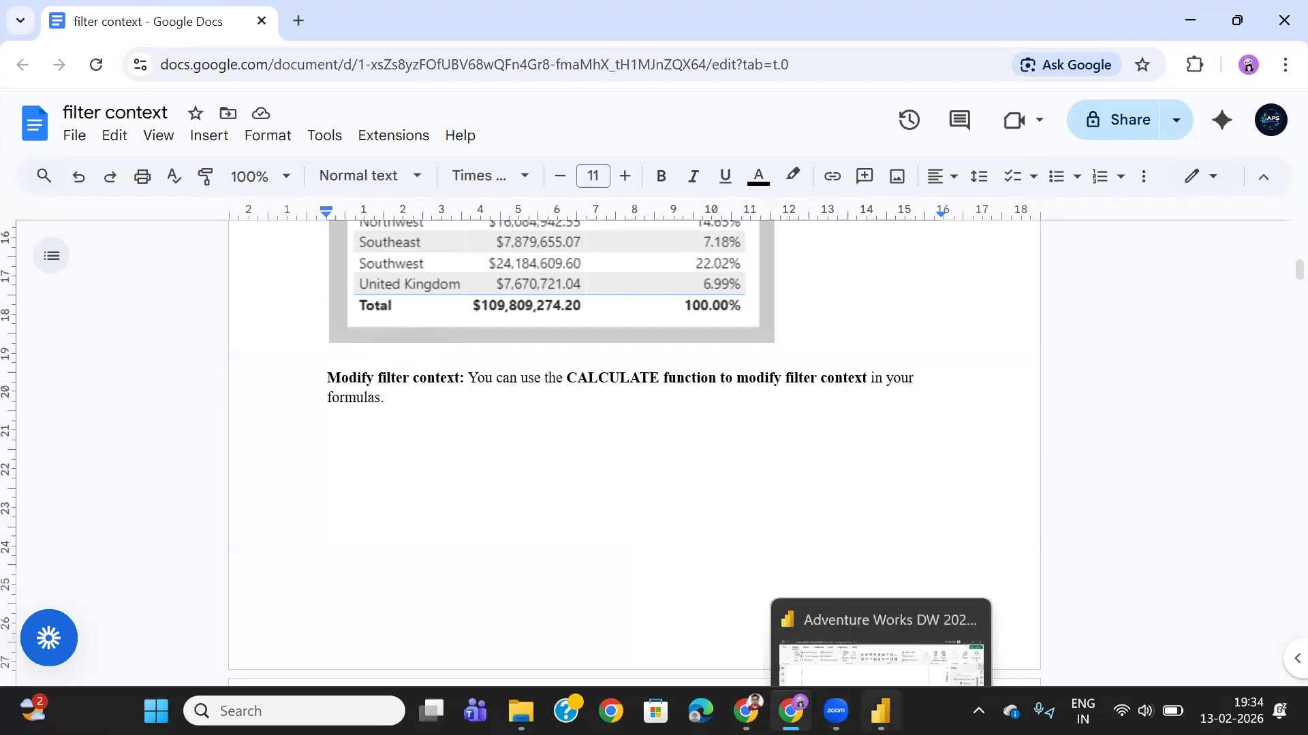
scroll(511, 431, up, 5)
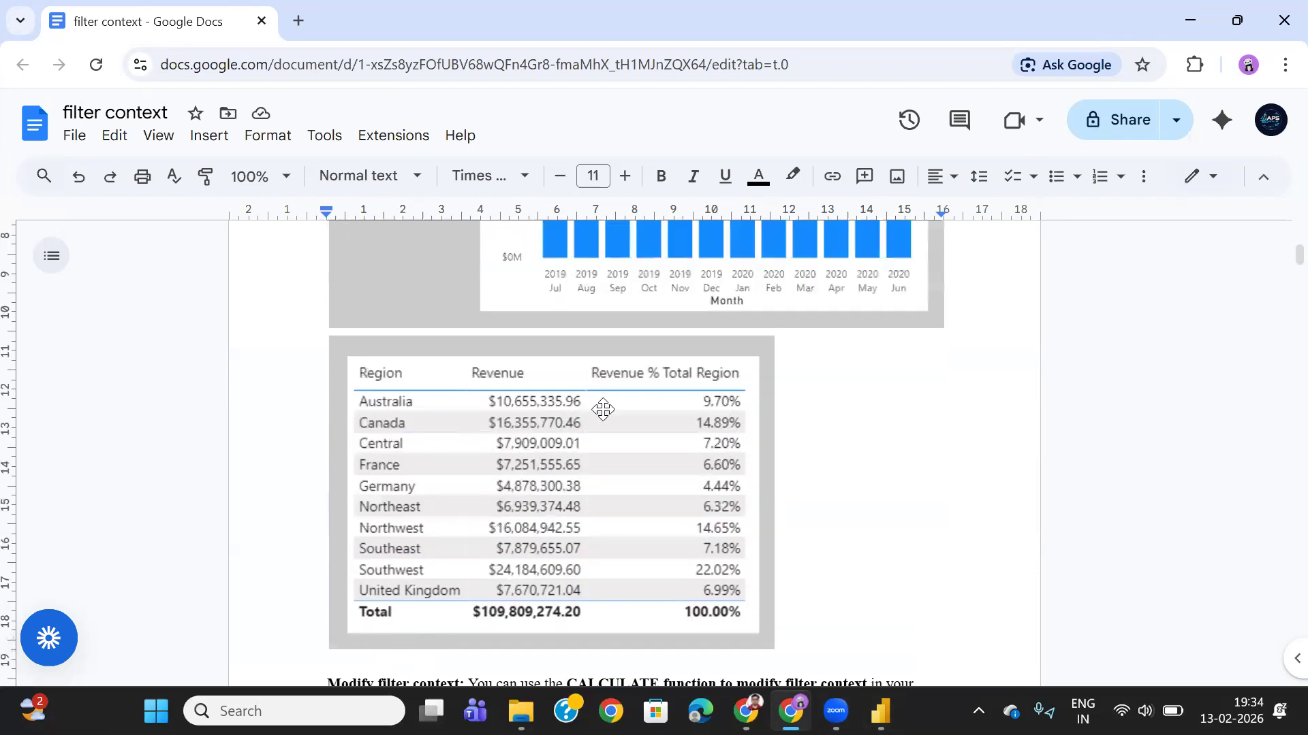
- Switch to Power BI, copy the Region and %Revenue table from Page 5 to Page 8, and shift the copy slightly up and left
click(880, 711)
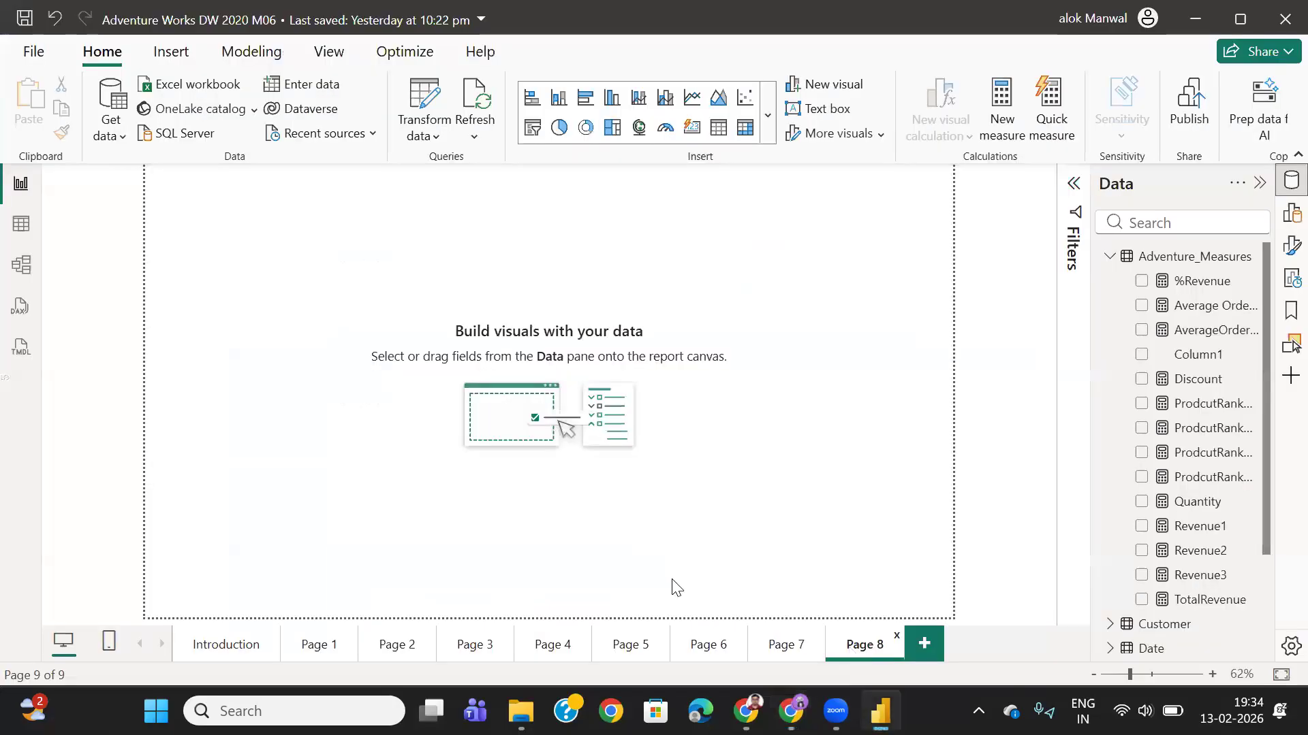
click(622, 652)
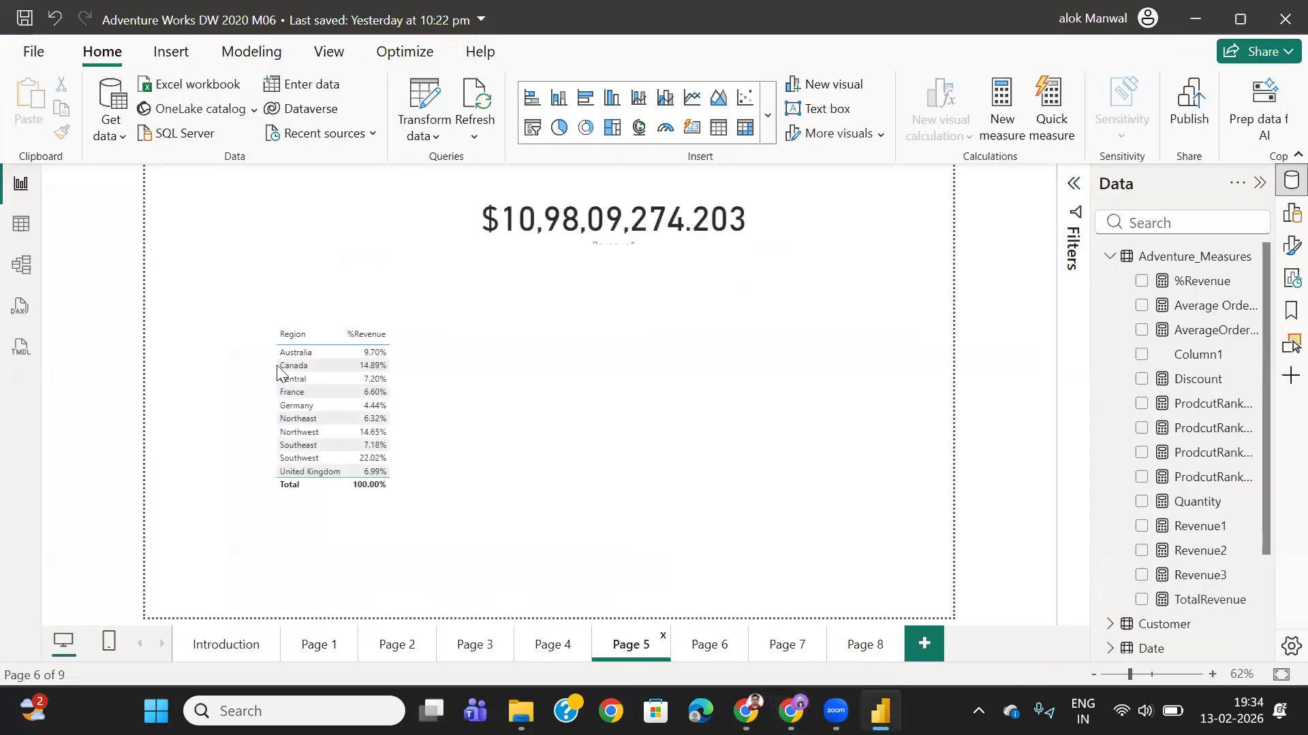
click(412, 382)
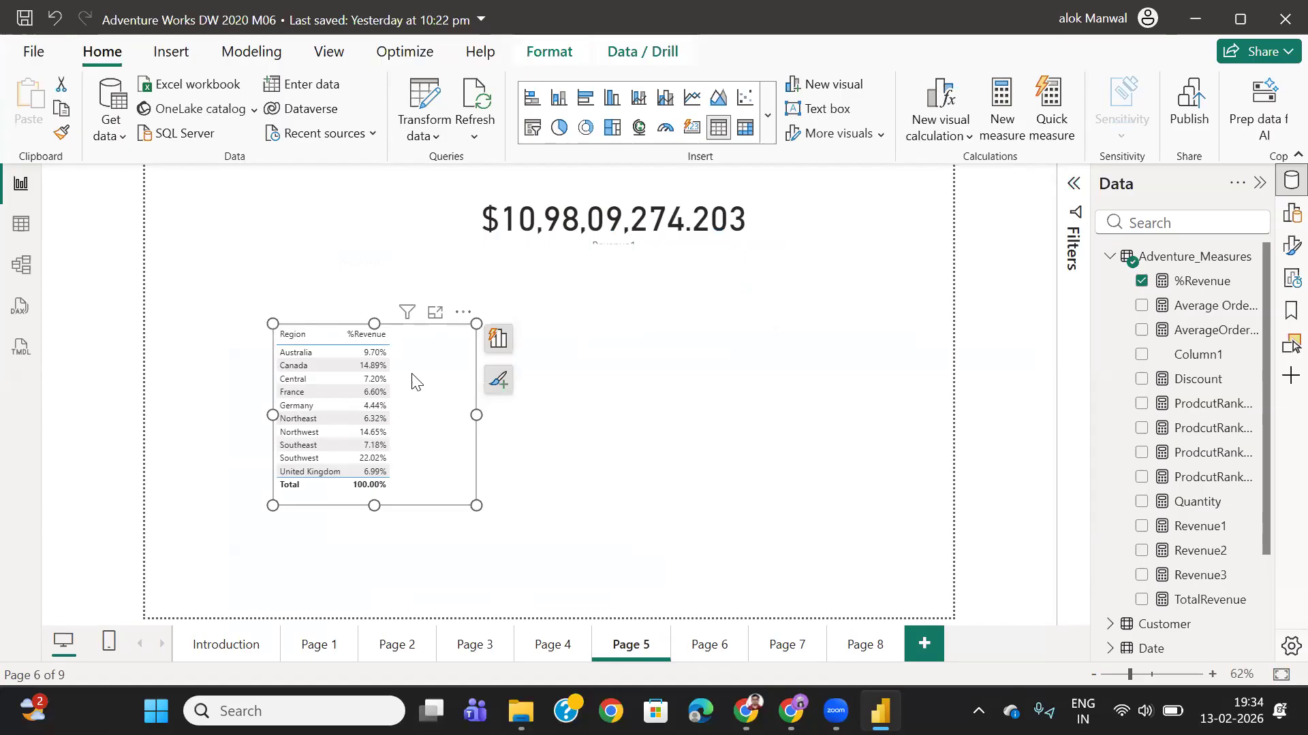
key(ctrl+c)
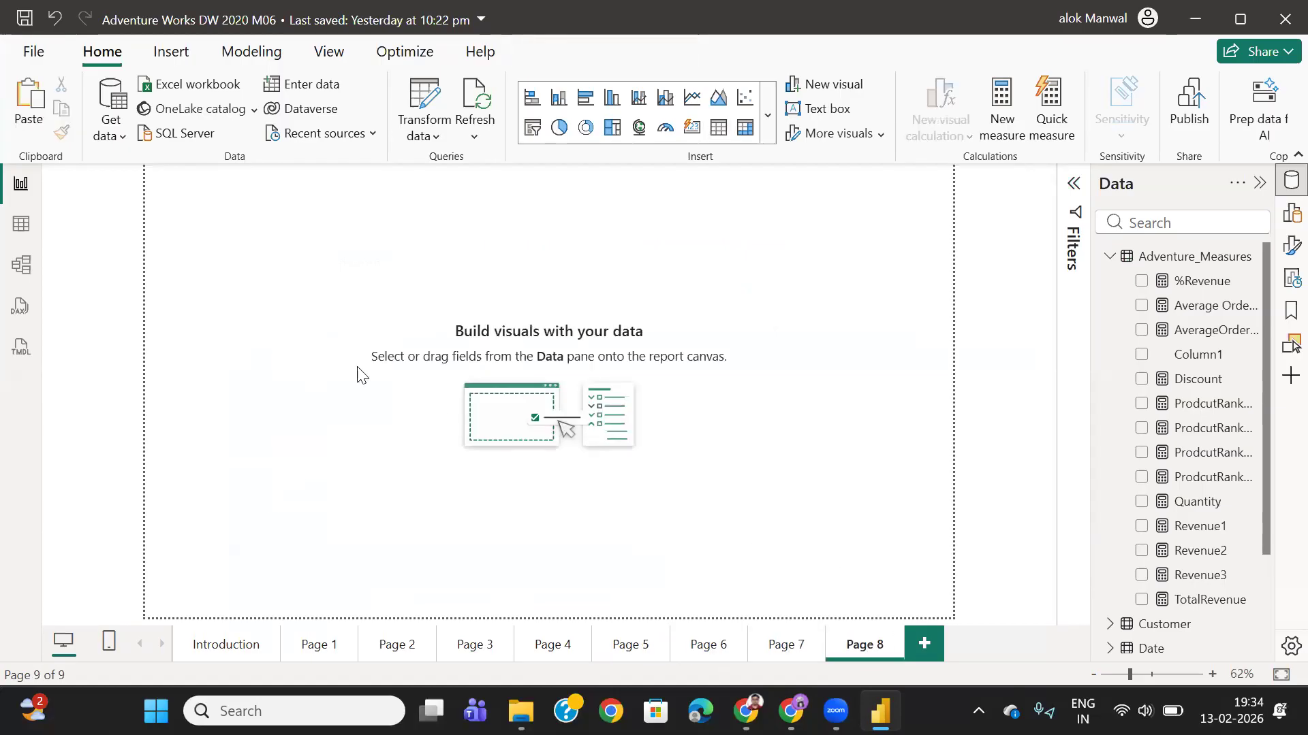
key(ctrl+v)
drag(431, 359, 391, 350)
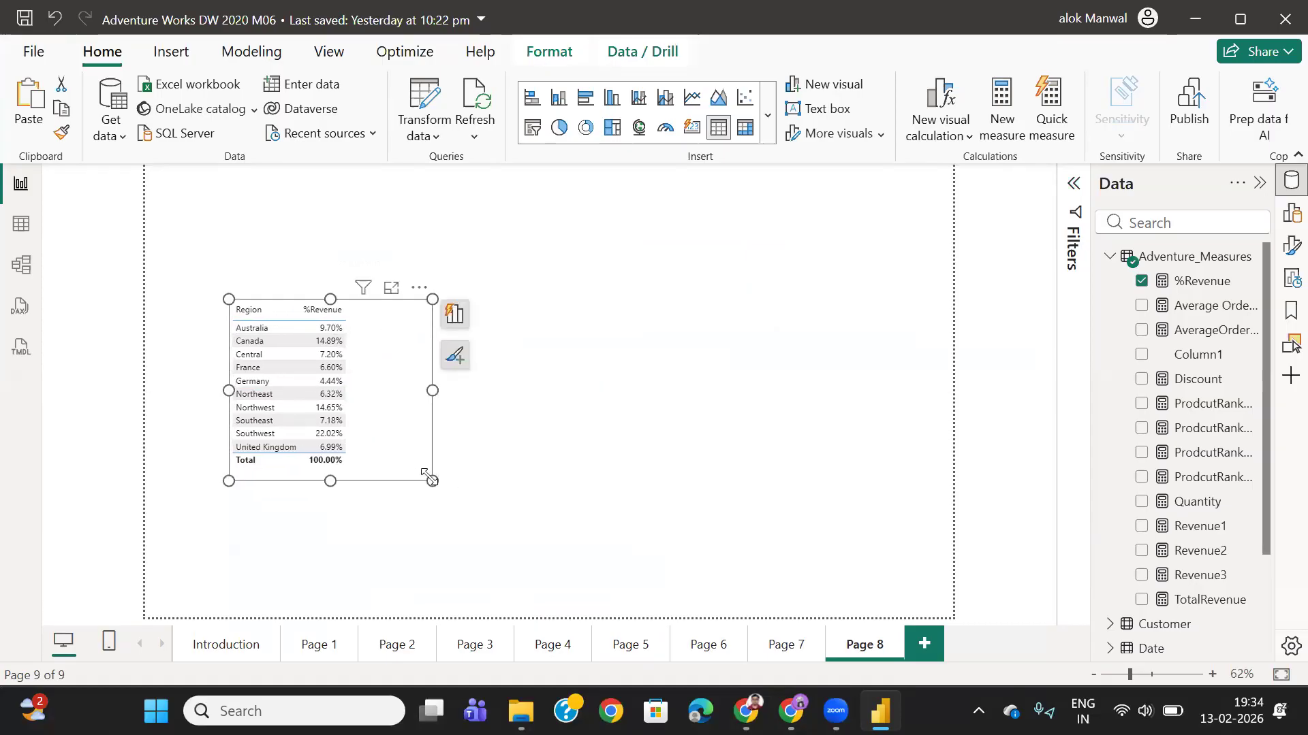
click(465, 495)
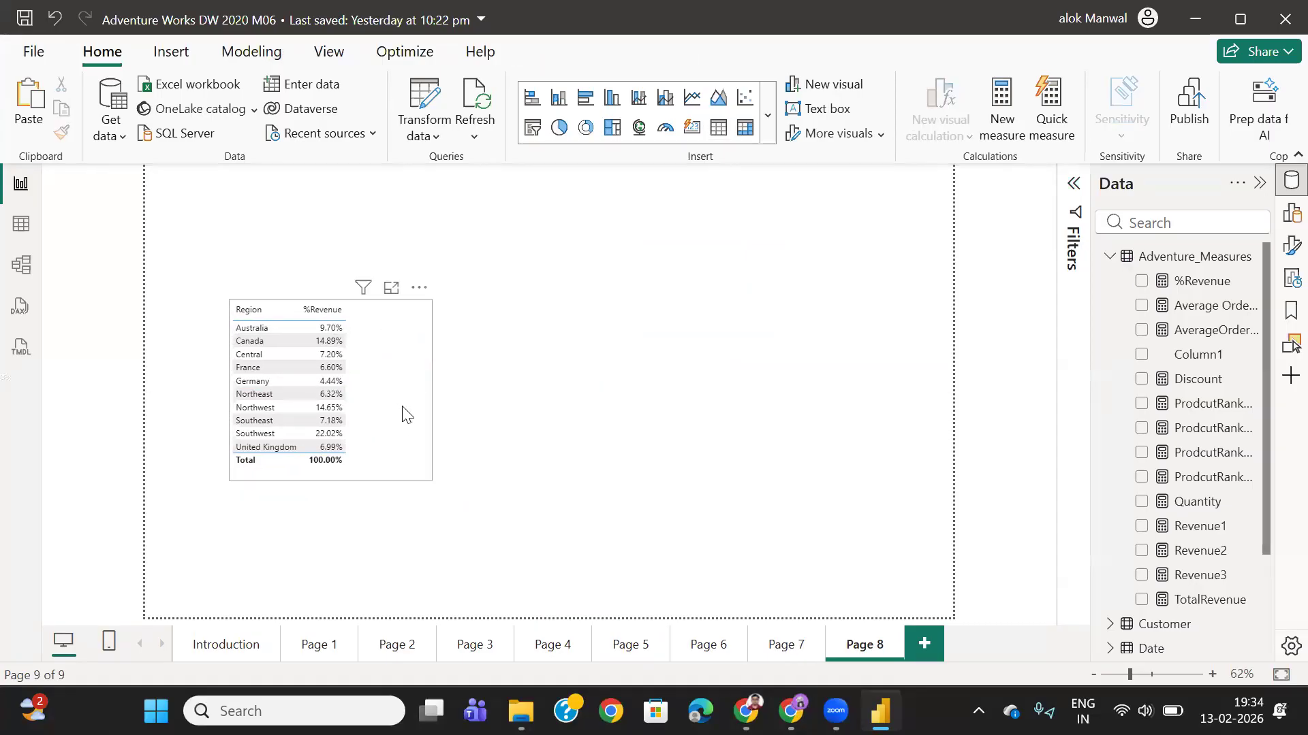
- Enlarge the copied region table slightly and replace its %Revenue column with the Revenue1 measure
click(419, 472)
drag(432, 480, 454, 493)
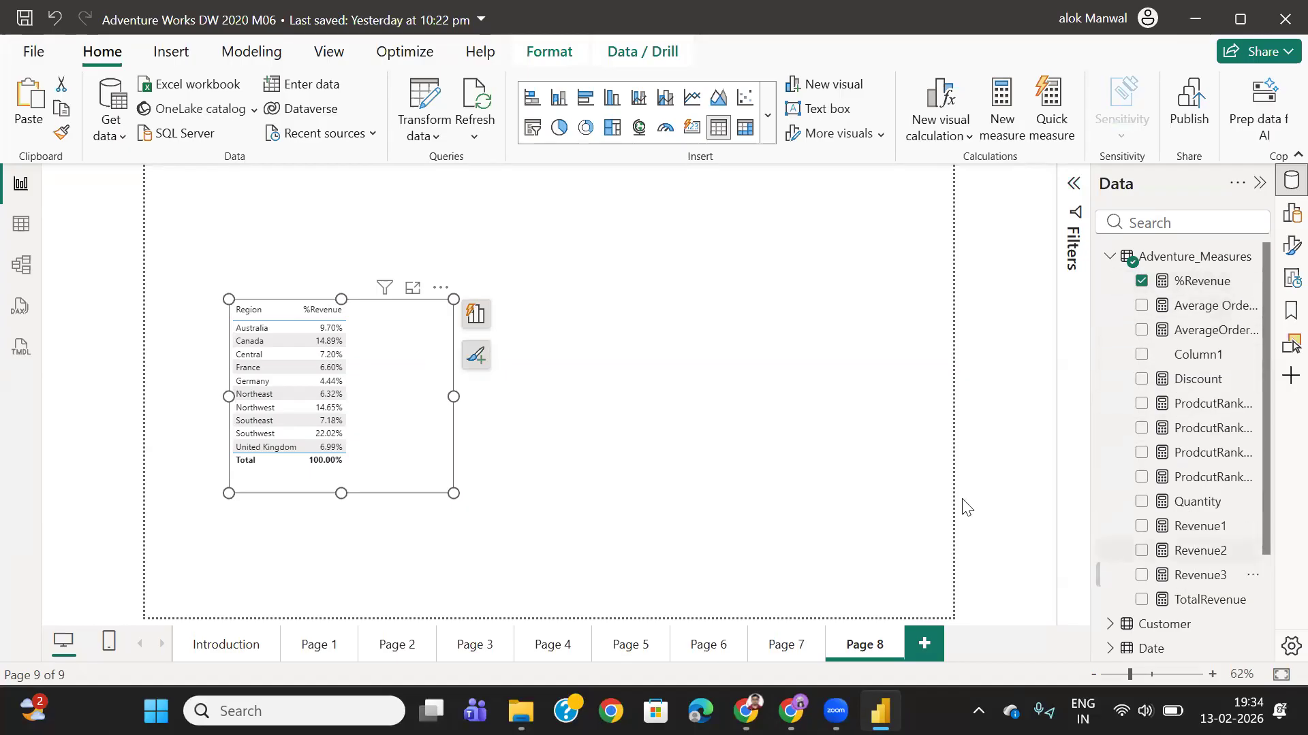
click(1140, 527)
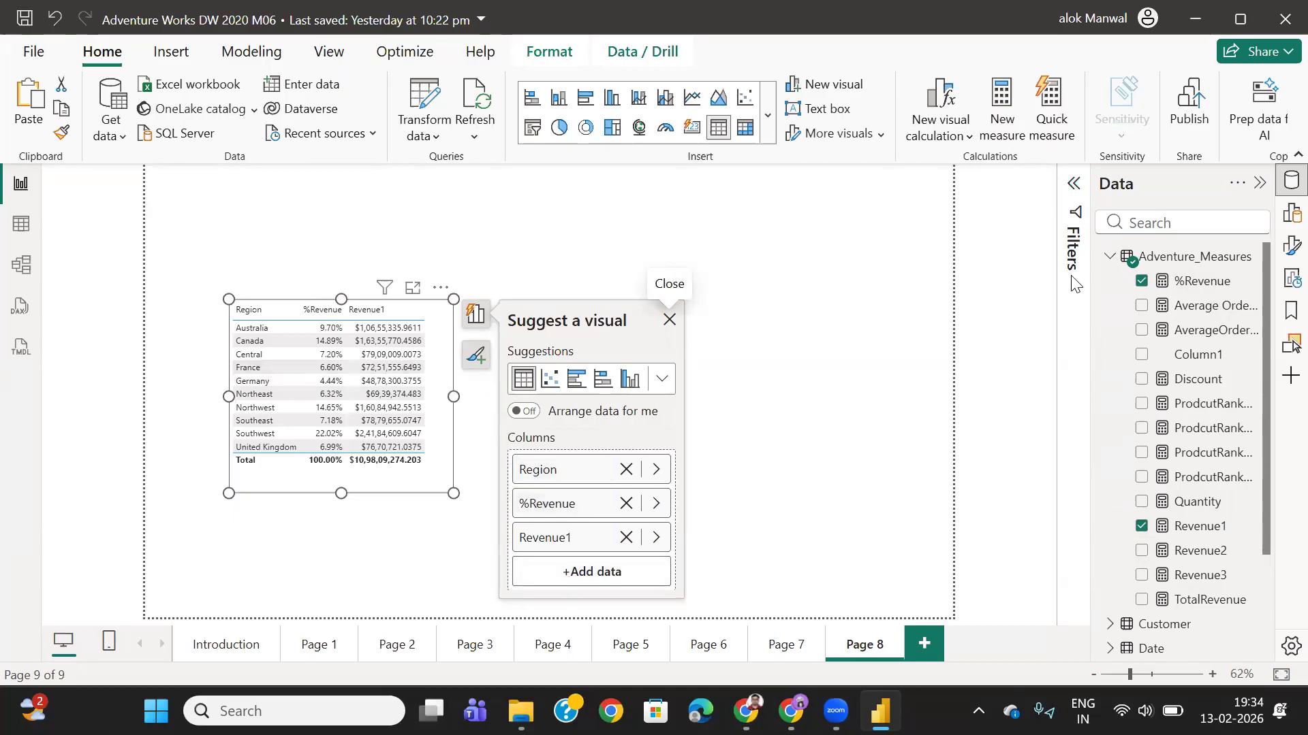
click(1109, 256)
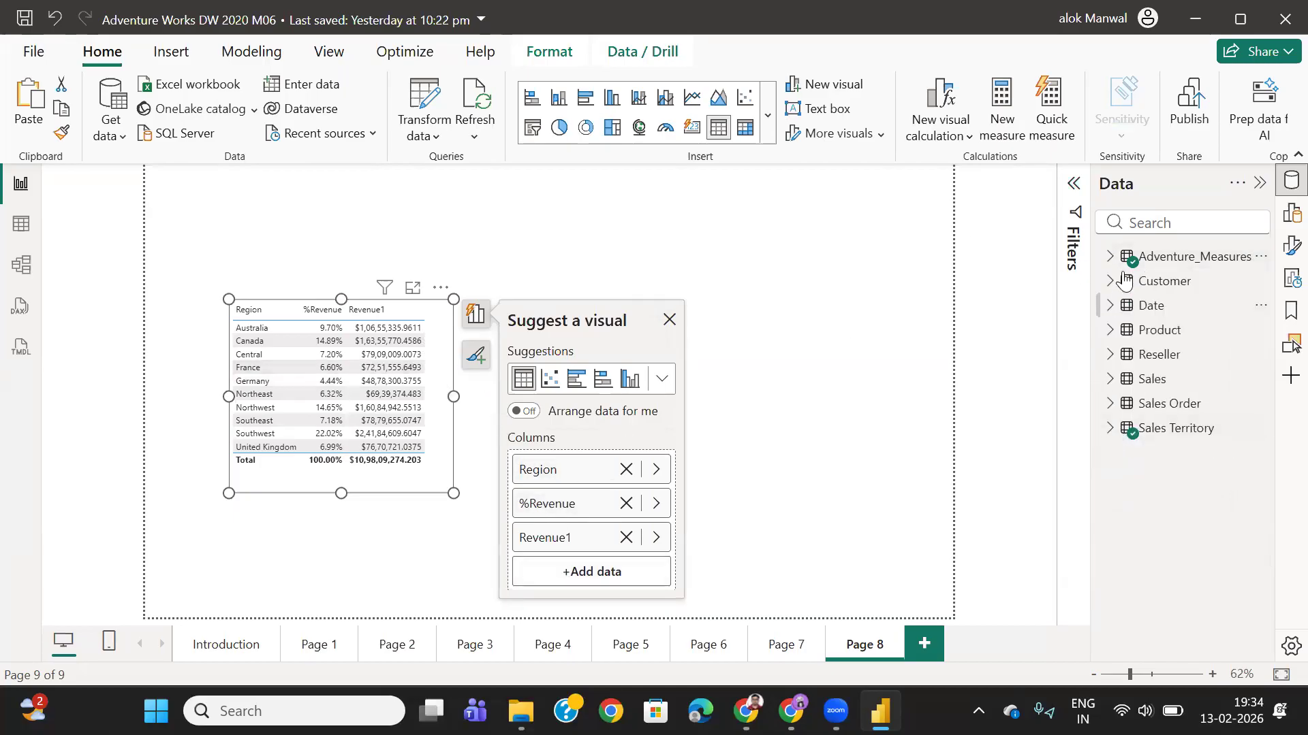
click(1110, 257)
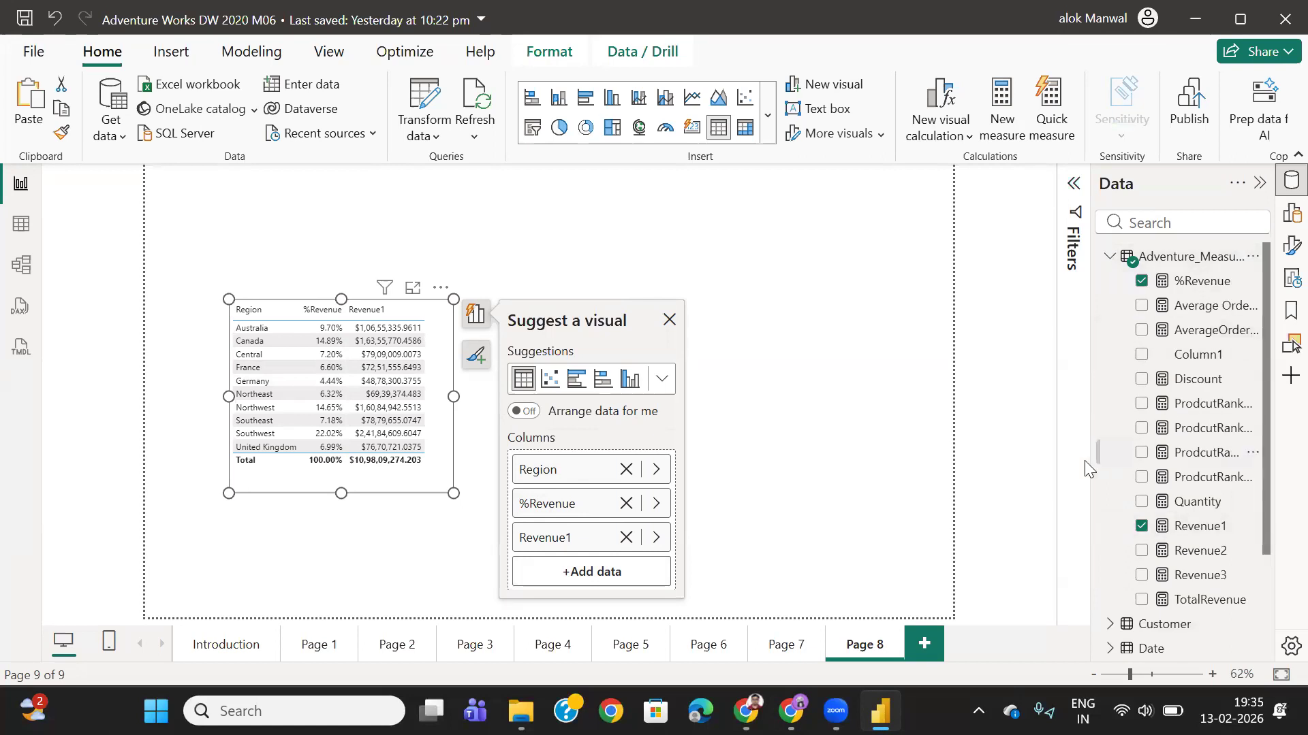
click(1141, 282)
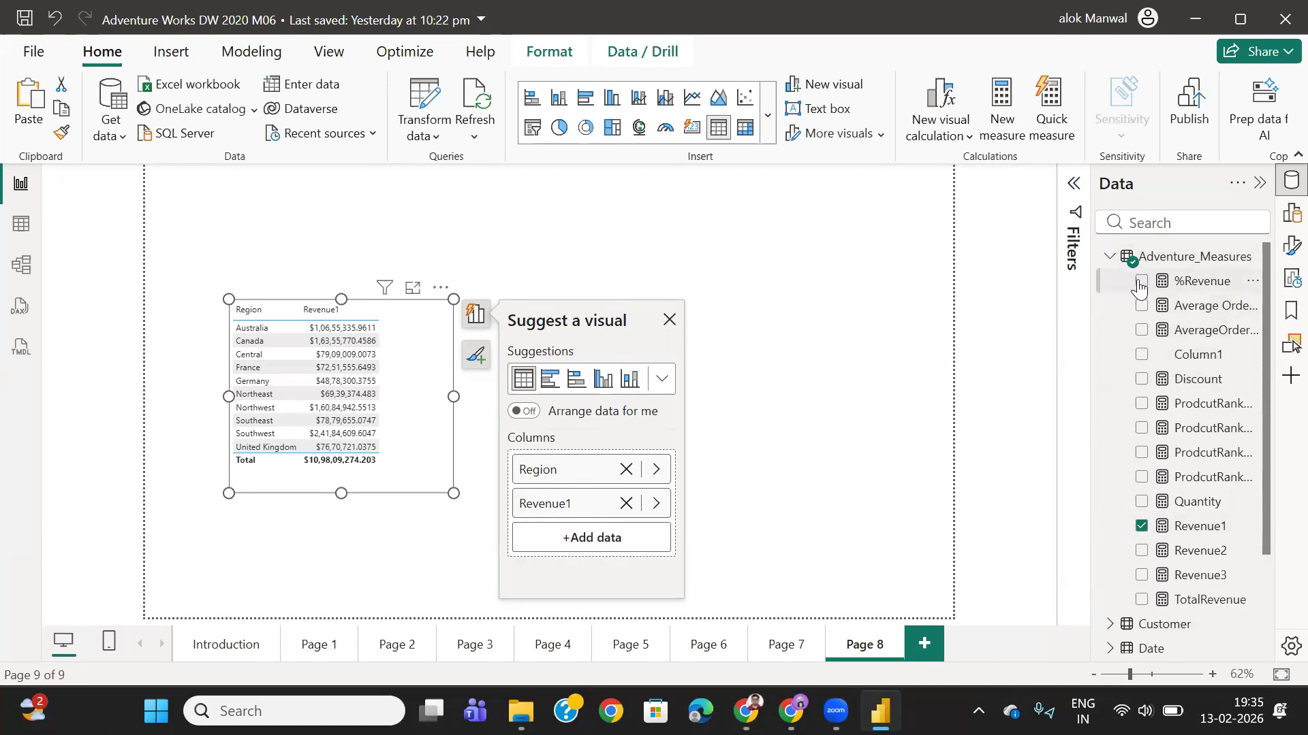
click(548, 228)
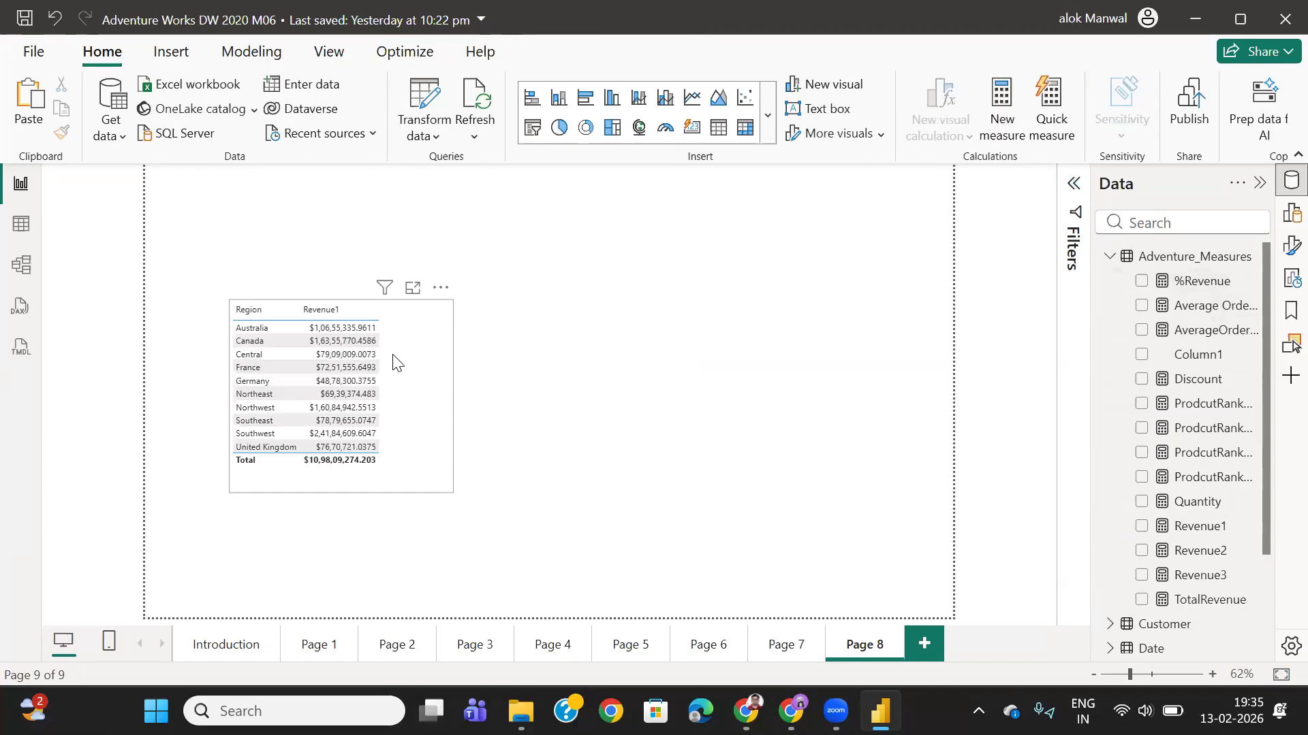
- Nudge the Region and Revenue1 table slightly up and left on Page 8, and collapse the Adventure_Measures field list
drag(394, 363, 383, 356)
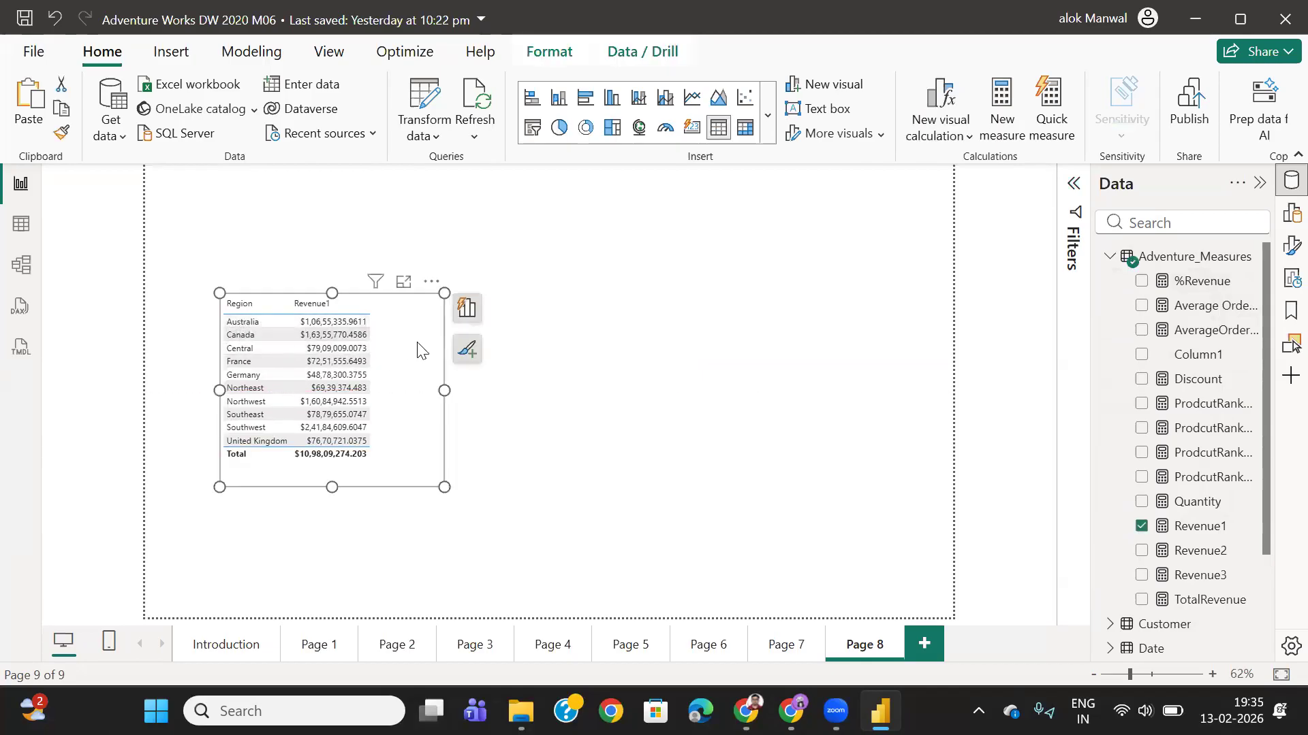
drag(421, 371, 411, 371)
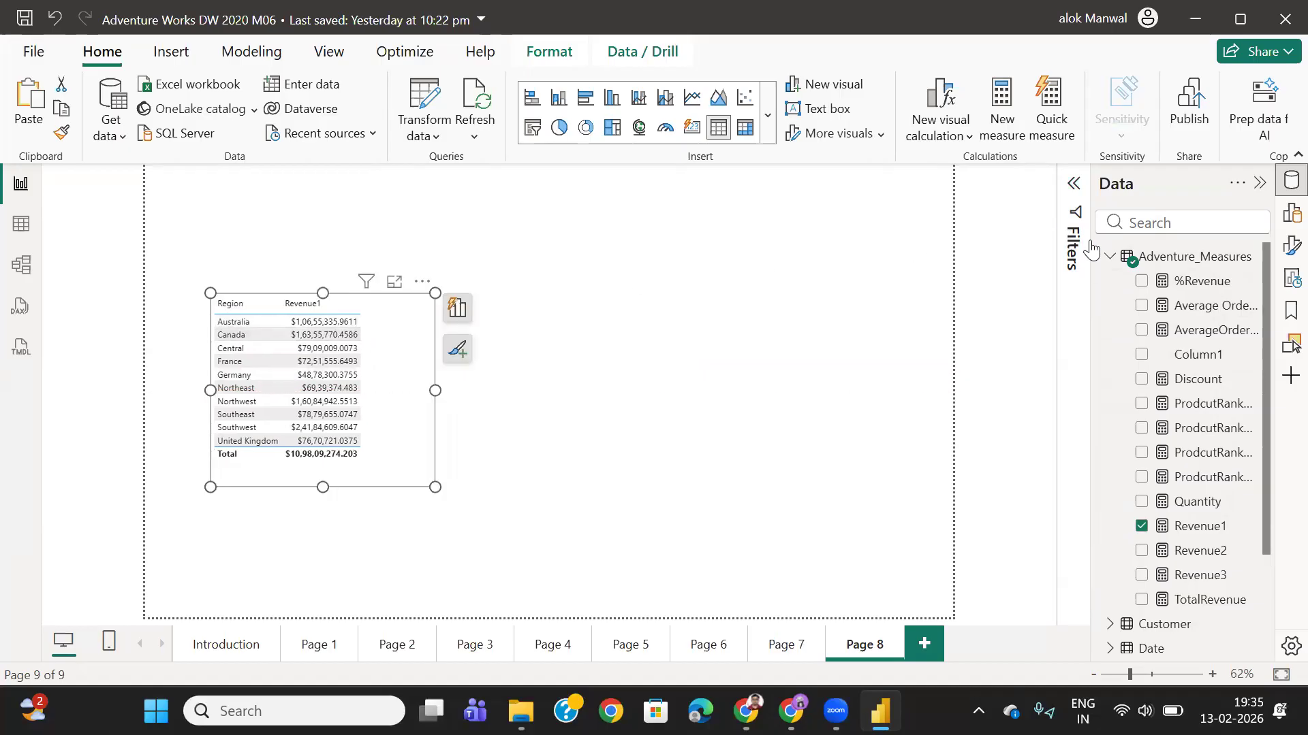
click(1110, 265)
click(1110, 264)
click(1110, 264)
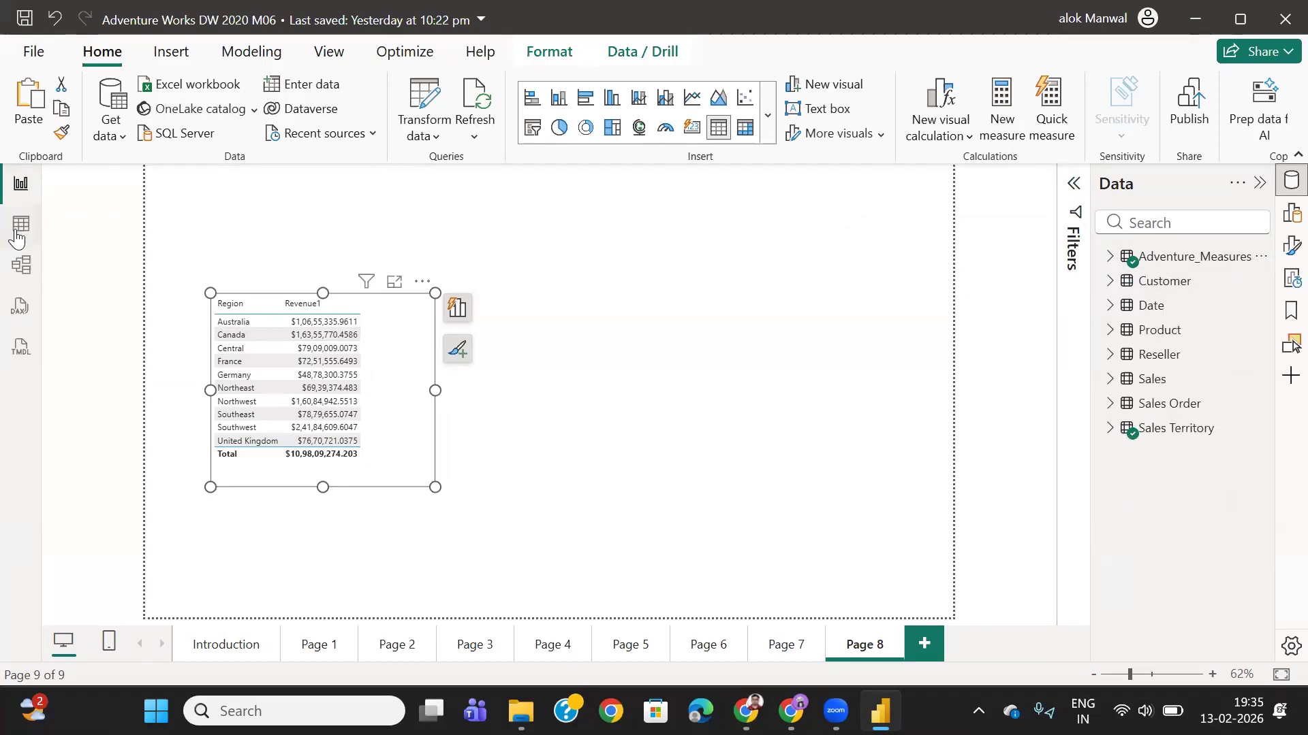
- Open the table data view and examine the columns of the Sales and Product tables
click(21, 224)
click(1125, 380)
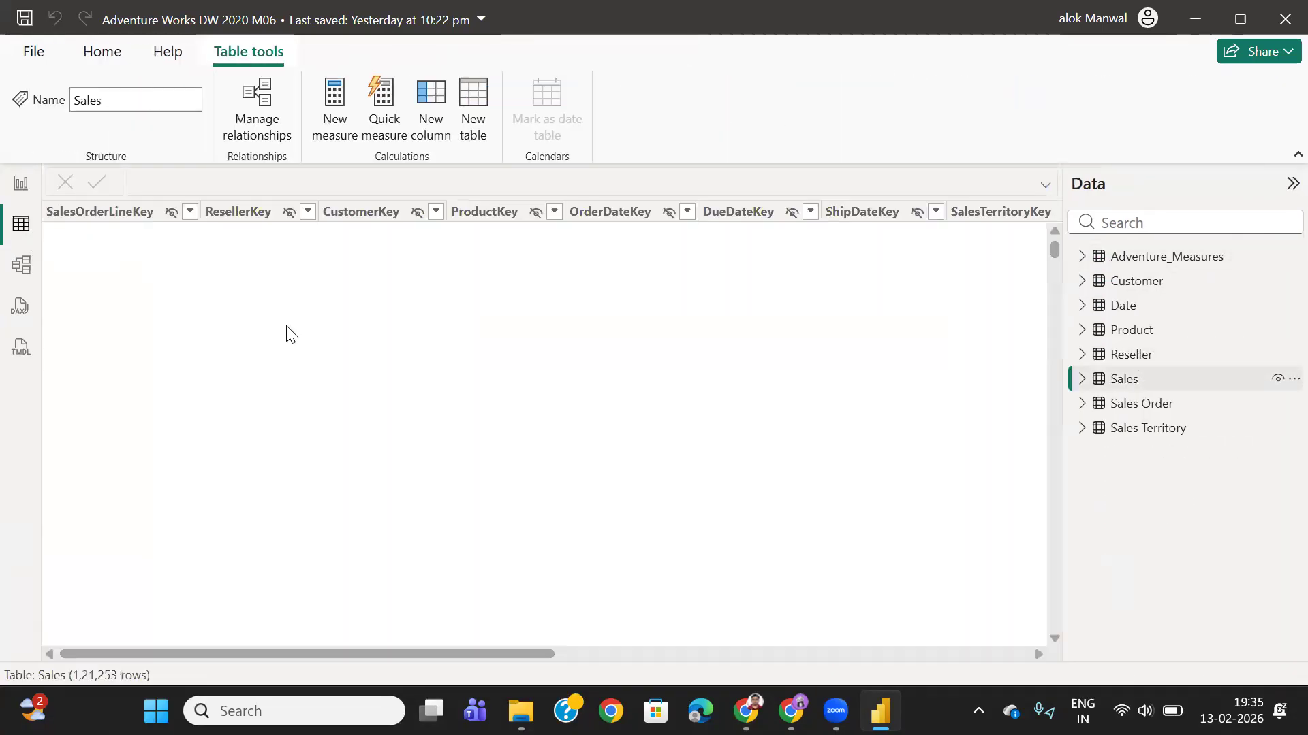
drag(502, 656, 382, 680)
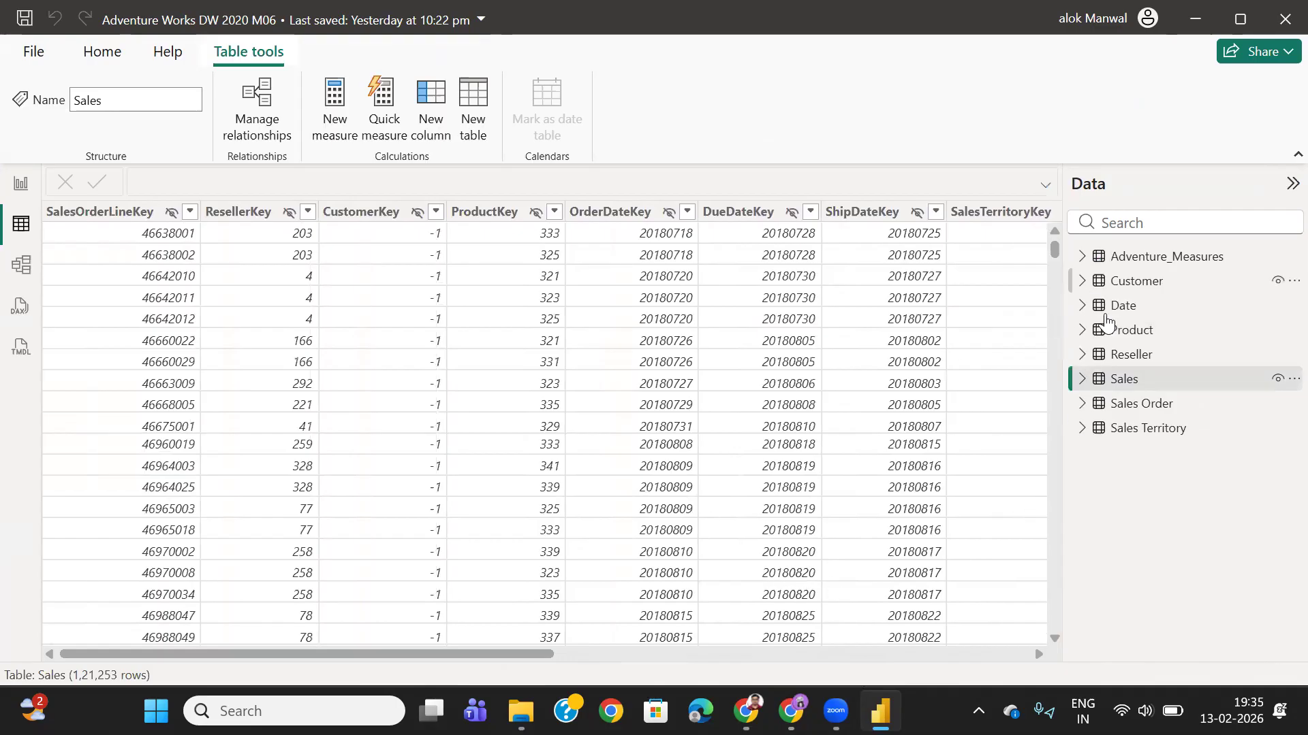
click(1129, 330)
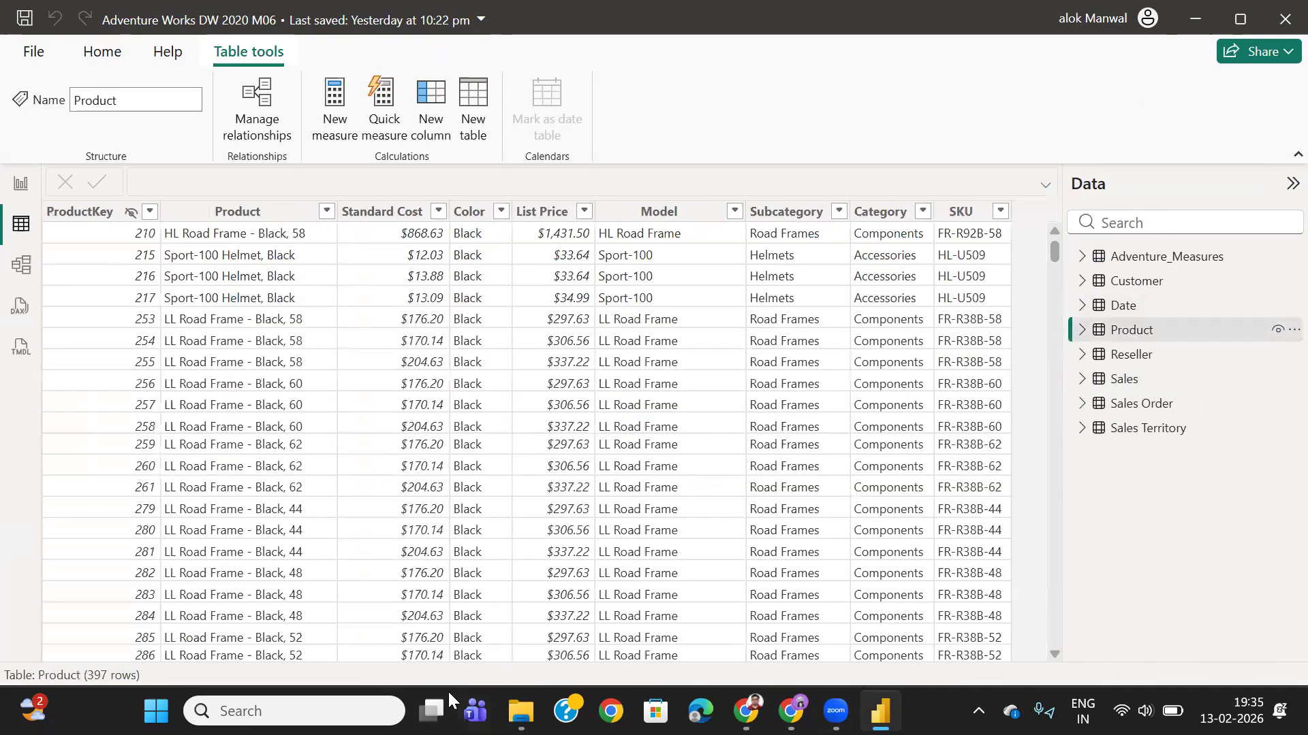
- Select the Product table's Color column, return to the report, and shift the Region and Revenue1 table slightly right on Page 8
click(468, 217)
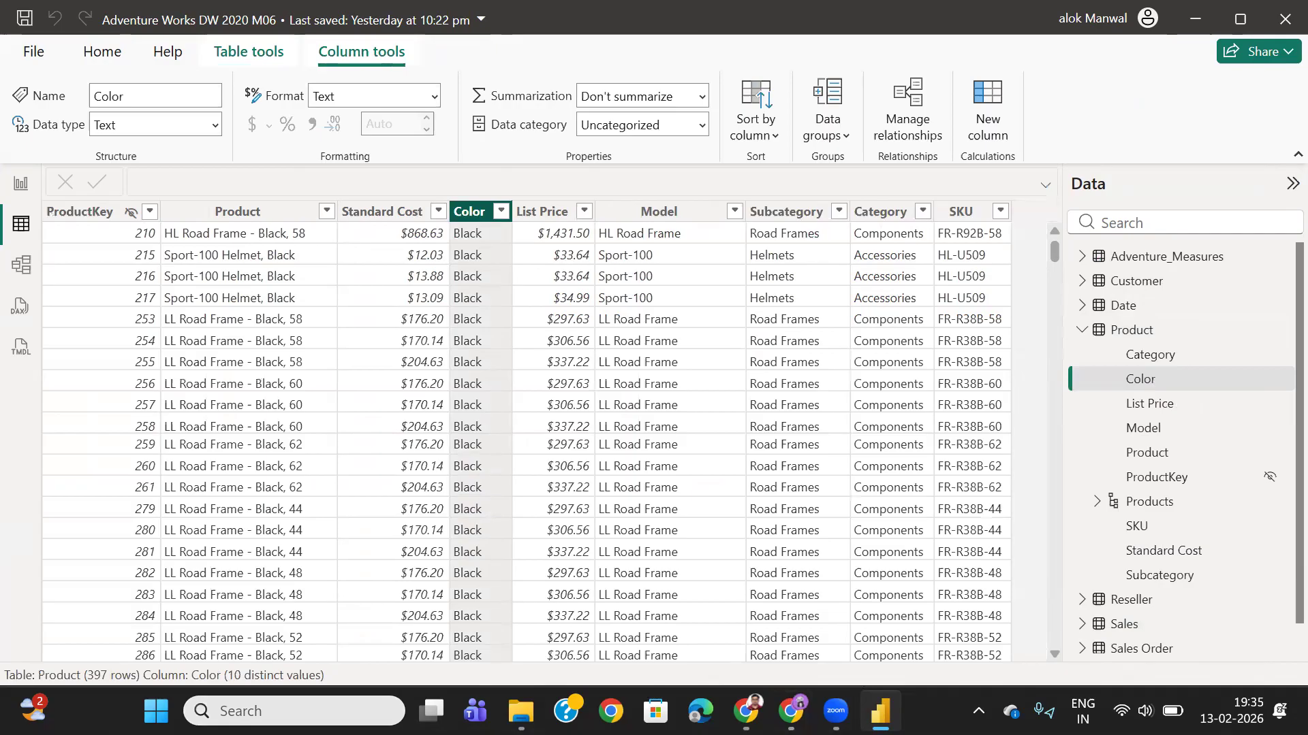
click(21, 183)
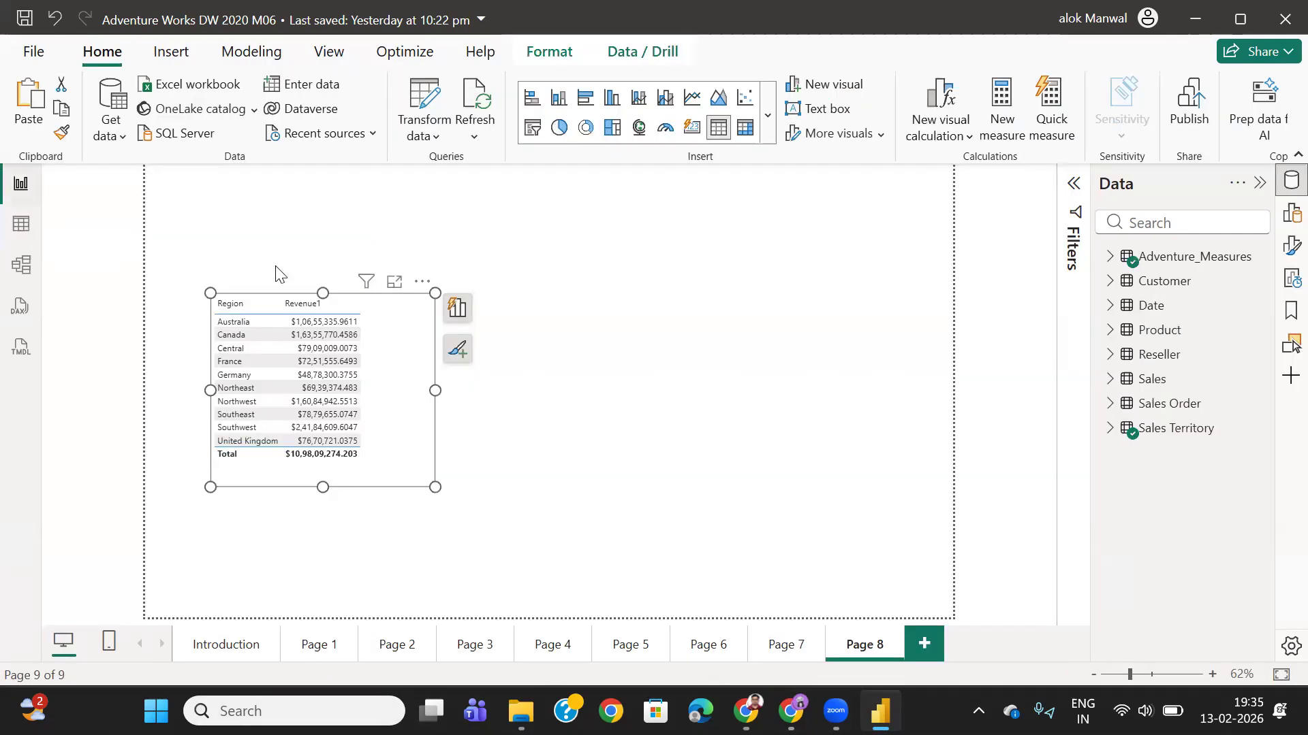
drag(402, 361, 408, 332)
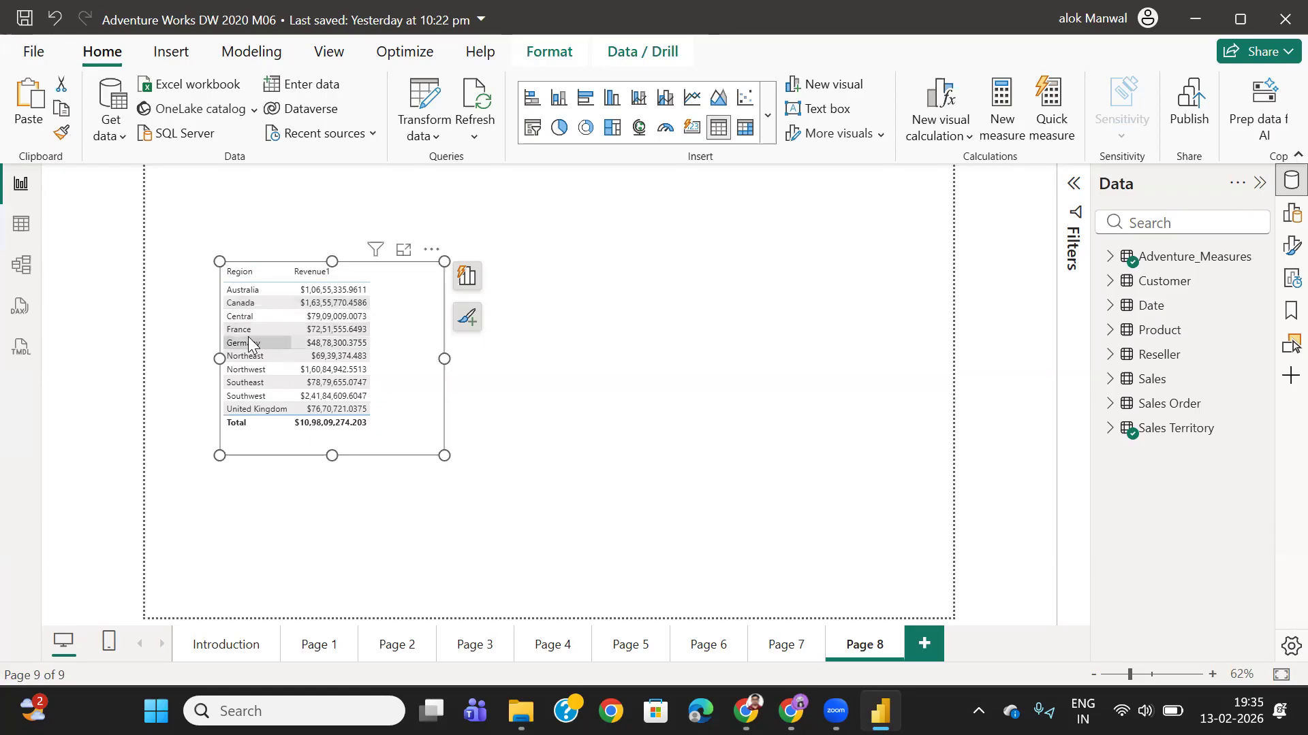
mouse_move(433, 319)
mouse_down()
mouse_move(422, 326)
mouse_move(434, 344)
mouse_up()
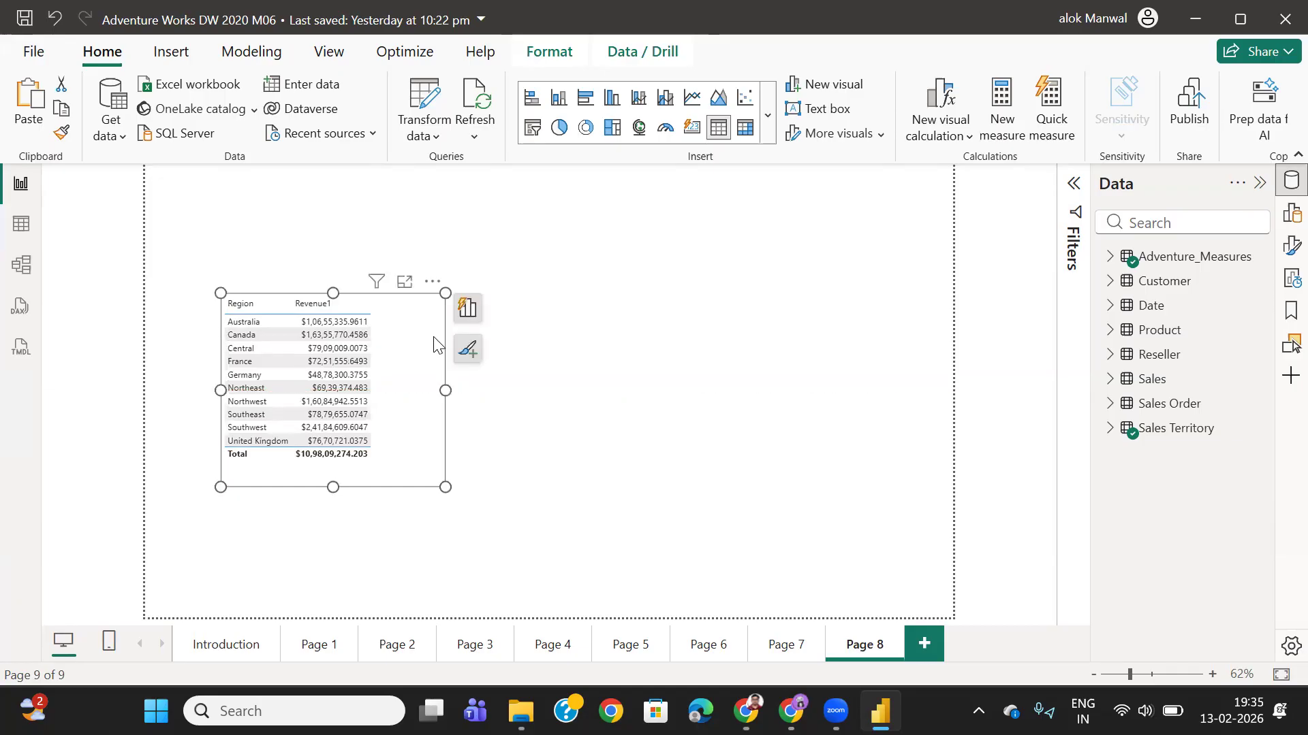
drag(433, 344, 441, 344)
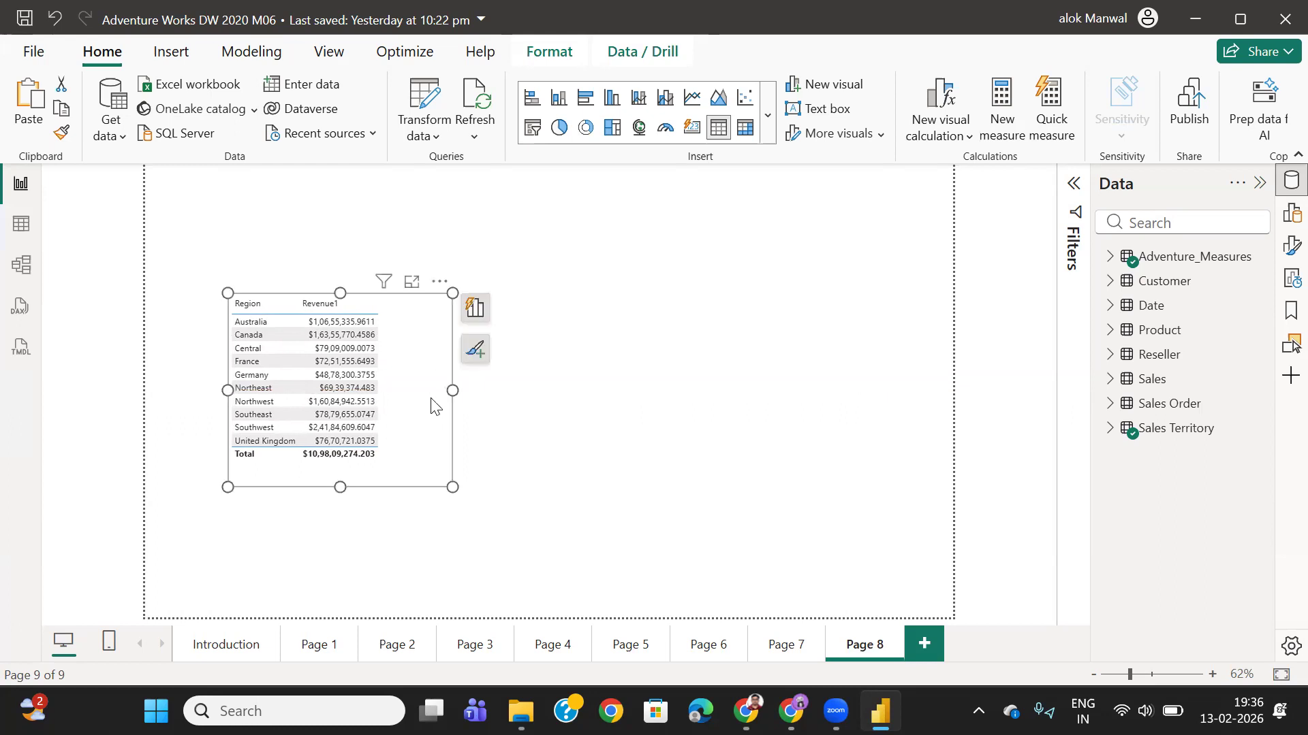
- Examine the Product table's Color filter values in data view, try selecting only Red, and discard the filter
click(21, 224)
click(501, 211)
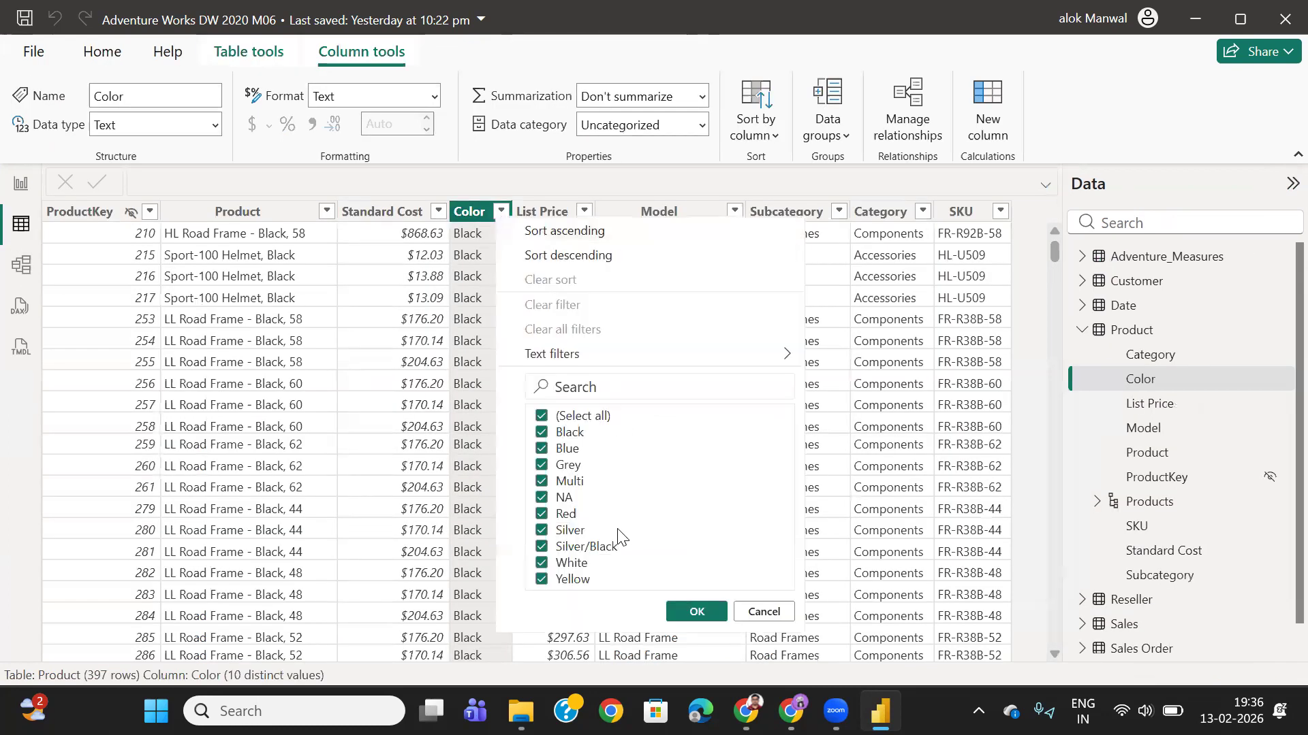
click(542, 417)
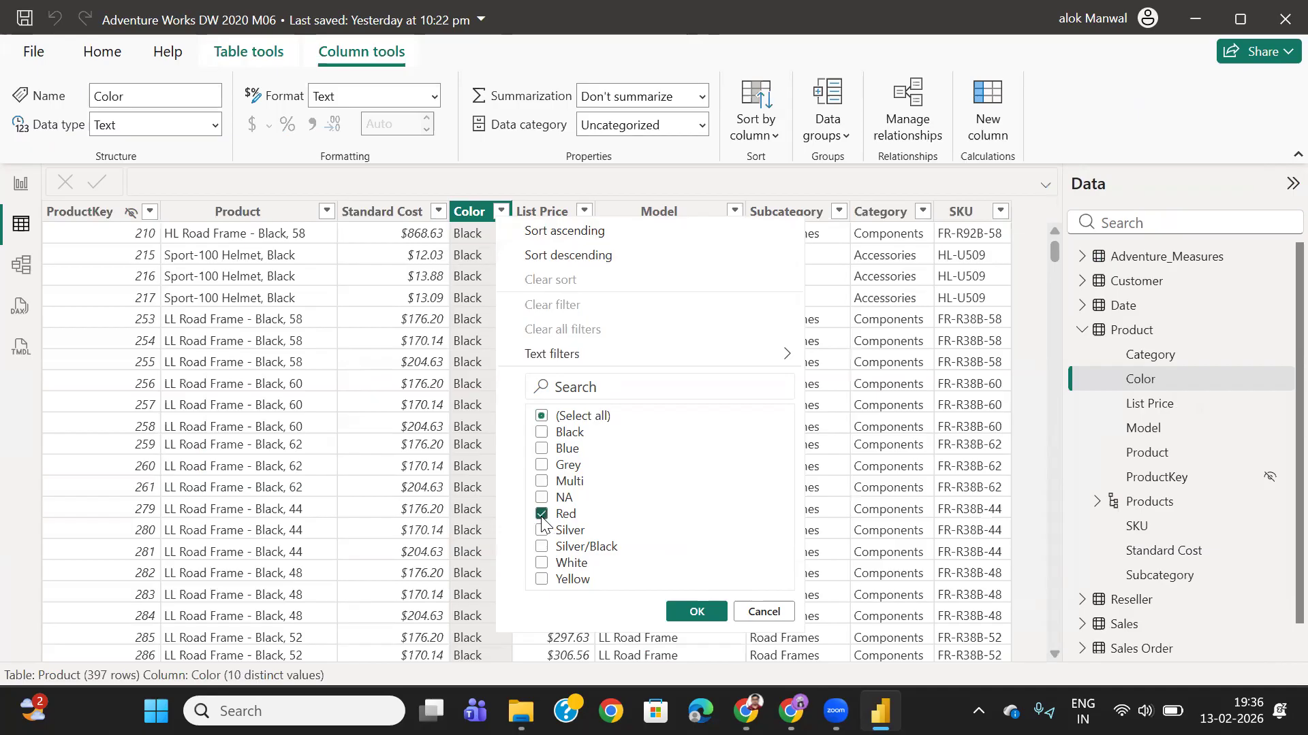
click(763, 612)
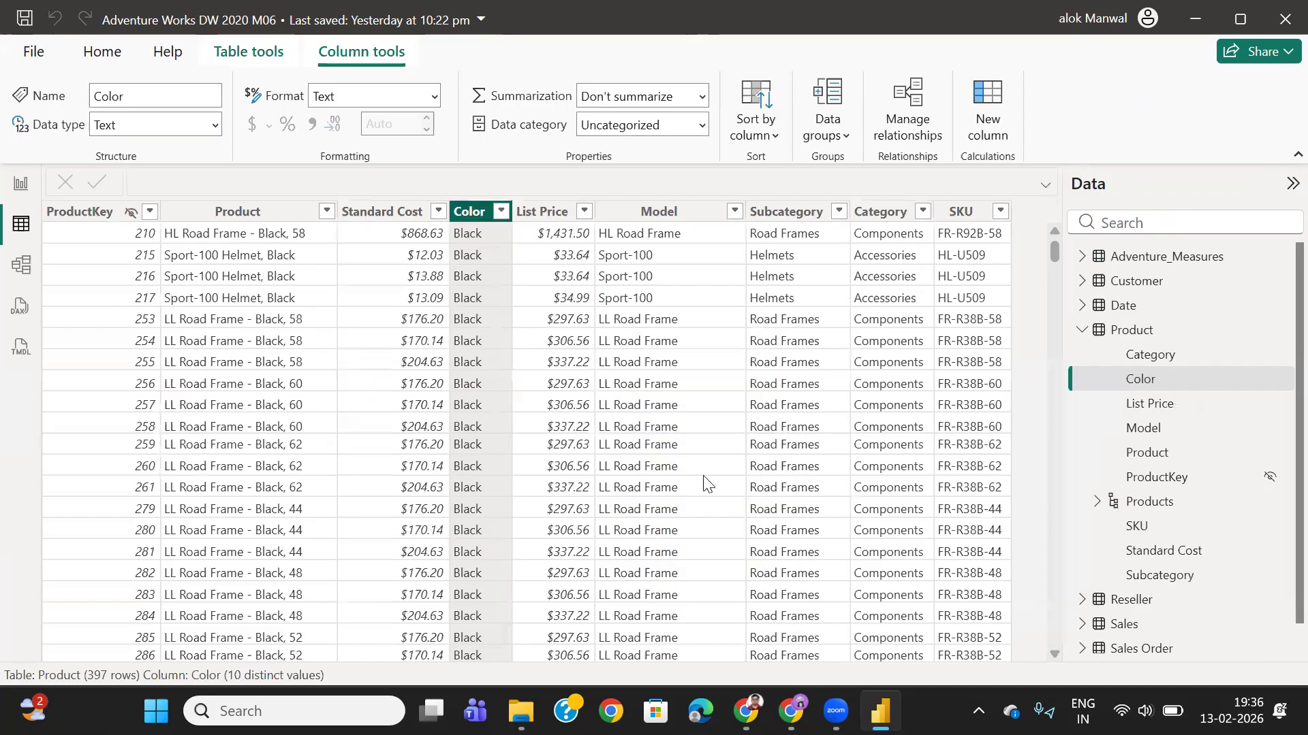
- View the relationships between the Product and Sales tables in the model diagram, and return to the report
click(21, 265)
click(1006, 184)
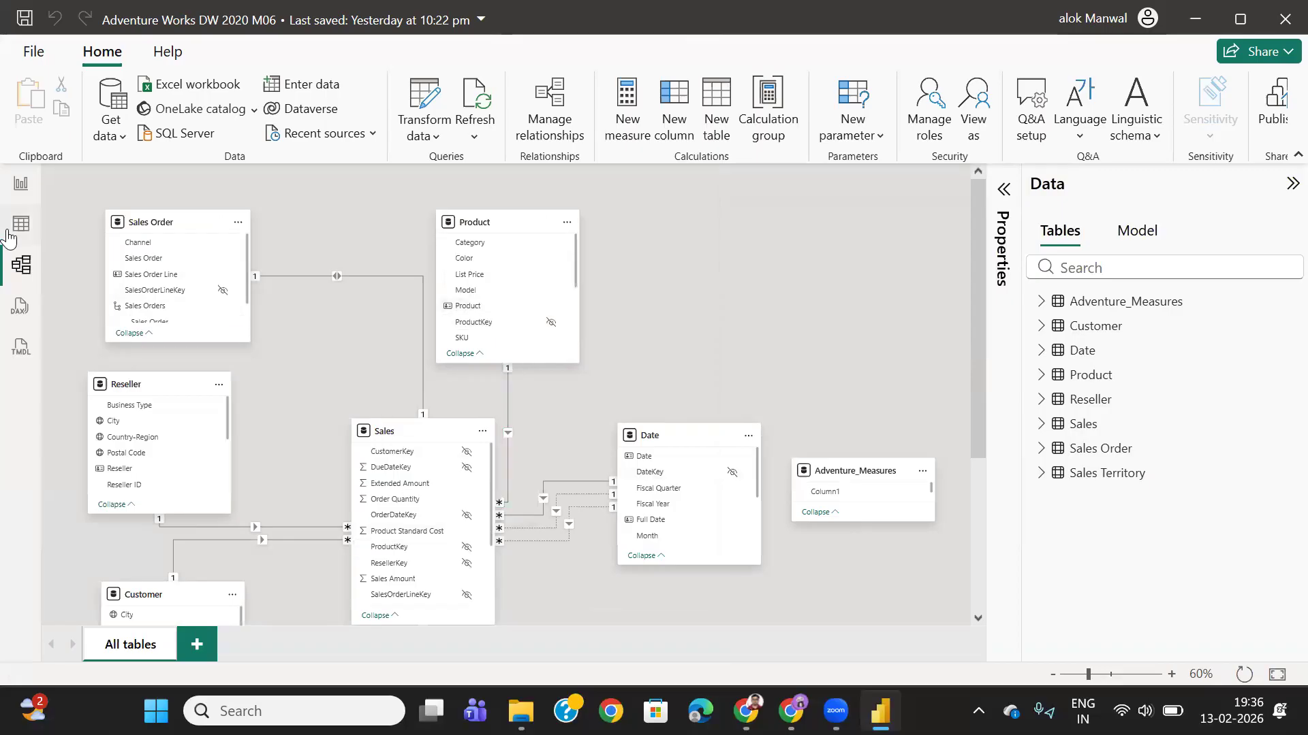
click(20, 184)
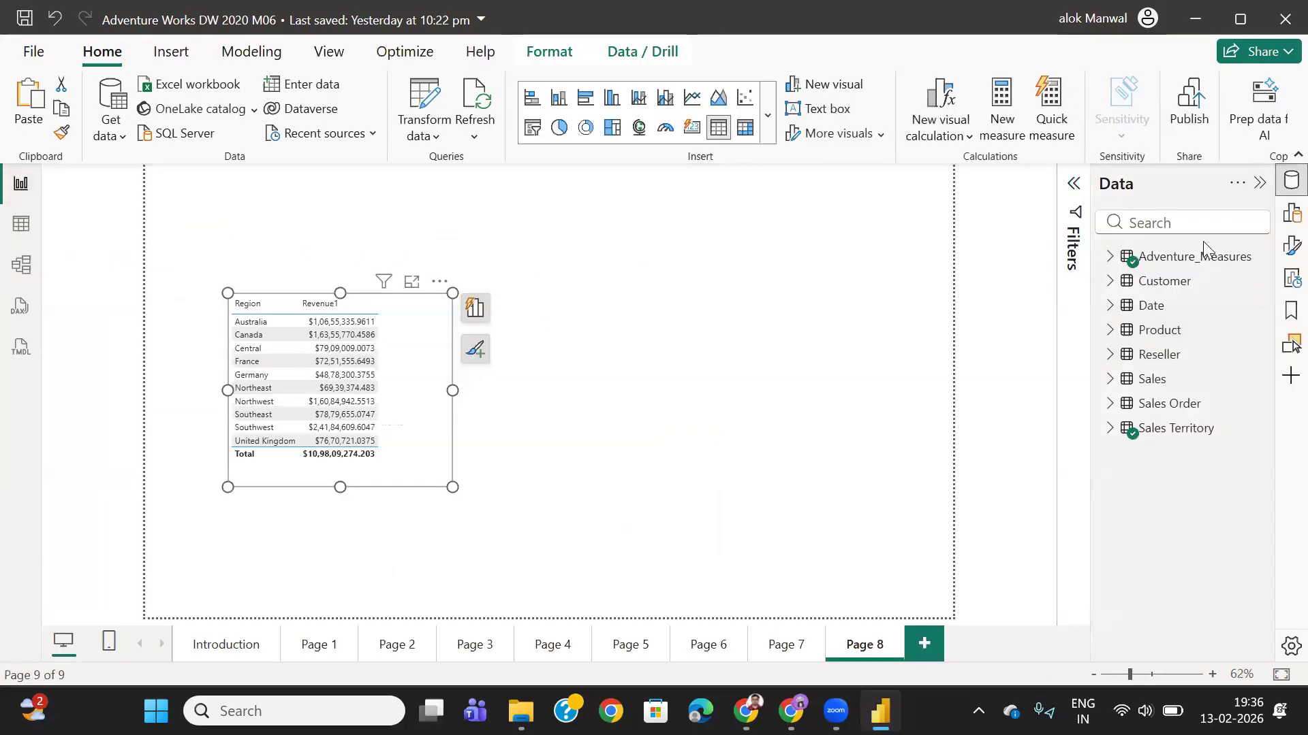
- Create a new measure in the Adventure_Measures table and name it Red_Revenue
right_click(1163, 258)
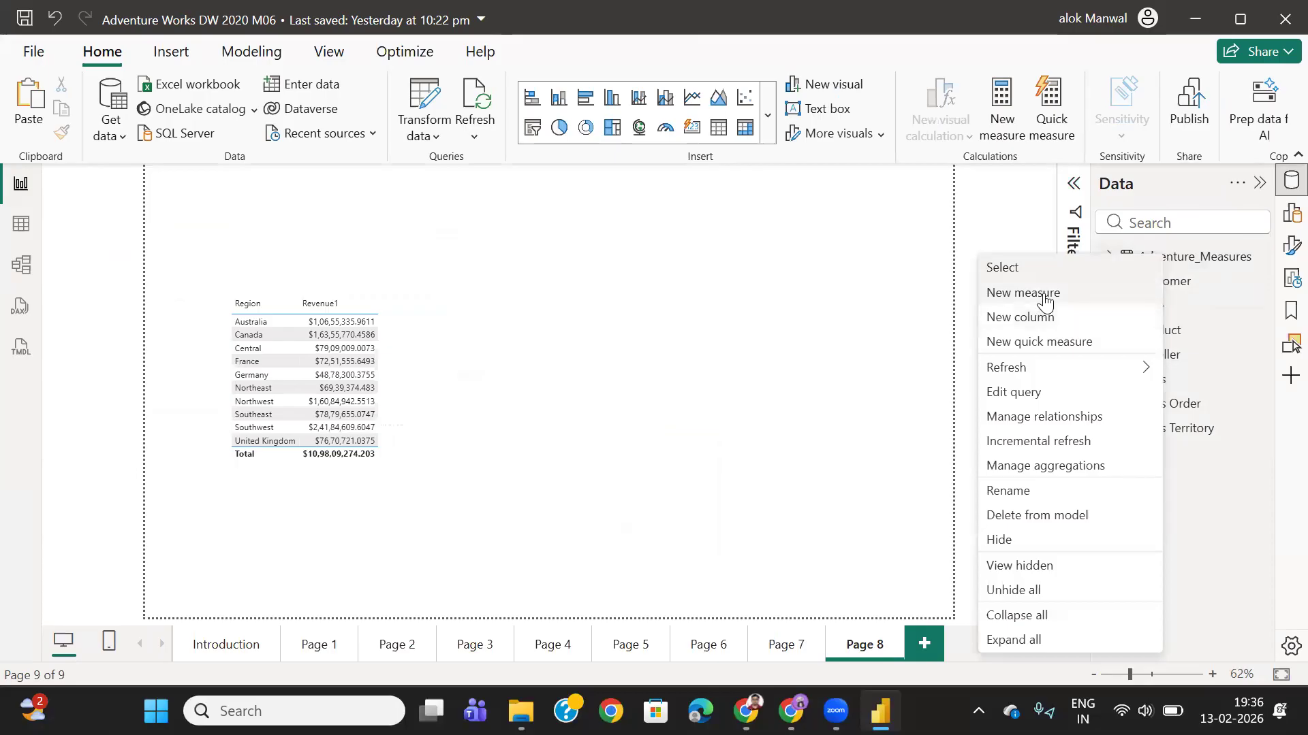
click(1041, 293)
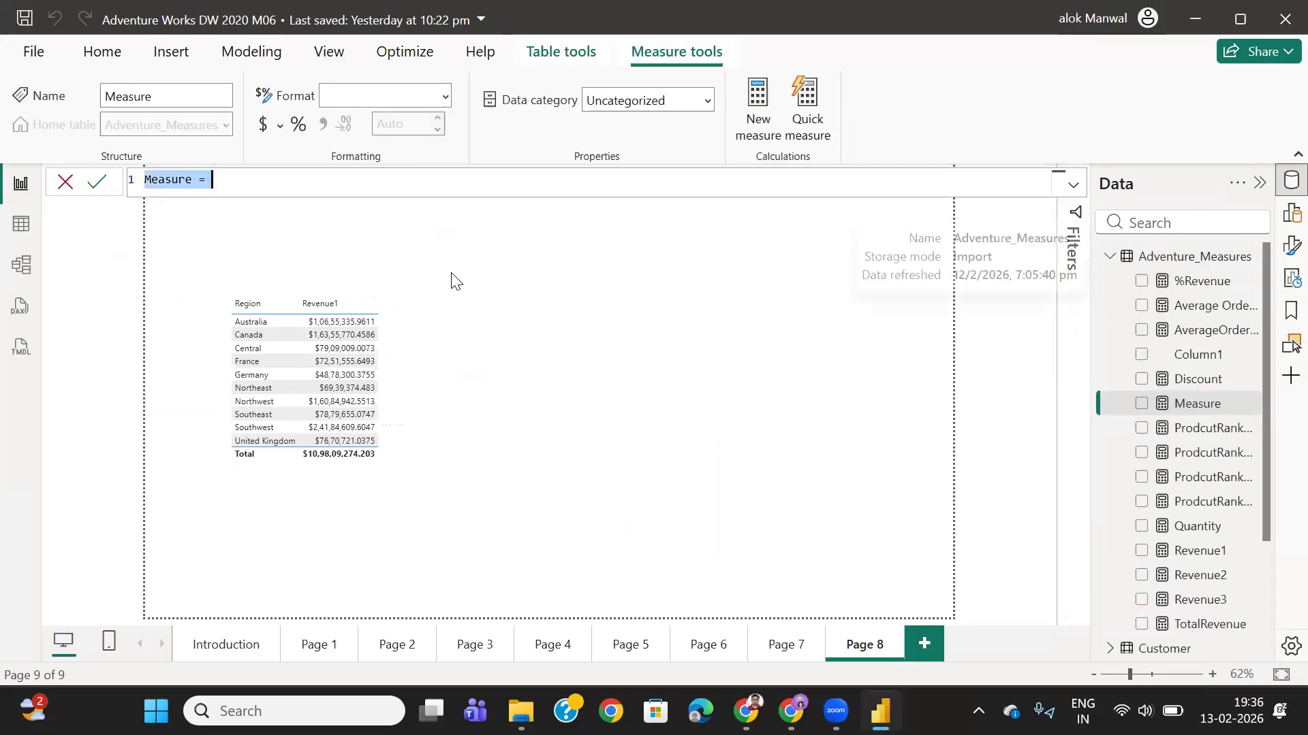
click(224, 185)
drag(223, 186, 128, 193)
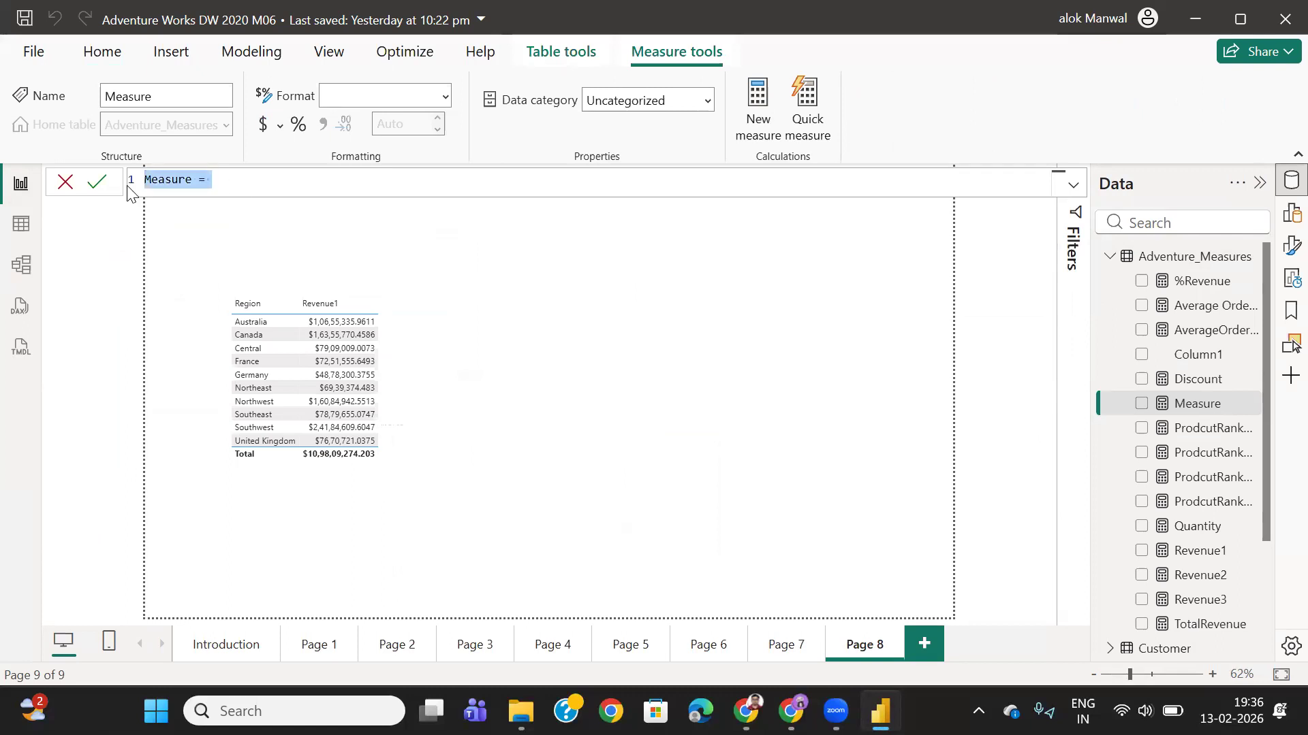
text(Red_Reven)
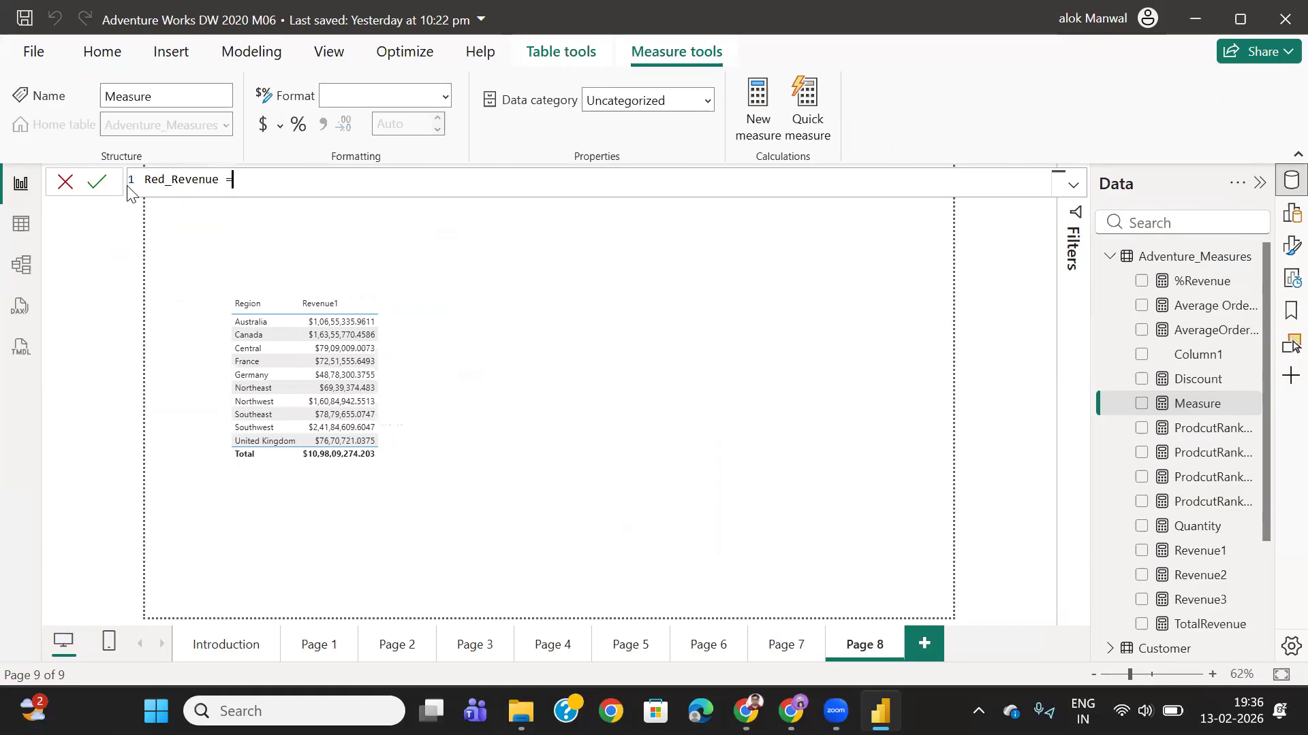
key(shift+Return)
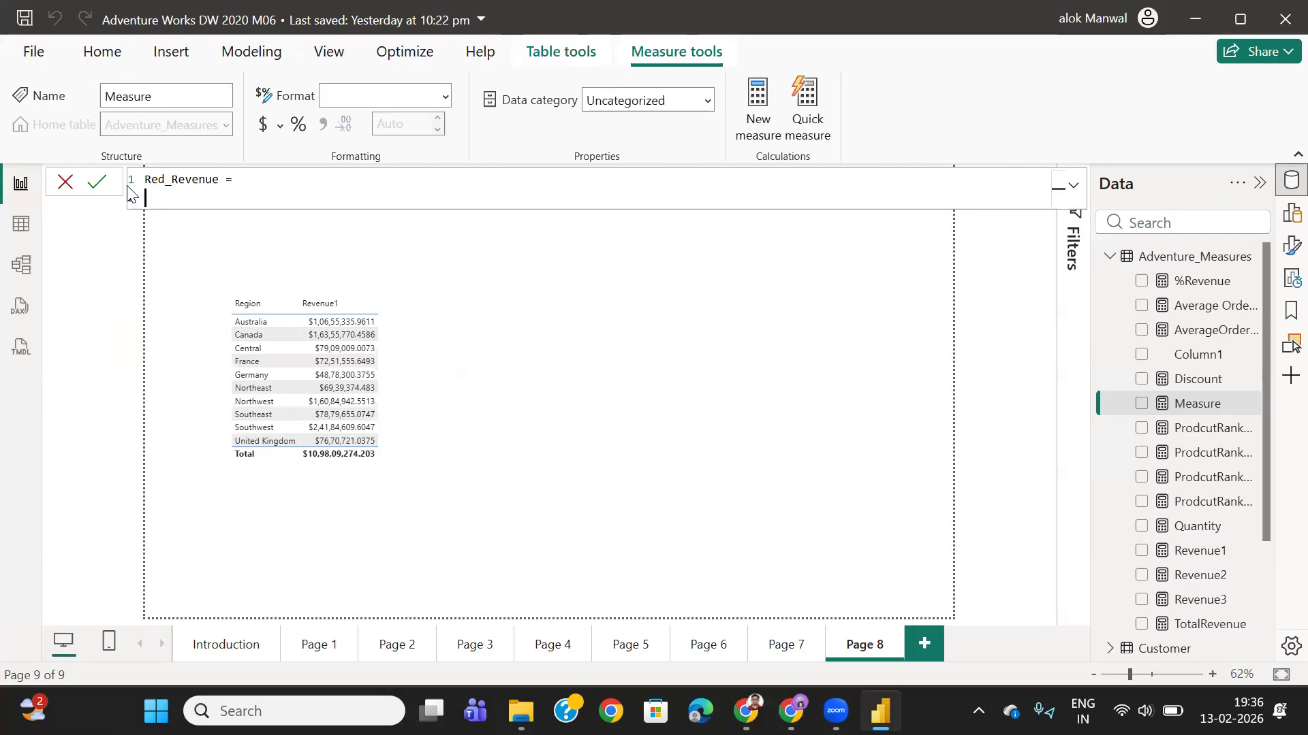
- Begin the Red_Revenue formula with a CALCULATE function that uses [Revenue1] as its expression
text(Ca)
key(Tab)
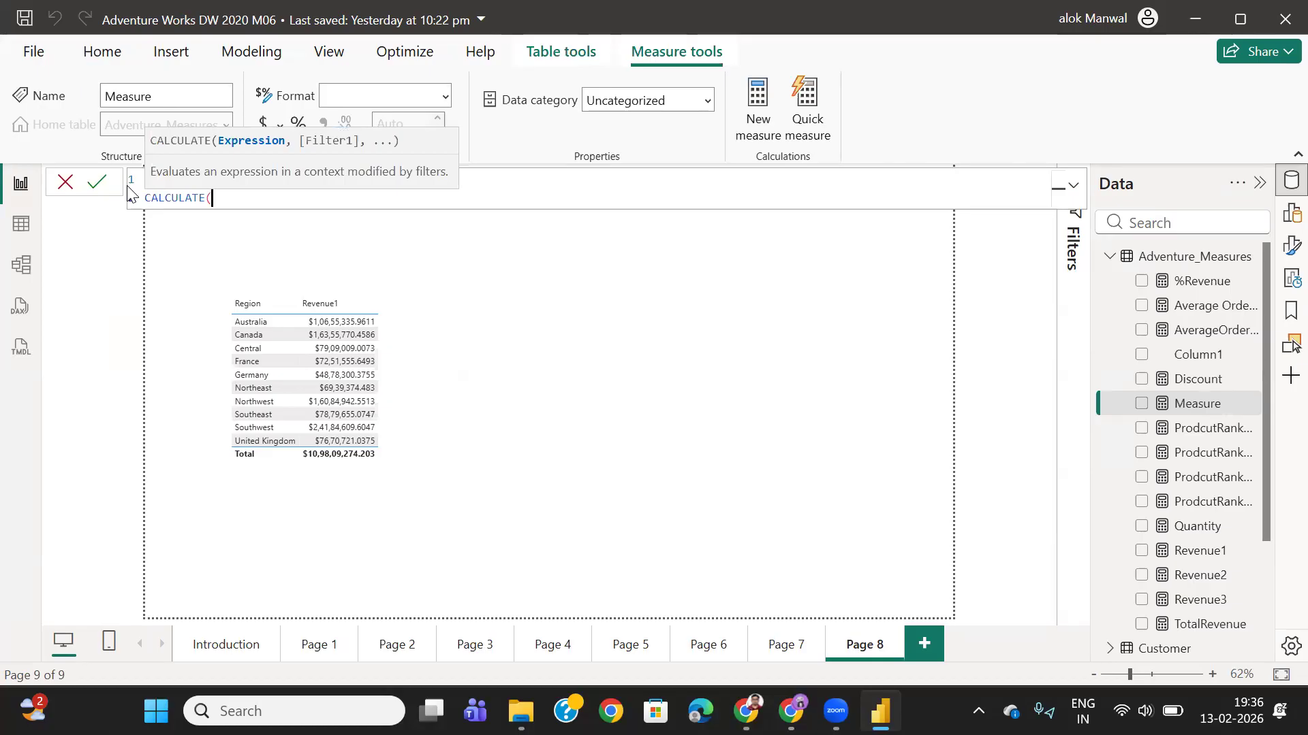
key(shift+Return)
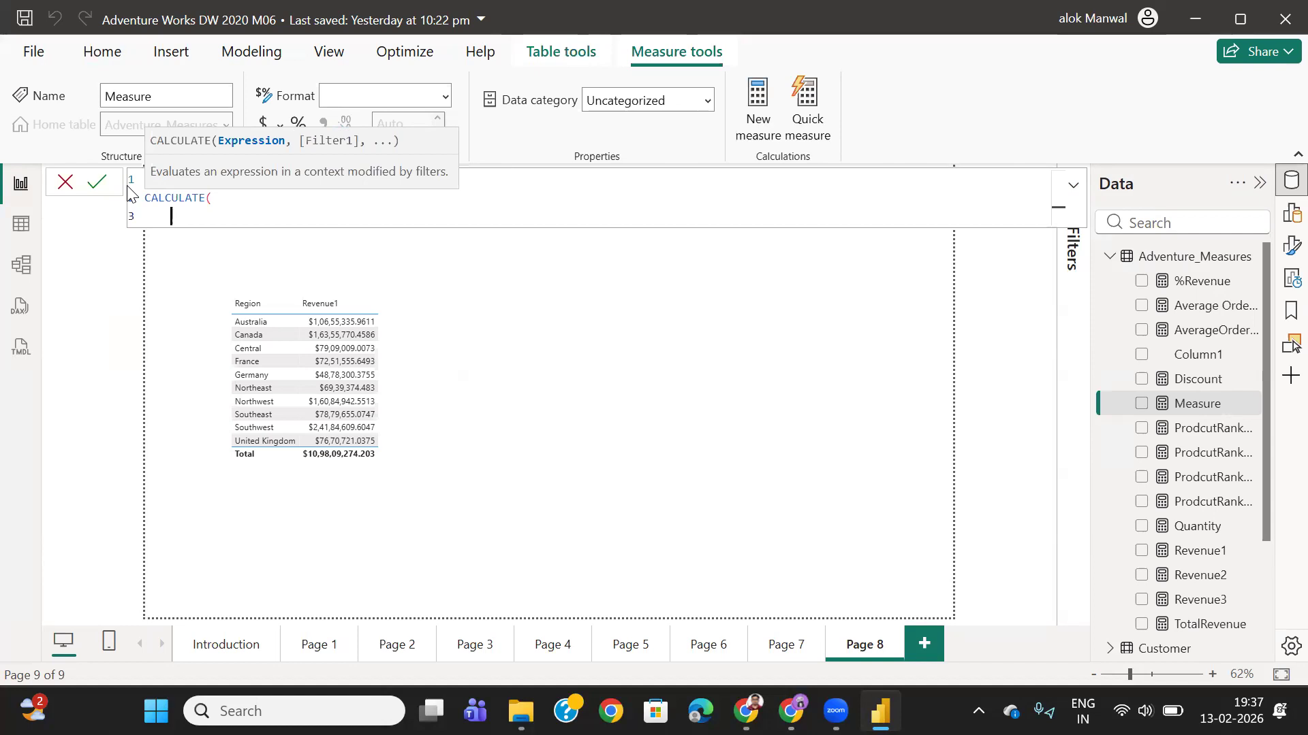
text(Rev)
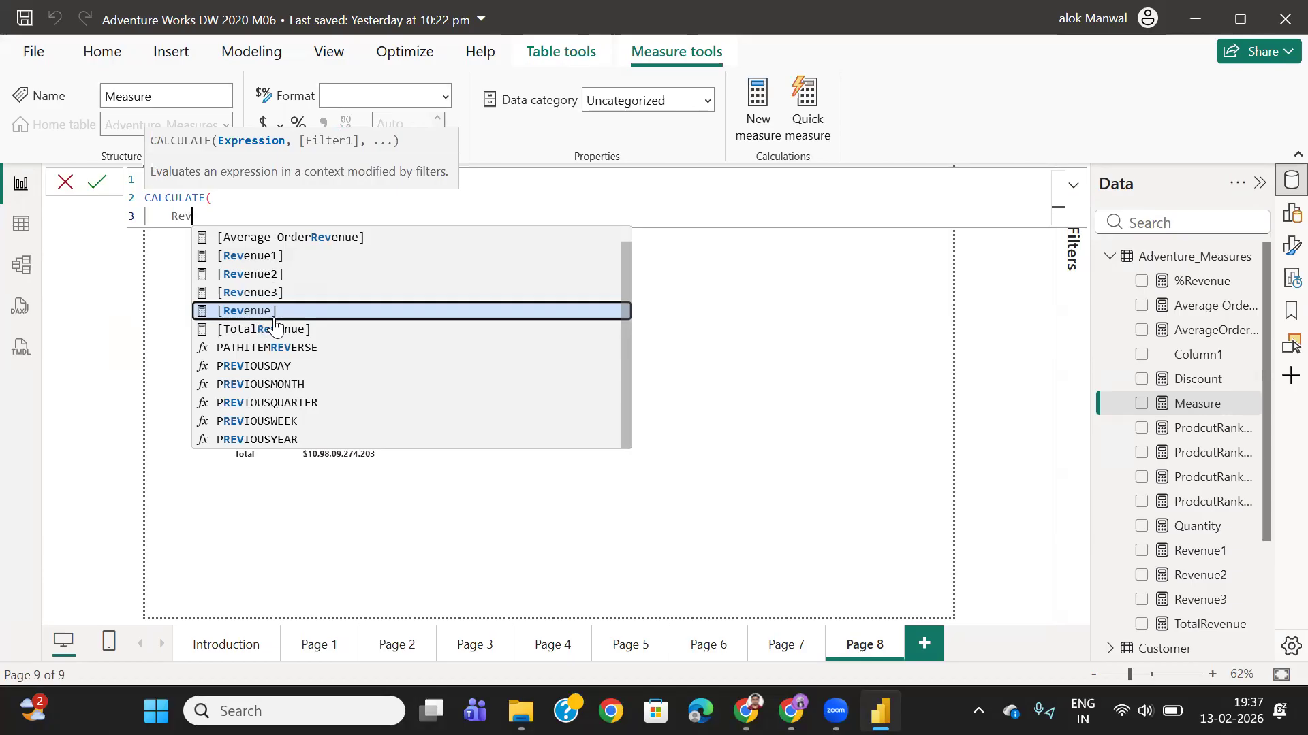
click(261, 257)
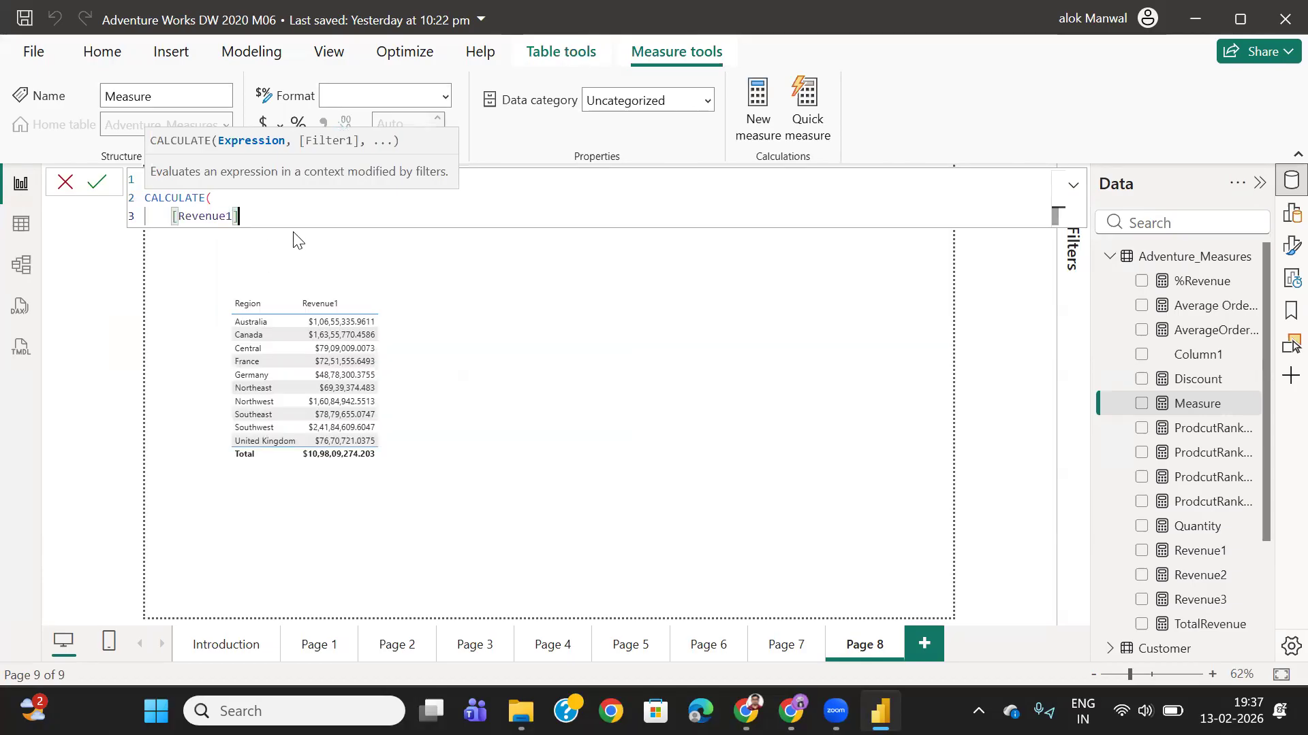
text(,)
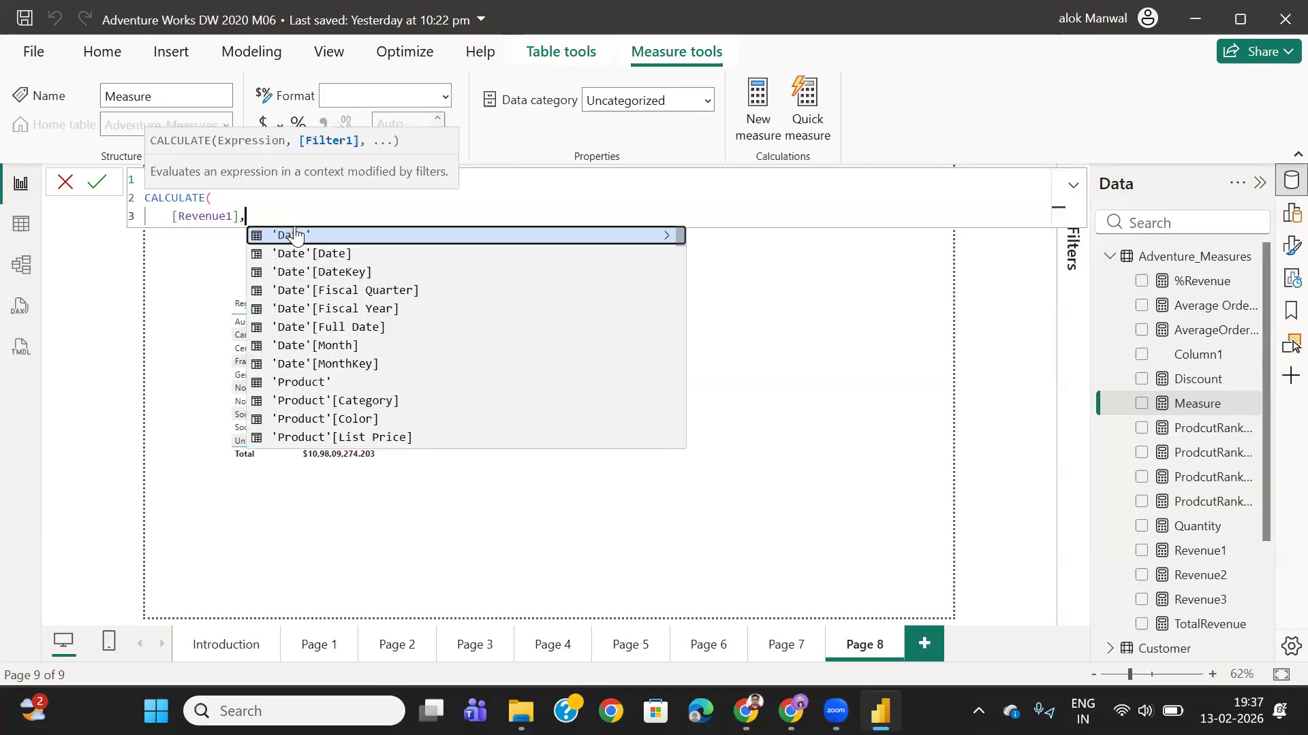
- Add the filter 'Product'[Color]= "Red" on its own line, close the CALCULATE function, and commit the measure
key(shift+Return)
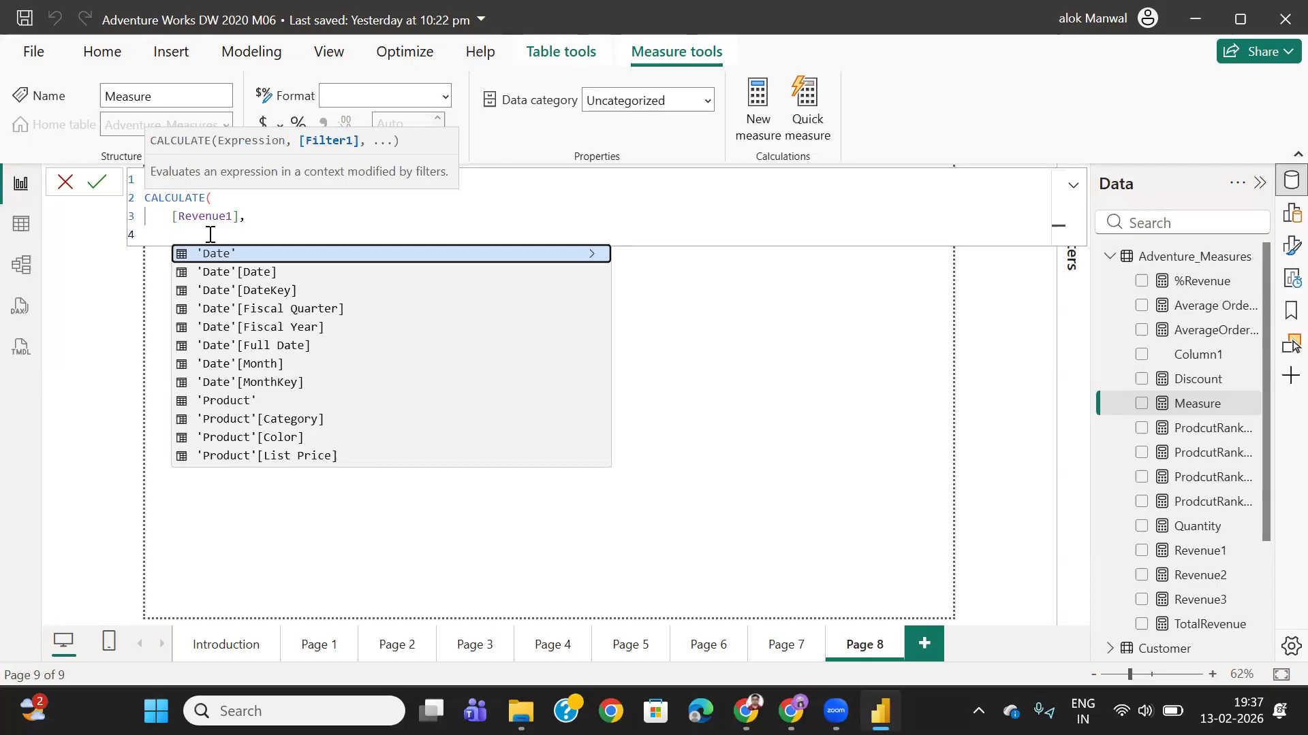
click(231, 438)
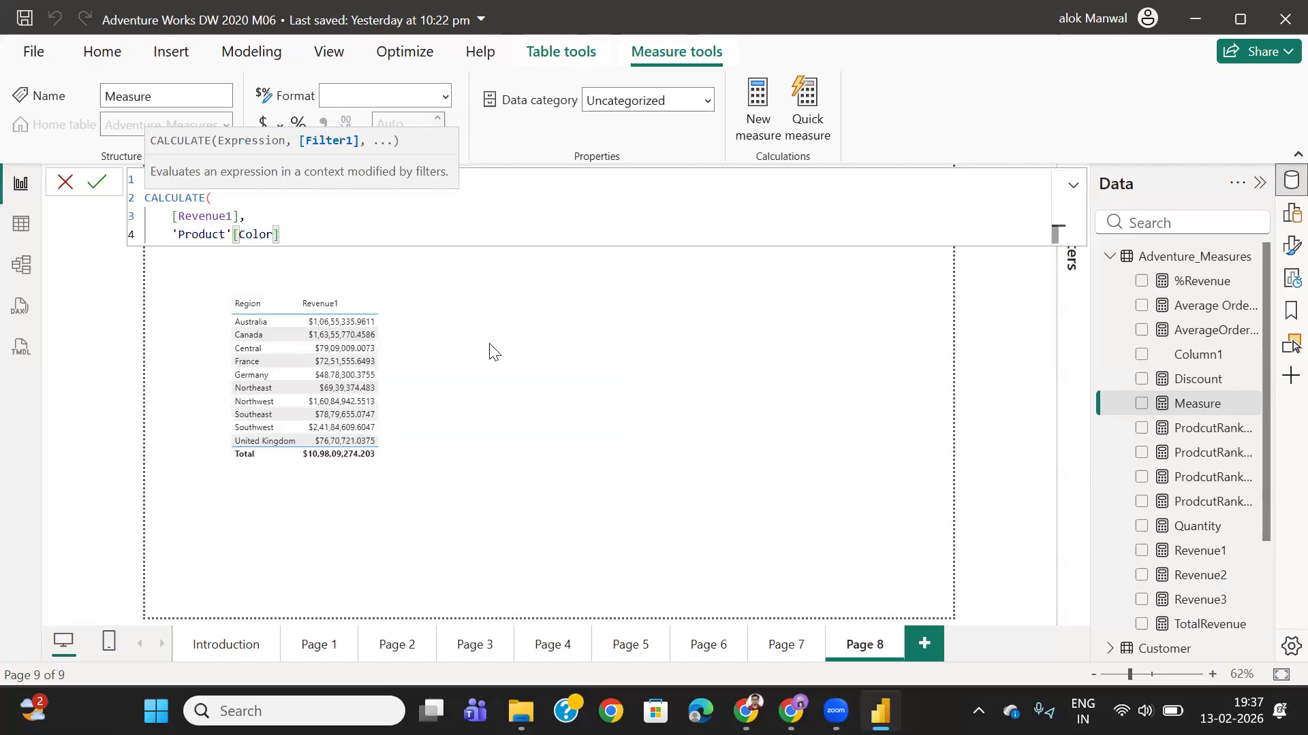
text(= ""Red)
key(Right)
key(shift+Return)
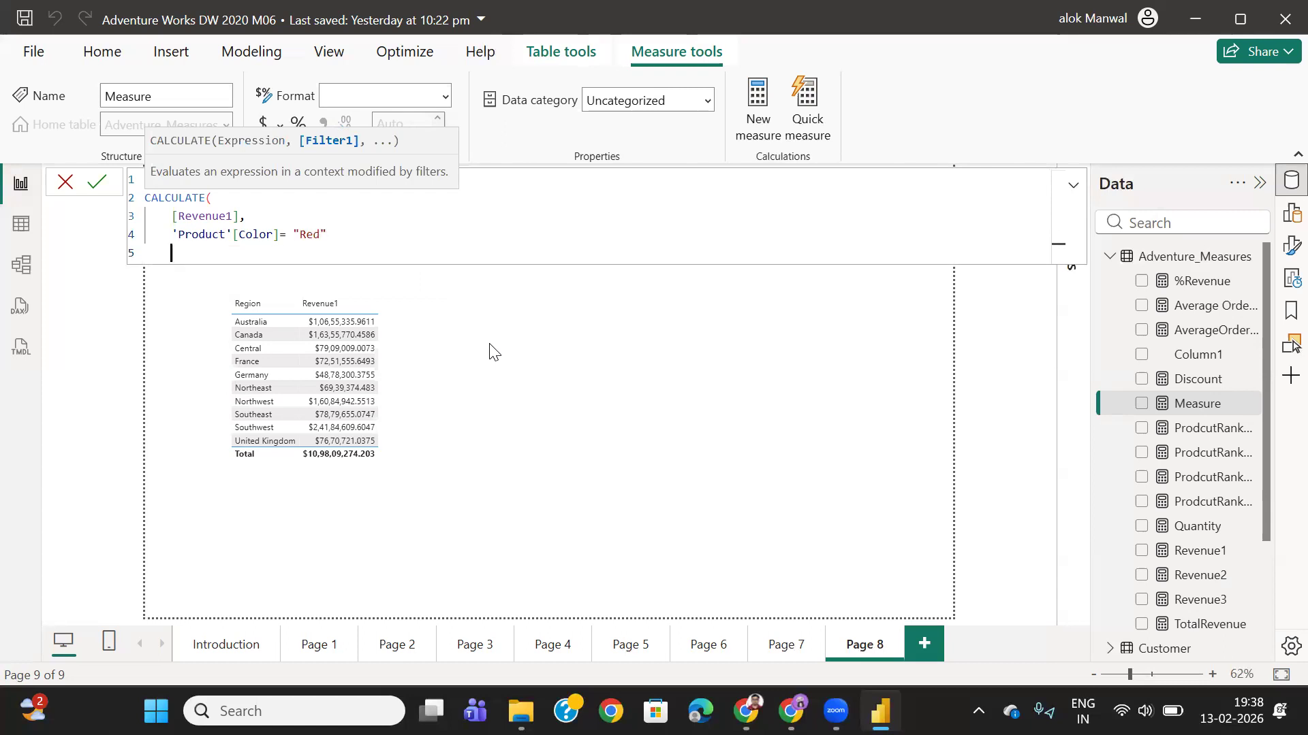
text())
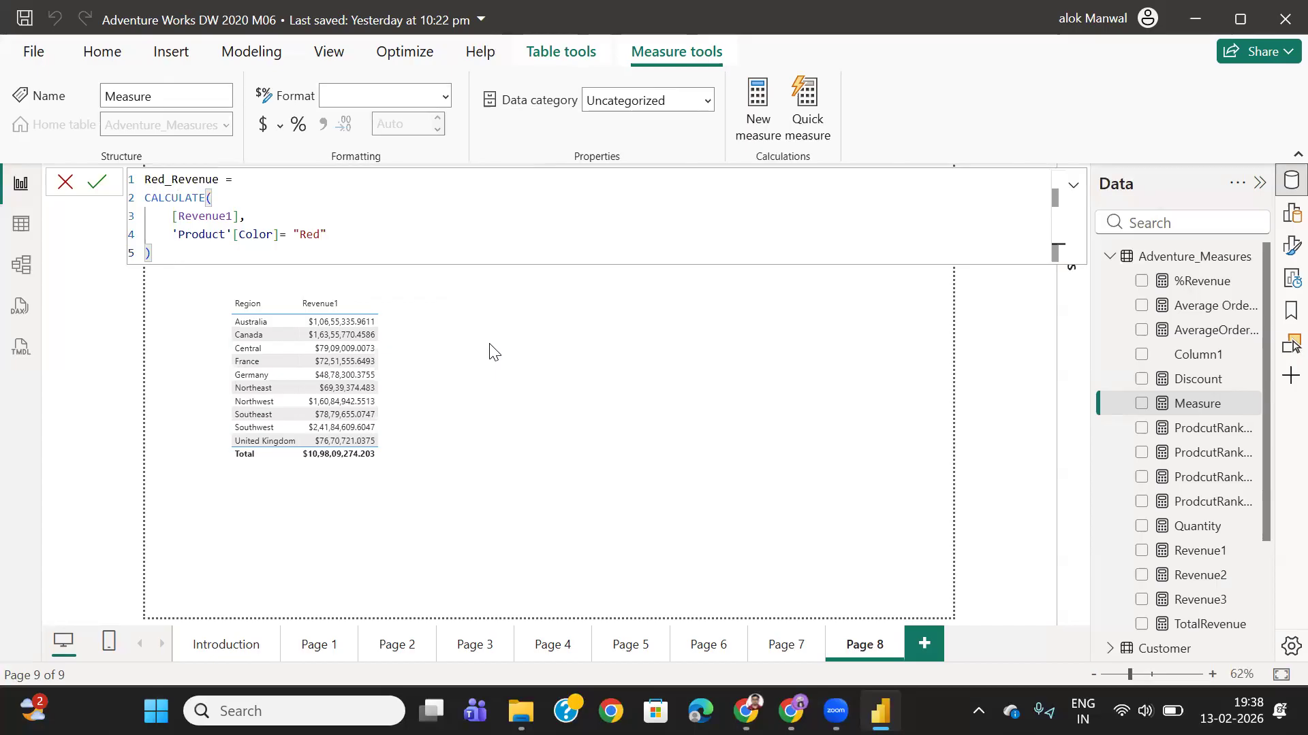
key(Return)
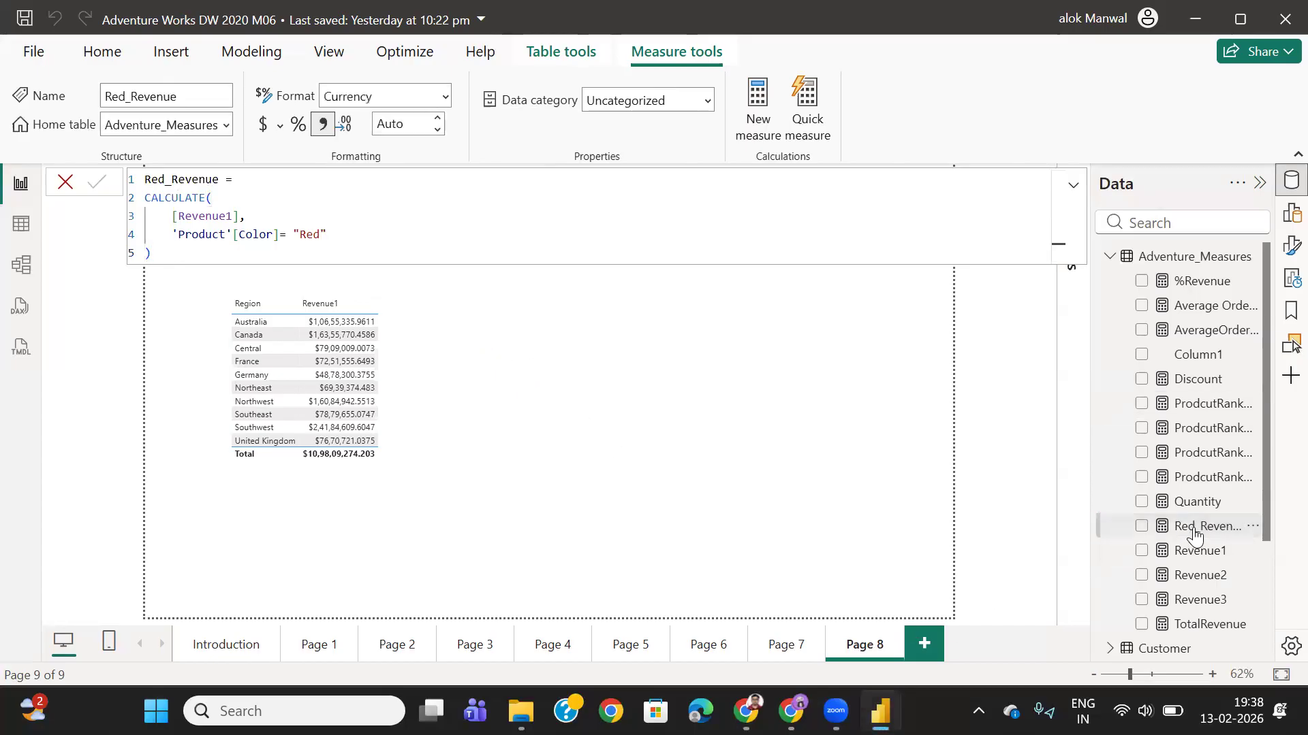
- Widen the Region and Revenue1 table on Page 8 and add the Red_Revenue measure as a third column
drag(1195, 536, 400, 350)
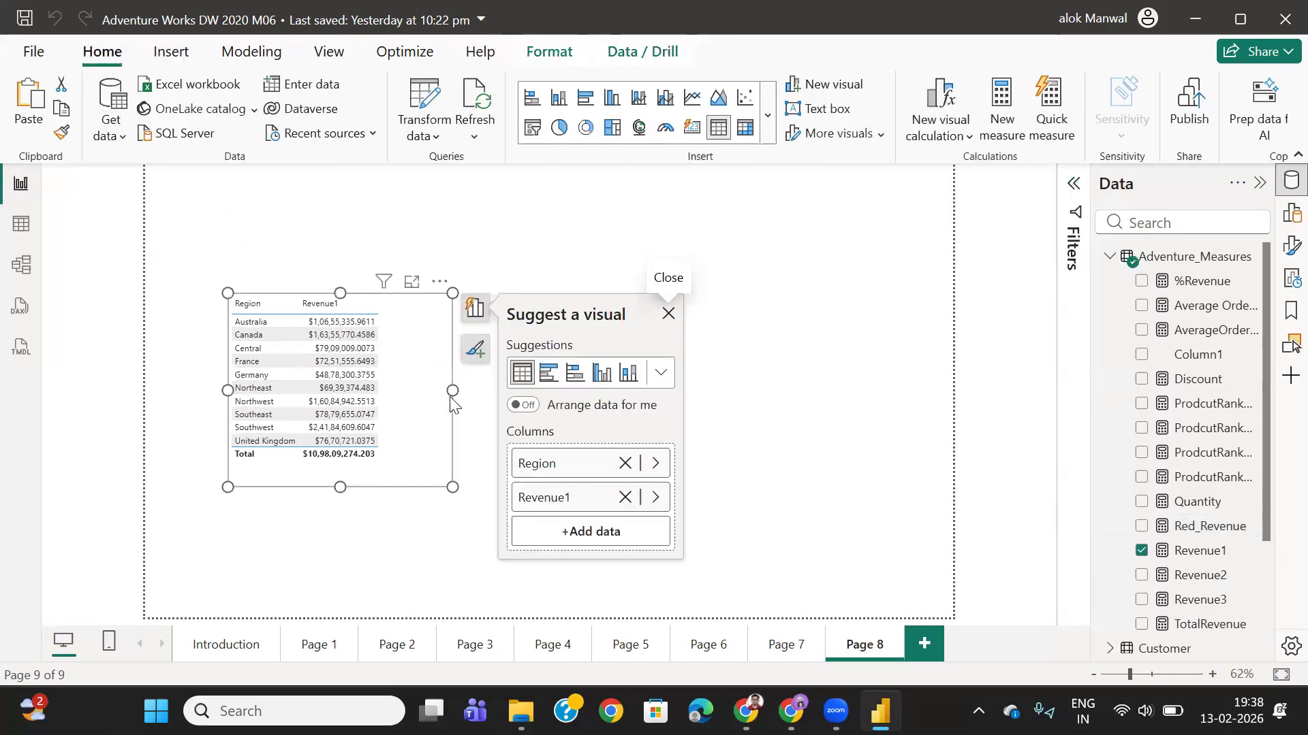
drag(449, 389, 515, 390)
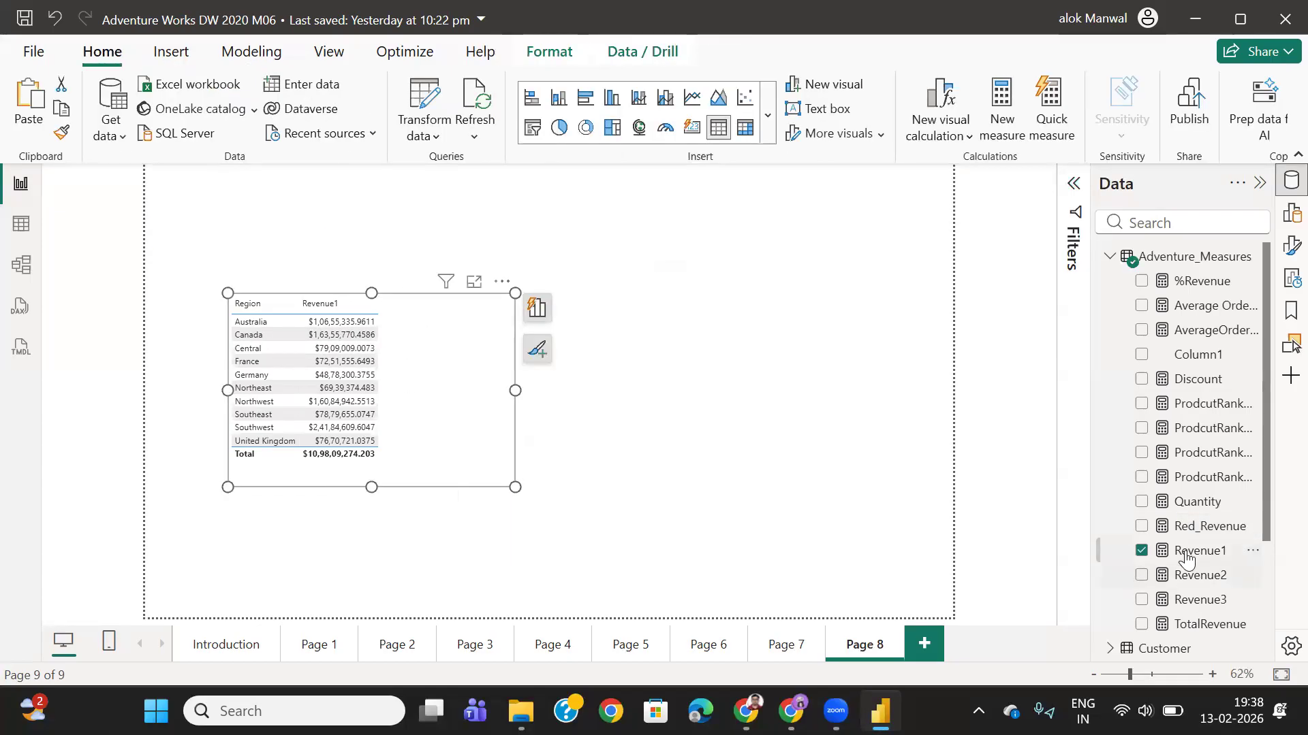
click(1142, 525)
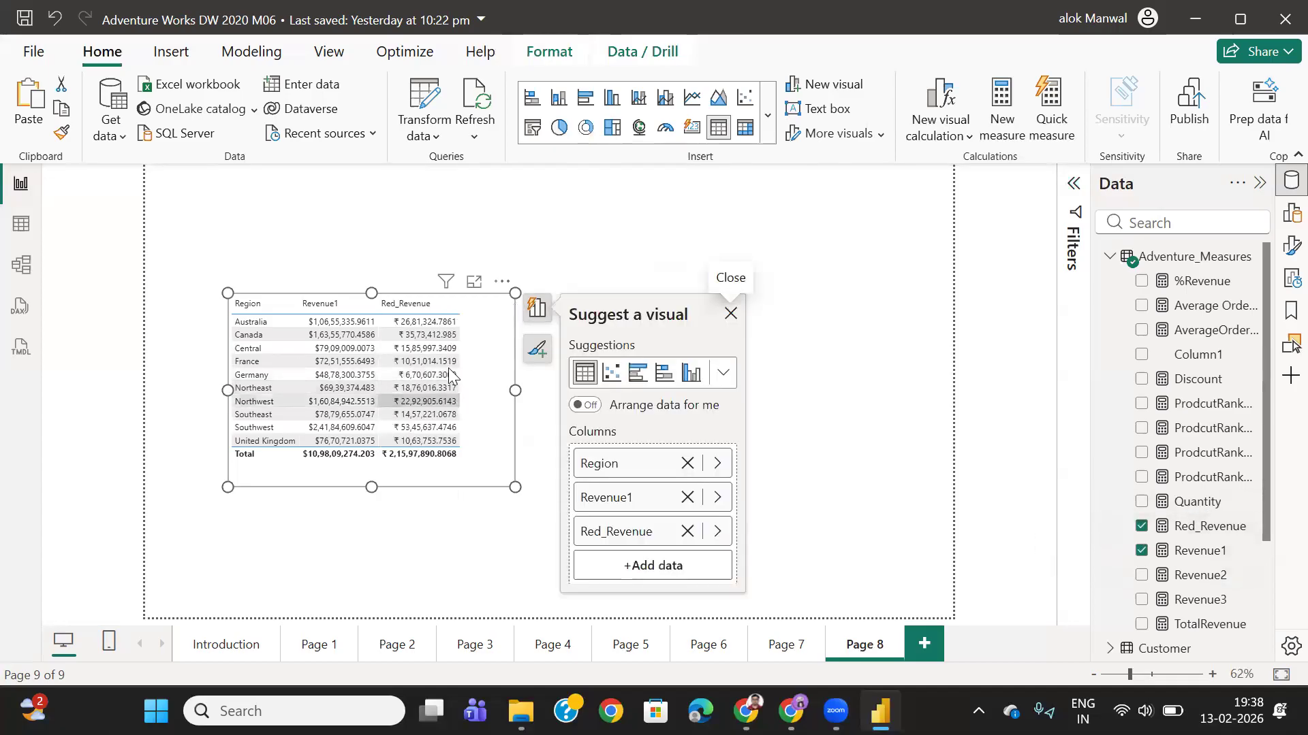
- Set the Red_Revenue measure's currency format to dollars and deselect the table visual
click(1202, 531)
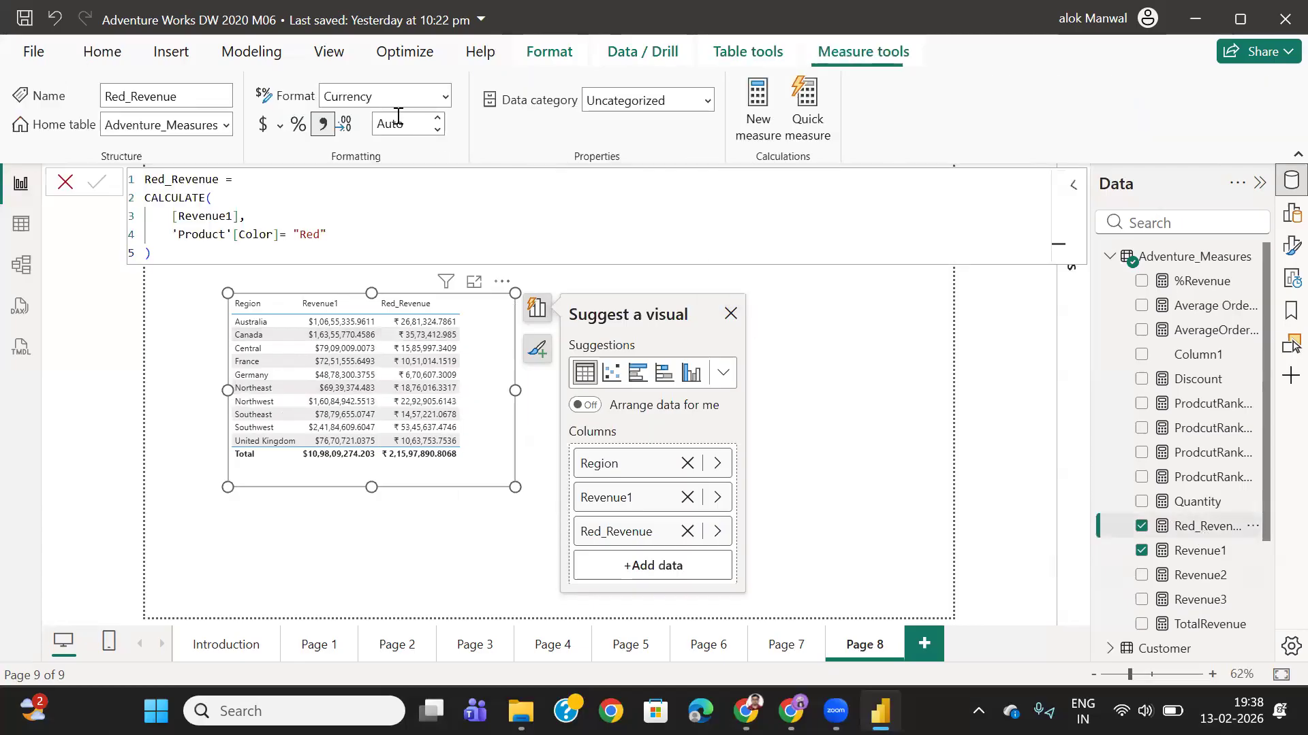
click(269, 254)
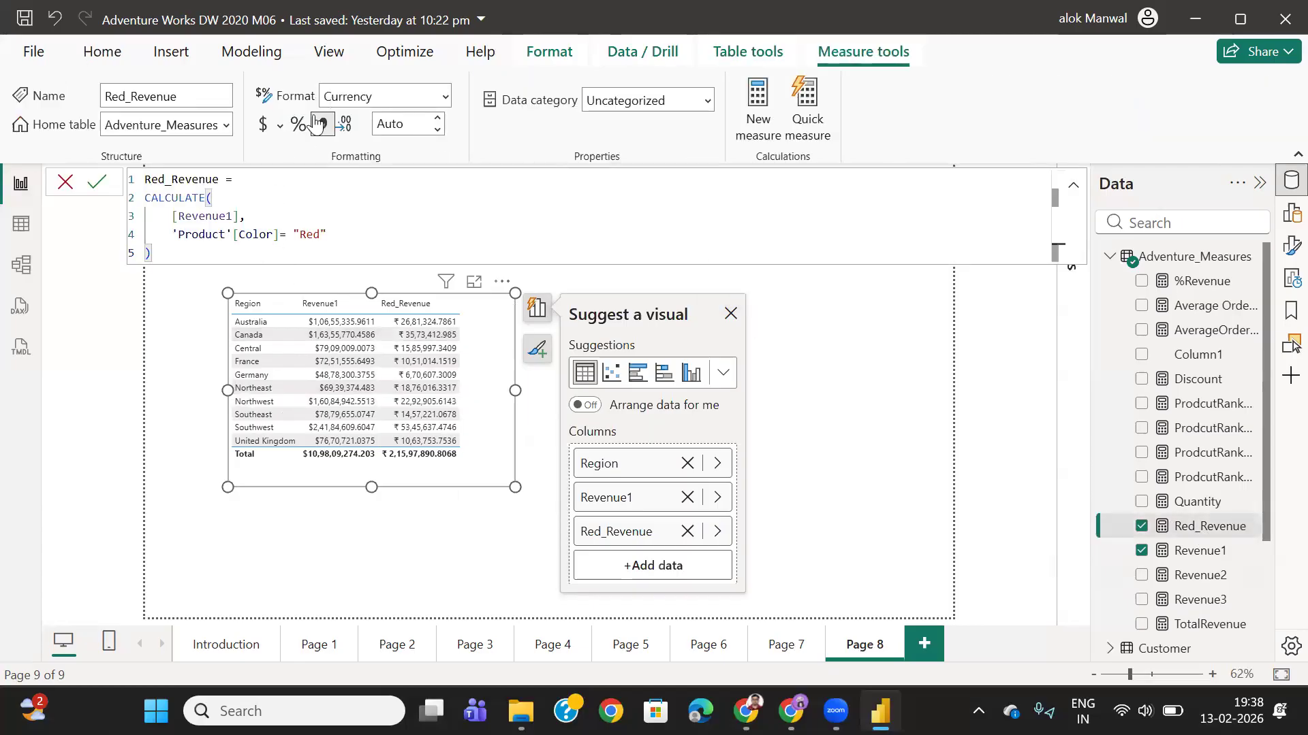
click(264, 127)
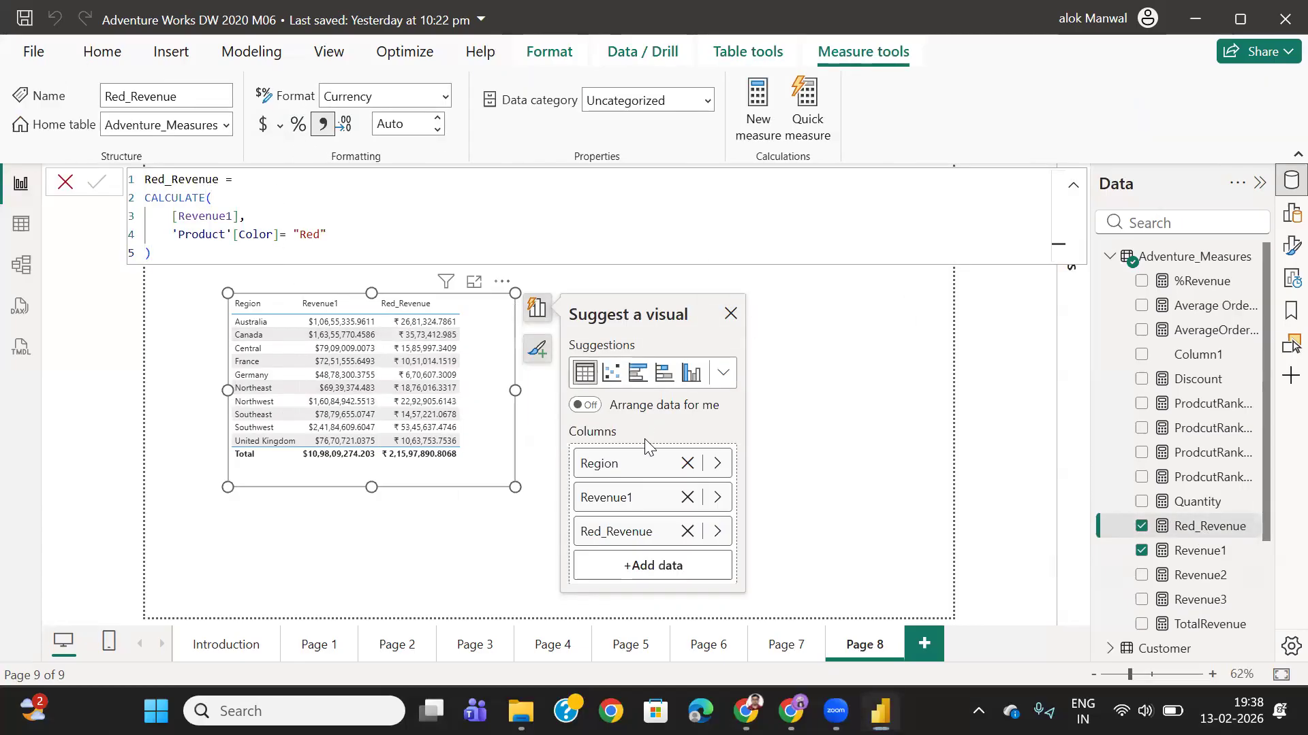
click(851, 382)
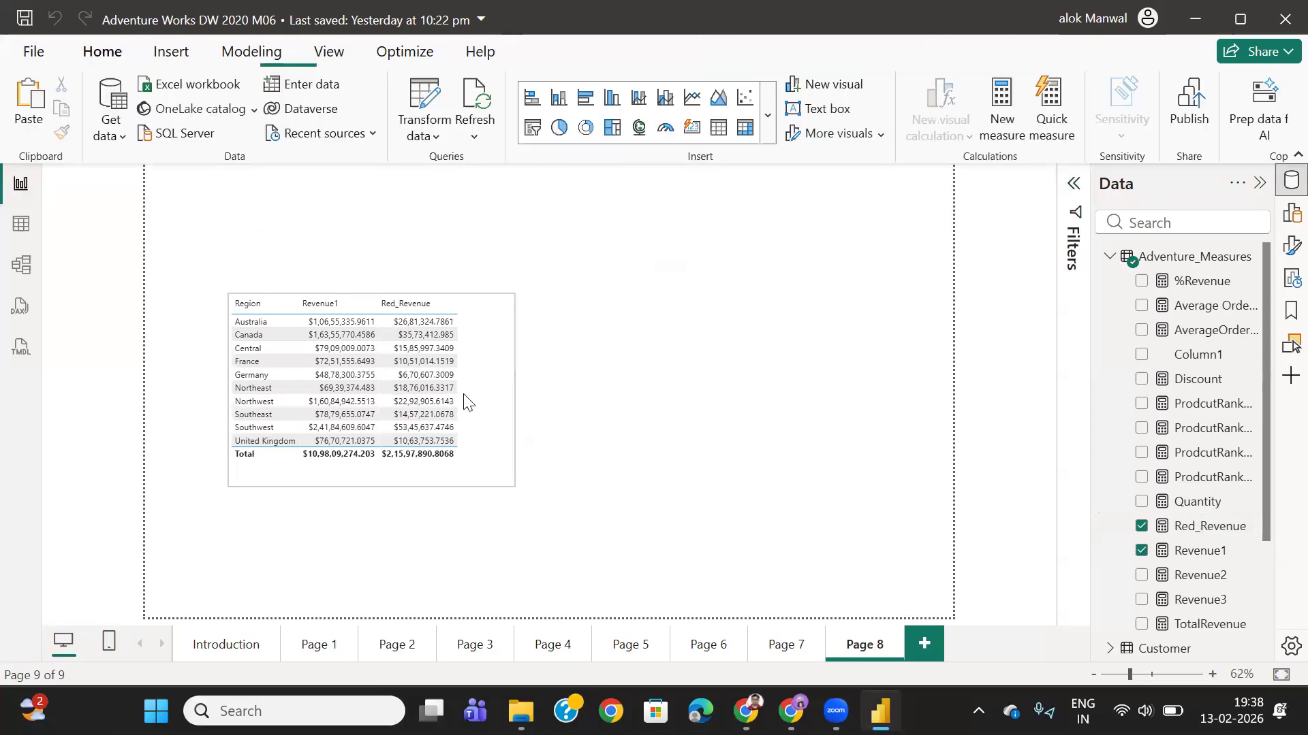
- Reopen the Red_Revenue formula and highlight its 'Product'[Color]= "Red" filter argument for review
click(476, 399)
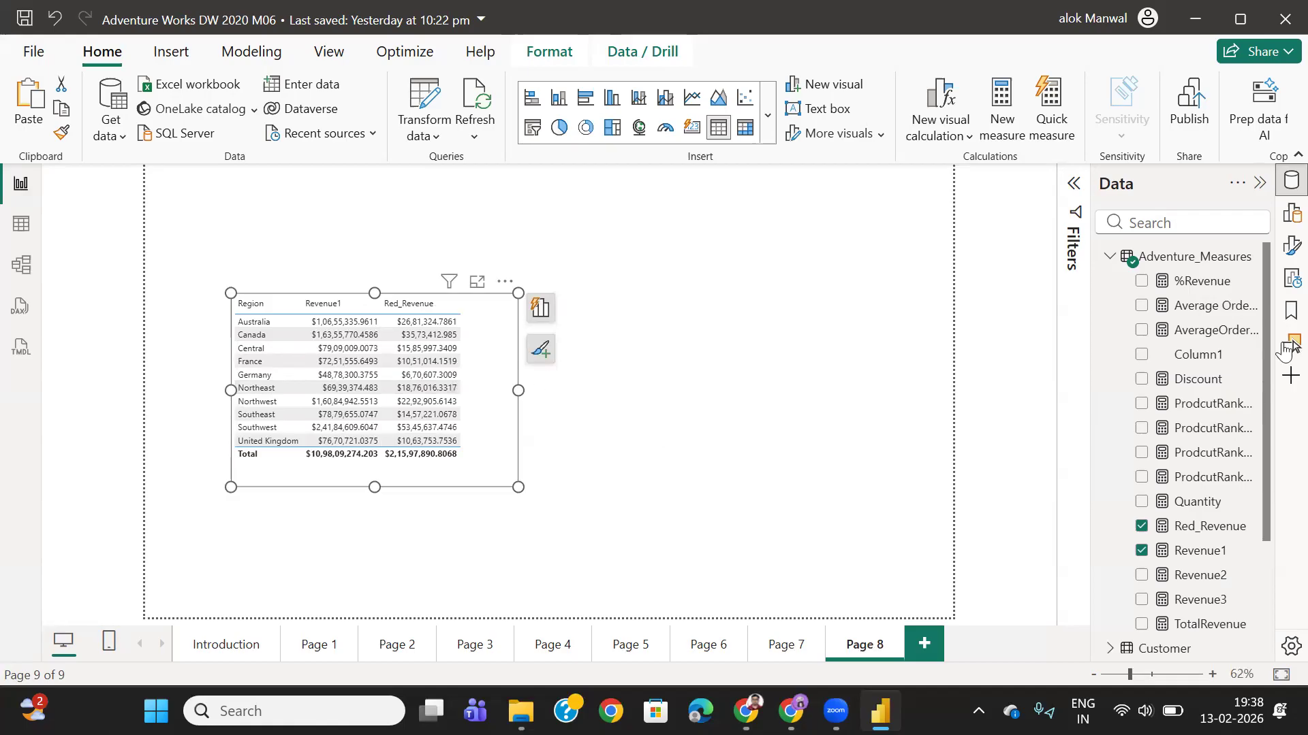
click(1205, 527)
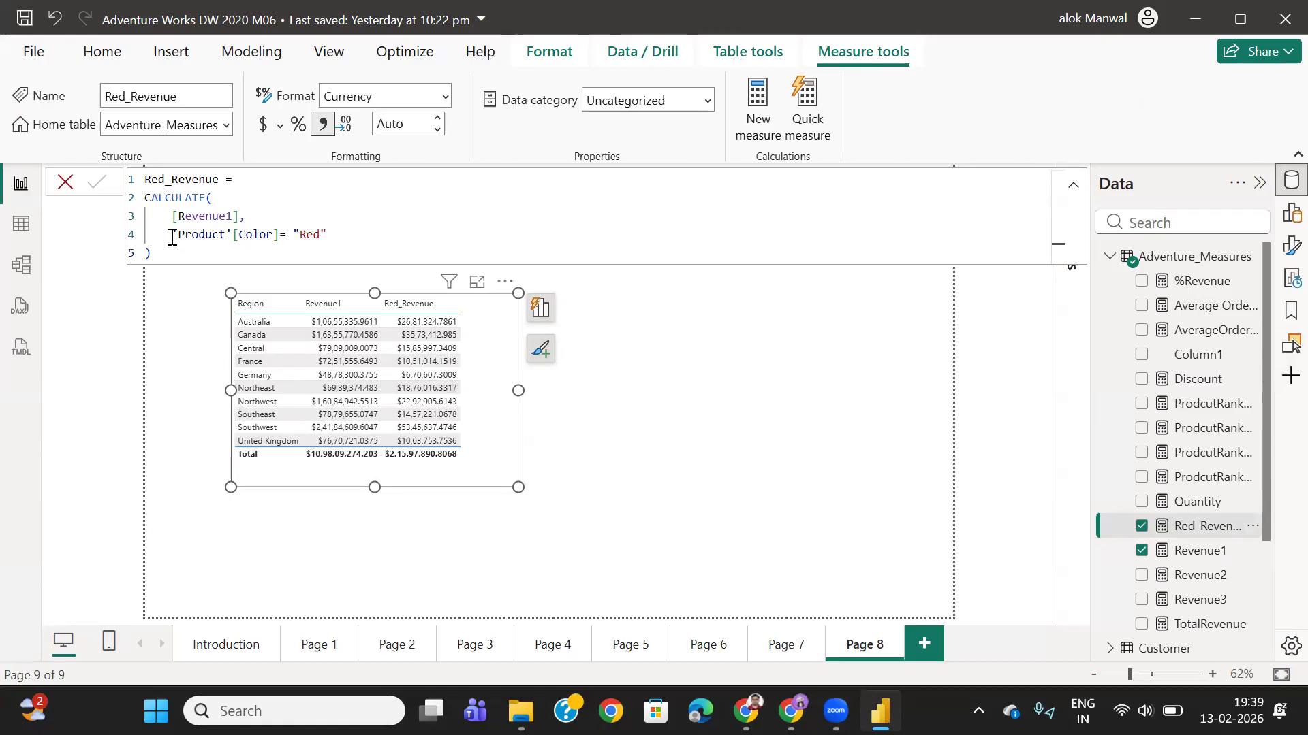
drag(174, 239, 337, 236)
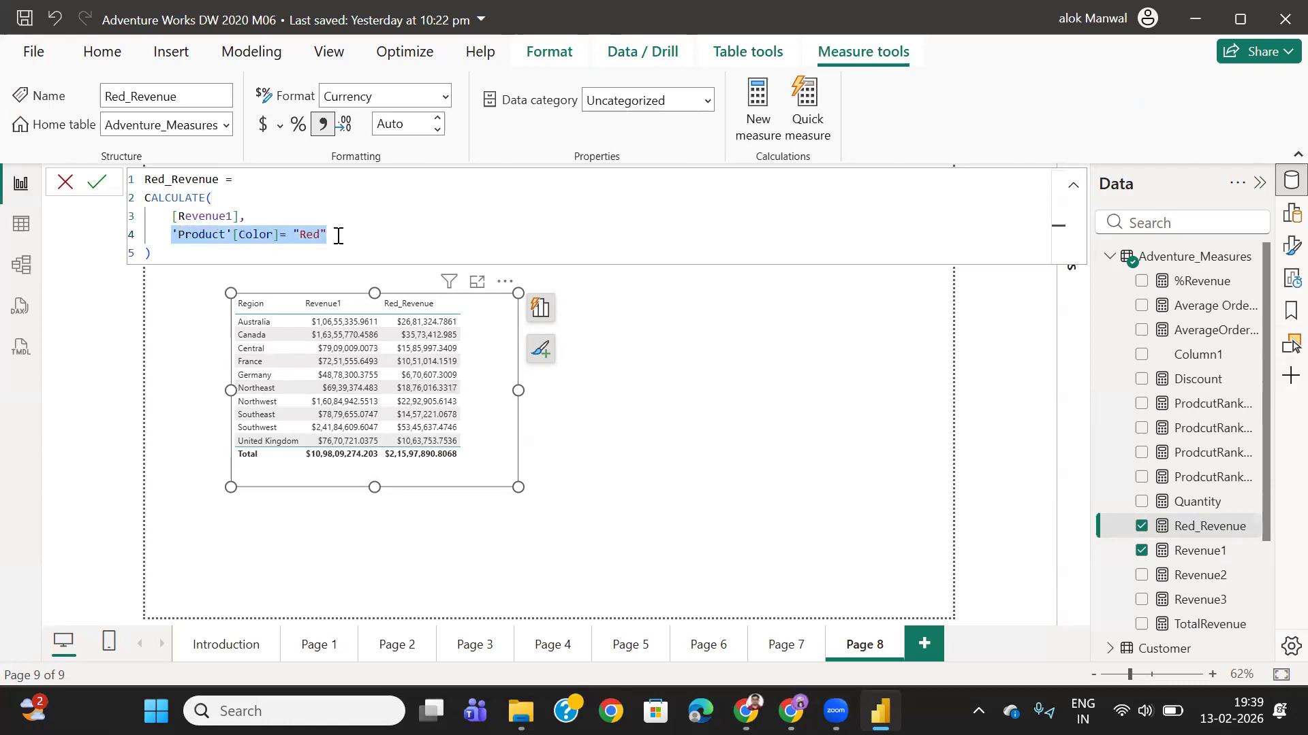
- Review the Red_Revenue formula by highlighting its [Revenue1] expression and its 'Product'[Color] filter argument in turn
drag(249, 218, 170, 218)
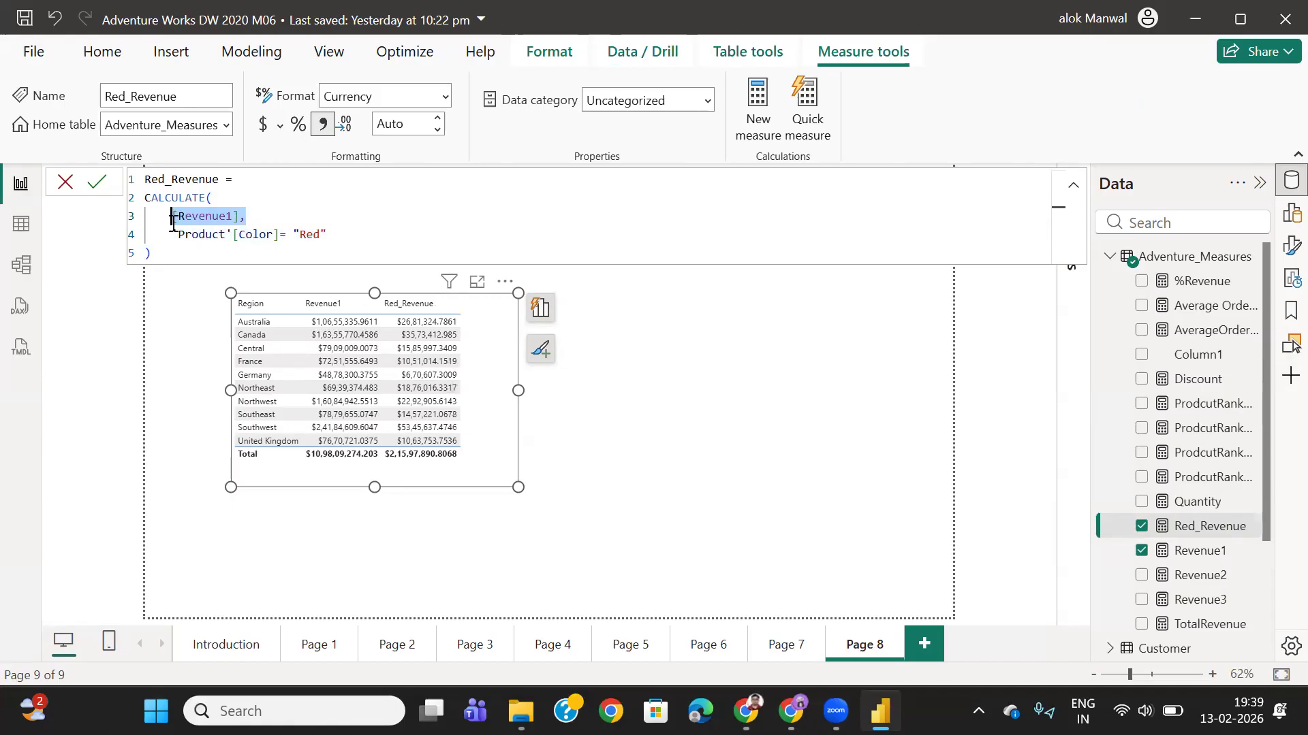
click(253, 219)
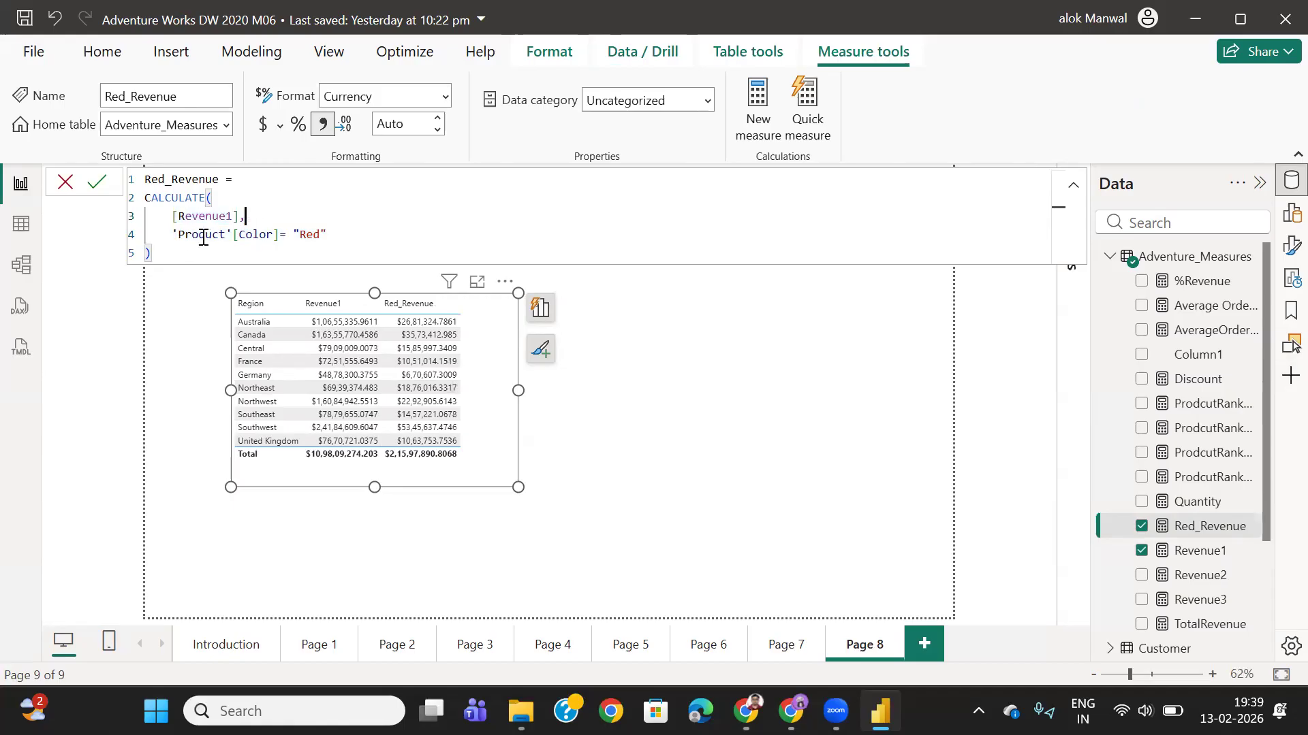
drag(177, 234, 301, 235)
click(346, 234)
click(193, 254)
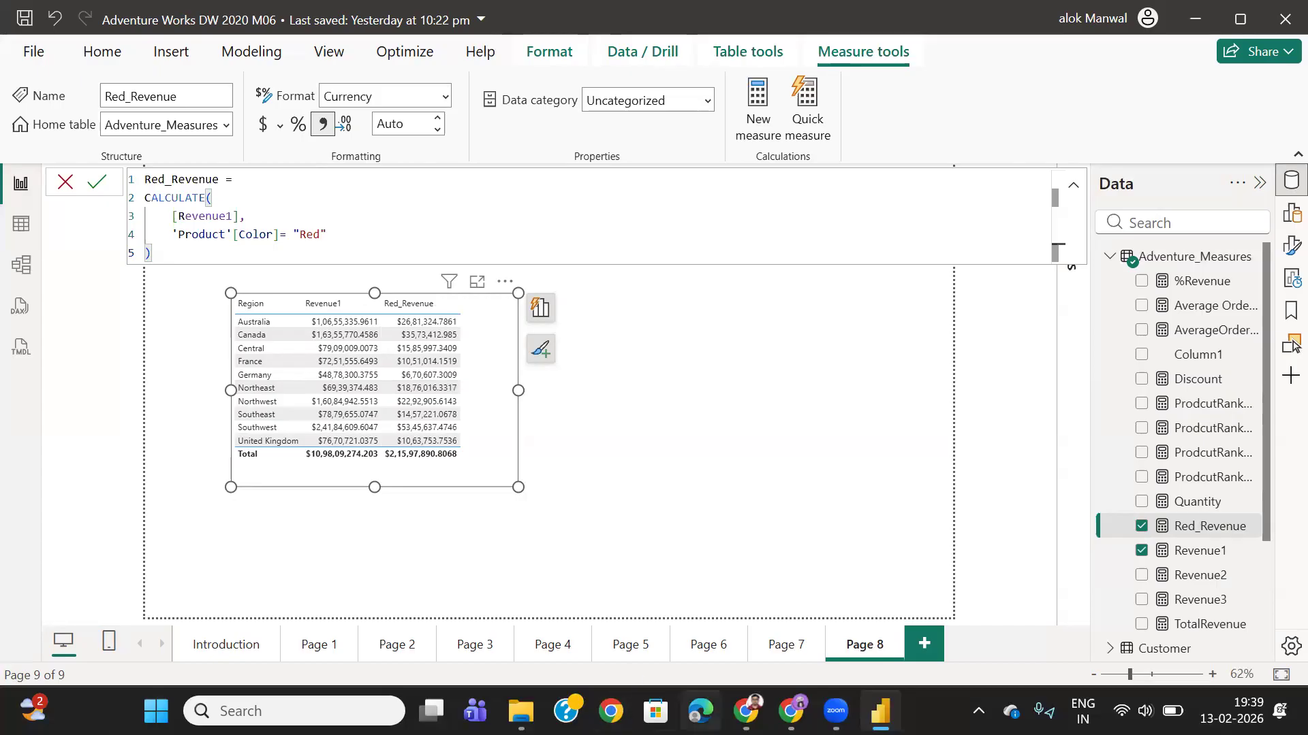
- Switch to the filter context document in Google Docs and examine the Revenue Red example table and its CALCULATE formula
click(790, 711)
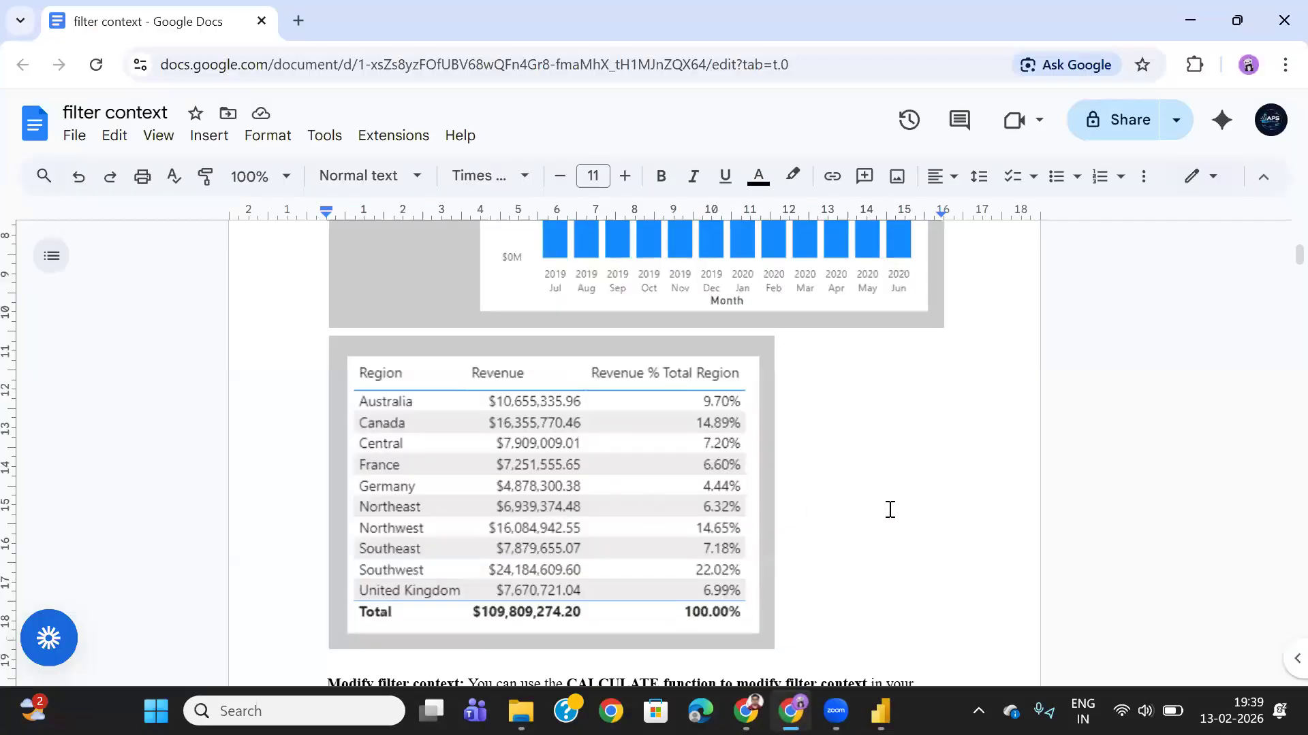
scroll(890, 510, down, 6)
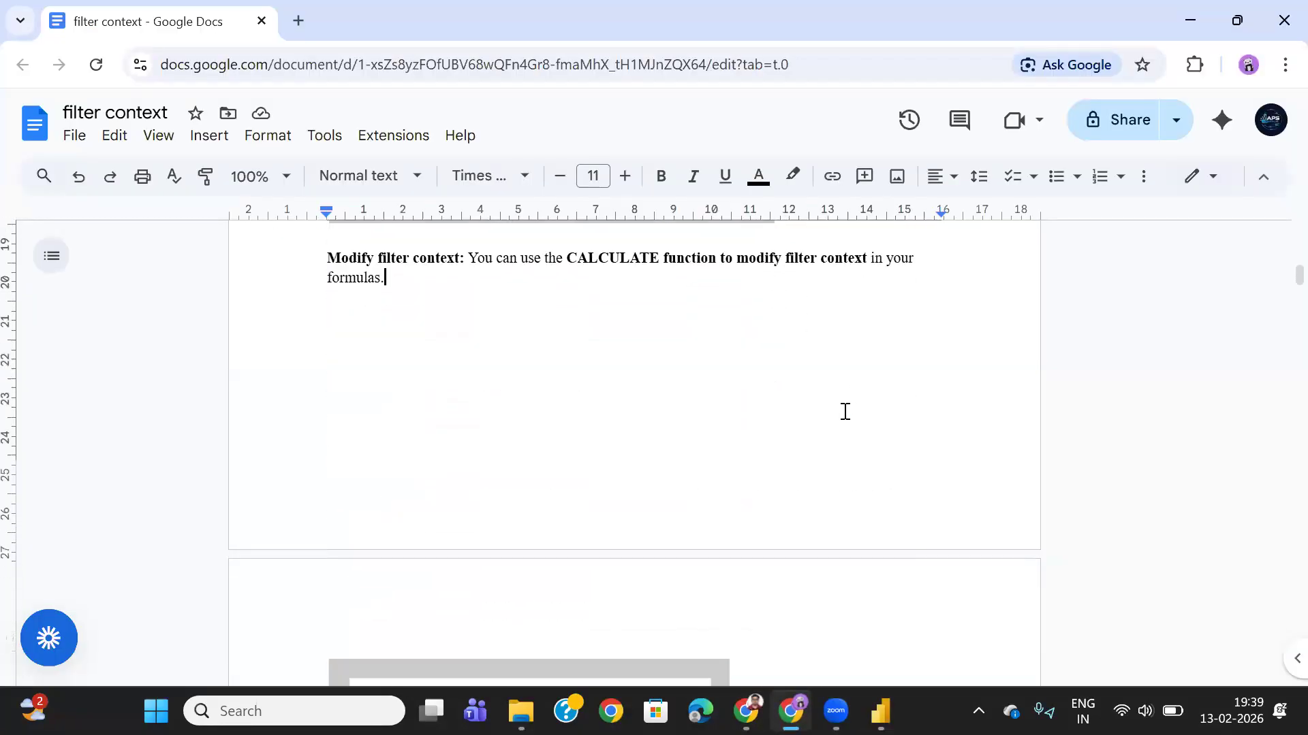
scroll(844, 412, down, 5)
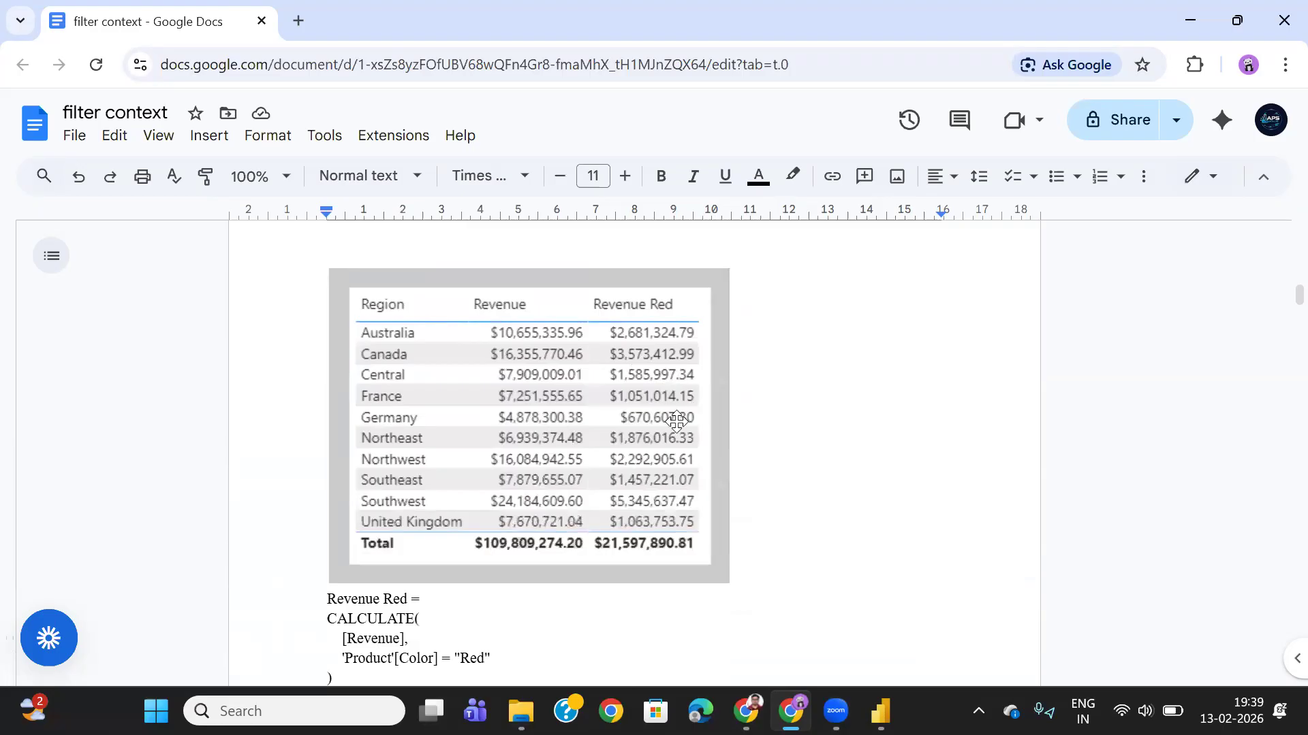
scroll(688, 415, down, 2)
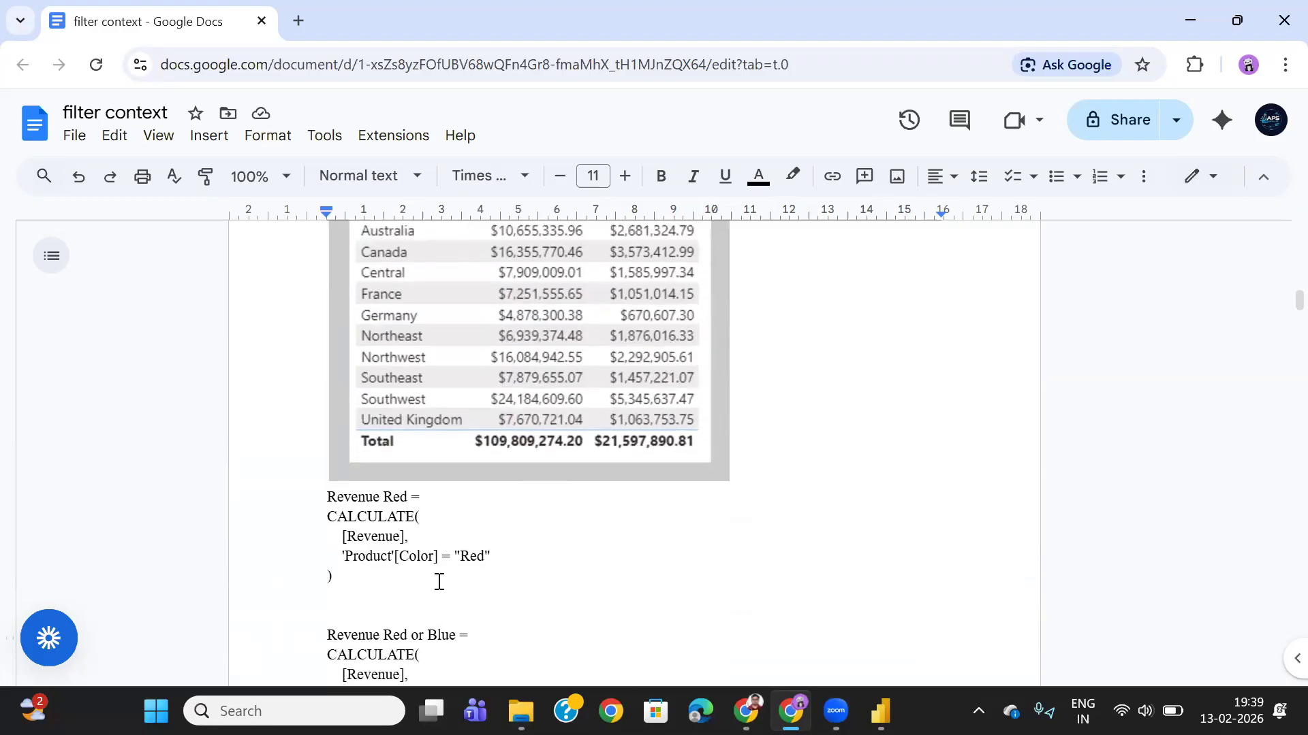
click(345, 577)
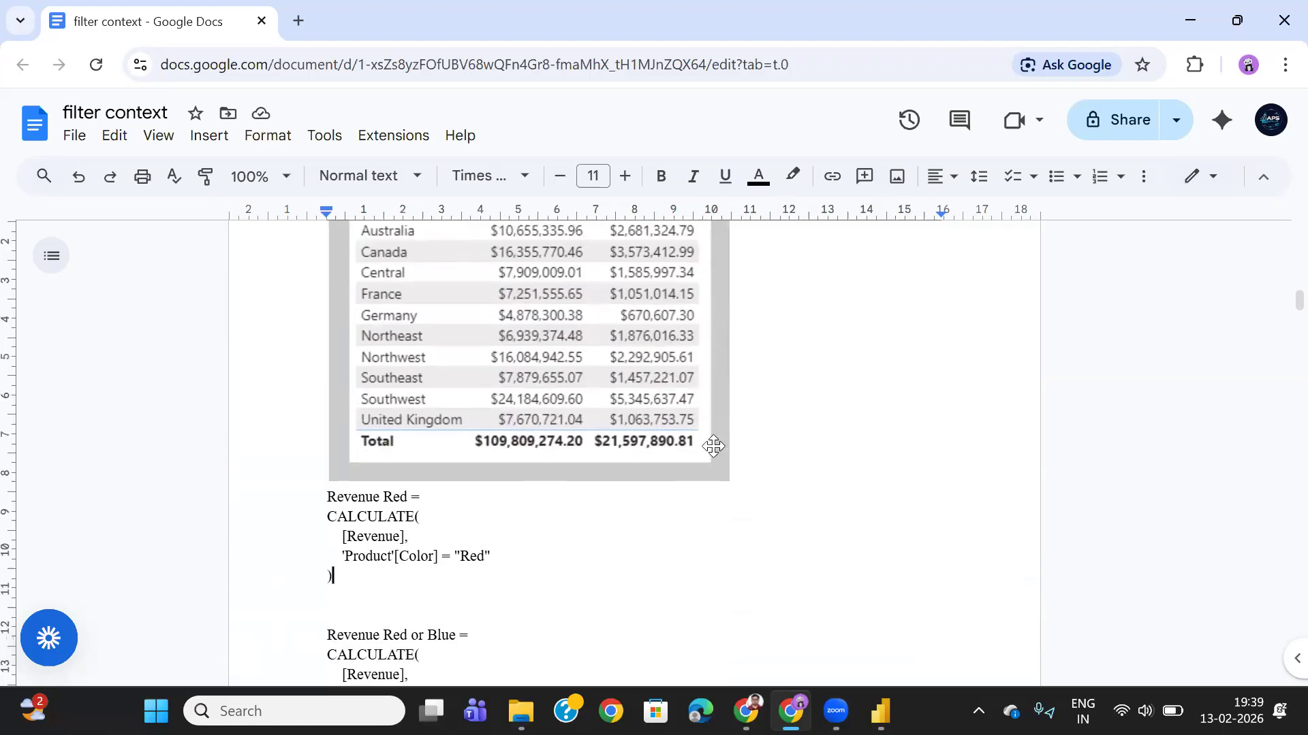
scroll(660, 387, down, 1)
scroll(660, 385, down, 1)
scroll(660, 385, up, 3)
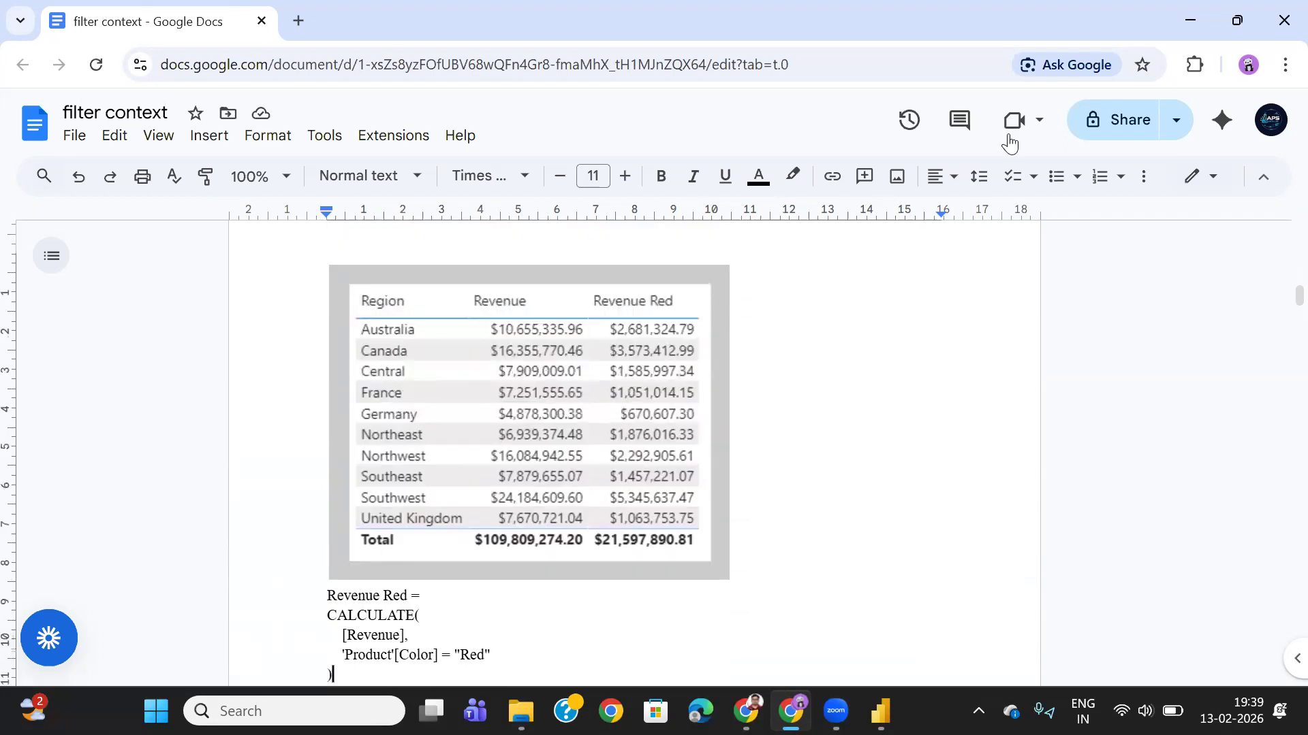
- Switch back to Power BI, copy the entire Red_Revenue formula, and paste it into a new measure in the Adventure_Measures table
key(alt+Tab)
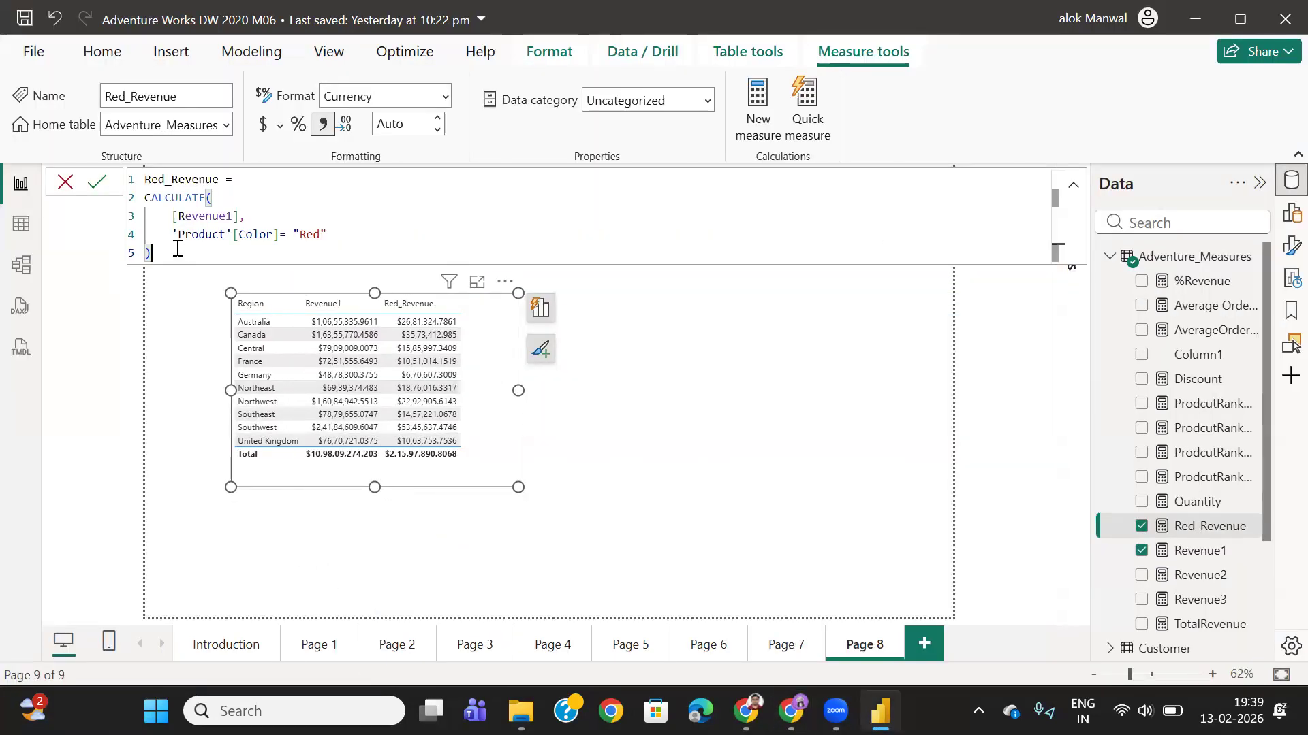
key(ctrl+a)
key(ctrl+c)
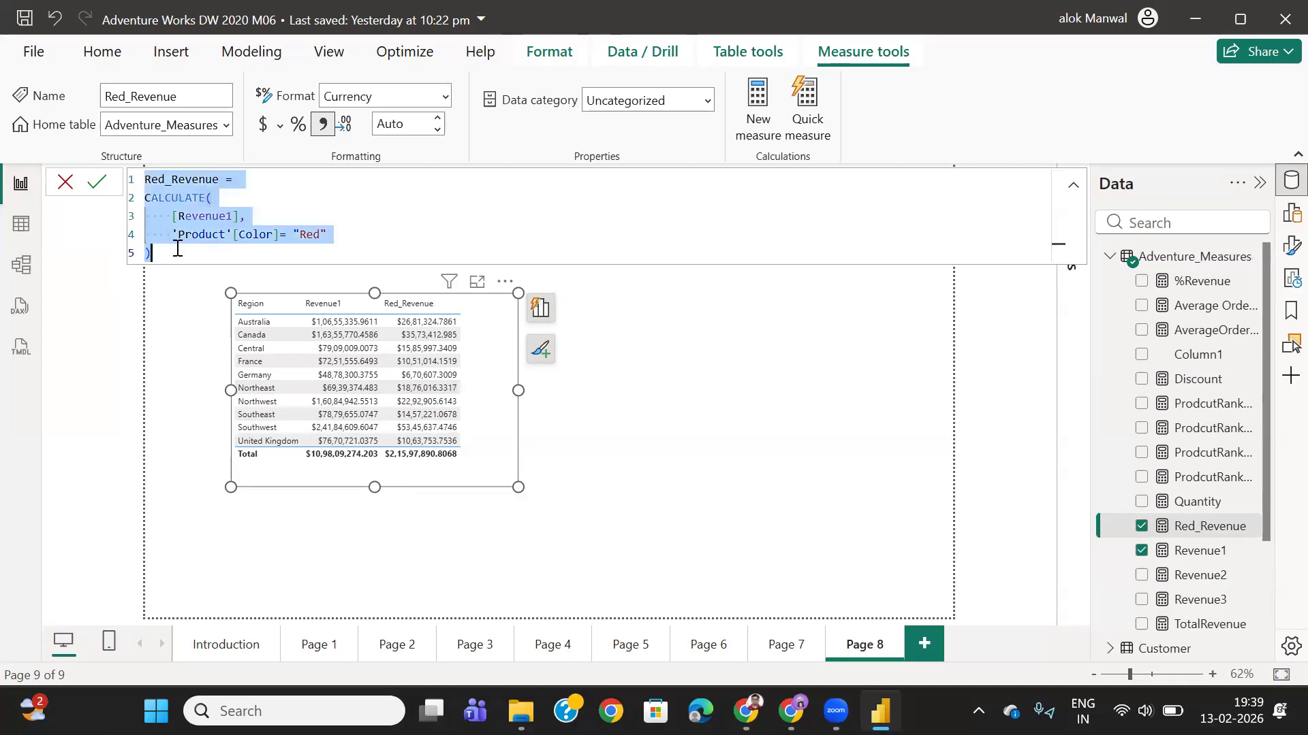
click(781, 470)
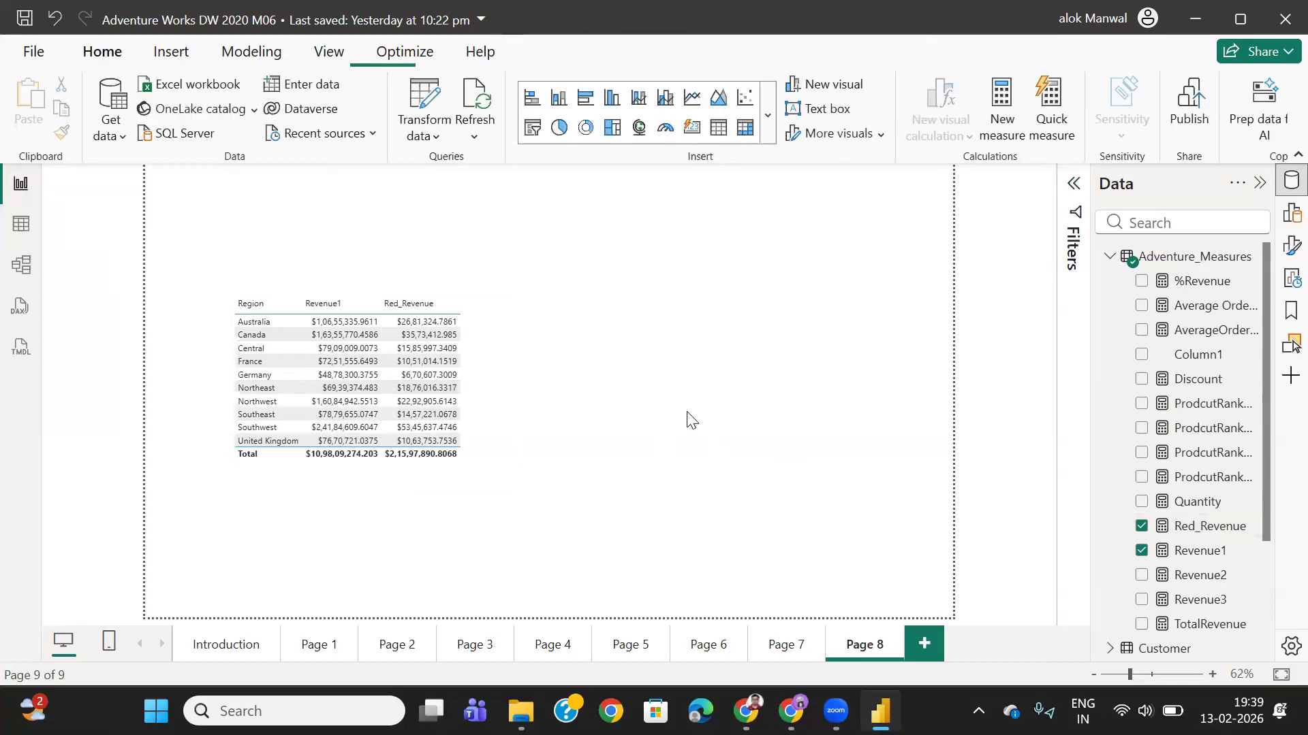
click(1195, 257)
right_click(1195, 258)
click(1071, 304)
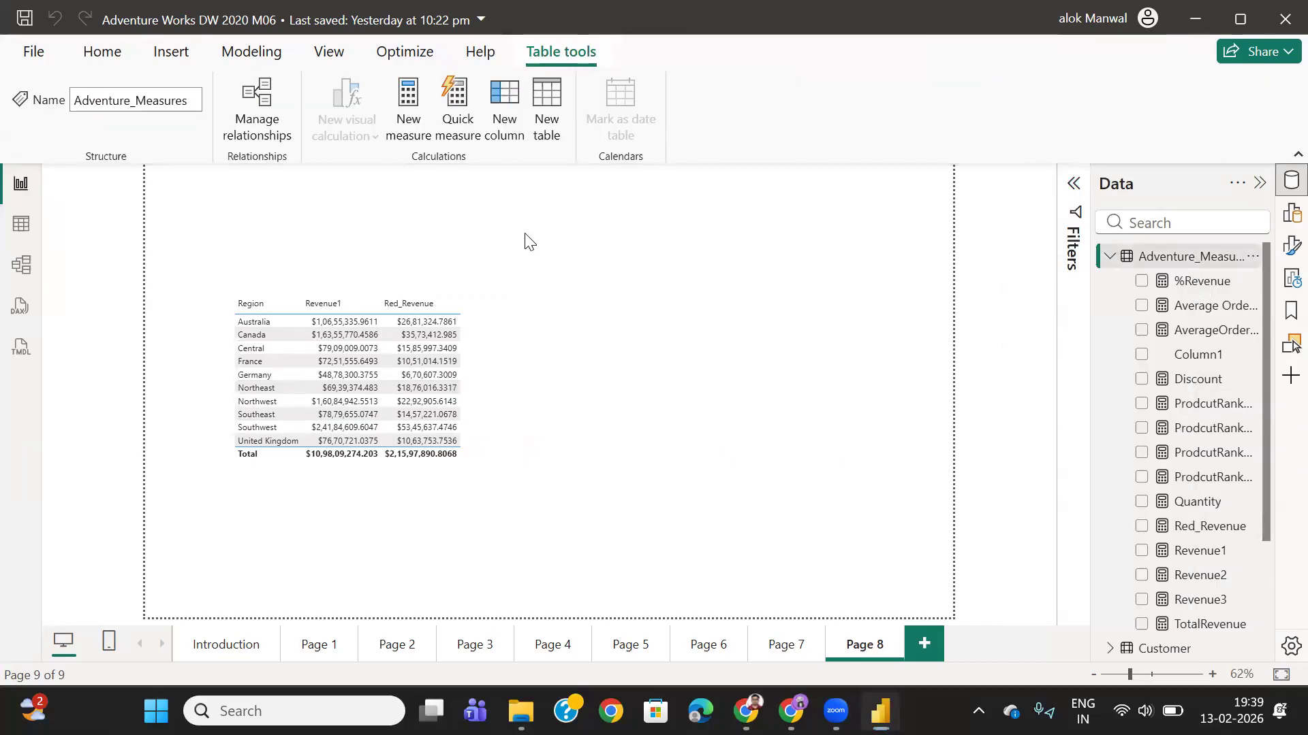
key(ctrl+v)
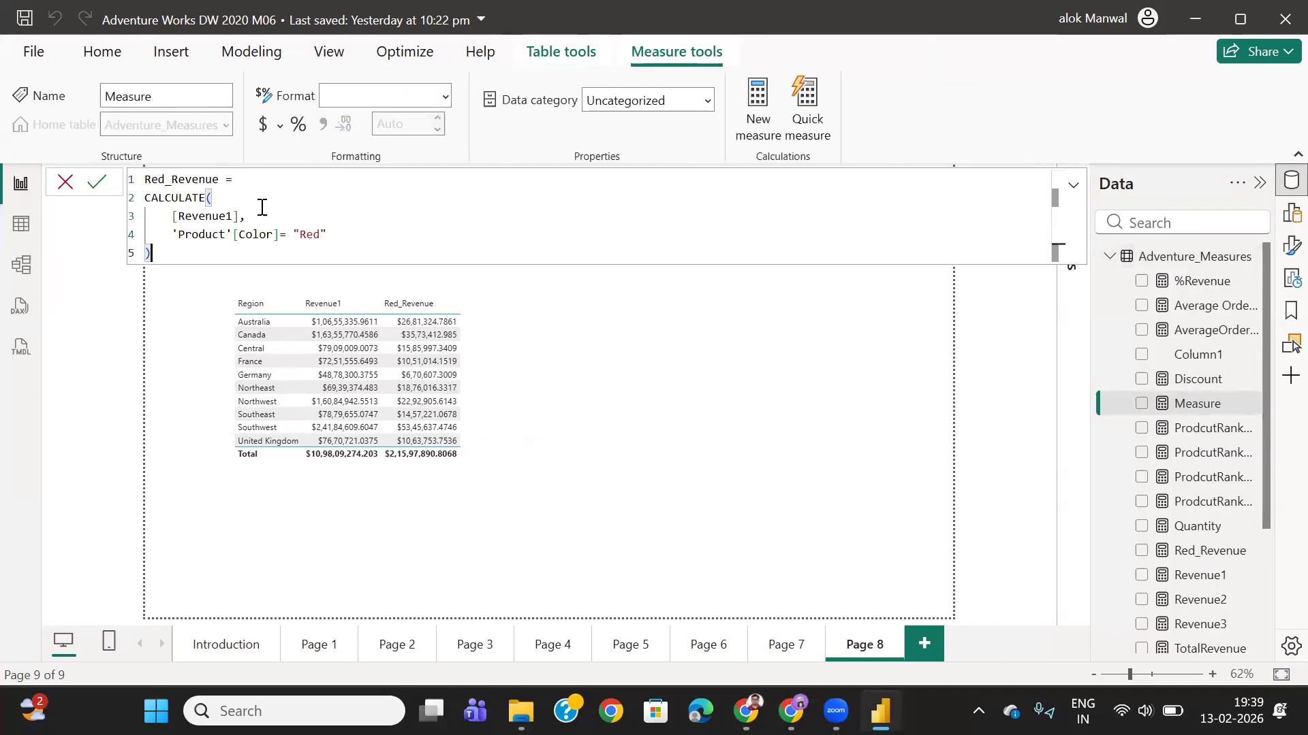
- Change the pasted measure's name from Red_Revenue to Blue_Revenue in the formula
drag(164, 181, 125, 183)
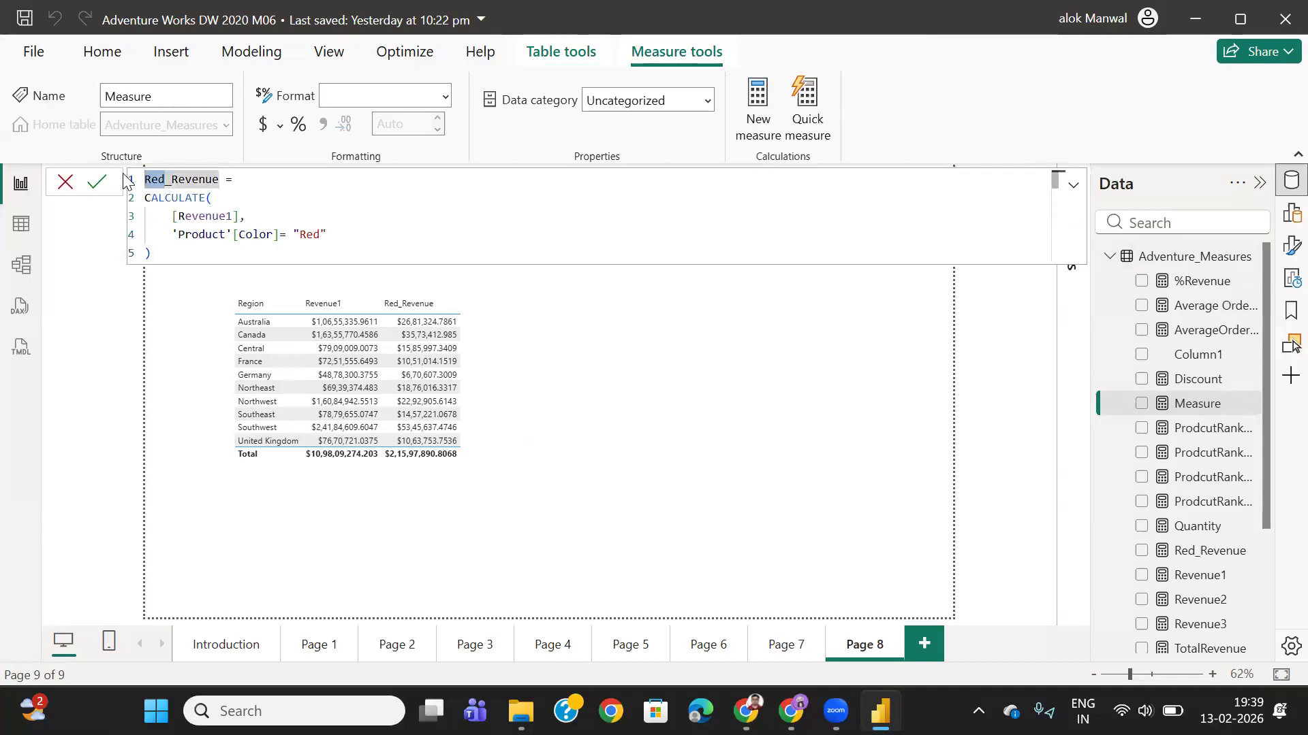
click(163, 181)
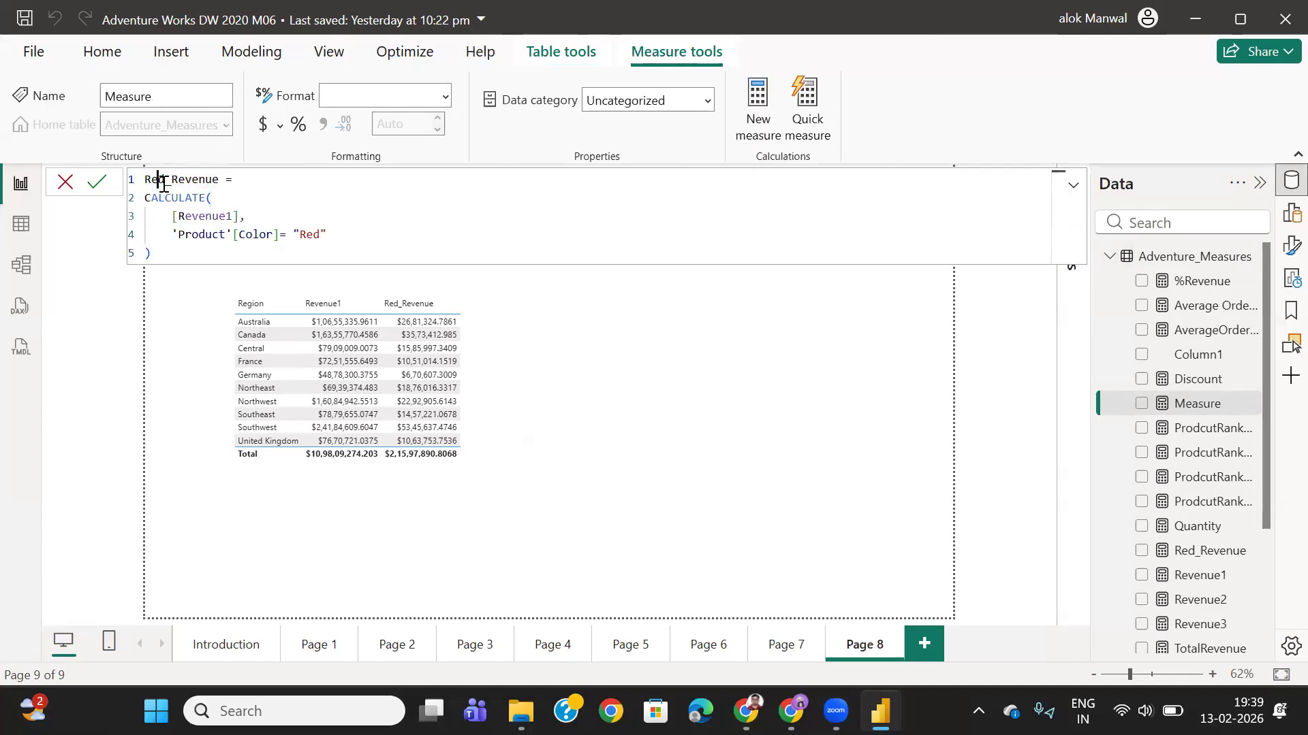
shift+click(145, 180)
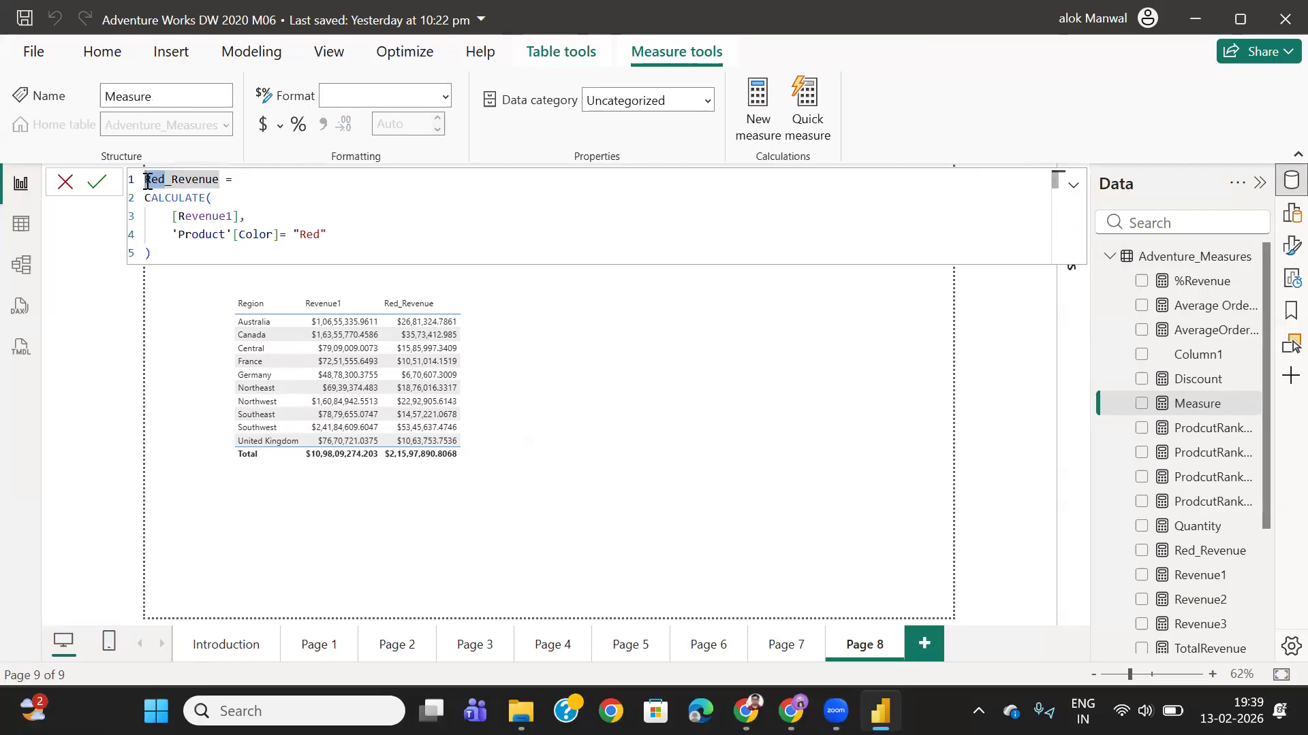
click(162, 181)
key(BackSpace)
key(BackSpace)
key(BackSpace)
text(Blue)
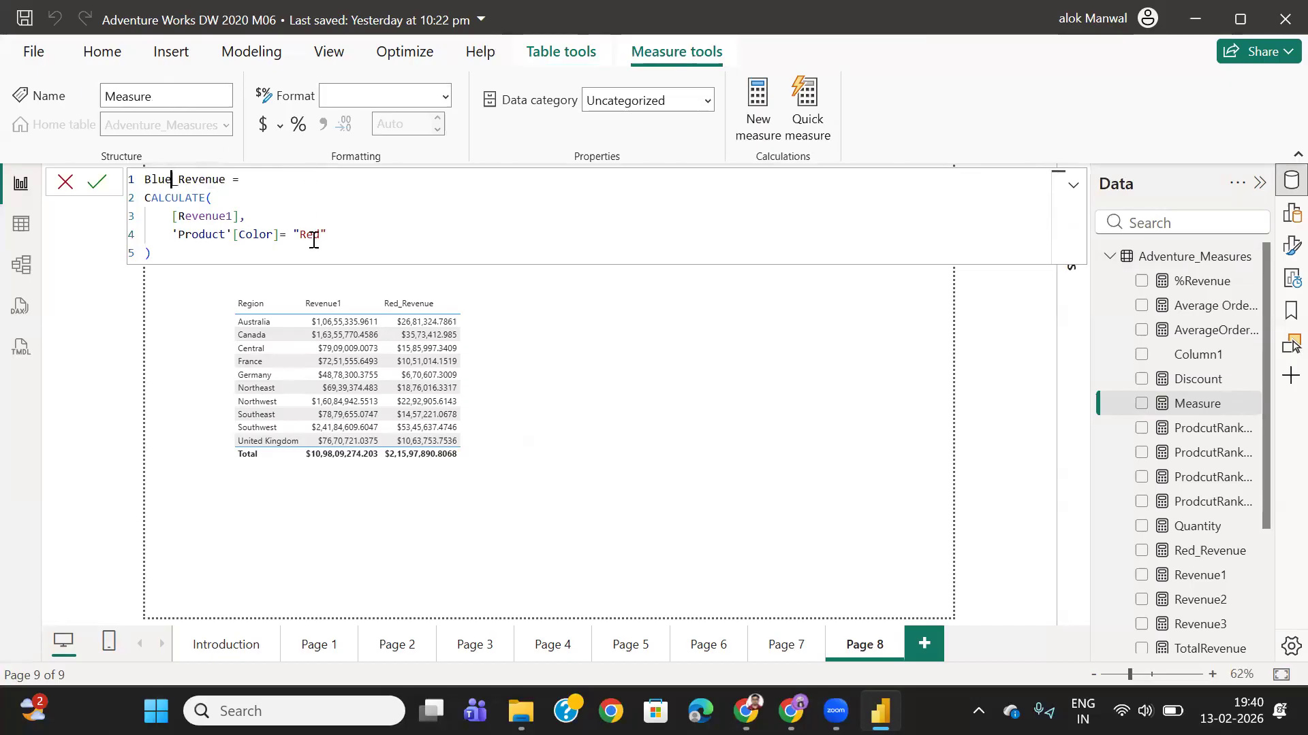
- Change the 'Product'[Color] filter value to "Blue" and commit the Blue_Revenue measure
double_click(315, 235)
text(Re)
text(lu)
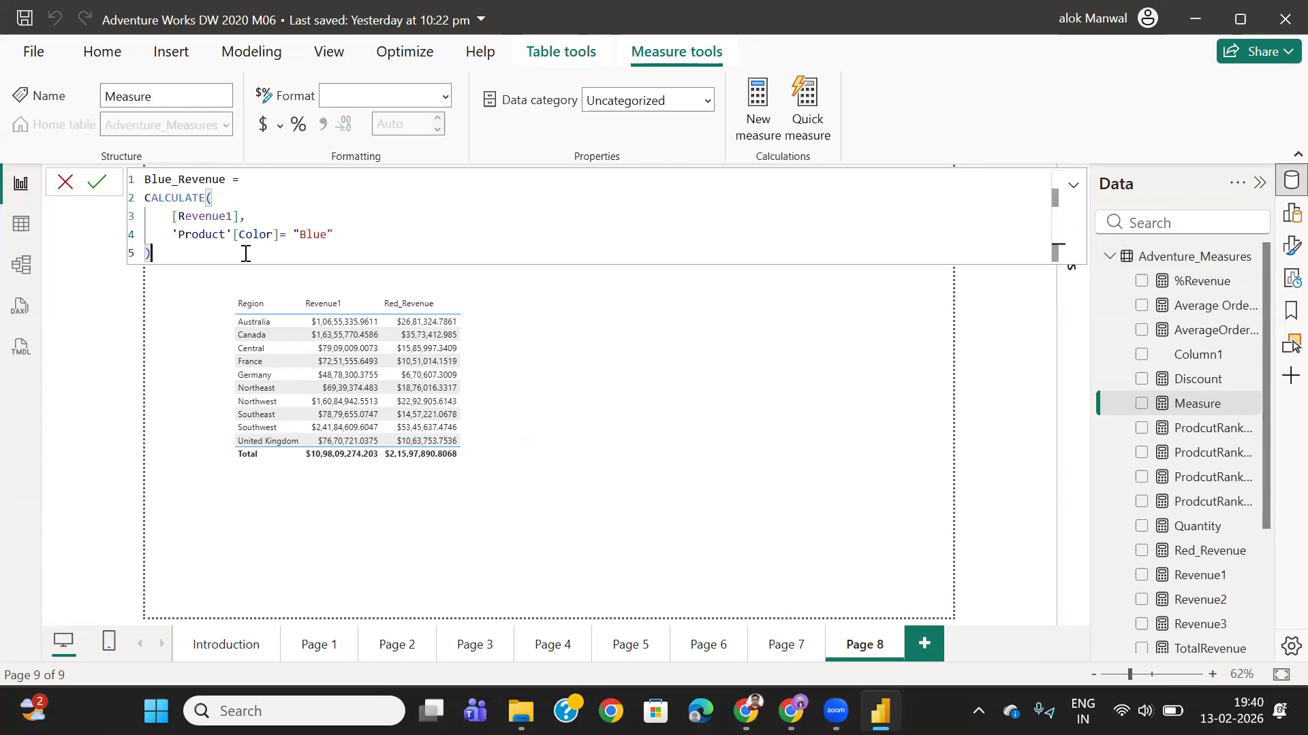
key(Return)
- Add Blue_Revenue as the fourth column of the region table in dollar currency format and widen the table to fit it
drag(1193, 358, 394, 343)
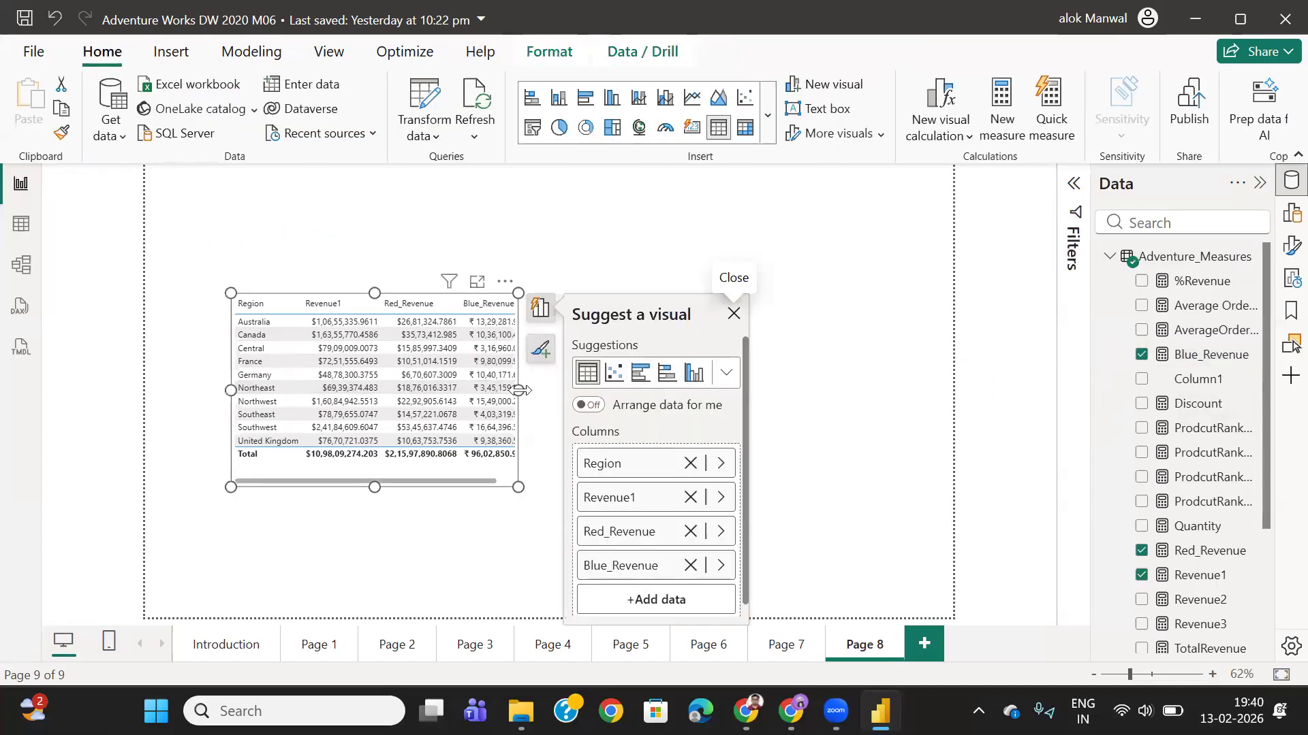
click(1219, 355)
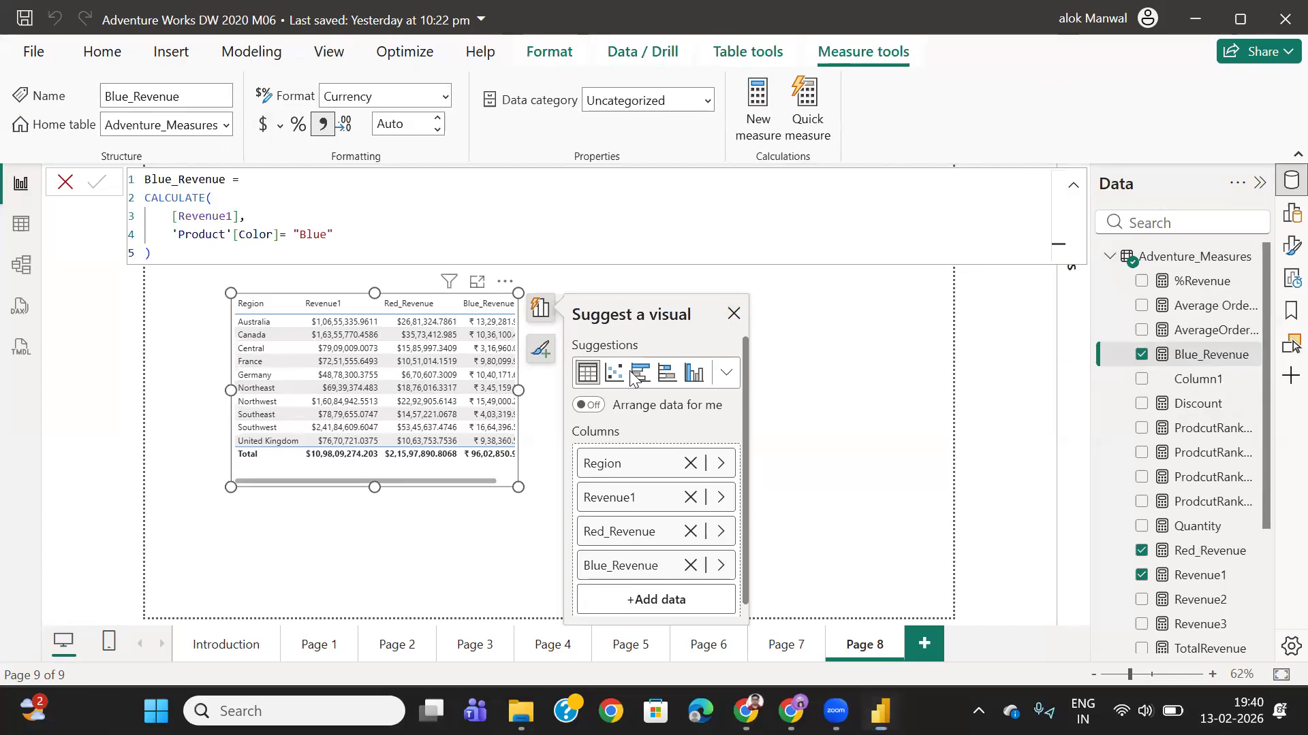
drag(519, 390, 569, 390)
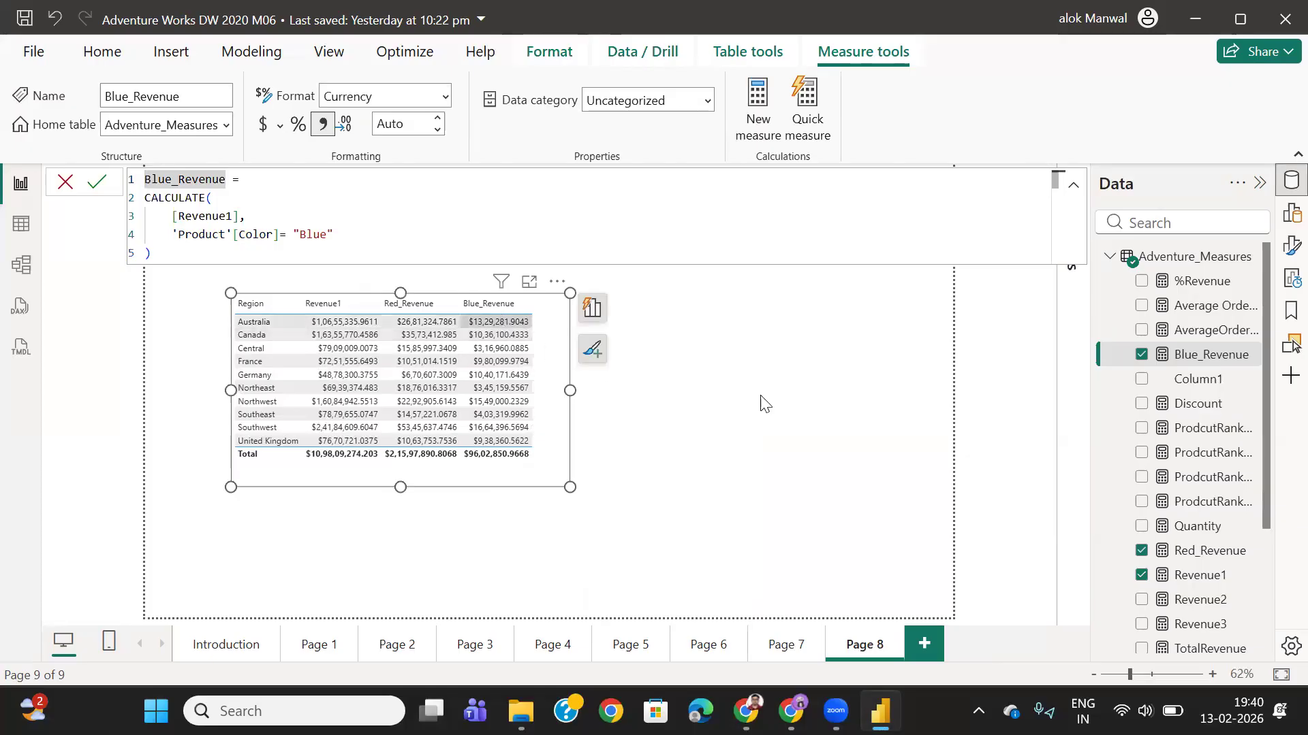
click(1007, 306)
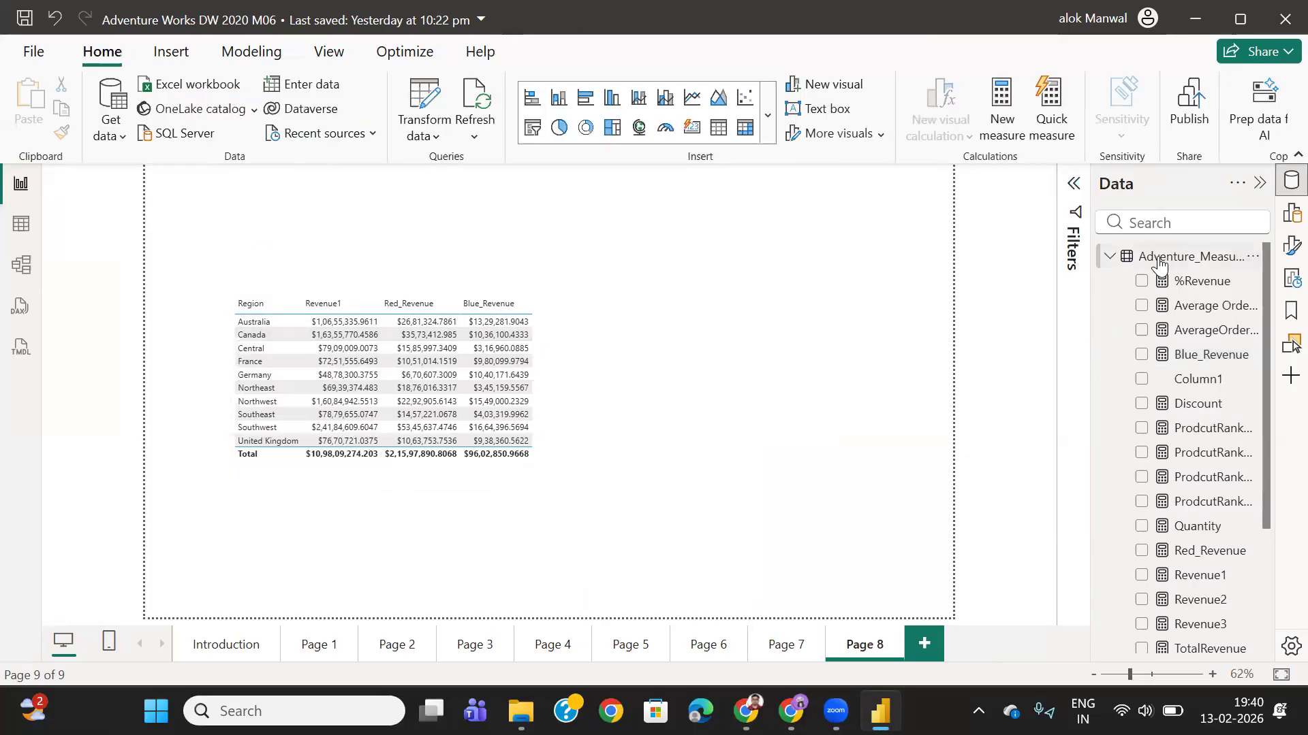
- Create another measure in Adventure_Measures from the copied Red_Revenue formula and name it Red_Blue_Revenue
click(1158, 258)
right_click(1158, 258)
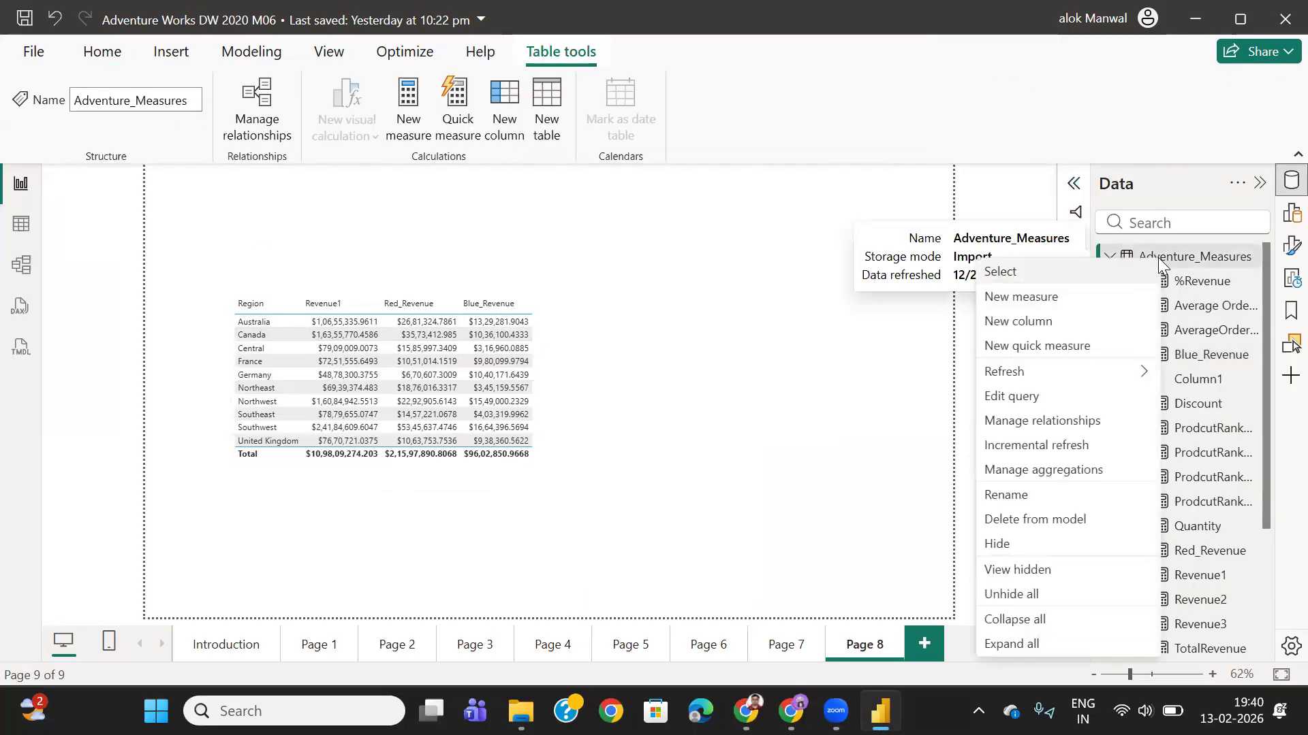
click(1033, 297)
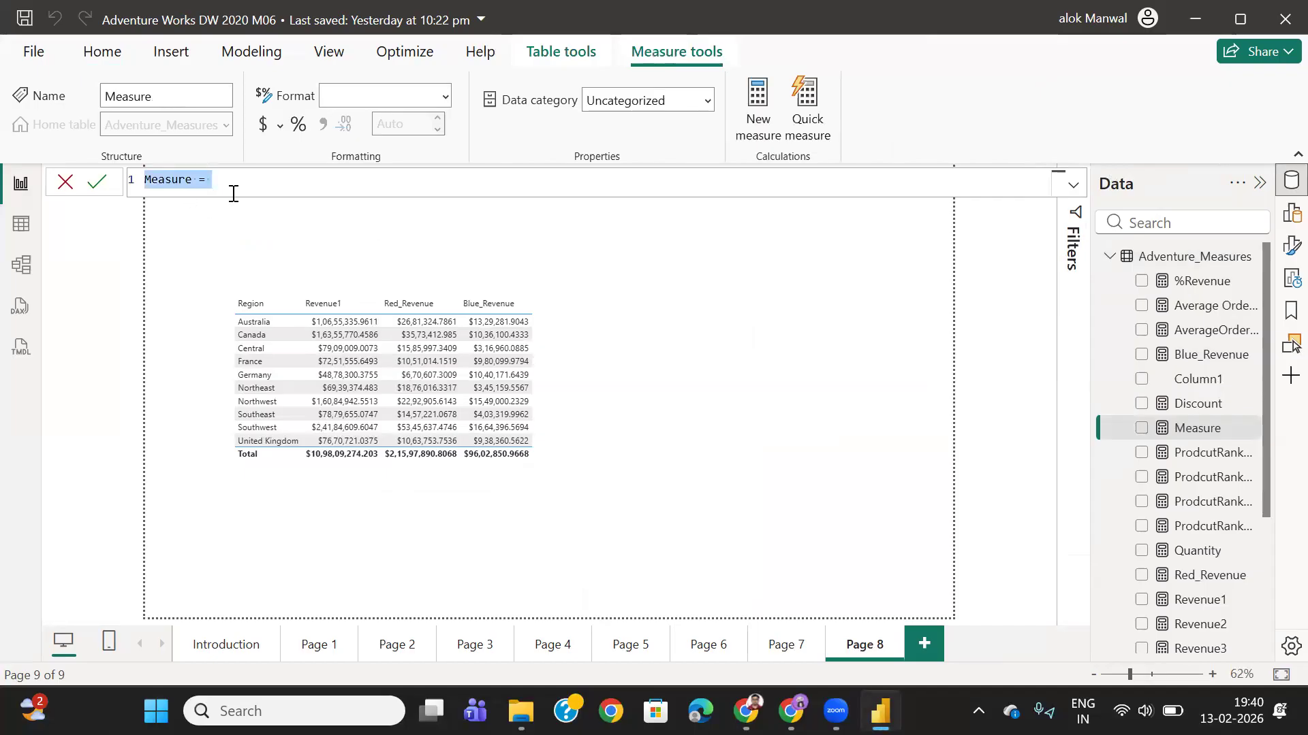
text(Red_Revenue = CALCULATE(     [Revenue1],     'Product'[Color]= "Red" ))
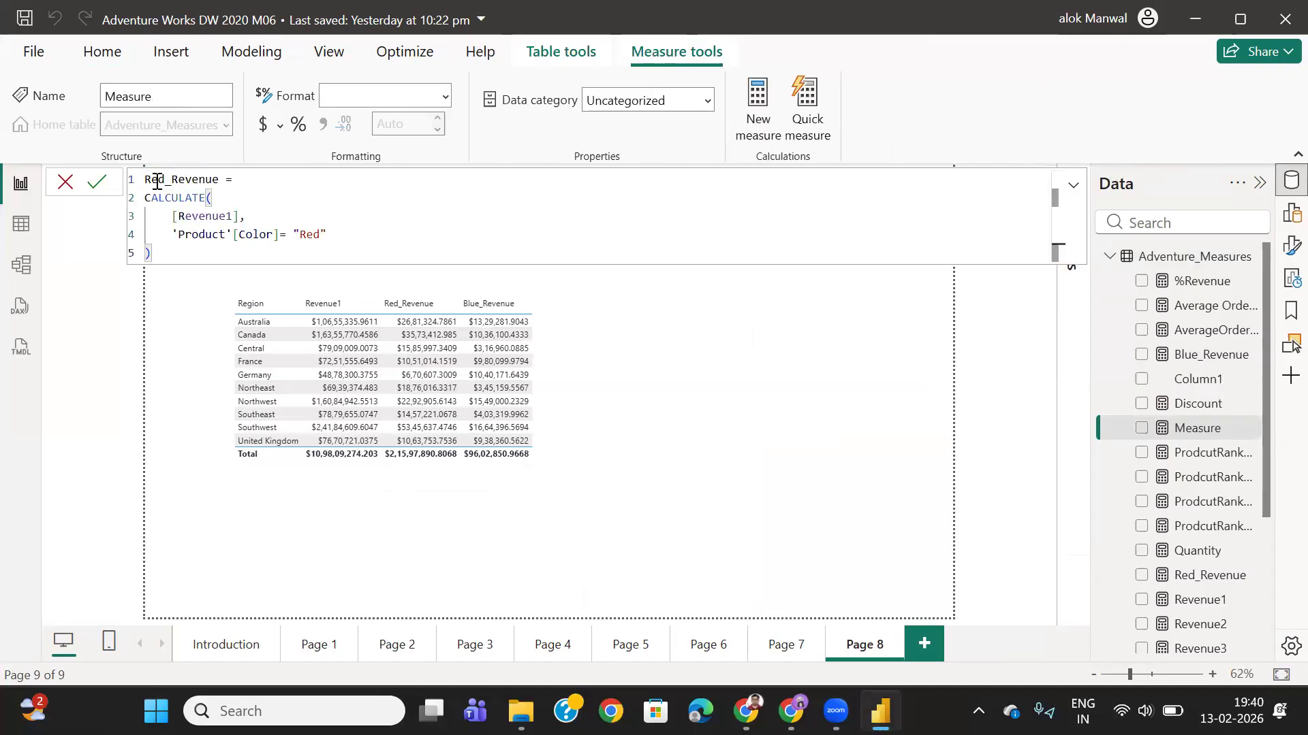
drag(165, 180, 106, 178)
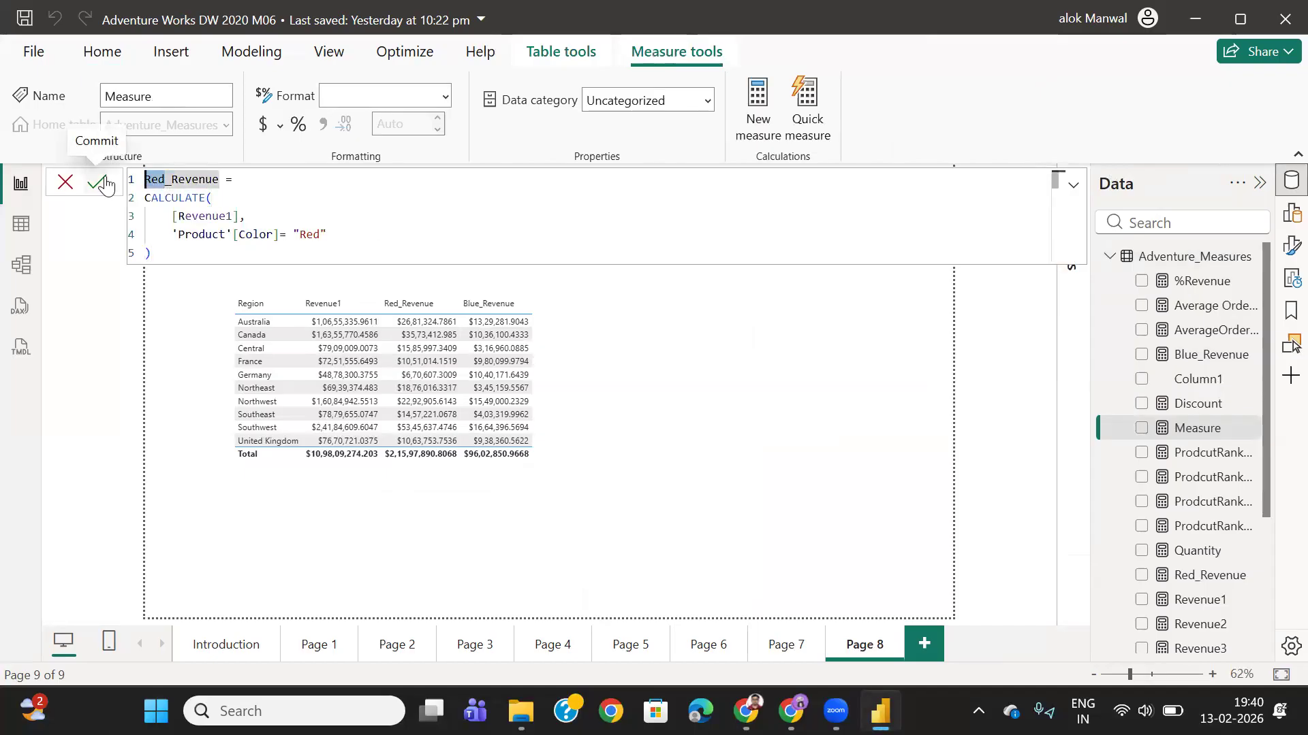
click(166, 181)
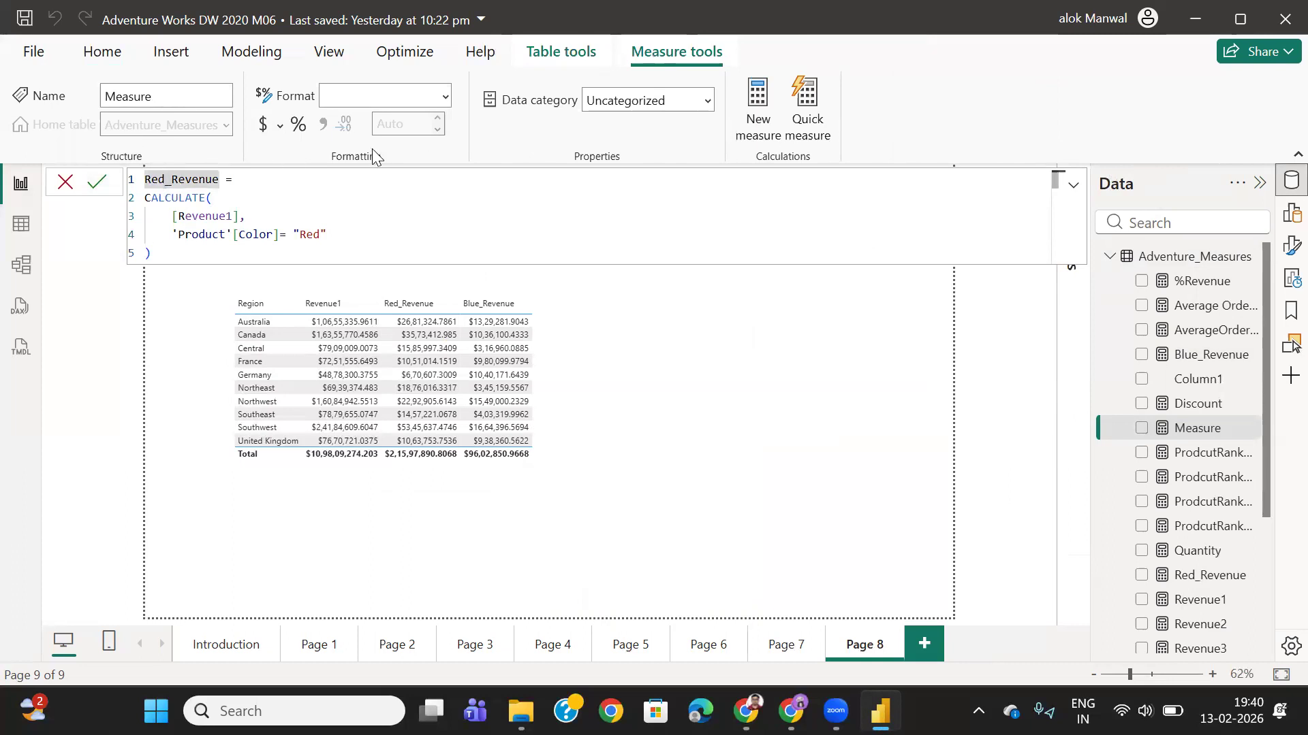
text(_Blue)
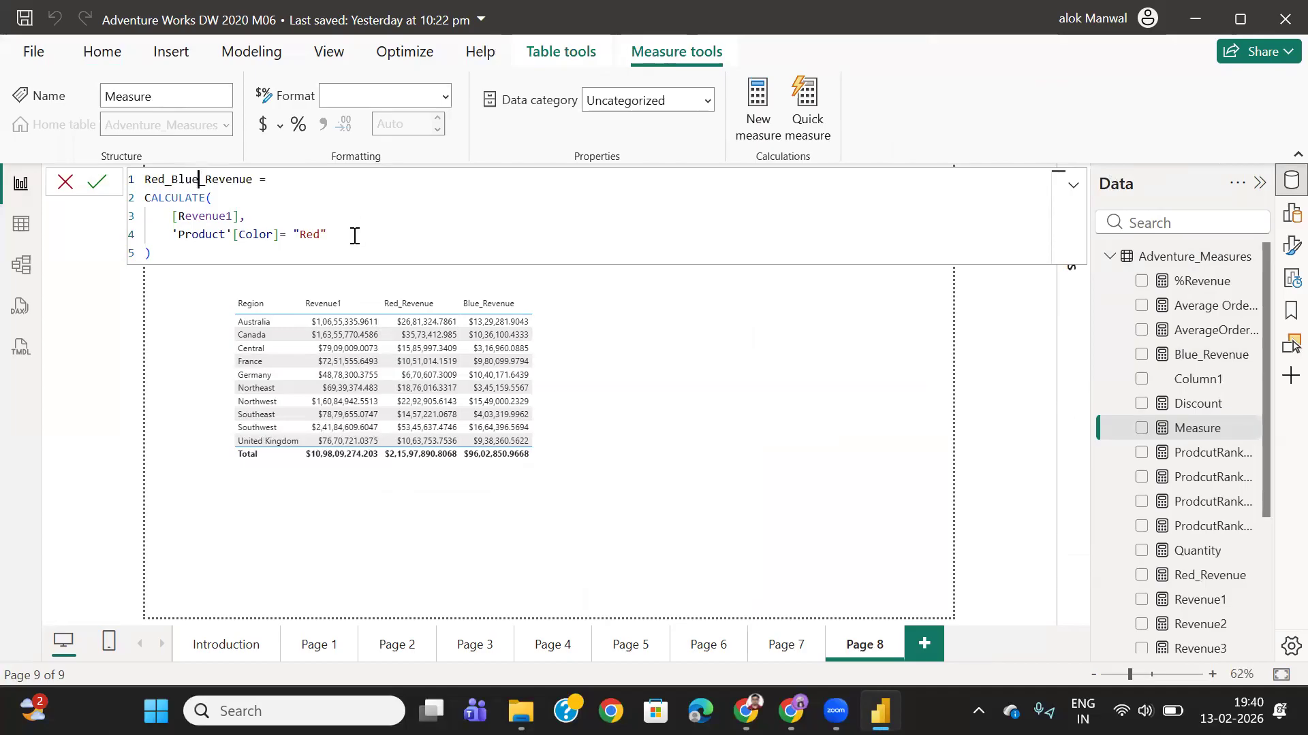
- Replace the = "Red" comparison in the 'Product'[Color] filter with the IN operator and an empty pair of braces
drag(327, 235, 294, 235)
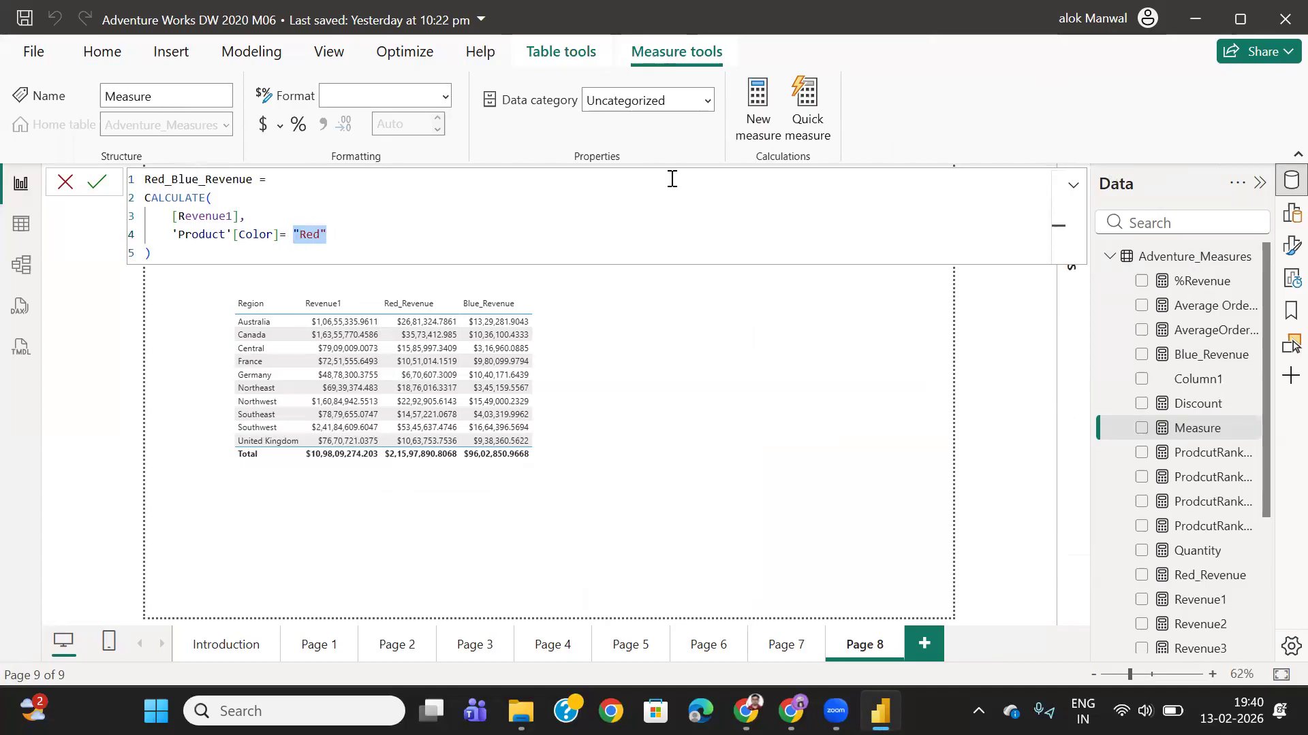
key(BackSpace)
key(BackSpace)
key(BackSpace)
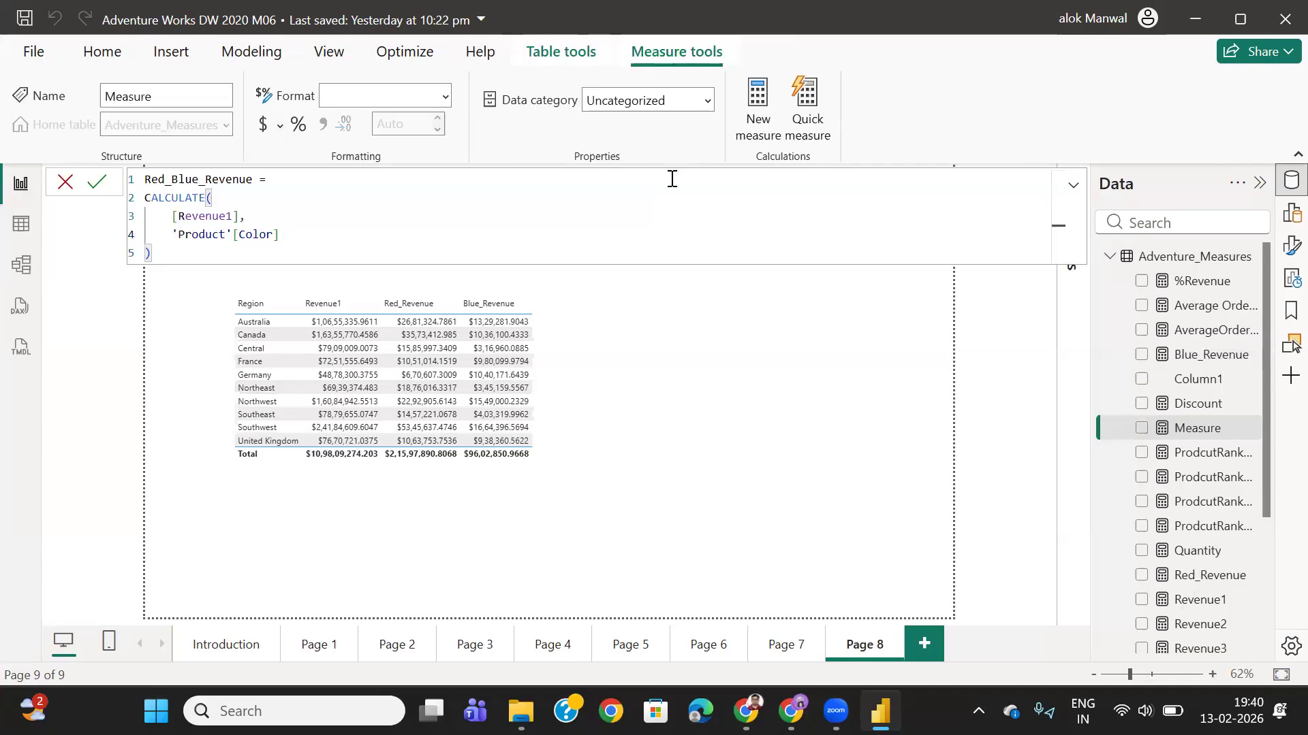
text(IN)
text( {})
- Enter "Red","Blue" as the values inside the IN braces and commit the Red_Blue_Revenue measure
text("")
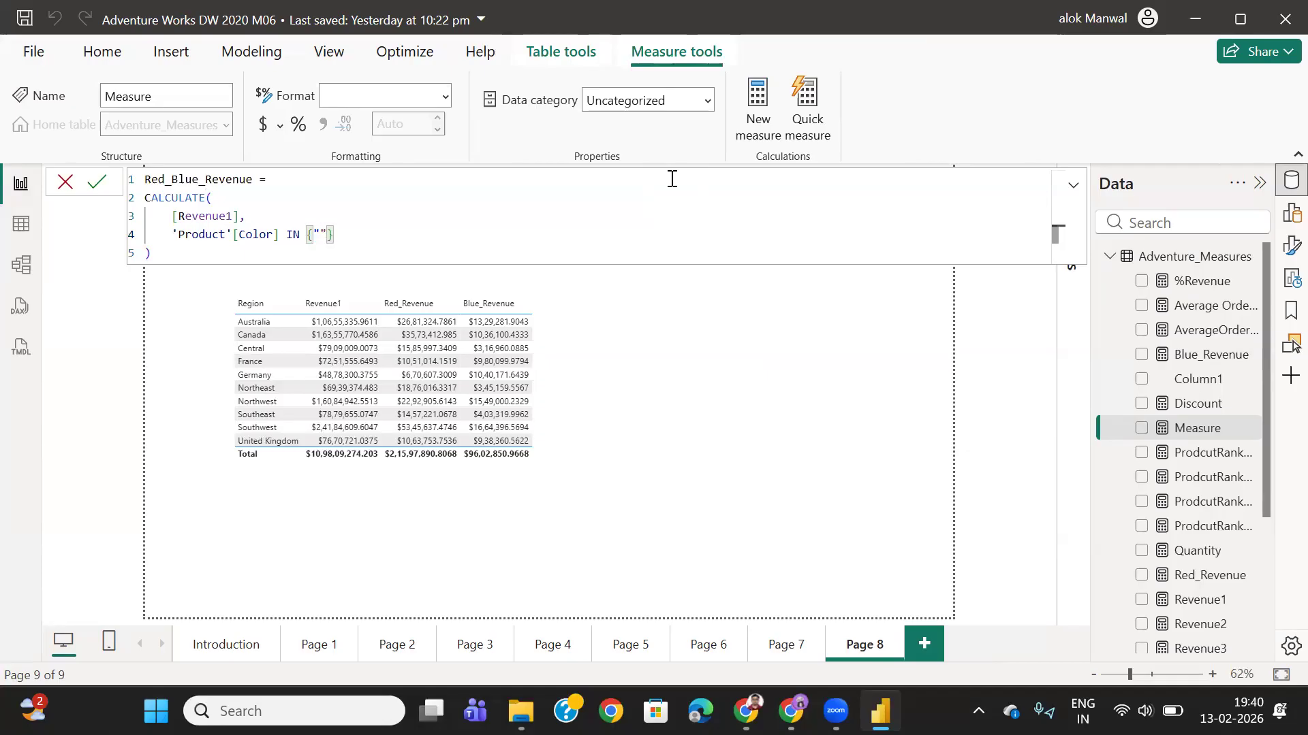
text(Red)
key(Right)
text(,)
text("Bl)
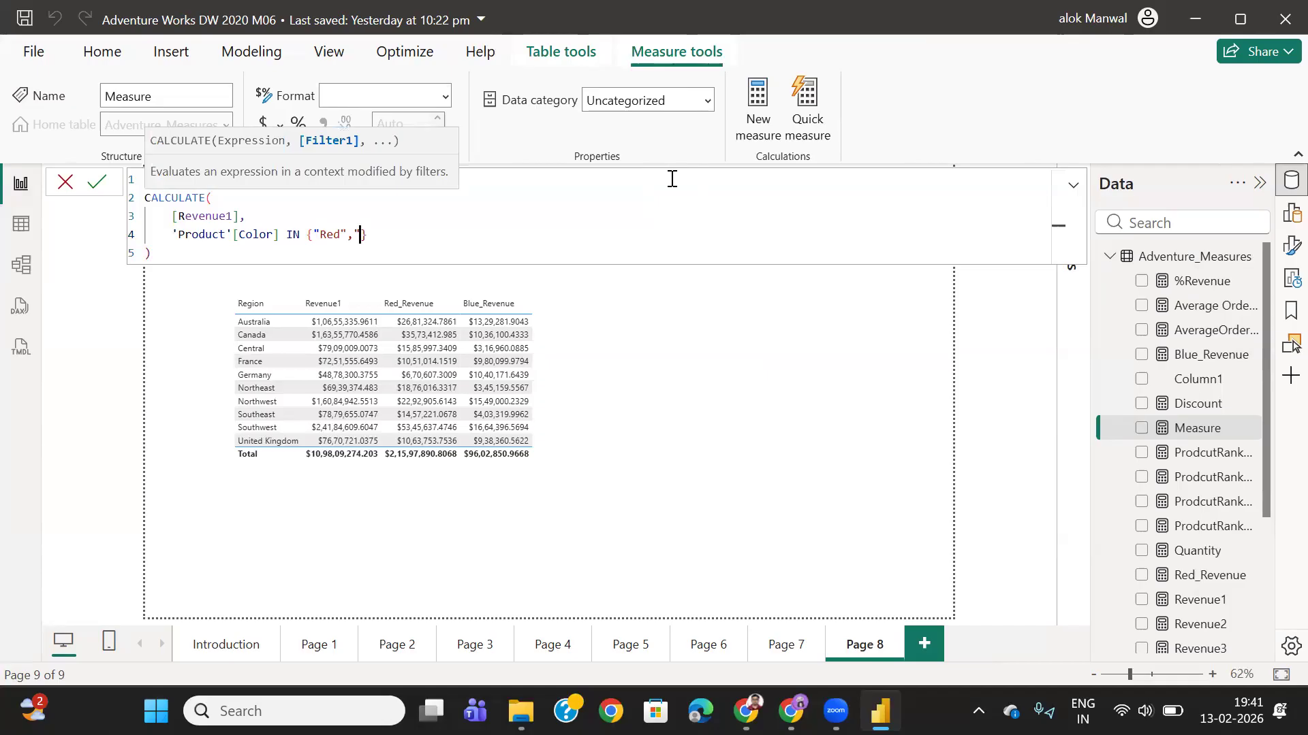
text(ue)
click(184, 264)
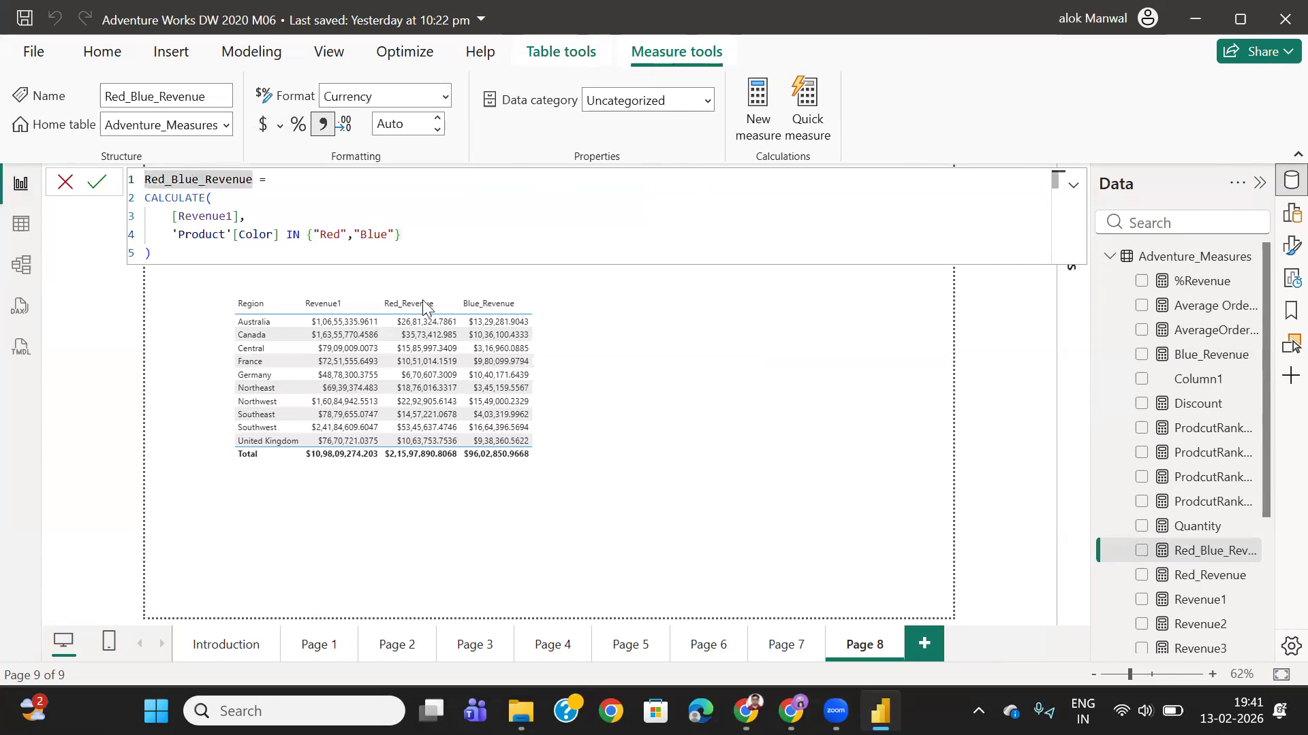
- Add Red_Blue_Revenue as the fifth column of the region table and enlarge the table to fit it
click(544, 360)
drag(570, 389, 677, 392)
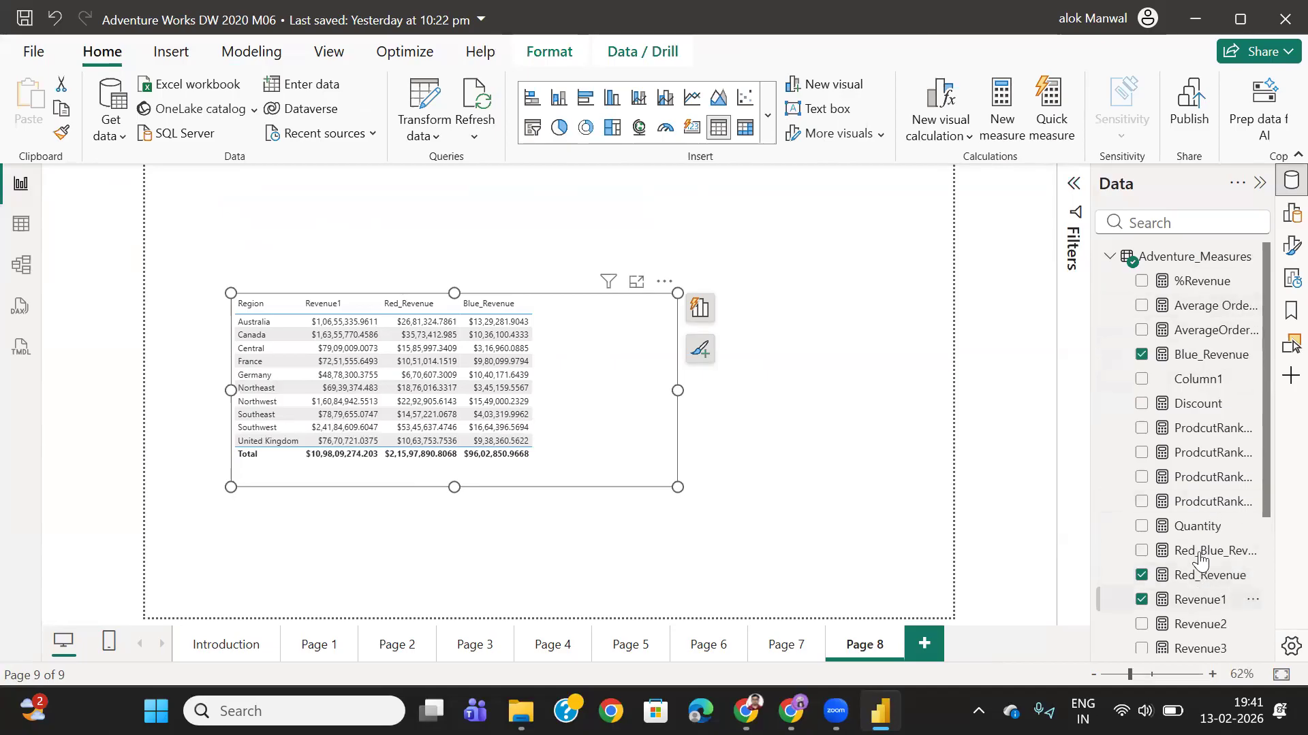
click(1142, 550)
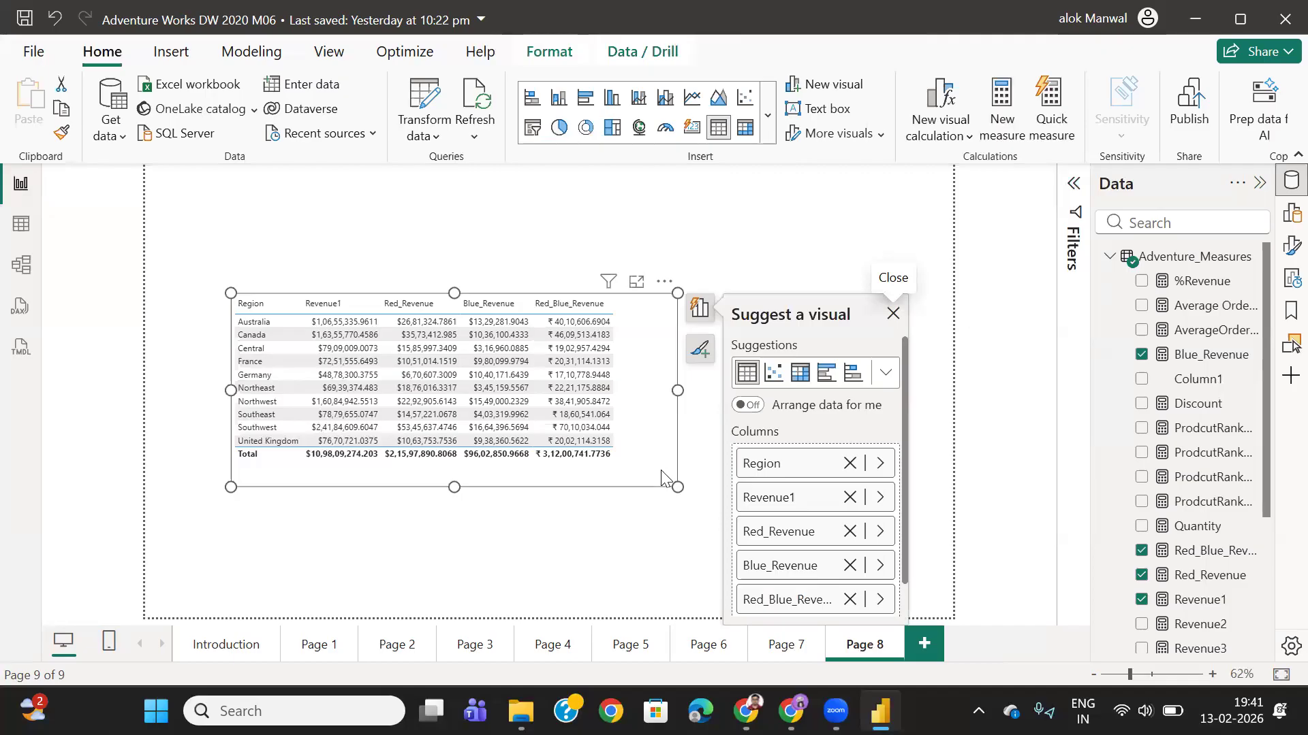
drag(679, 486, 703, 511)
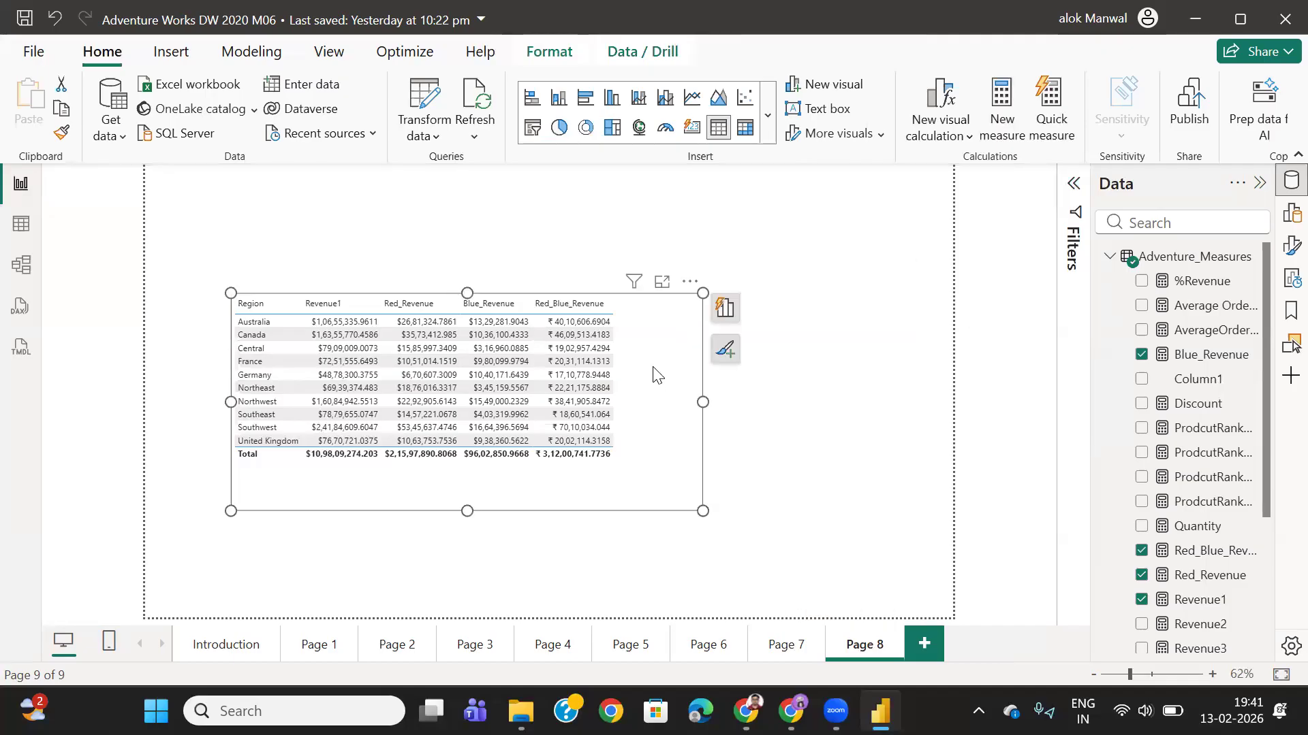
drag(652, 375, 664, 374)
- Format the Red_Blue_Revenue measure as dollar currency like the other revenue columns
click(1203, 356)
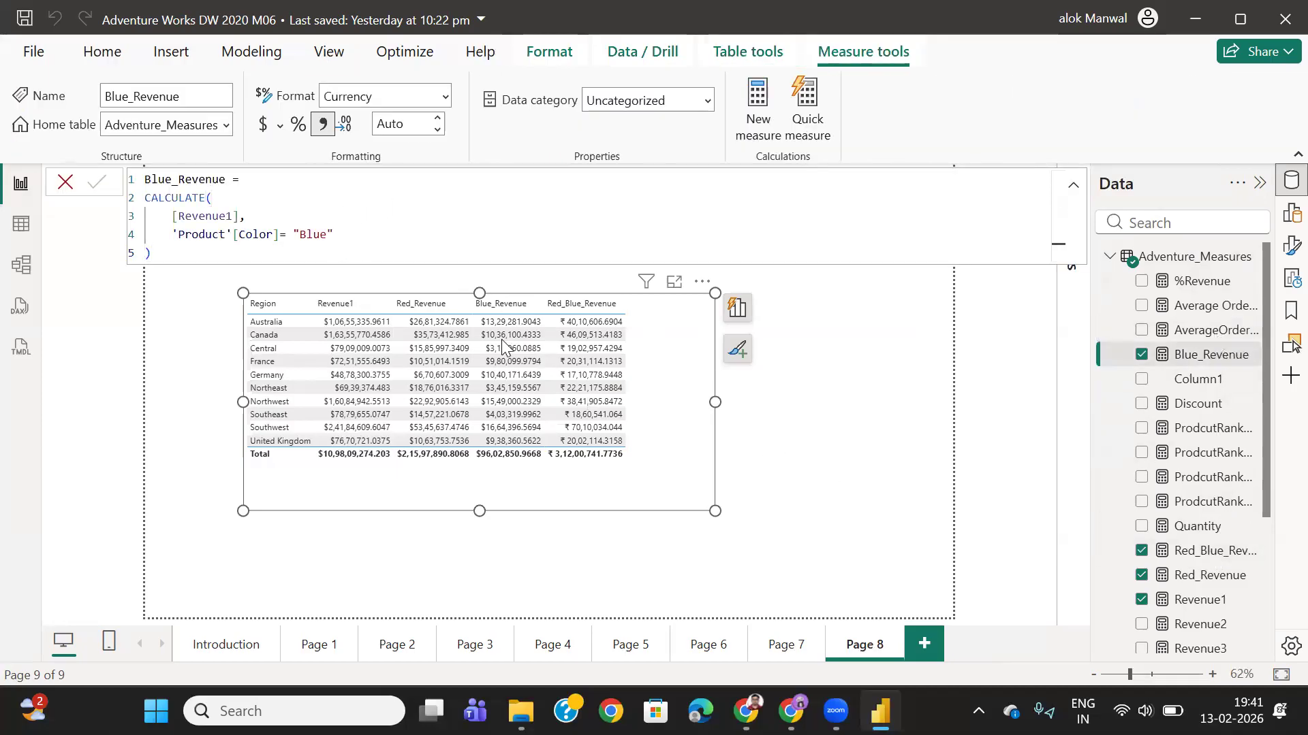
click(1209, 552)
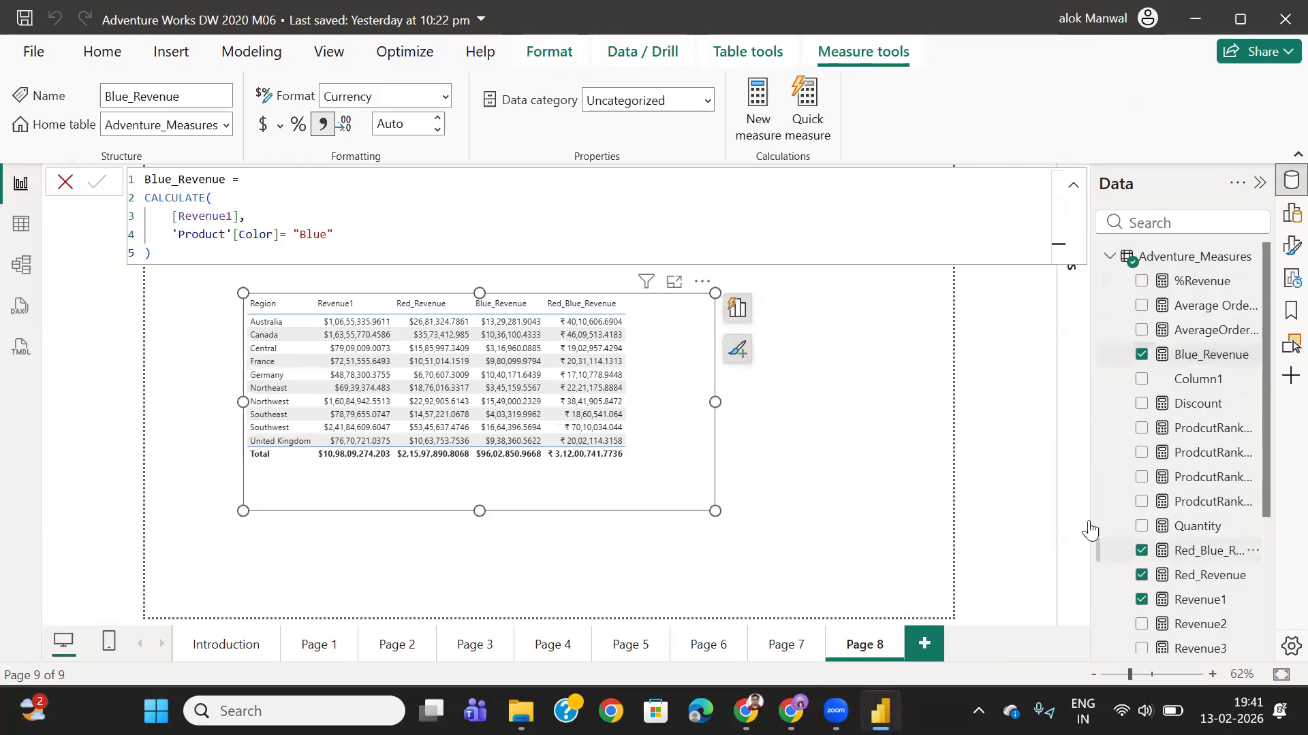
click(260, 126)
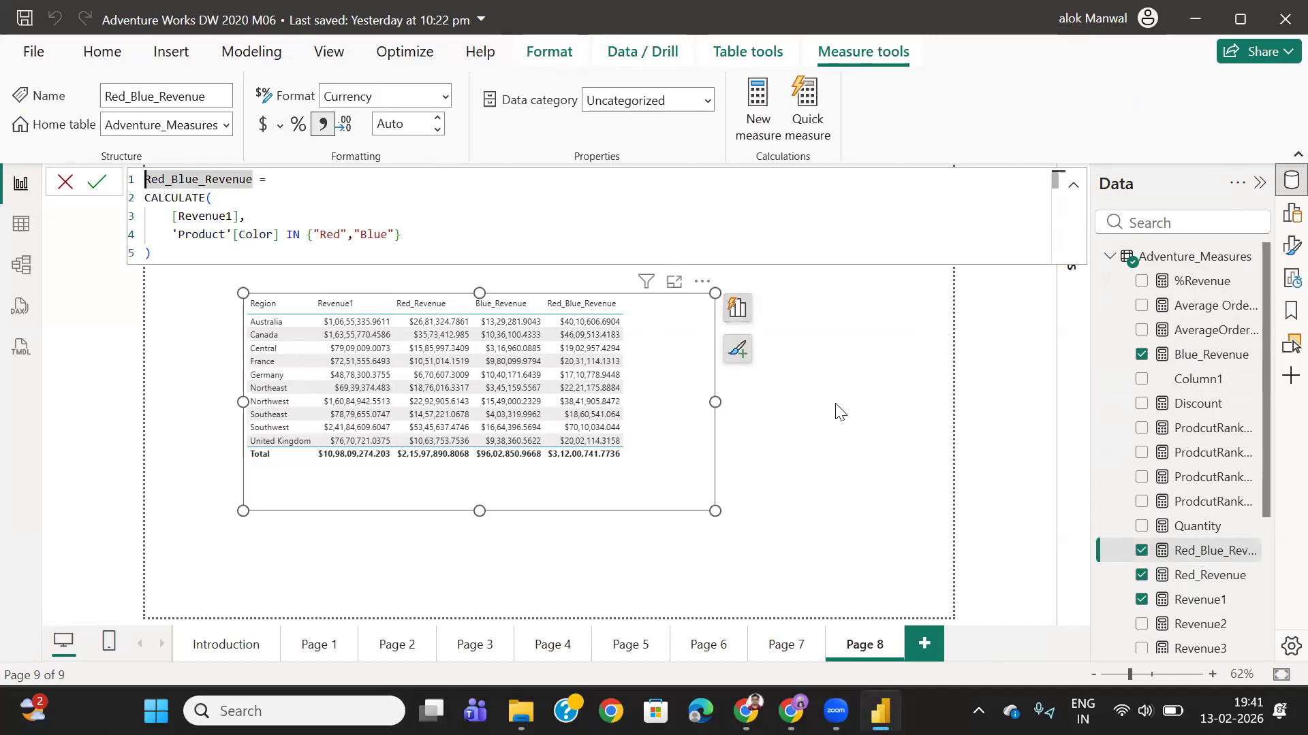
click(89, 235)
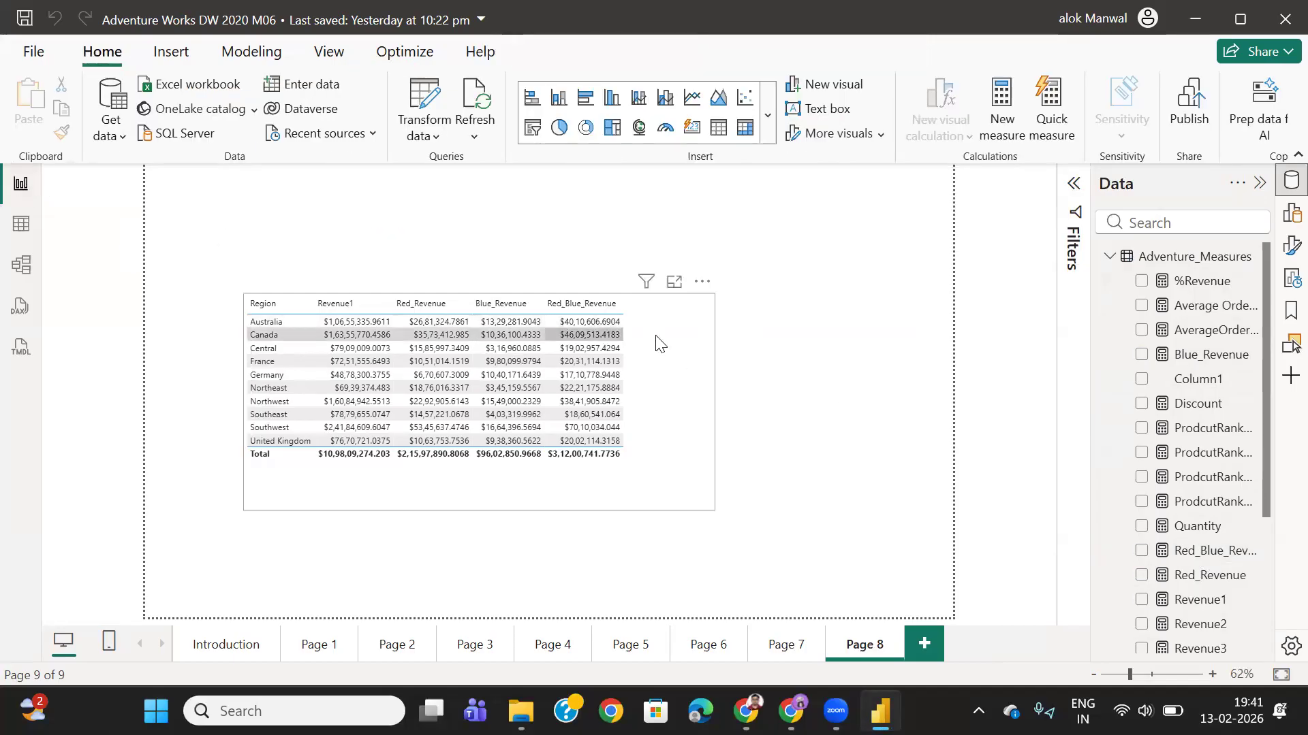
- Reposition the region table on Page 8 and make it slightly smaller
drag(664, 325, 666, 292)
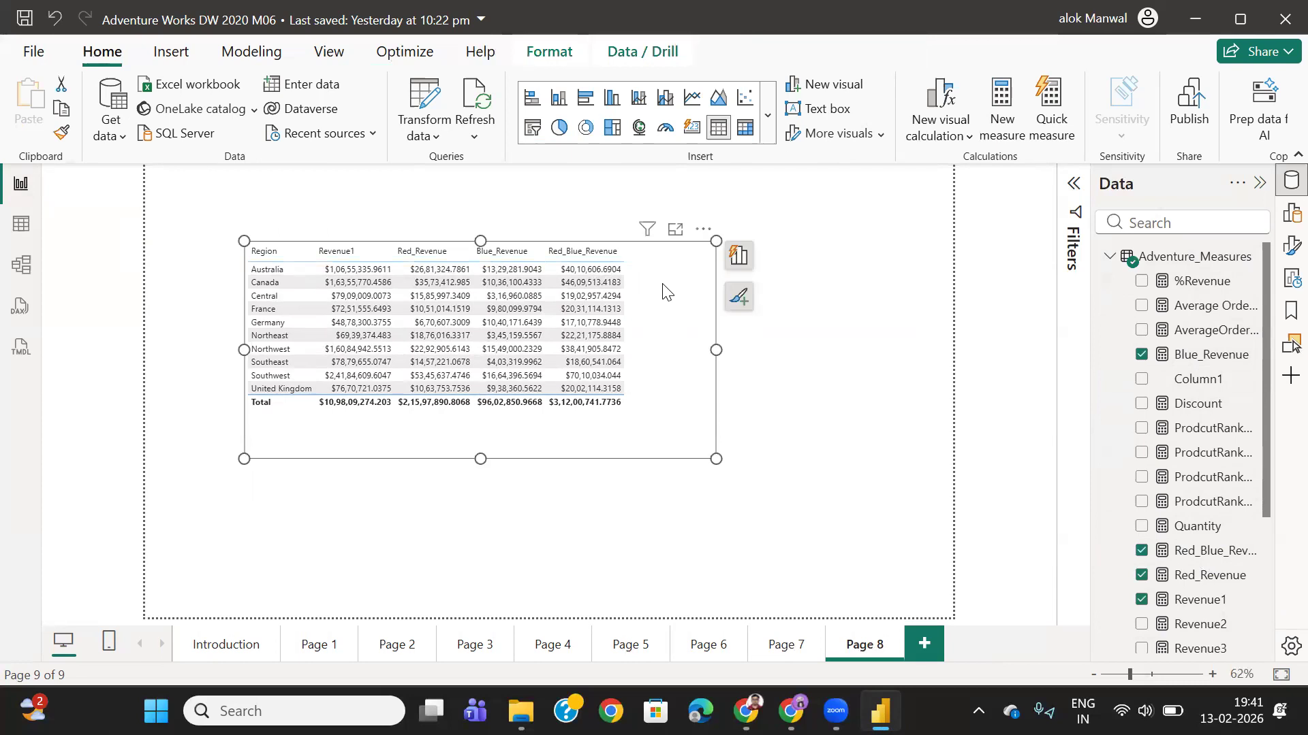
drag(666, 291, 672, 322)
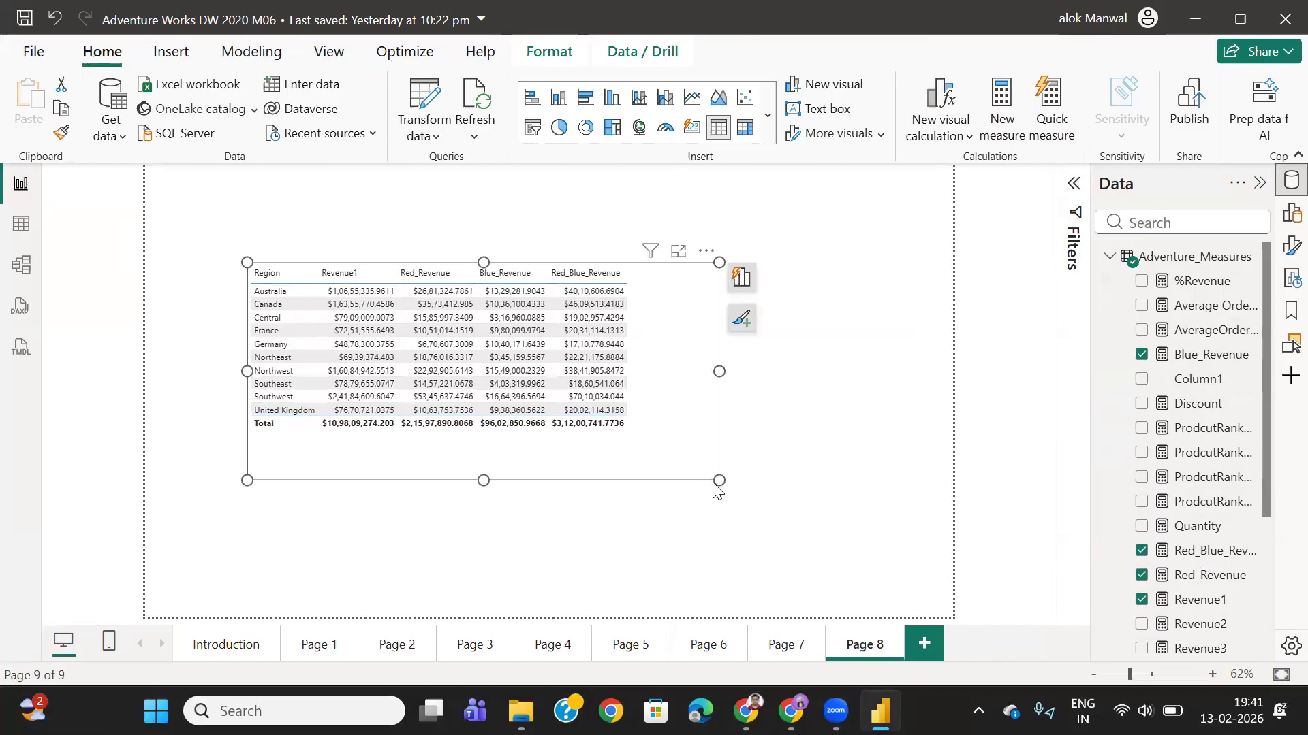
drag(718, 482, 704, 474)
drag(630, 321, 677, 348)
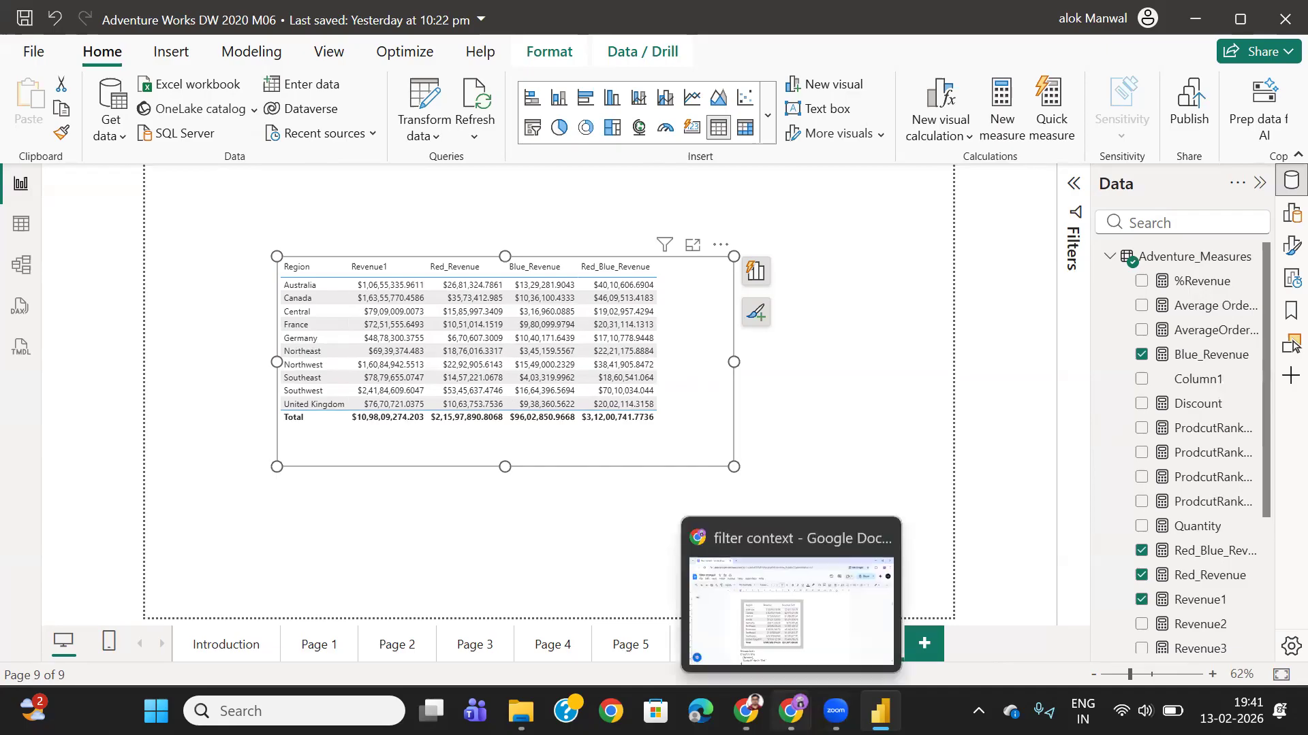
click(805, 378)
drag(691, 381, 662, 398)
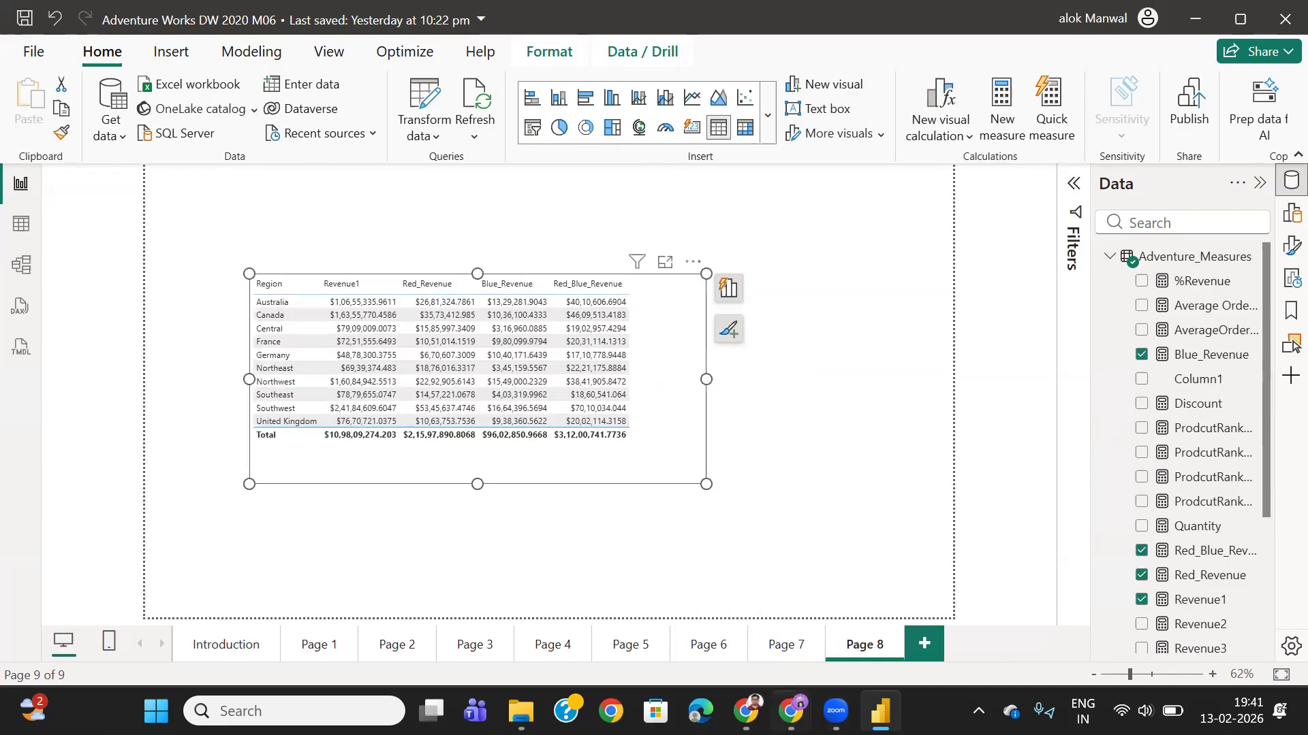
- Switch to the filter context document in Google Docs, examine the Revenue Expensive Products formula, and return to Power BI
click(790, 711)
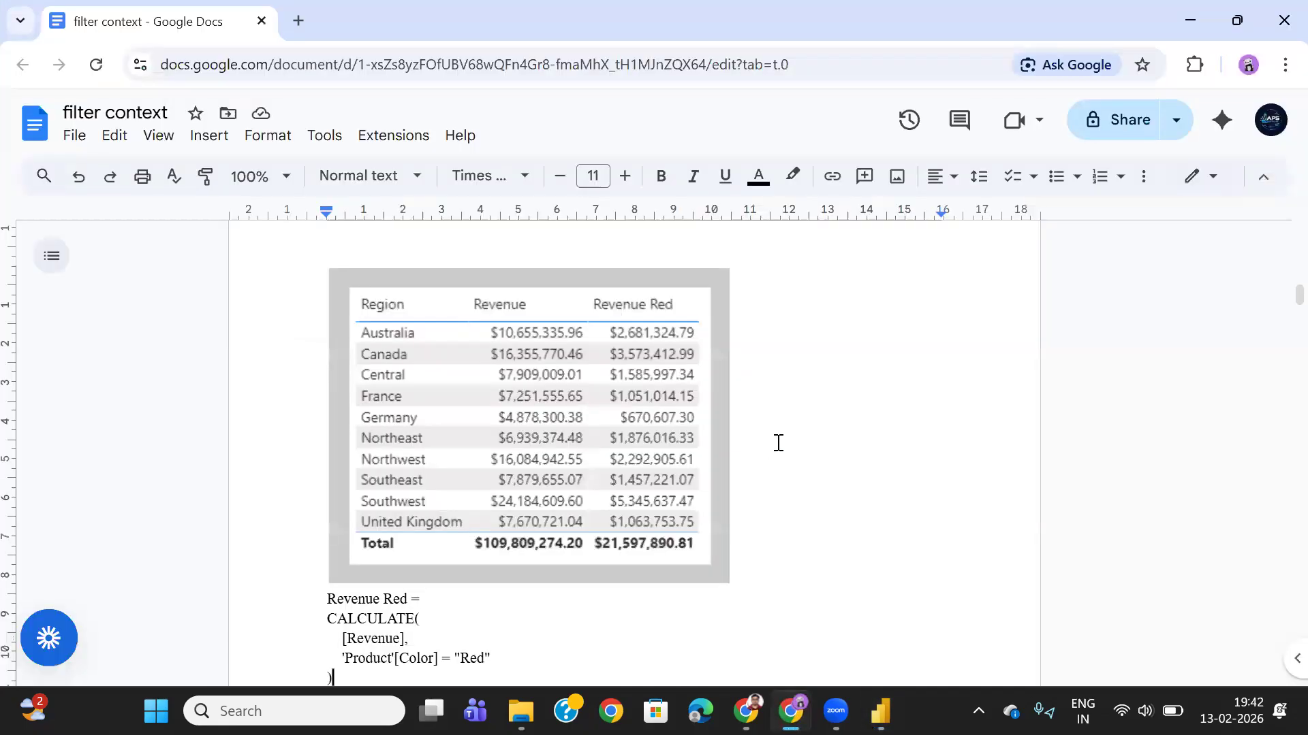
scroll(780, 441, down, 3)
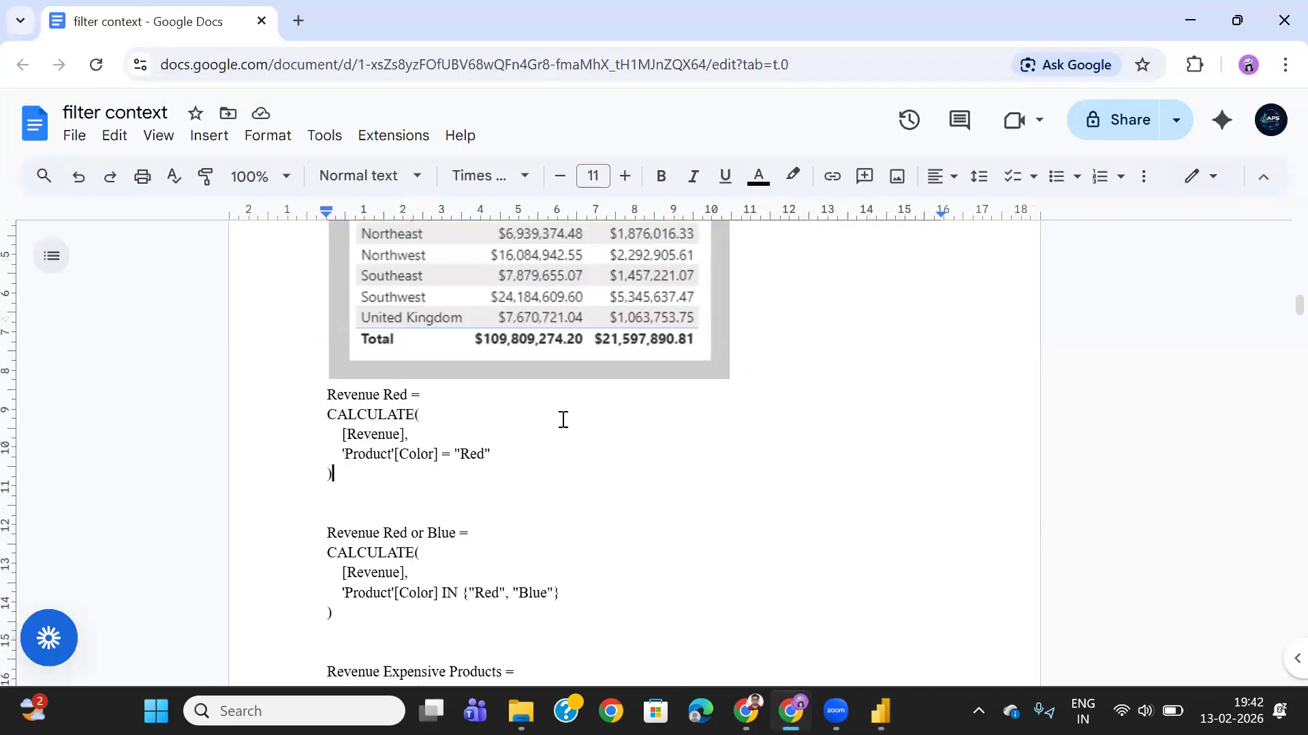
scroll(547, 493, down, 2)
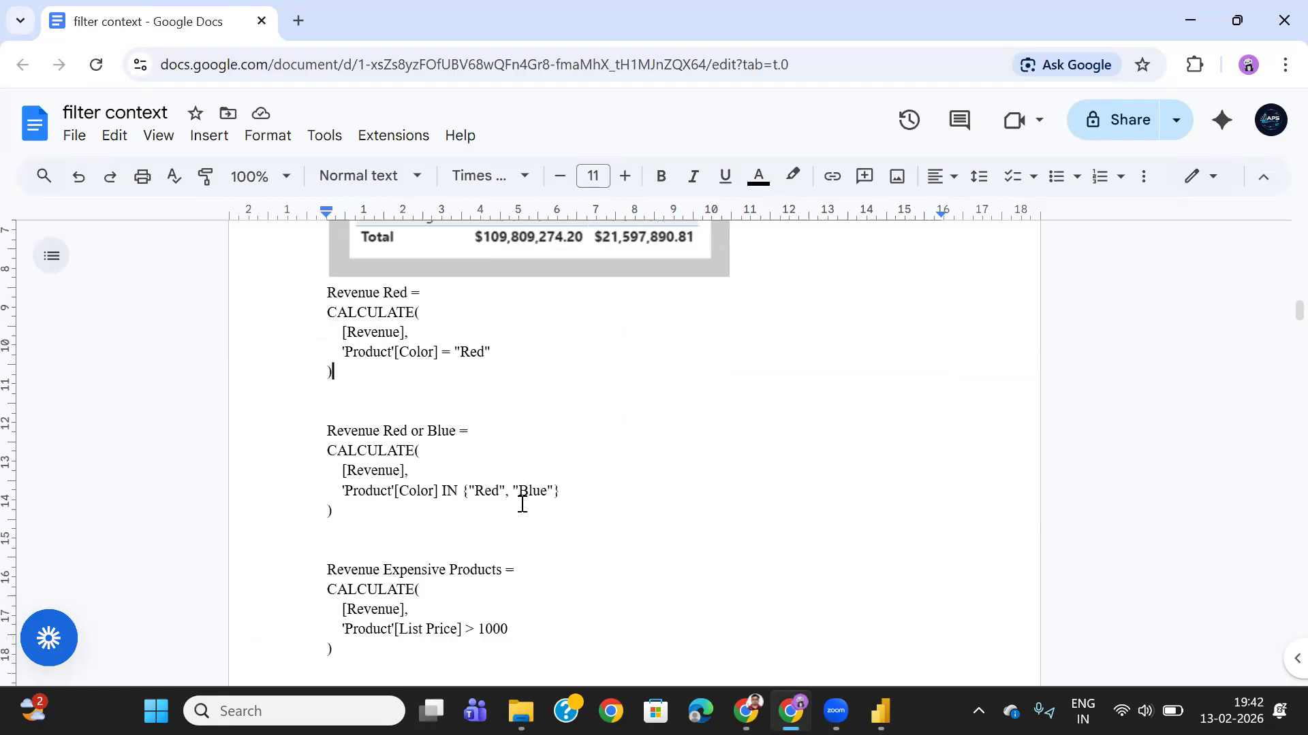
scroll(525, 500, down, 2)
scroll(435, 422, down, 1)
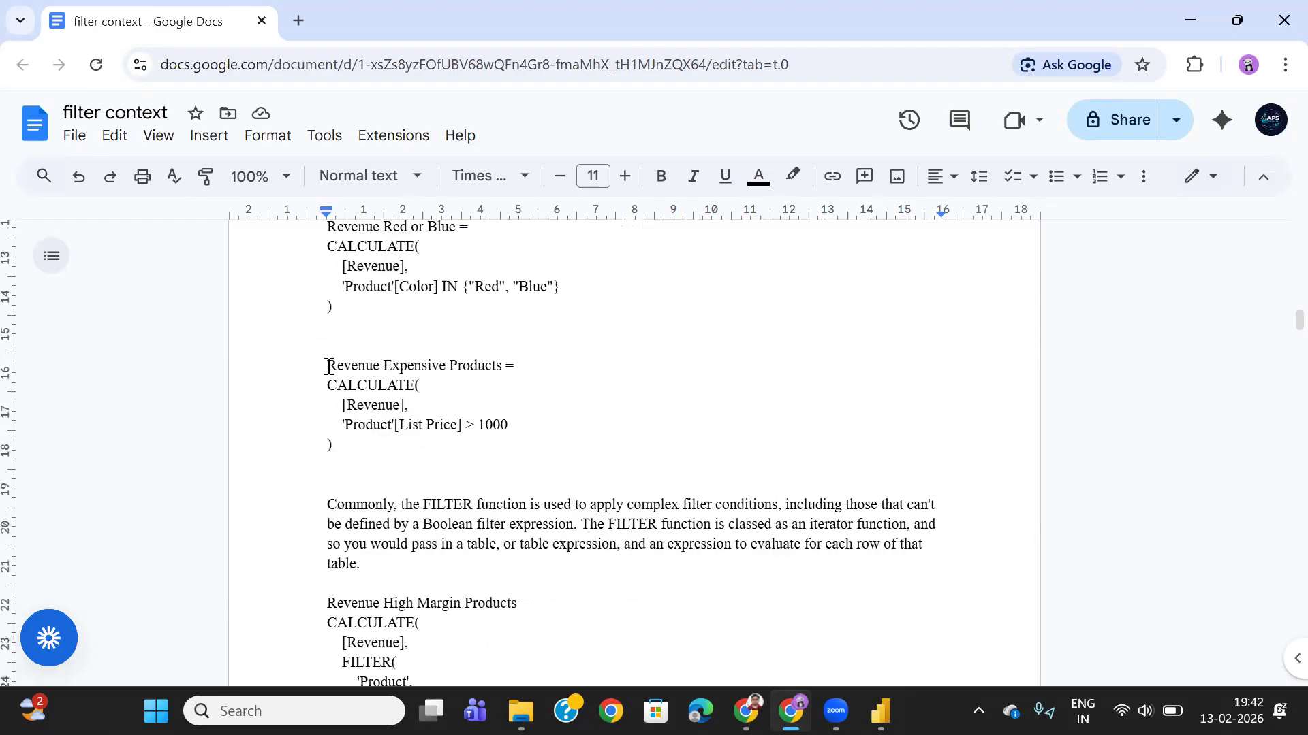
drag(349, 391, 382, 454)
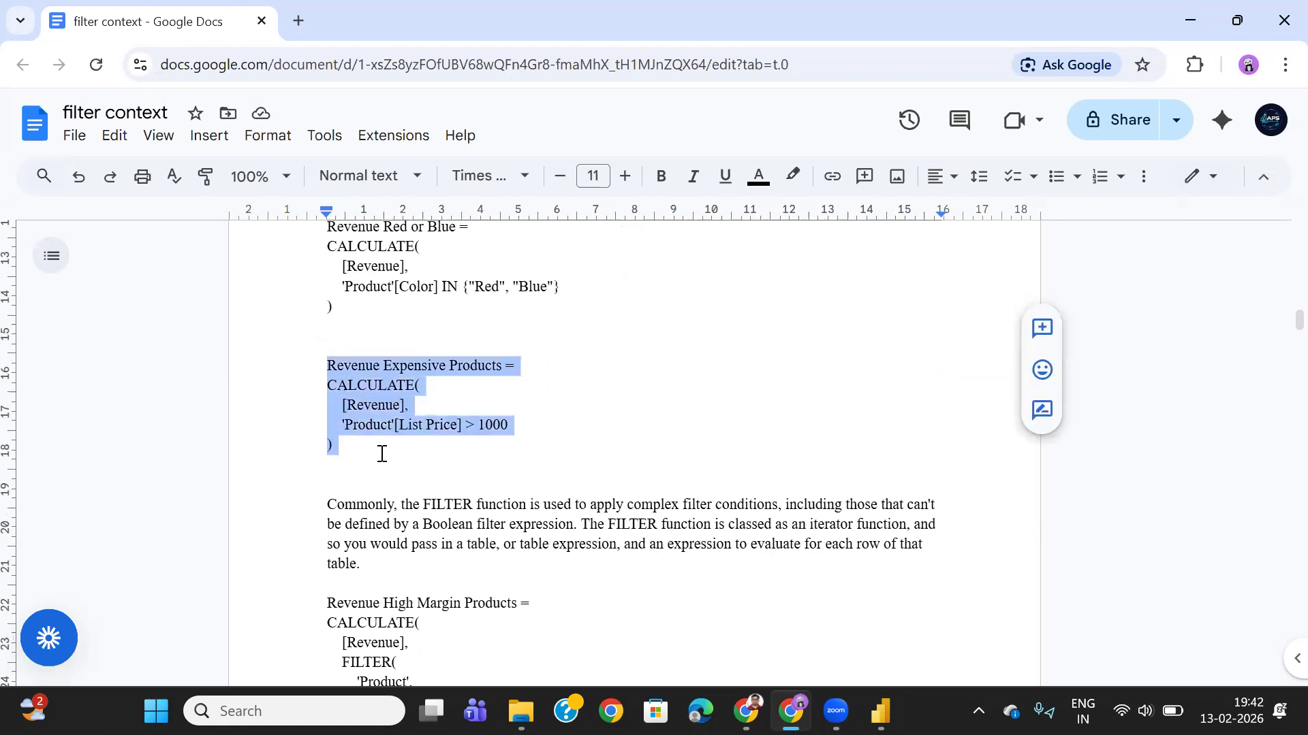
key(alt+Tab)
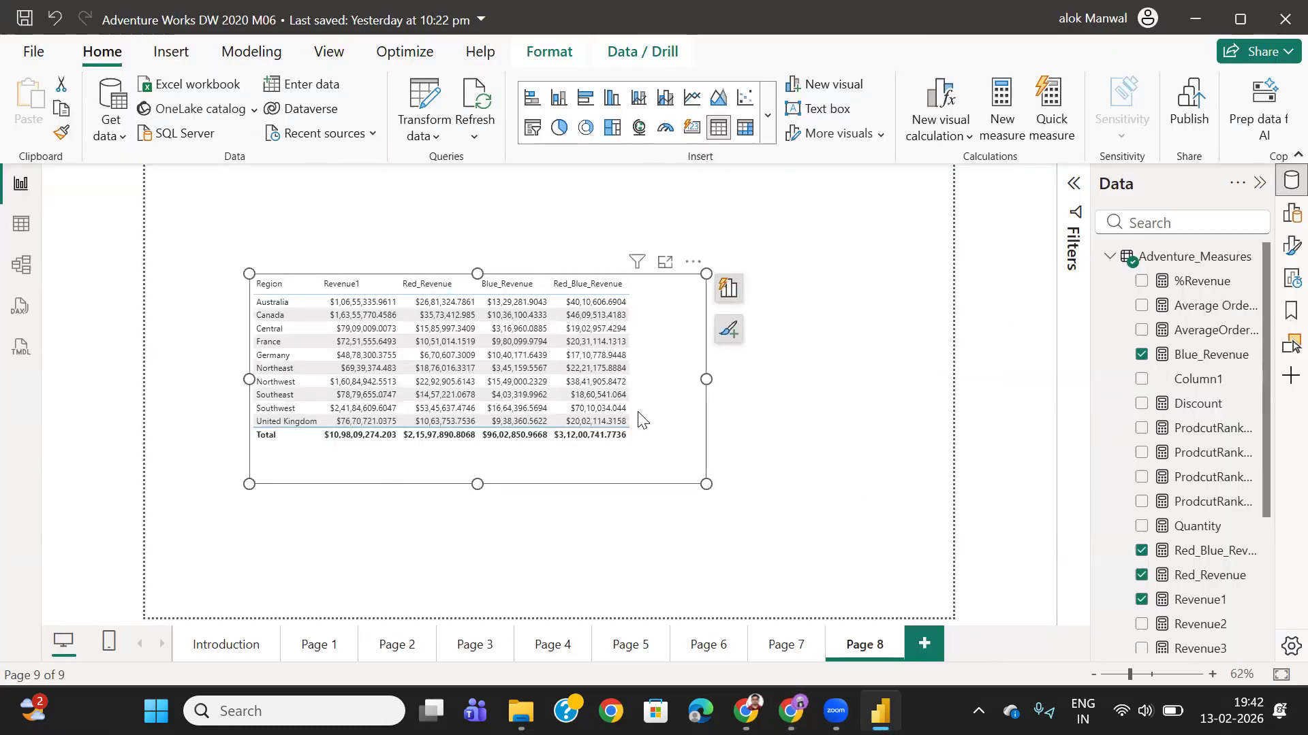
- Move the region table a little lower on the page and widen it slightly
drag(657, 407, 634, 423)
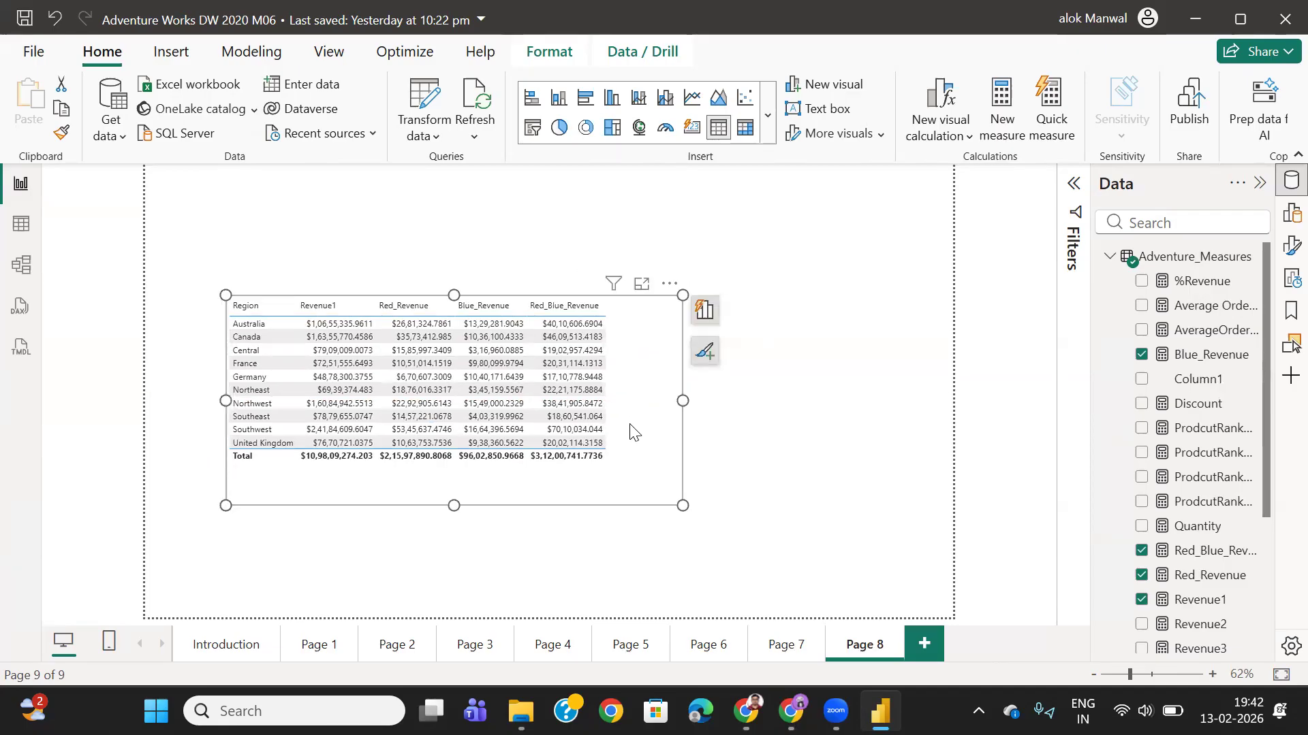
drag(627, 429, 655, 429)
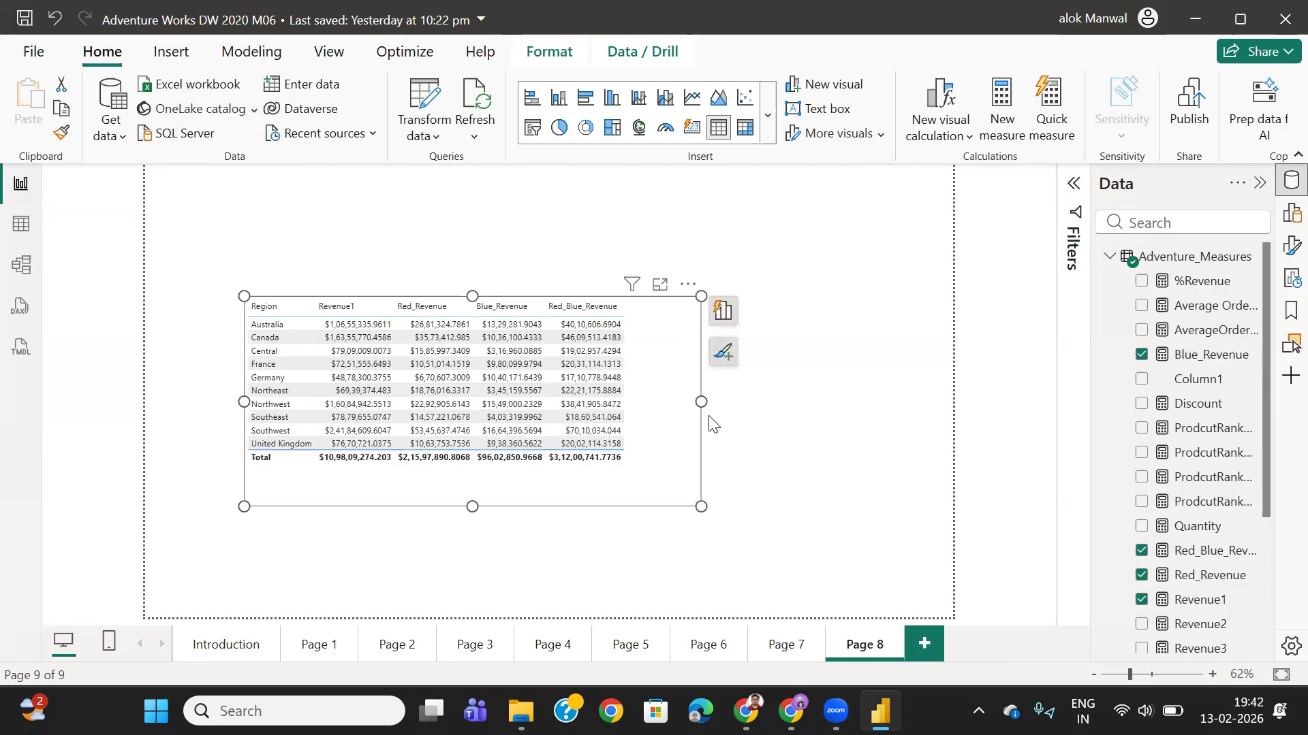
drag(701, 402, 730, 406)
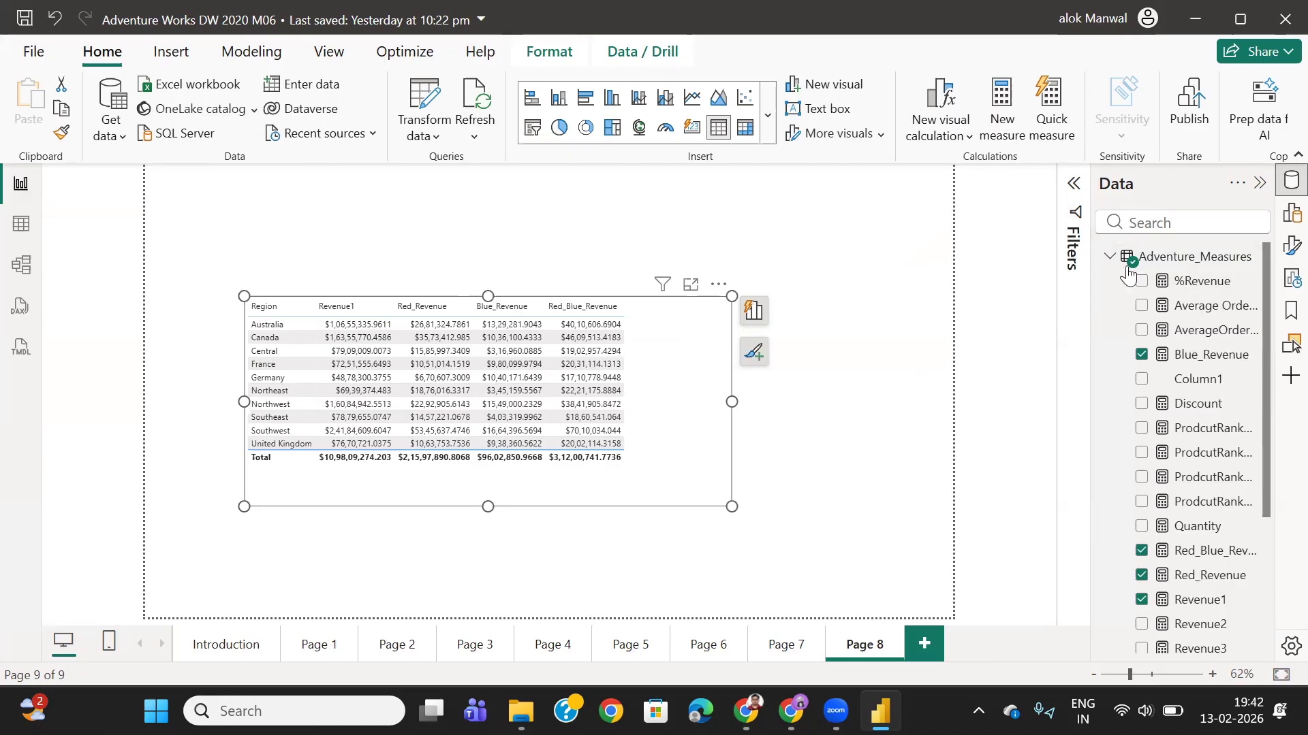
- Recheck the 'Product'[List Price] > 1000 condition in the Google Docs notes and return to Power BI
click(1179, 261)
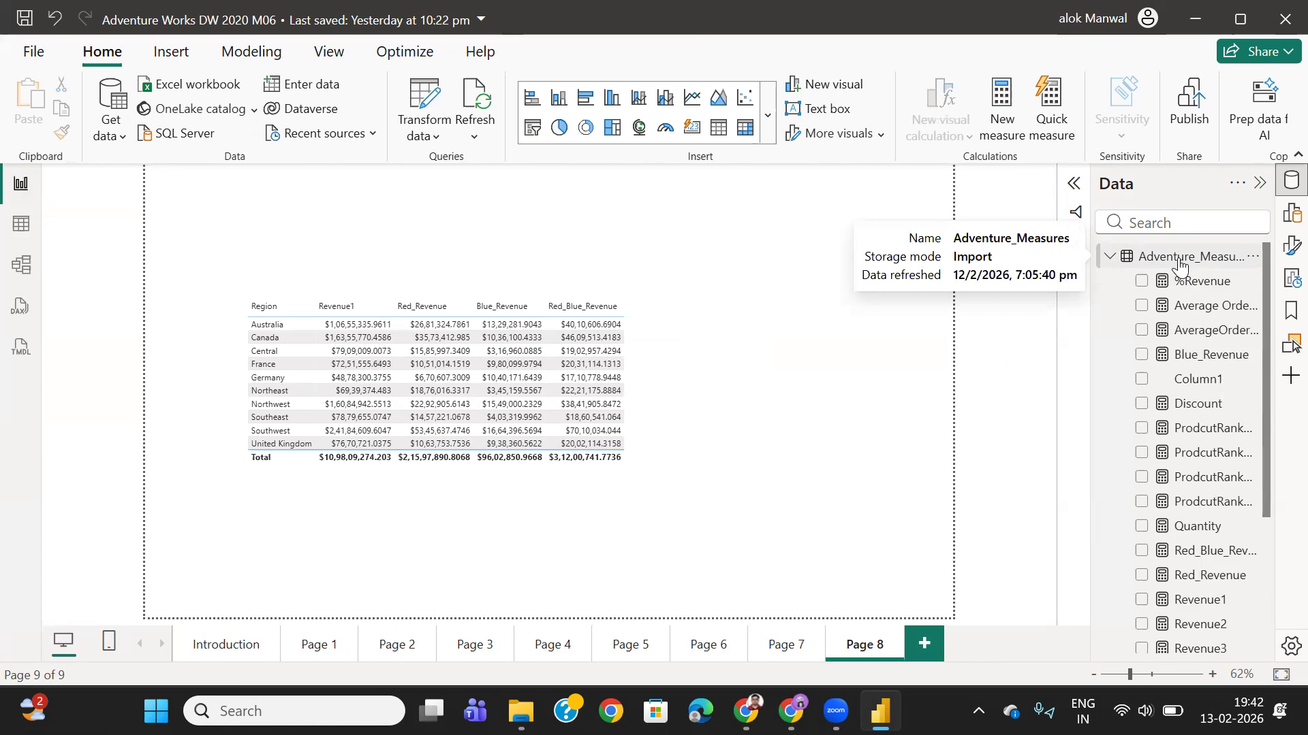
click(790, 711)
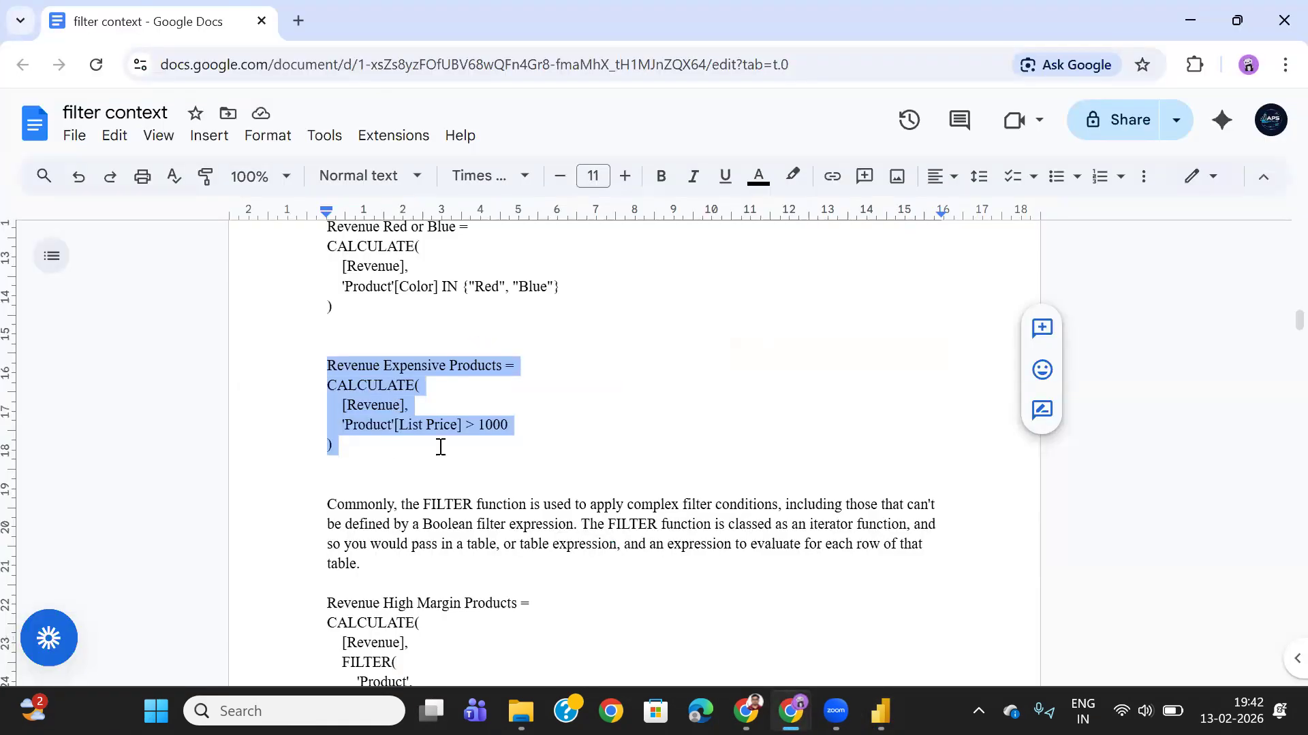
click(1196, 29)
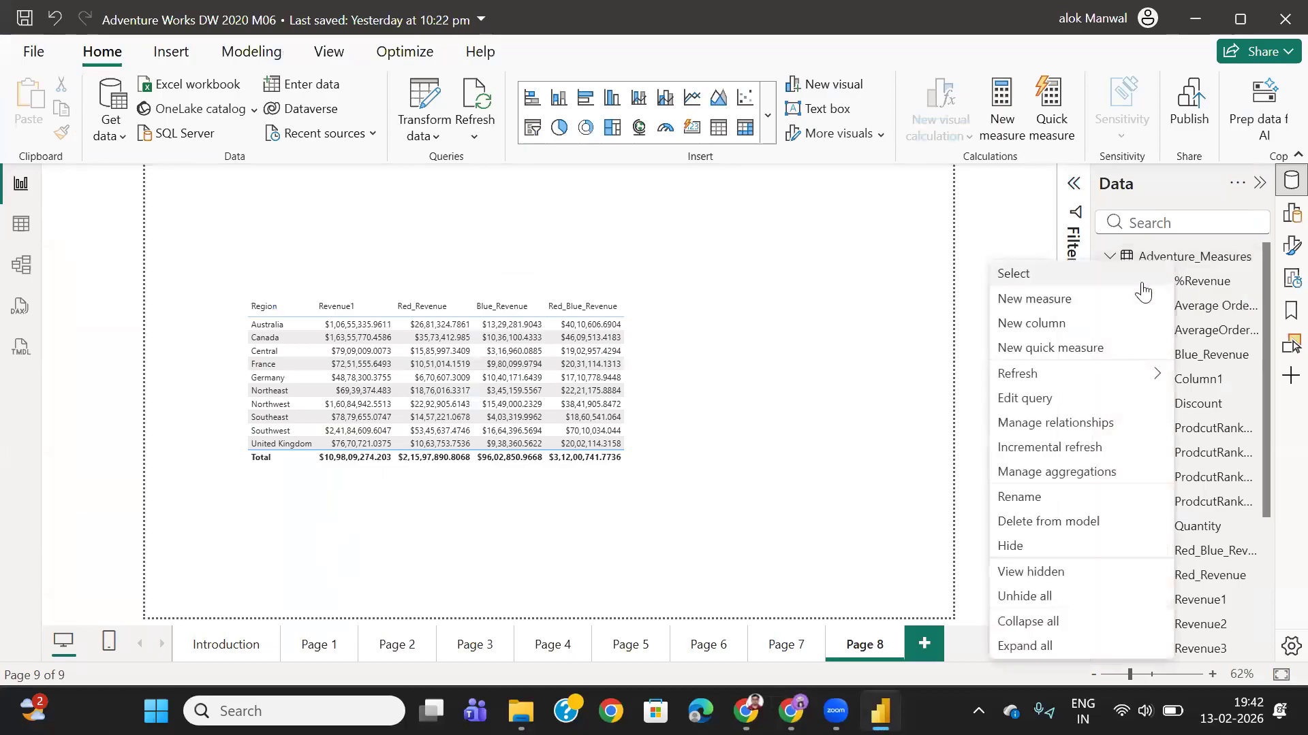
- Show the rows of the Product table in Table view
right_click(1170, 267)
click(21, 224)
click(21, 224)
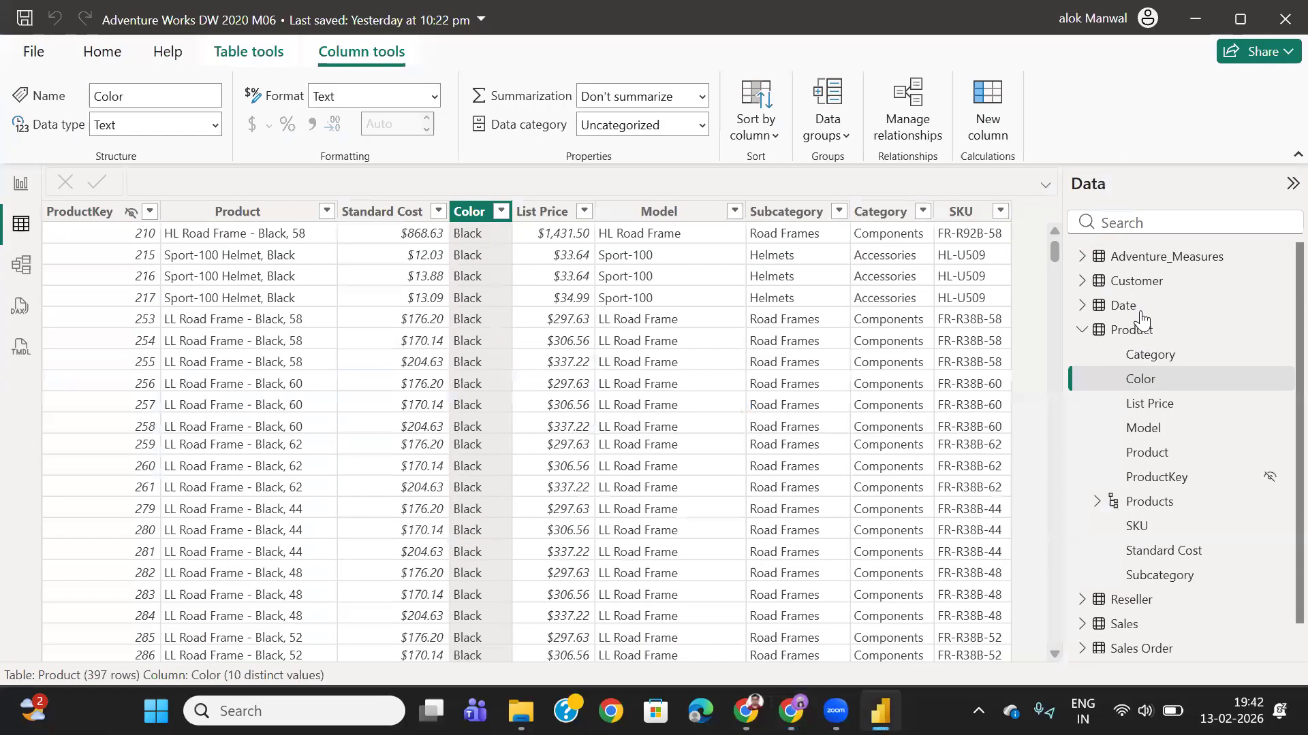
click(1083, 262)
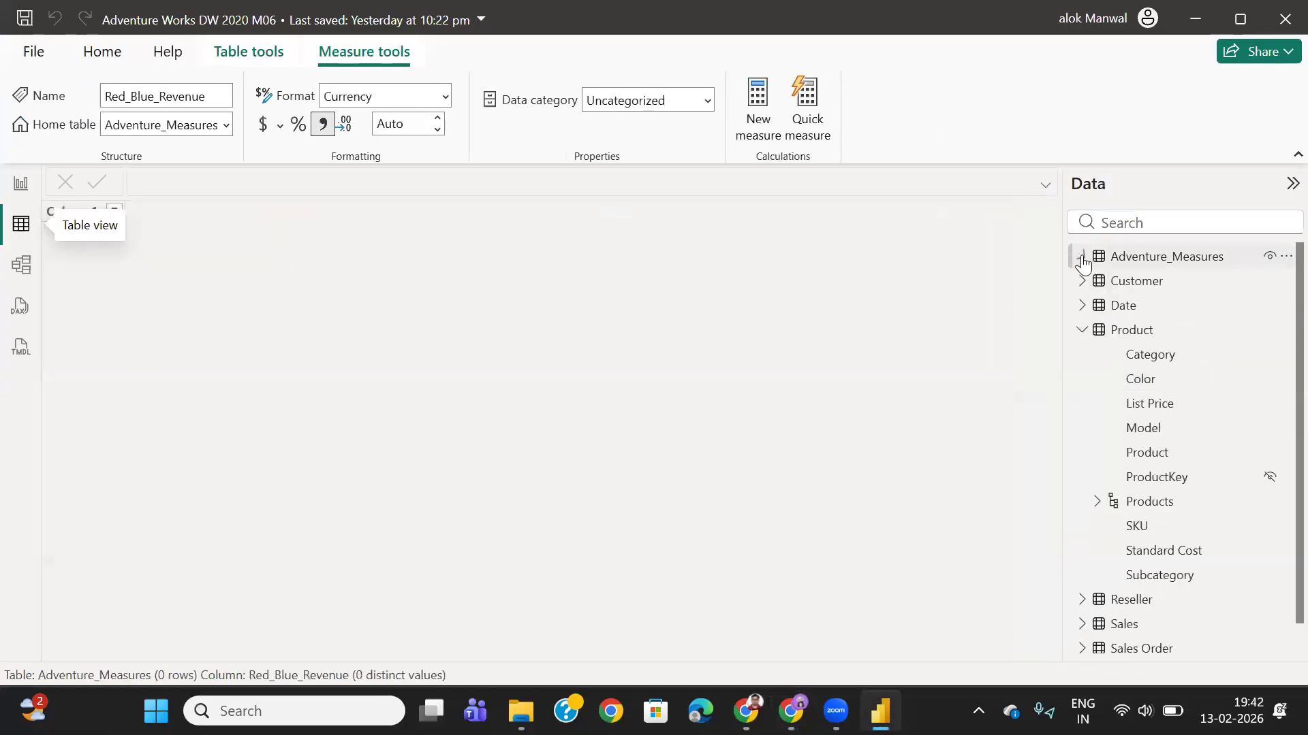
click(1081, 330)
click(1121, 333)
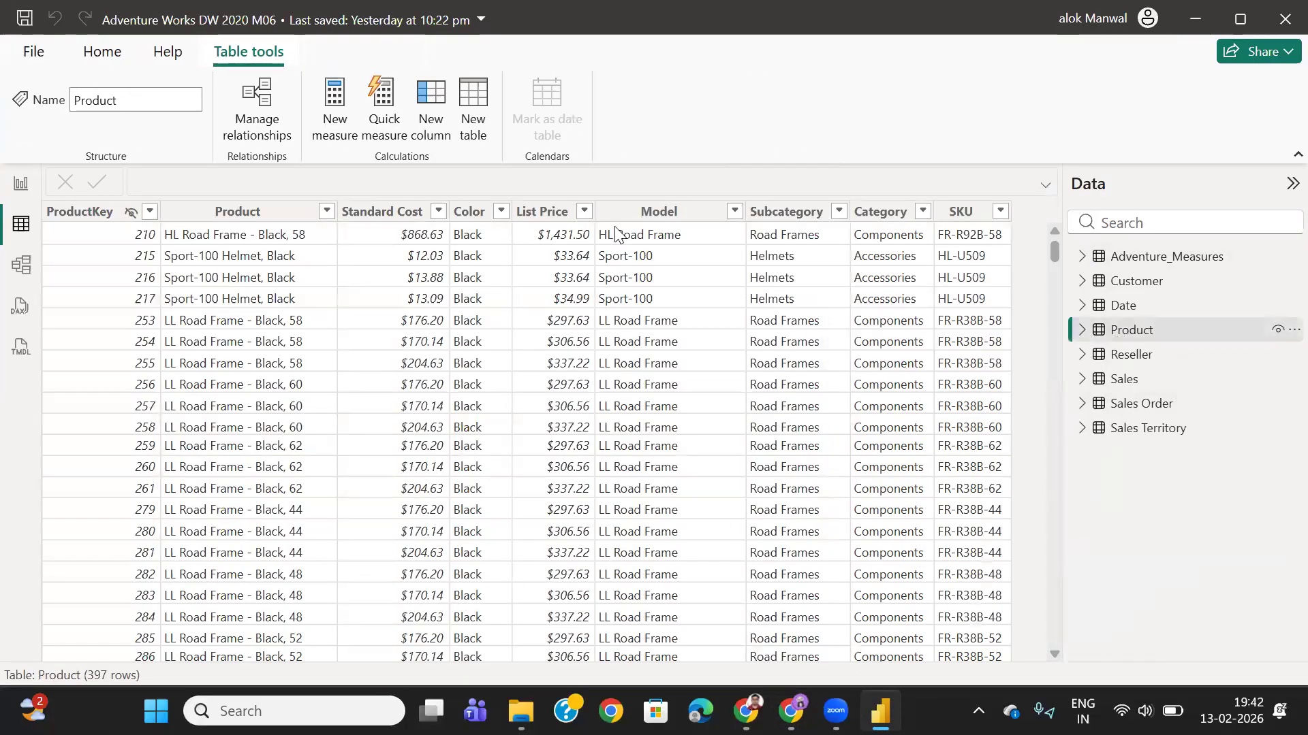
- Examine the range of List Price values in the Product table without applying a filter
click(555, 212)
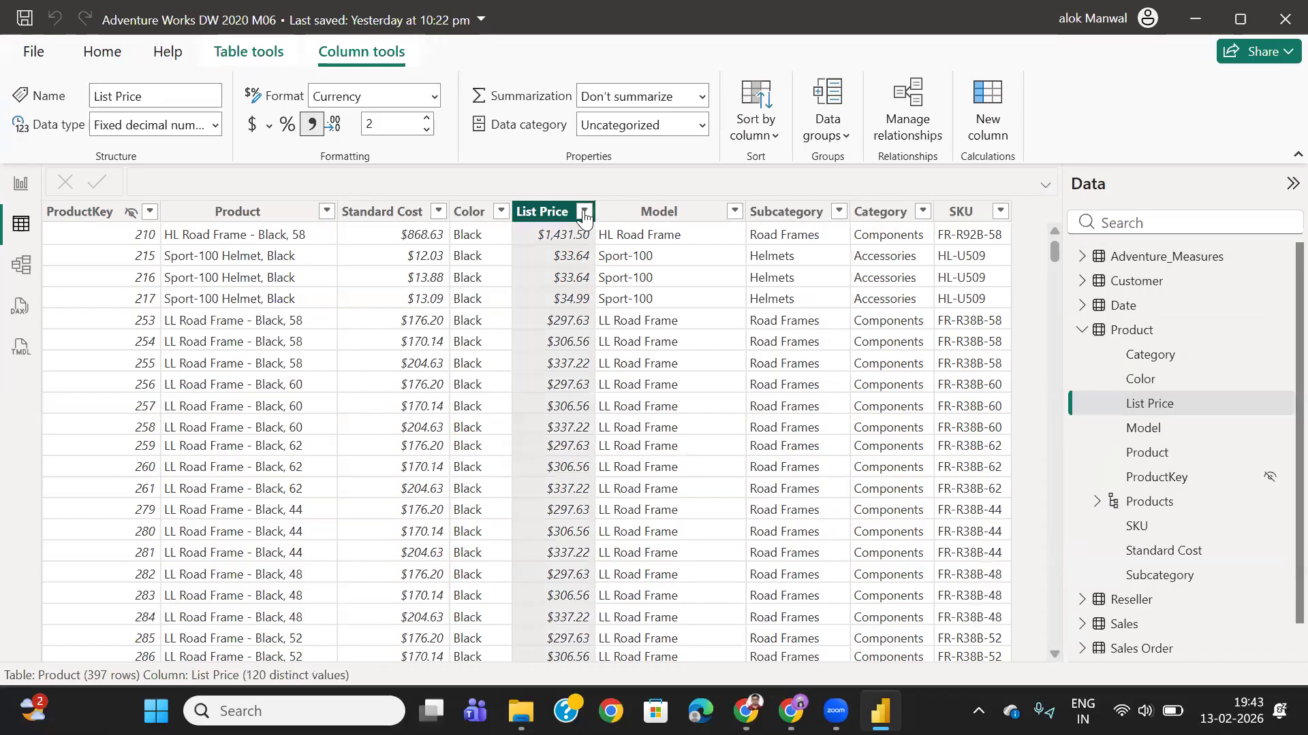
click(583, 212)
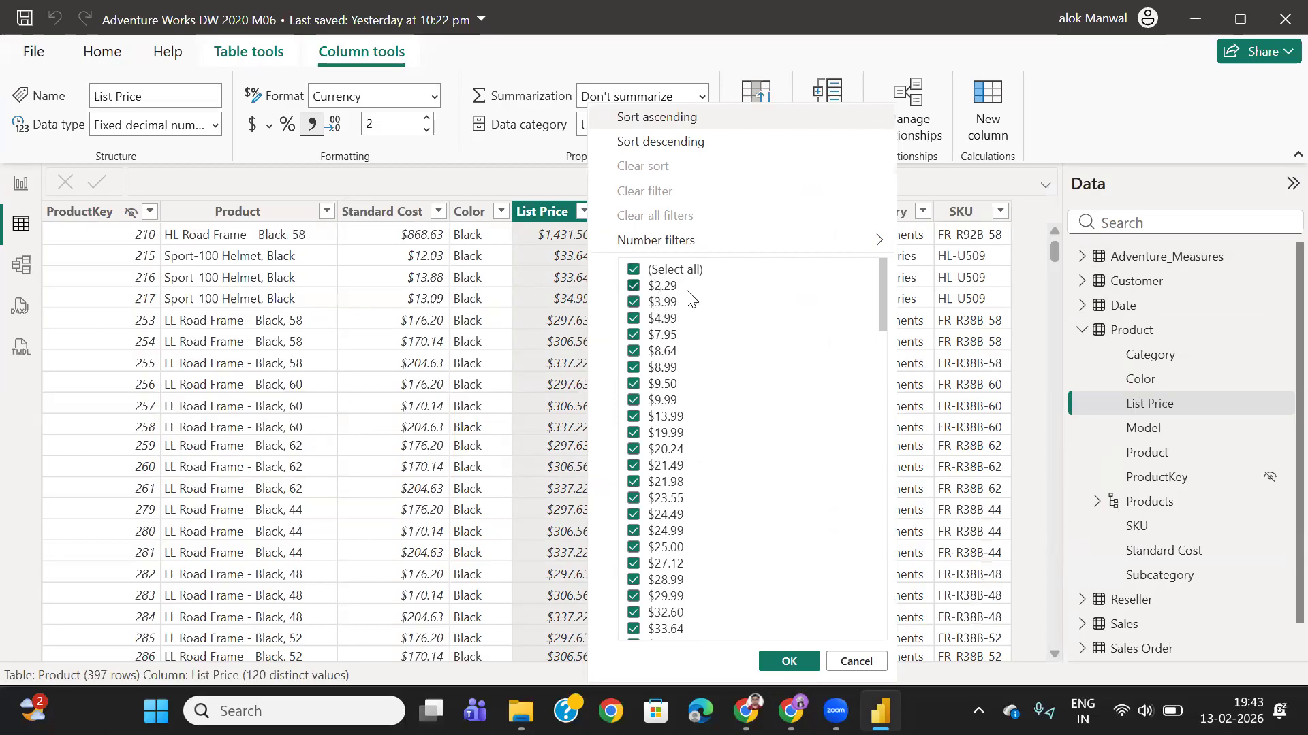
scroll(724, 431, down, 20)
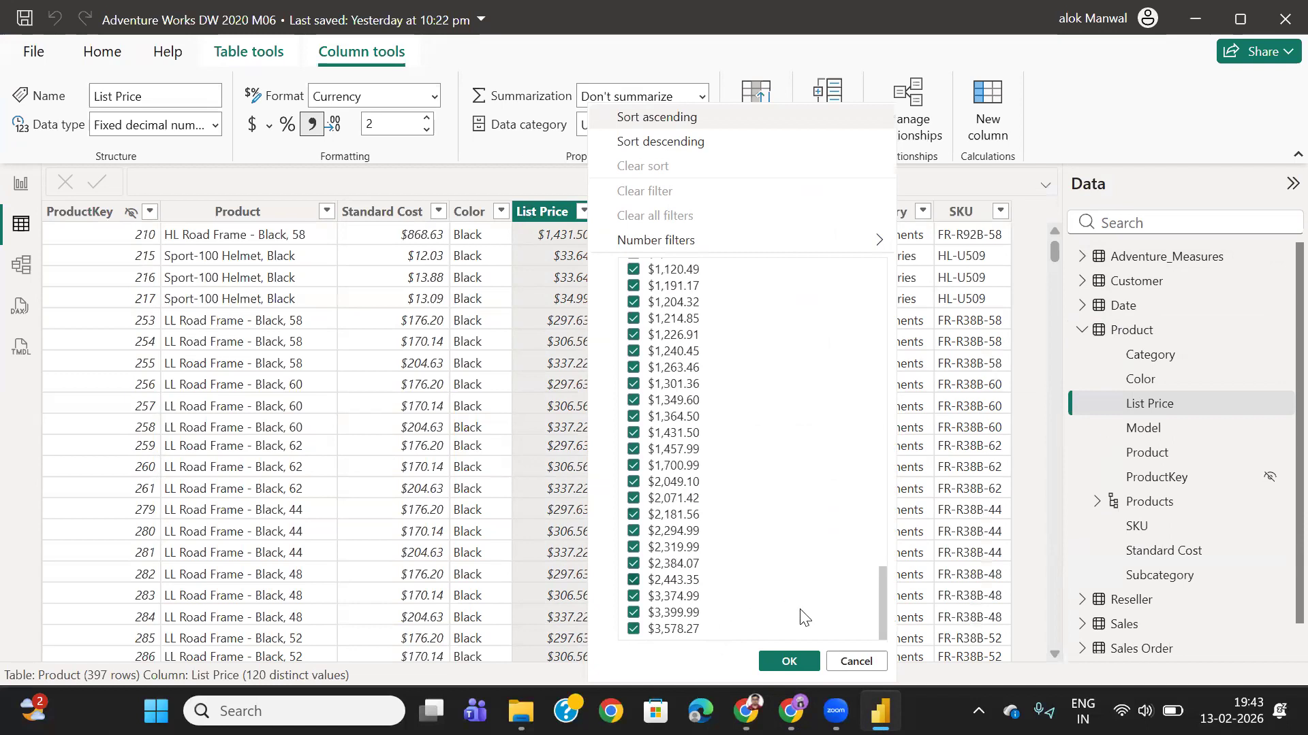
click(851, 660)
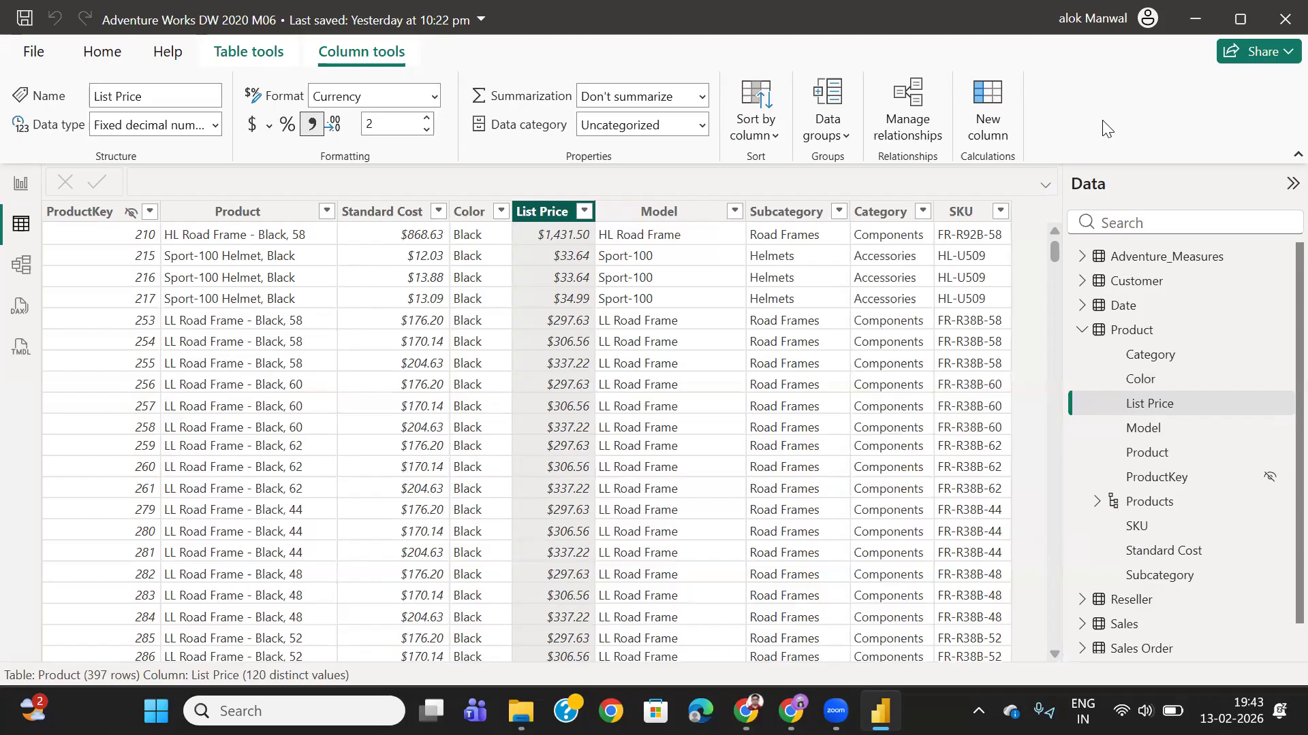
- Return to the report page, collapse Adventure_Measures, and shift the region table toward the page's left edge
click(1082, 330)
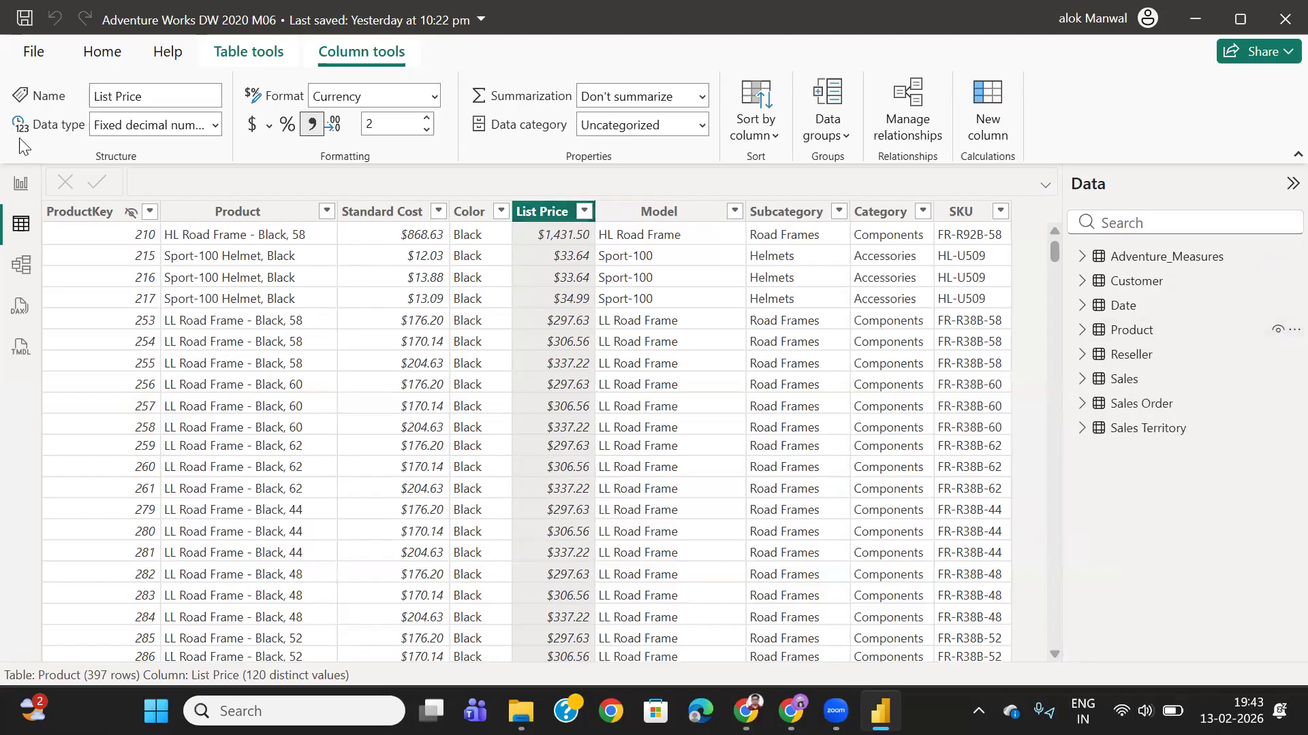
click(19, 183)
drag(658, 351, 642, 350)
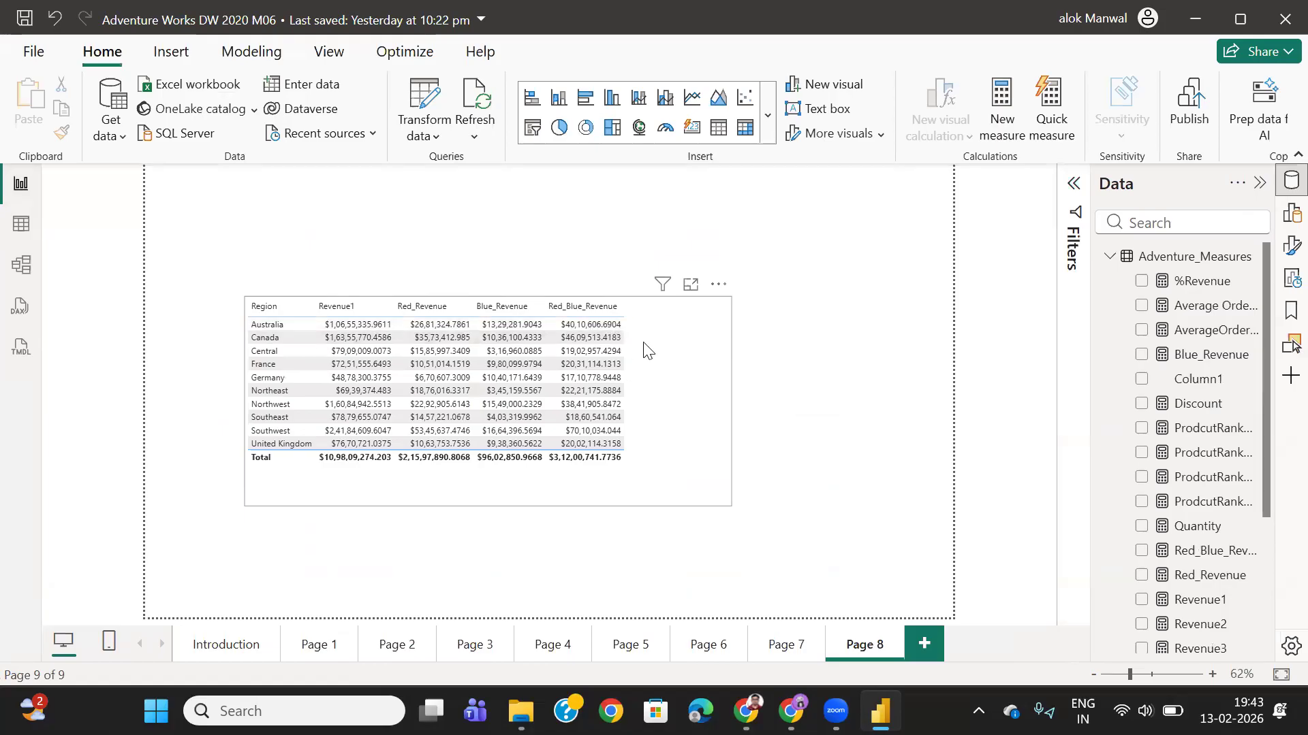
click(1108, 259)
drag(678, 402, 643, 391)
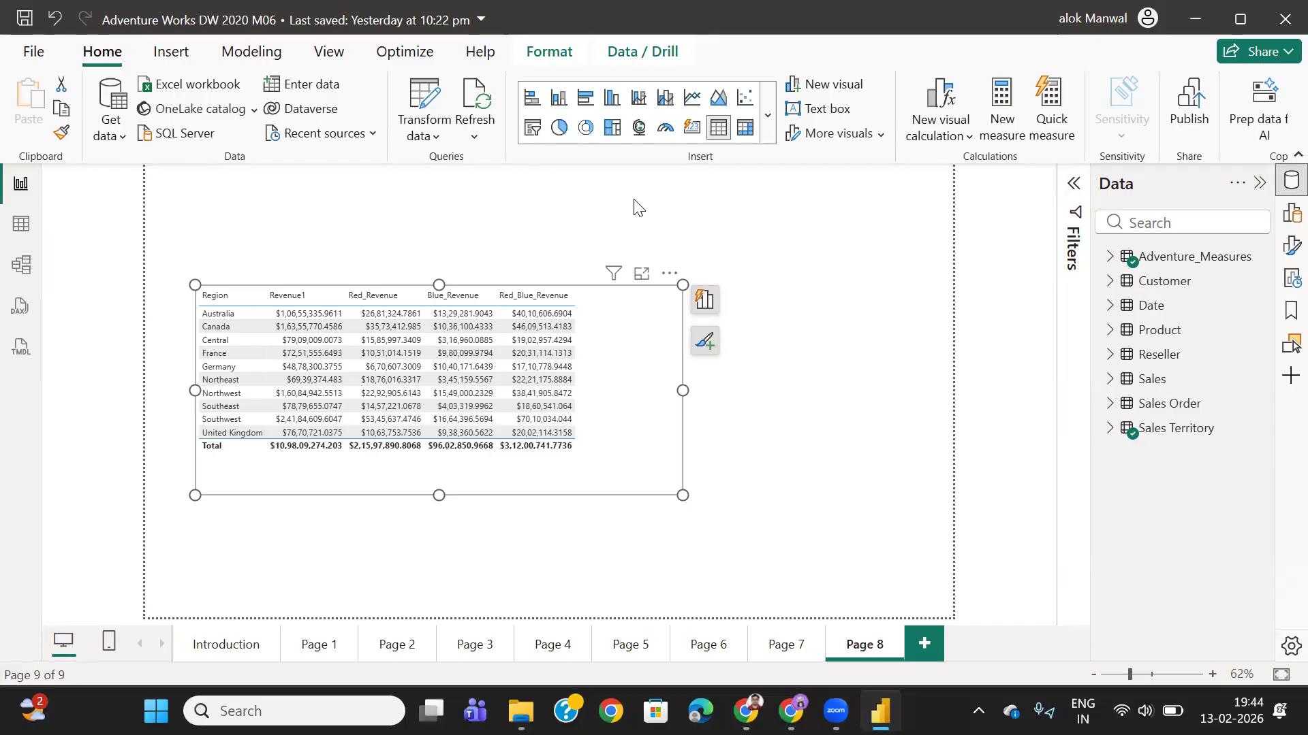
- Create a new measure named ExpensiveProductRevenue in the Adventure_Measures table
right_click(1154, 263)
click(1054, 306)
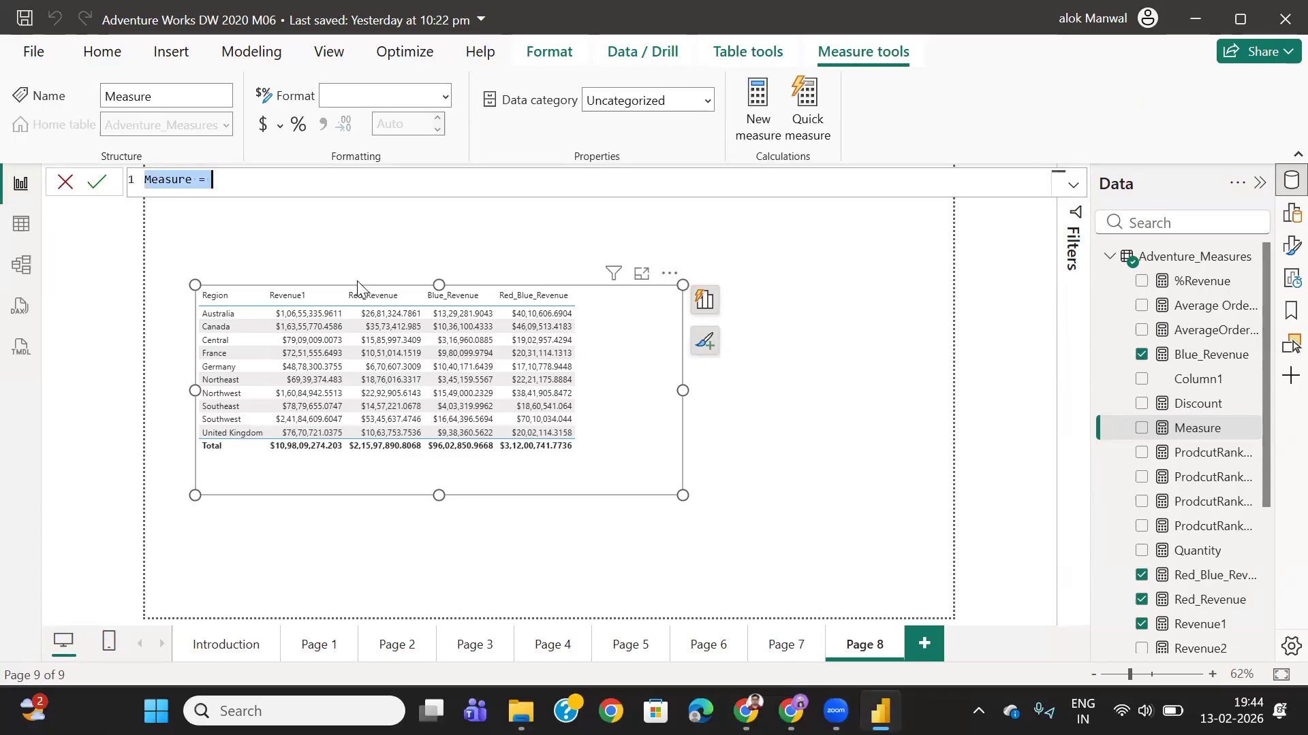
text(E)
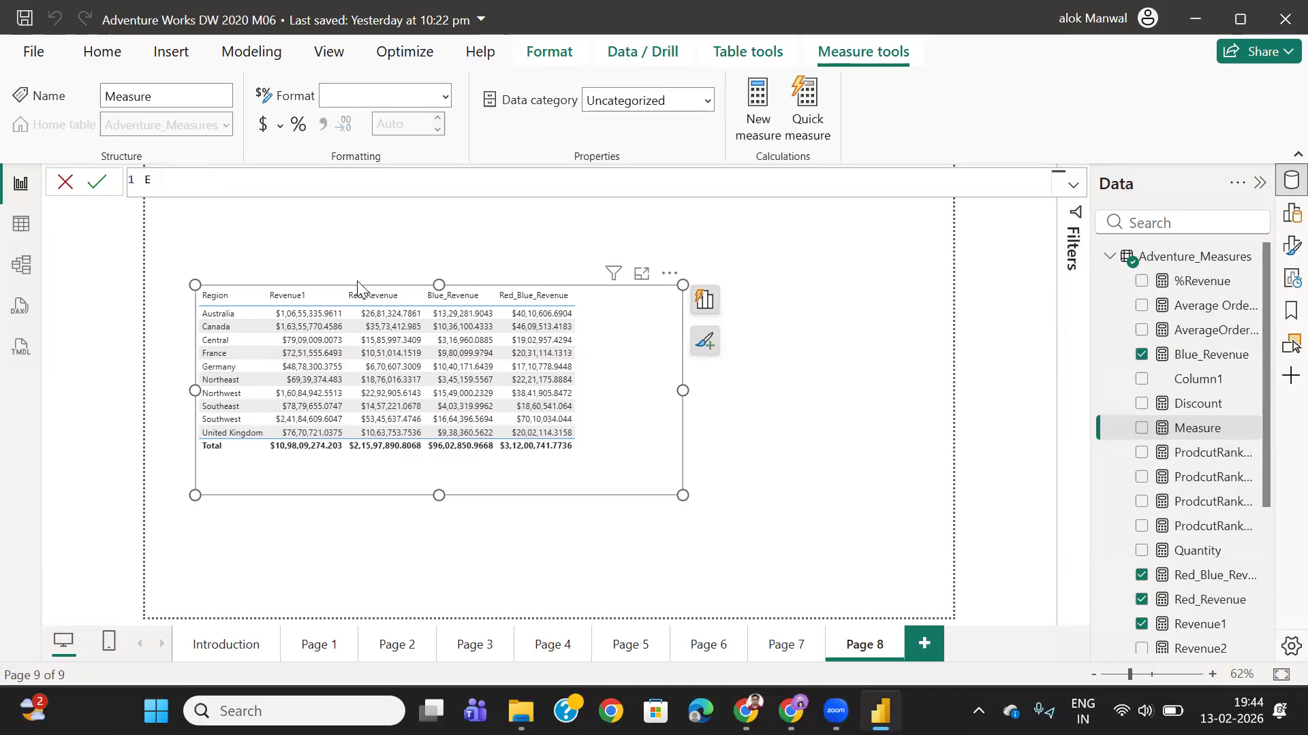
text(xpensit)
key(BackSpace)
text(veProductRevenue =)
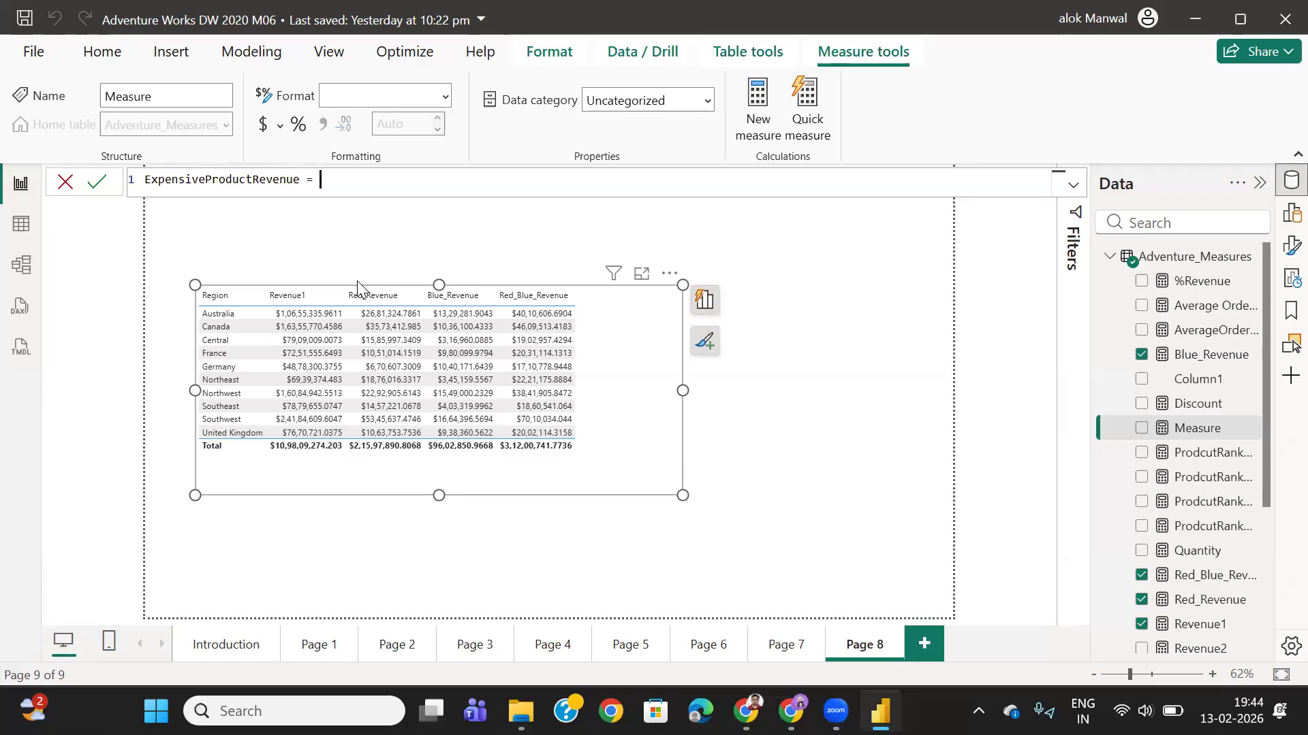
- Begin the measure's formula with a CALCULATE function on its own line, using [Revenue1] as the expression
key(shift+Return)
text(ca)
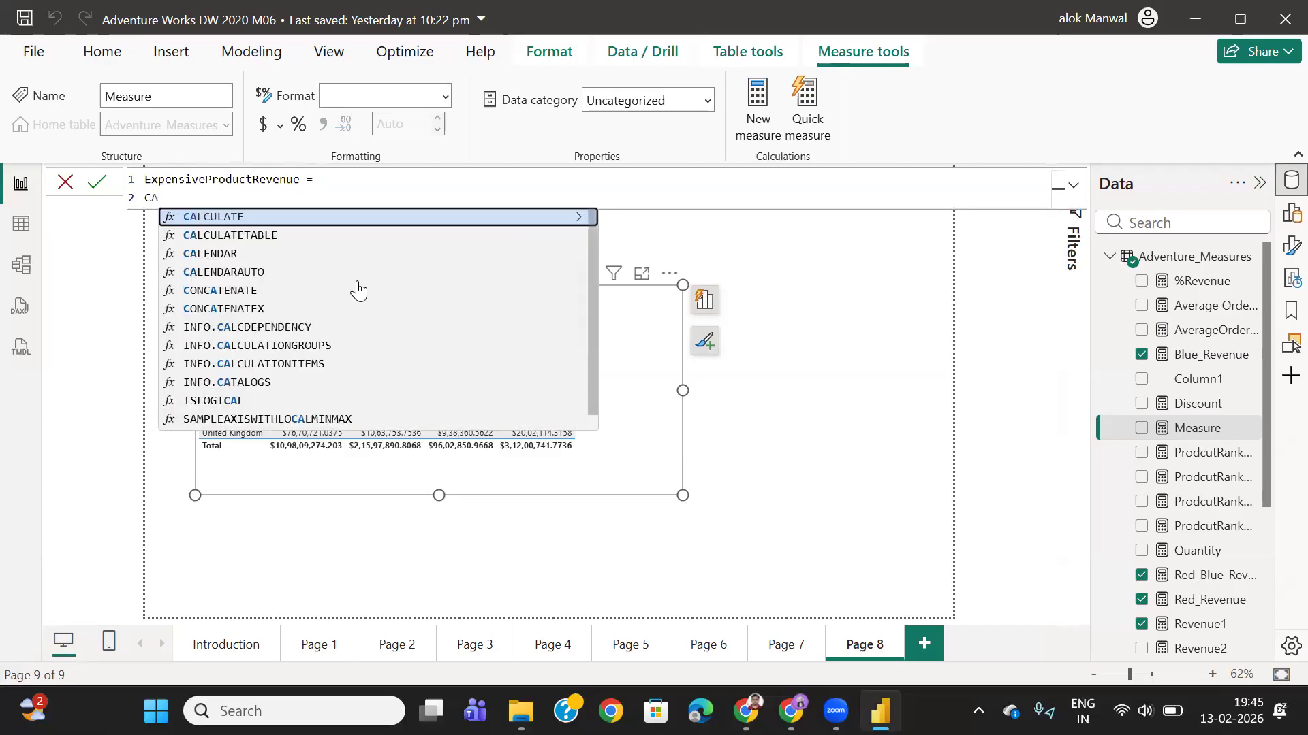
key(Tab)
key(shift+Return)
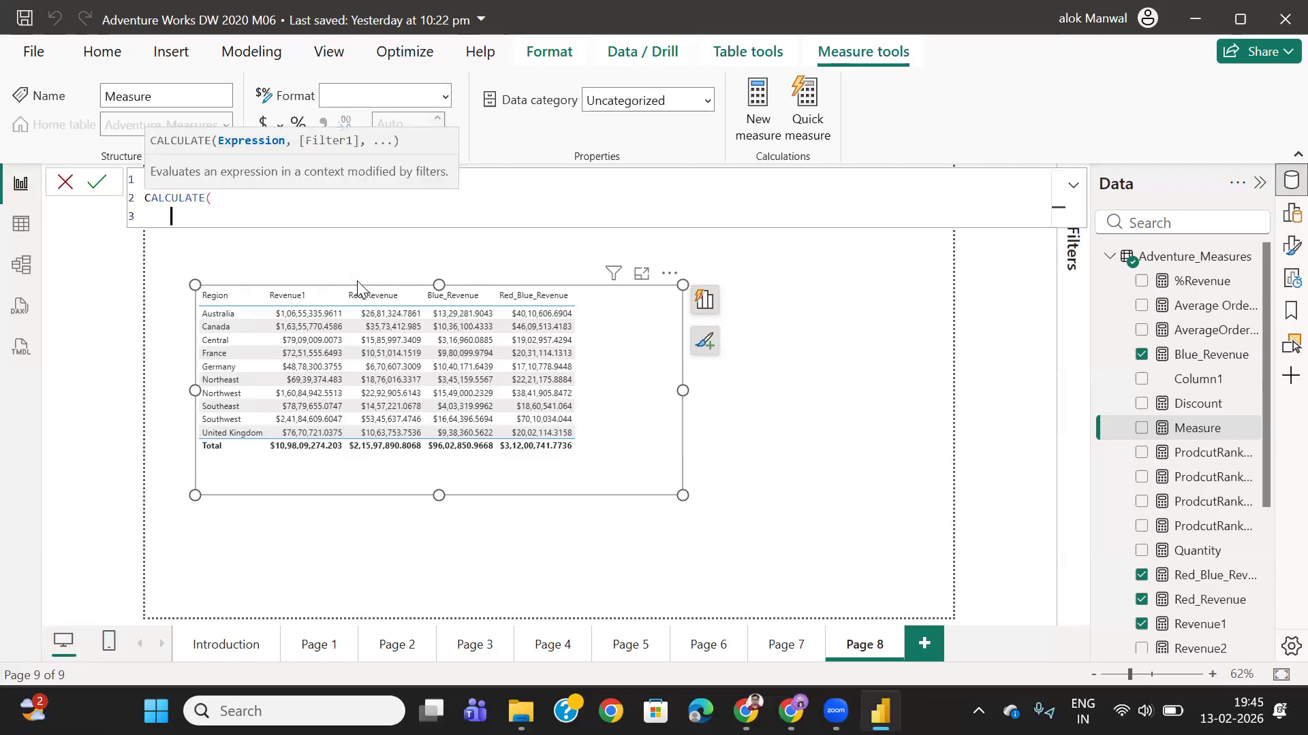
text(Re)
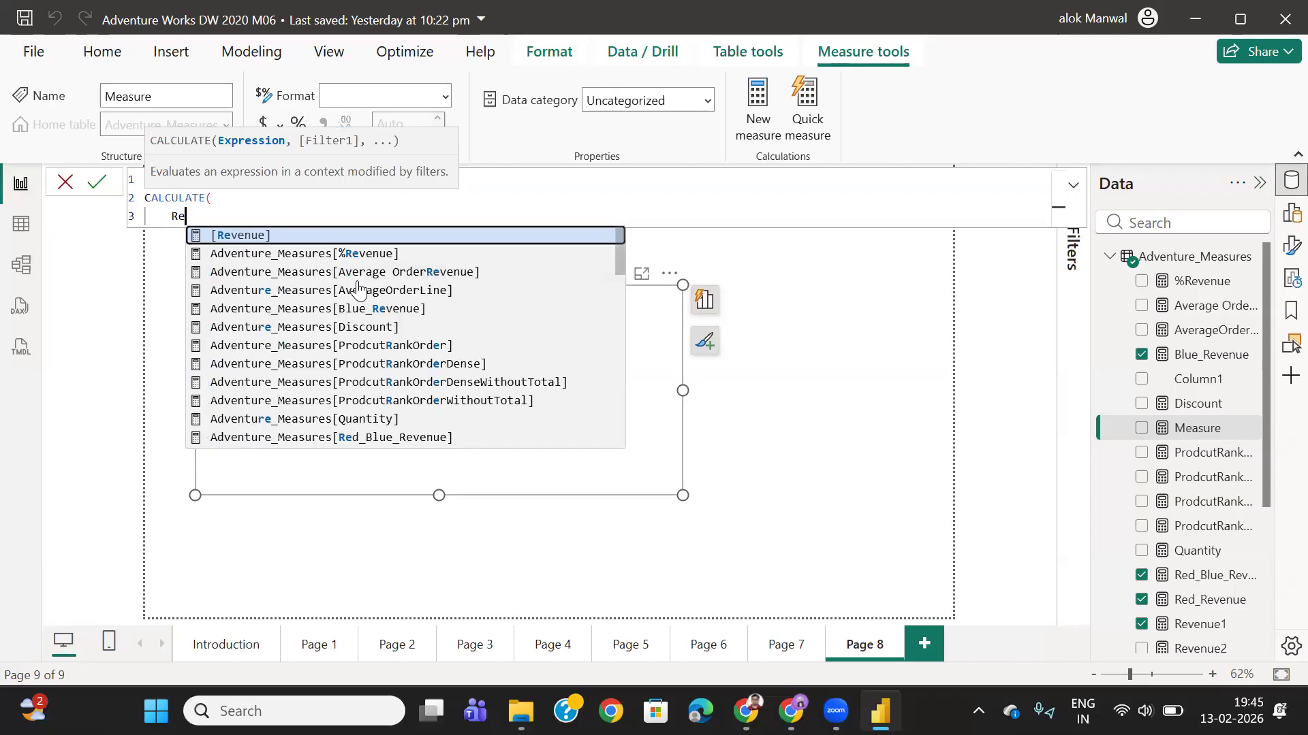
text(ve)
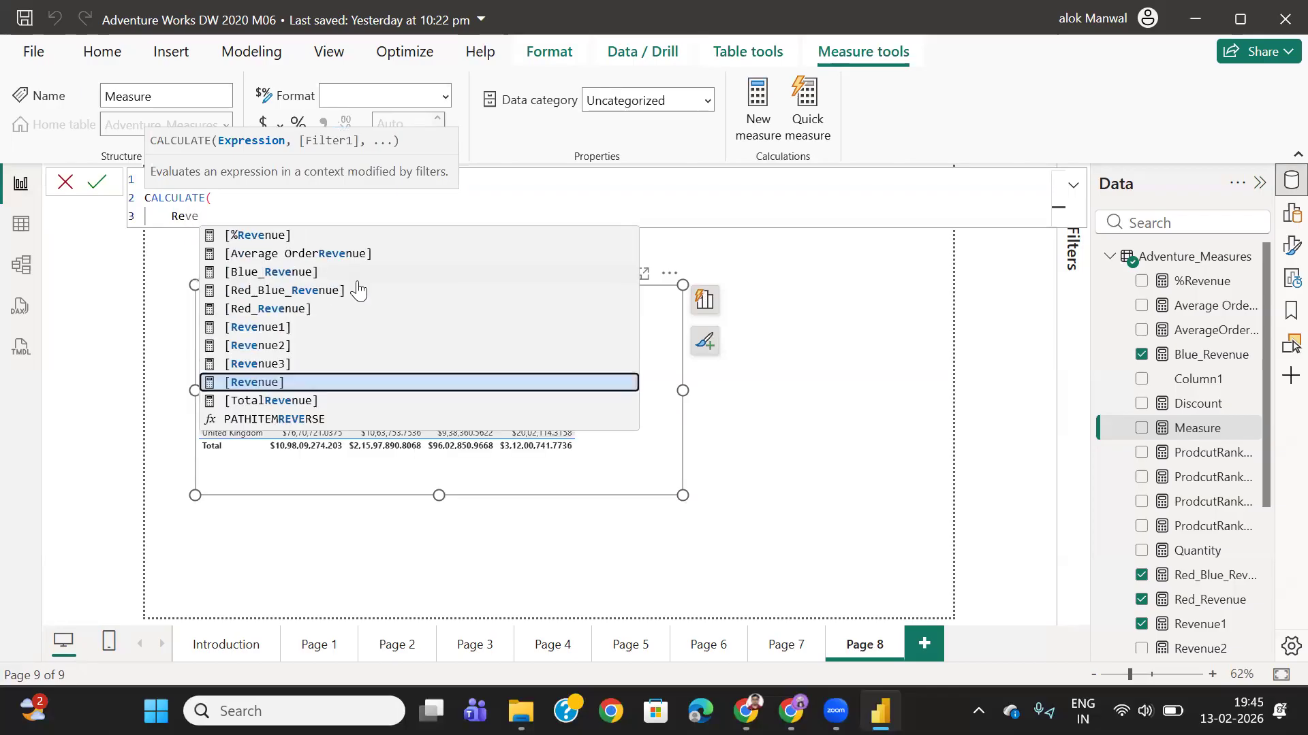
click(284, 329)
text(,)
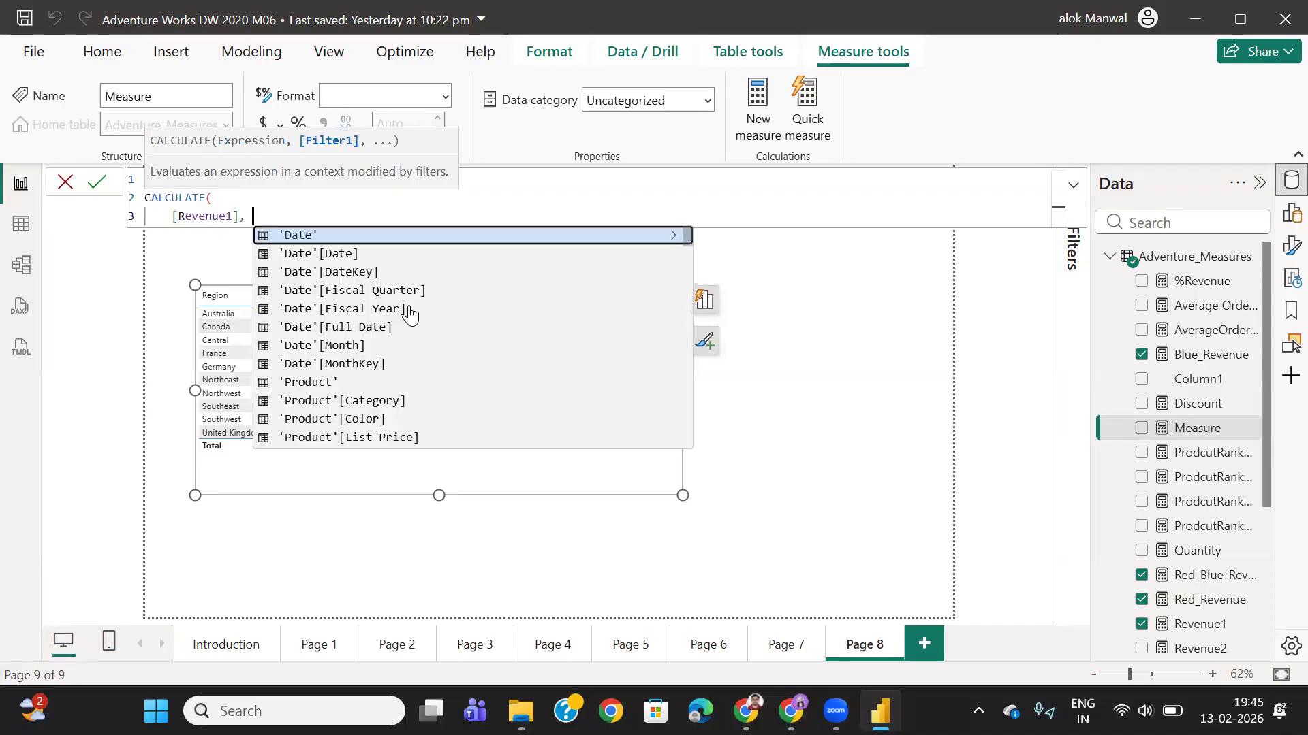
key(shift+Return)
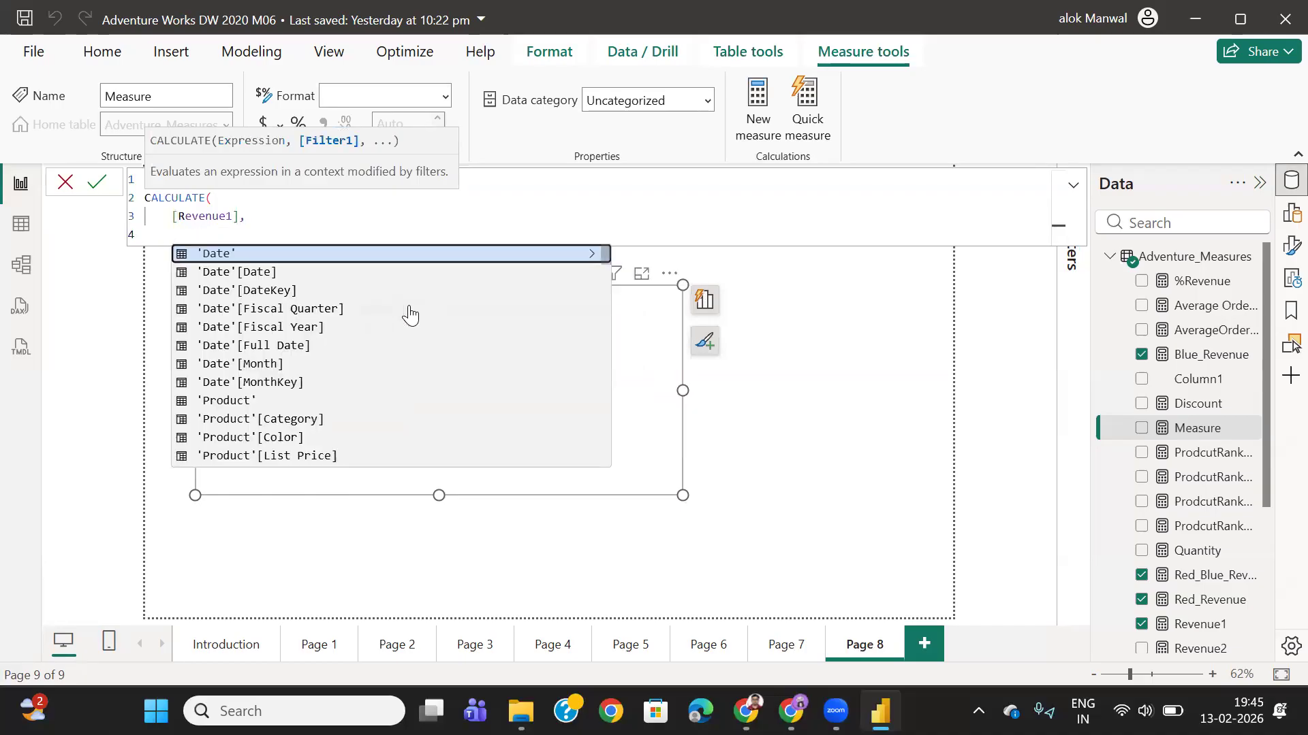
- Add the filter 'Product'[List Price] > 1000, close the CALCULATE function and commit the measure
text(list)
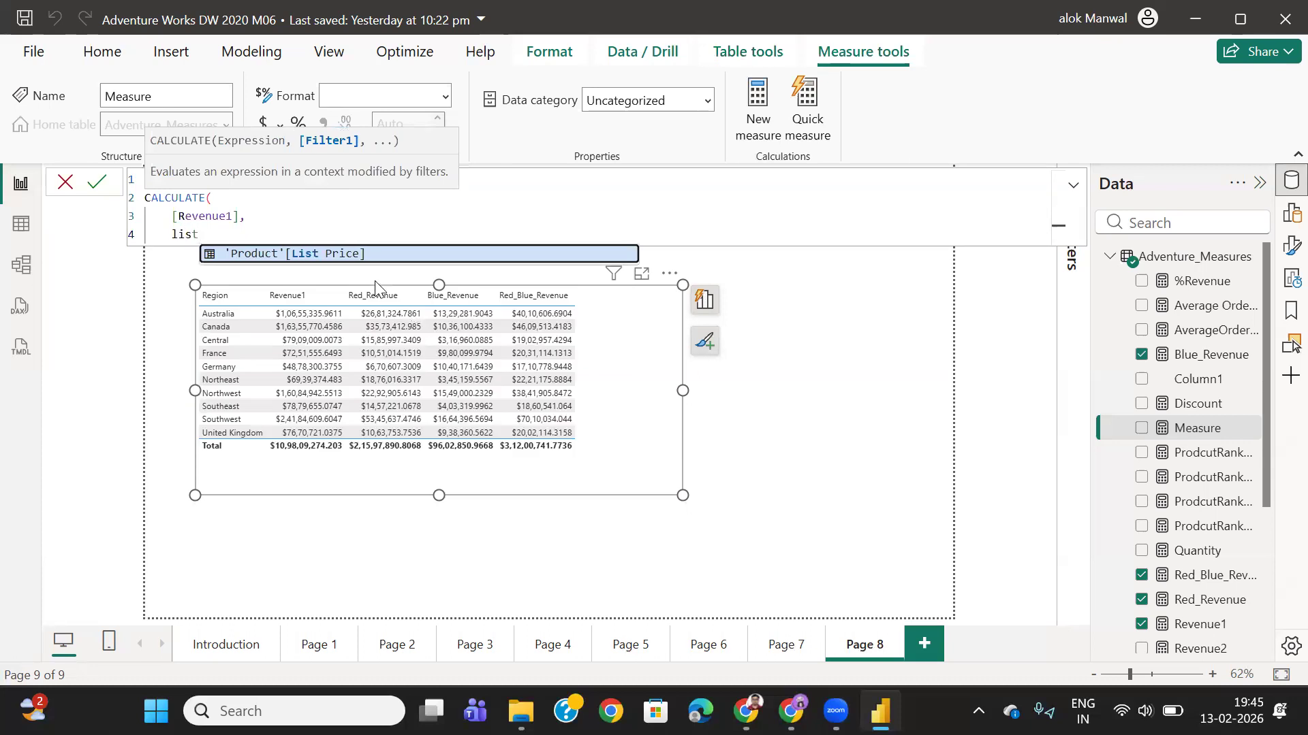
key(Tab)
text(> 1000)
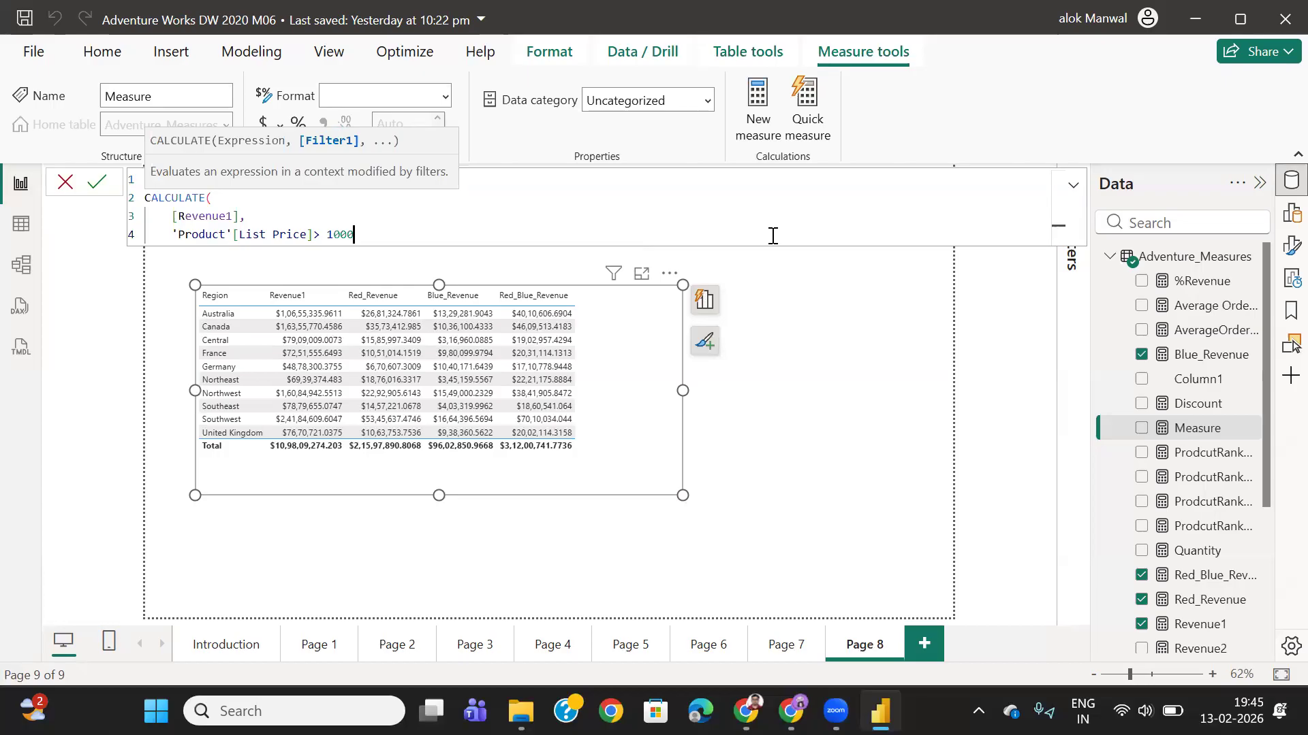
key(Return)
text())
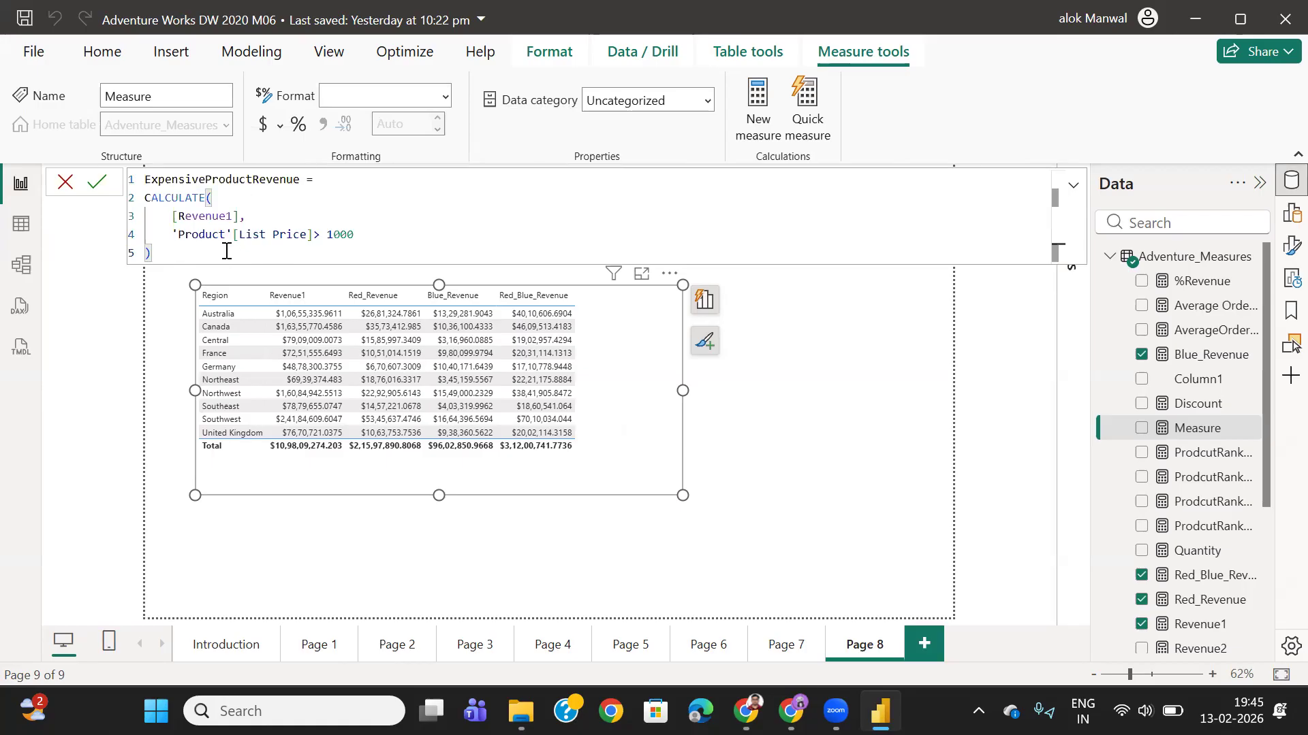
key(Return)
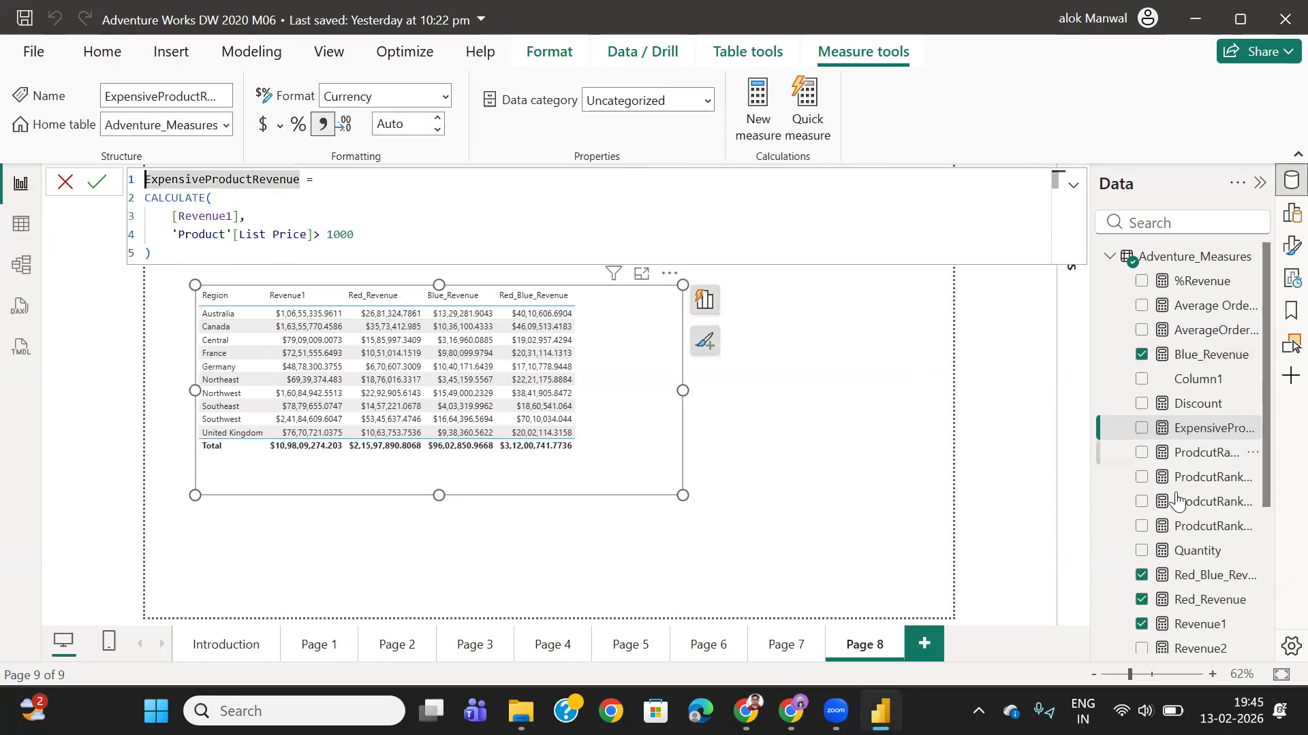
- Add ExpensiveProductRevenue to the region table and format the measure as dollar currency
click(1142, 429)
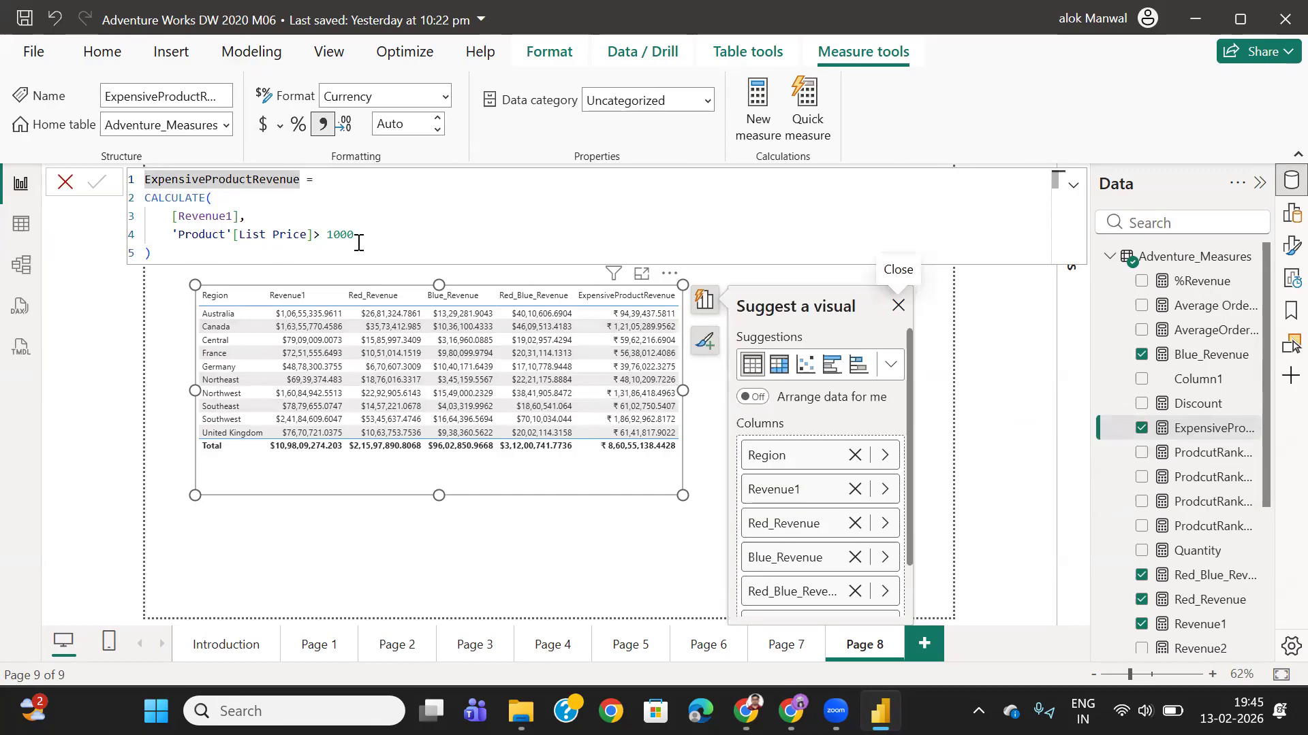
click(322, 254)
click(263, 125)
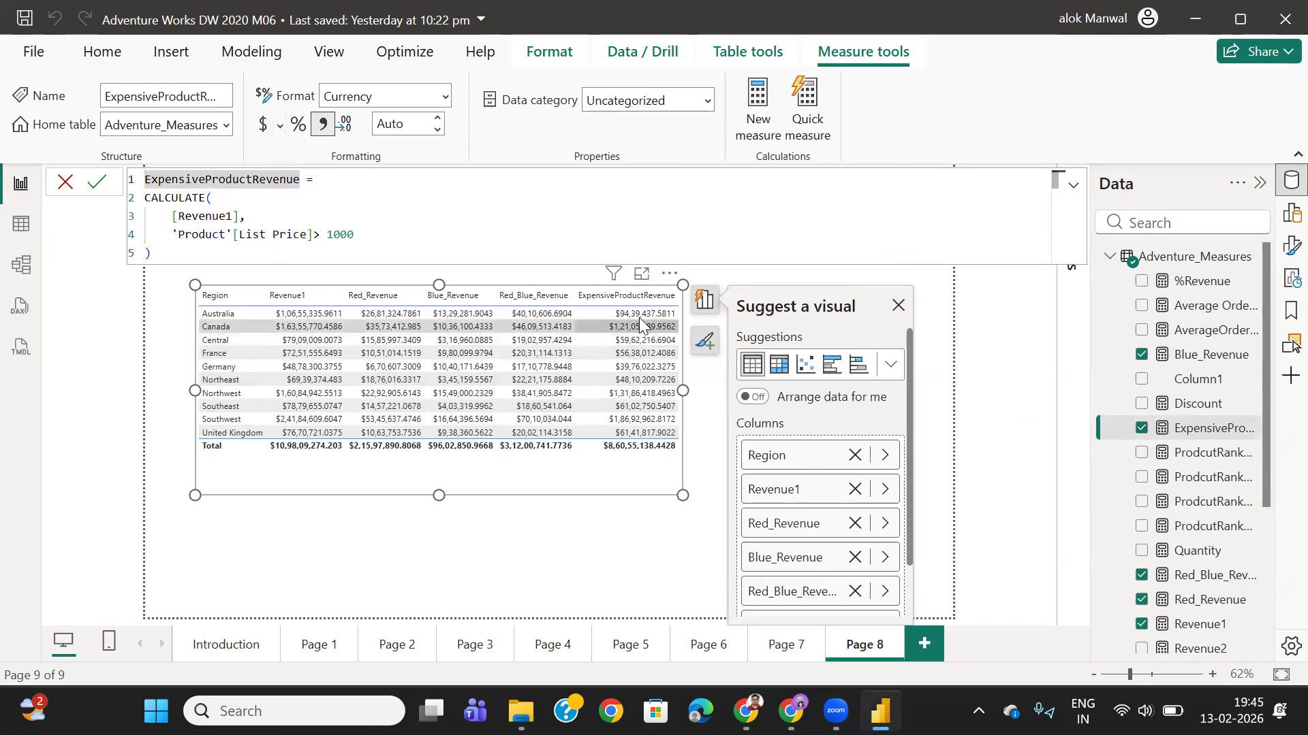
- Shrink the region table slightly and move it to the upper-left corner of the report page
drag(678, 492, 674, 484)
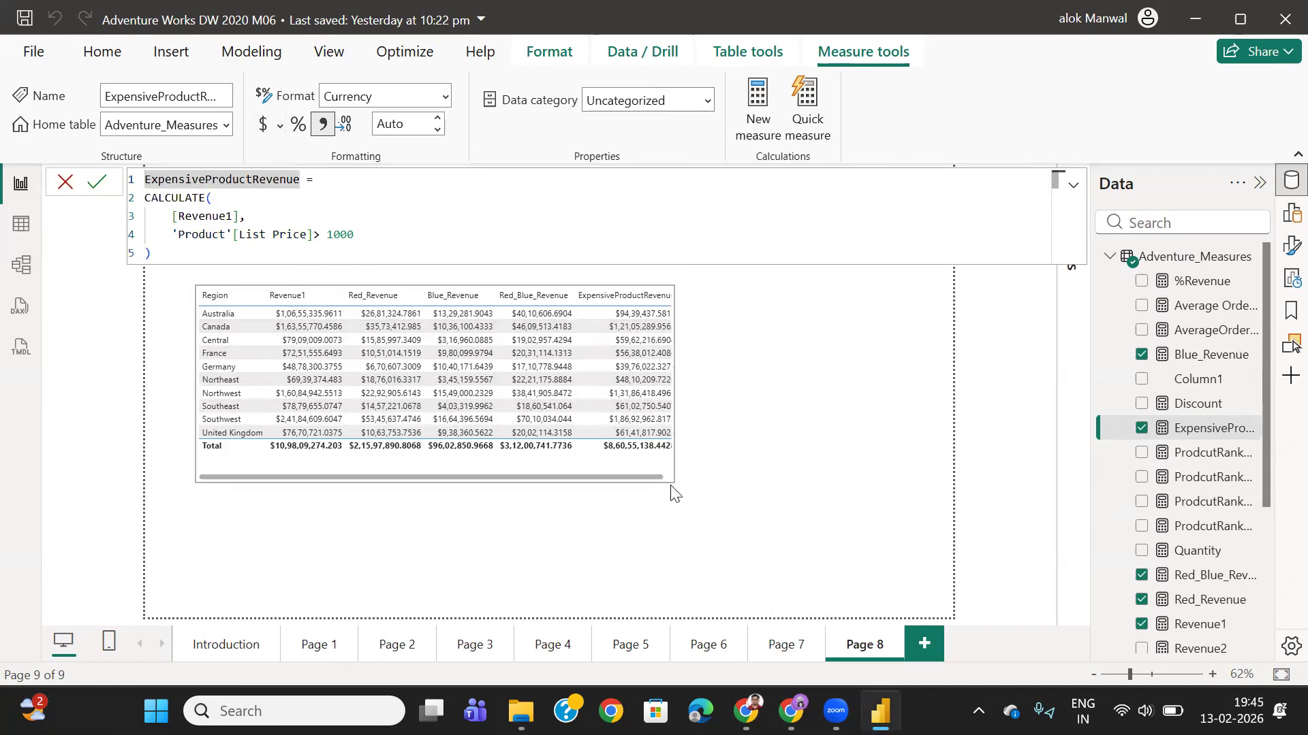
click(158, 314)
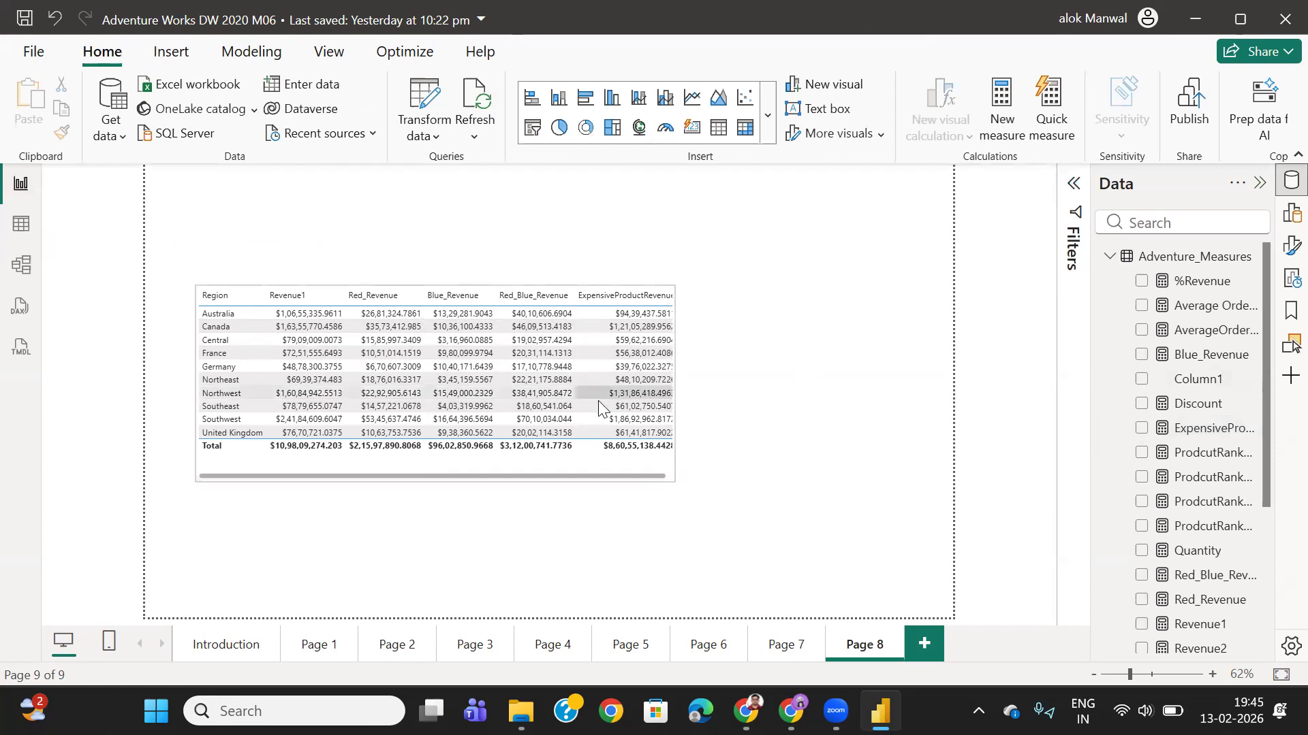
drag(609, 472, 557, 371)
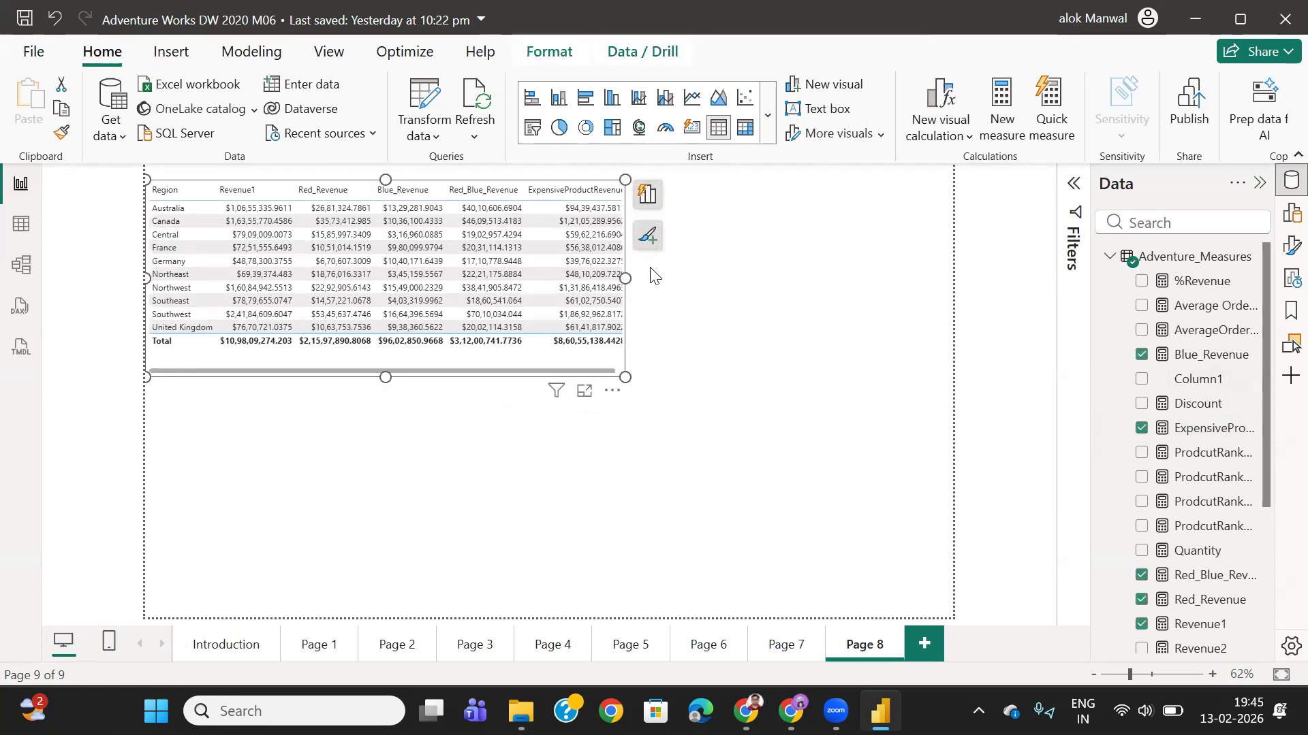
click(564, 486)
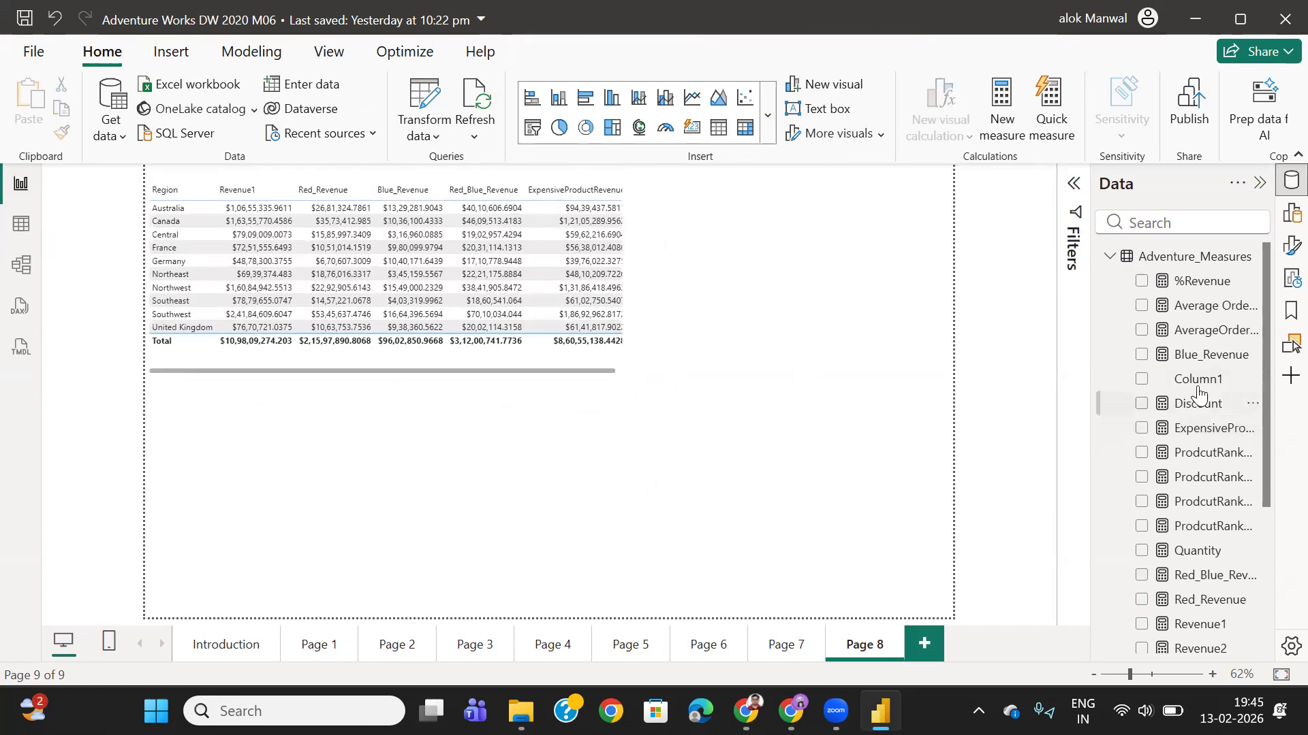
- Insert a new table visual below the region table and fill it with the Product field from the Product table
click(1110, 256)
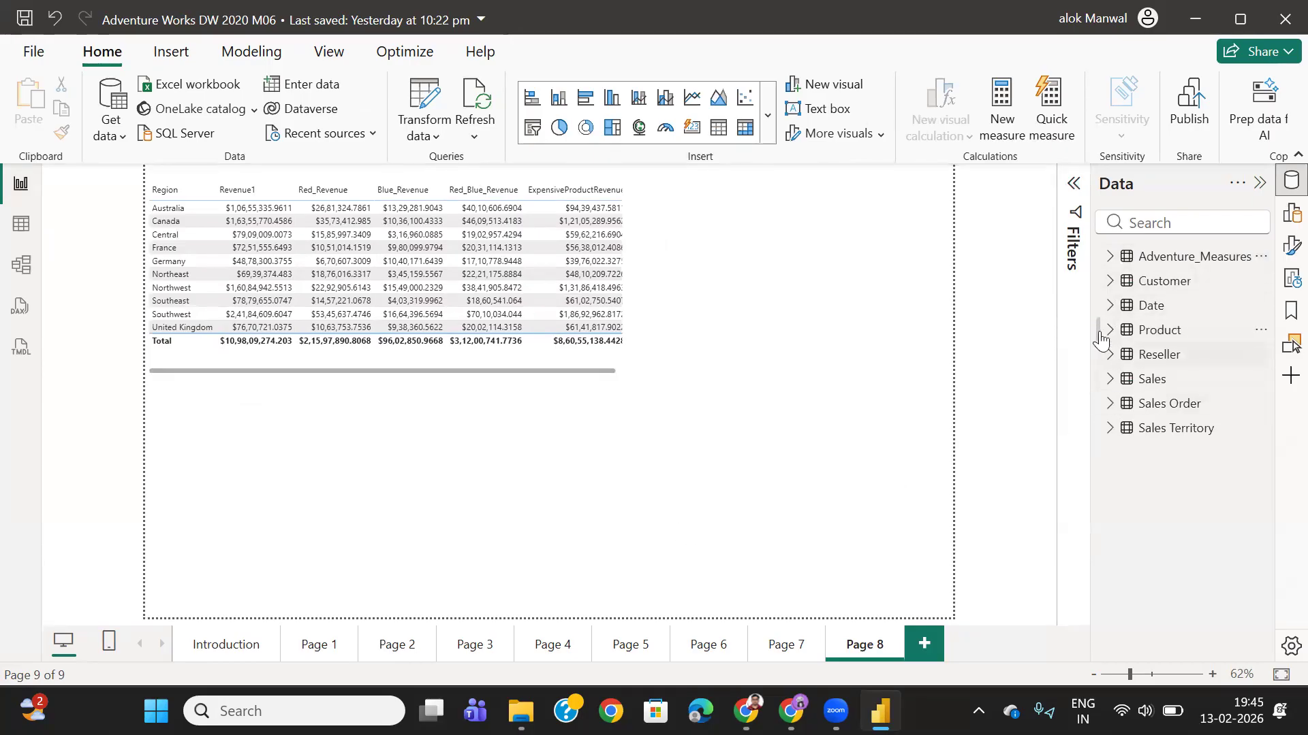
click(1283, 224)
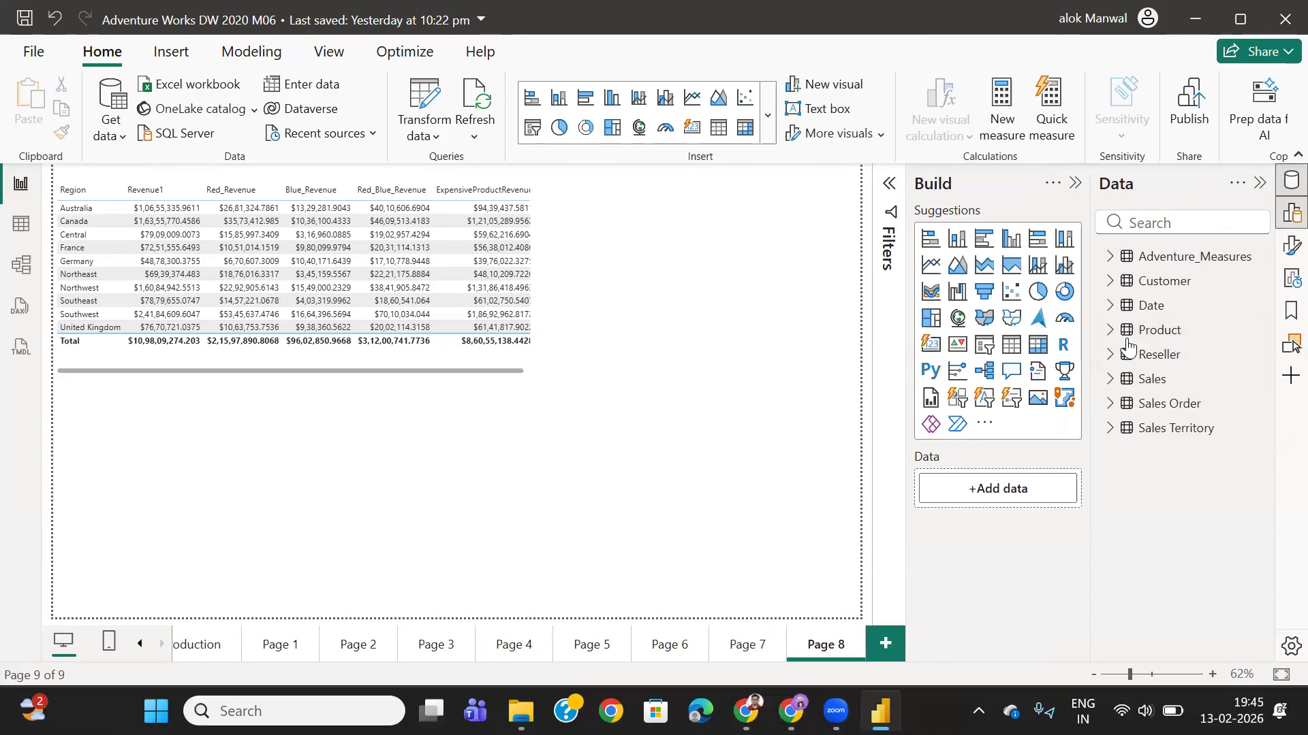
click(1011, 344)
click(1110, 330)
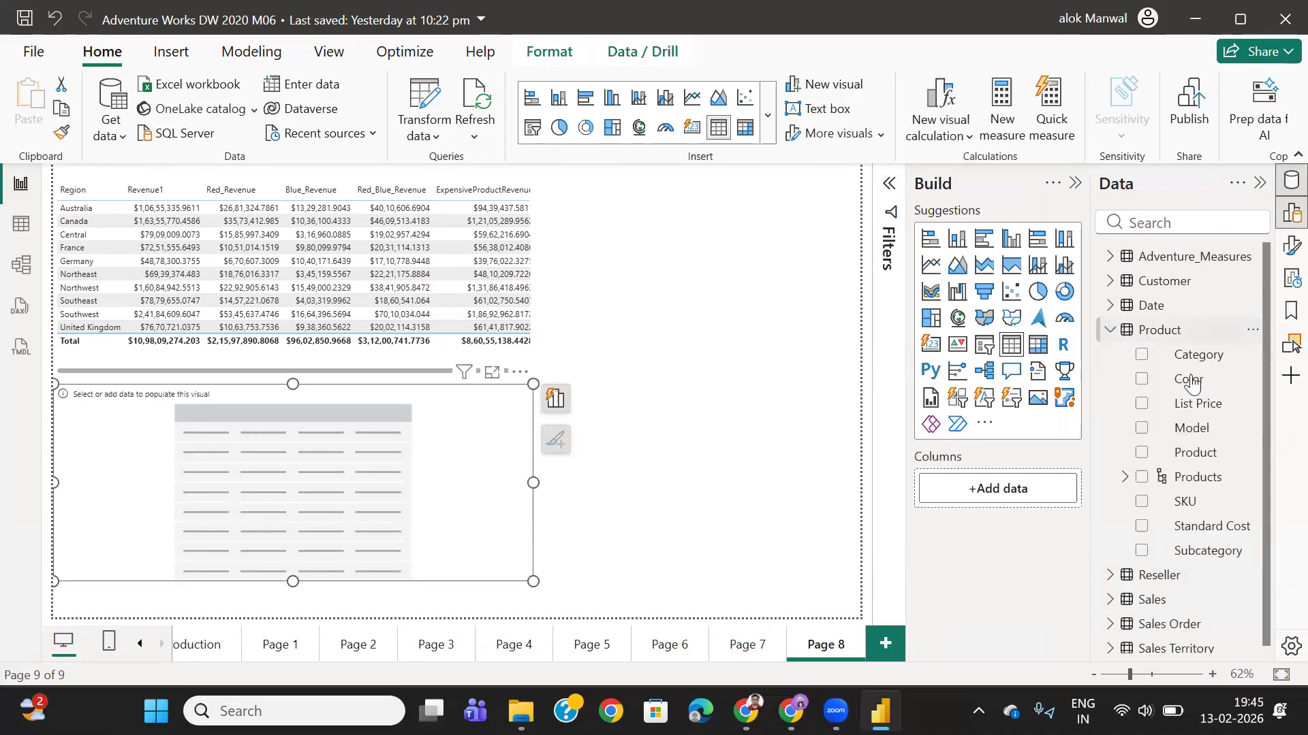
click(1142, 452)
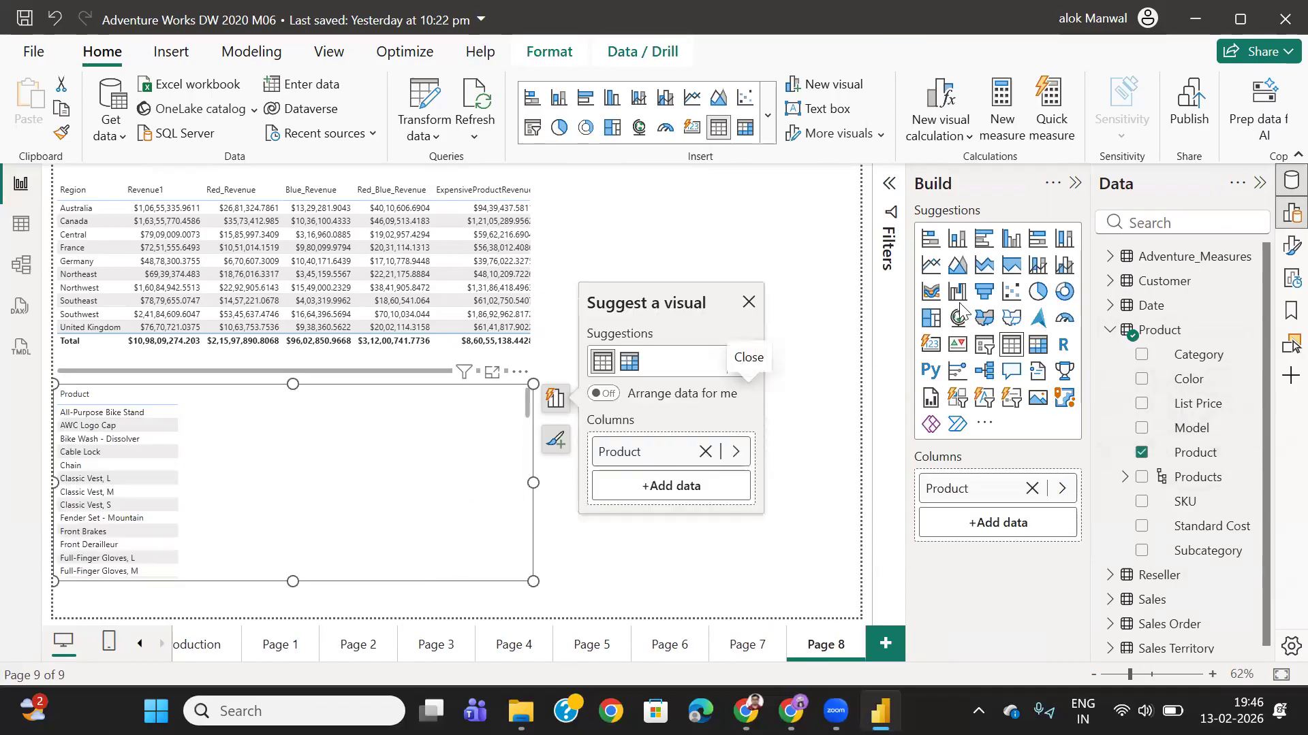
- Add the ExpensiveProductRevenue measure from Adventure_Measures to the product table
click(1108, 333)
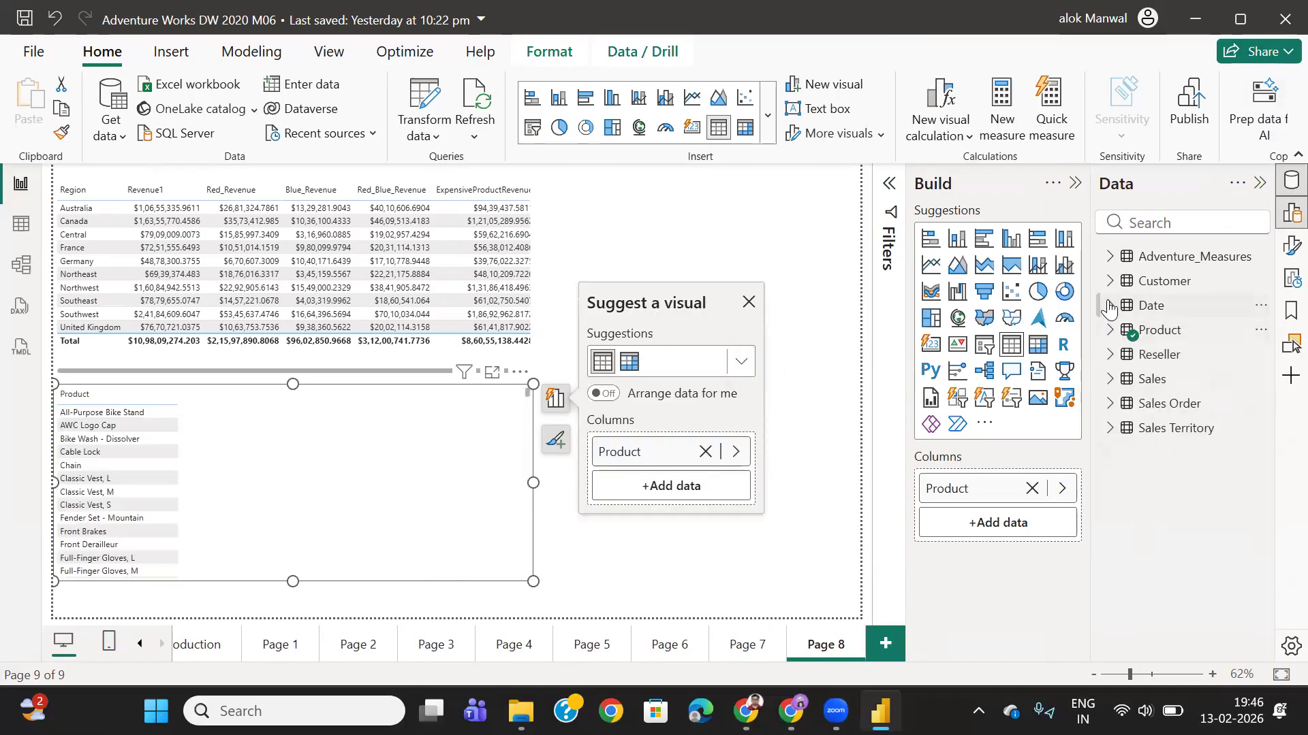
click(1110, 257)
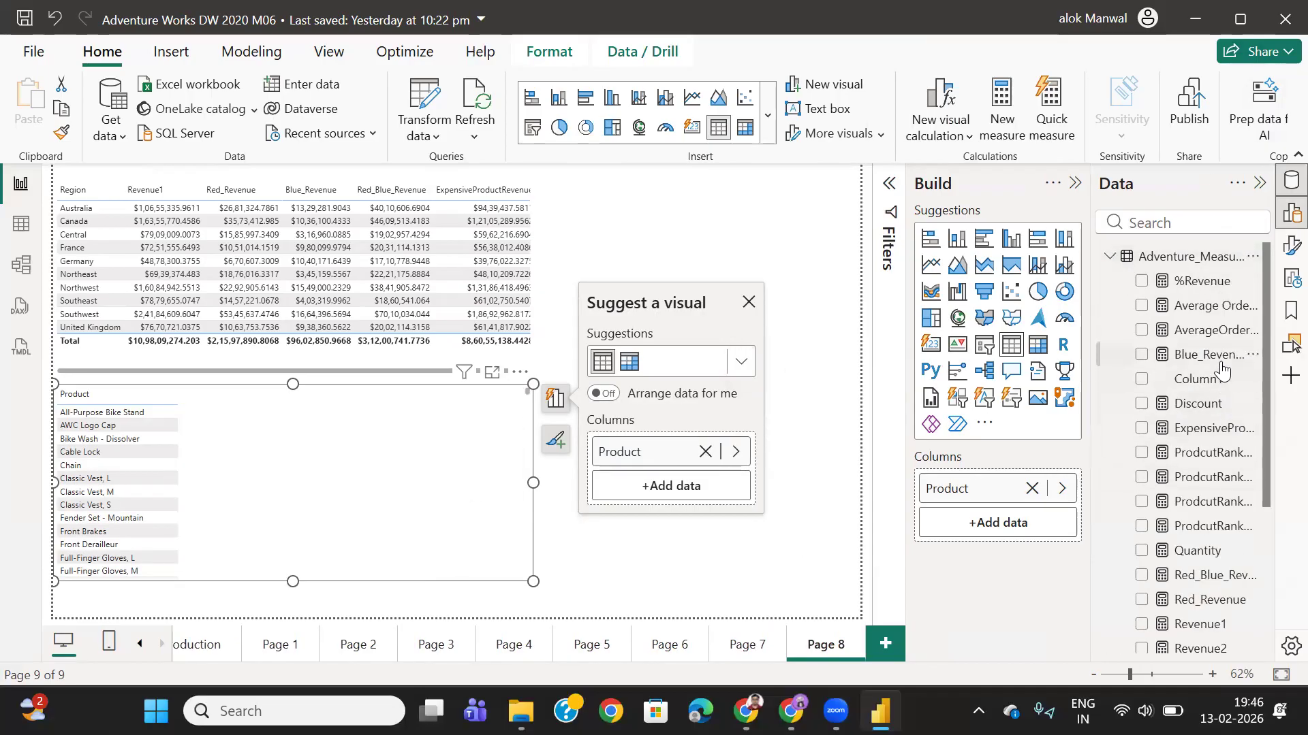
scroll(1216, 528, down, 3)
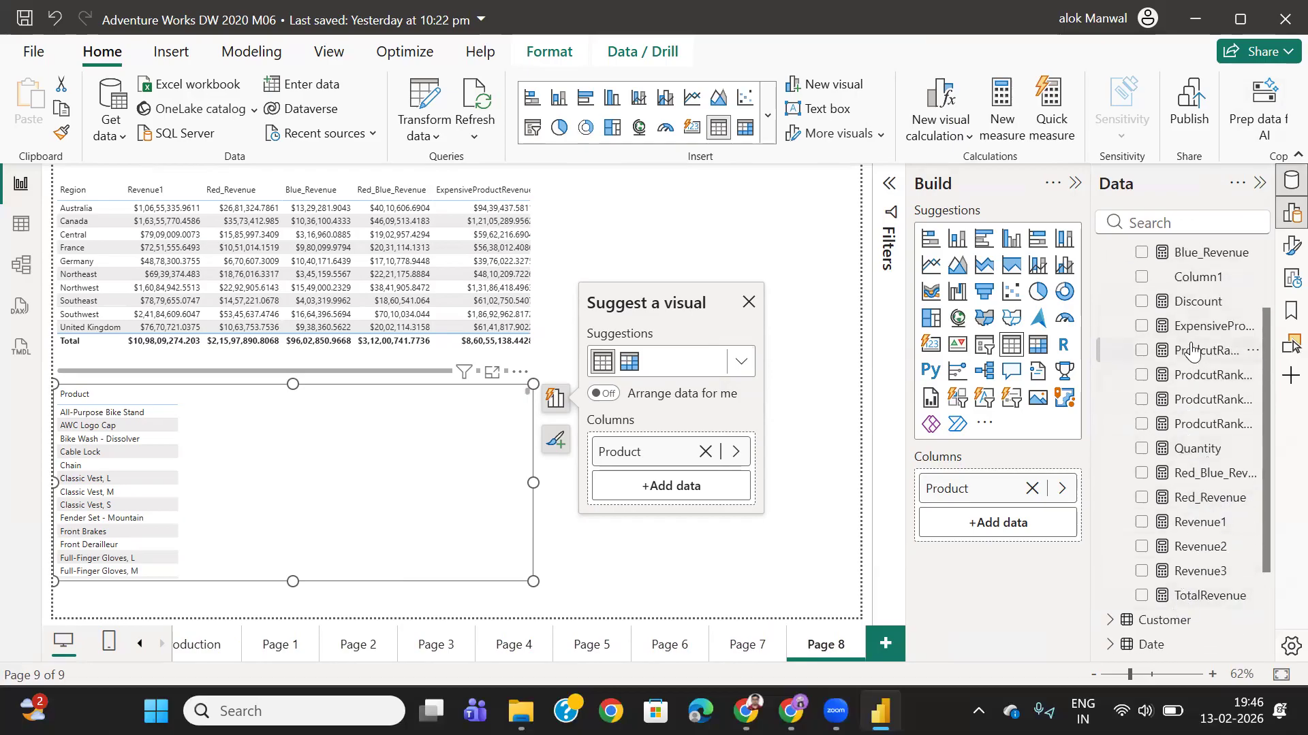
click(1143, 327)
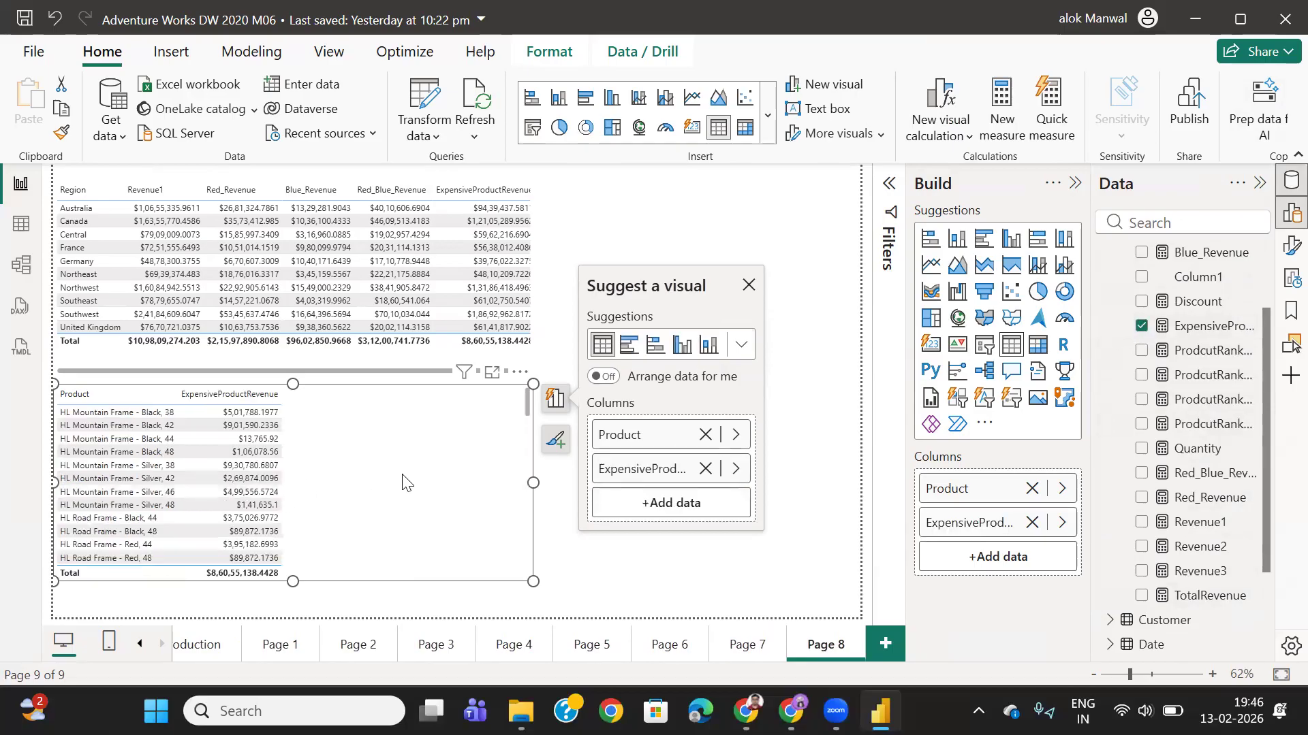
- Move the product table slightly toward the page's middle, then make it a little taller and narrower
drag(401, 476, 451, 469)
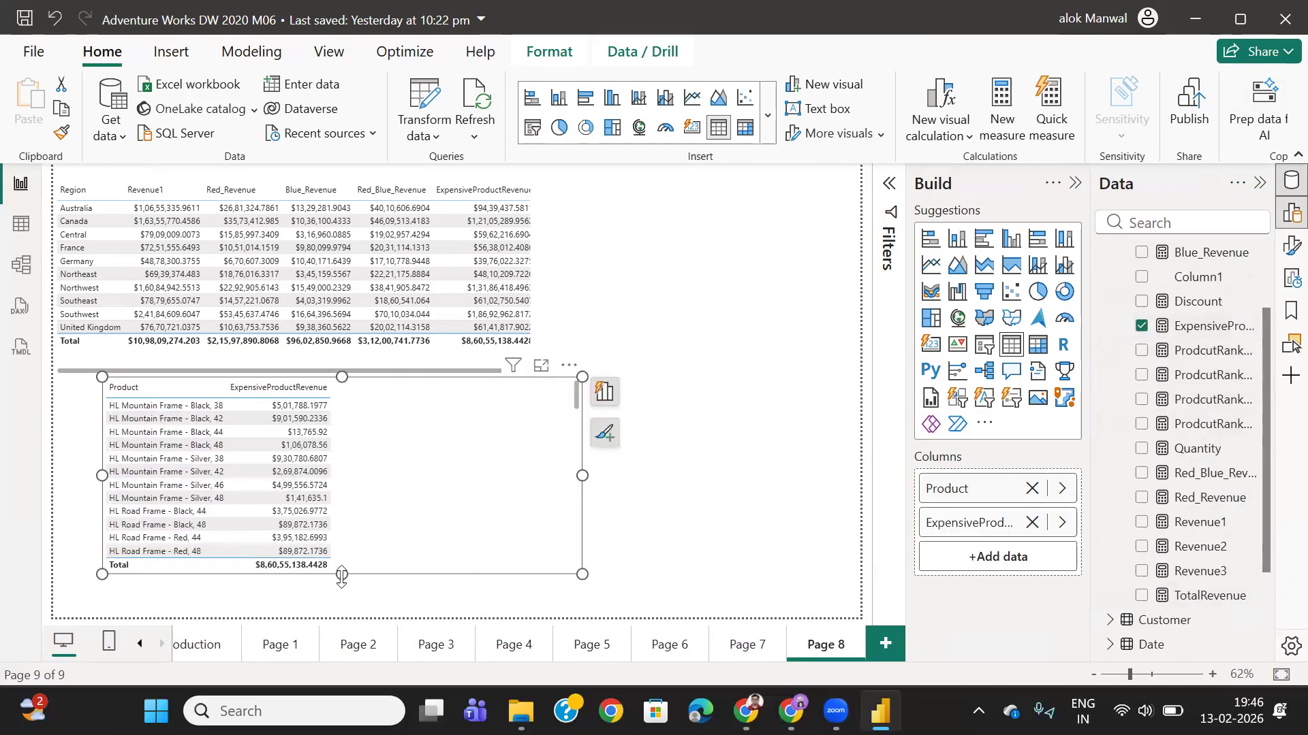
drag(342, 574, 342, 589)
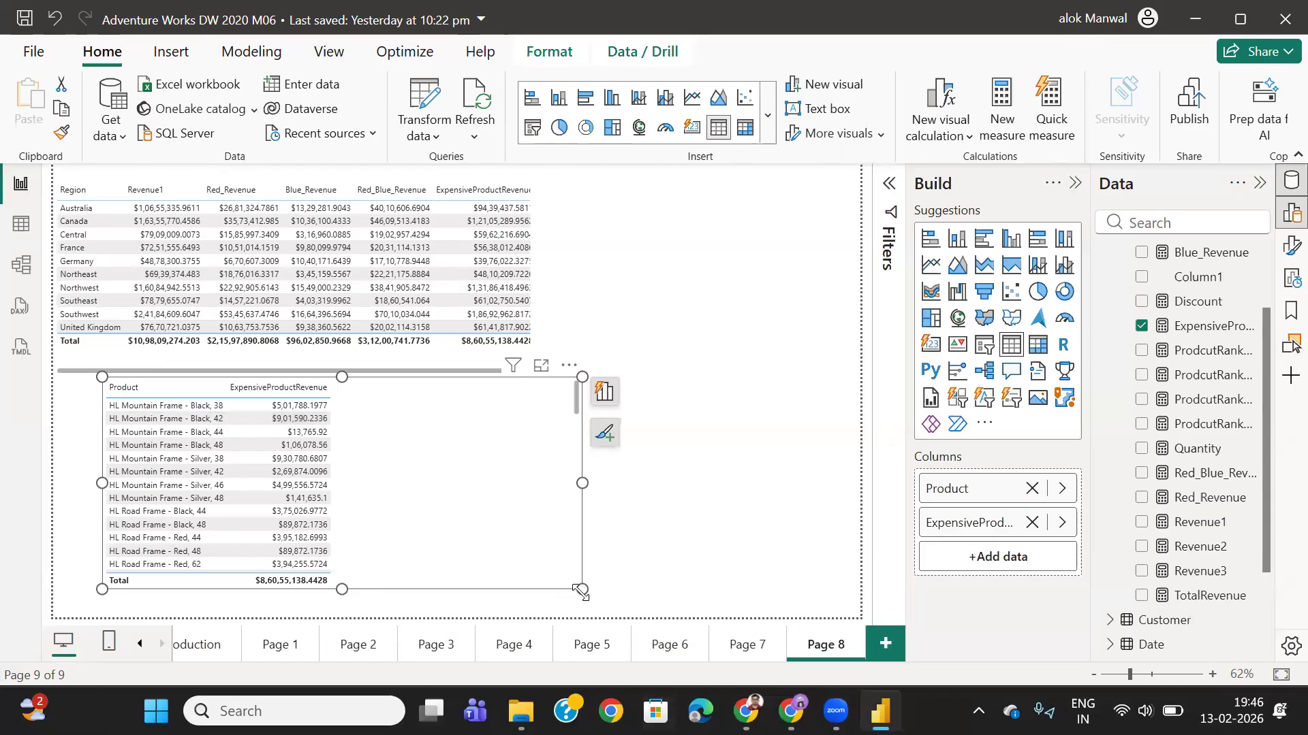
drag(582, 589, 533, 586)
- Switch to the Google Docs notes and bold "FILTER function is used to apply complex filter conditions" below the Revenue Expensive Products formula
click(790, 711)
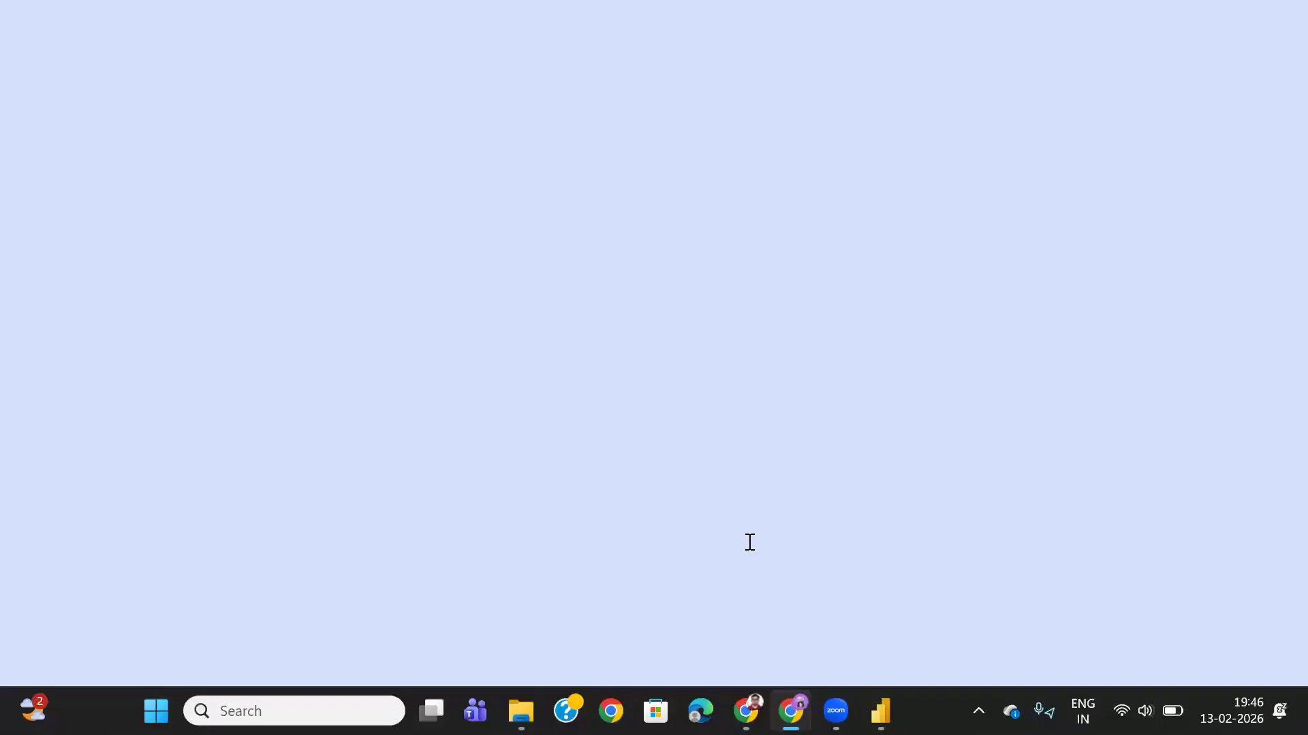
scroll(805, 406, down, 3)
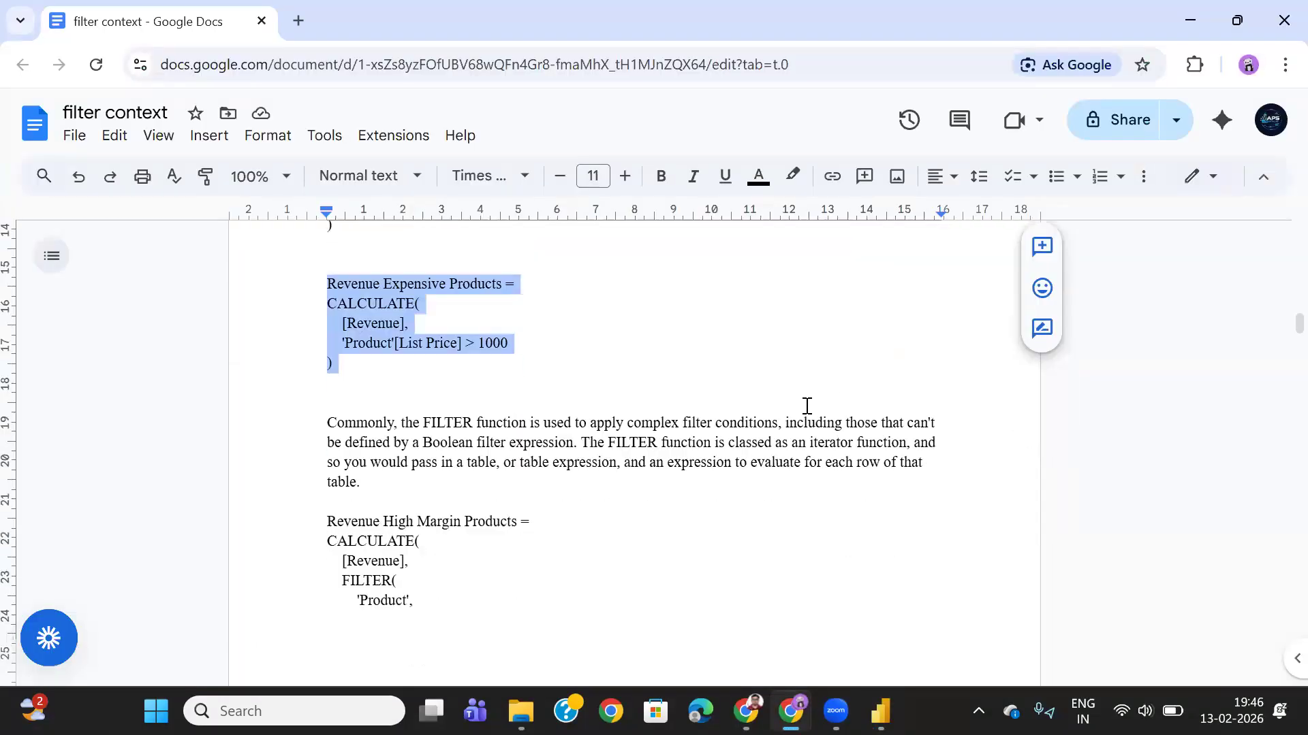
click(709, 505)
click(380, 344)
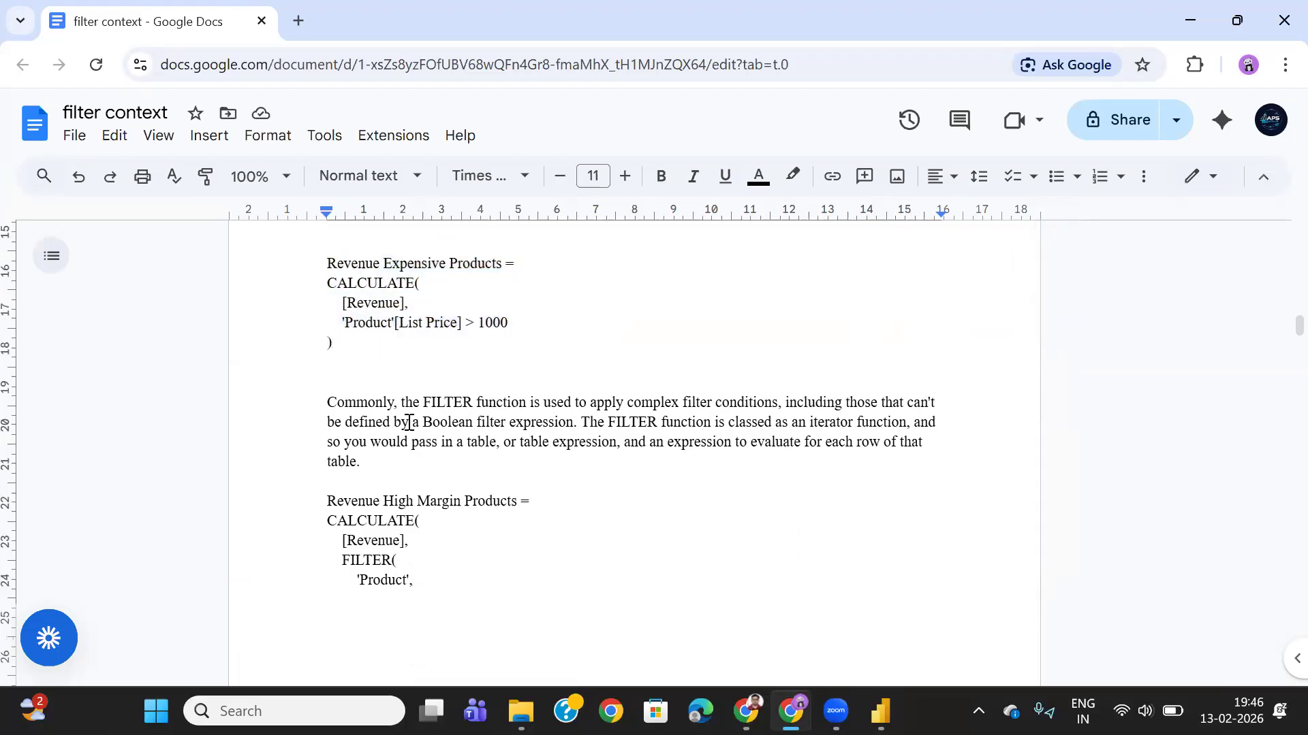
drag(423, 403, 778, 402)
click(659, 175)
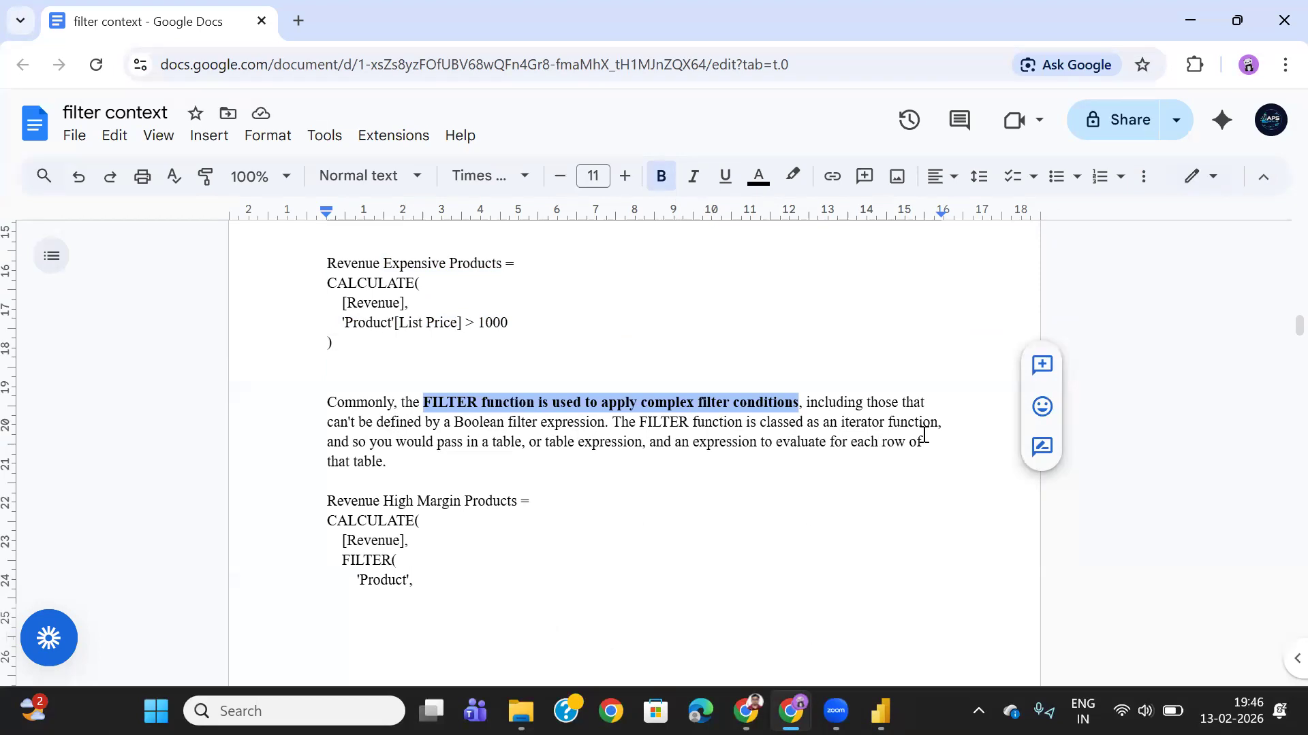
- Bold the phrase "FILTER function is classed as an iterator function" in the same paragraph
drag(641, 422, 936, 422)
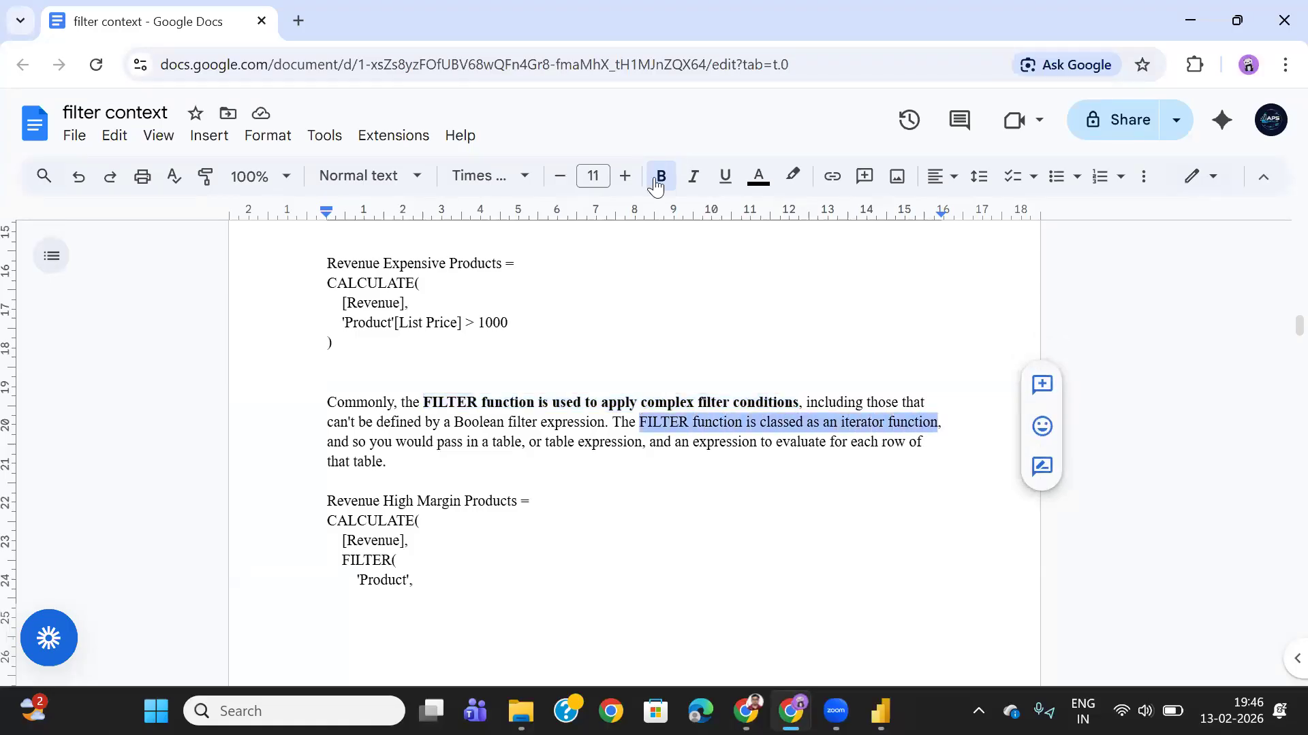
key(ctrl+b)
click(705, 525)
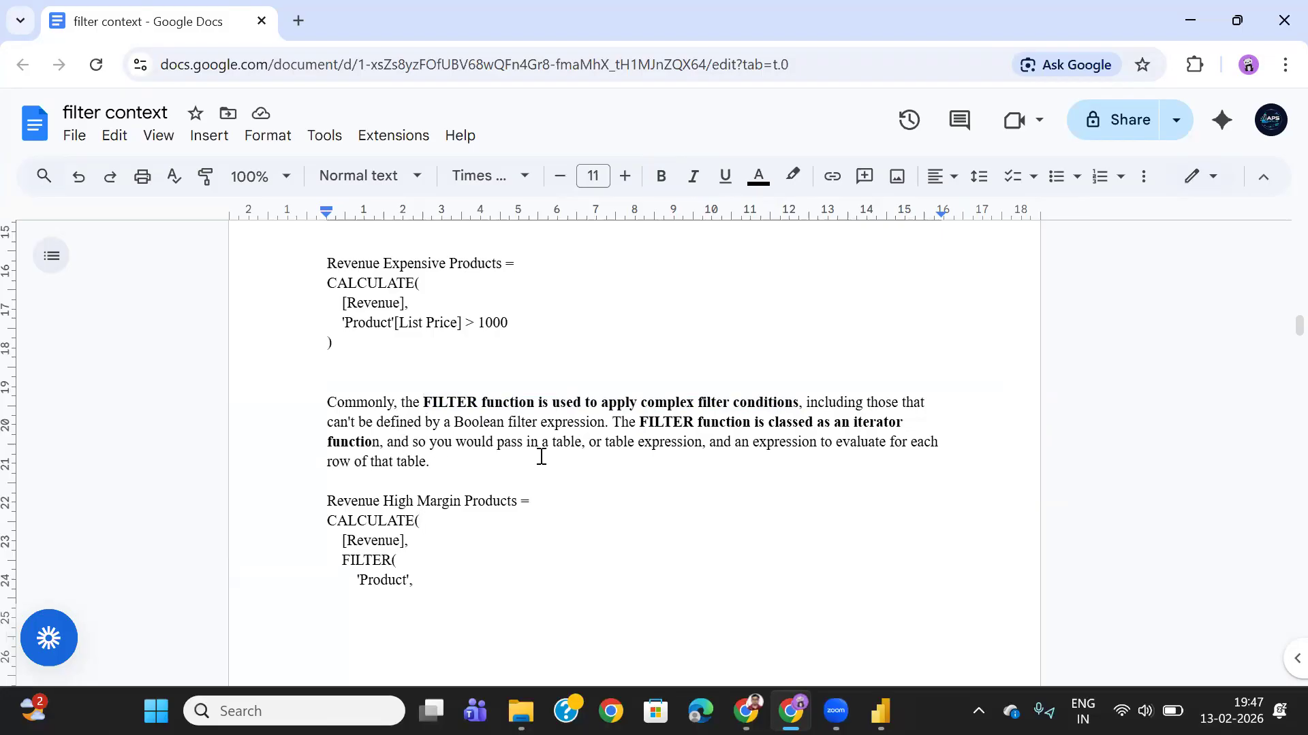
- Bold "so you would pass in a table" and "each row of that table" in the FILTER function paragraph
drag(412, 442, 582, 442)
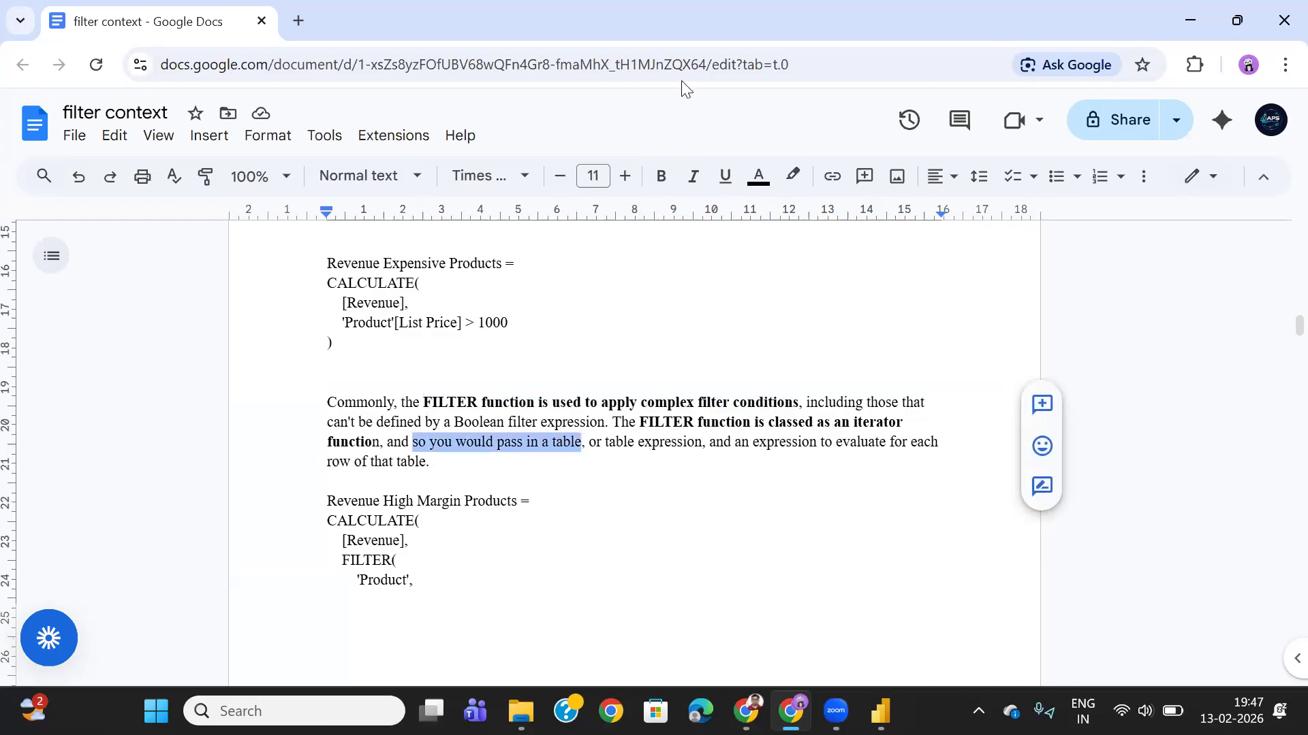
click(661, 177)
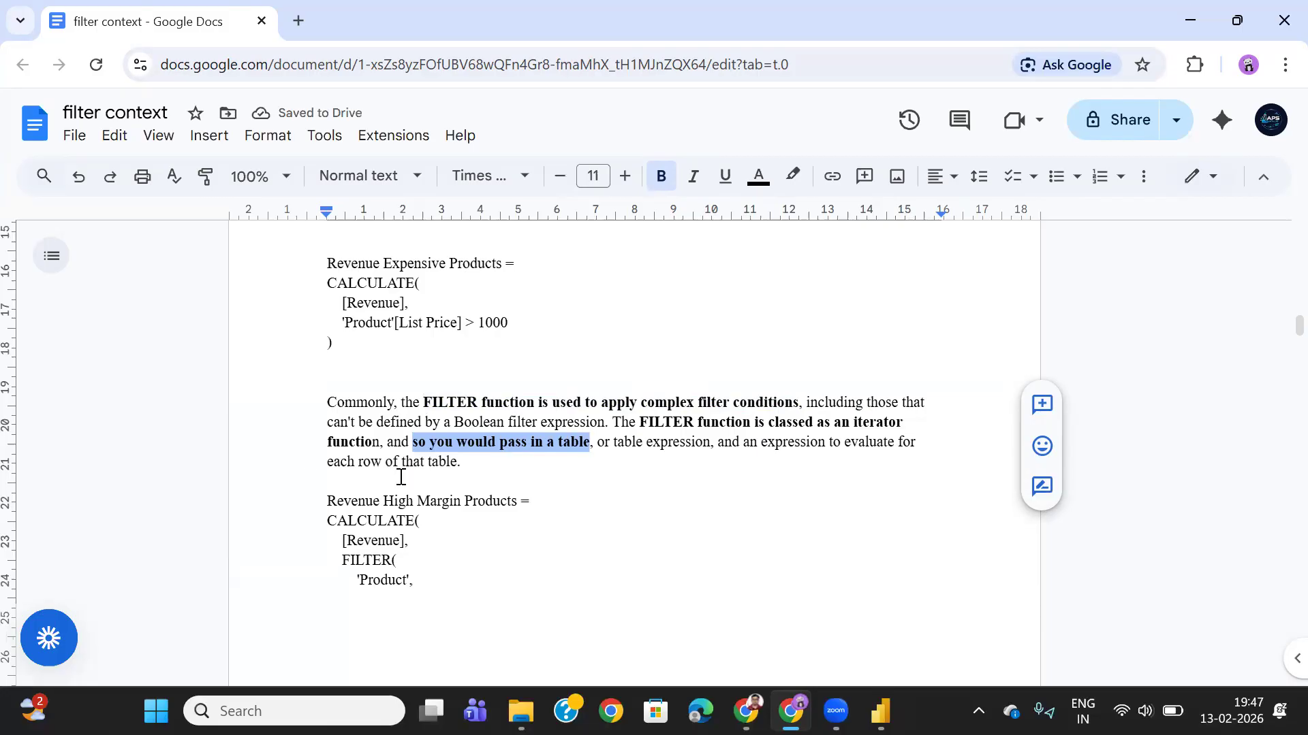
drag(327, 467, 466, 468)
click(659, 176)
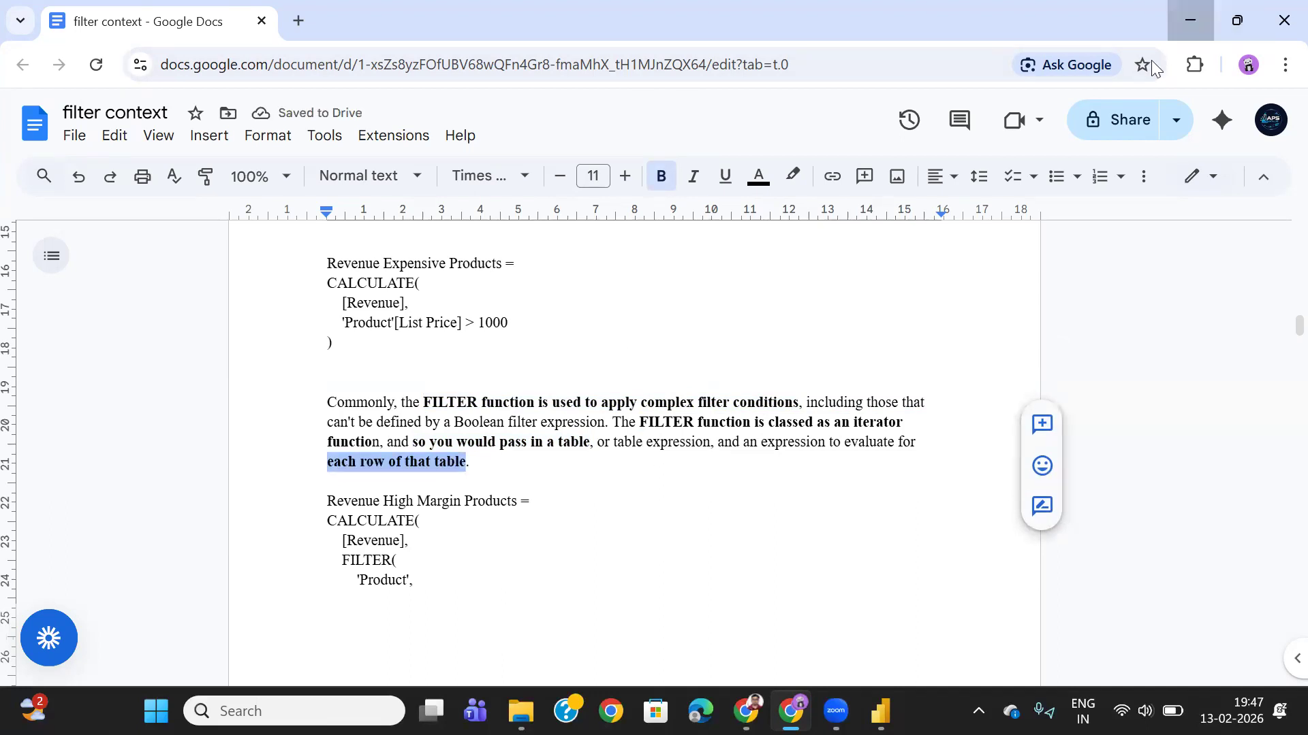
- Switch back to Power BI and make the product table on Page 8 narrower
click(1190, 19)
drag(476, 475, 437, 474)
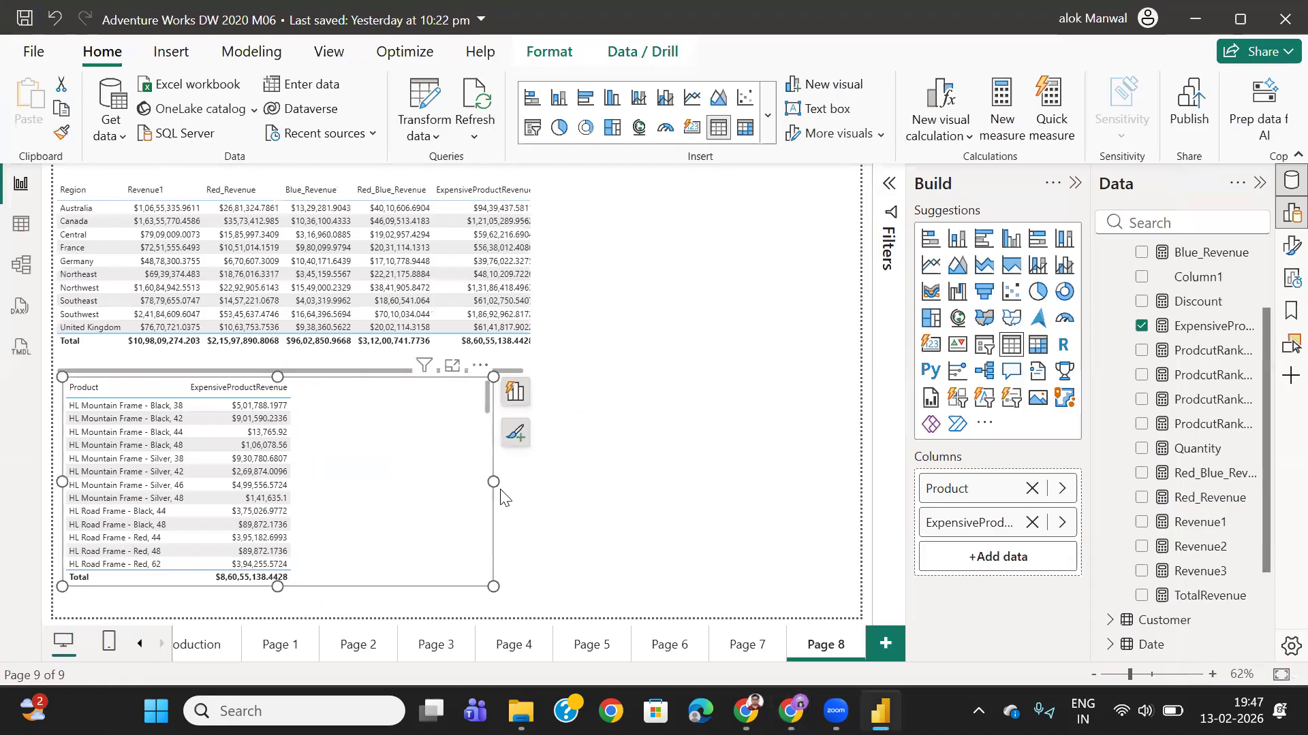
scroll(1216, 436, up, 3)
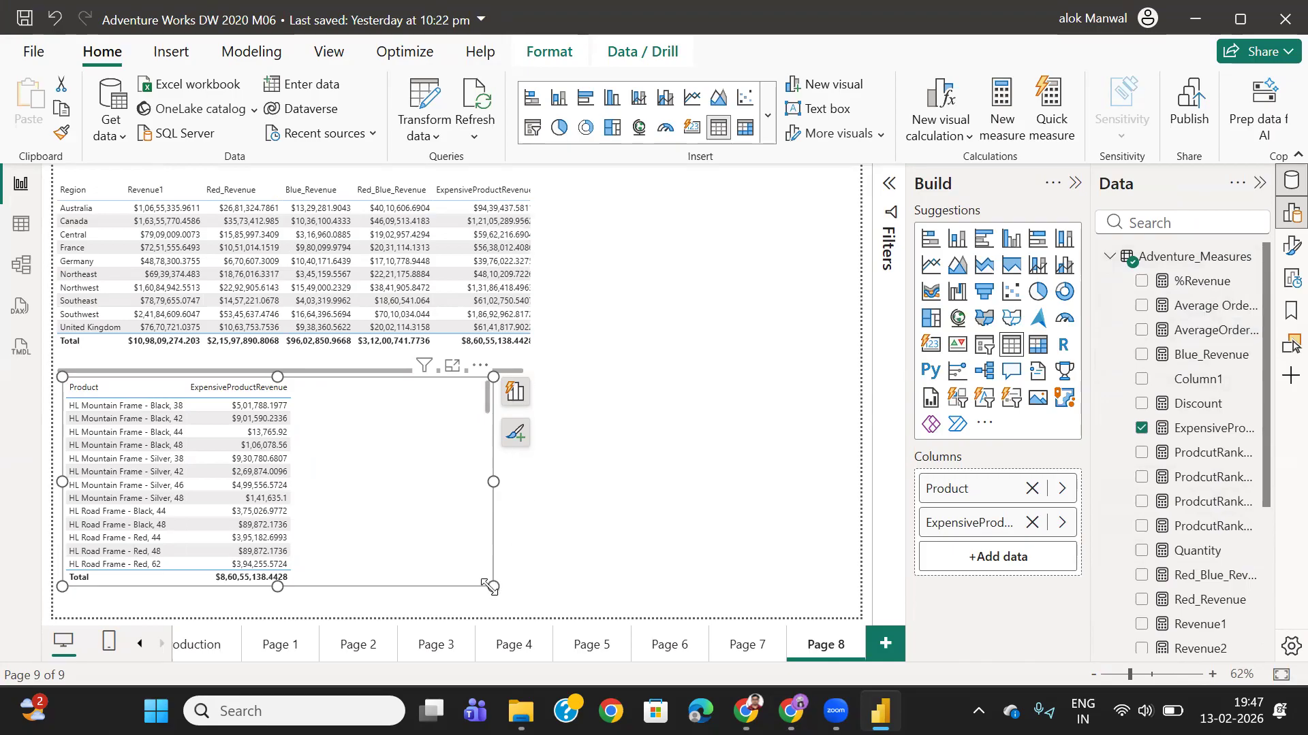
drag(493, 587, 432, 585)
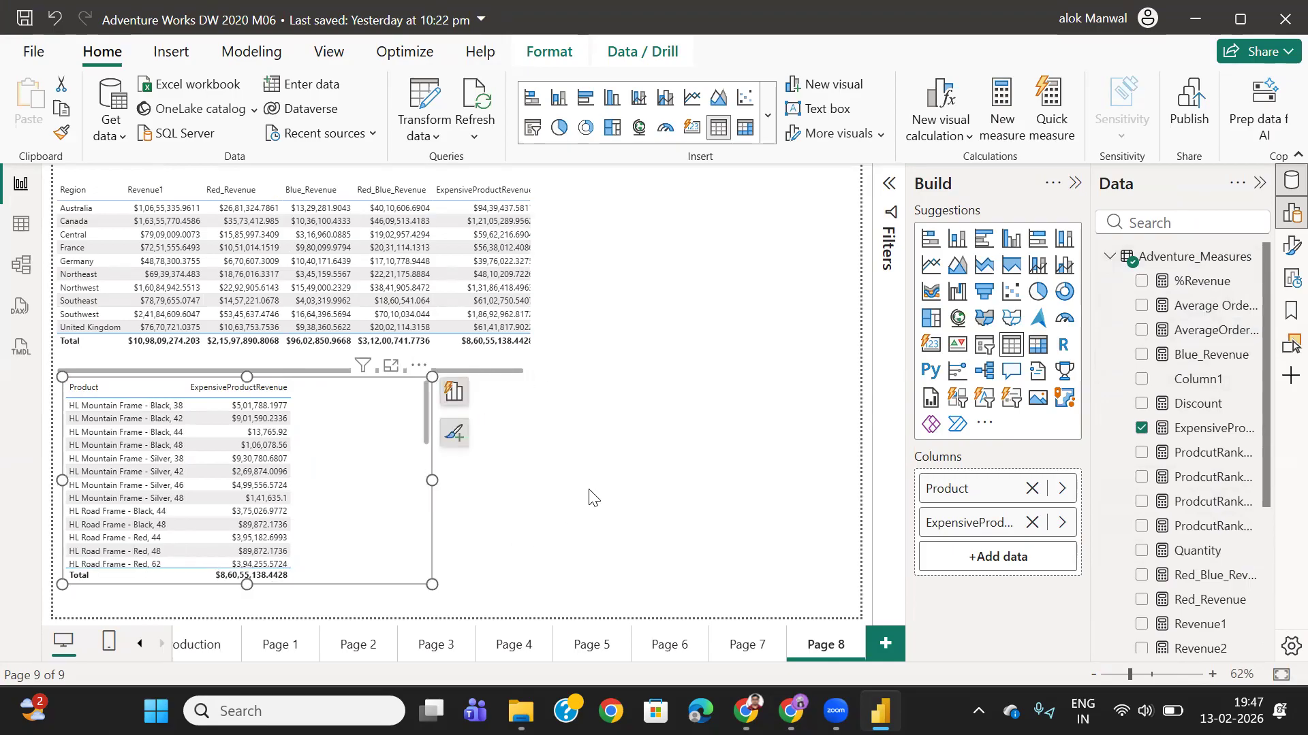
- Create a new measure in Adventure_Measures and fill it with a copy of the ExpensiveProductRevenue formula
click(1198, 429)
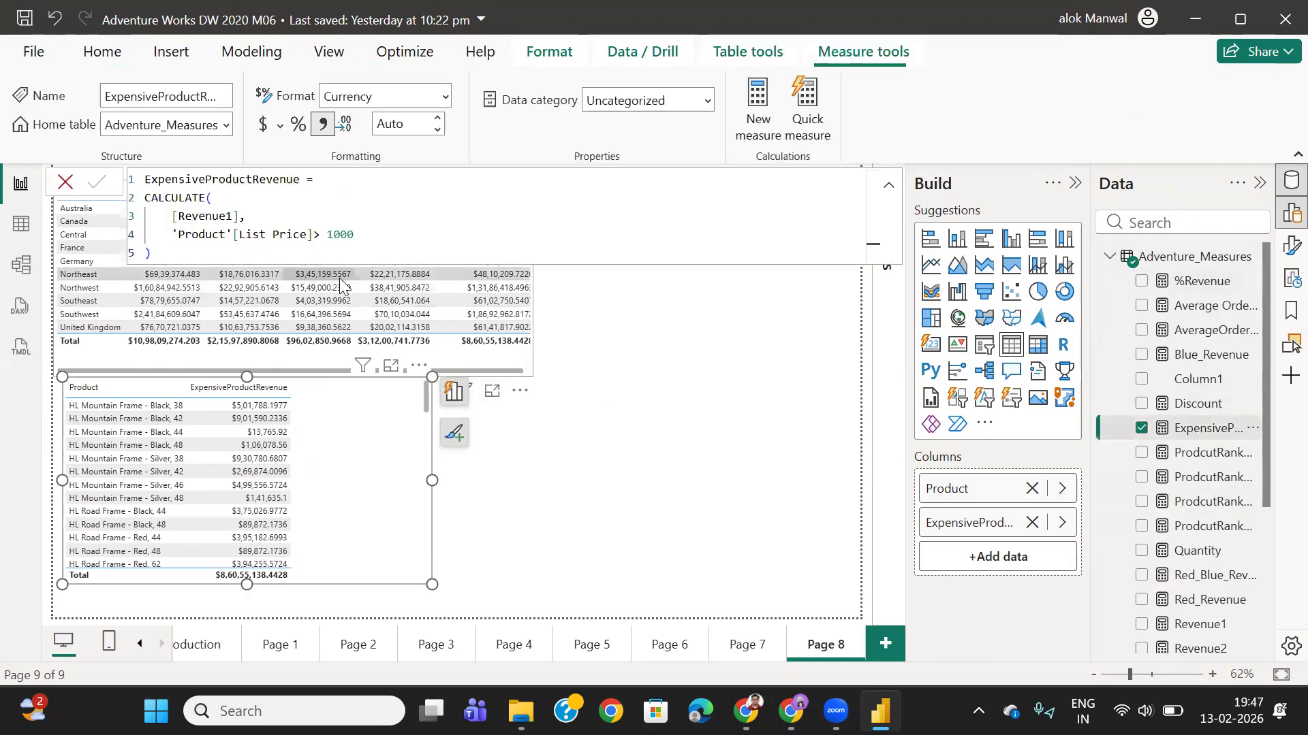
click(171, 237)
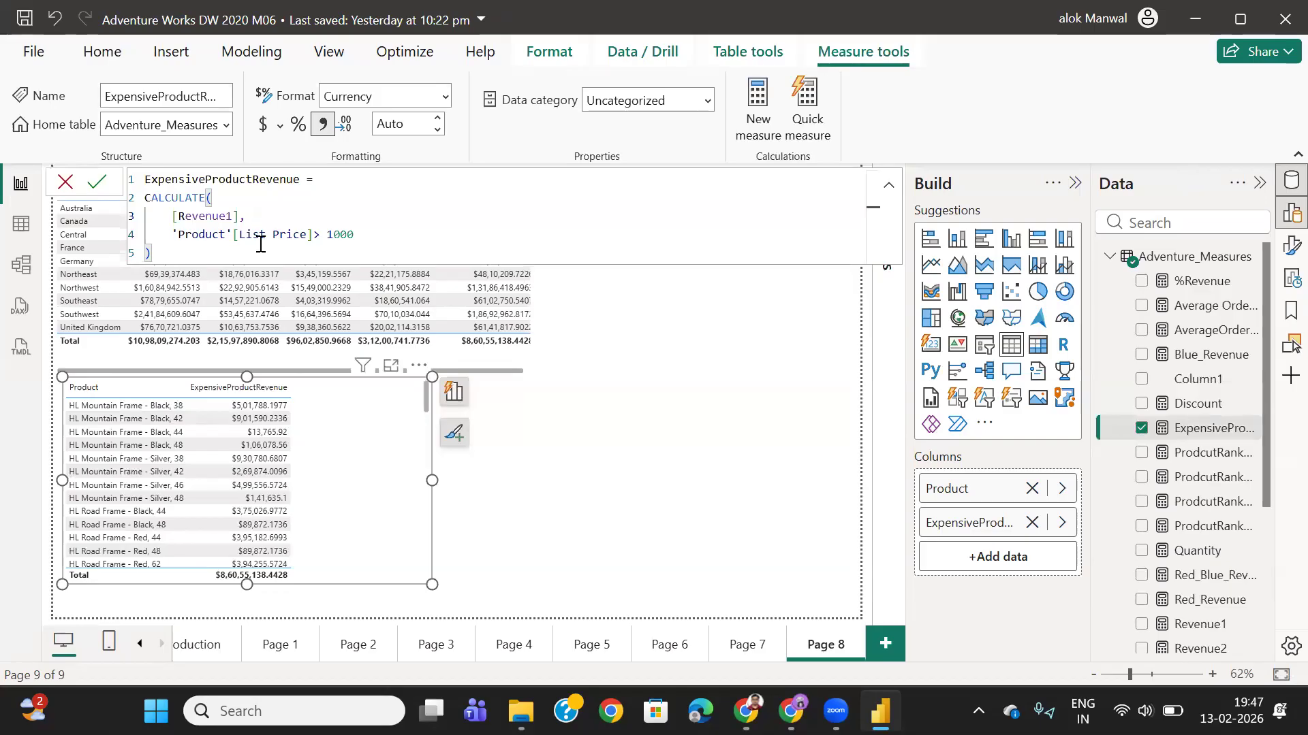
click(214, 254)
key(ctrl+a)
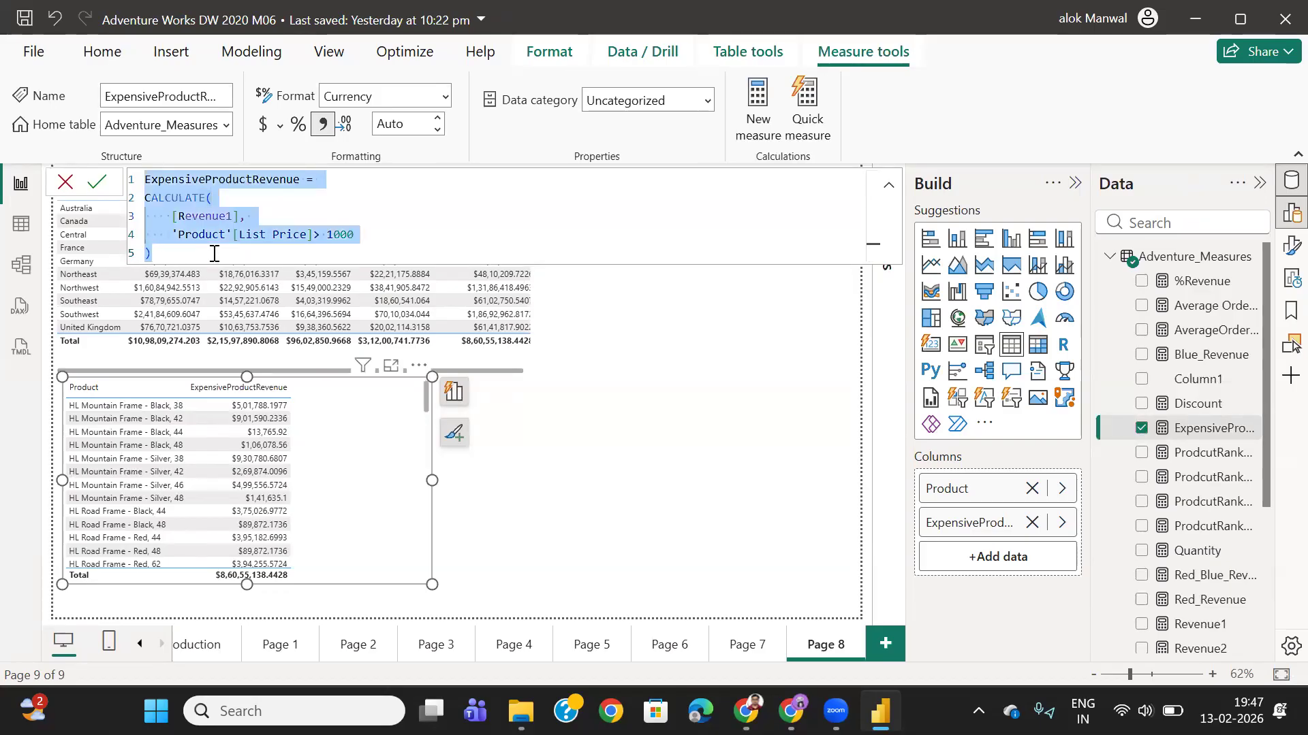
right_click(1178, 261)
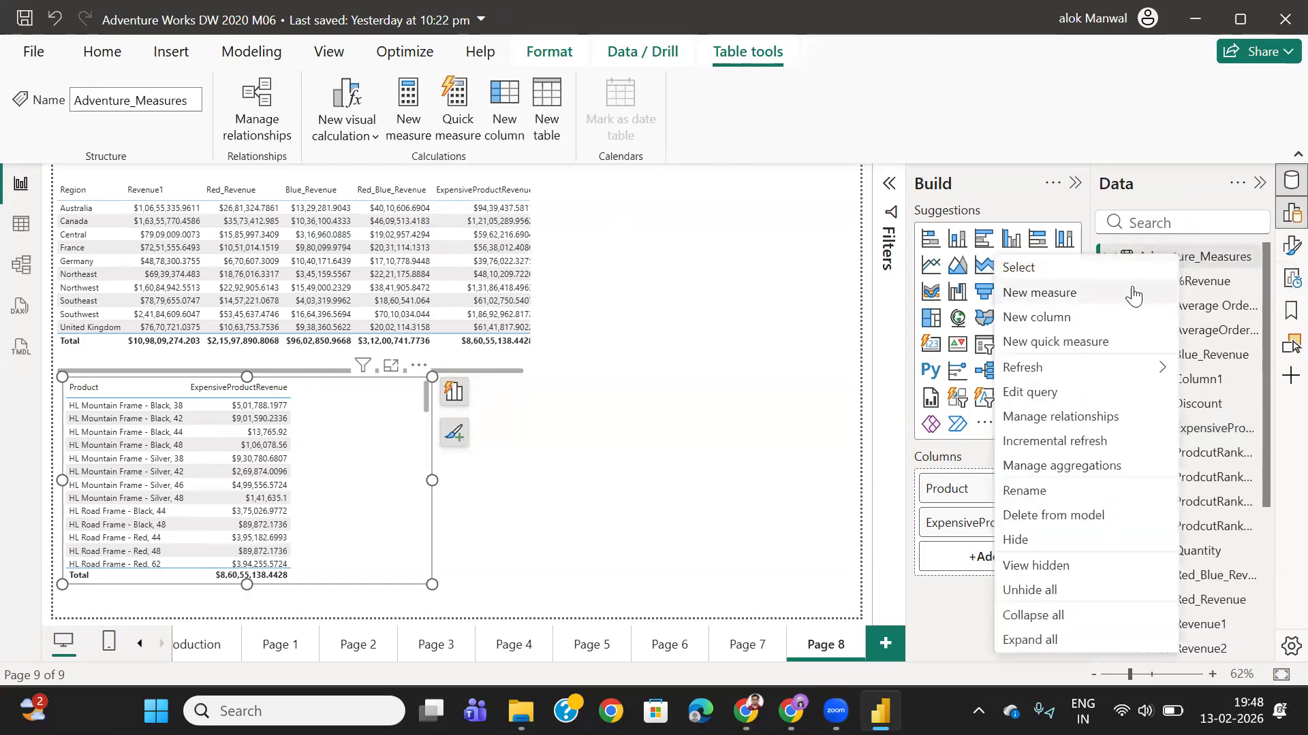
click(1133, 293)
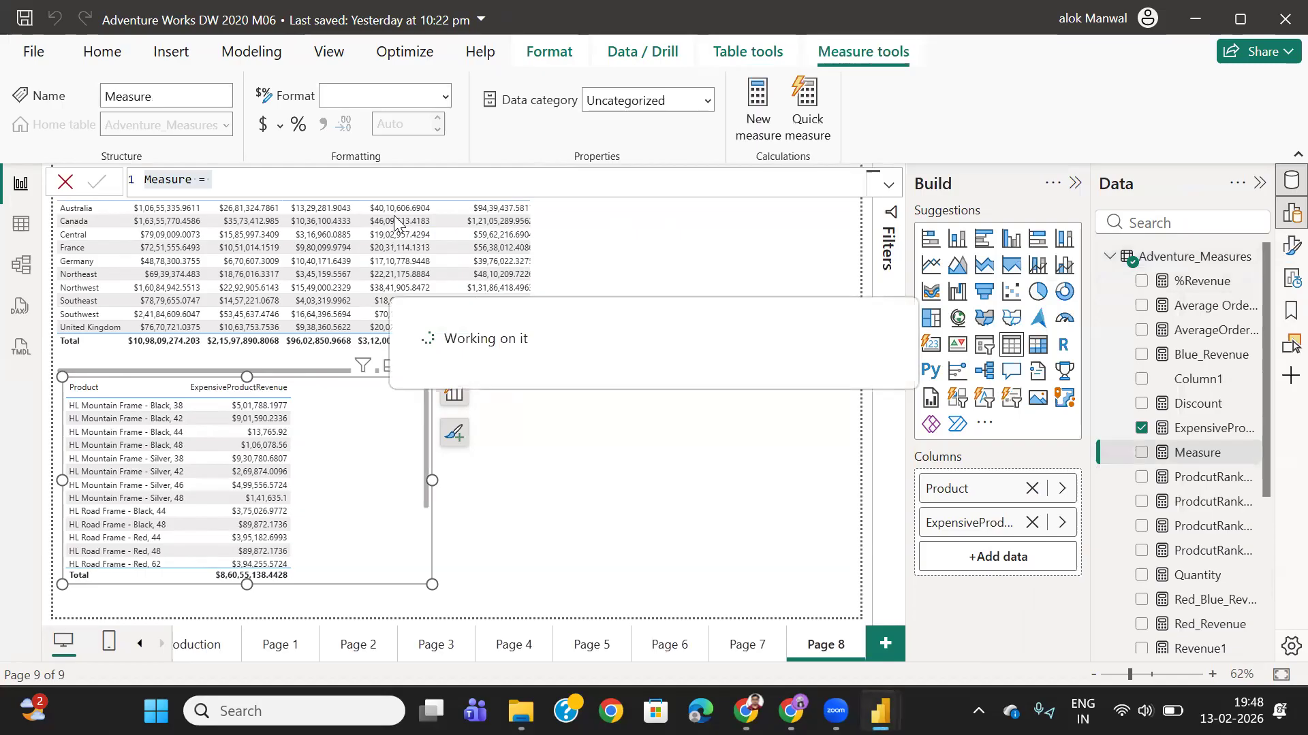
key(ctrl+v)
- Wrap the 'Product'[List Price]> 1000 condition in FILTER('Product', ...) and add the closing parenthesis on its own line
click(254, 215)
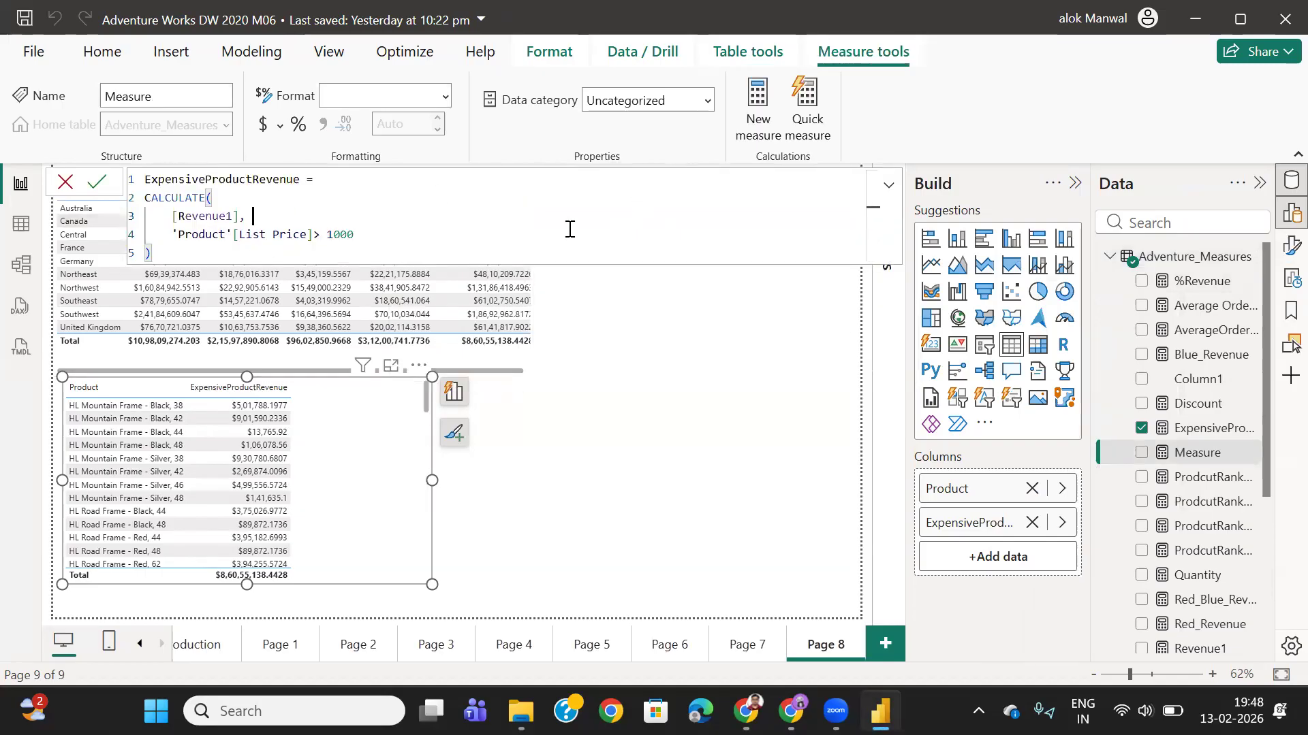
key(Return)
text(Filt)
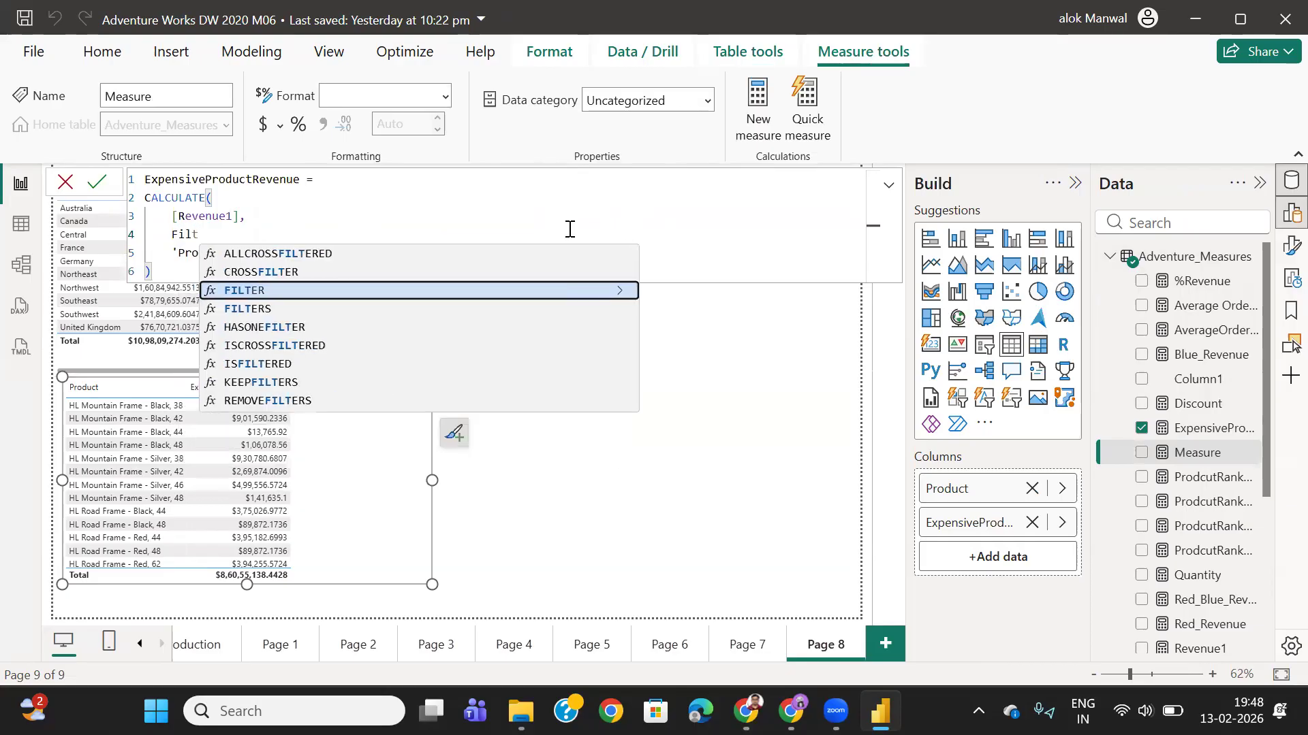
click(278, 291)
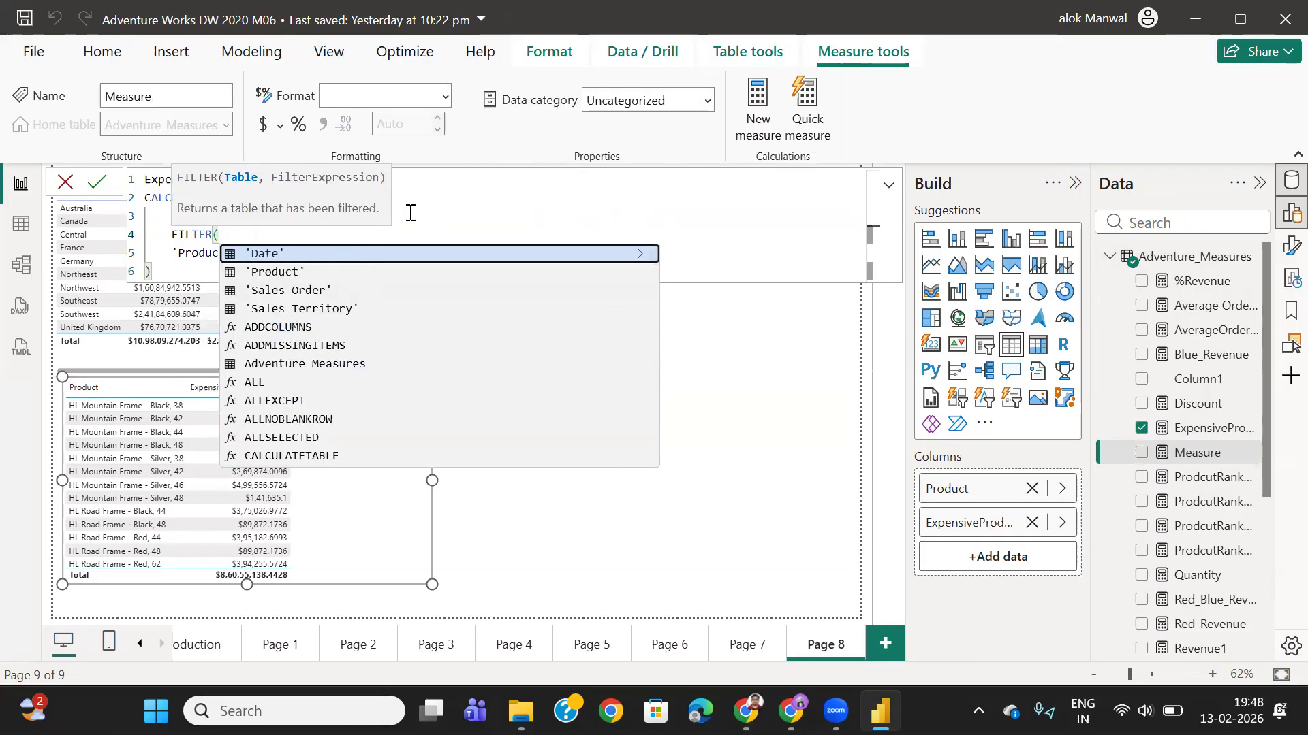
text(Pro)
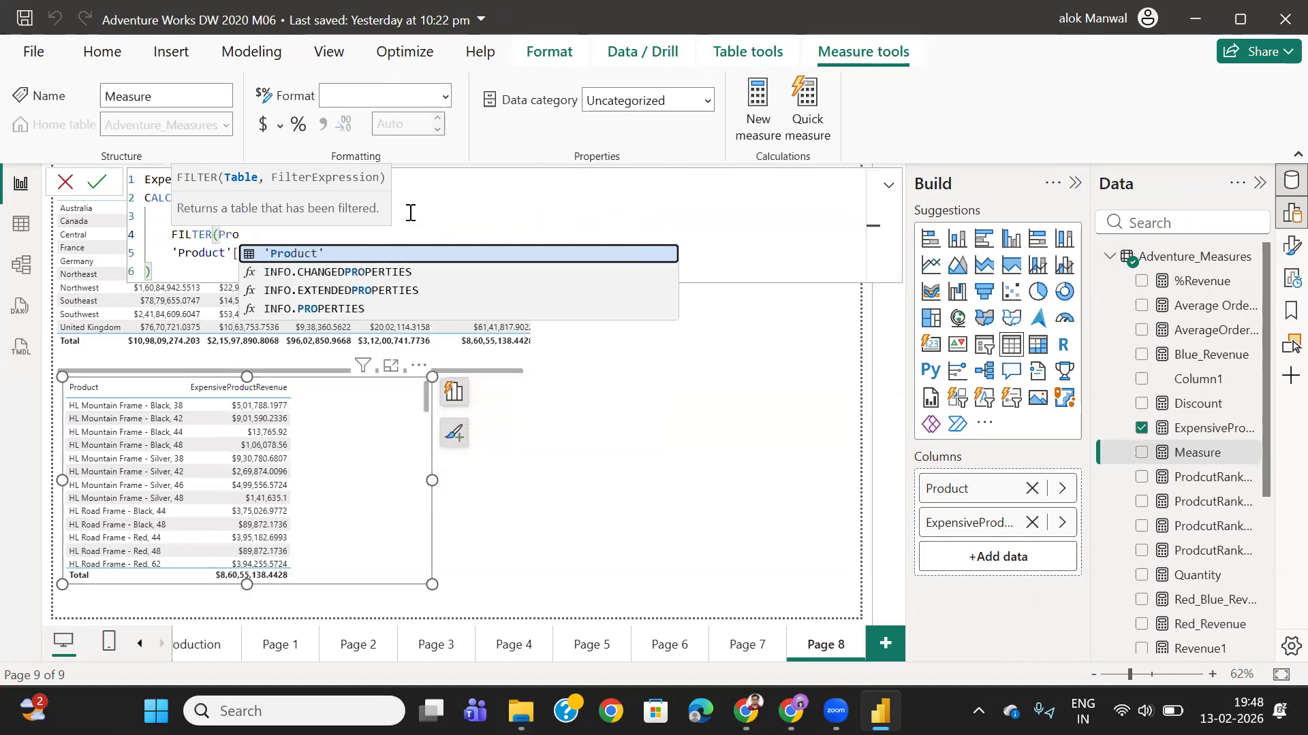
click(294, 254)
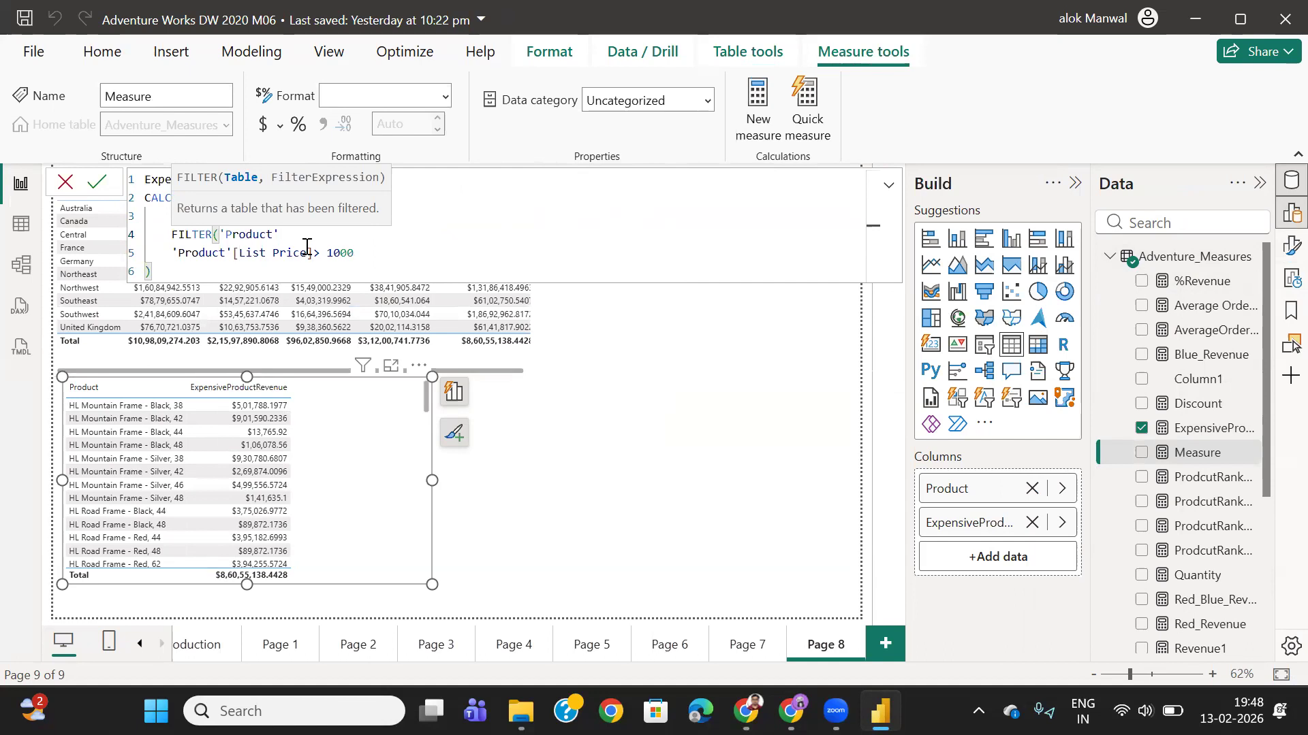
text(,)
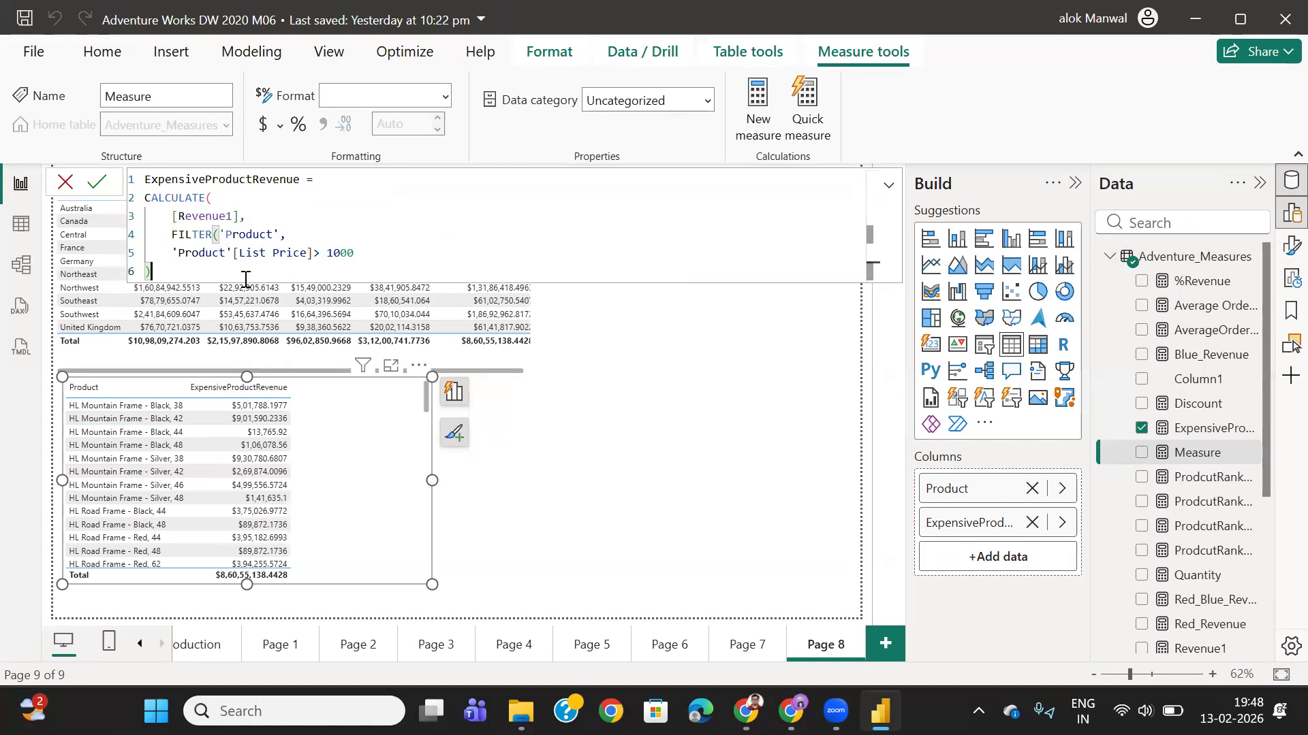
key(Return)
text())
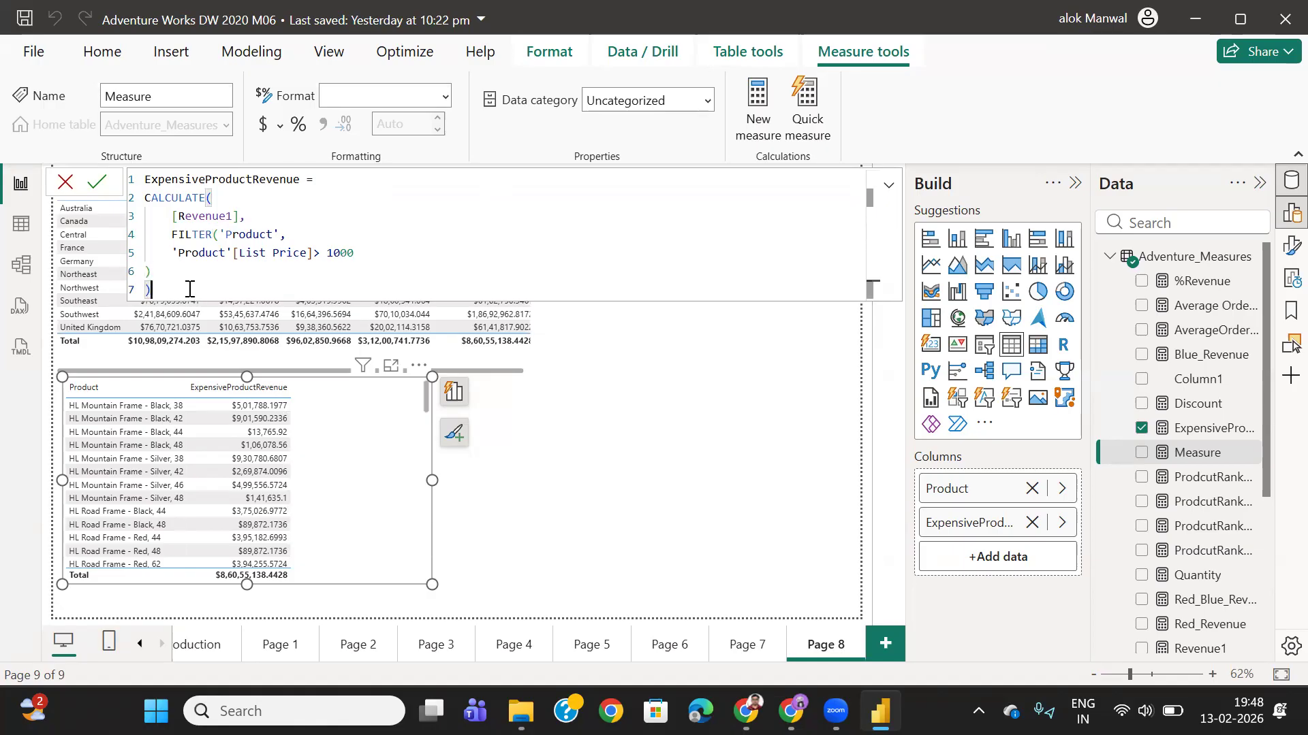
- Try to commit the new measure without its FILTER wrapper and restore the copied FILTER formula
key(ctrl+a)
click(266, 275)
drag(288, 234, 169, 234)
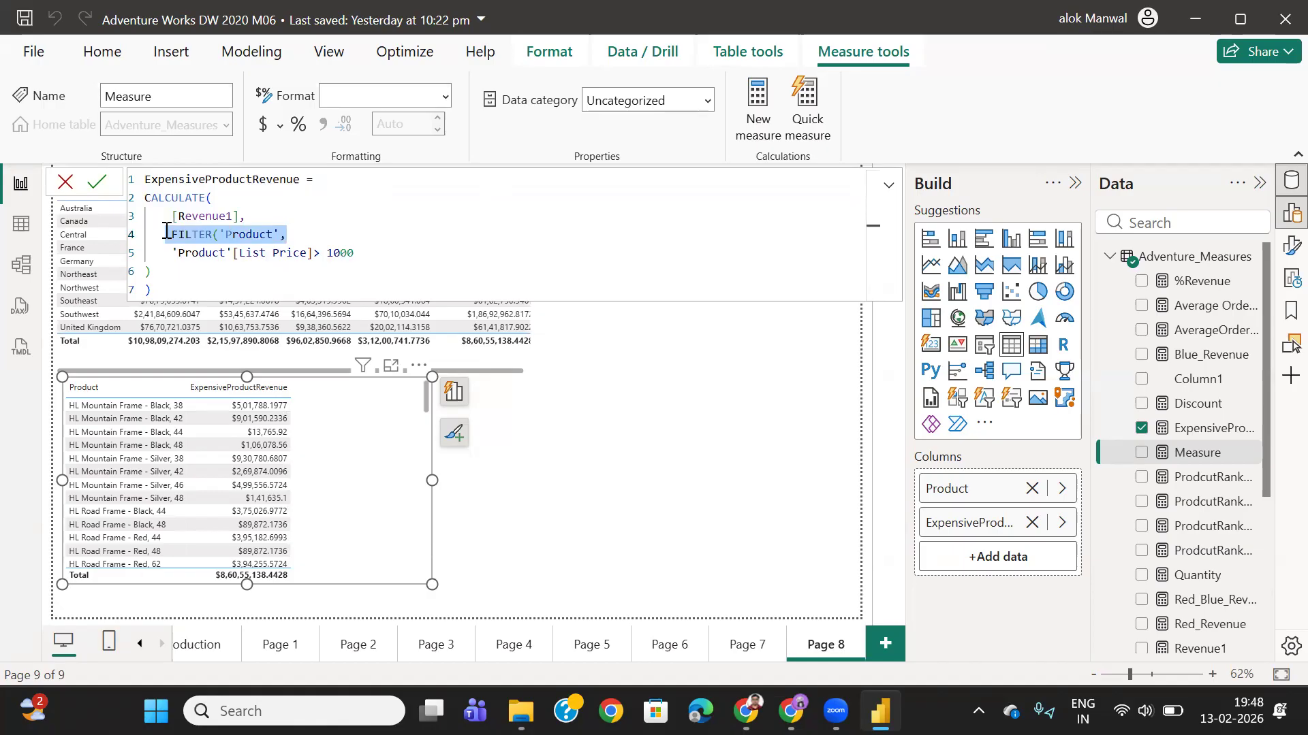
key(BackSpace)
key(BackSpace)
key(BackSpace)
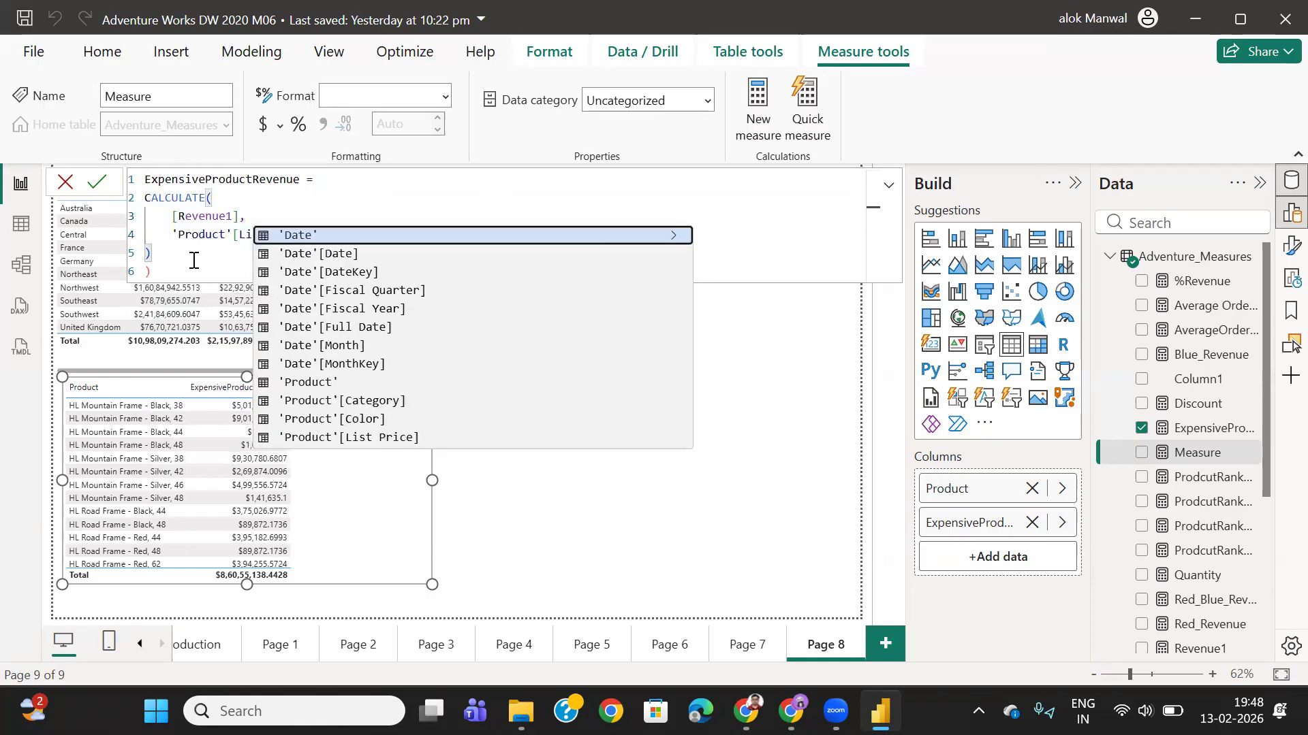
click(185, 268)
key(BackSpace)
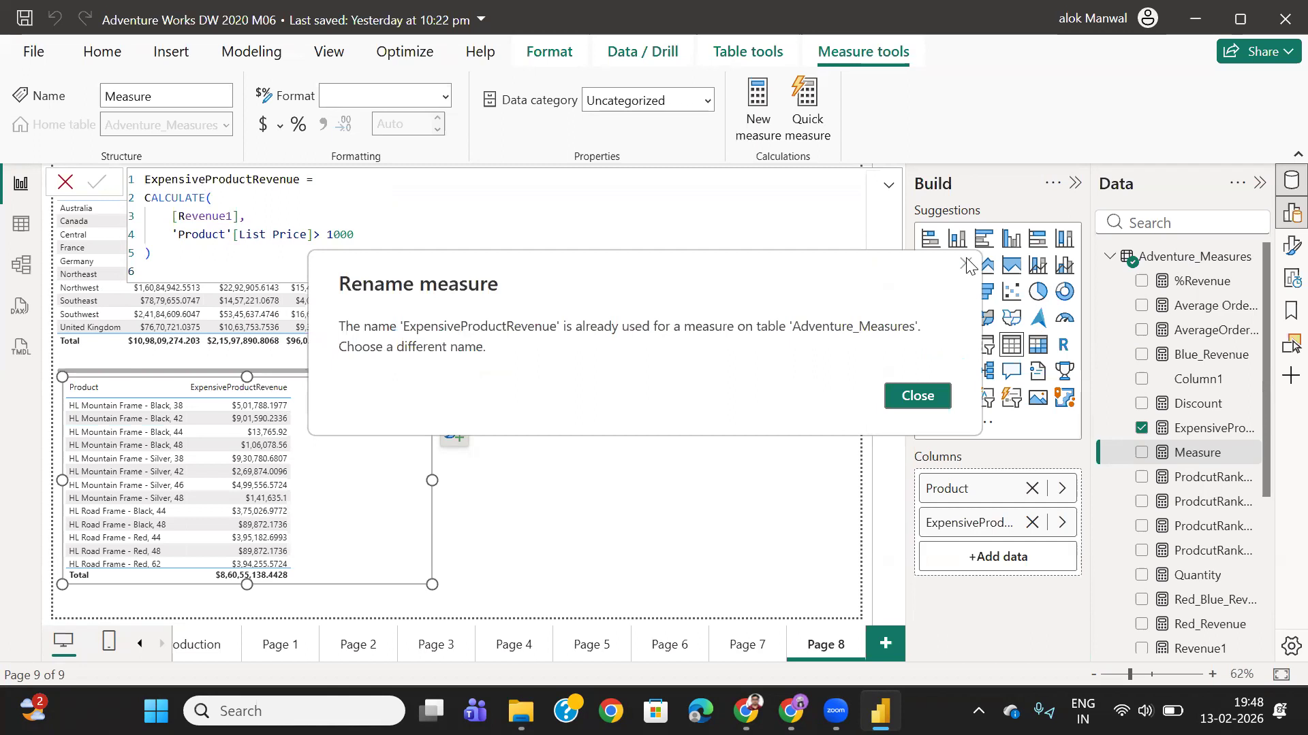
click(917, 396)
click(188, 259)
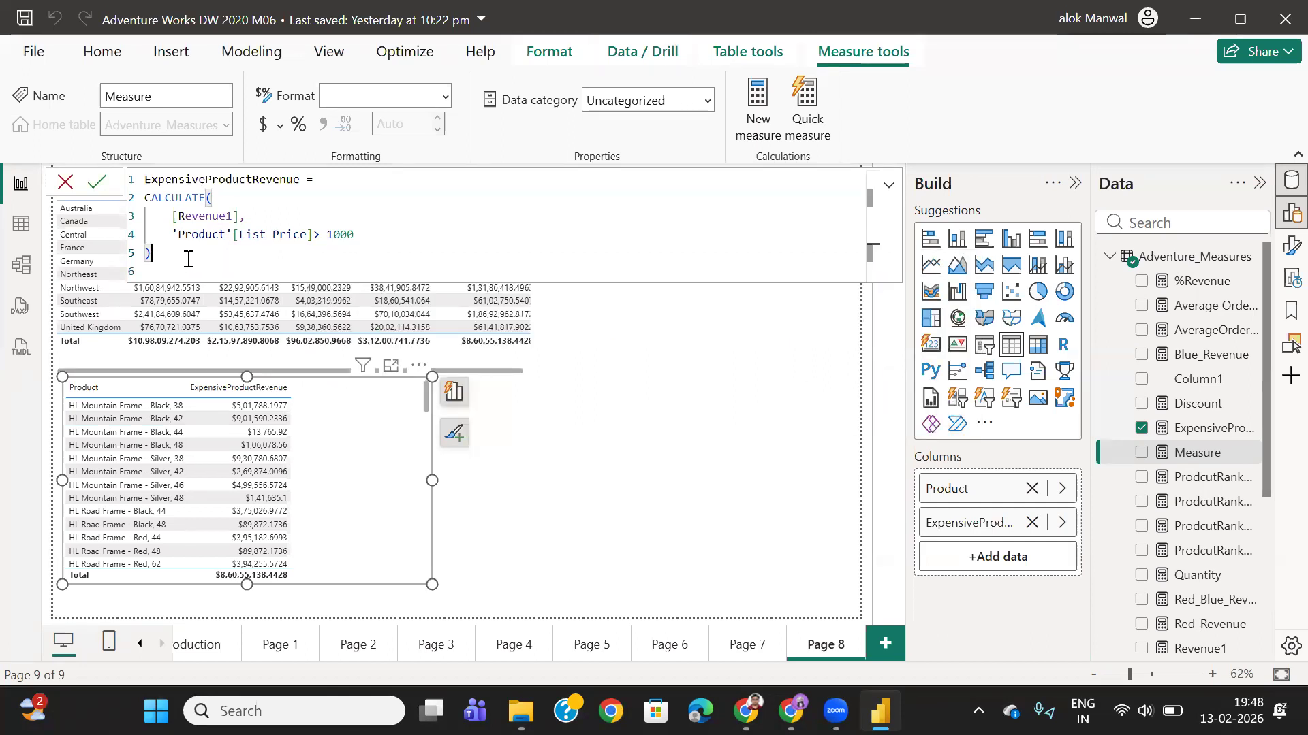
key(ctrl+a)
key(ctrl+v)
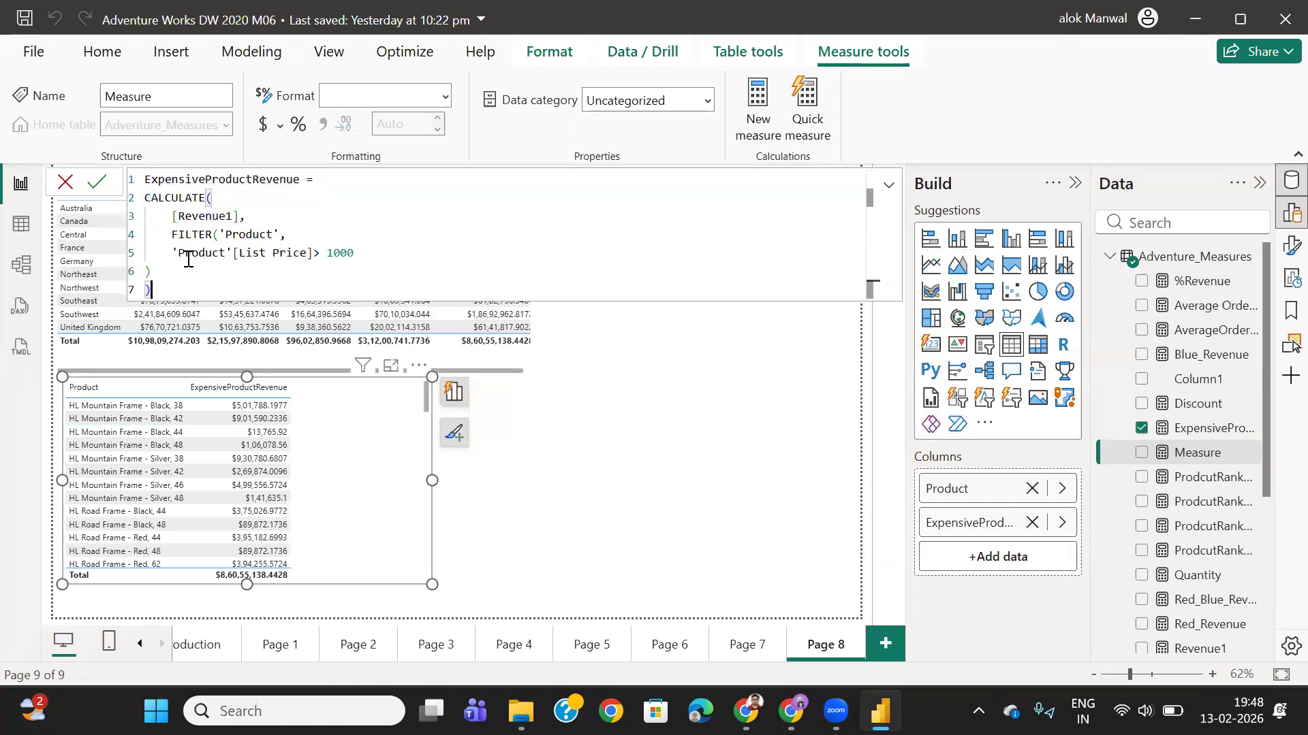
- Rename the measure in its formula to ExpensiveProductRevenueFilter, commit it and collapse the formula
click(302, 181)
text(Fi)
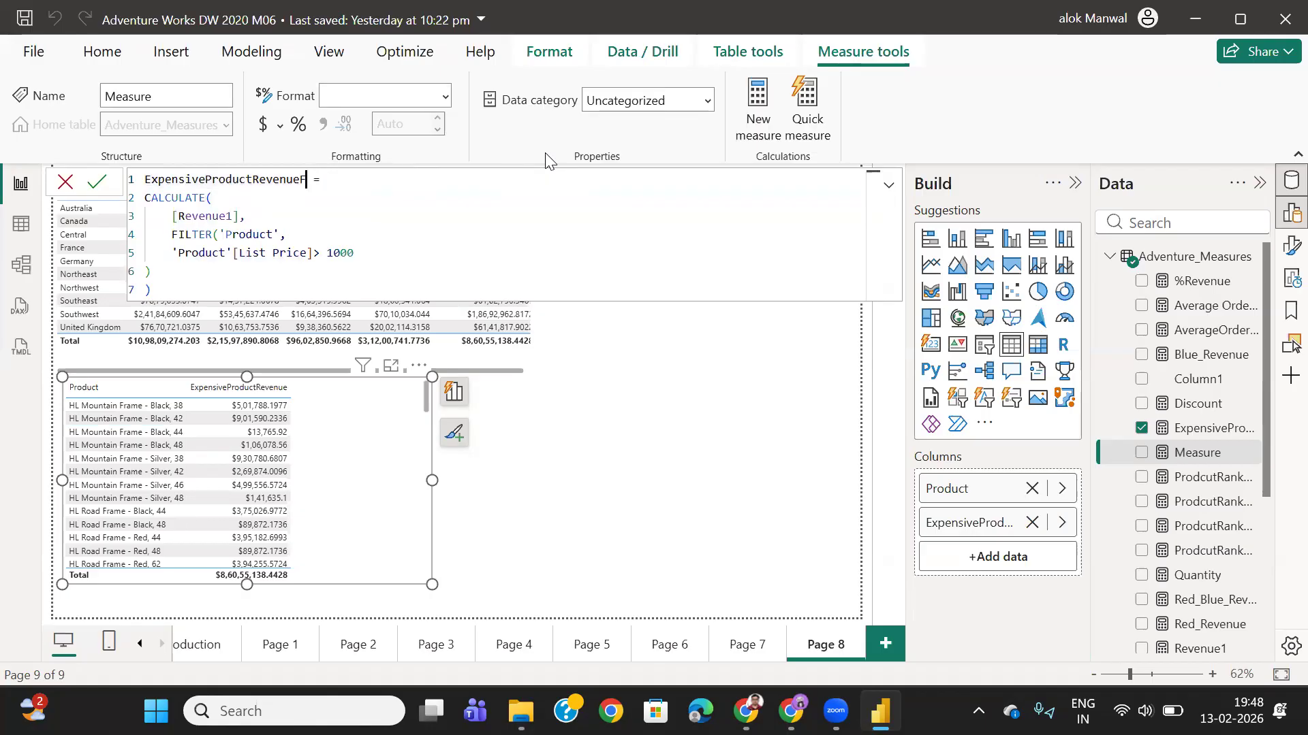
text(lter)
click(232, 280)
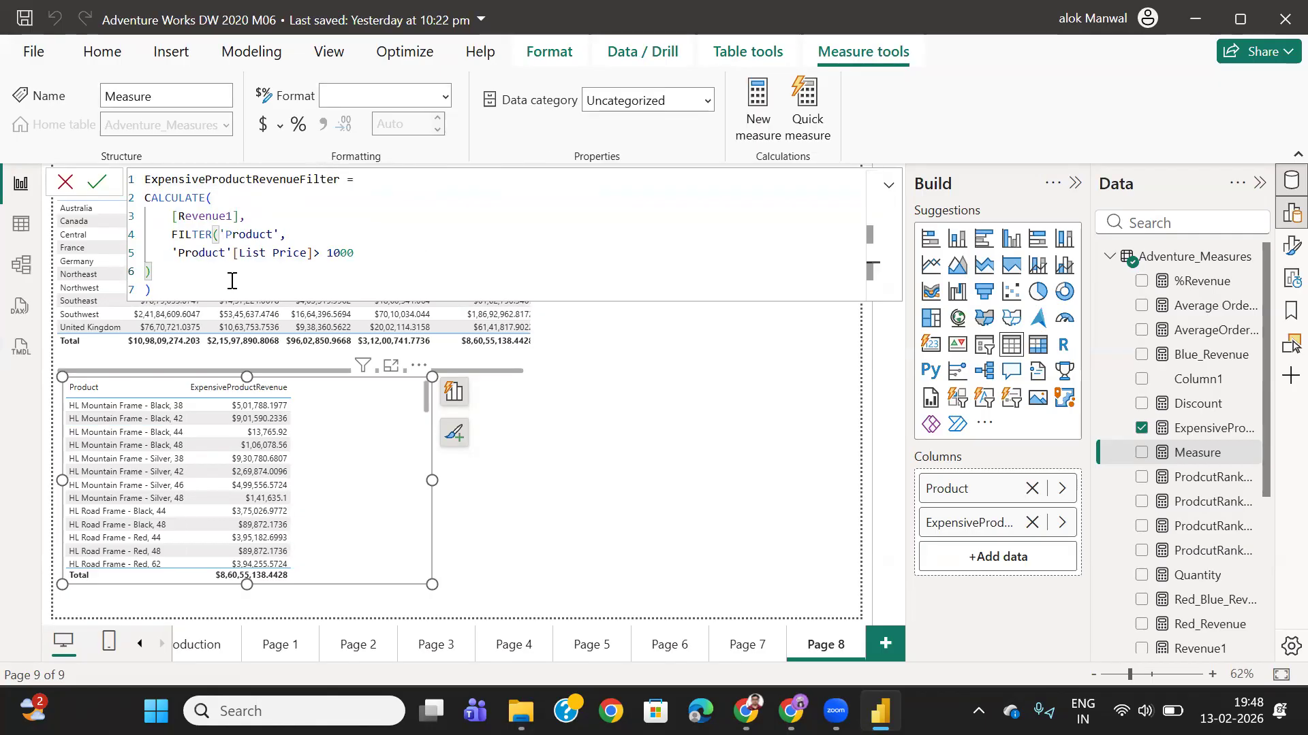
key(Return)
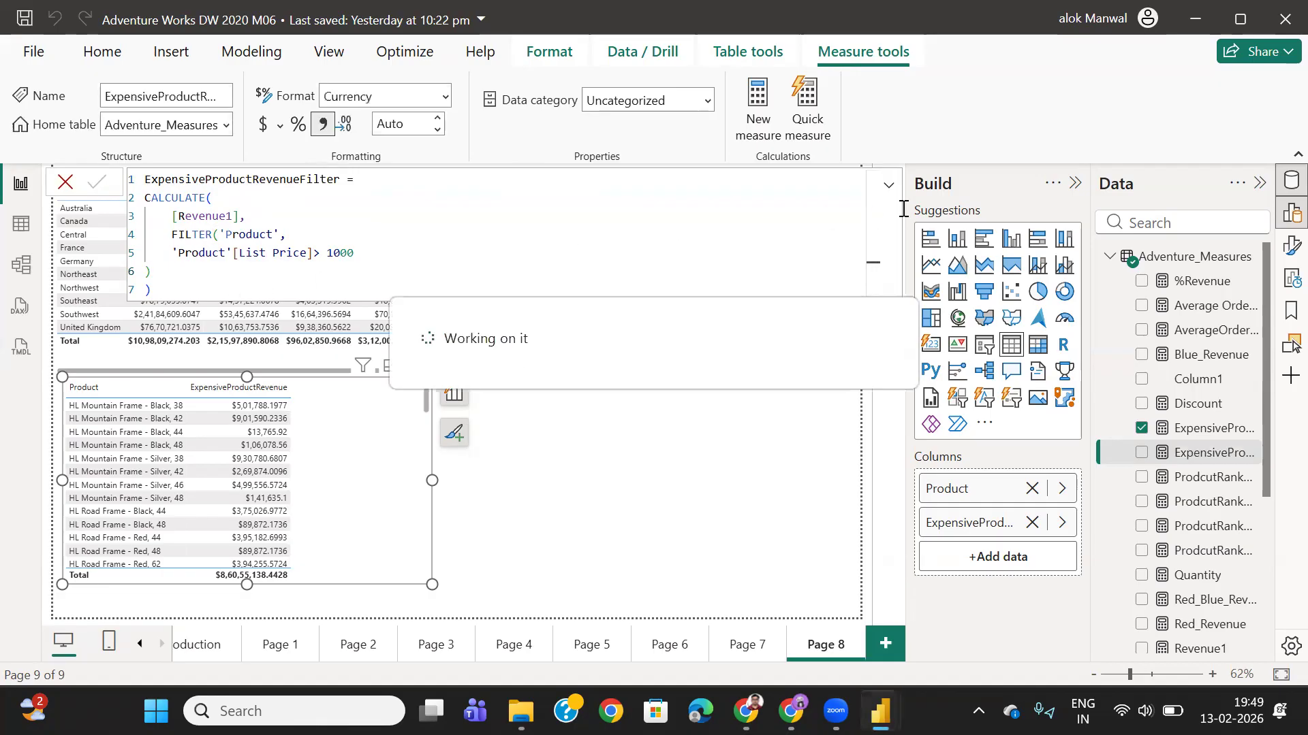
click(889, 185)
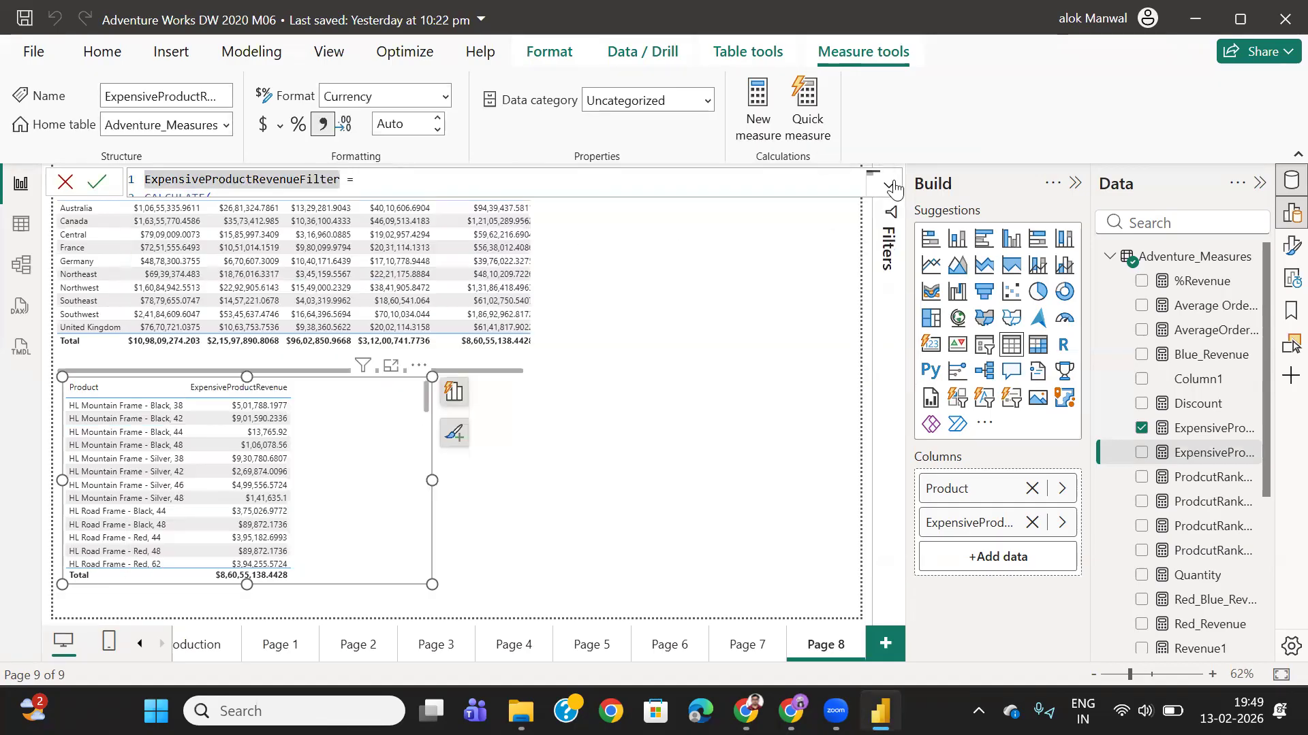
- Add ExpensiveProductRevenueFilter to the product table and format the measure as dollar currency
drag(1193, 454, 1018, 566)
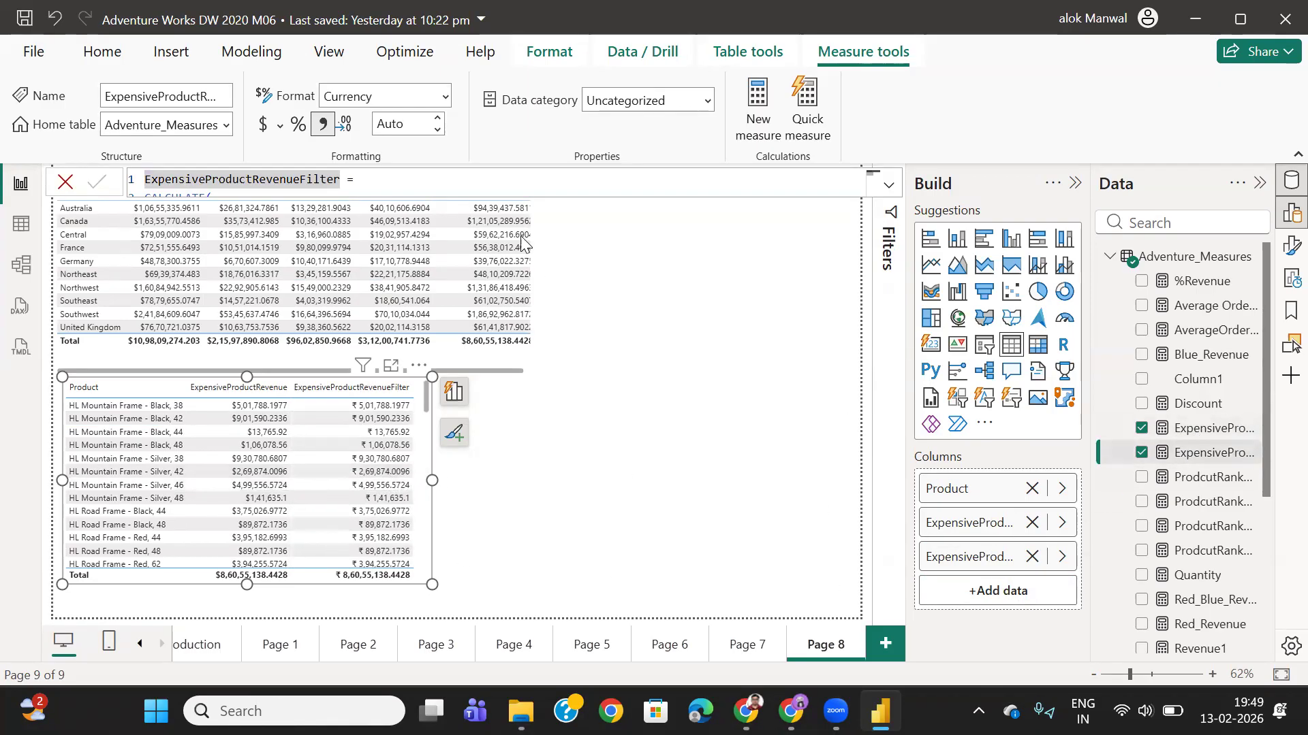
click(437, 179)
click(261, 124)
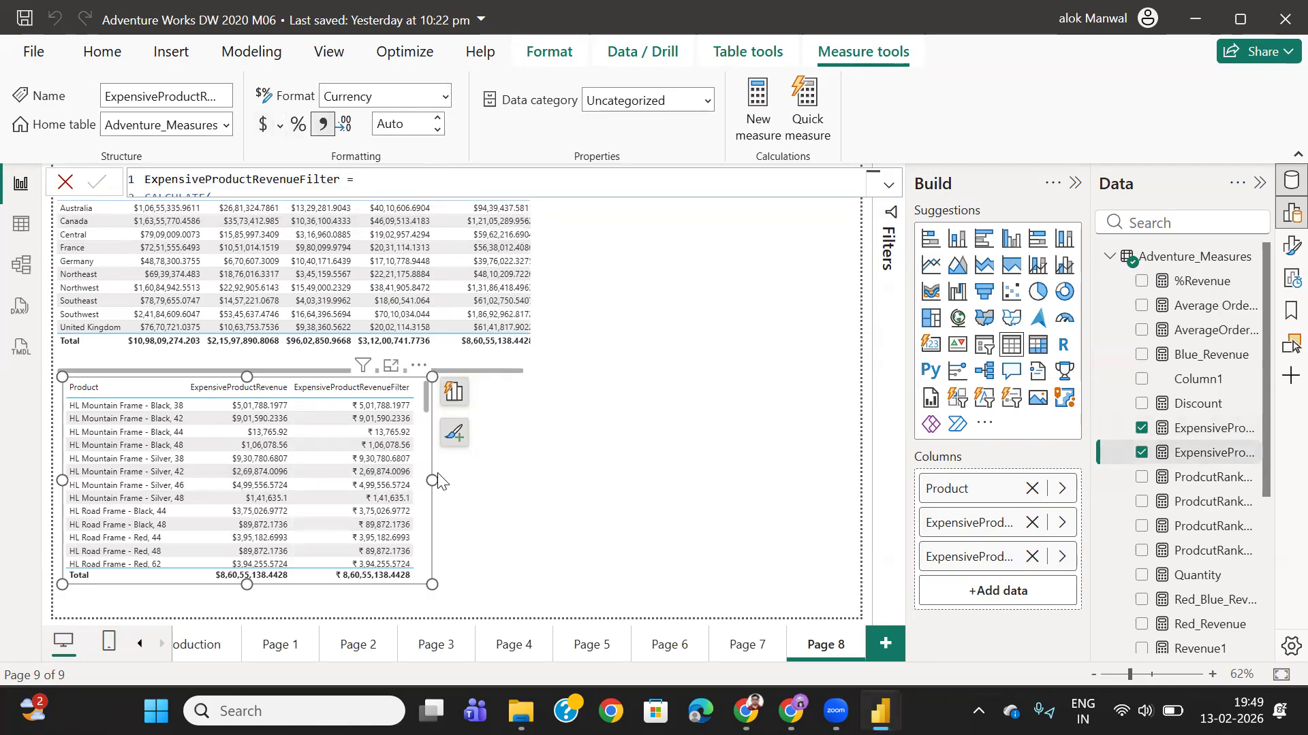
- Make the product table slightly wider and taller and shift it a little toward the page's middle
drag(433, 482, 444, 485)
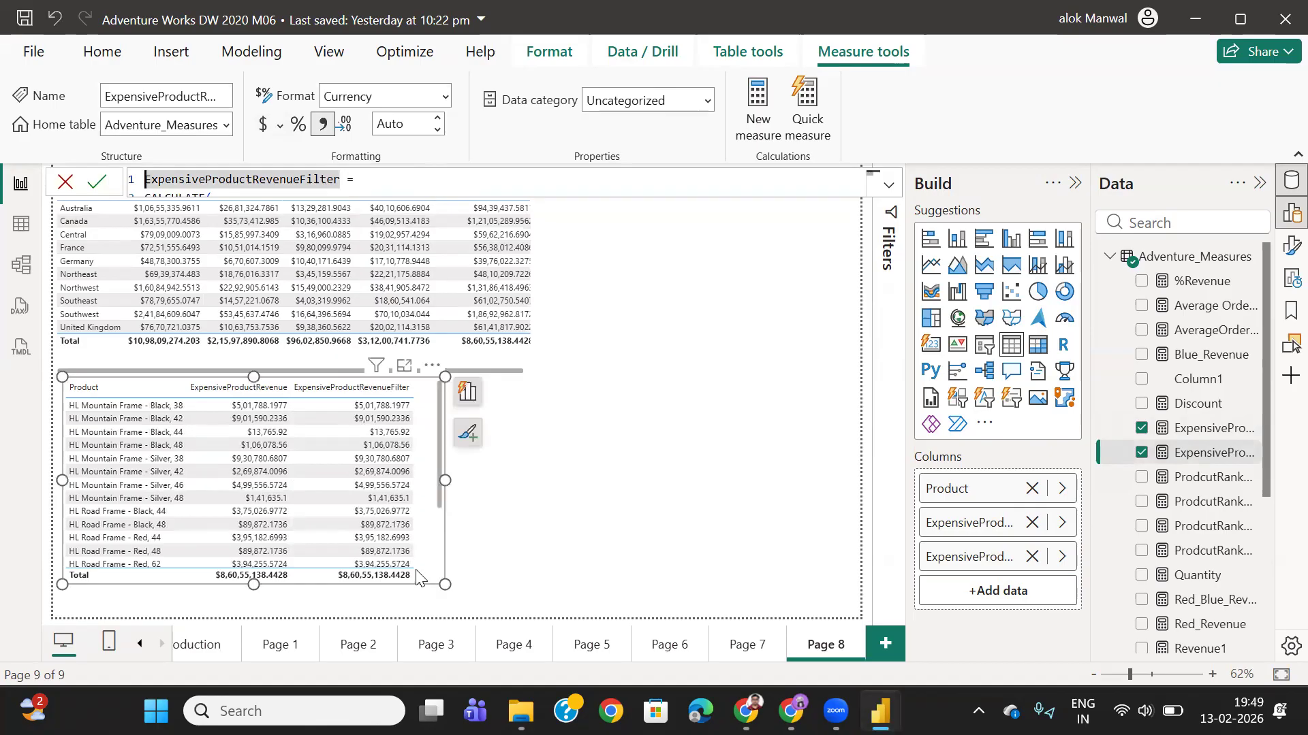
drag(445, 584, 451, 536)
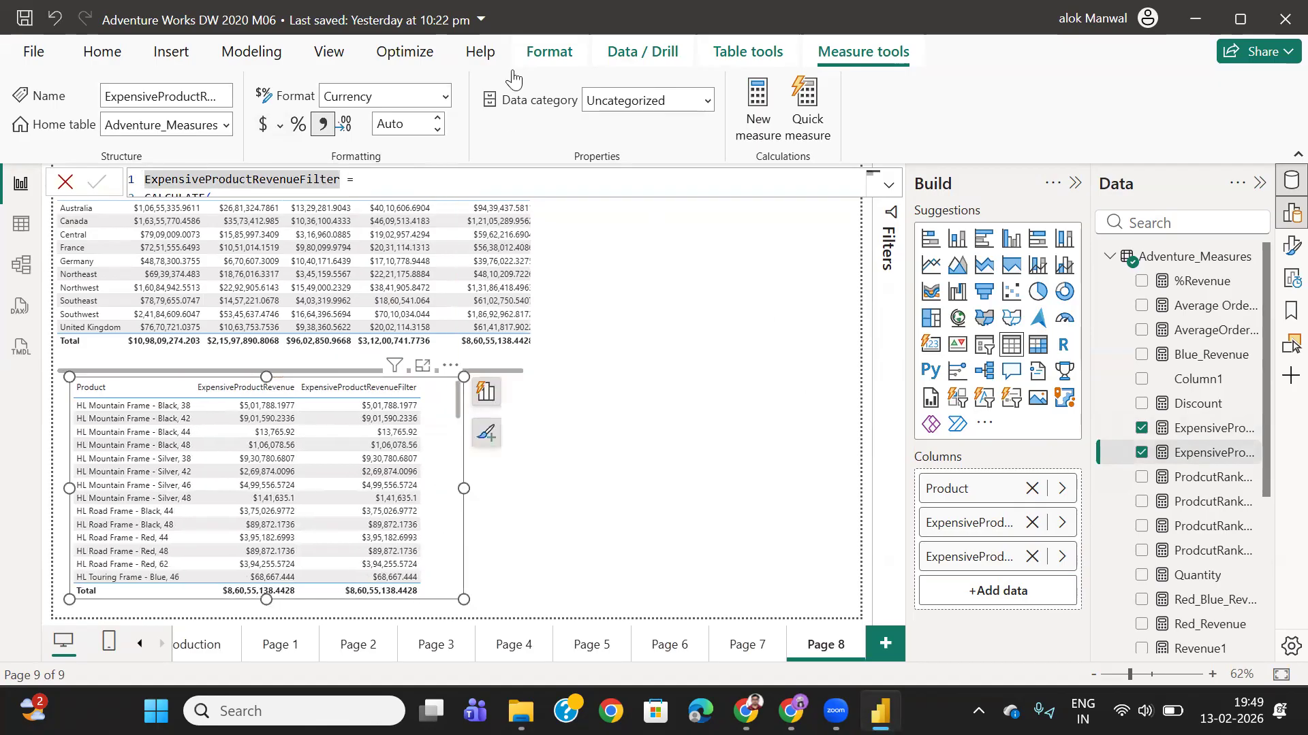
- Examine the FILTER function's table argument and List Price condition in the ExpensiveProductRevenueFilter formula
click(889, 184)
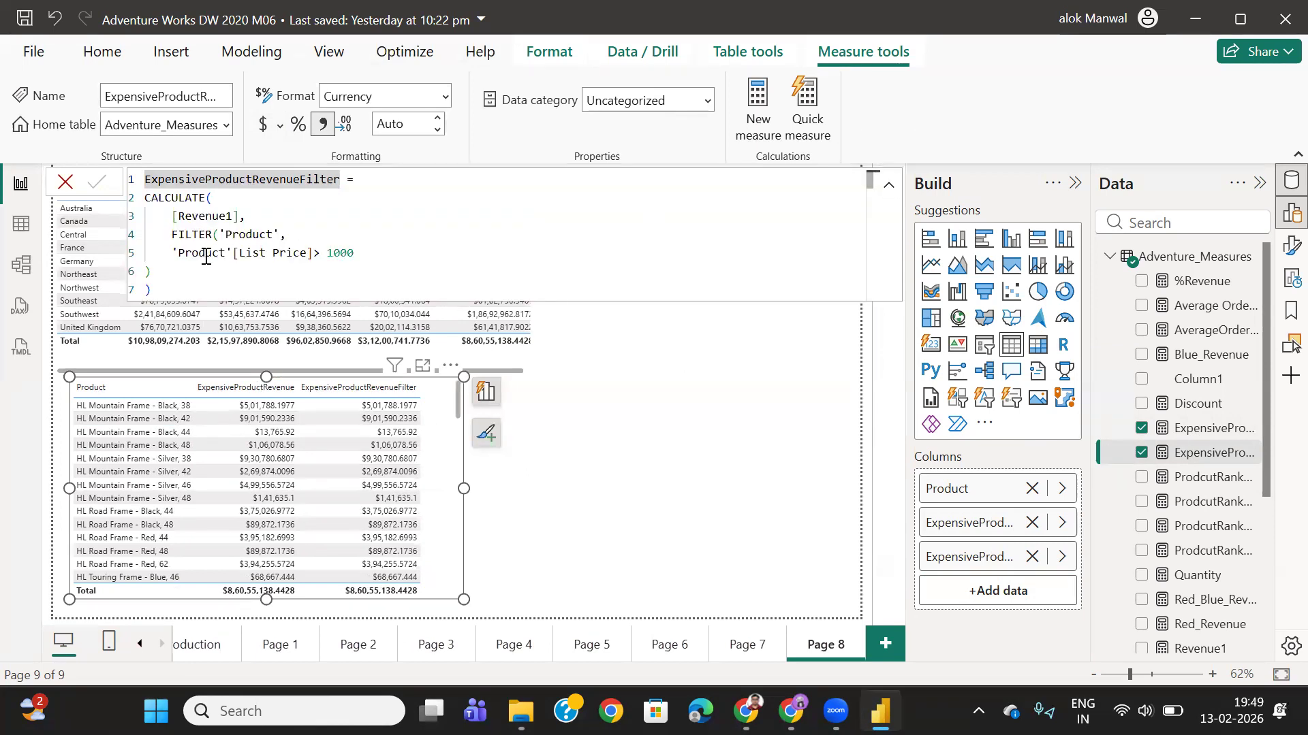
drag(173, 236, 289, 237)
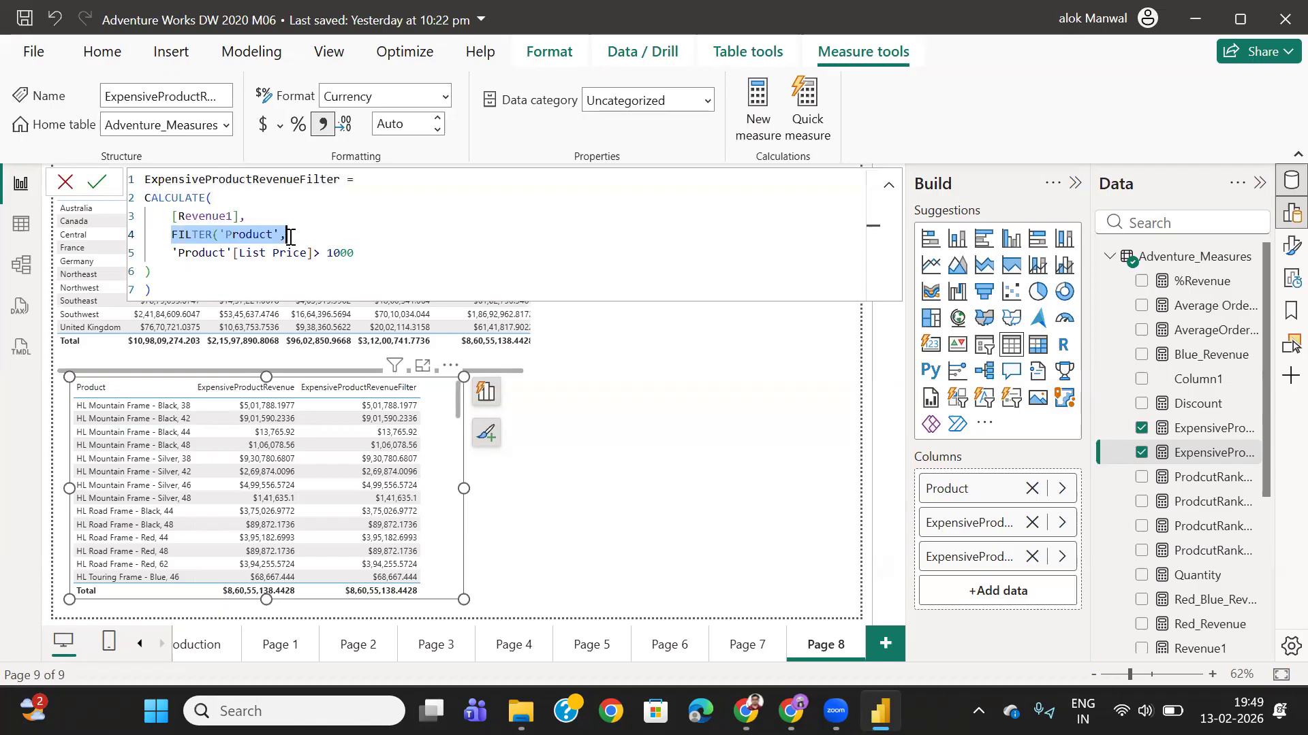
click(344, 232)
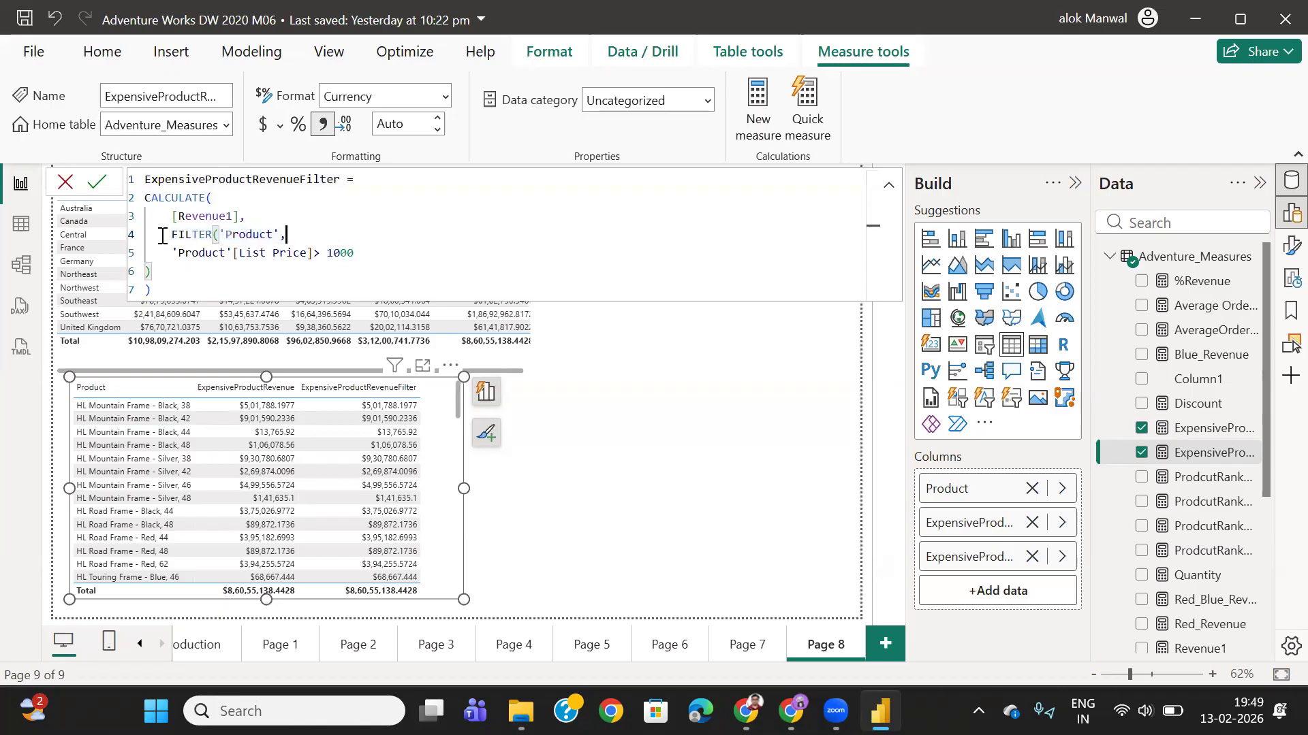
drag(222, 236, 279, 236)
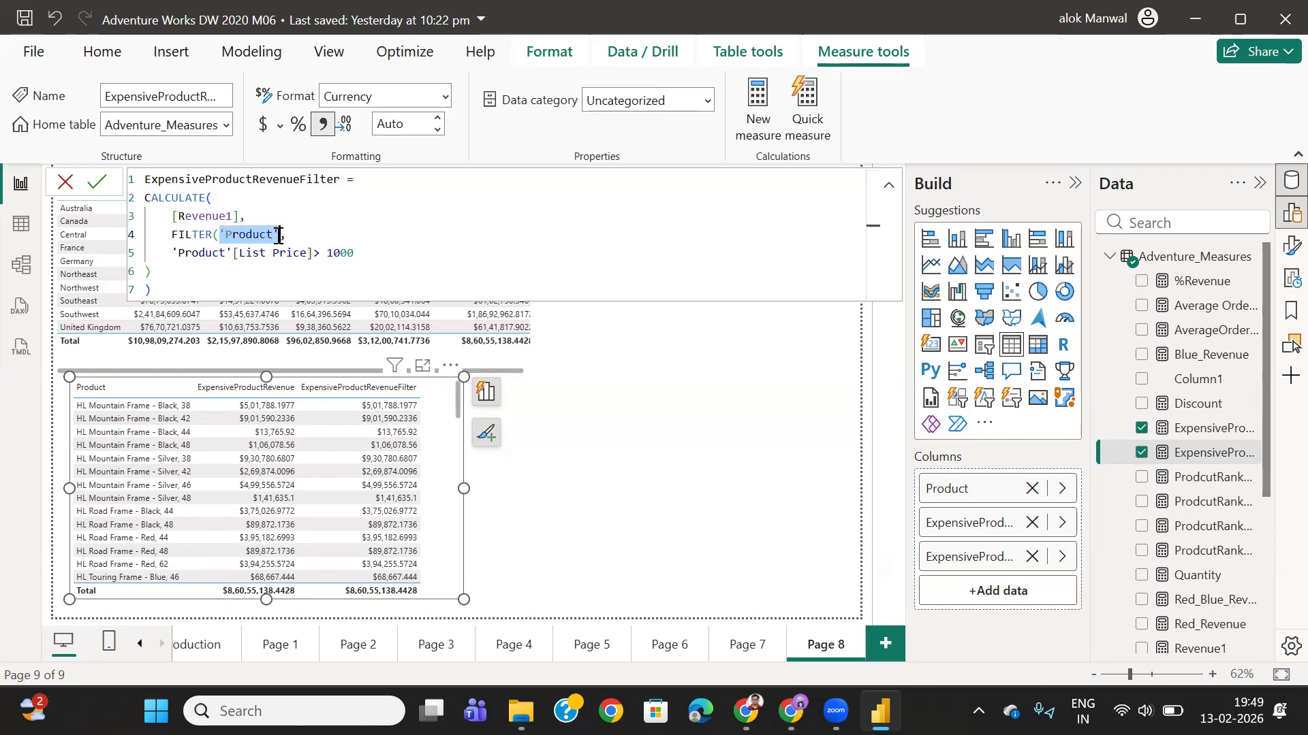
drag(172, 252, 354, 254)
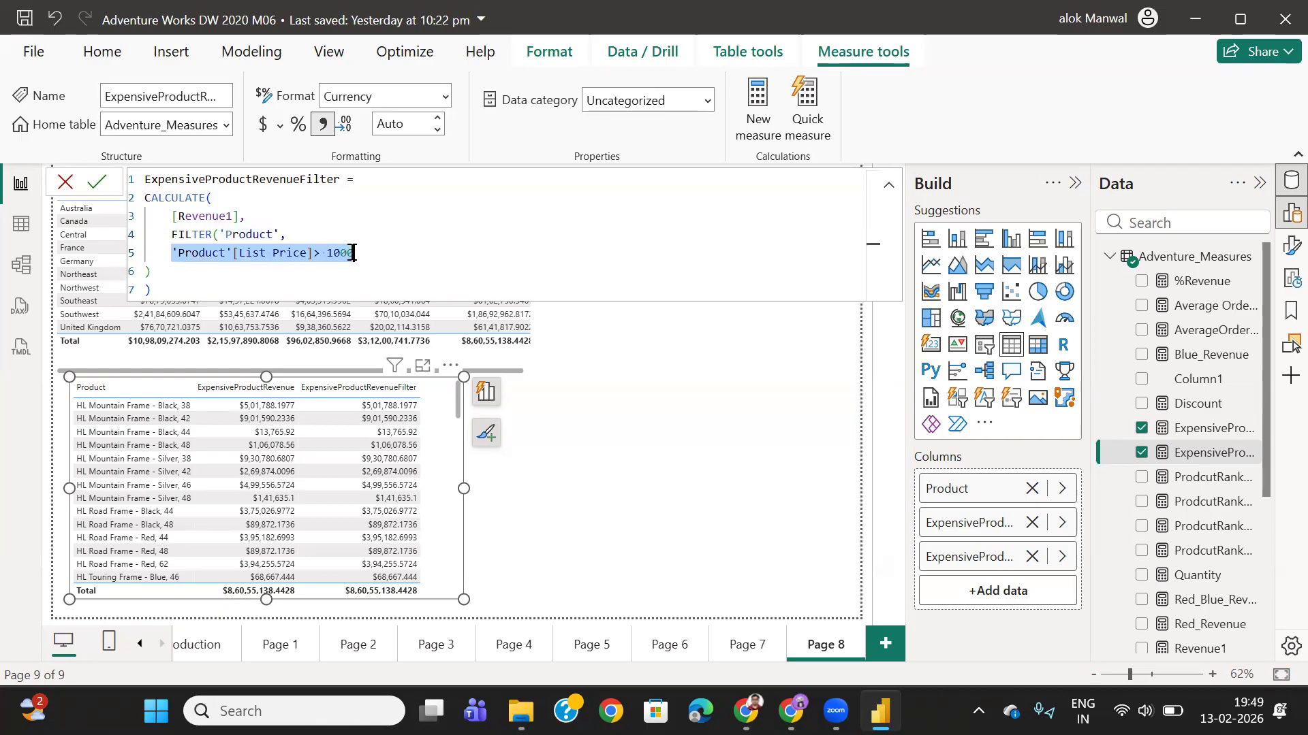
- Compare the ExpensiveProductRevenue formula with the FILTER version in ExpensiveProductRevenueFilter and their columns in the product table
click(1226, 427)
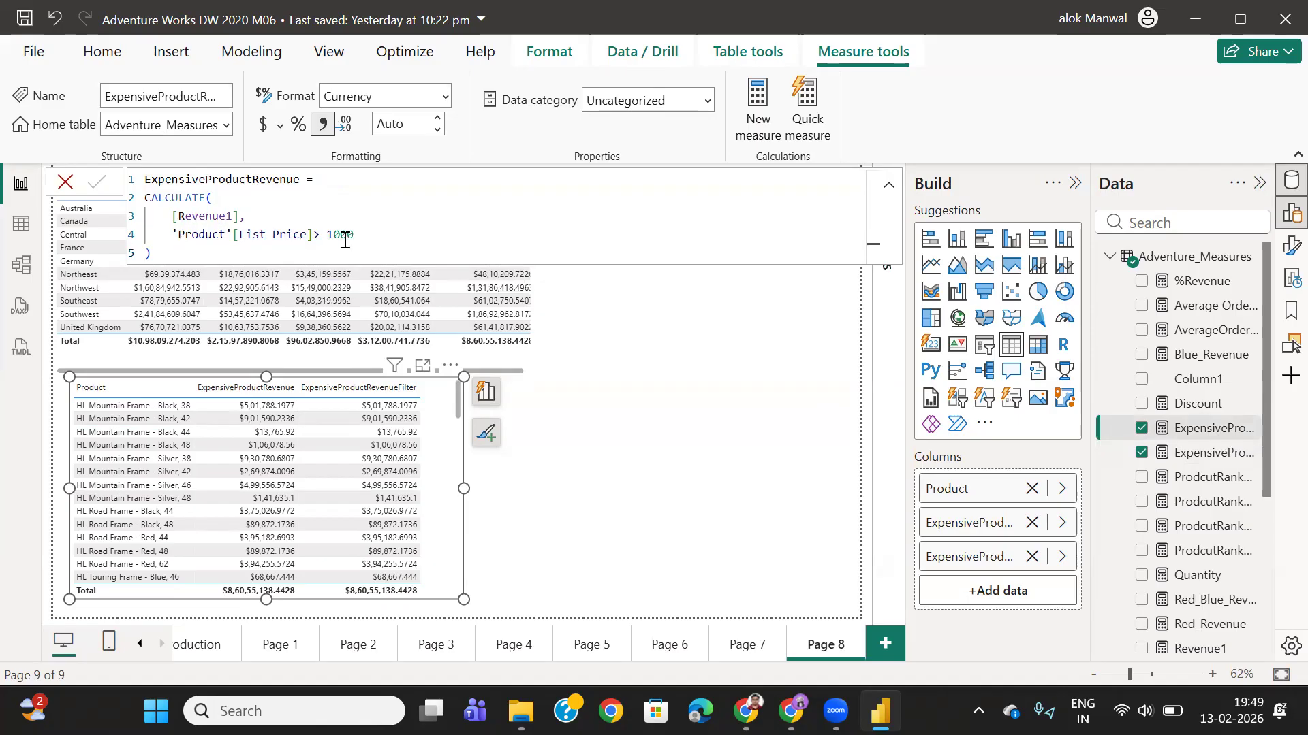
click(202, 256)
click(1209, 452)
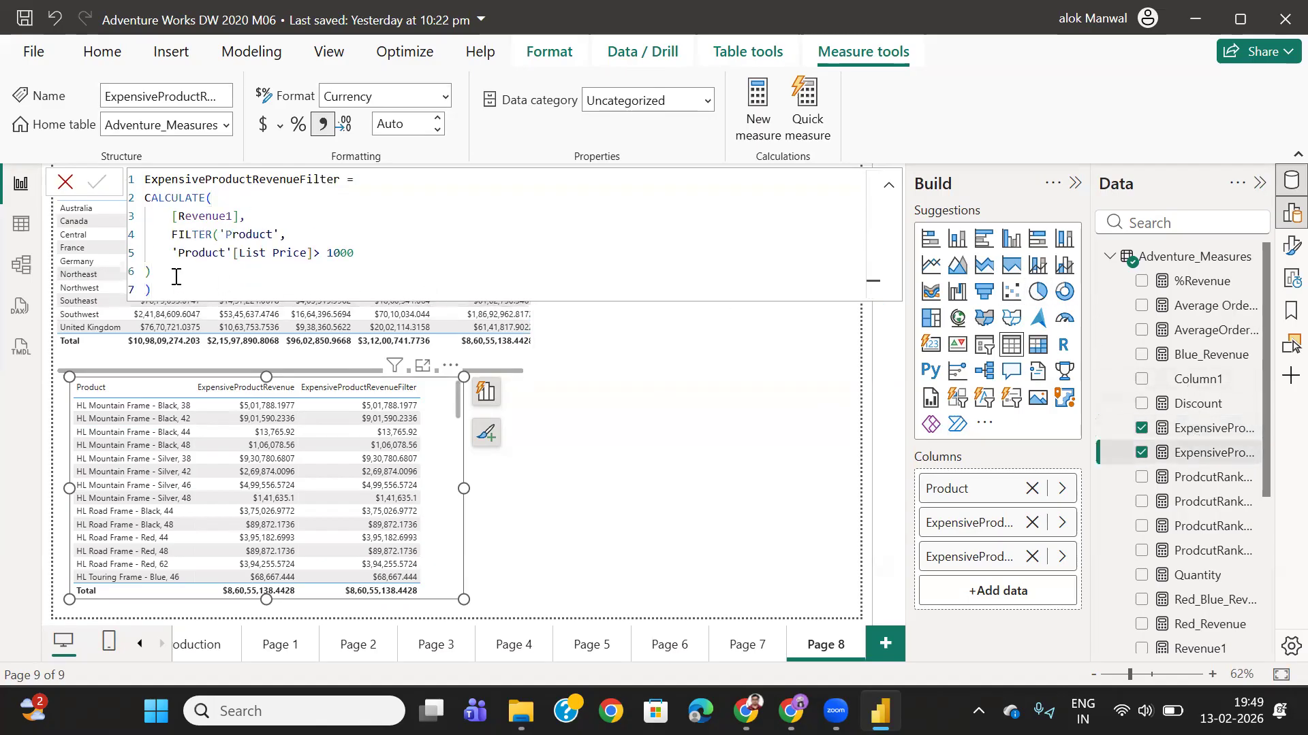
drag(172, 235, 286, 237)
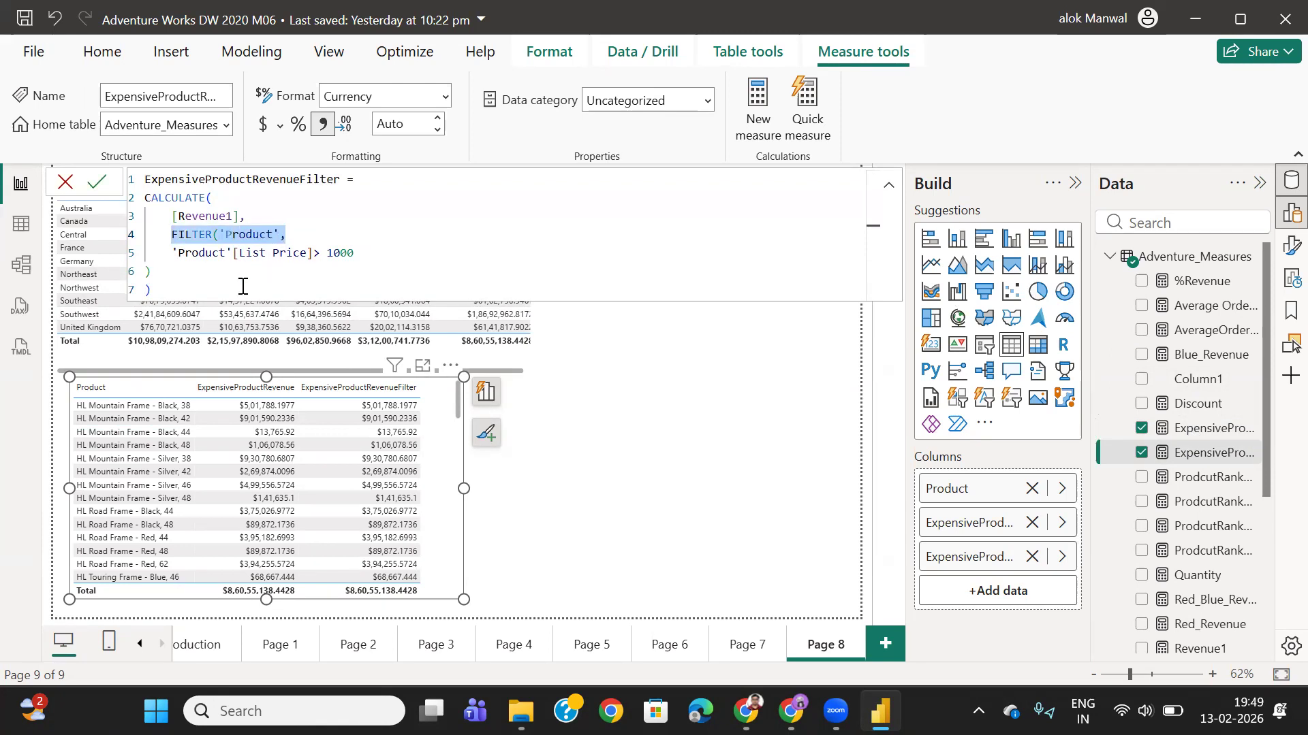
click(889, 184)
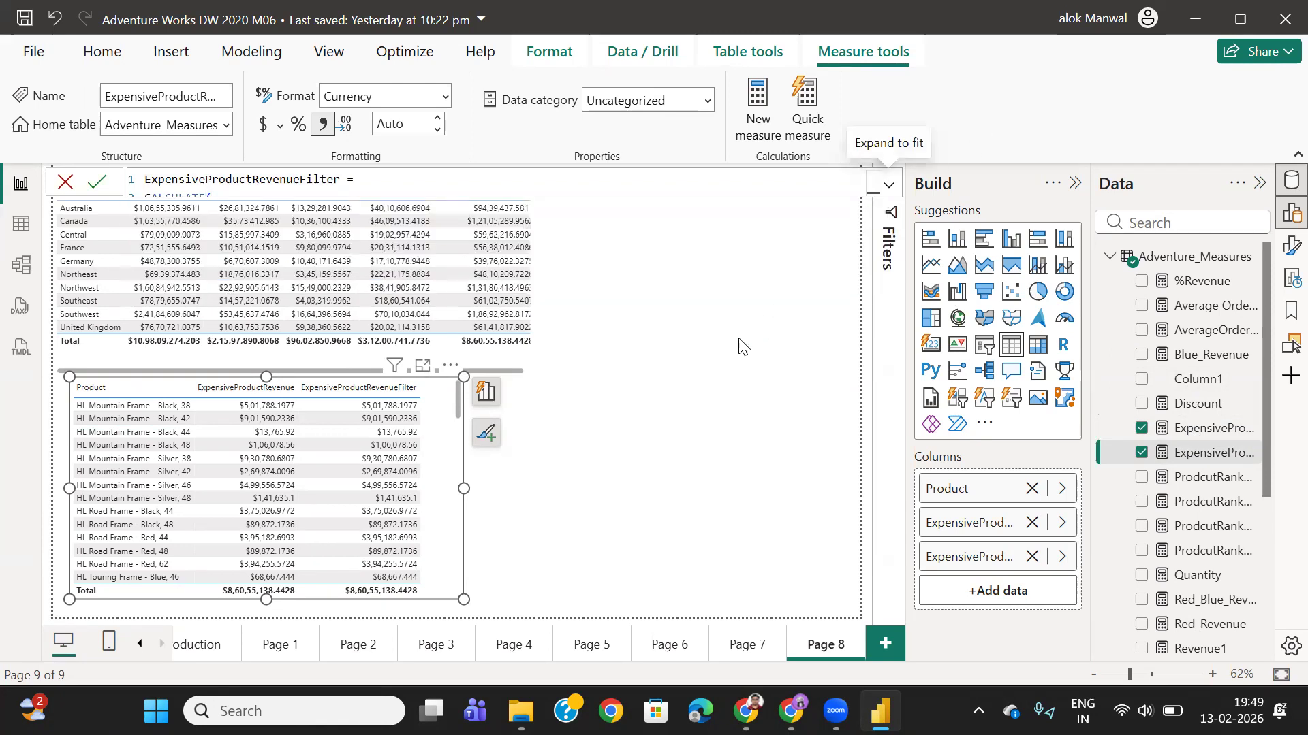
click(721, 353)
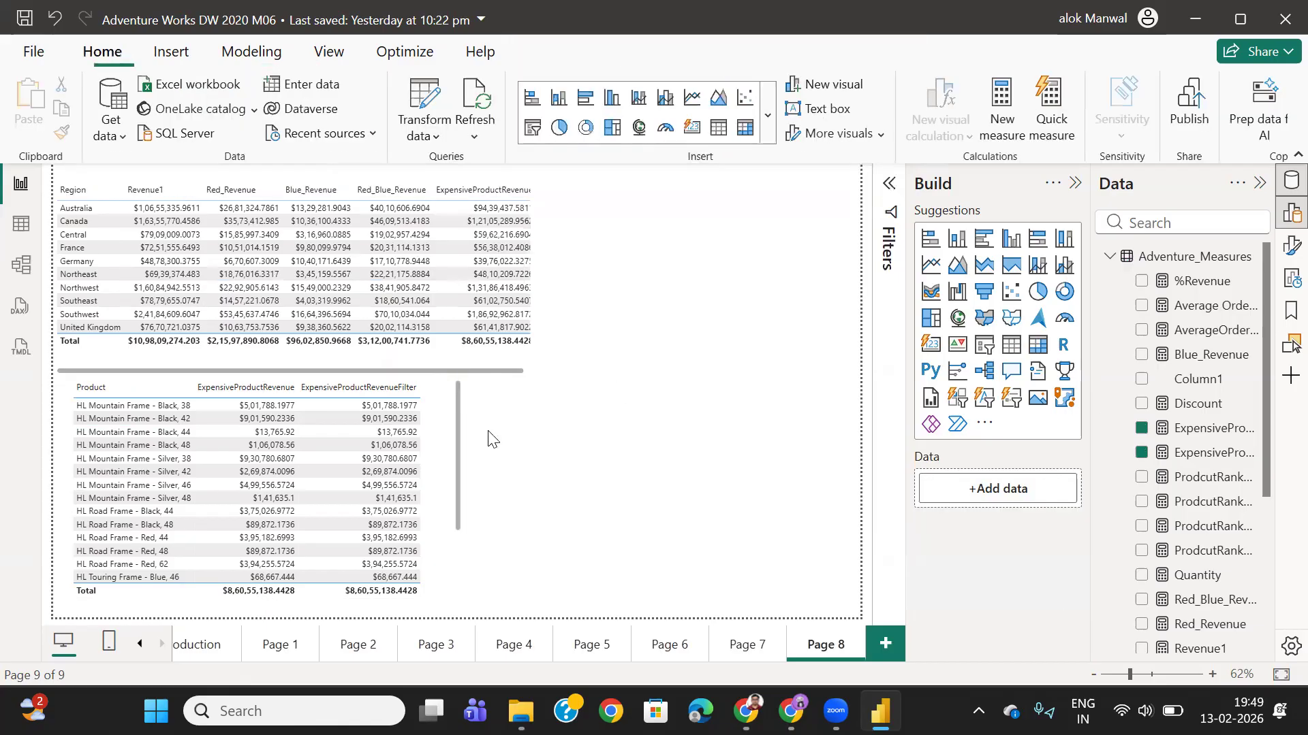
click(438, 465)
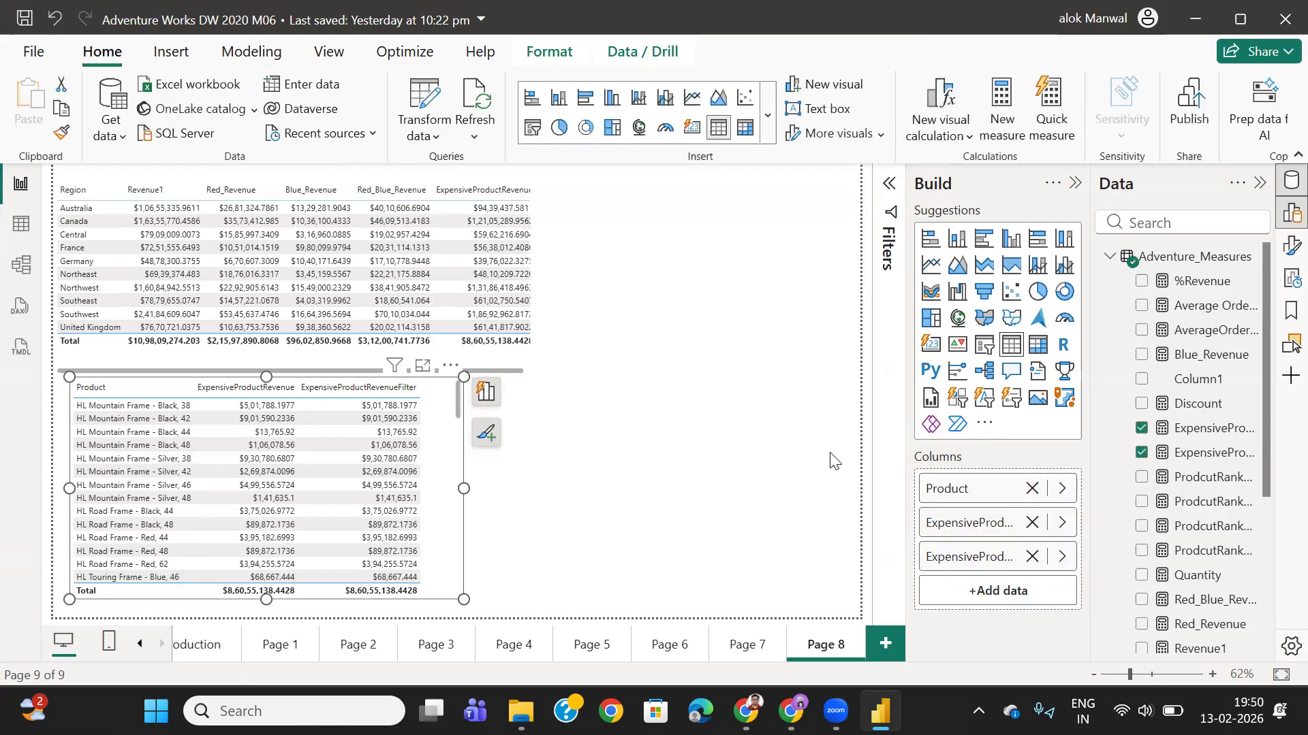
click(1202, 429)
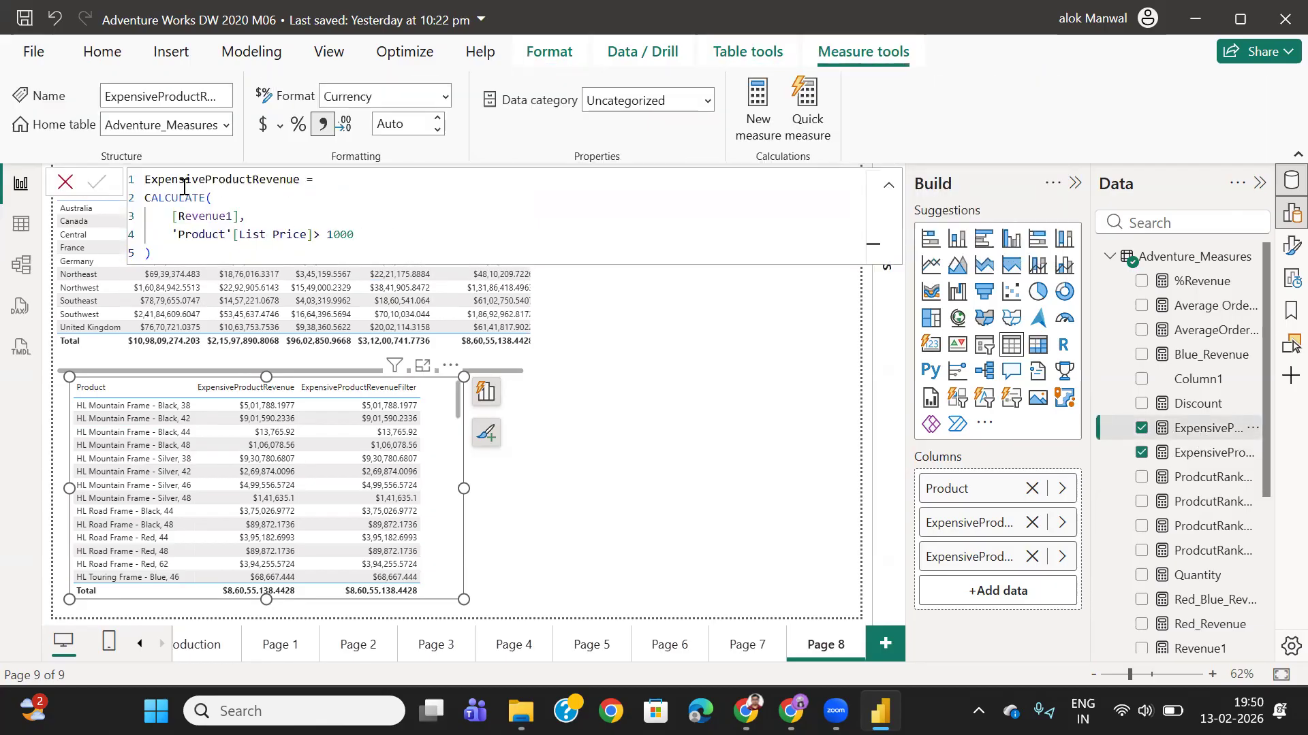
click(1189, 453)
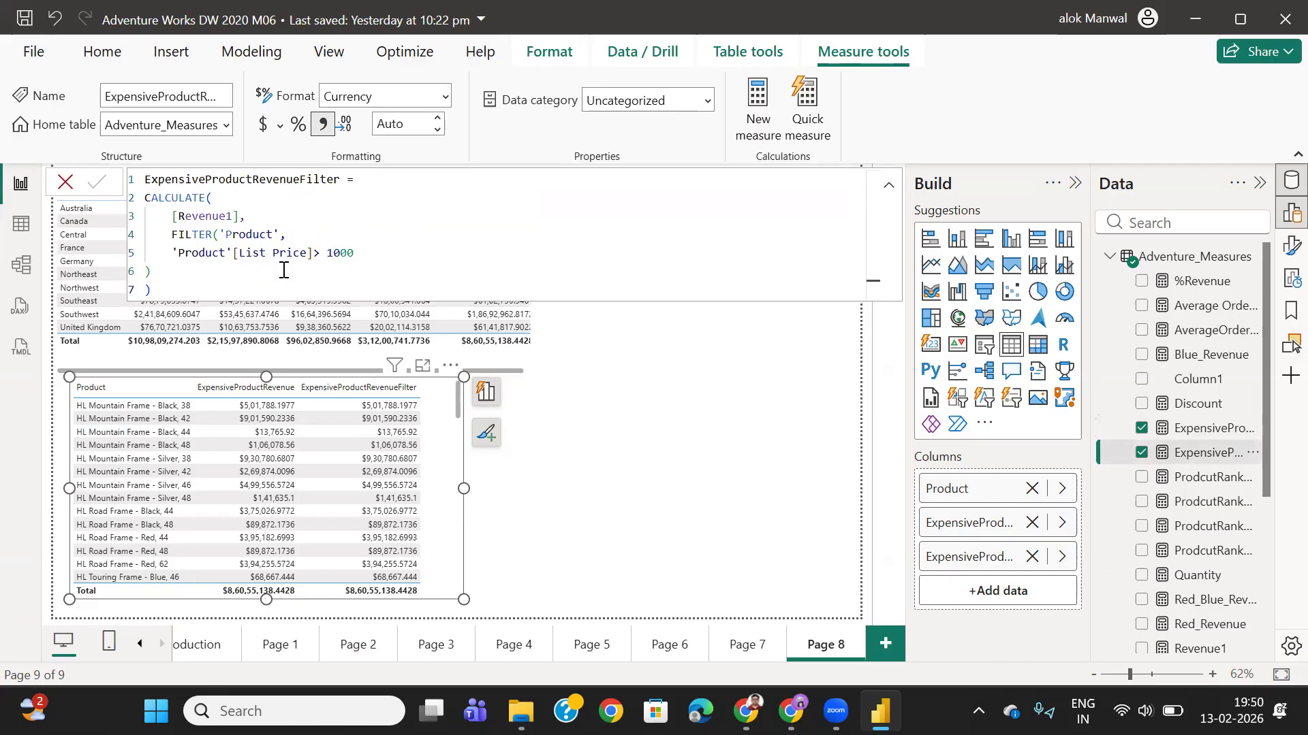
click(708, 423)
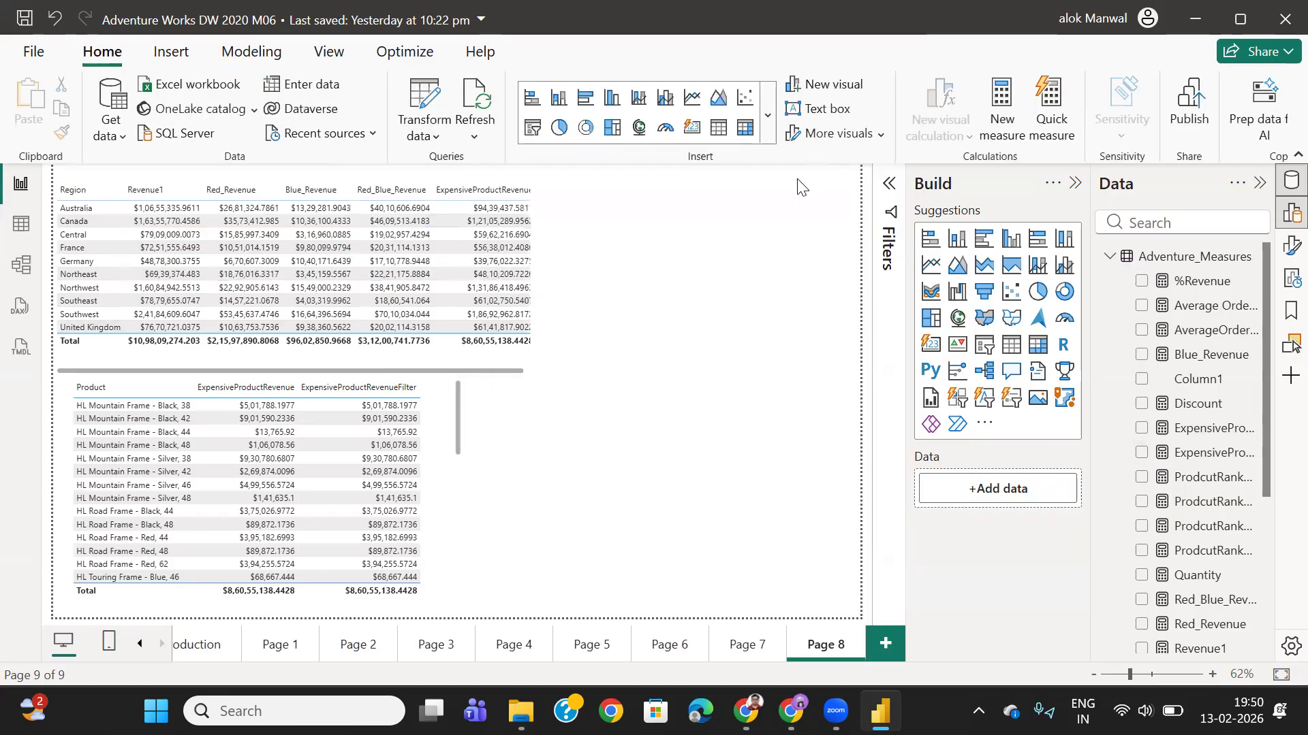
click(455, 526)
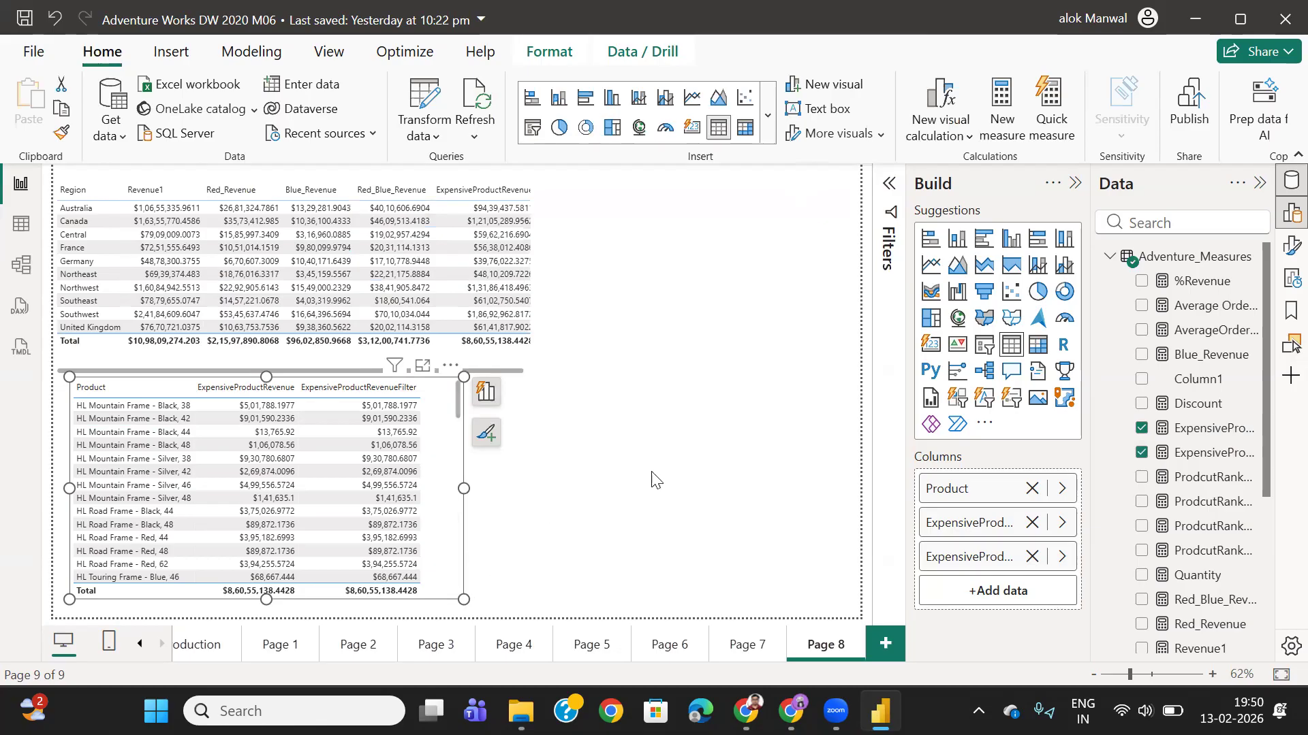
- Look through the color-based revenue measures and copy the complete formula of Red_Revenue
click(1166, 354)
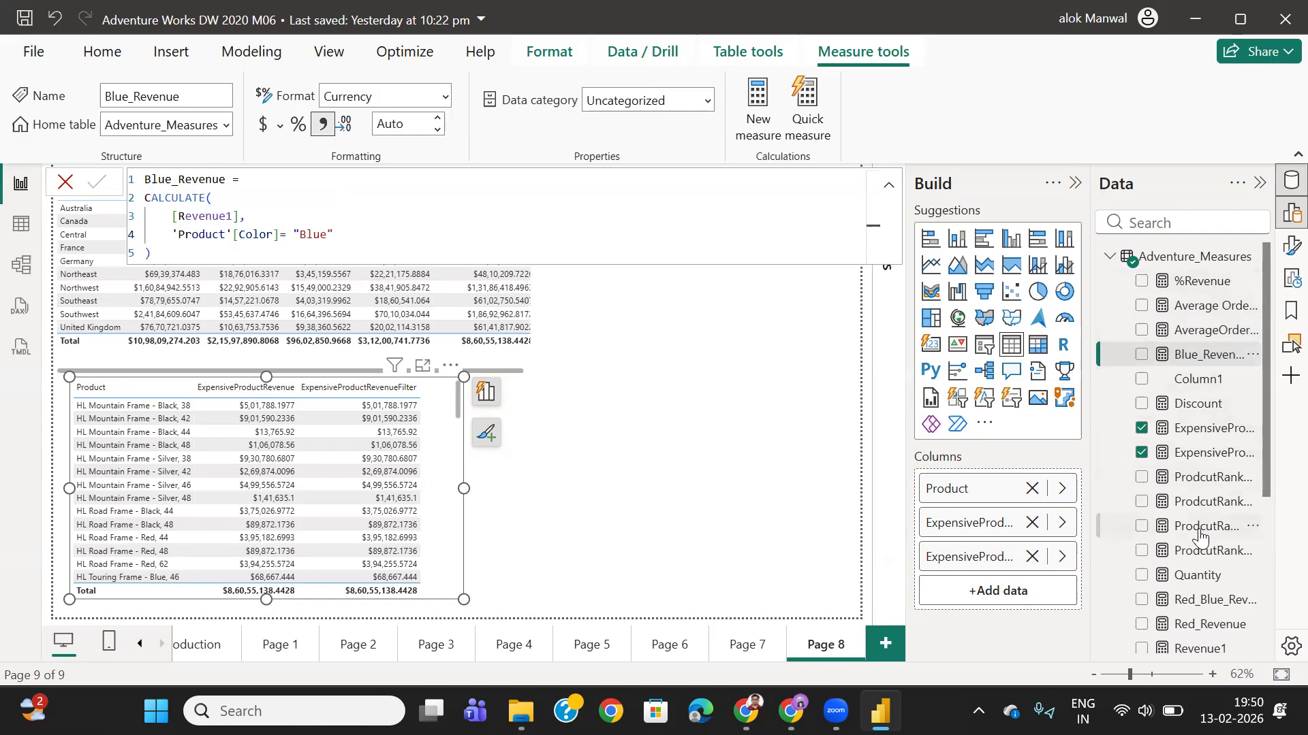
click(1193, 600)
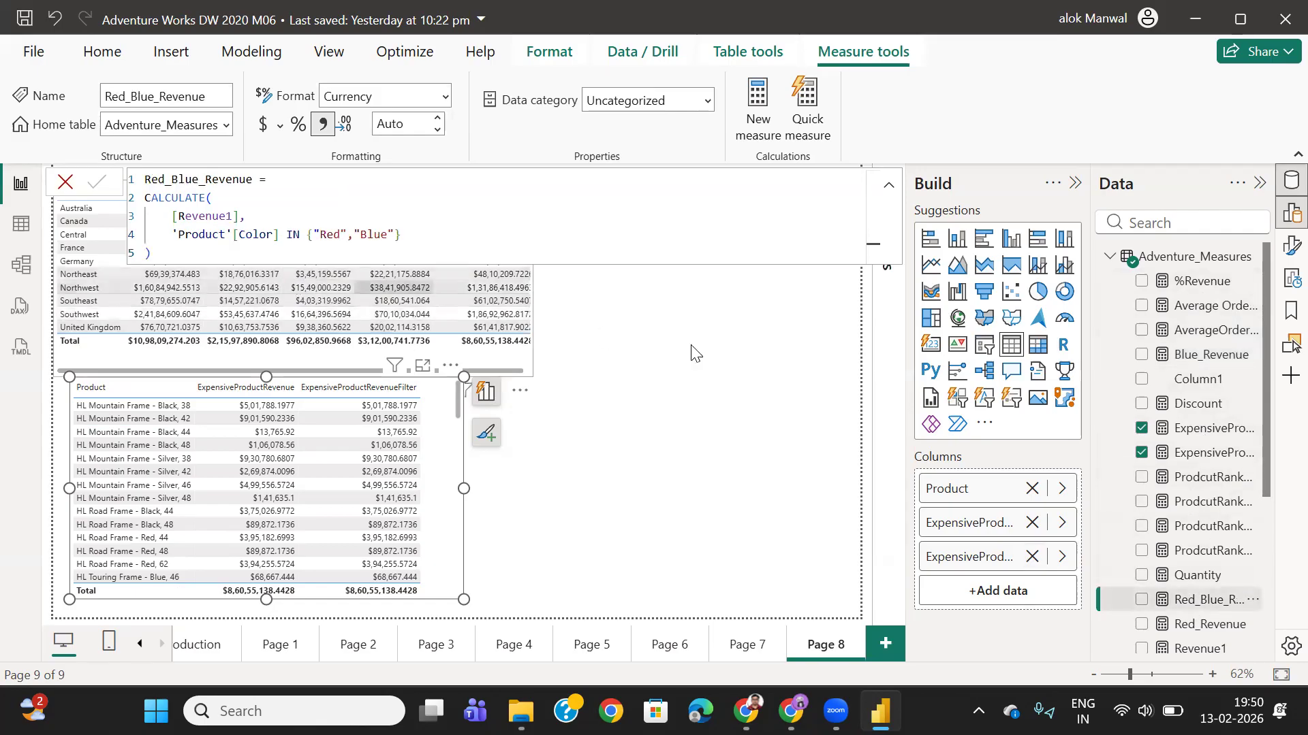
click(1185, 625)
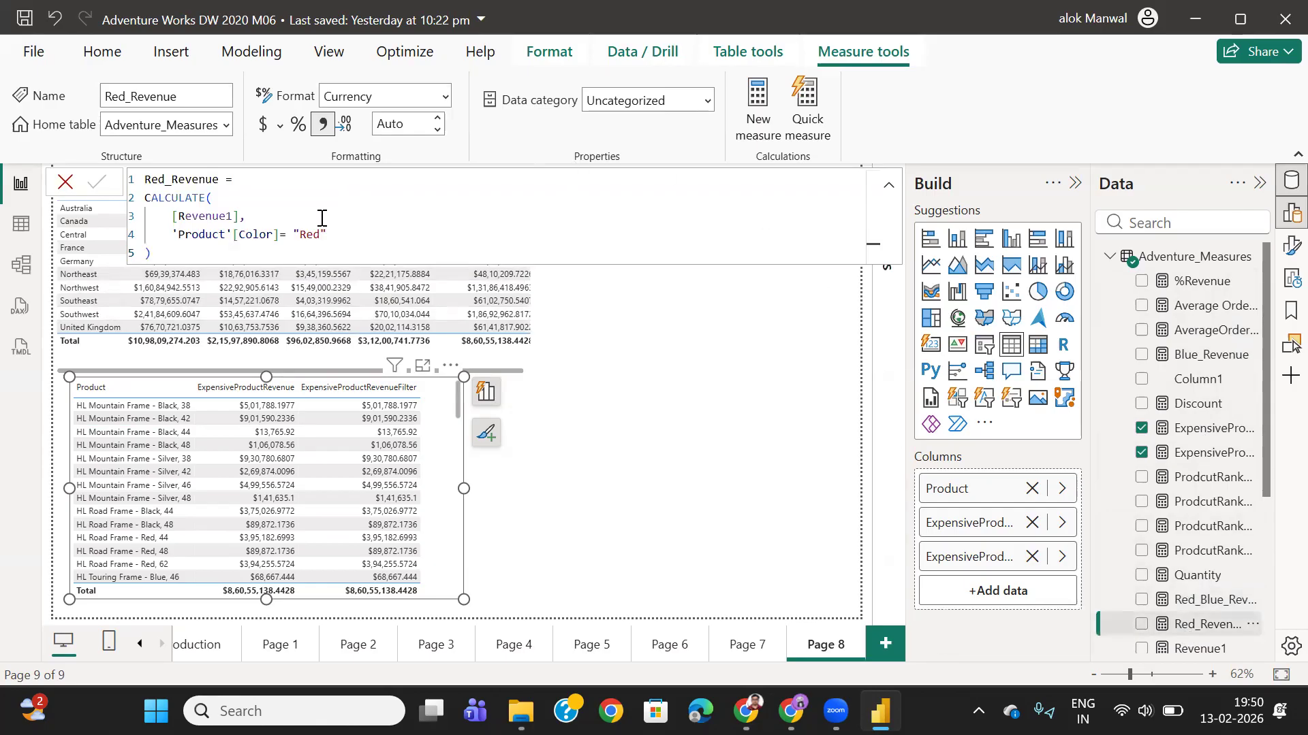
click(213, 249)
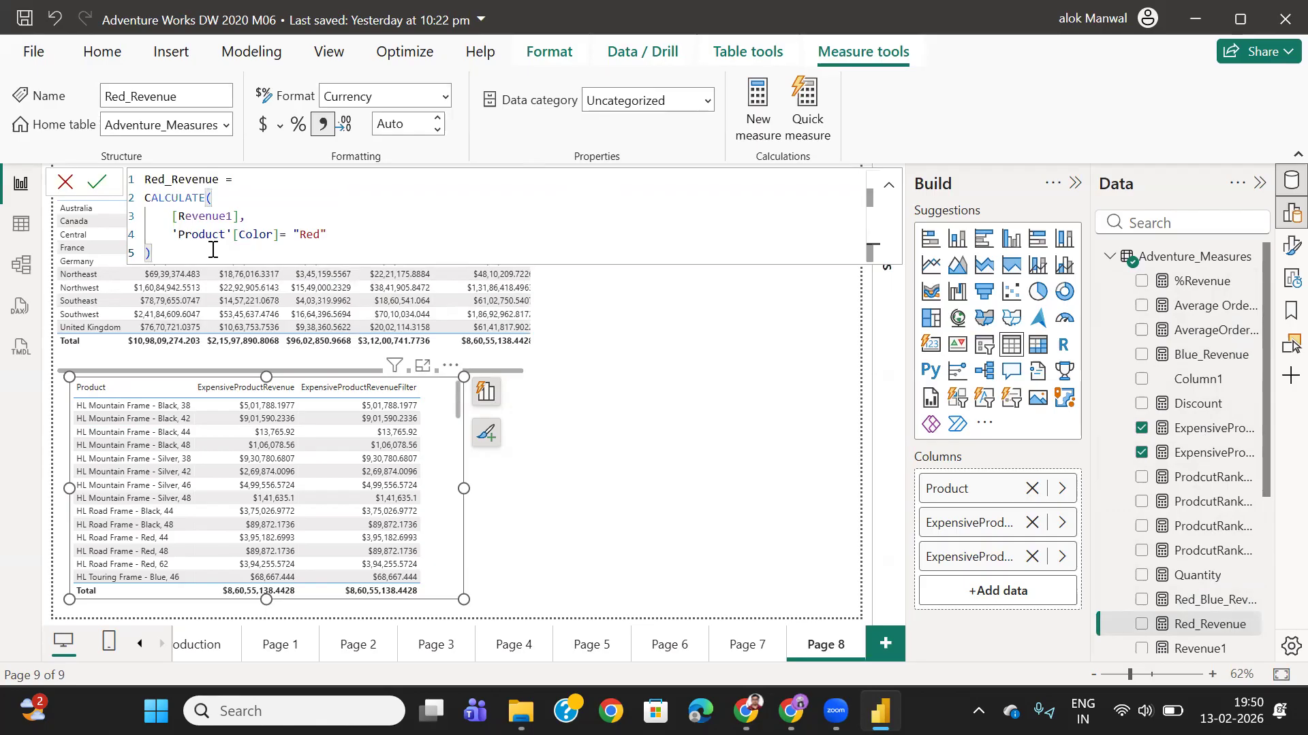
key(ctrl+a)
key(ctrl+c)
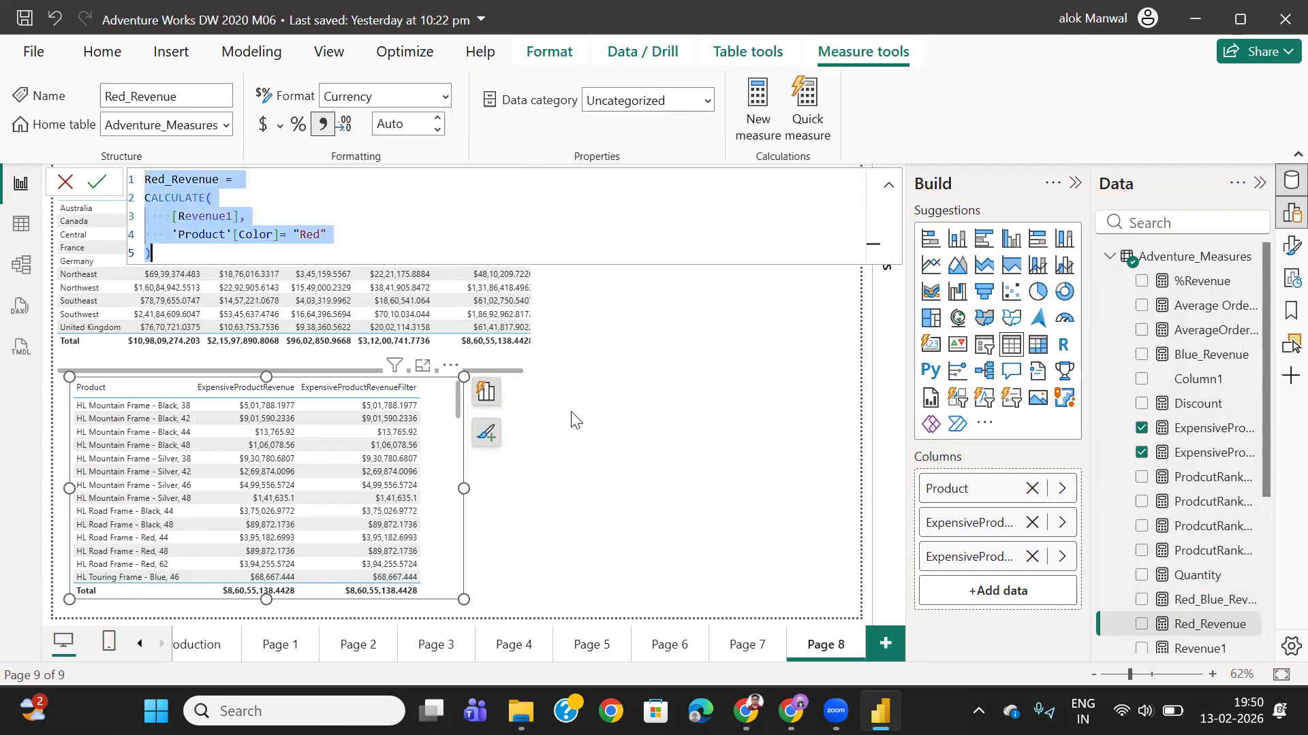
- Create a new measure in Adventure_Measures from the copied formula and name it Red_Revenue_Filter
click(669, 431)
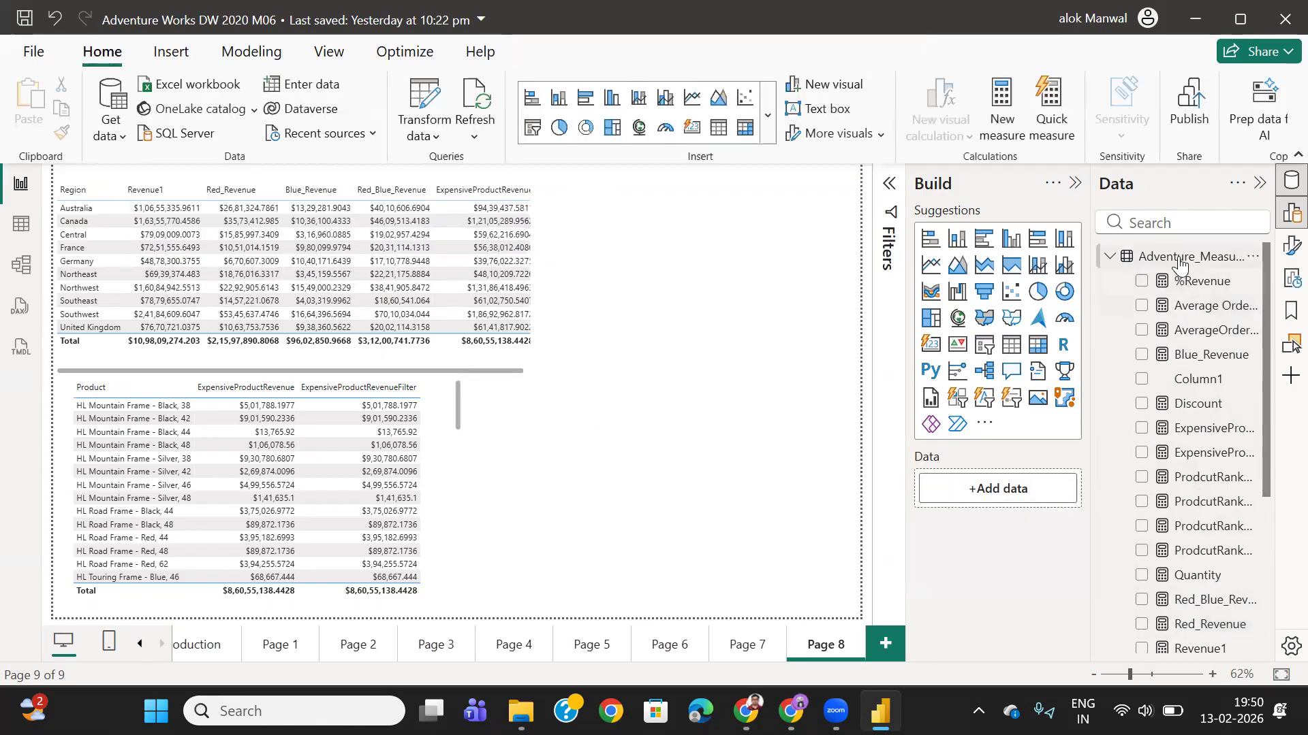
right_click(1180, 257)
click(1079, 297)
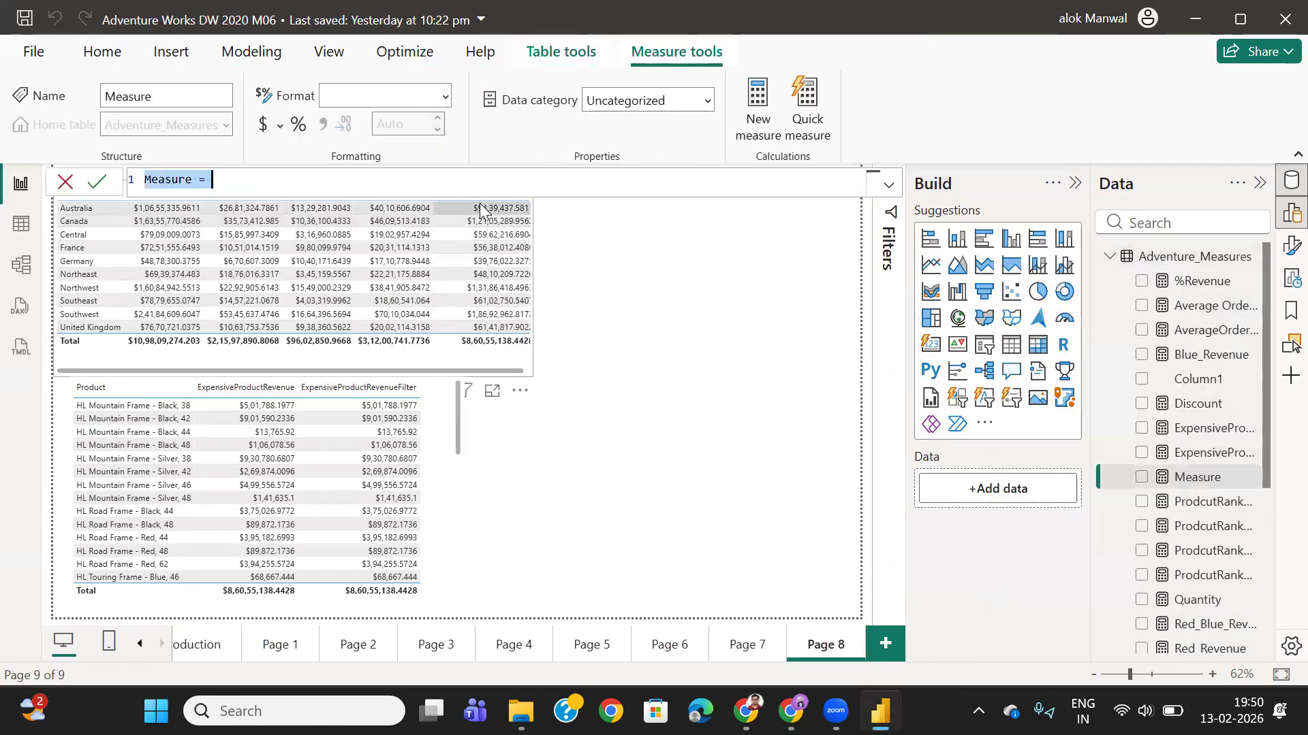
key(ctrl+a)
key(ctrl+v)
click(225, 179)
text(=)
text(_Filter)
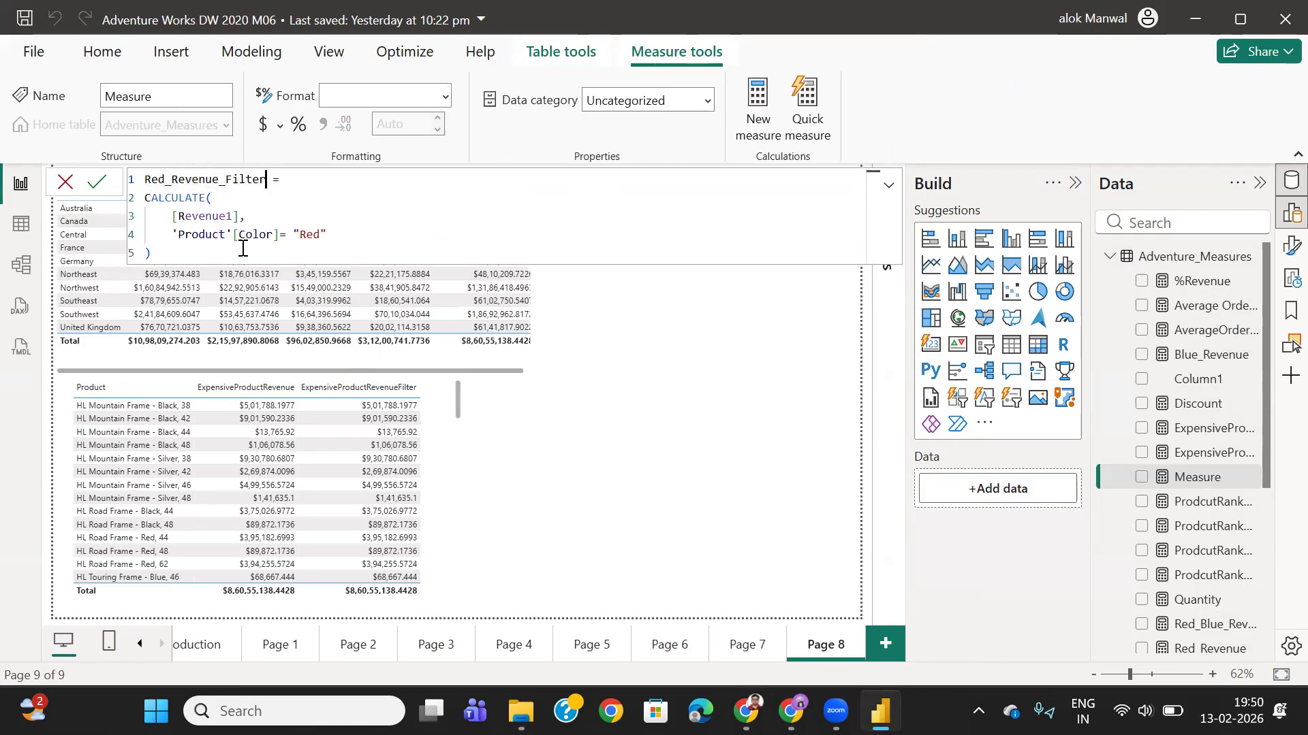
- Wrap the 'Product'[Color]= "Red" condition in FILTER('Product', ...) inside CALCULATE and commit the Red_Revenue_Filter measure
click(278, 217)
key(Return)
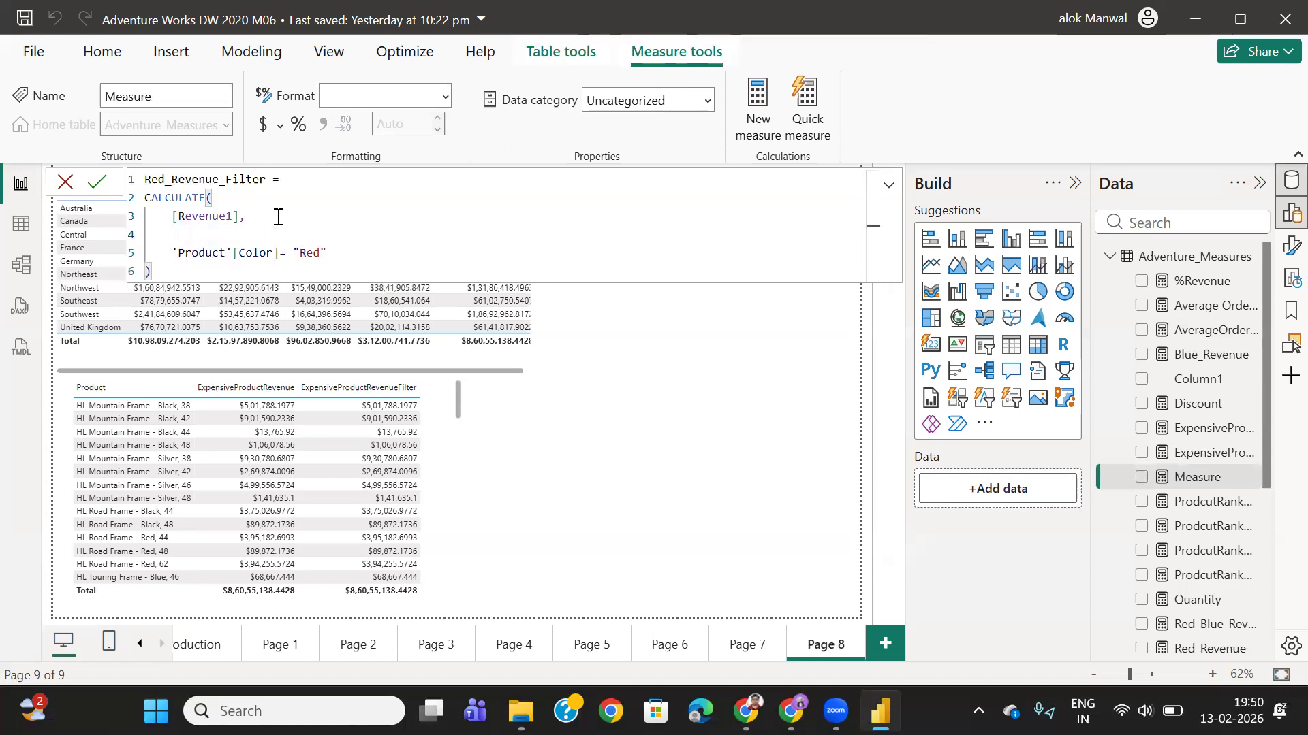
text(FIlter)
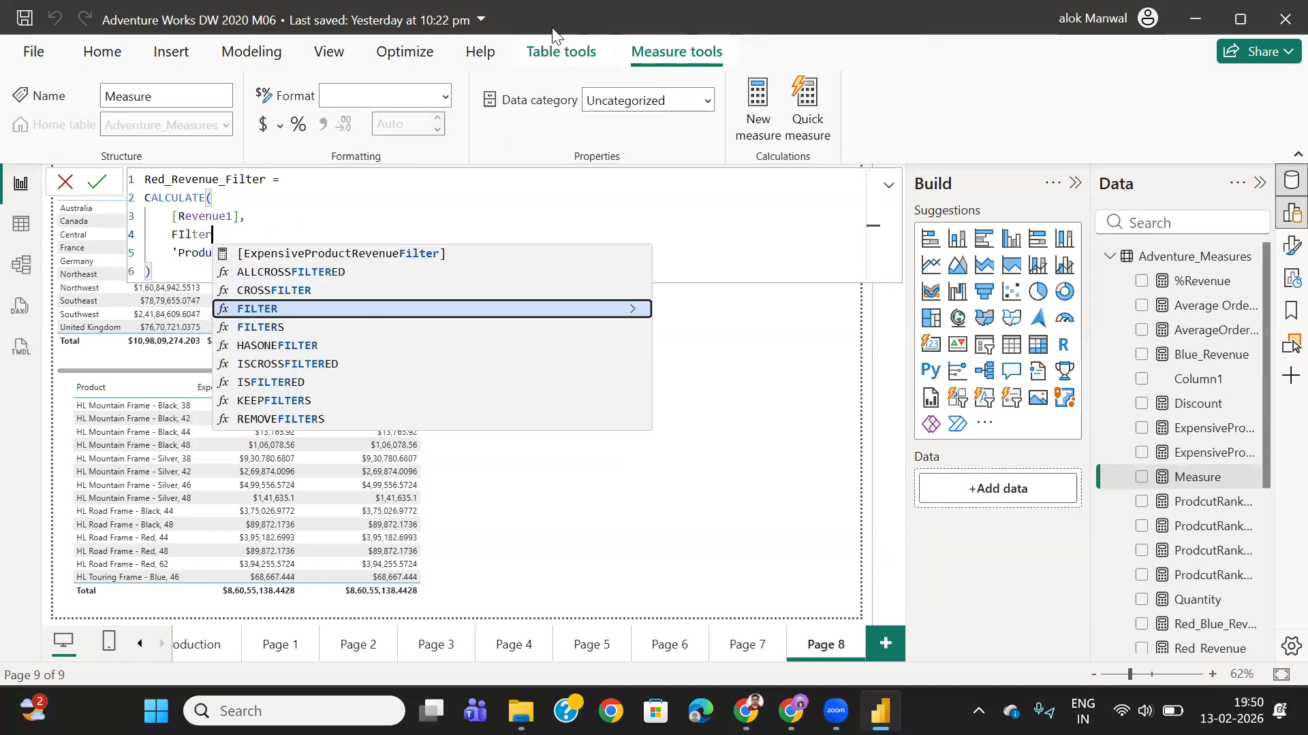
key(Tab)
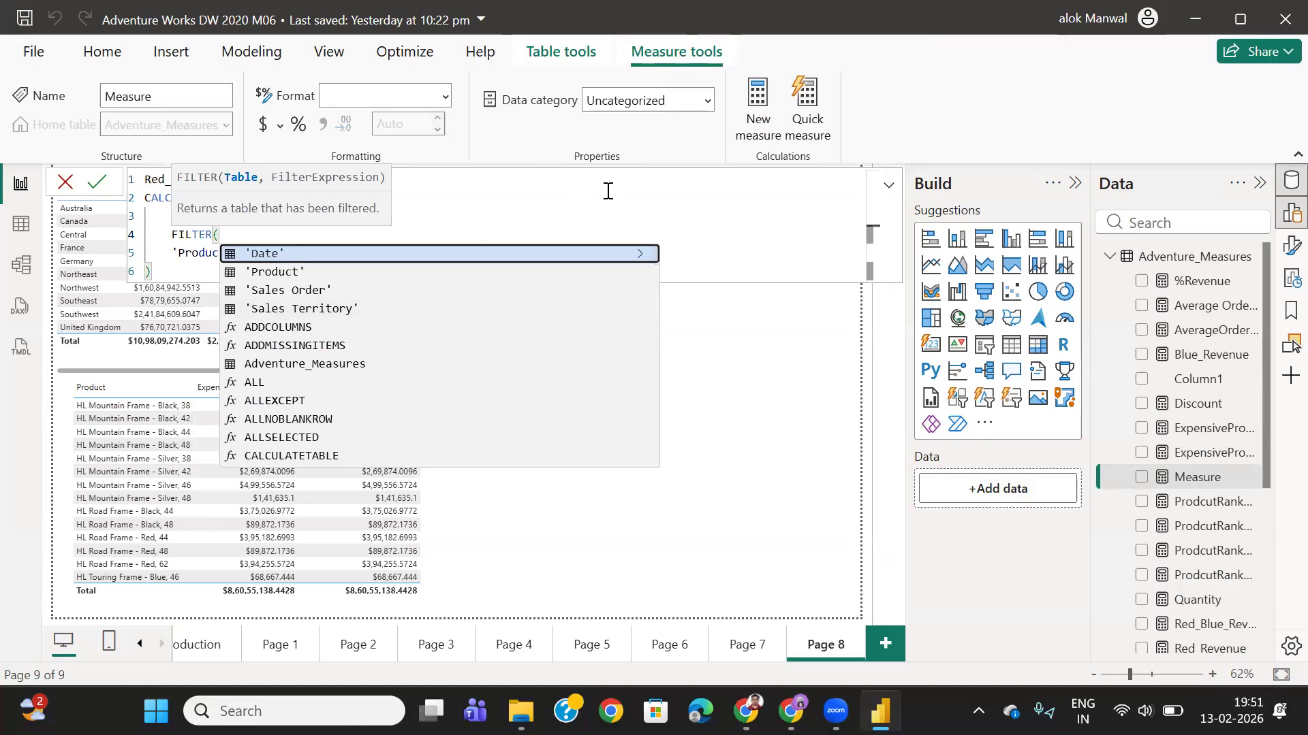
text(pro)
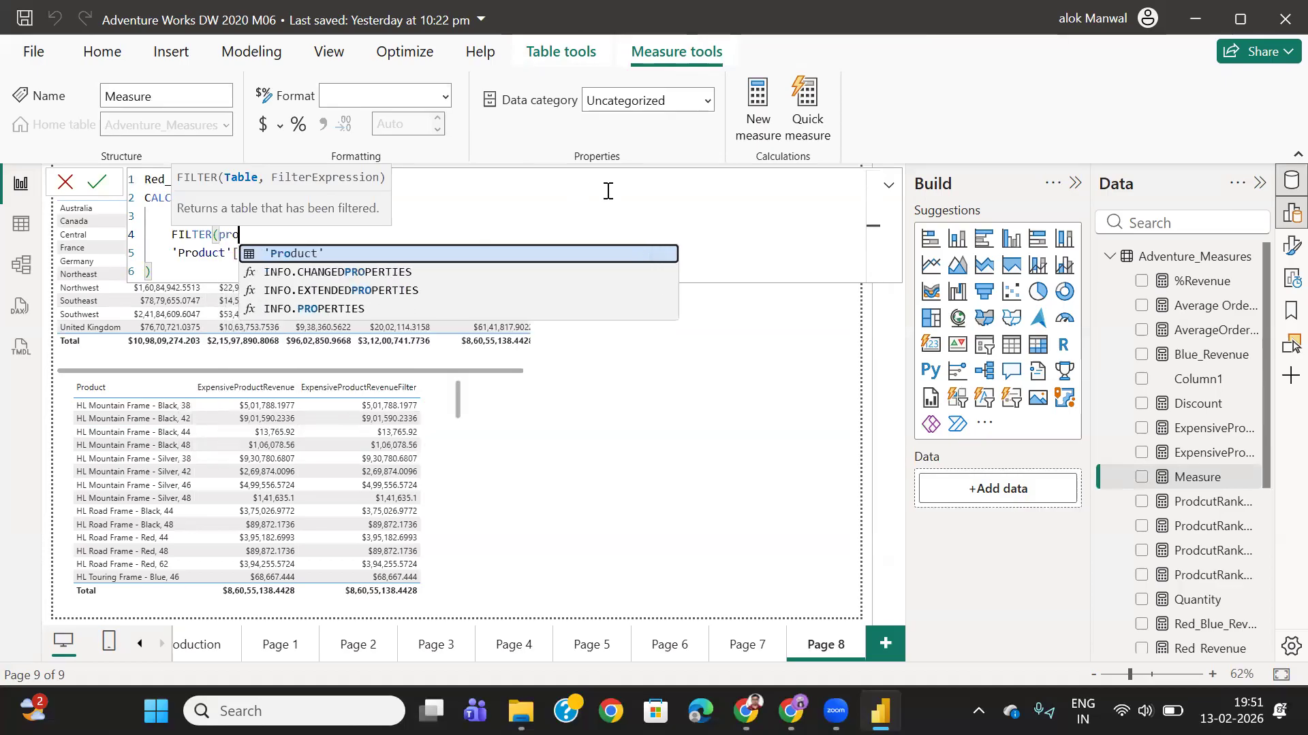
click(298, 254)
text(,)
click(244, 276)
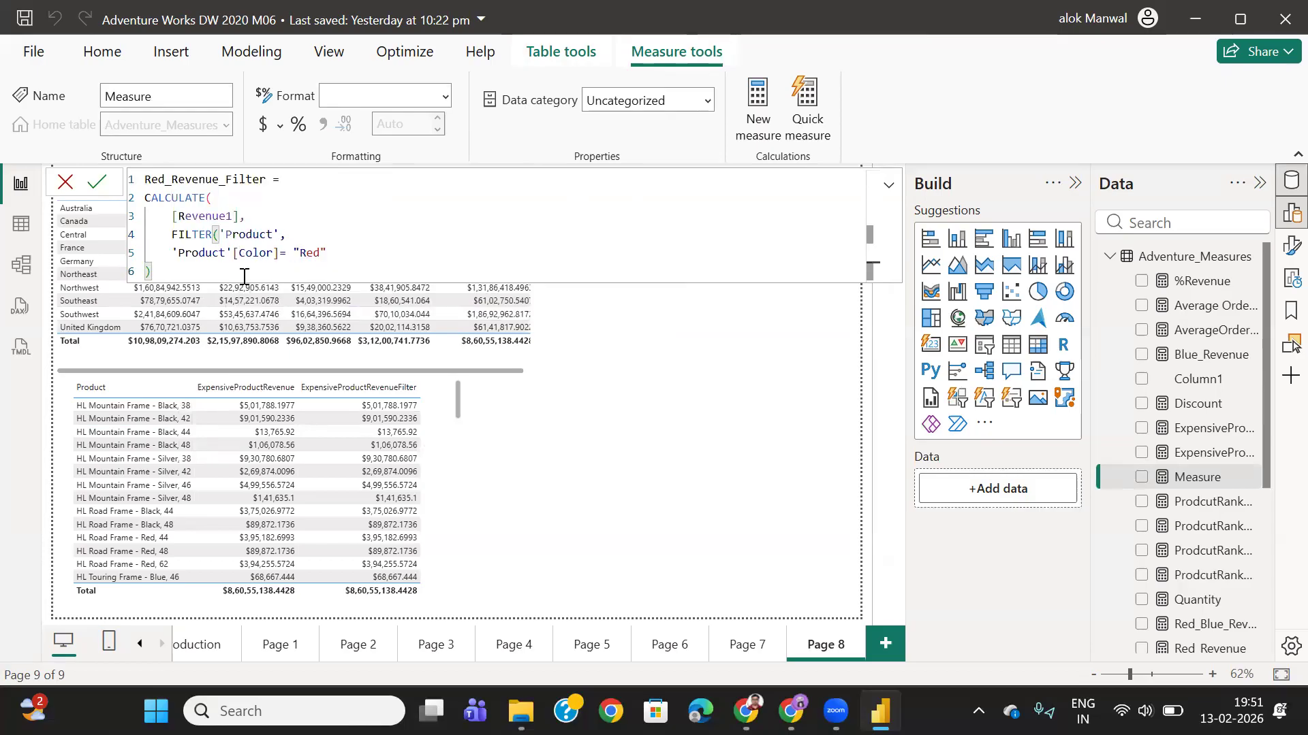
key(Return)
text())
key(Return)
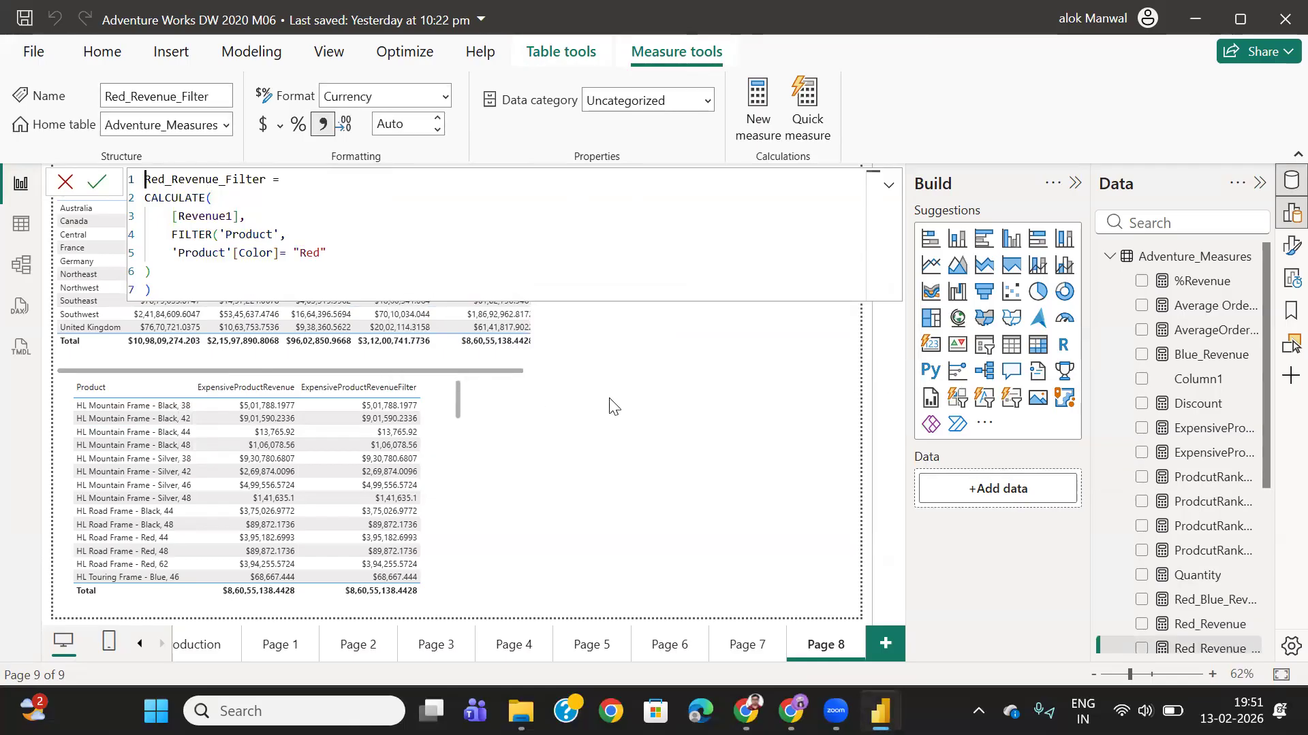
- Widen the region revenue table and add the Red_Revenue_Filter measure to it as a column
click(534, 379)
drag(534, 378, 684, 409)
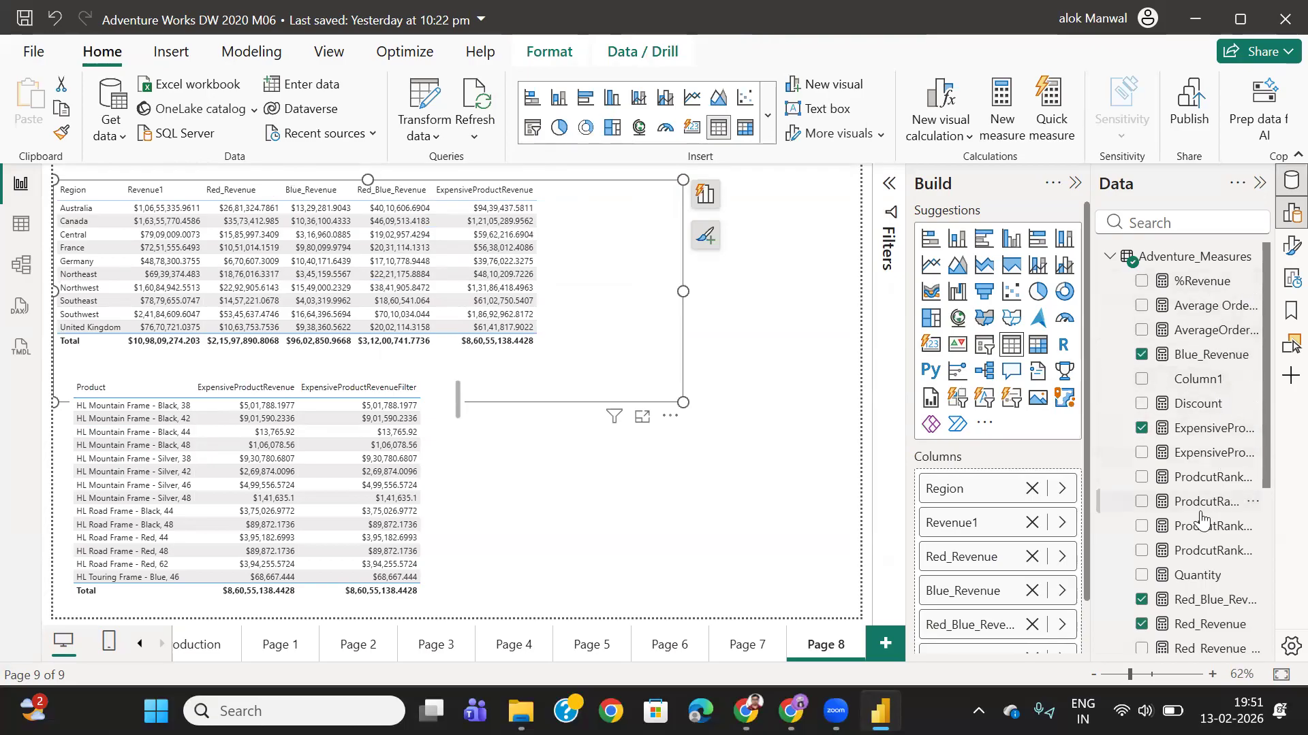
scroll(1205, 524, down, 3)
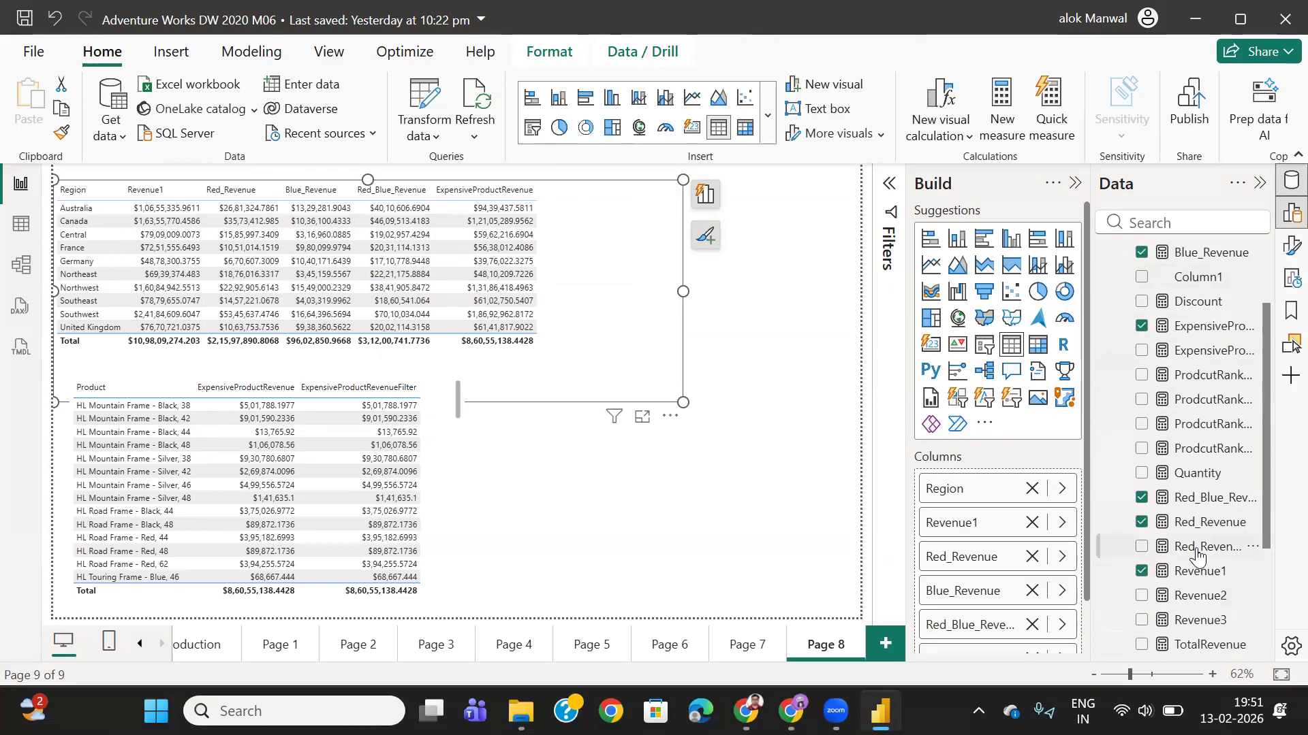
drag(1197, 557, 600, 211)
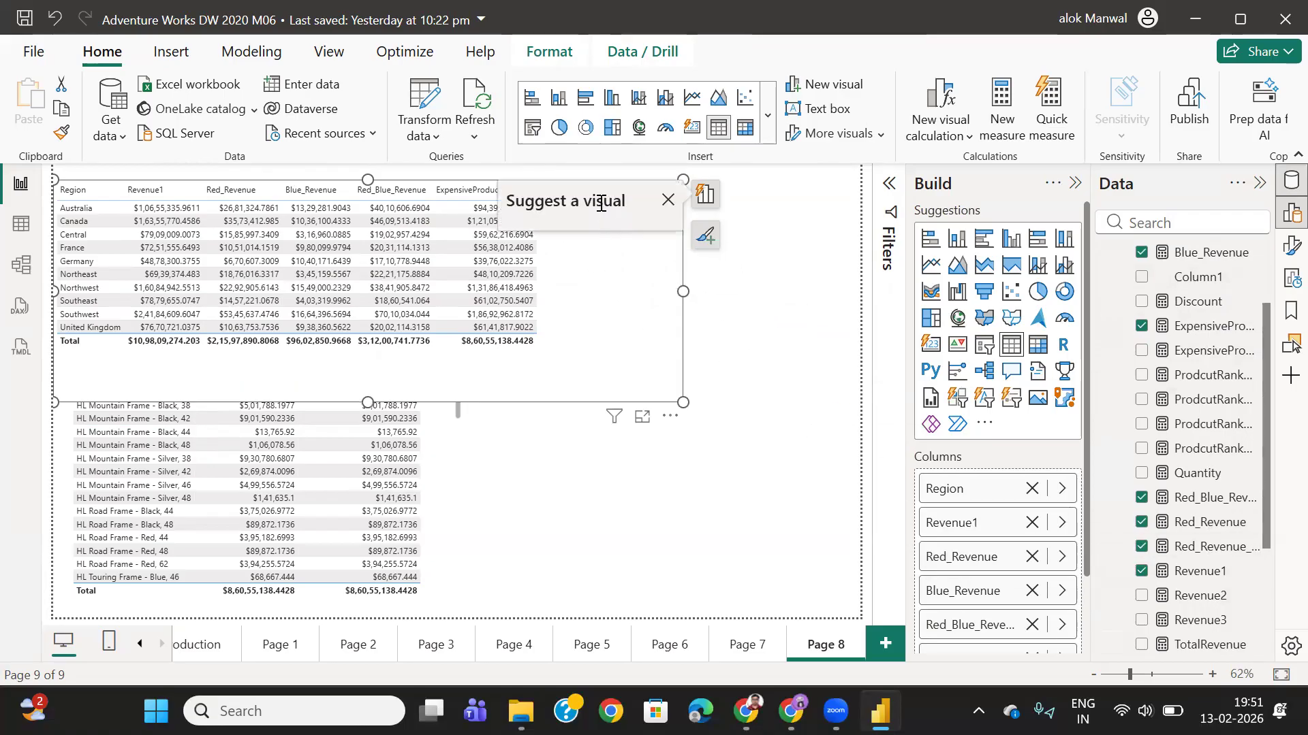
click(1205, 557)
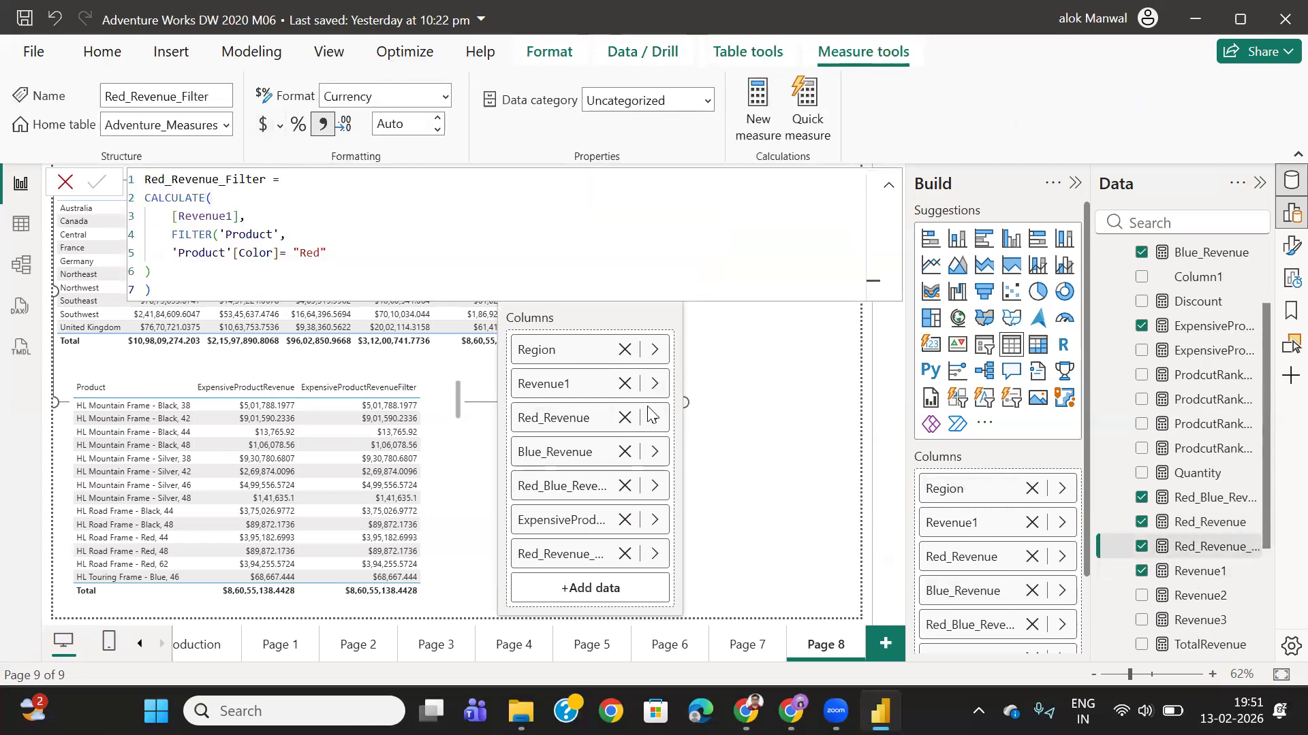
click(769, 381)
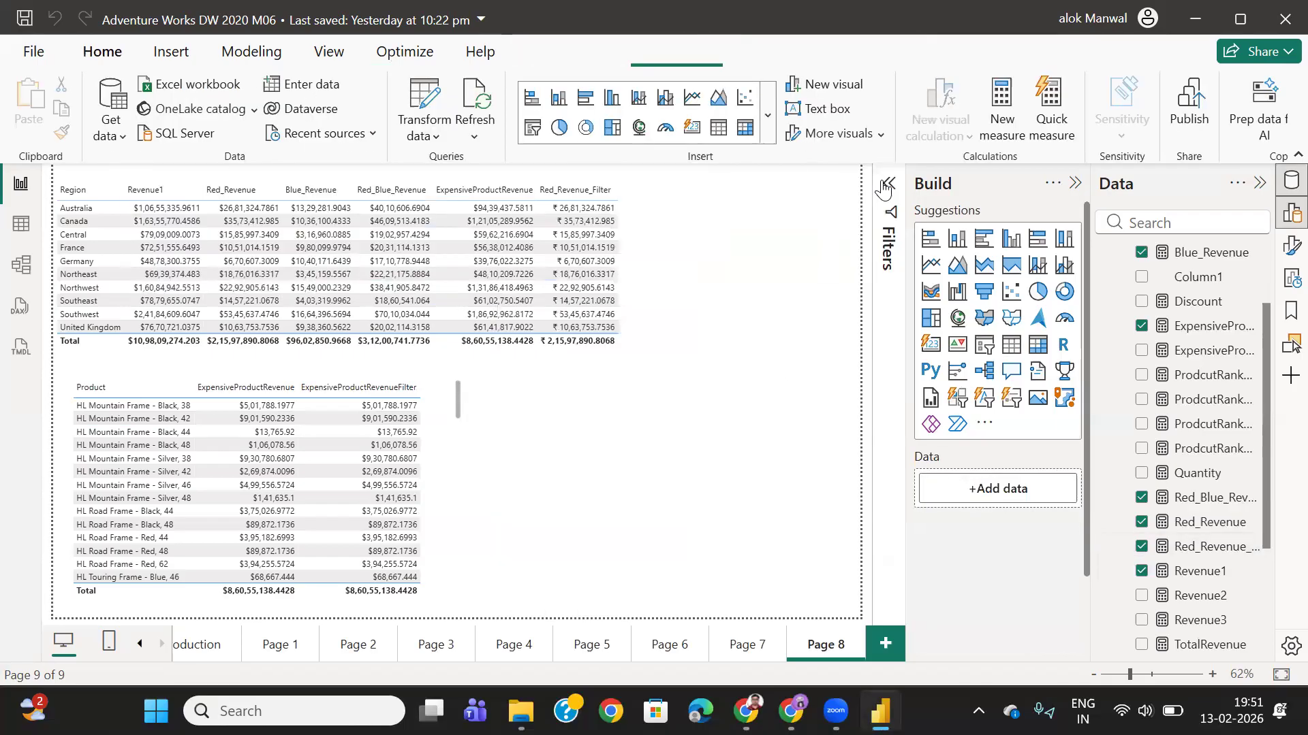
click(888, 183)
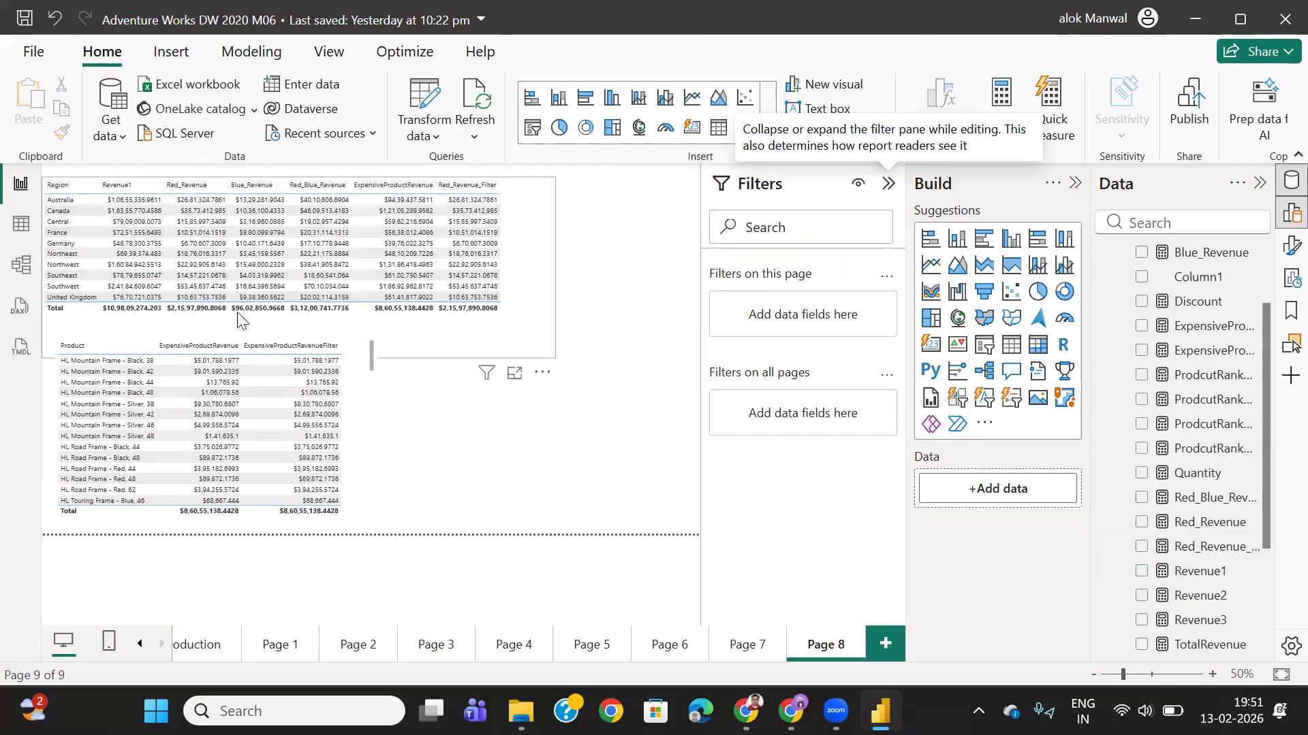
- Shrink the region revenue table's frame and reposition the region and product tables on the report page
drag(552, 358, 537, 332)
drag(520, 260, 546, 258)
drag(374, 451, 386, 473)
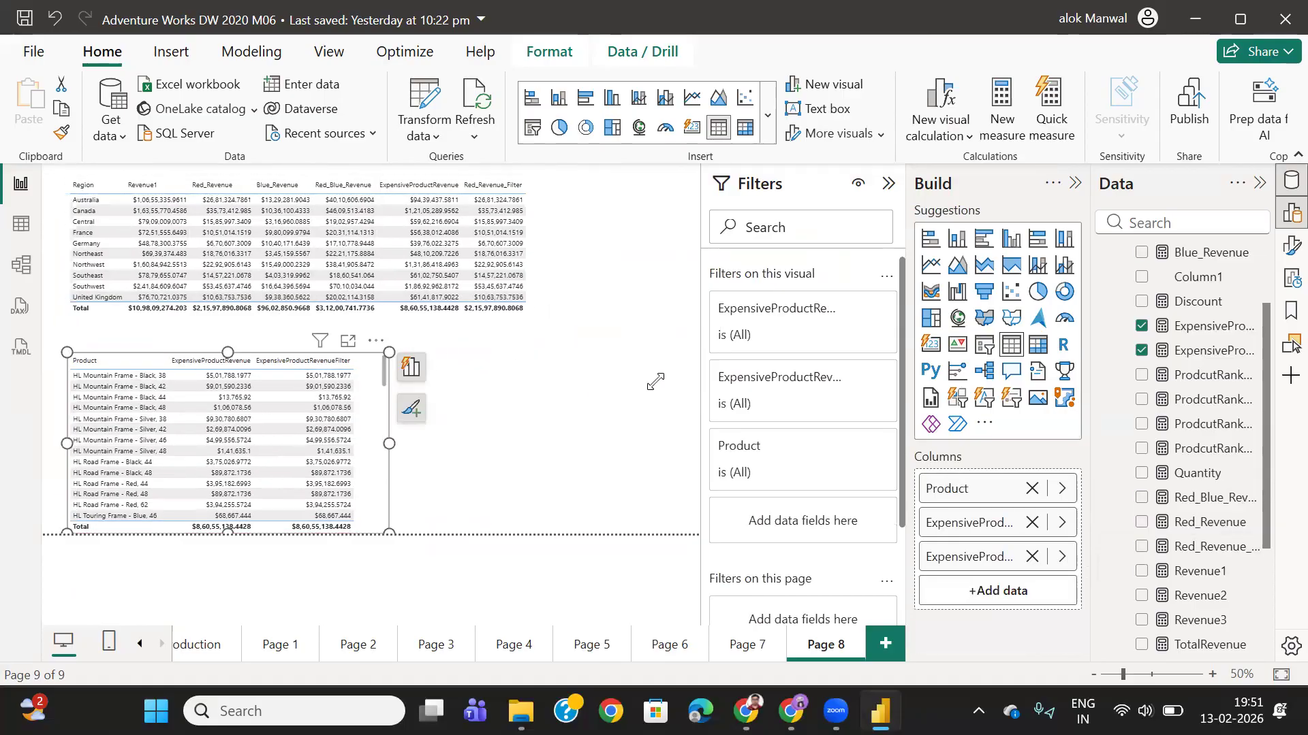
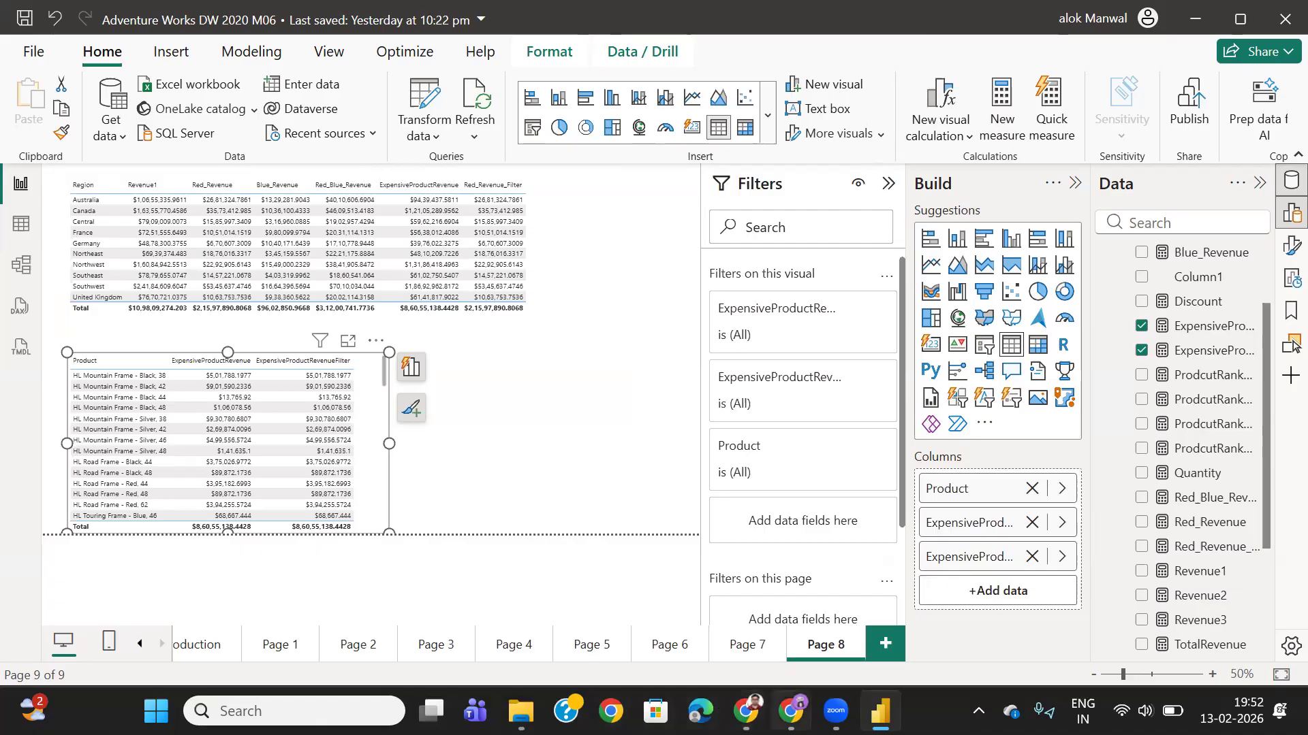
- Switch to the filter context notes in Google Docs and examine the Revenue High Margin Products formula and its List Price versus Standard Cost condition
click(790, 712)
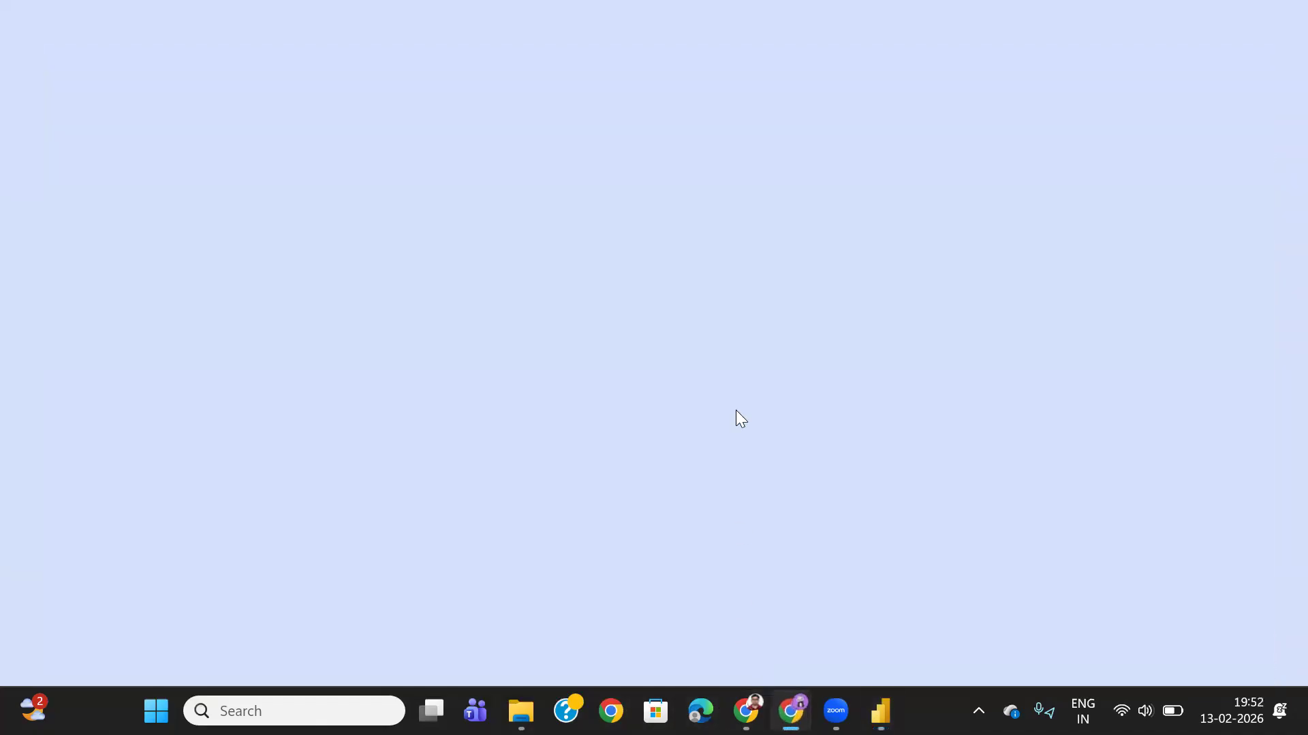
scroll(656, 530, down, 3)
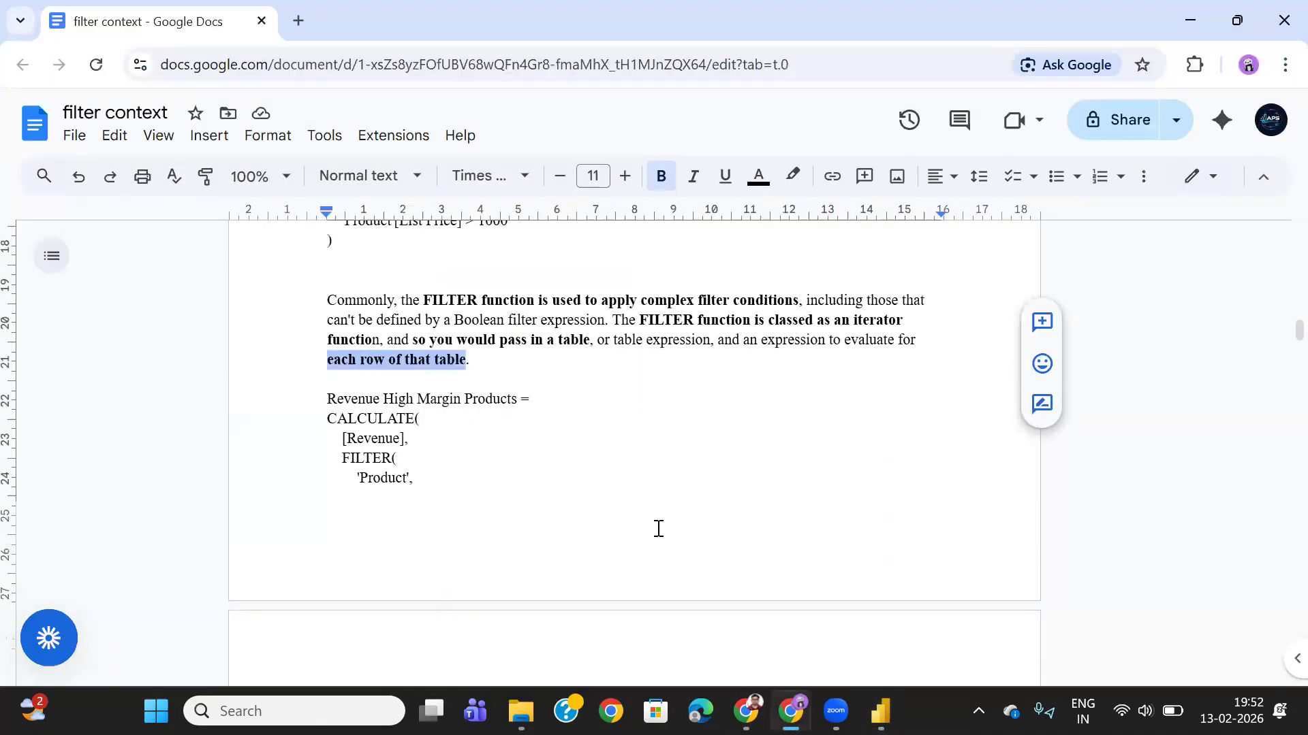
scroll(657, 528, down, 3)
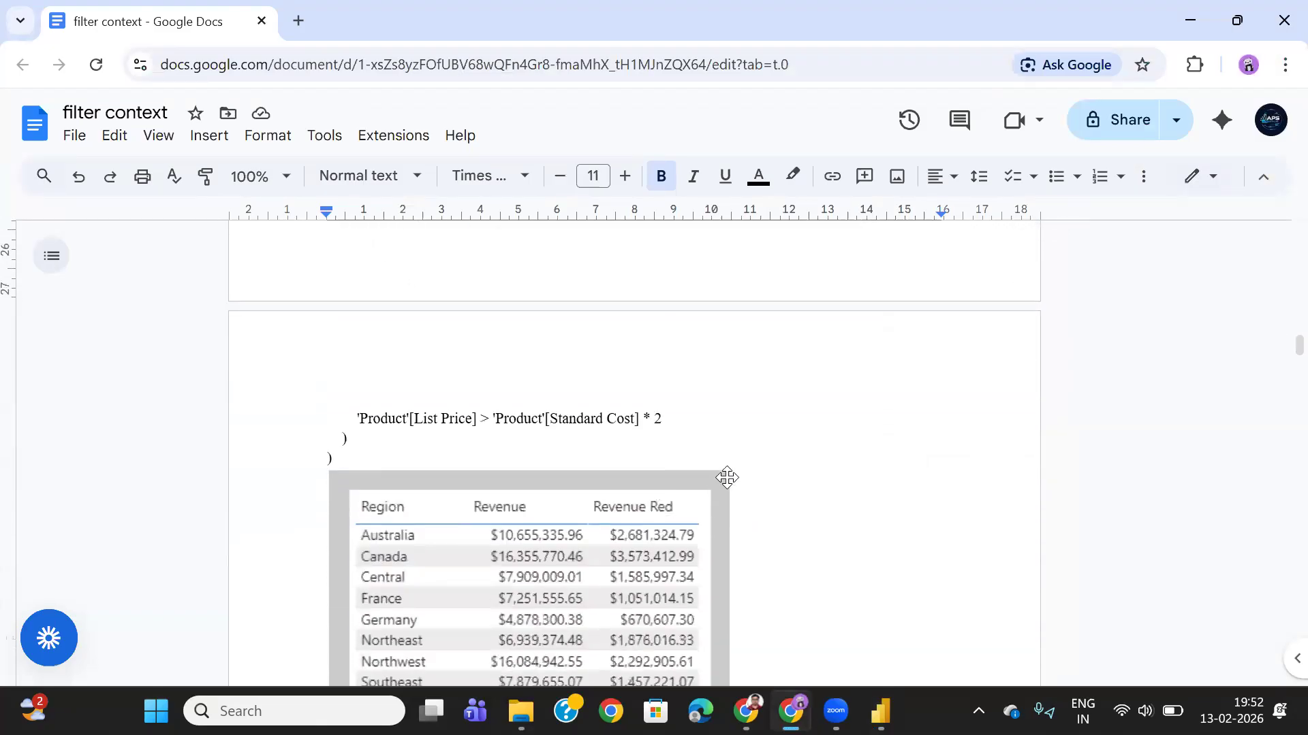
scroll(814, 468, up, 3)
scroll(814, 468, up, 2)
click(542, 497)
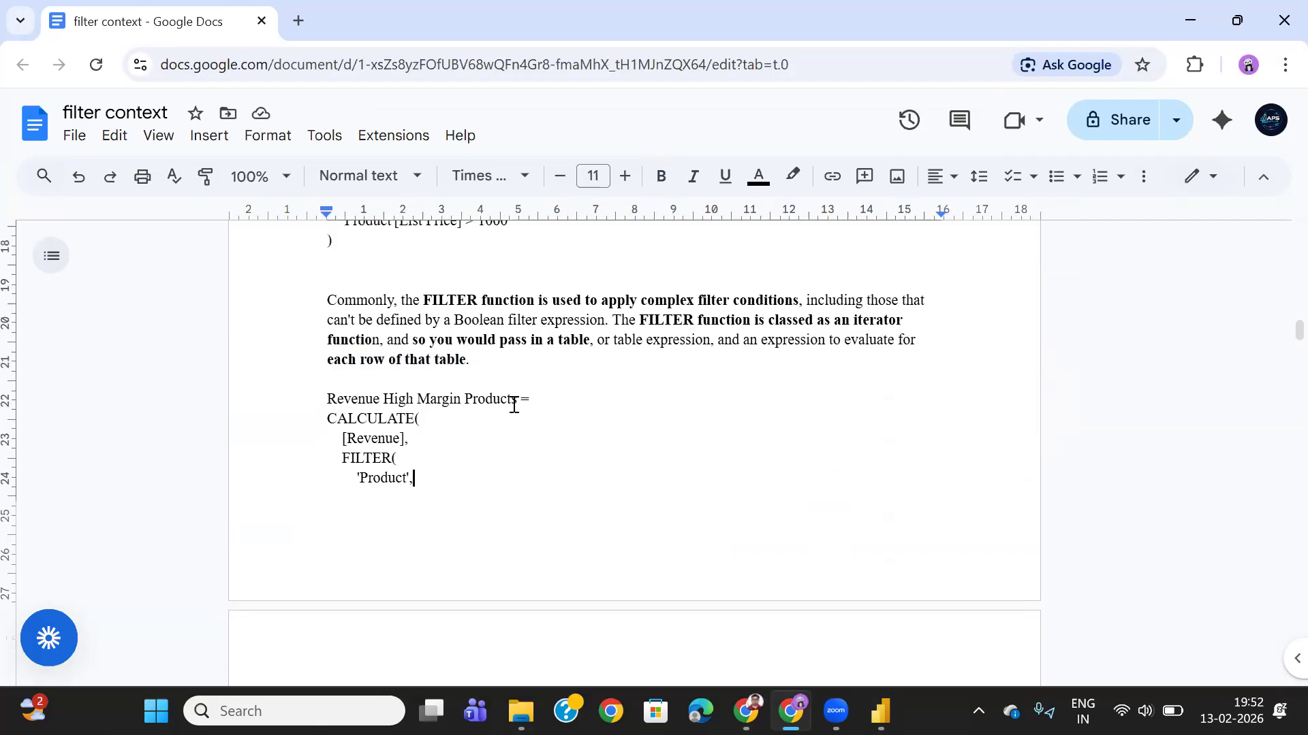
drag(328, 399, 516, 401)
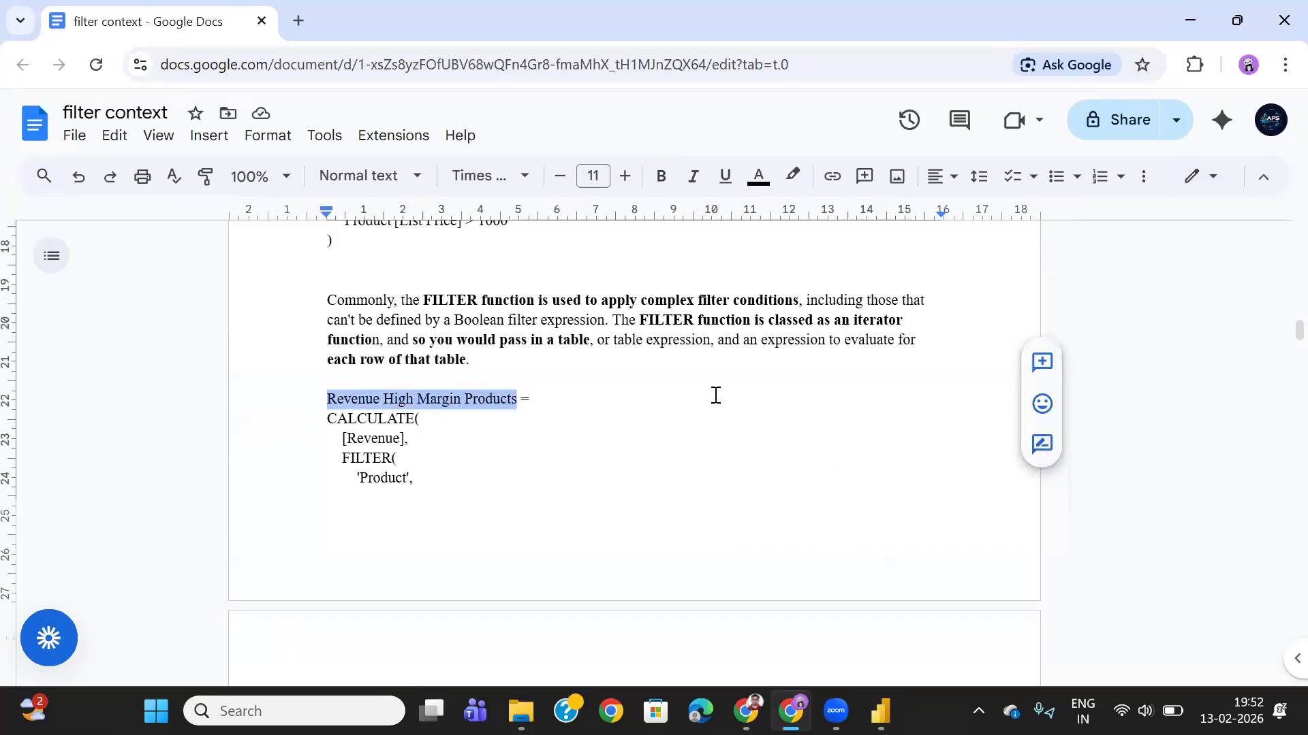
click(590, 441)
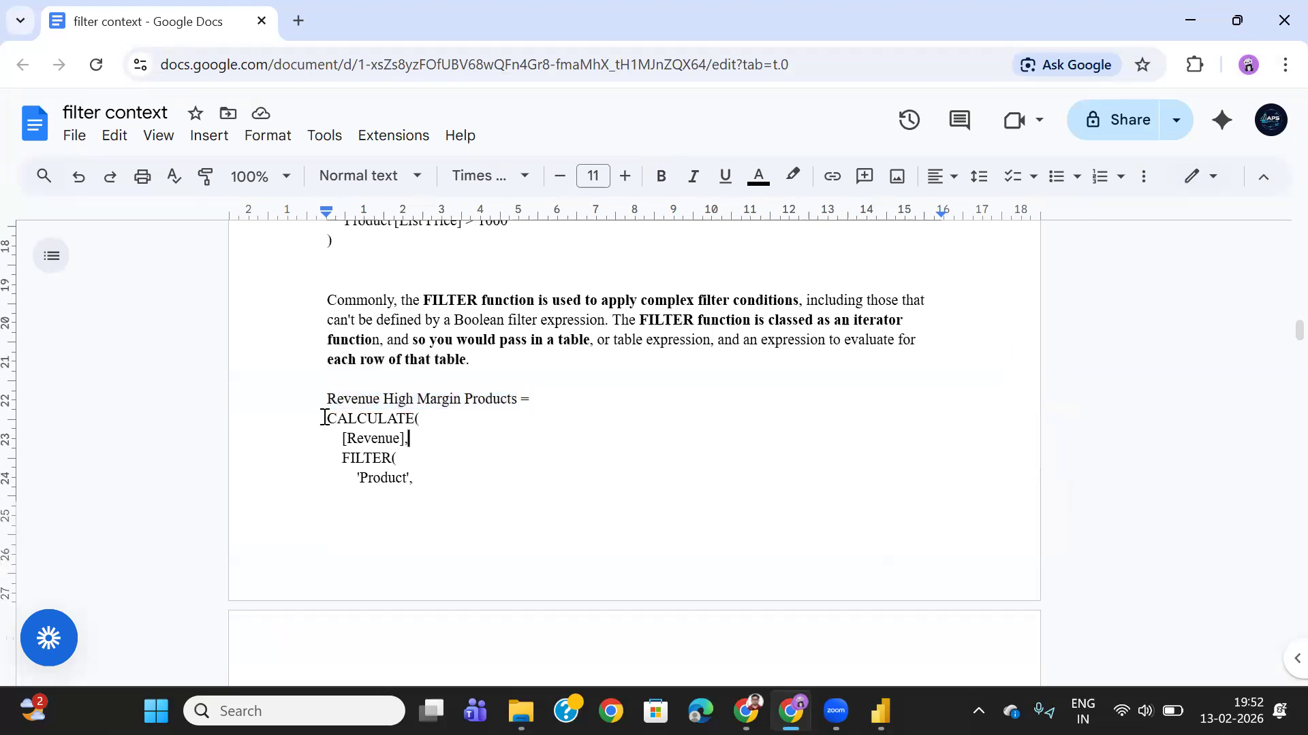
drag(326, 400, 515, 400)
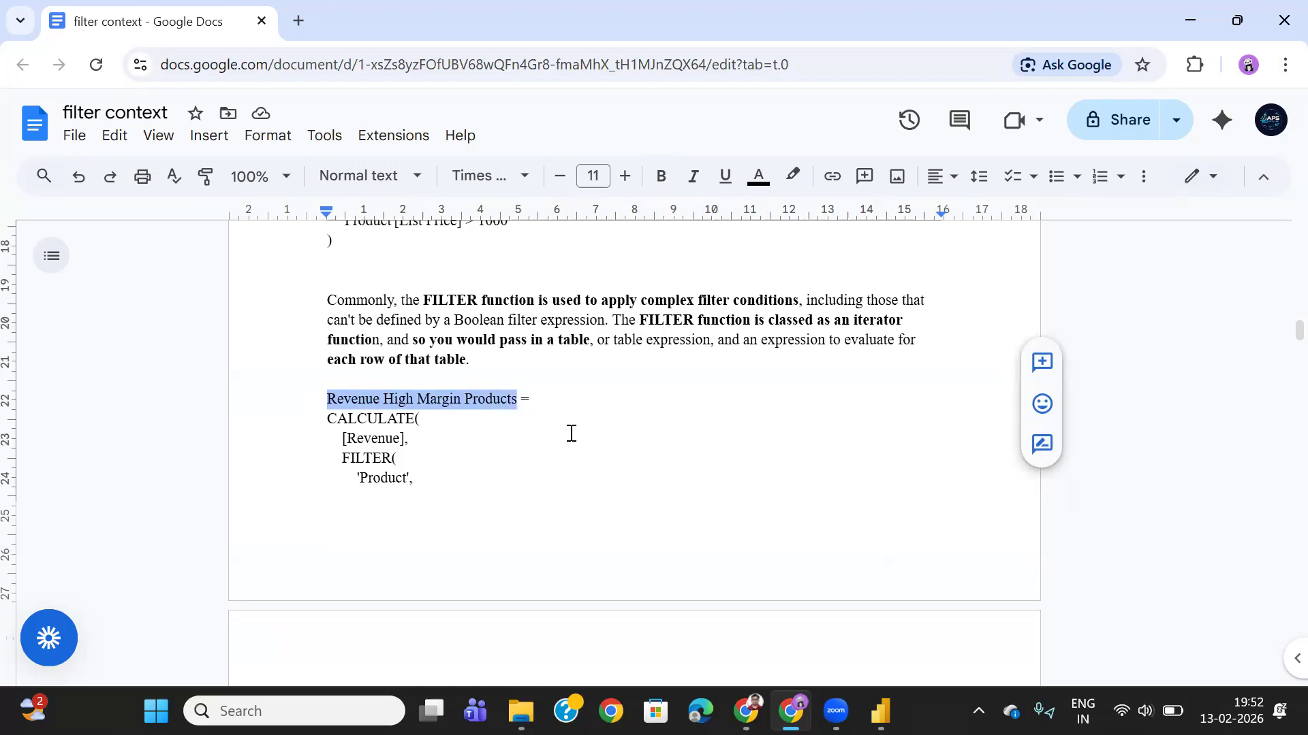
scroll(573, 434, down, 3)
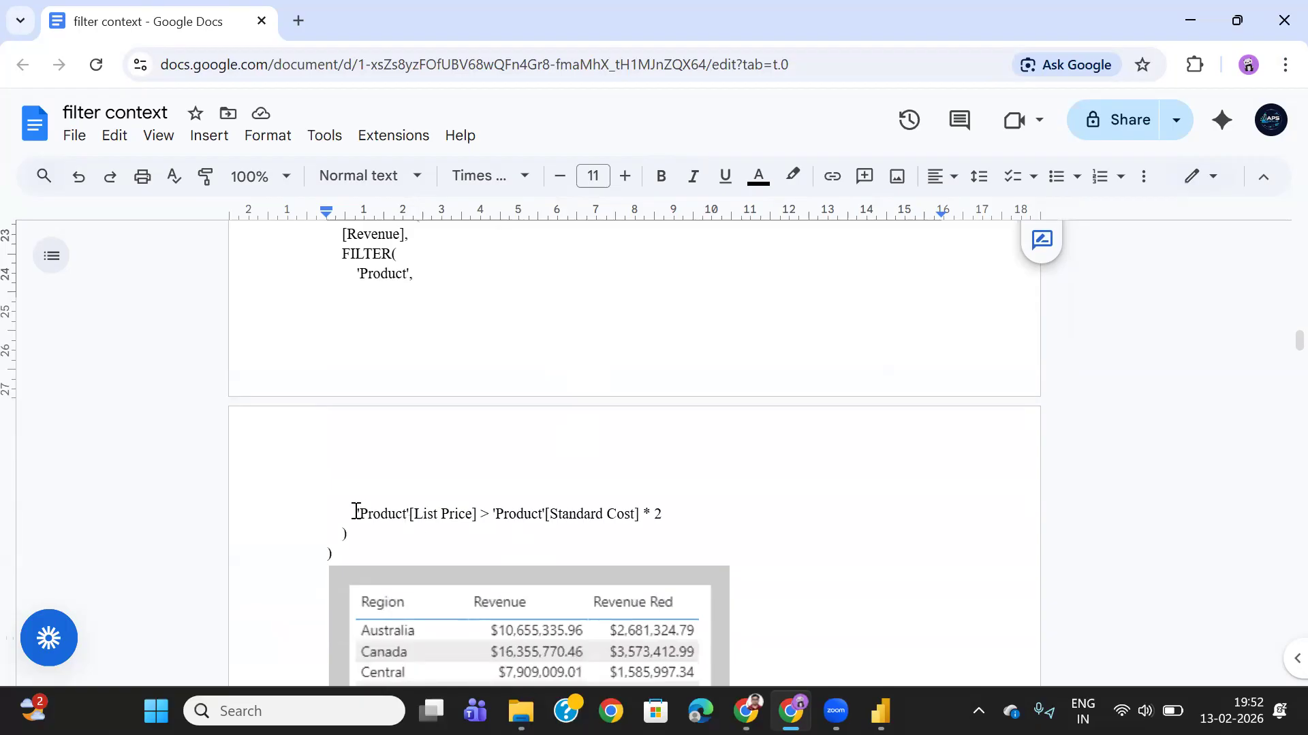
drag(387, 514, 668, 514)
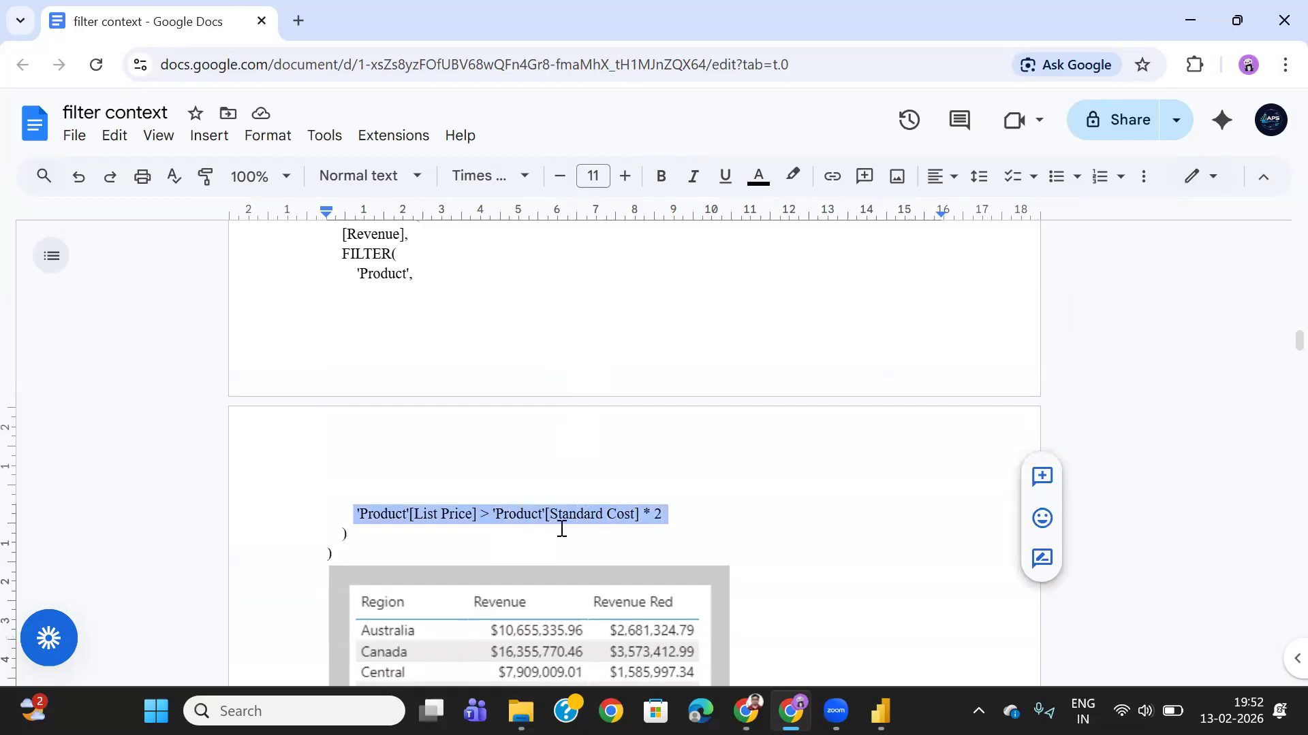
click(491, 550)
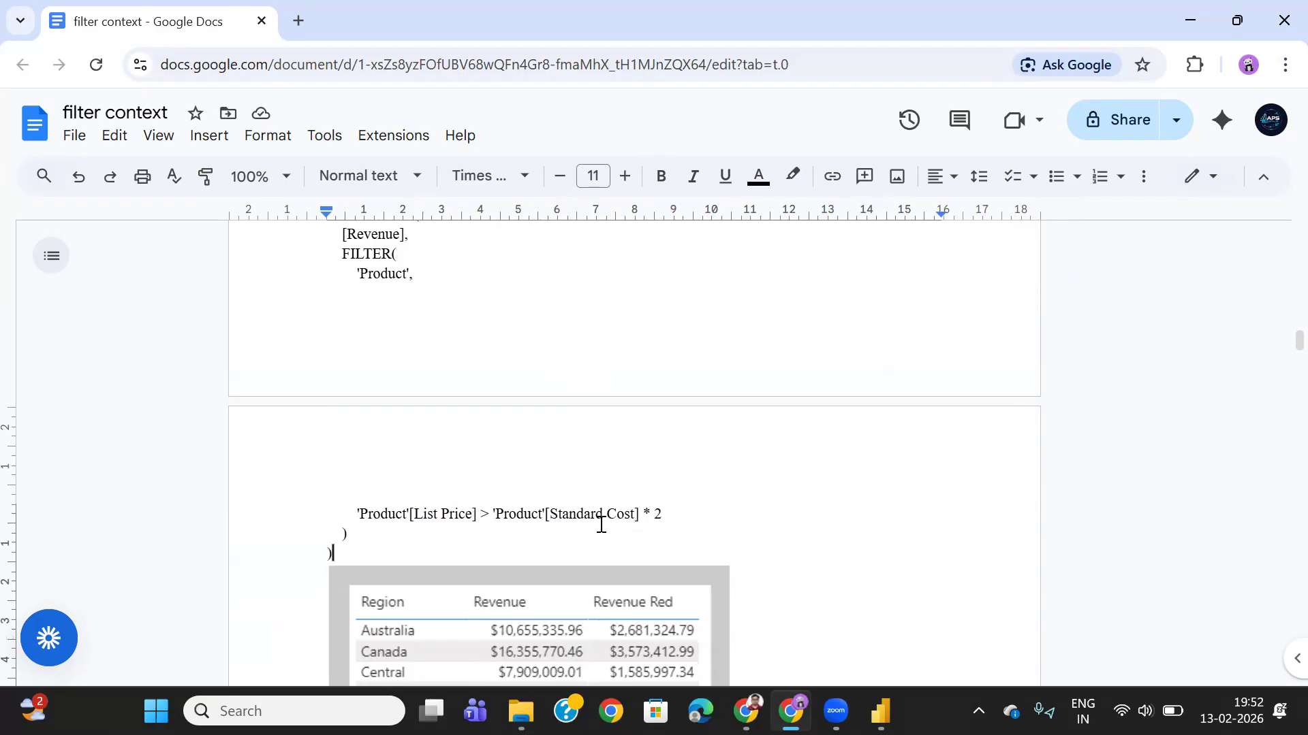
- Copy the measure name Revenue High Margin Products from the notes and return to Power BI
scroll(640, 514, up, 3)
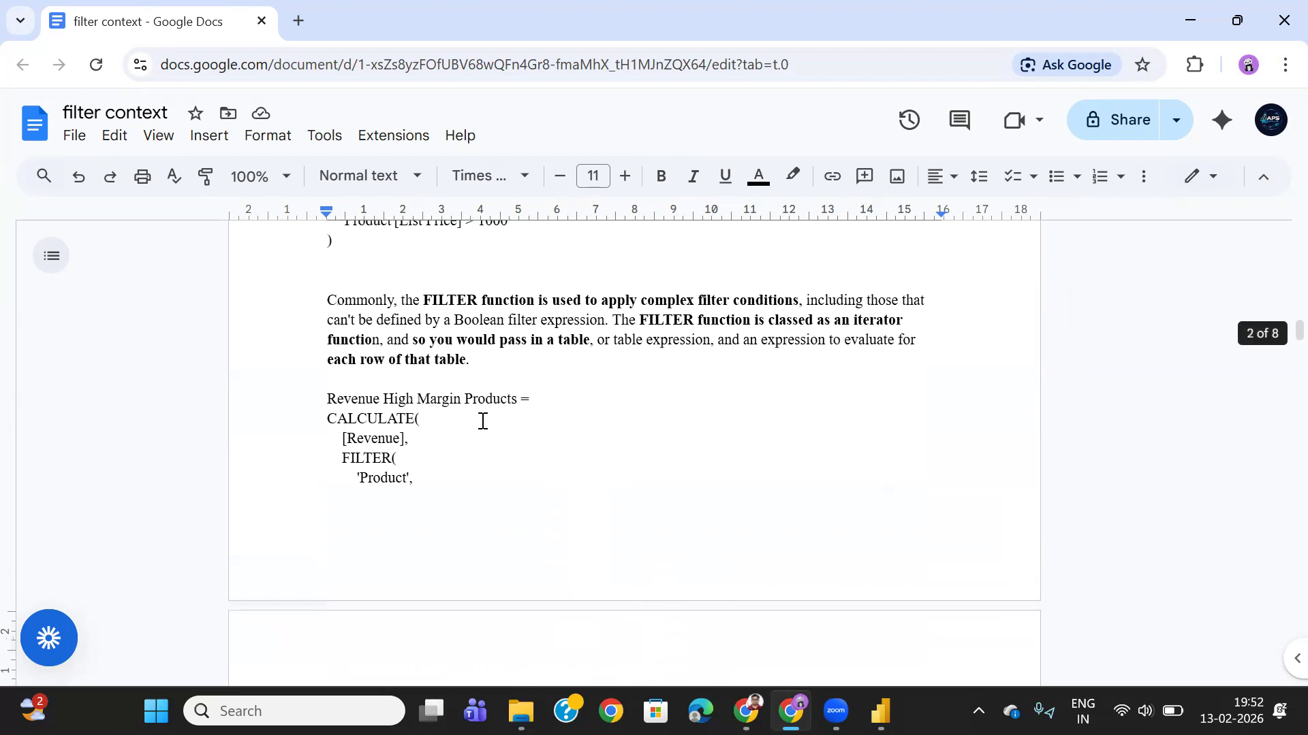
drag(326, 401, 520, 402)
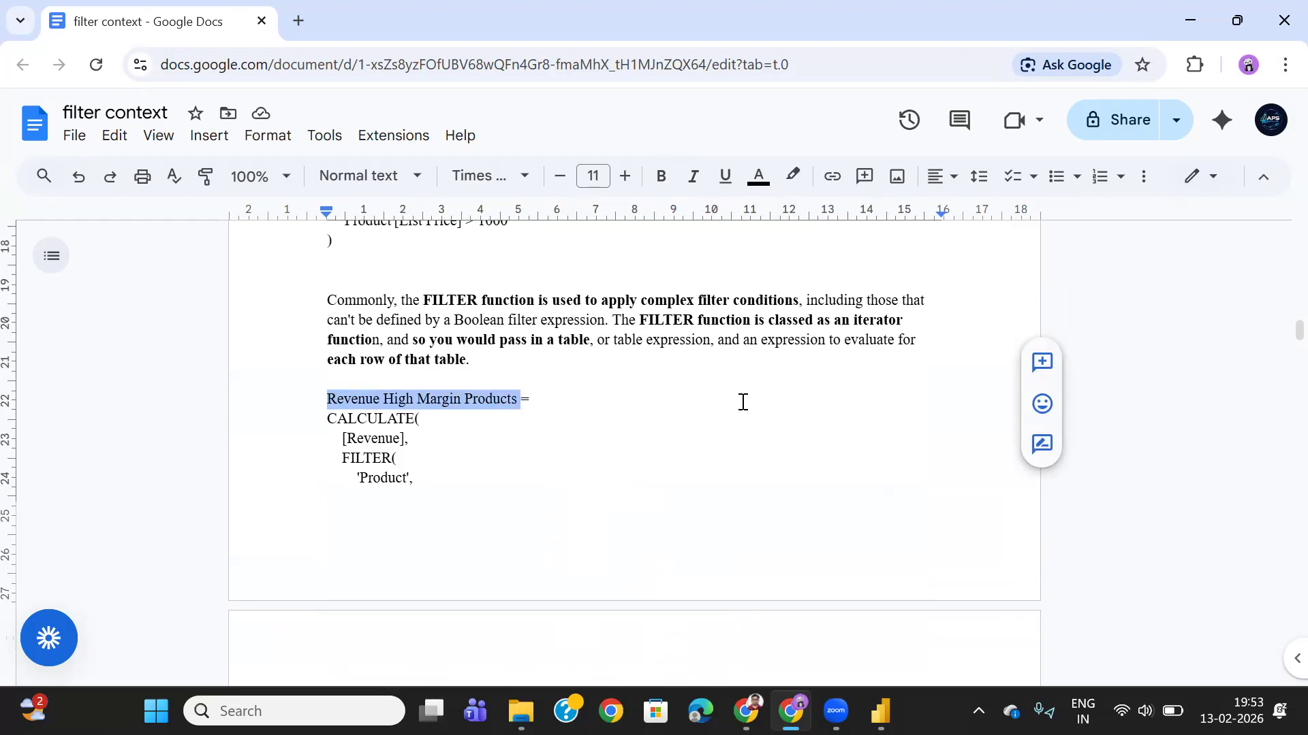
scroll(563, 499, down, 3)
scroll(584, 472, up, 3)
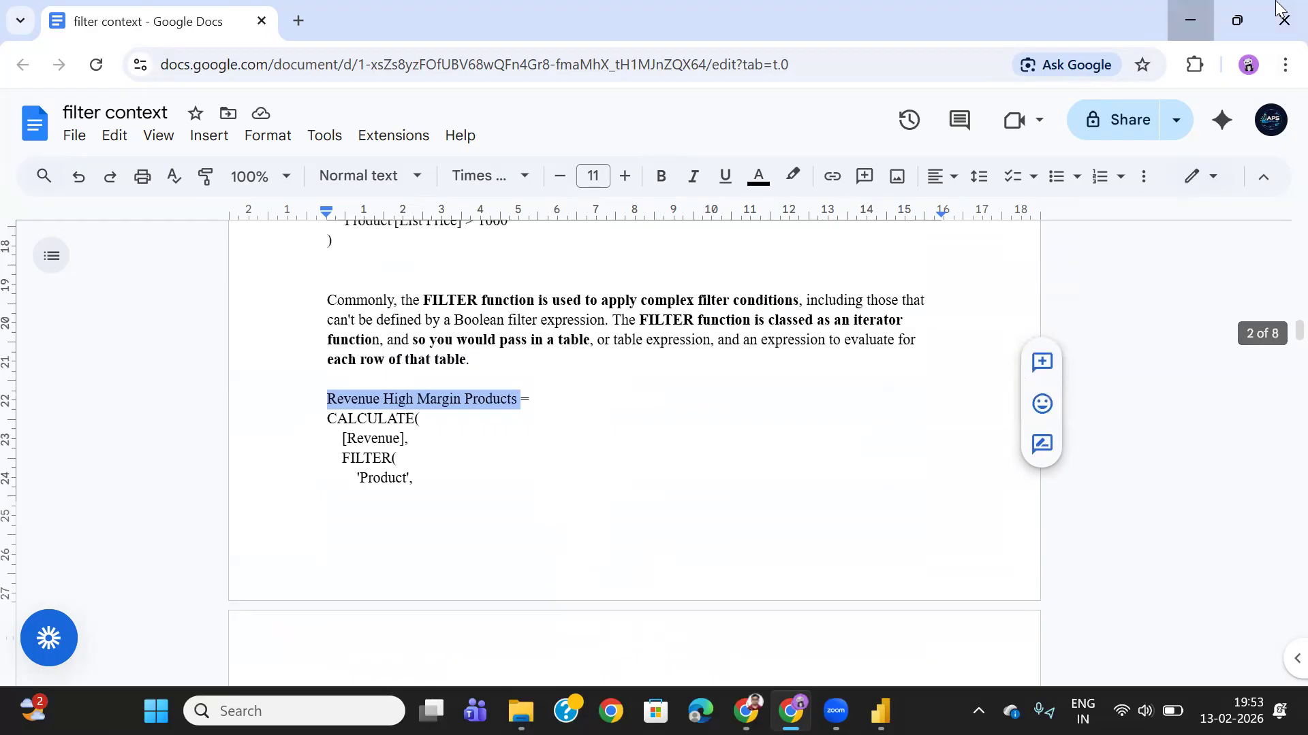
click(1190, 20)
- Show the Product table's data and examine its List Price and Standard Cost columns
scroll(1138, 475, up, 2)
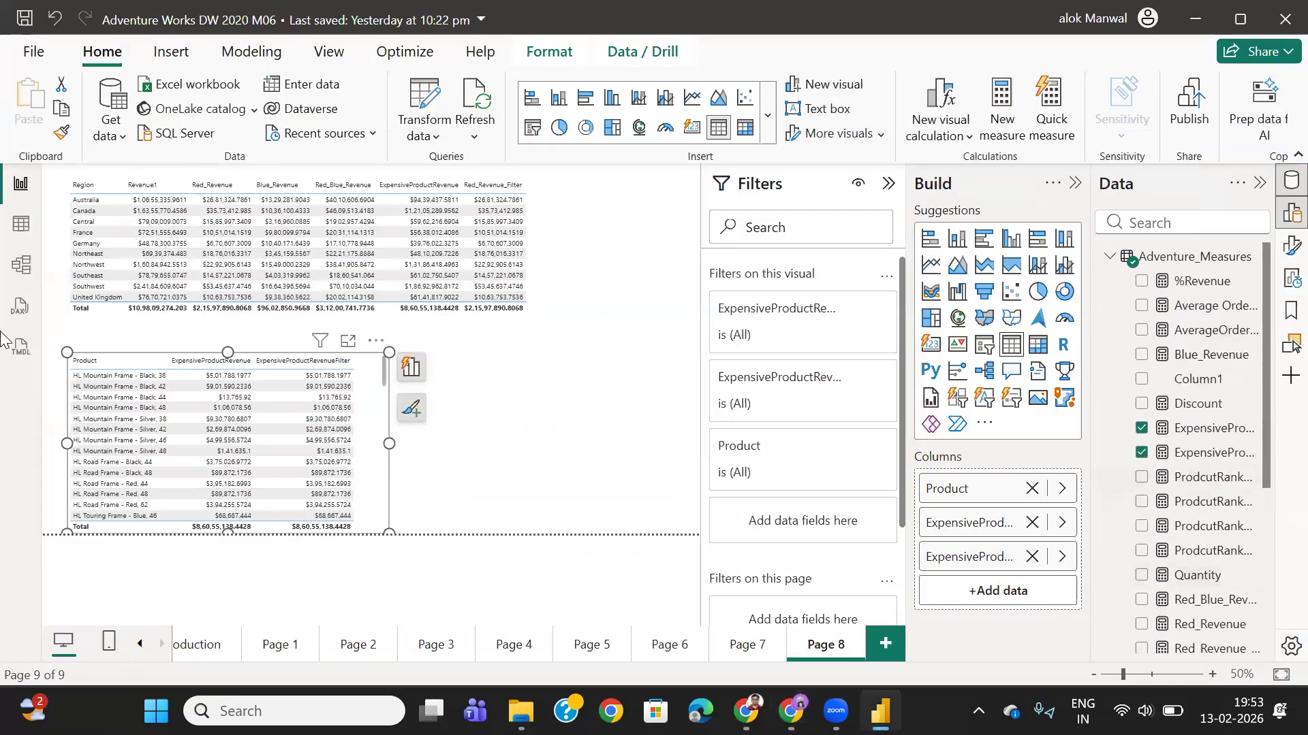
click(21, 223)
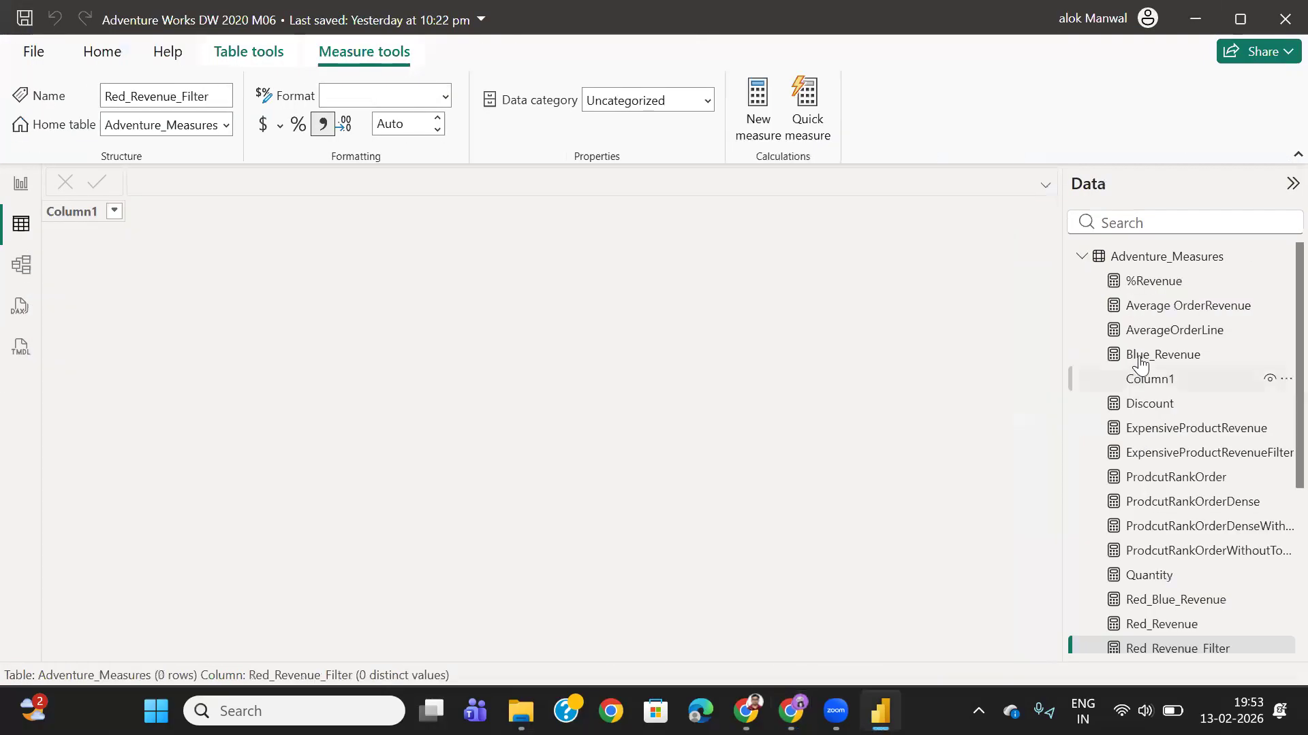
click(1081, 256)
click(1151, 332)
click(540, 212)
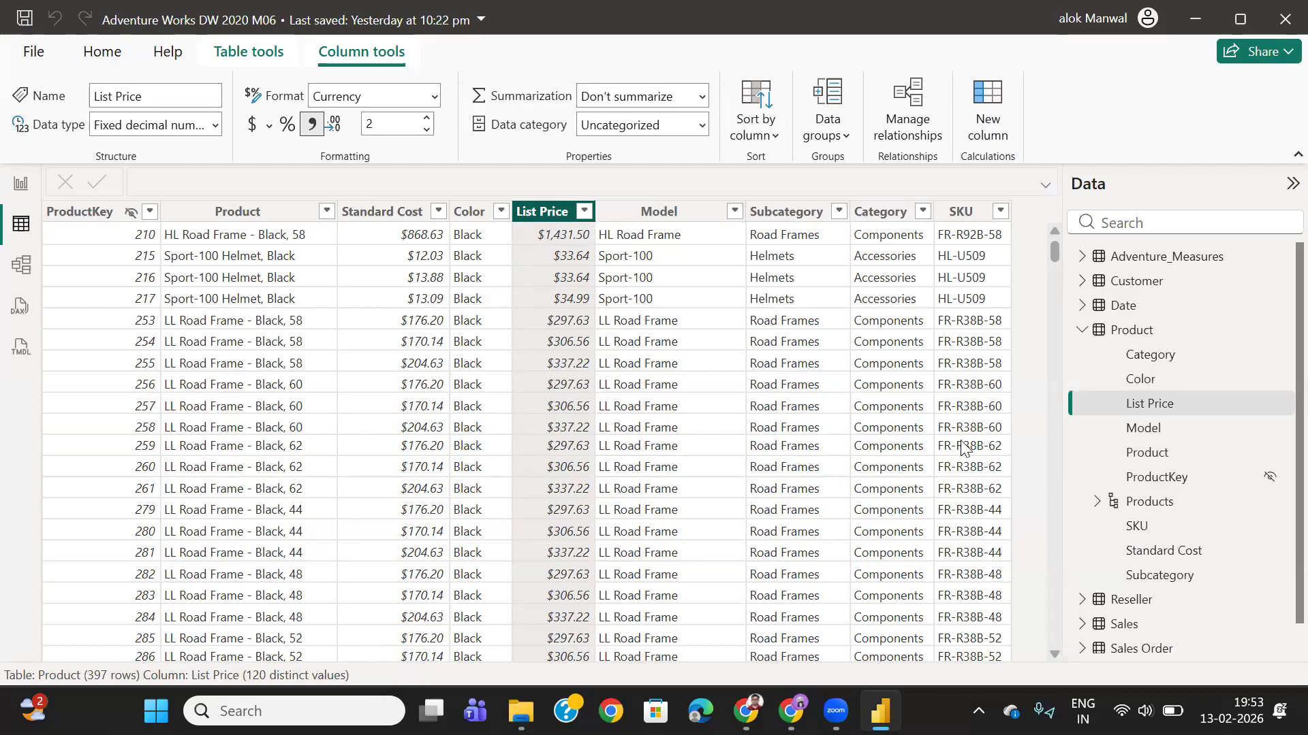
click(399, 212)
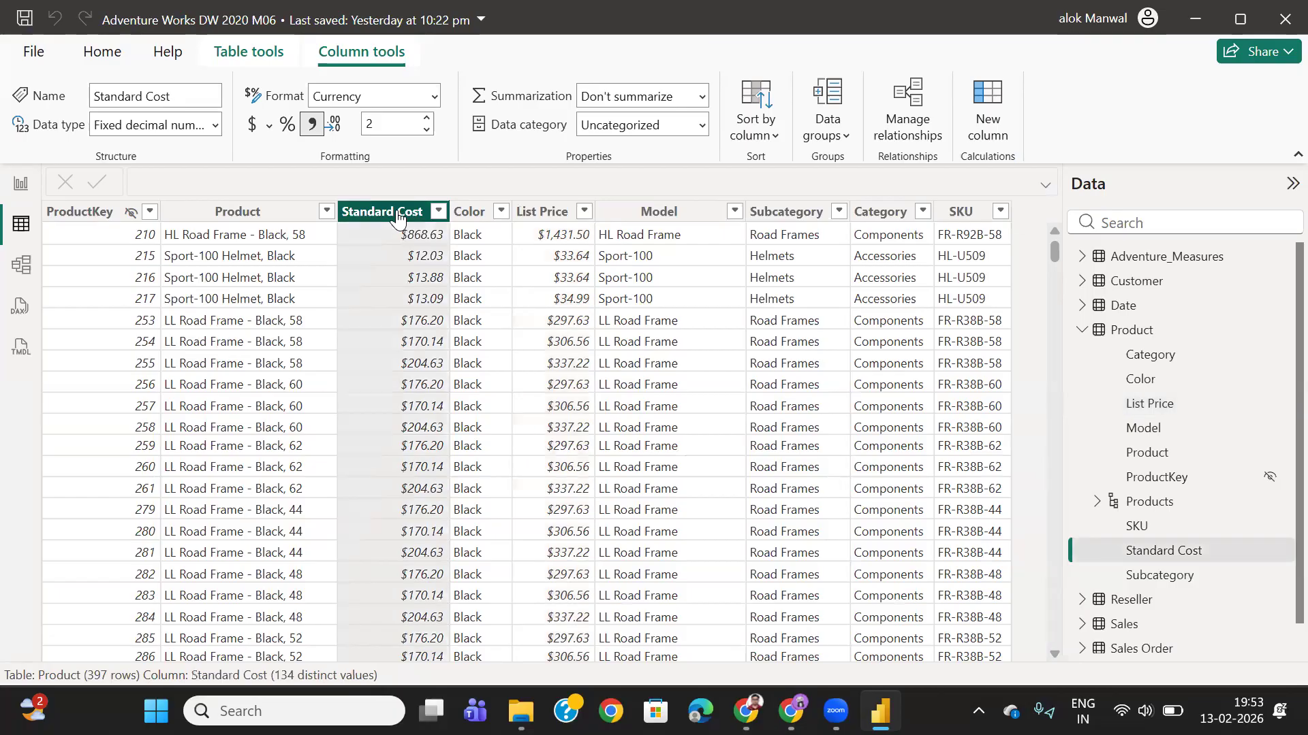
click(539, 213)
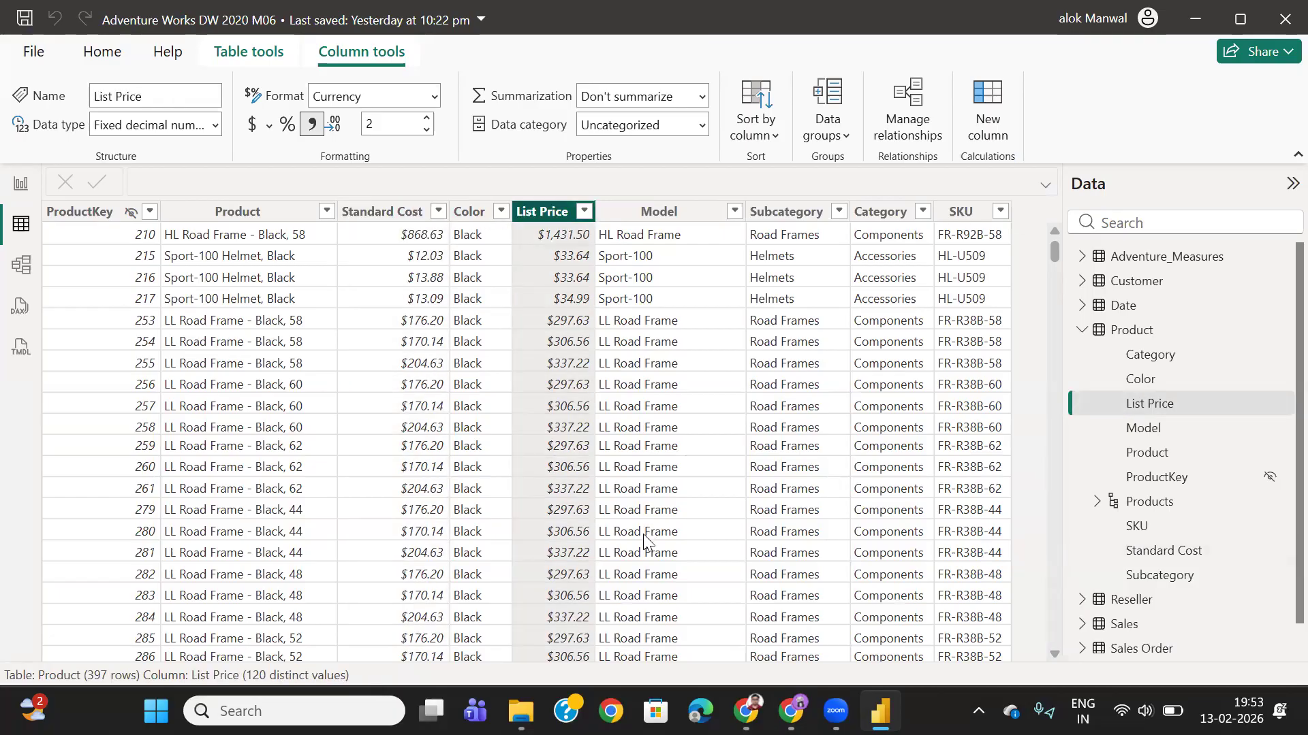
- Review the 'Product'[List Price] > 'Product'[Standard Cost] * 2 condition in the Google Docs notes, and return to Power BI
key(alt+Tab)
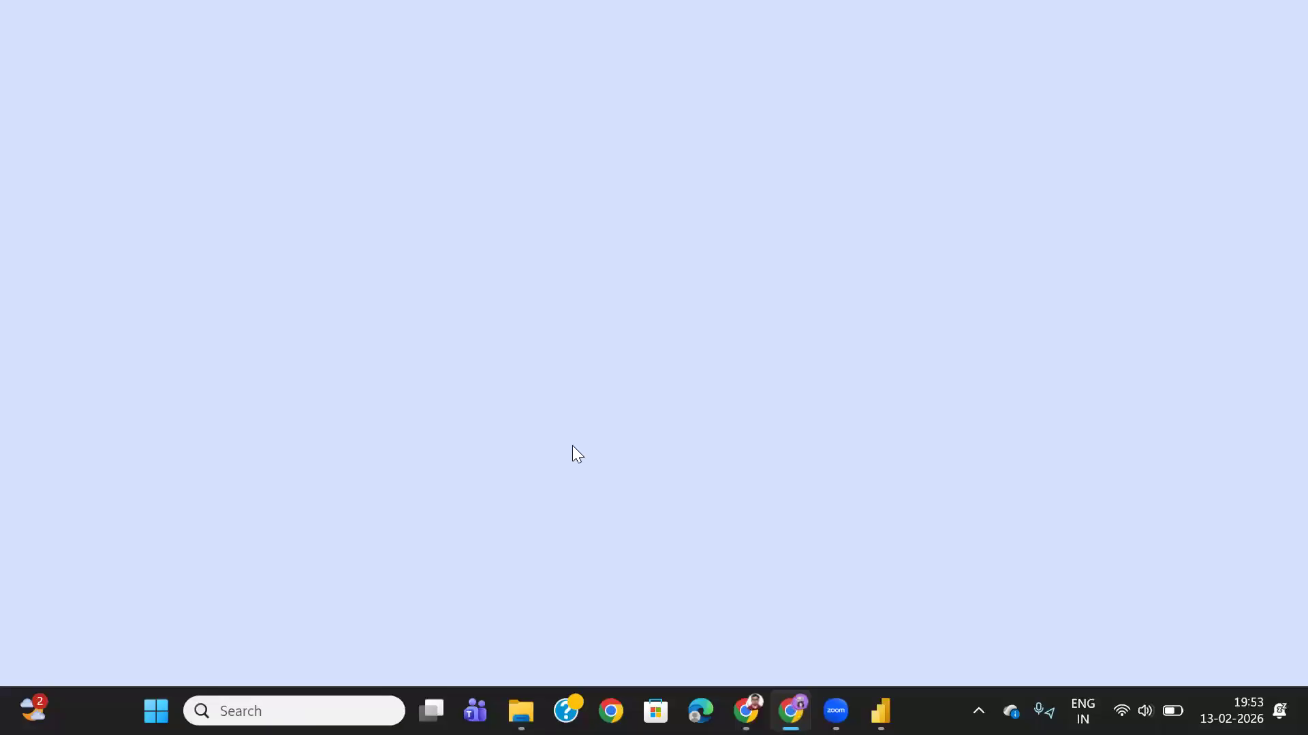
scroll(608, 449, down, 3)
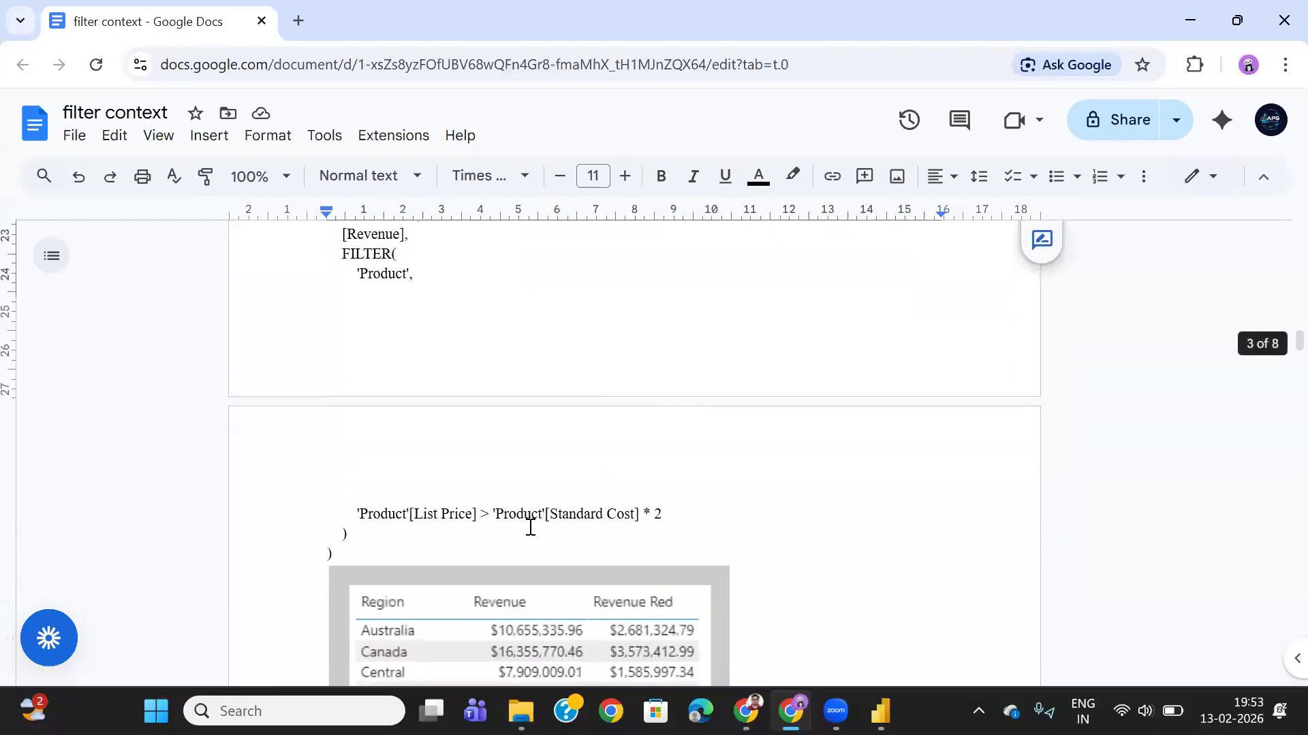
click(1190, 20)
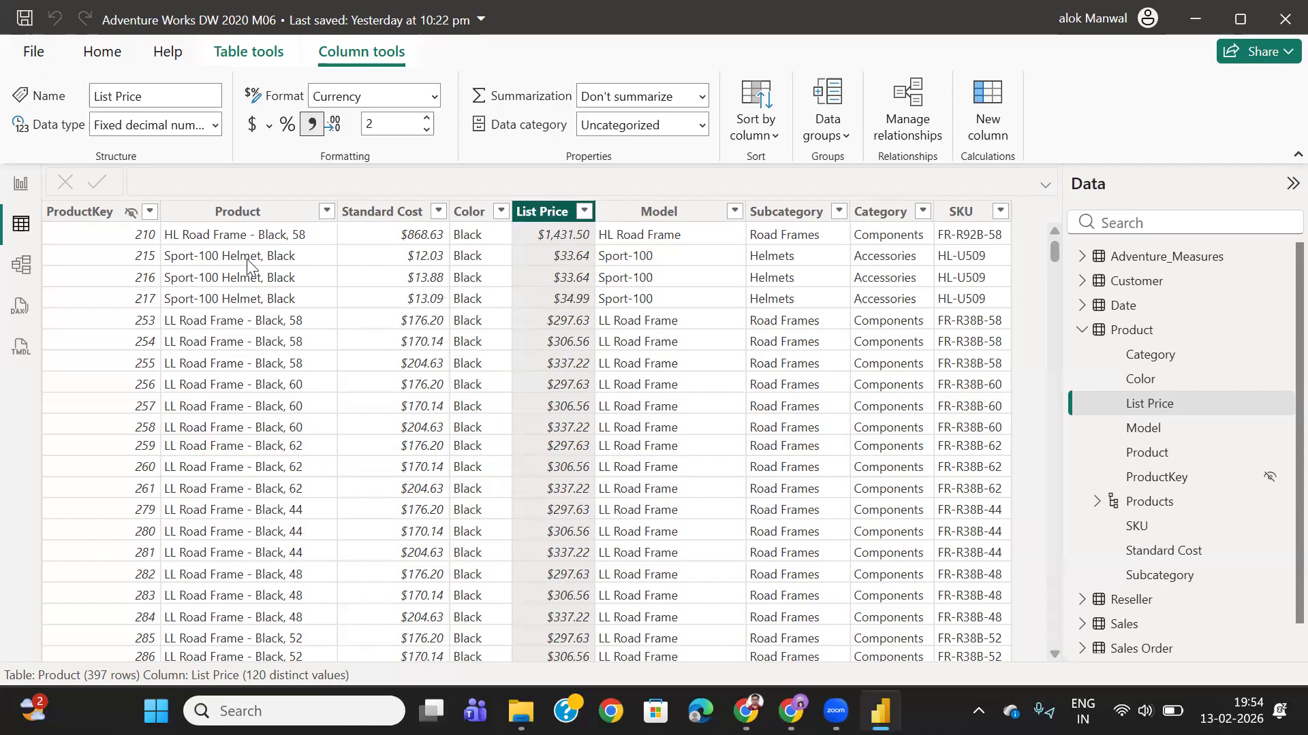
- Compare standard cost with list price row by row for the Sport-100 Helmet and road frame products
click(299, 260)
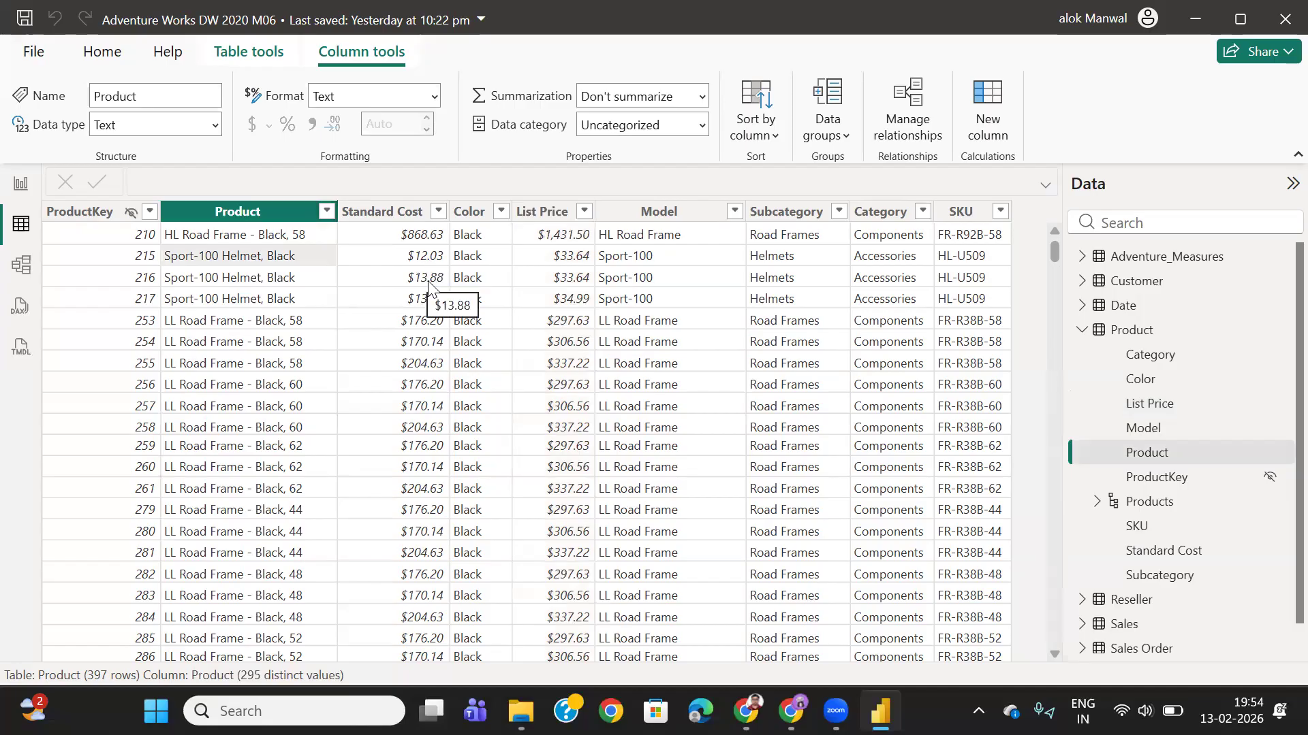
click(242, 279)
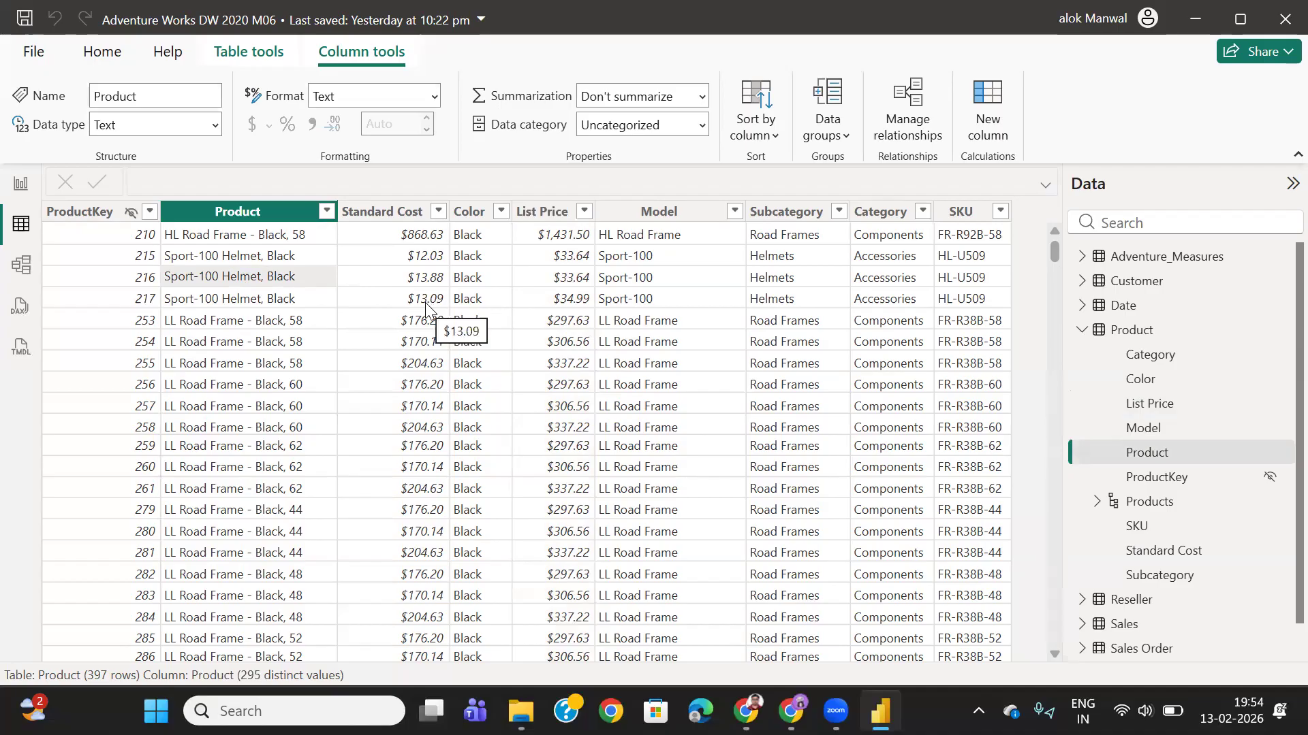
click(278, 303)
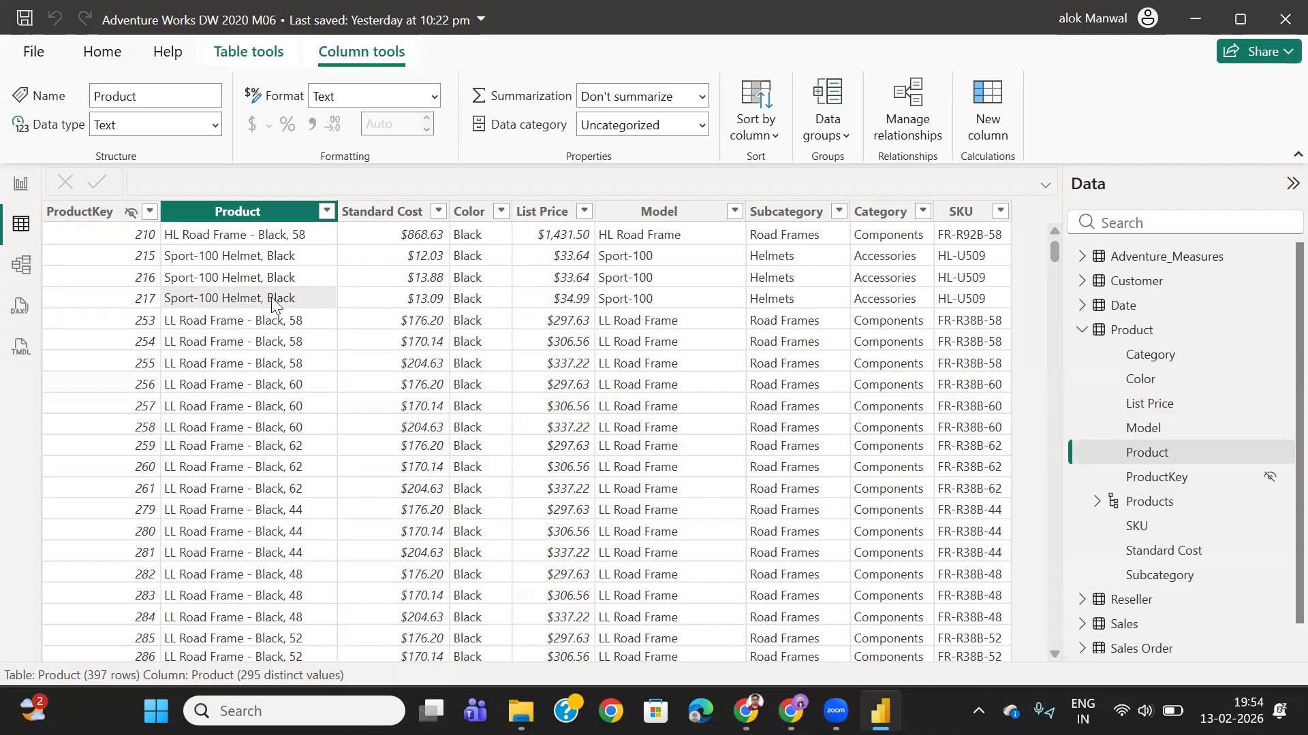
click(422, 323)
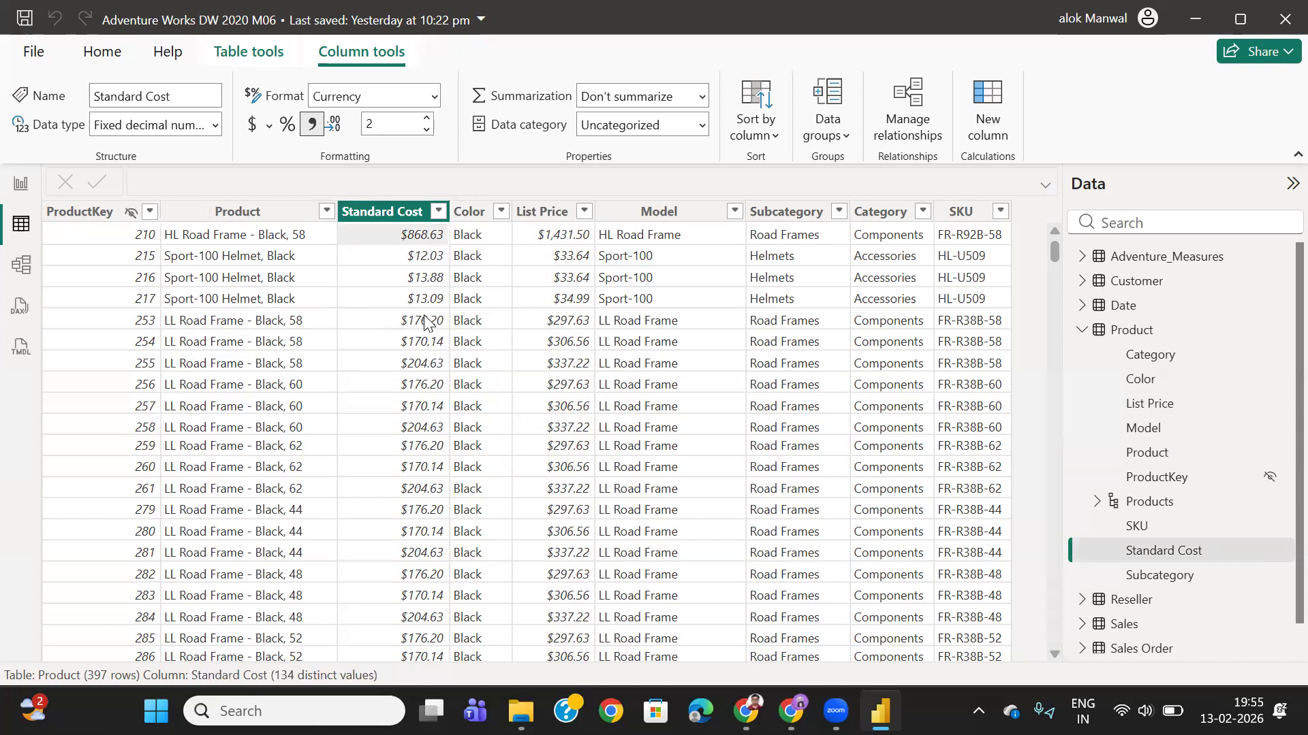
click(220, 217)
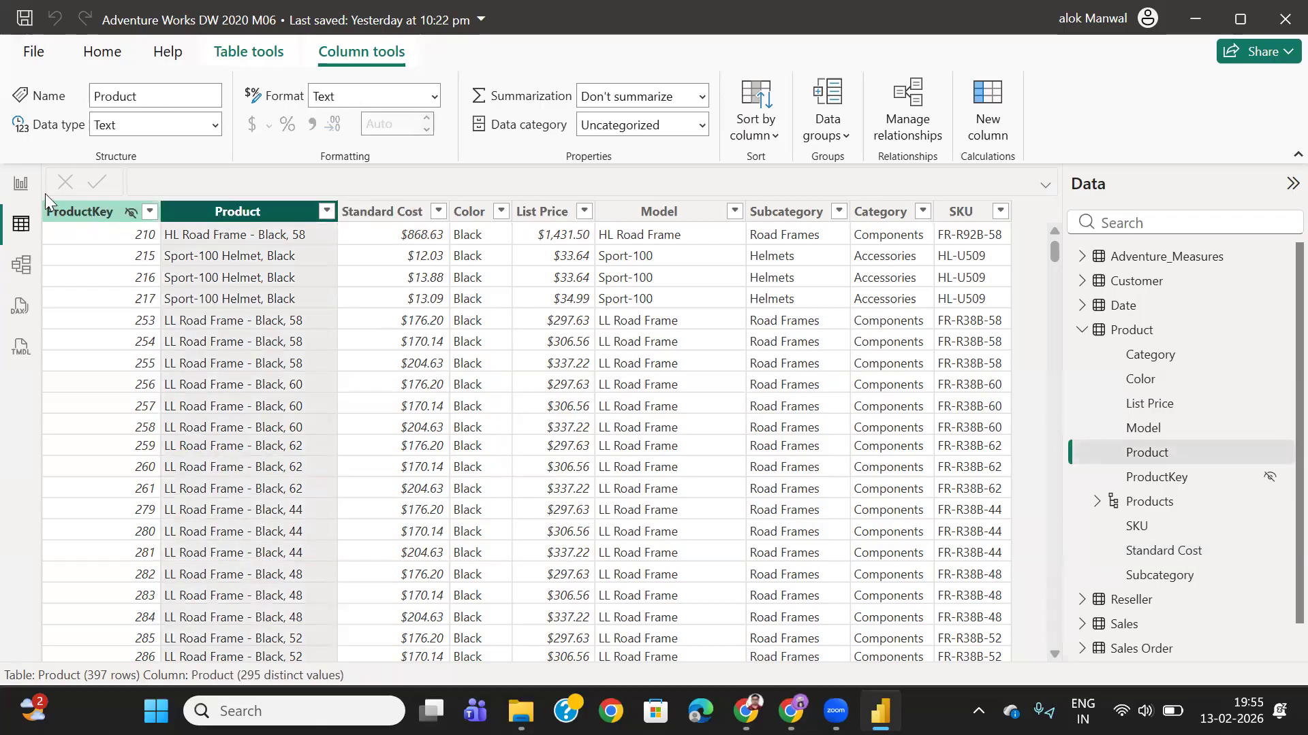
- Return to the report page and start a new measure named Revenue High Margin Products in the Adventure_Measures table
click(20, 183)
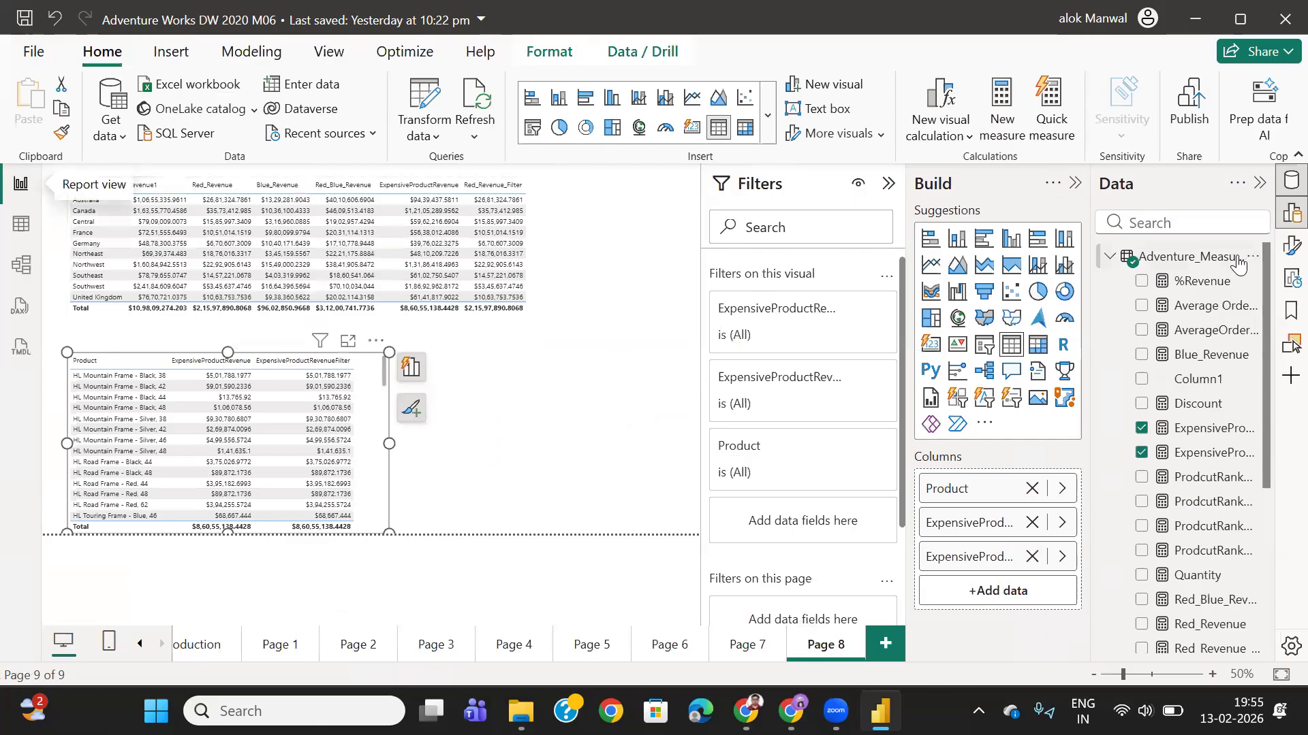
click(1183, 259)
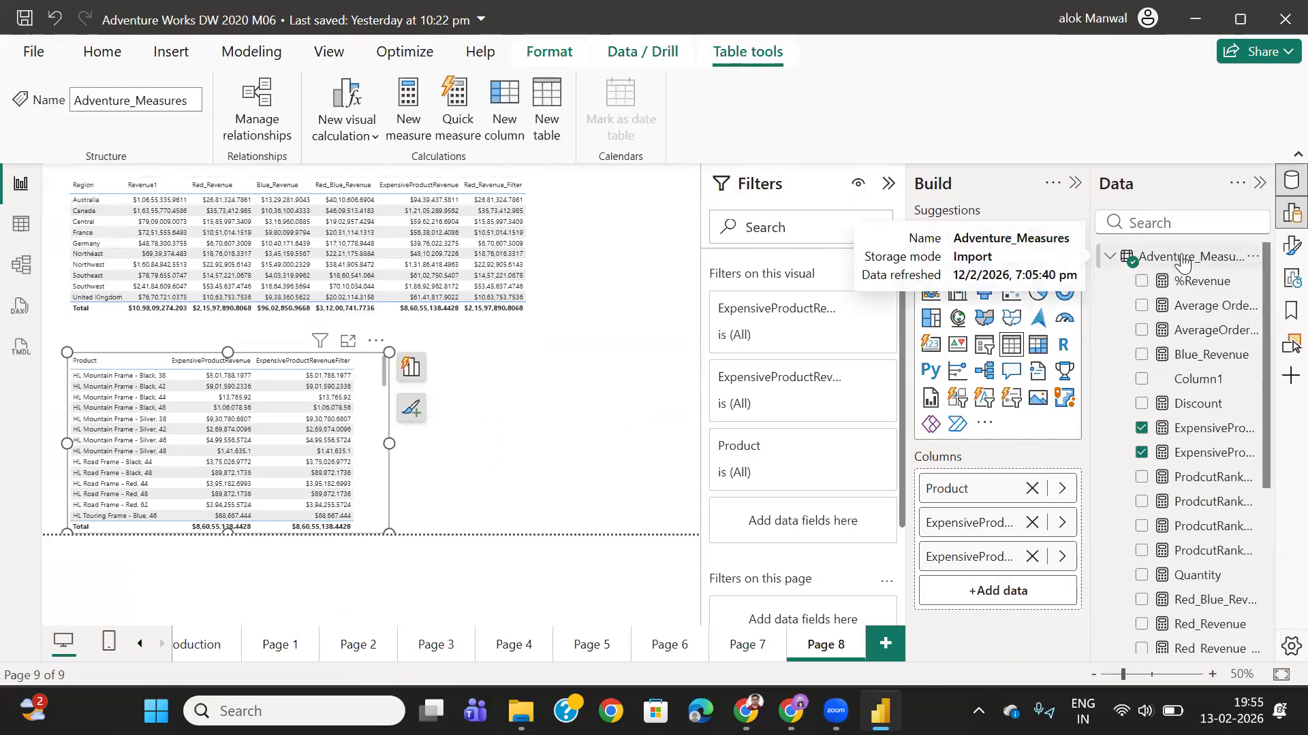
right_click(1182, 258)
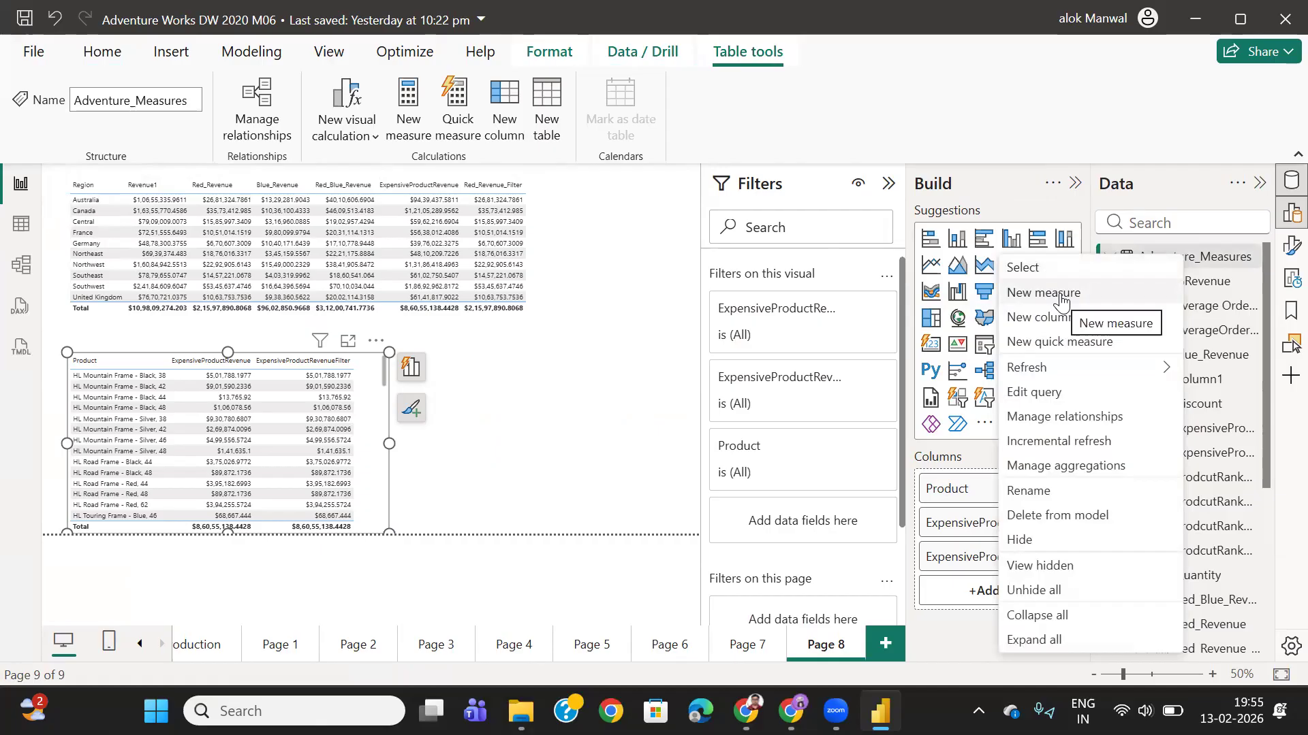
click(1052, 292)
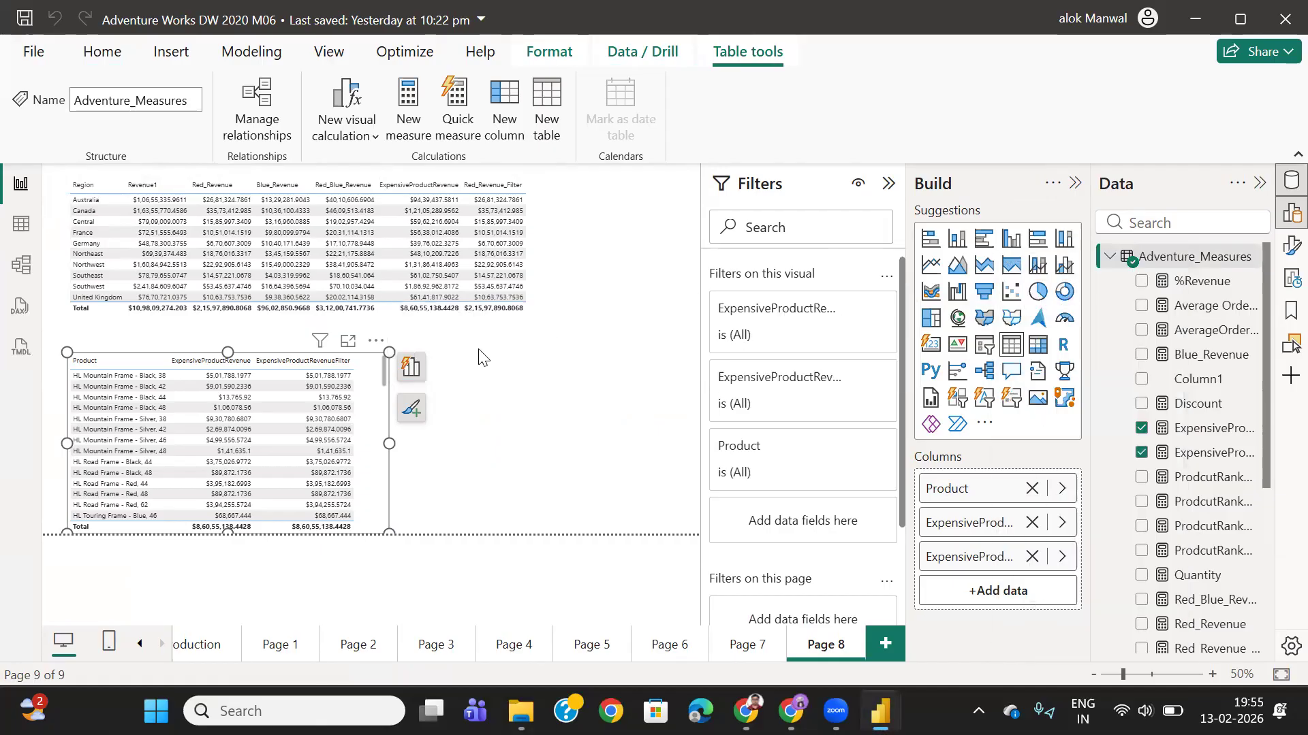
text(Revenue High Margin Products)
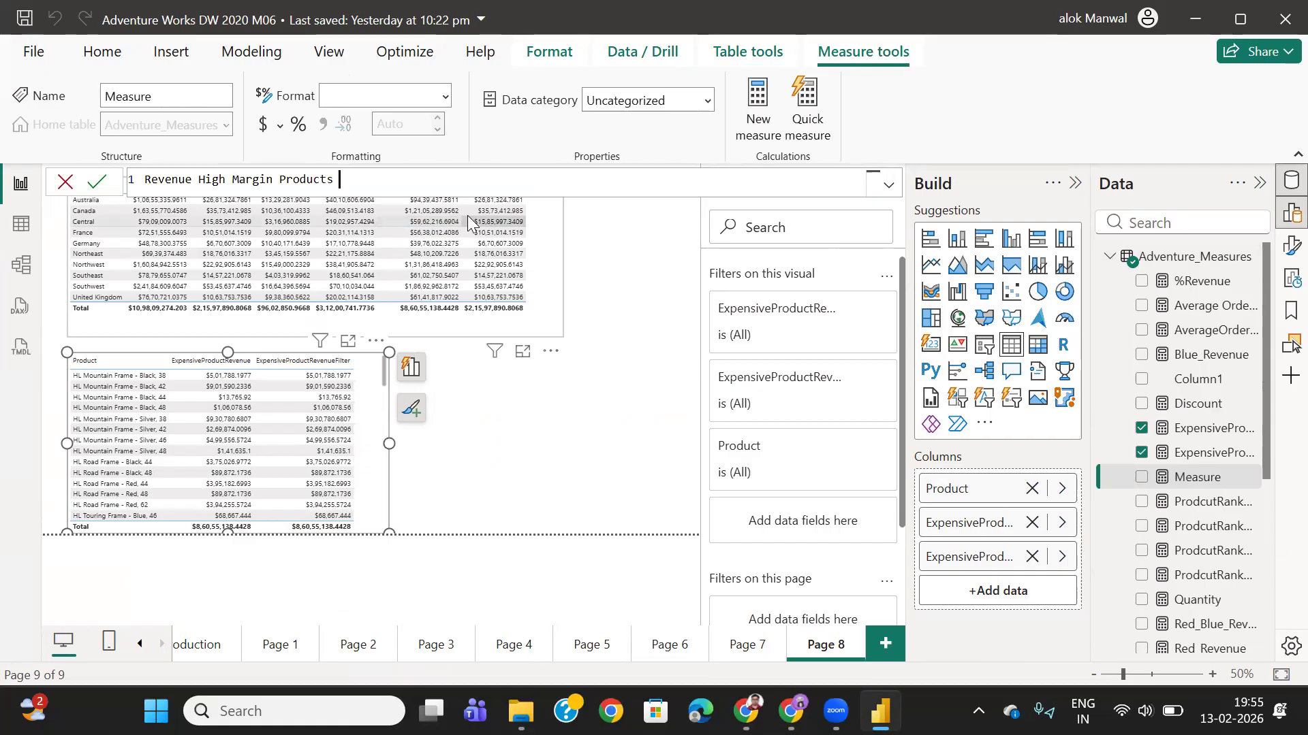
text(=)
key(shift+Return)
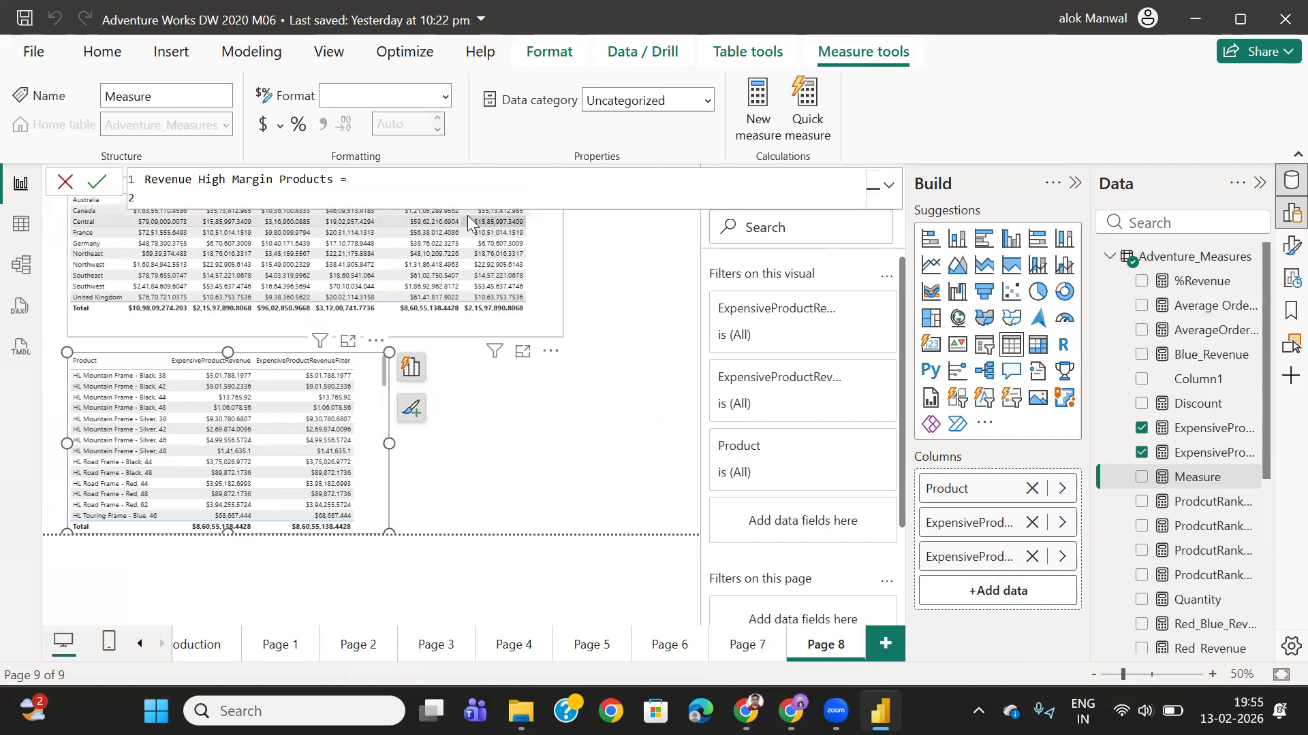
- Begin the measure's formula with CALCULATE, using [Revenue1] as the expression on its own line
text(CALCULATE()
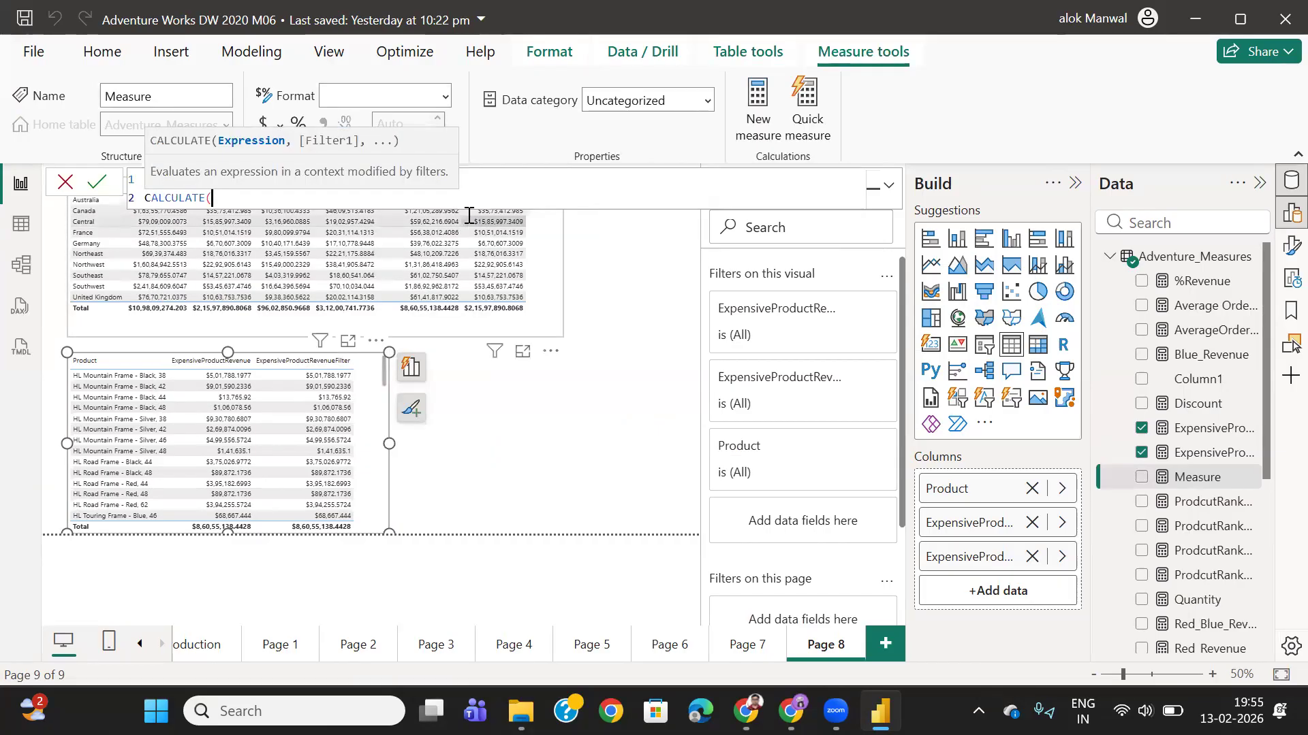
key(shift+Return)
text(Reve)
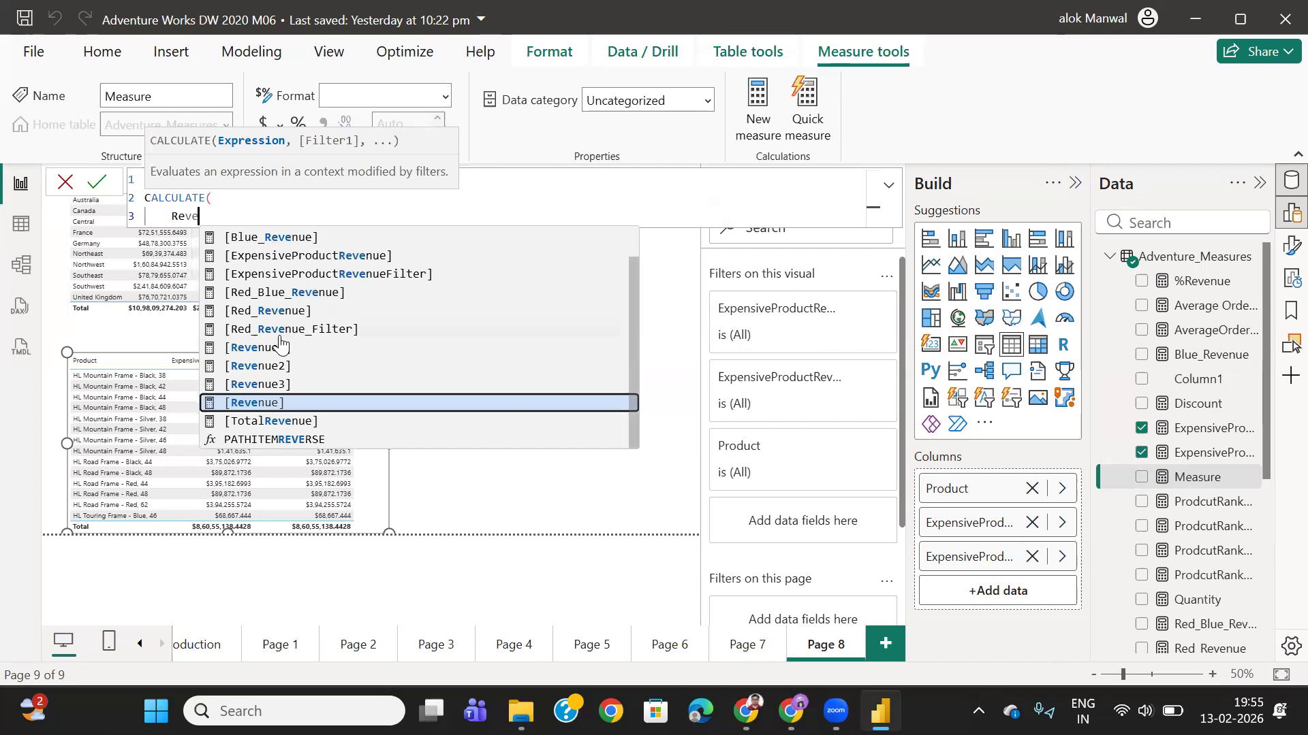
click(280, 346)
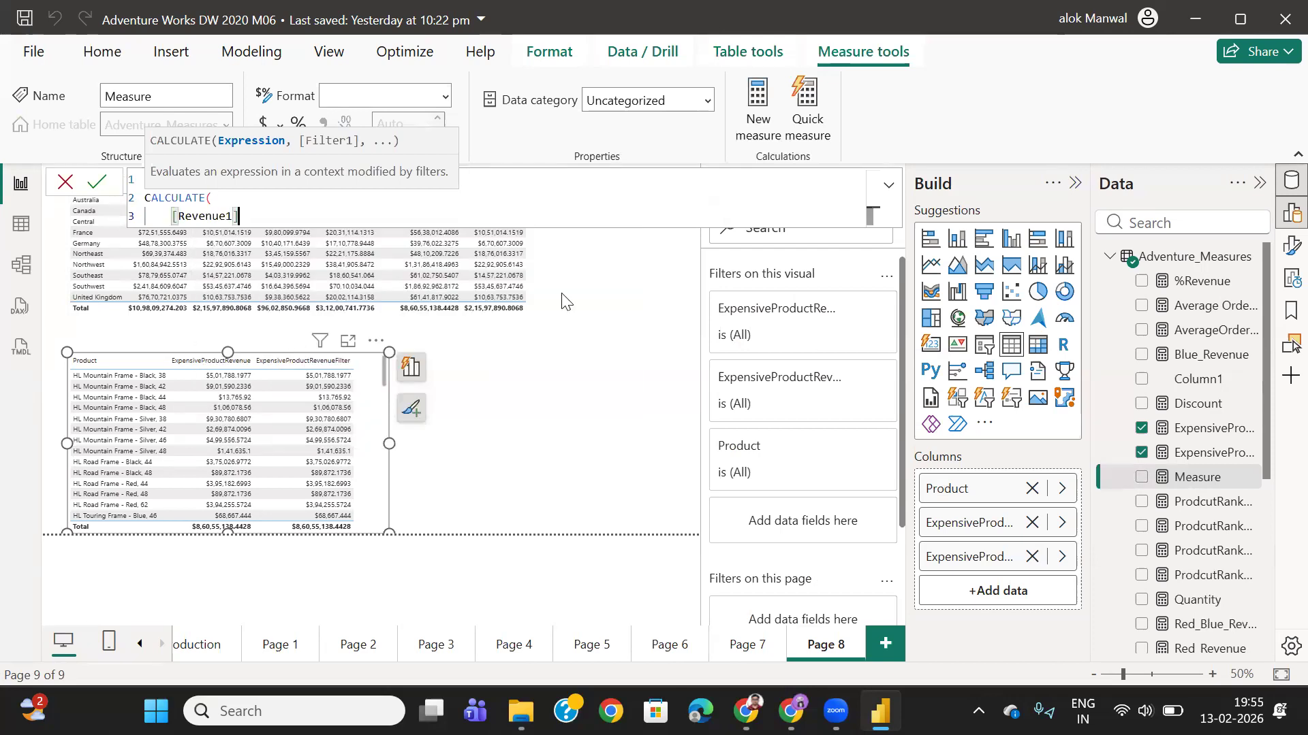
text(,)
key(shift+Return)
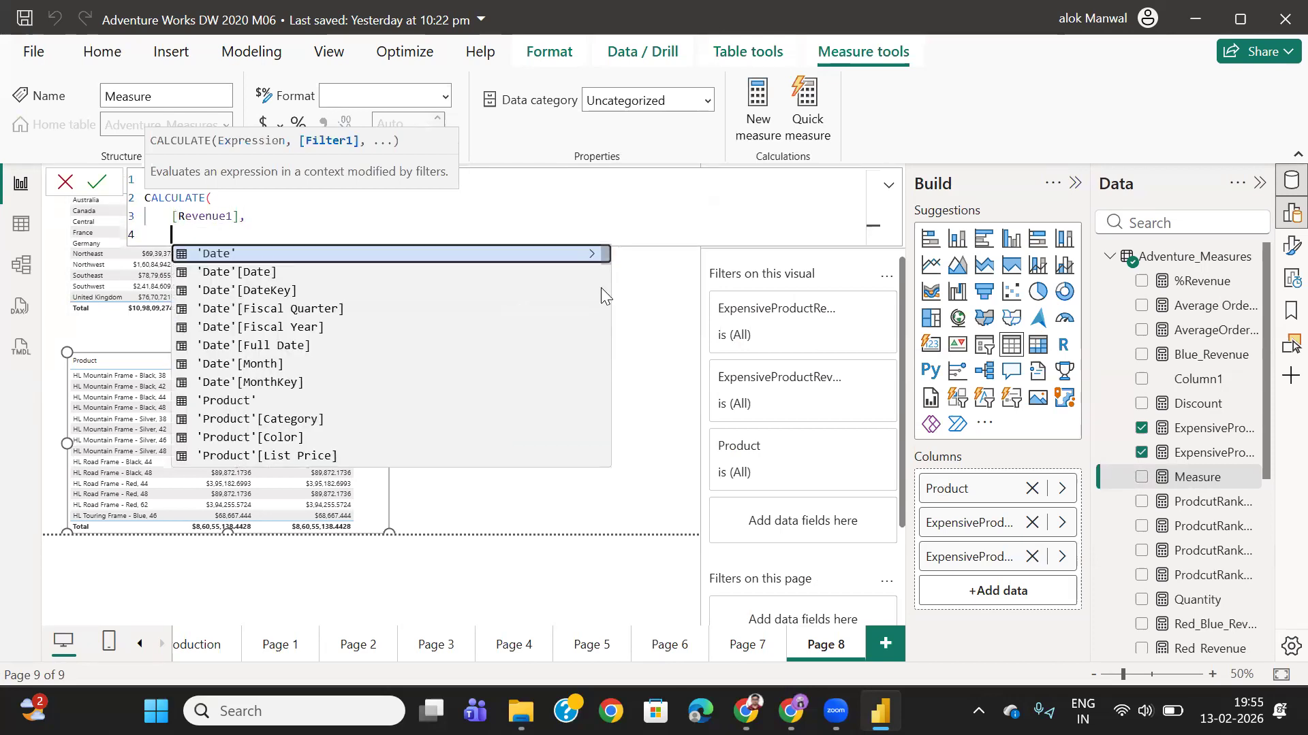
- Add a FILTER function over the 'Product' table as the CALCULATE filter argument
text(Filter)
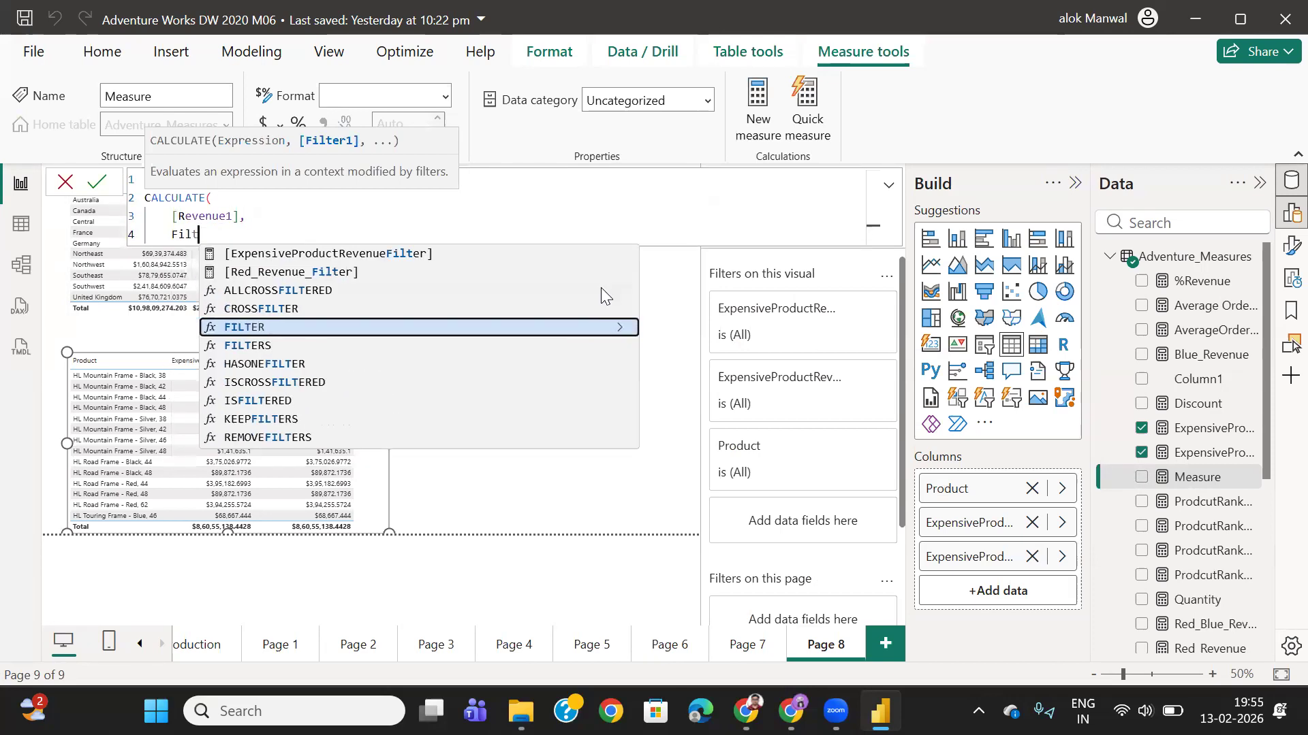
click(258, 327)
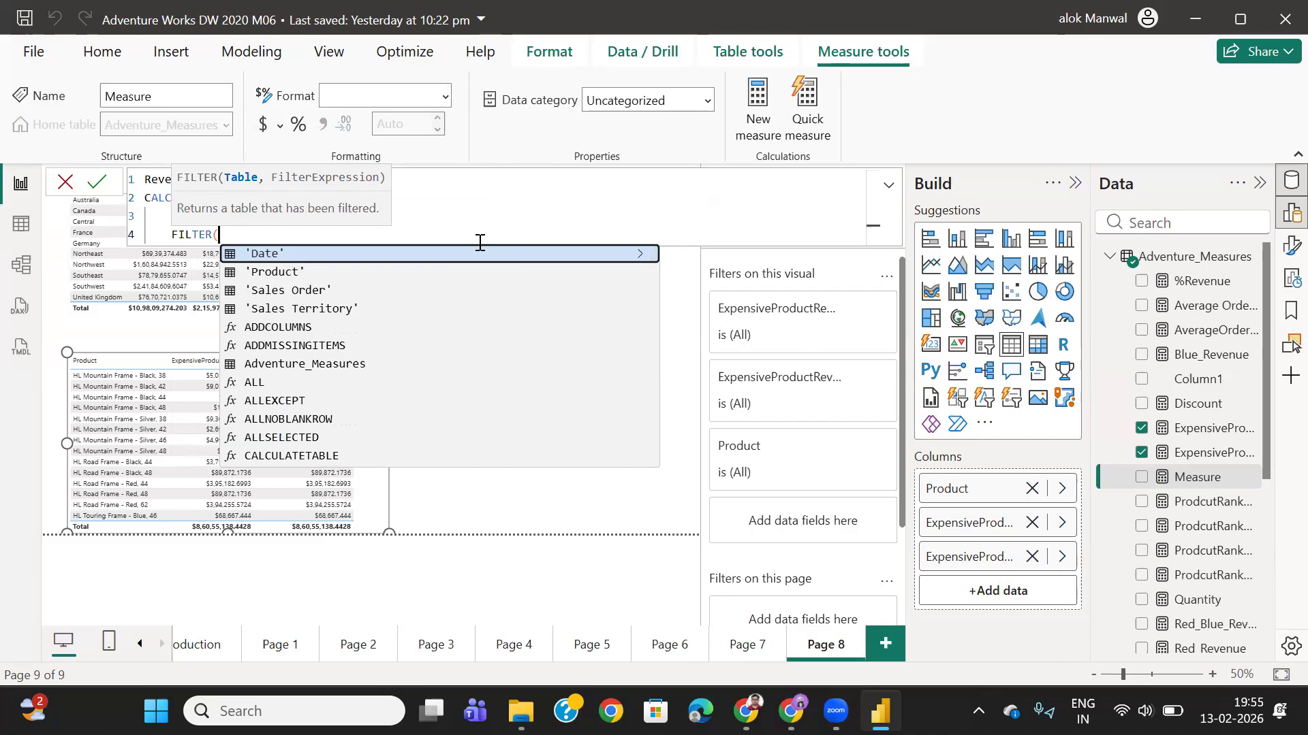
text(pro)
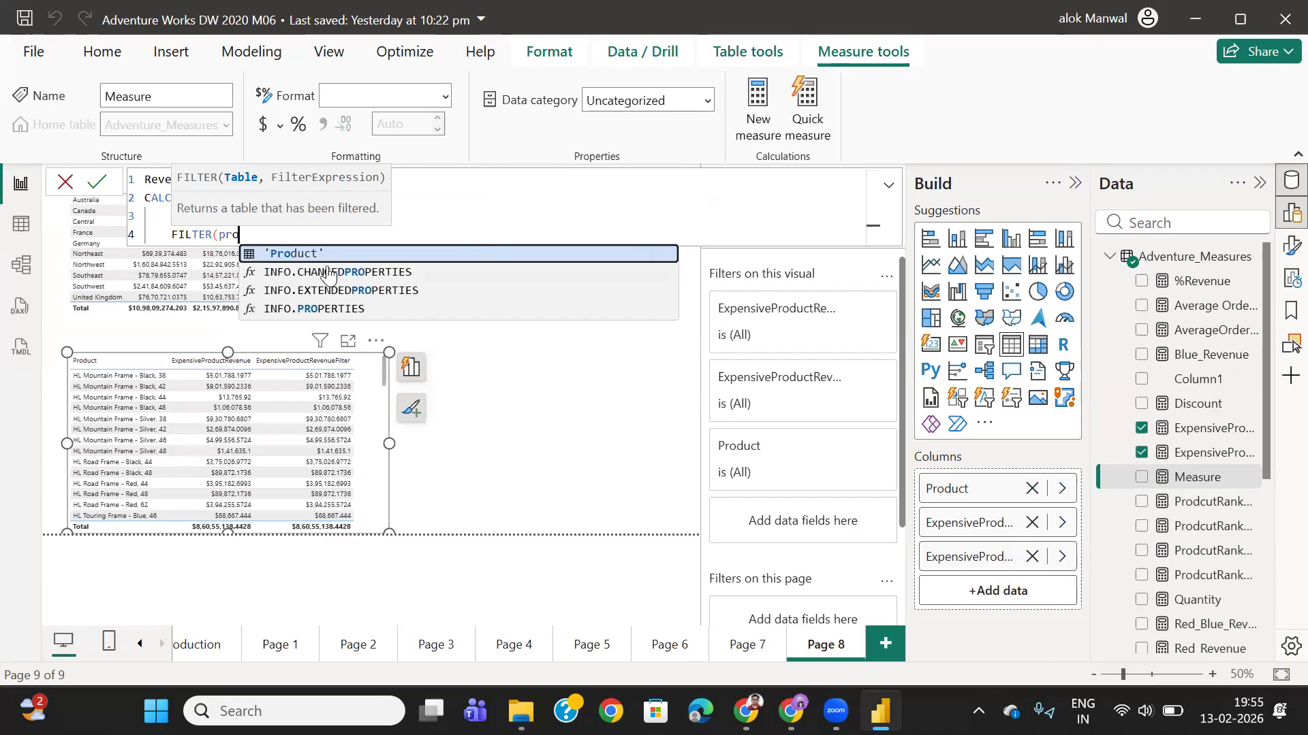
key(Tab)
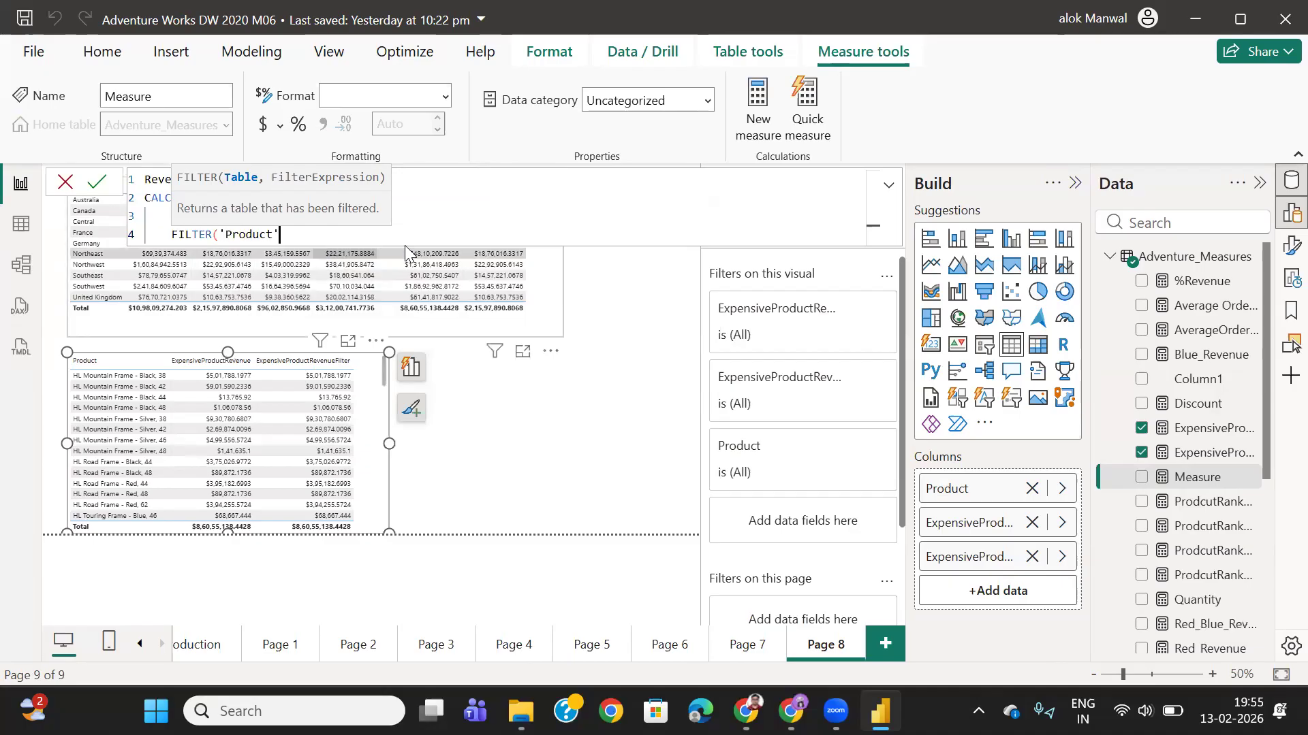
text(,)
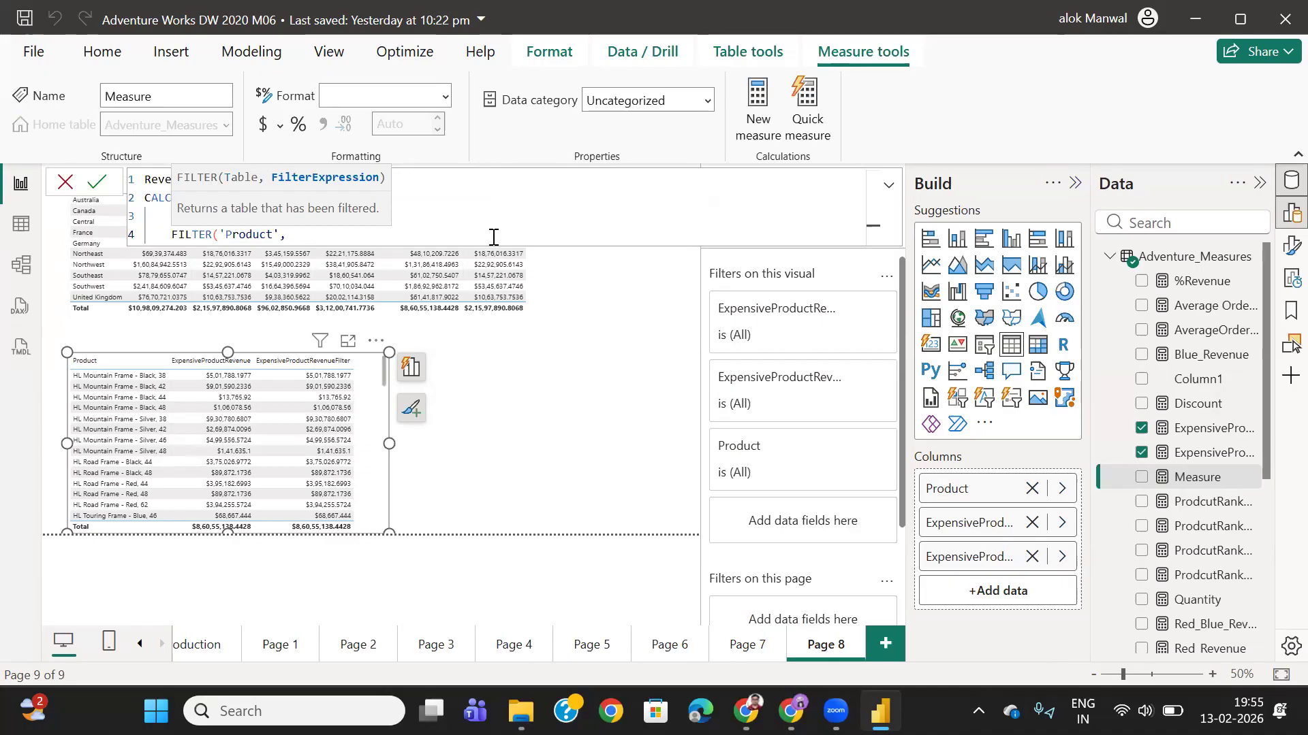
key(shift+Return)
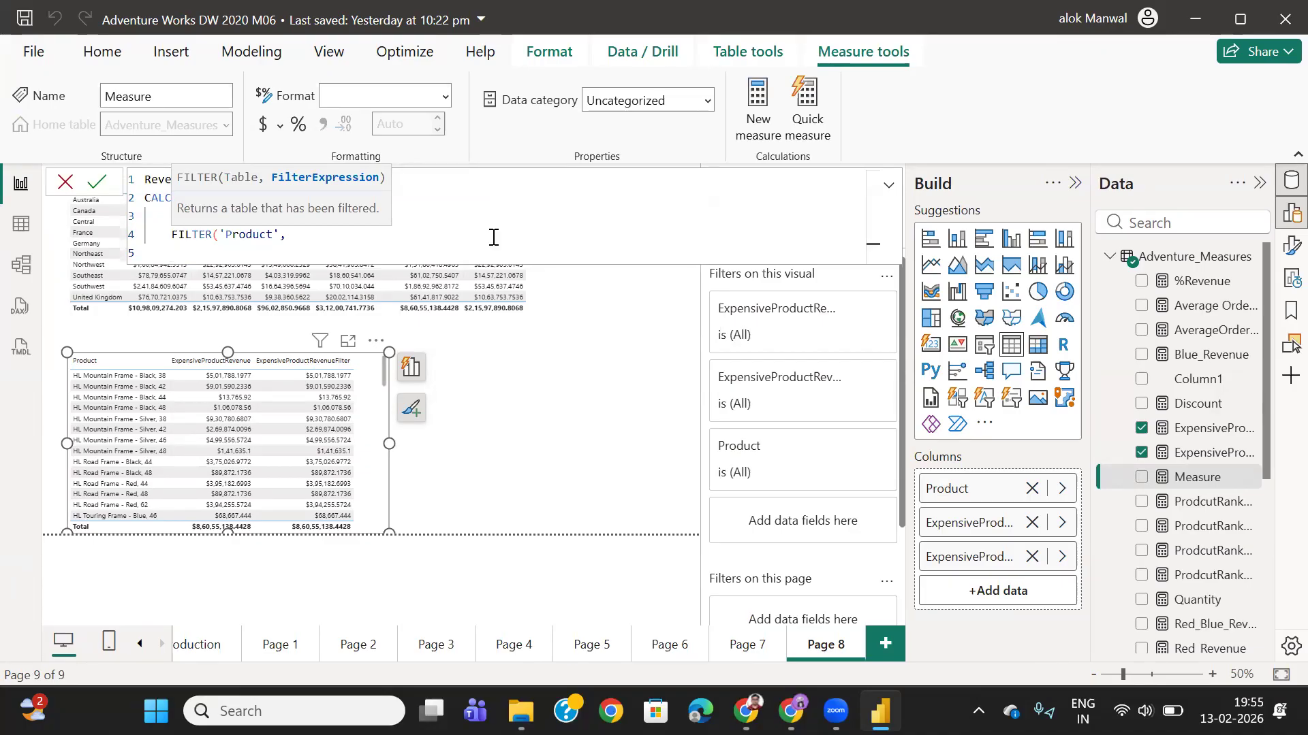
- Enter the filter condition 'Product'[List Price] > 2 * 'Product'[Standard Cost], close both functions, and commit the measure
text(lis)
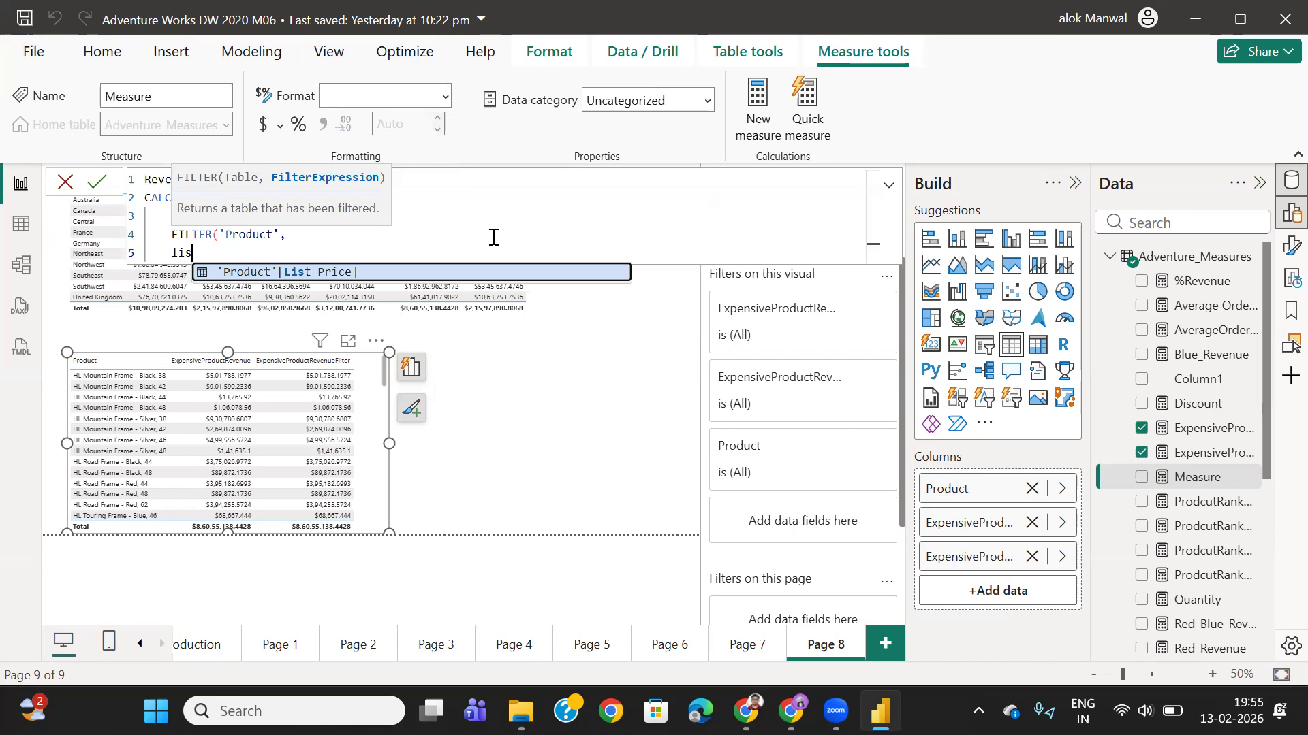
key(Tab)
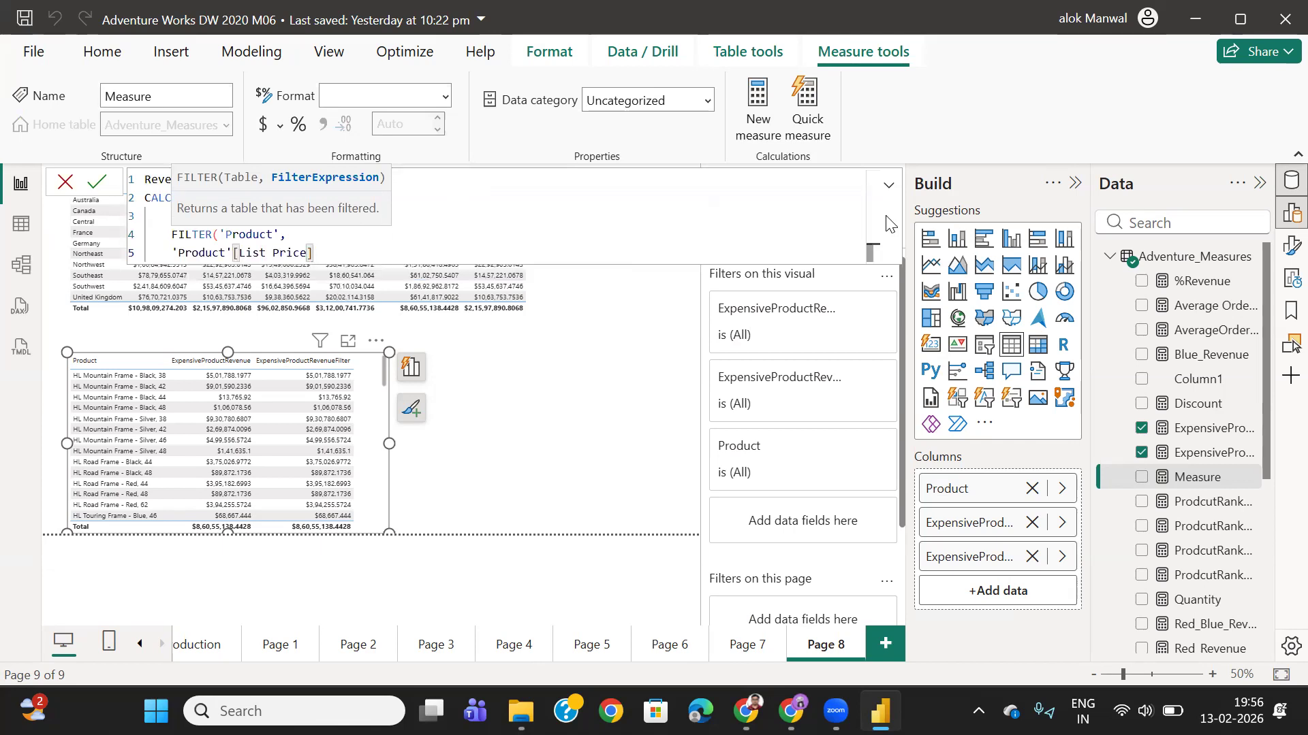
text(> 2 * sta)
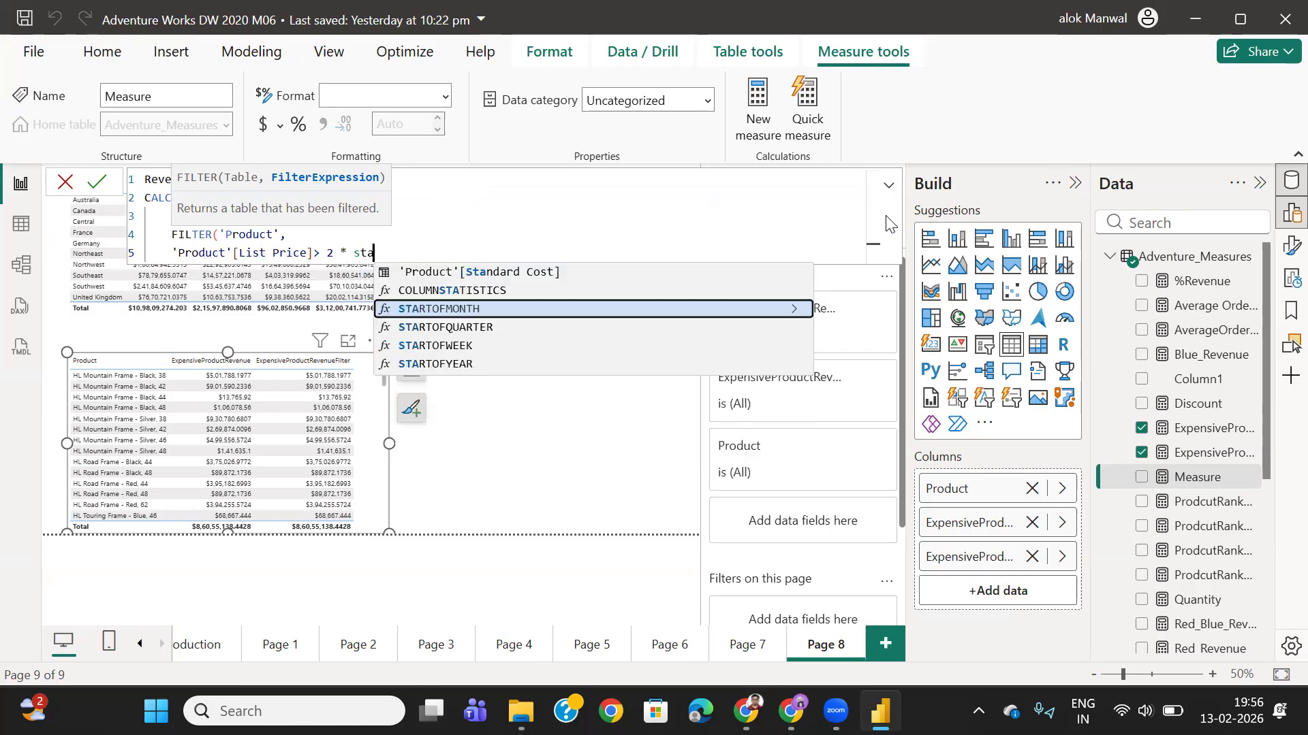
click(457, 274)
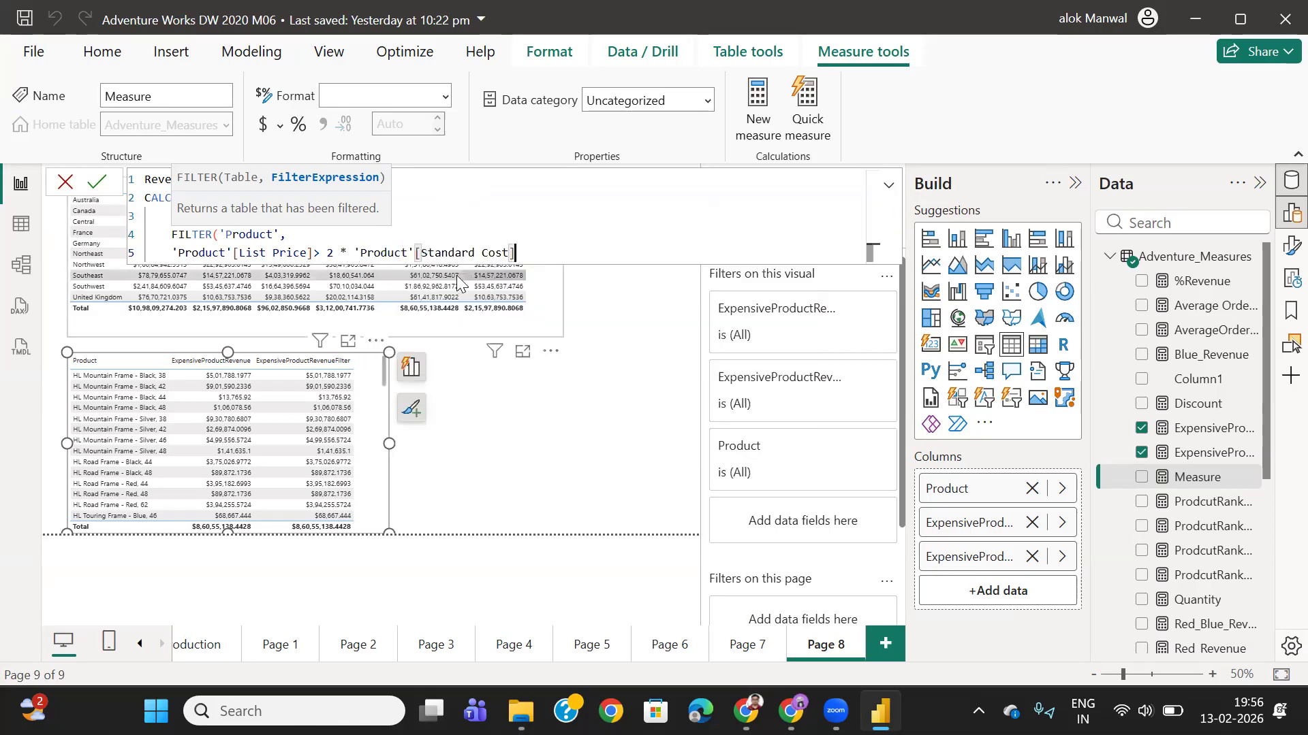
key(shift+Return)
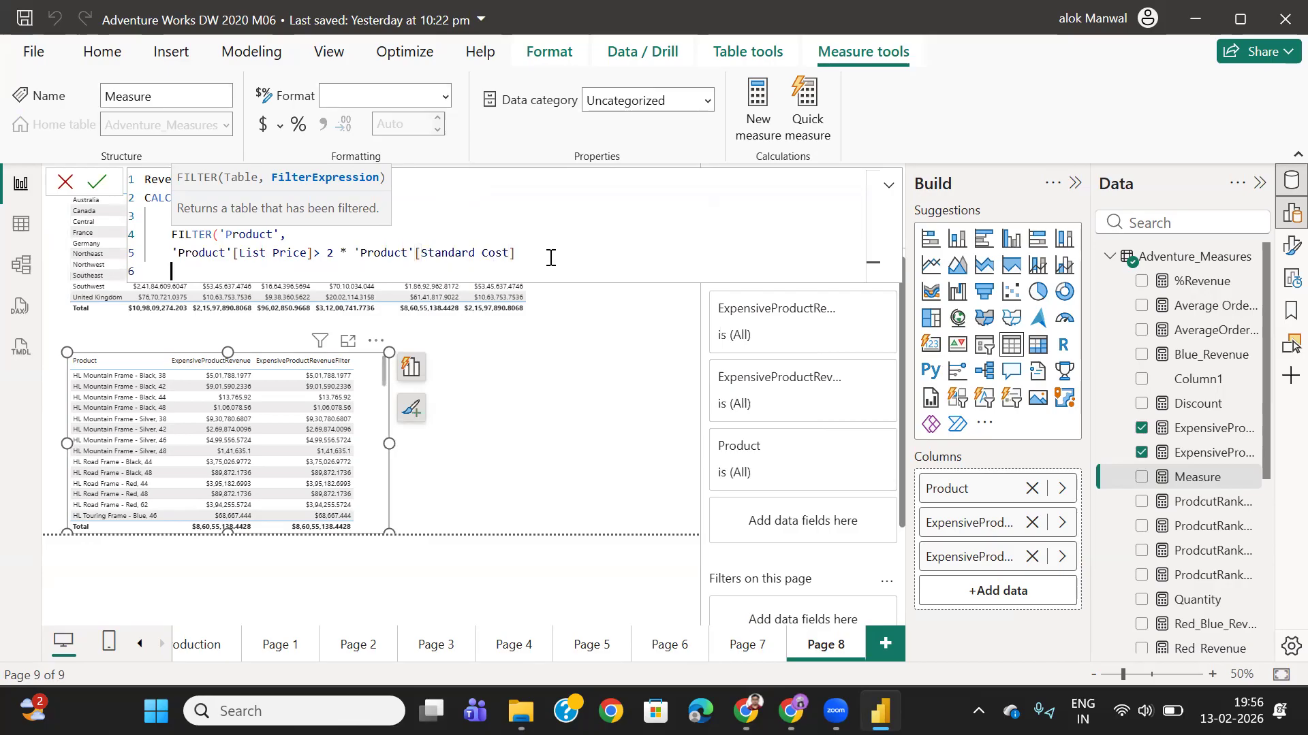
text())
key(shift+Return)
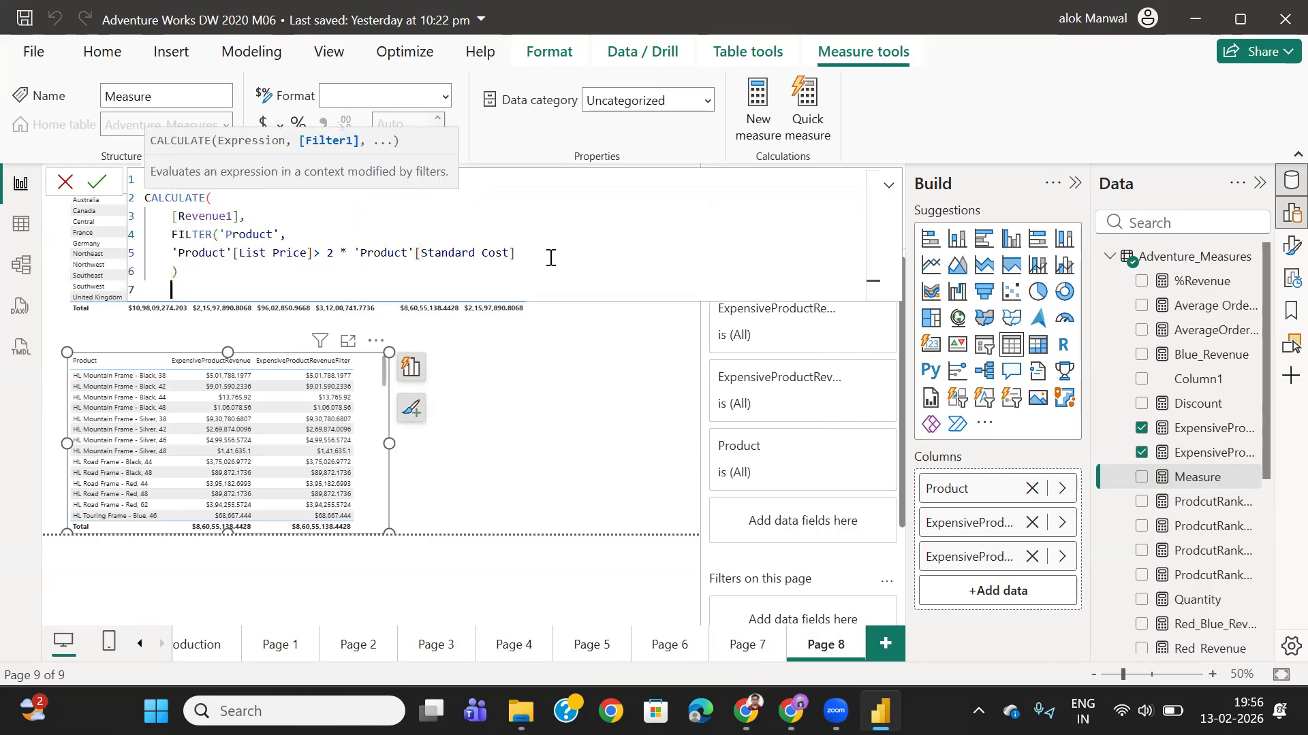
text())
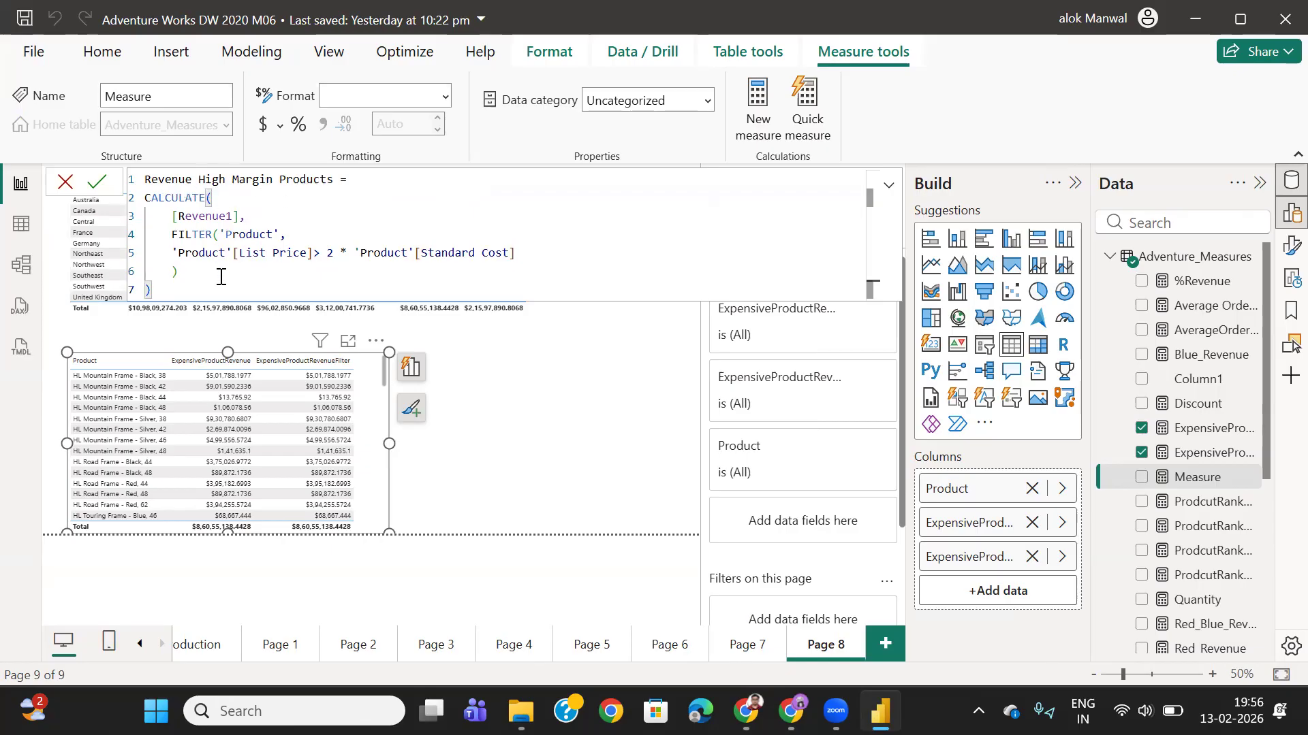
key(Return)
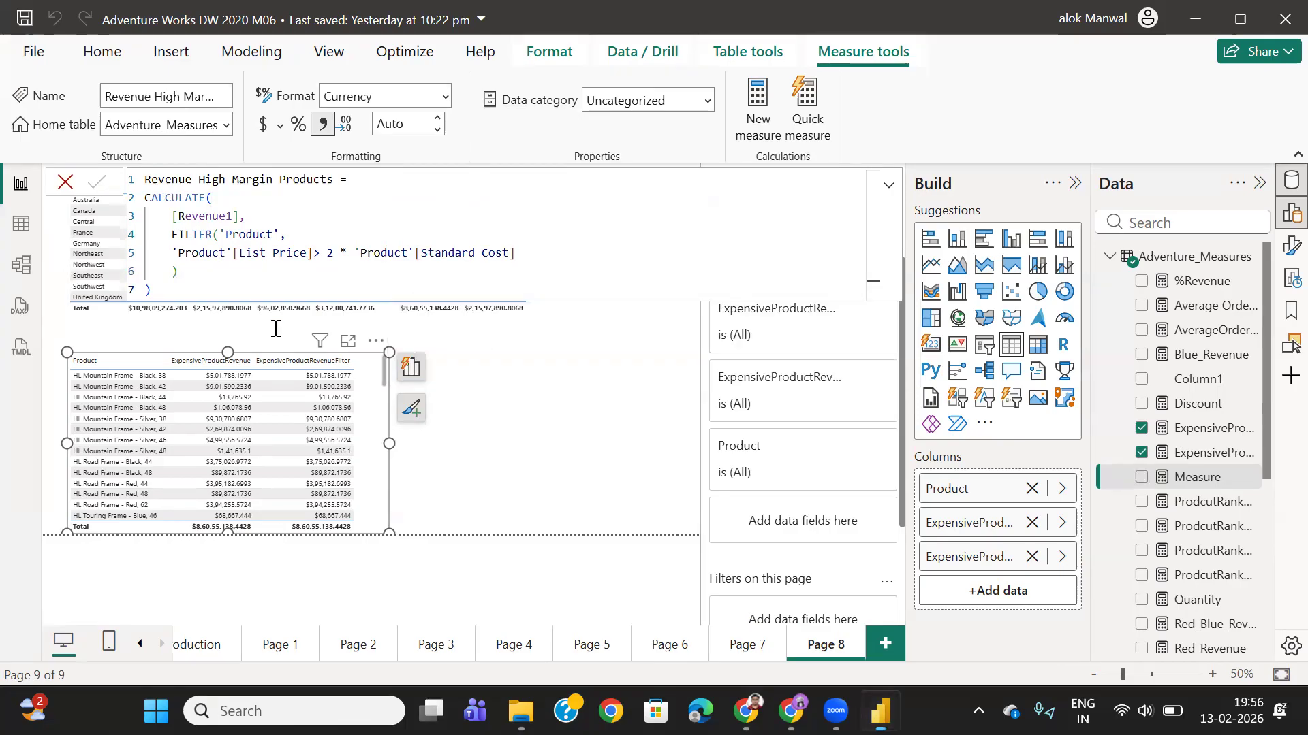
- Widen the product table visual to make room for another column, and collapse the Filters pane
drag(389, 444, 508, 446)
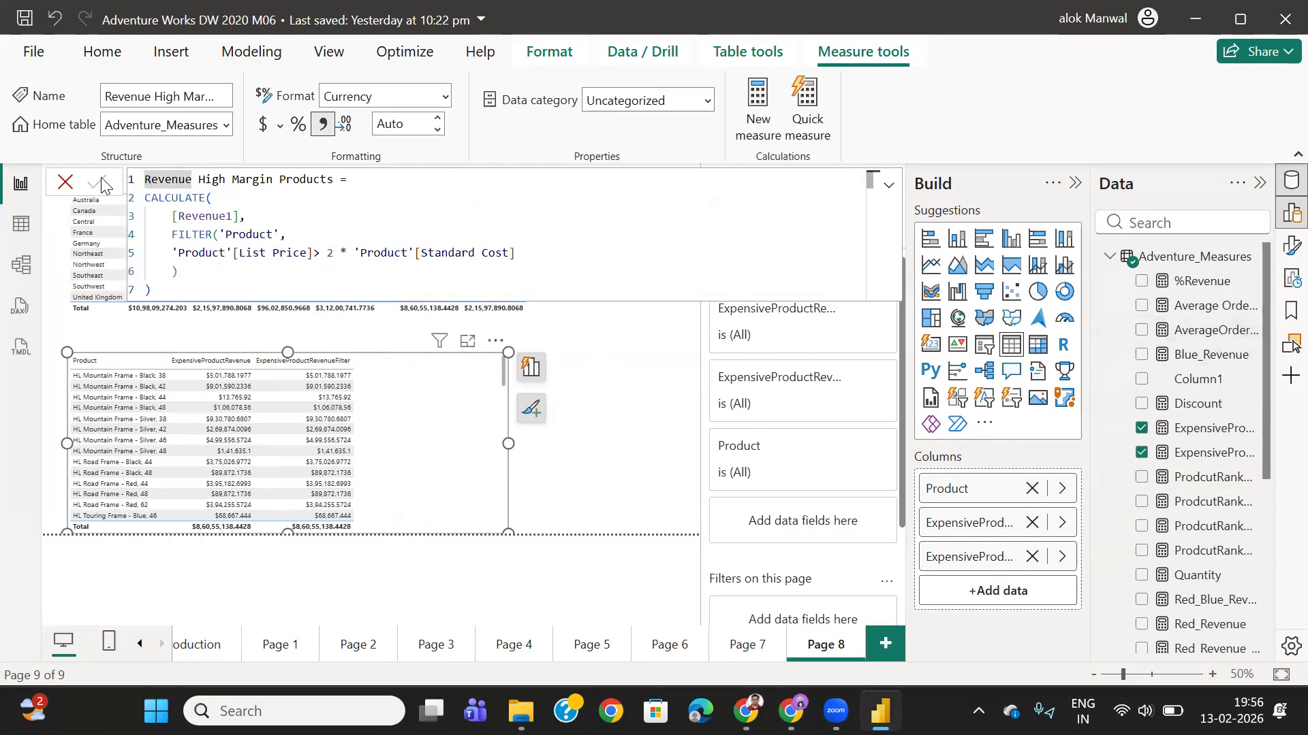
click(889, 184)
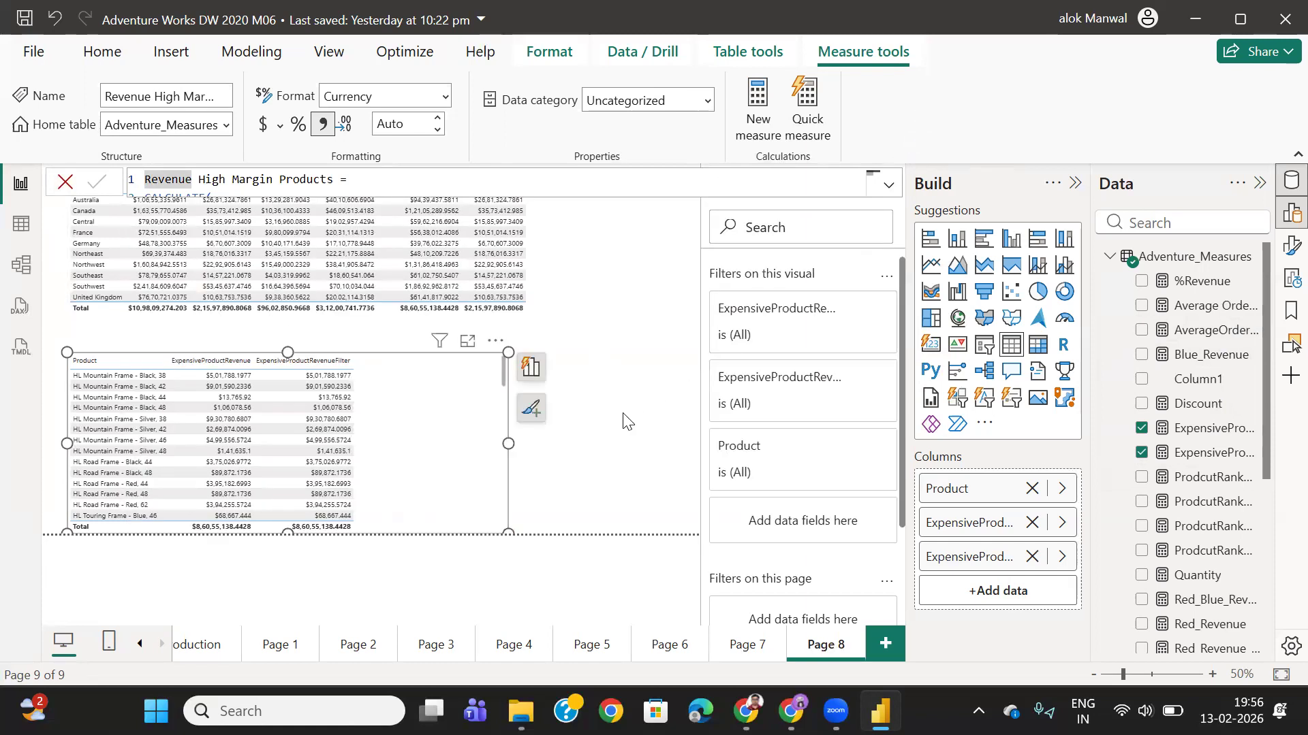
click(622, 422)
click(493, 408)
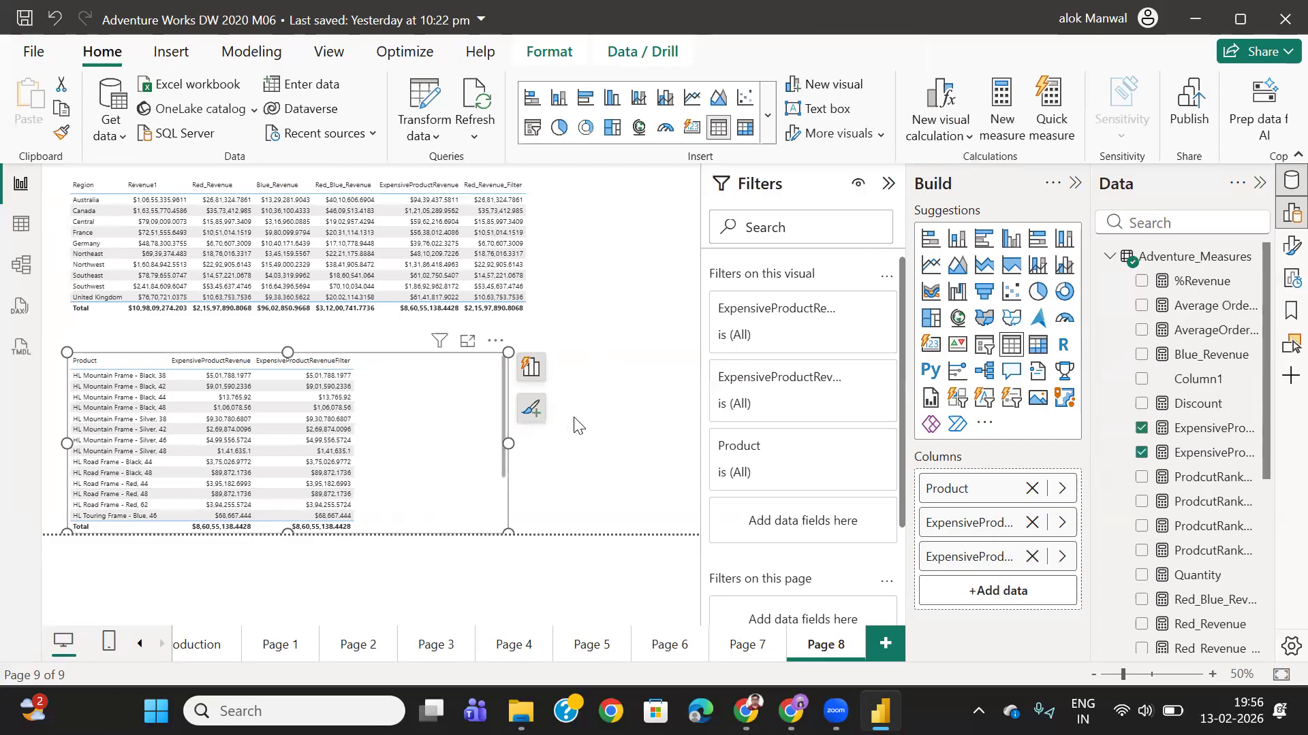
click(889, 184)
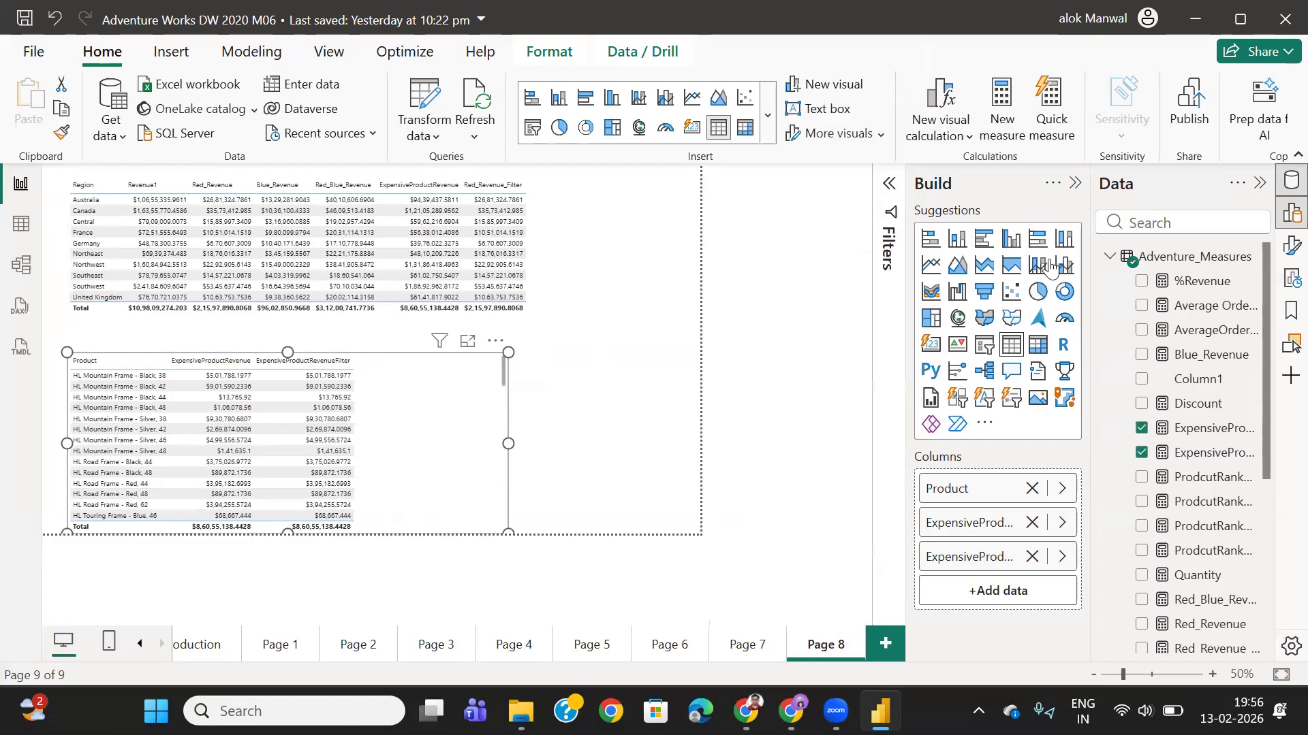
- Add the Revenue High Margin Products measure to the product table visual
scroll(1217, 430, down, 2)
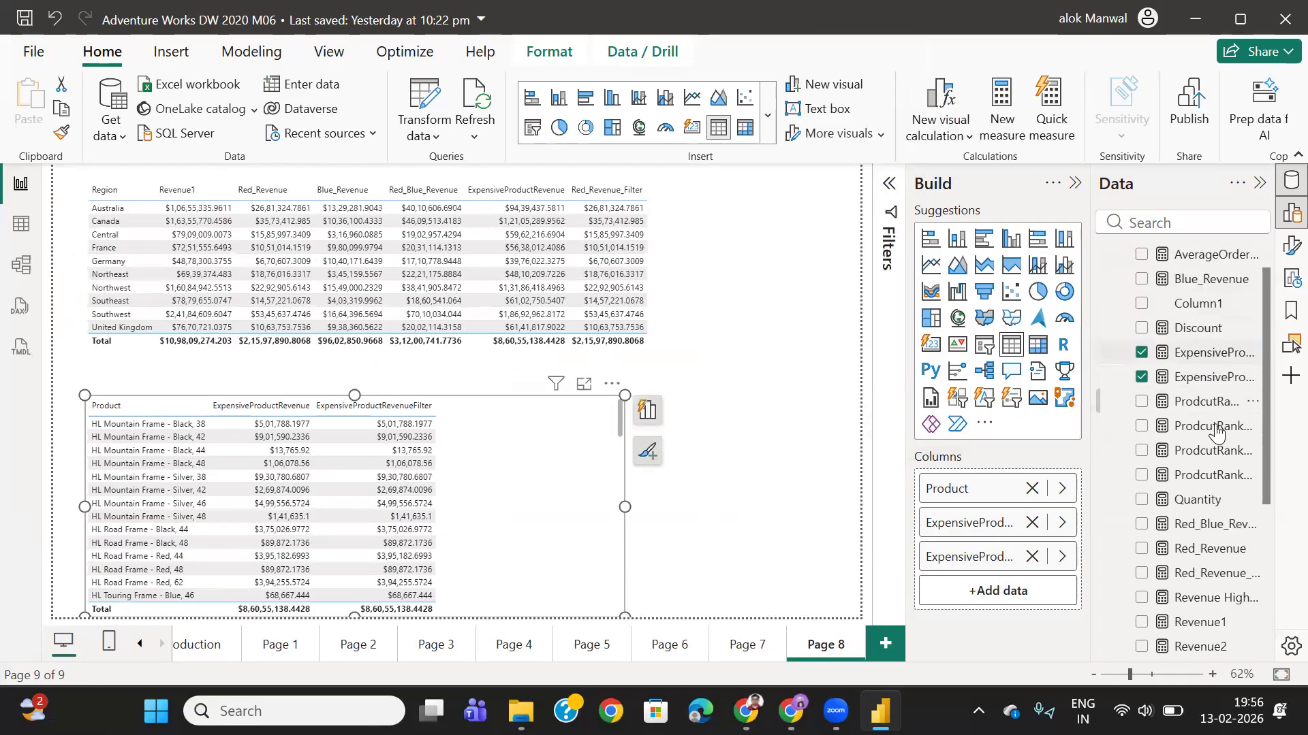
scroll(1217, 431, down, 4)
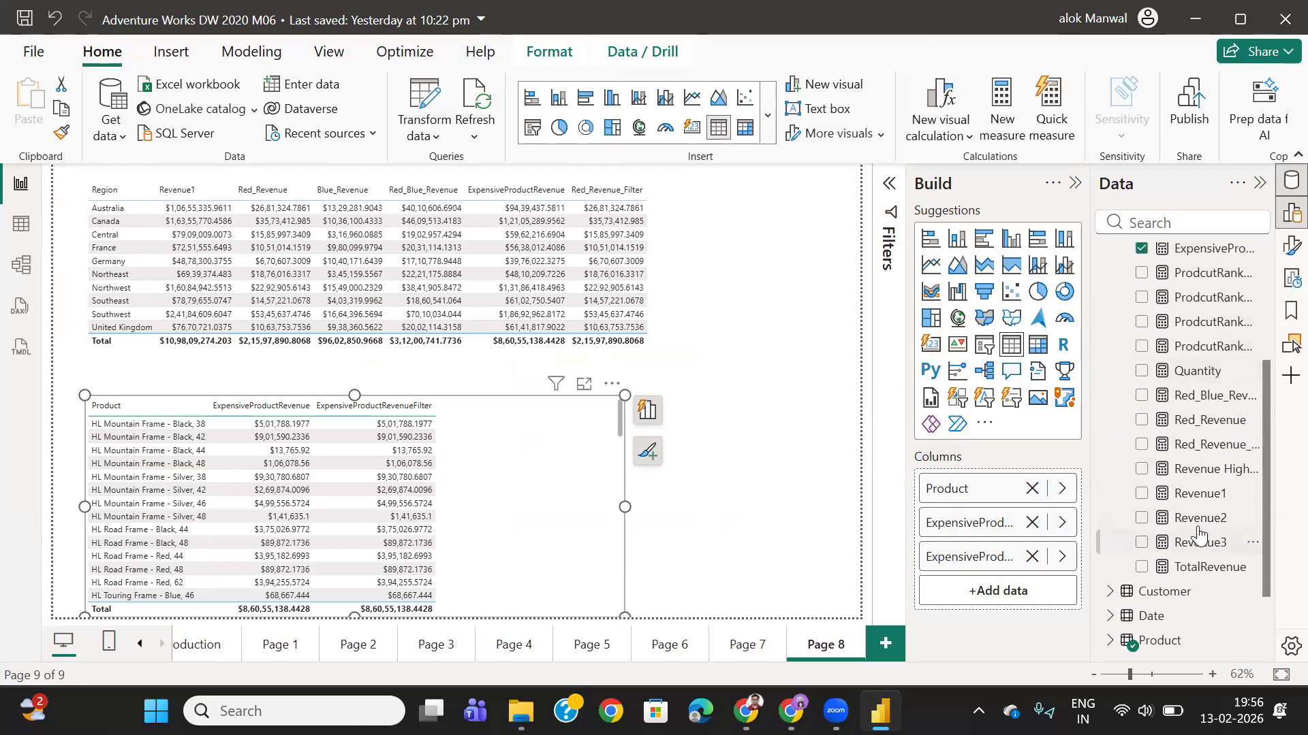
click(1186, 470)
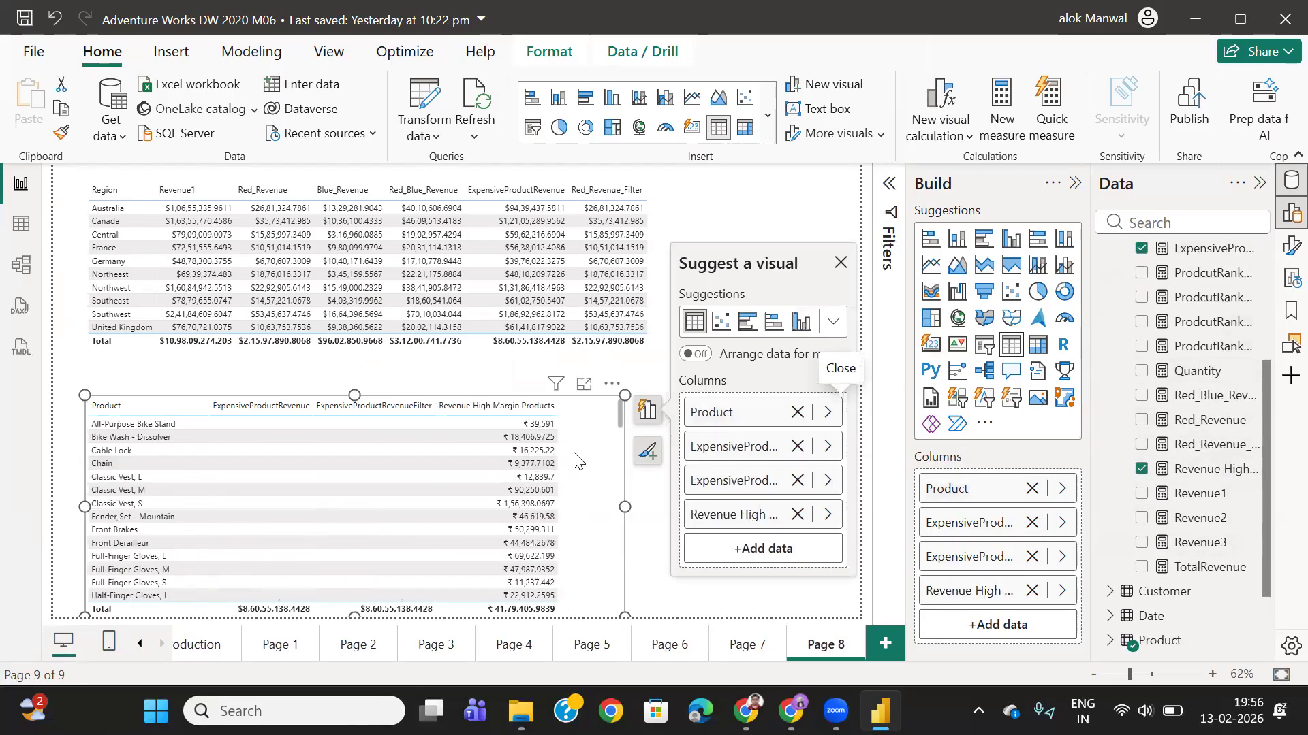
- Format the Revenue High Margin Products measure in dollars and compare its rows with the expensive-product revenue columns
click(1202, 471)
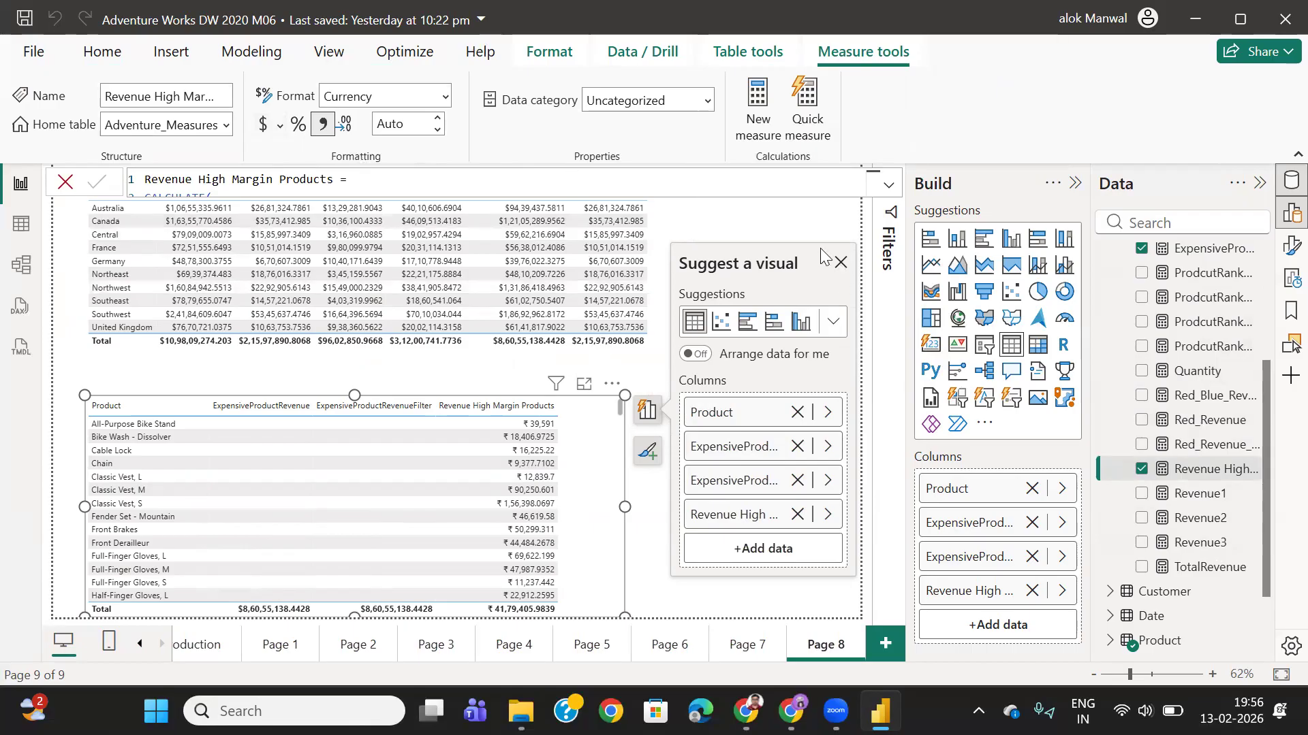
click(1073, 183)
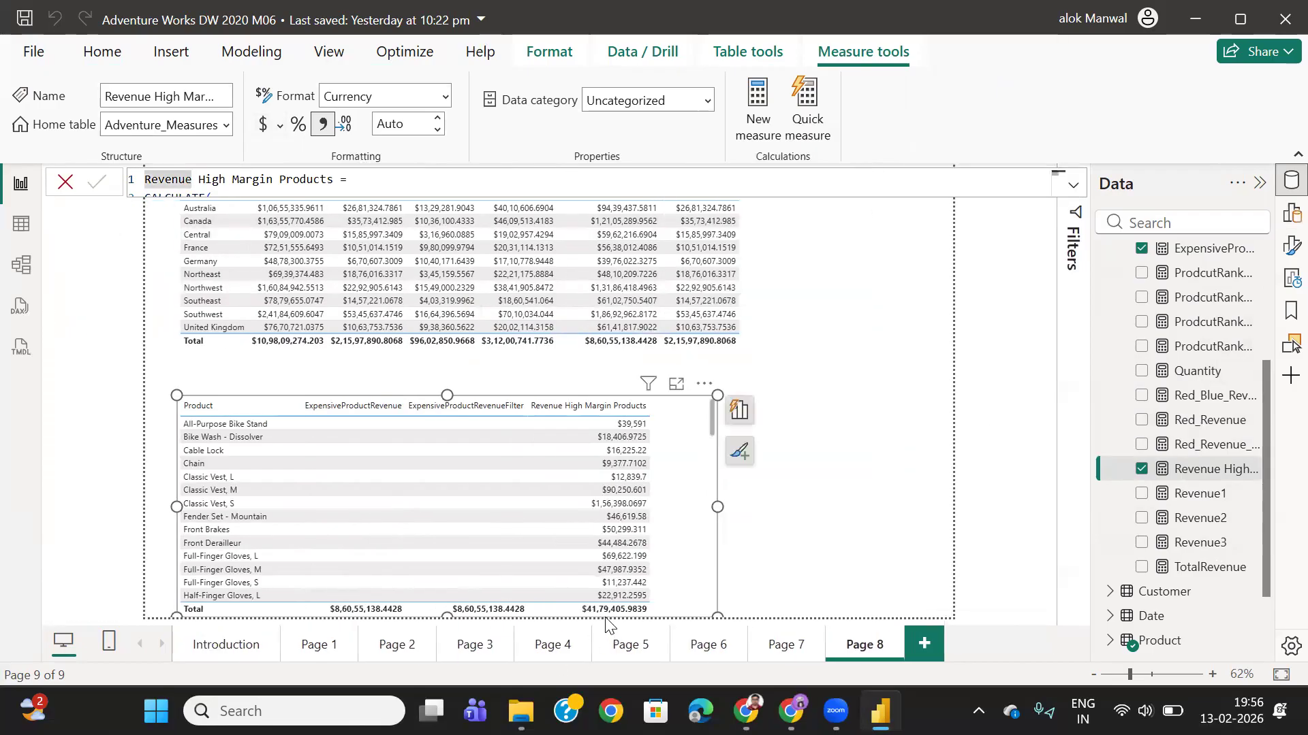
scroll(681, 516, down, 5)
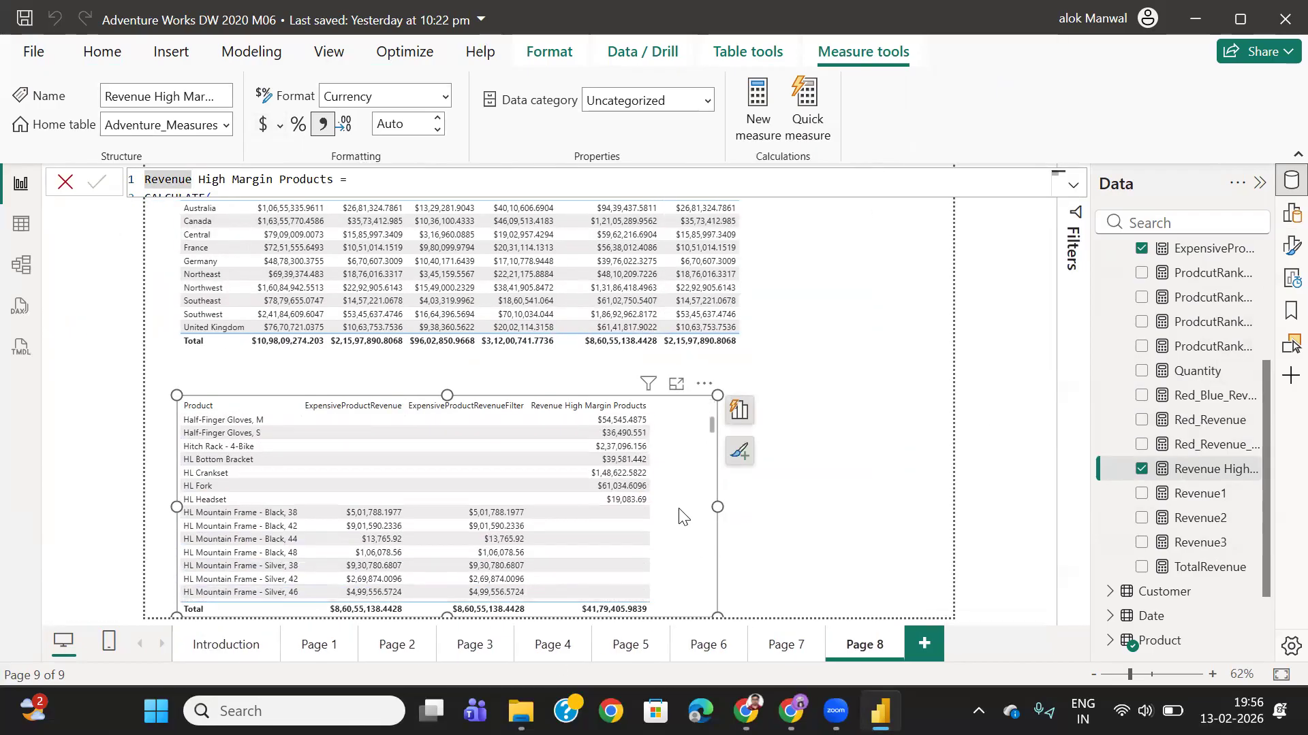
scroll(681, 515, down, 3)
scroll(681, 515, up, 10)
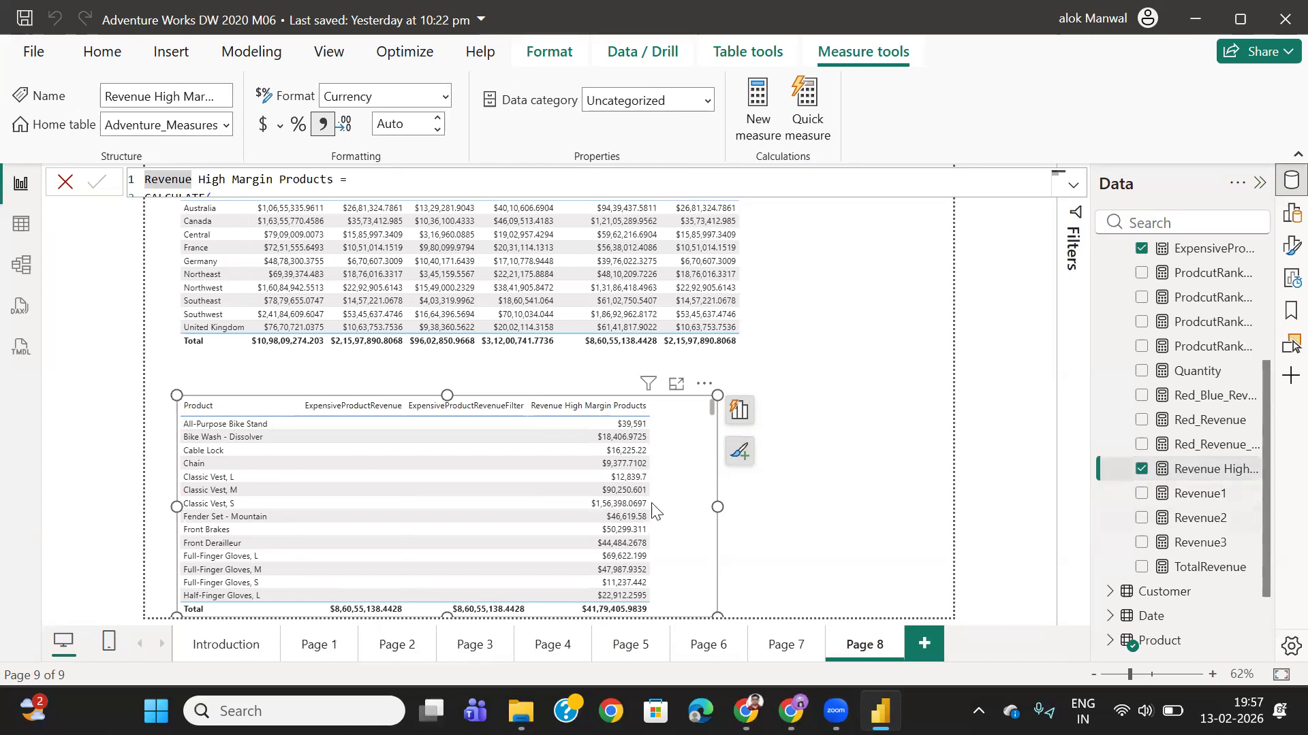
- Check further rows of the product table visual and move it up directly beneath the territory revenue table
scroll(628, 526, down, 5)
scroll(408, 566, down, 2)
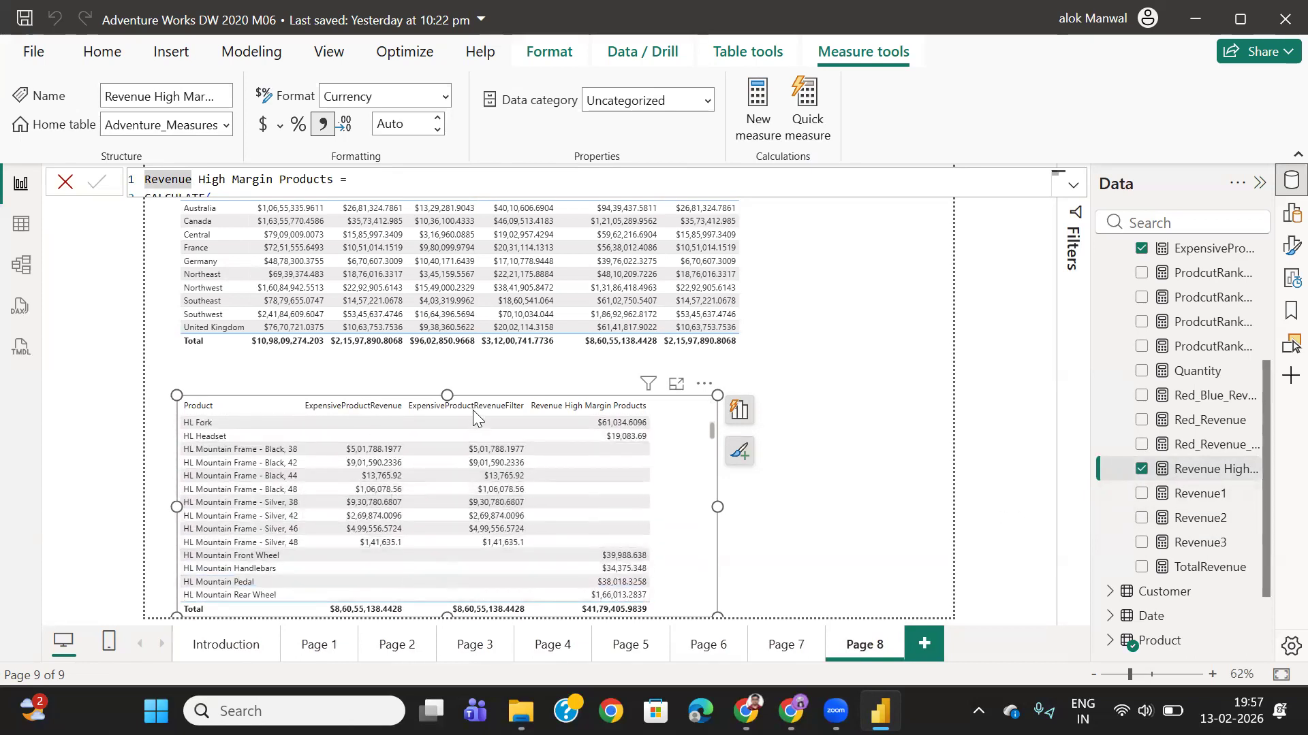
drag(693, 484, 718, 469)
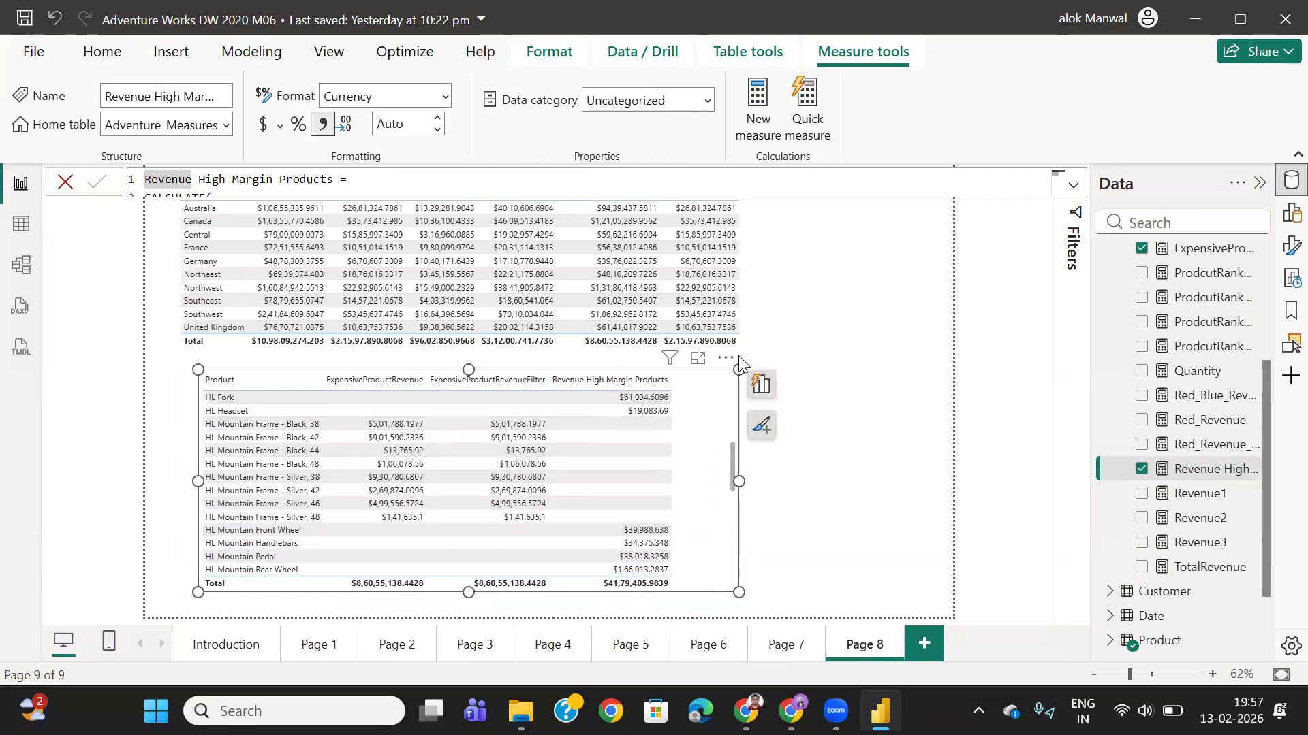
- Paste a copy of the product table visual onto a new report page, enlarge it and reposition it to fill the page
click(924, 644)
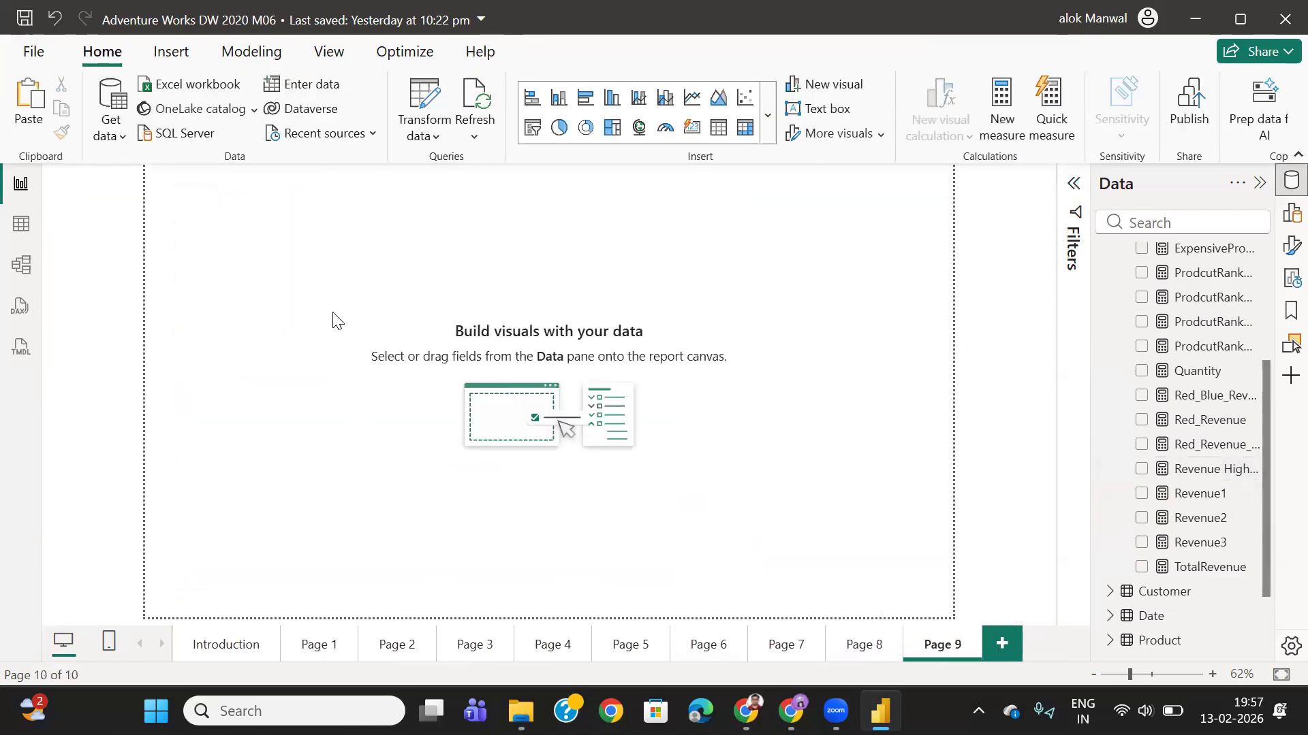
key(ctrl+v)
drag(597, 416, 597, 239)
drag(686, 432, 890, 595)
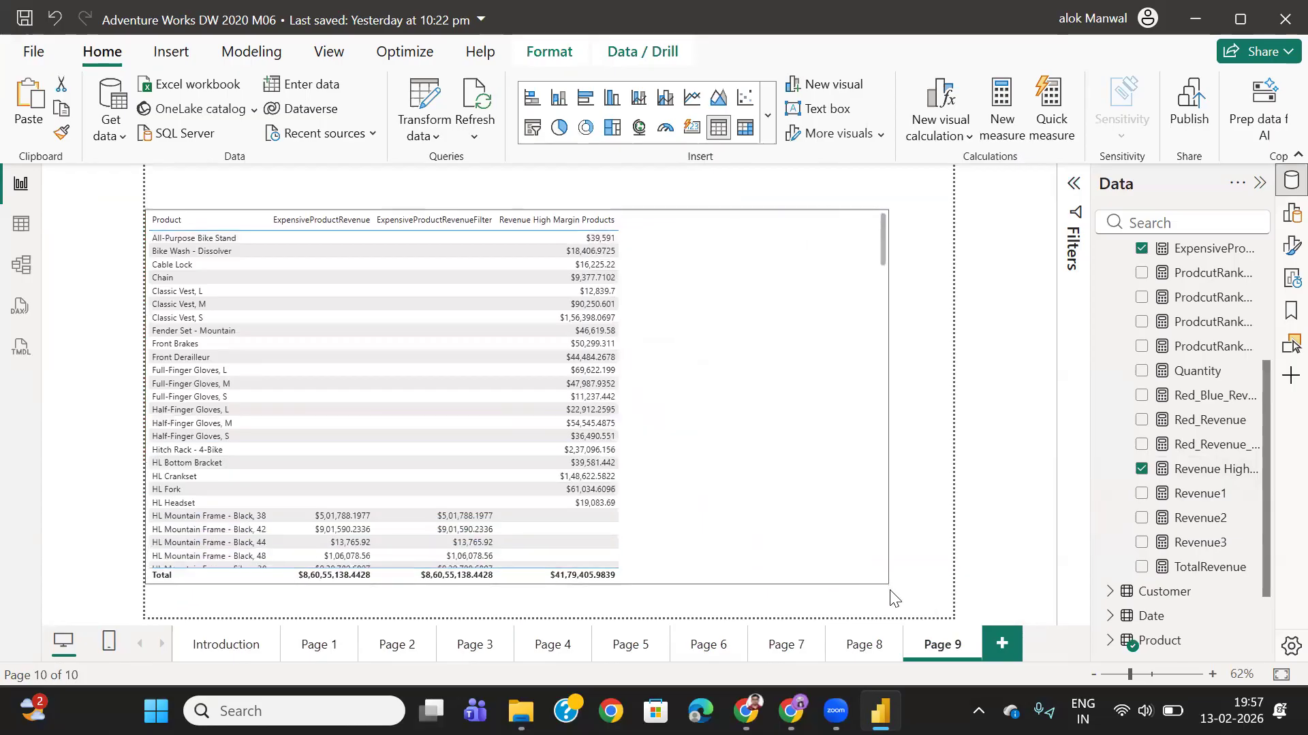
drag(738, 371, 805, 355)
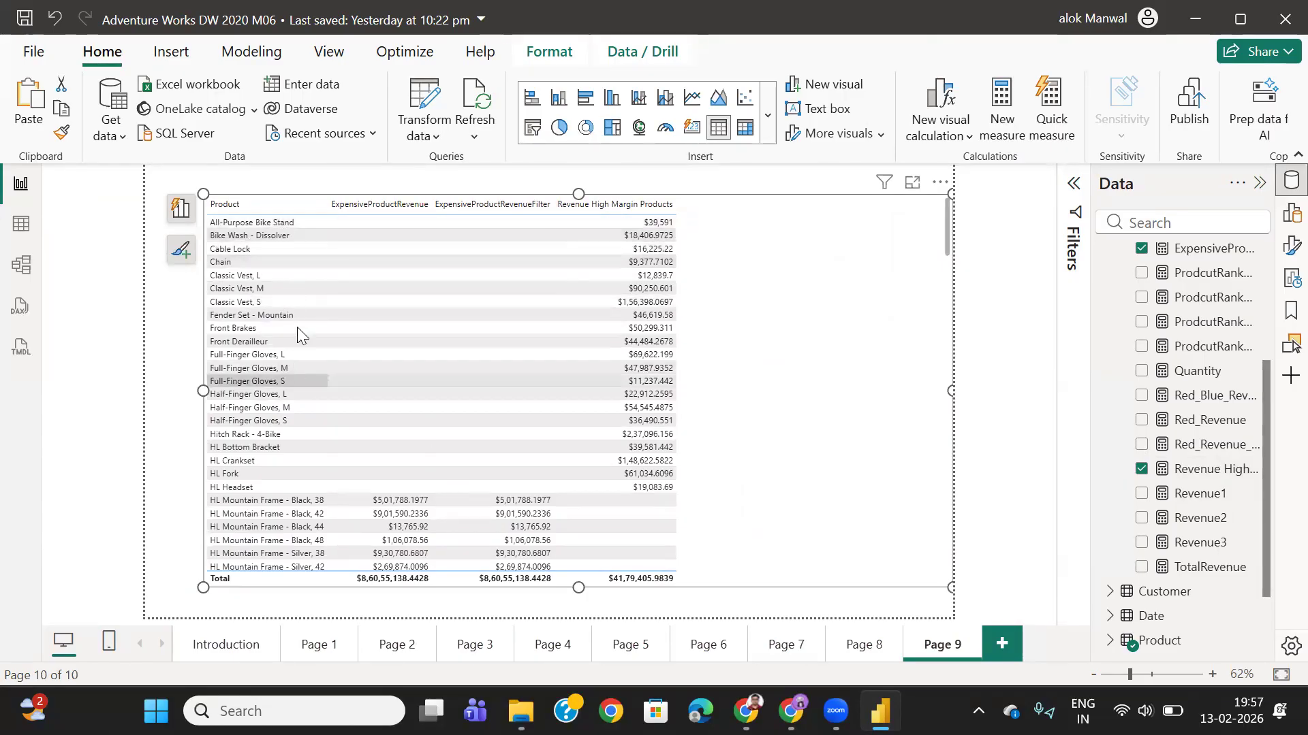
- Examine the full product list in the enlarged table, comparing the expensive-product revenue columns with the high-margin column
scroll(328, 326, down, 10)
scroll(546, 379, down, 20)
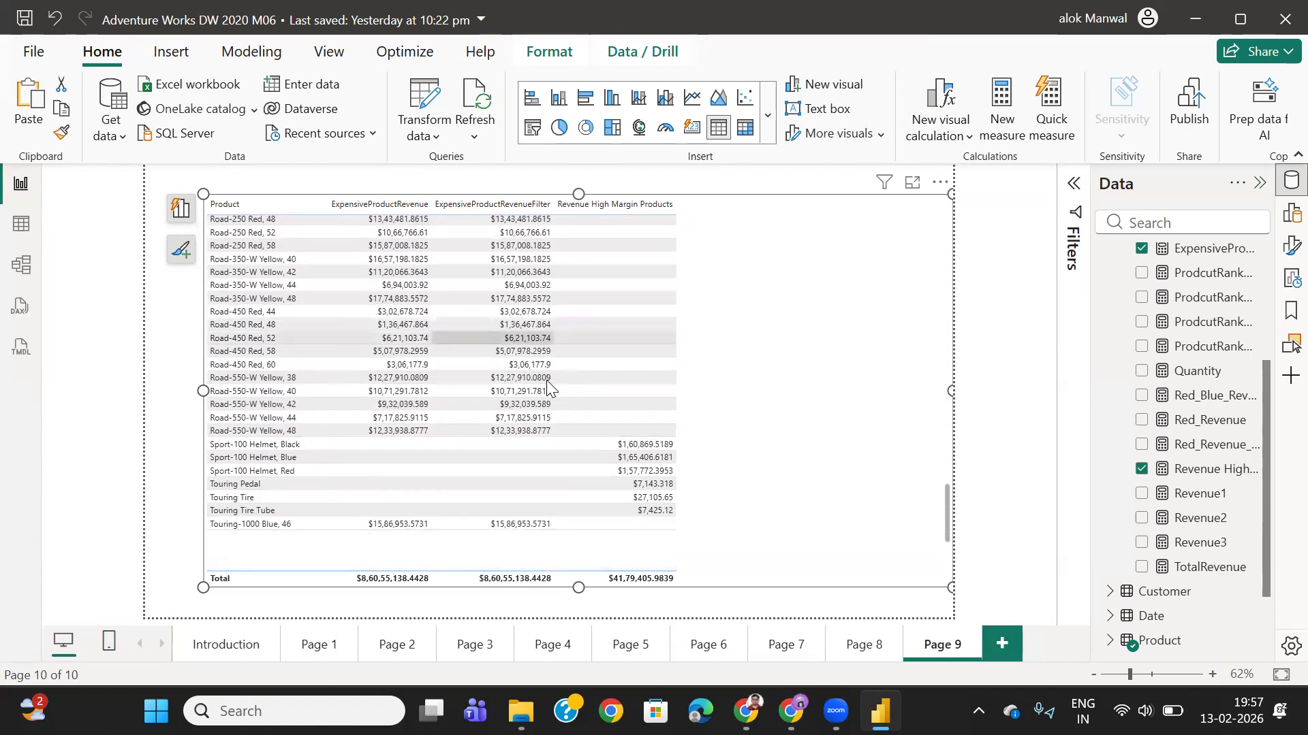
scroll(546, 380, down, 5)
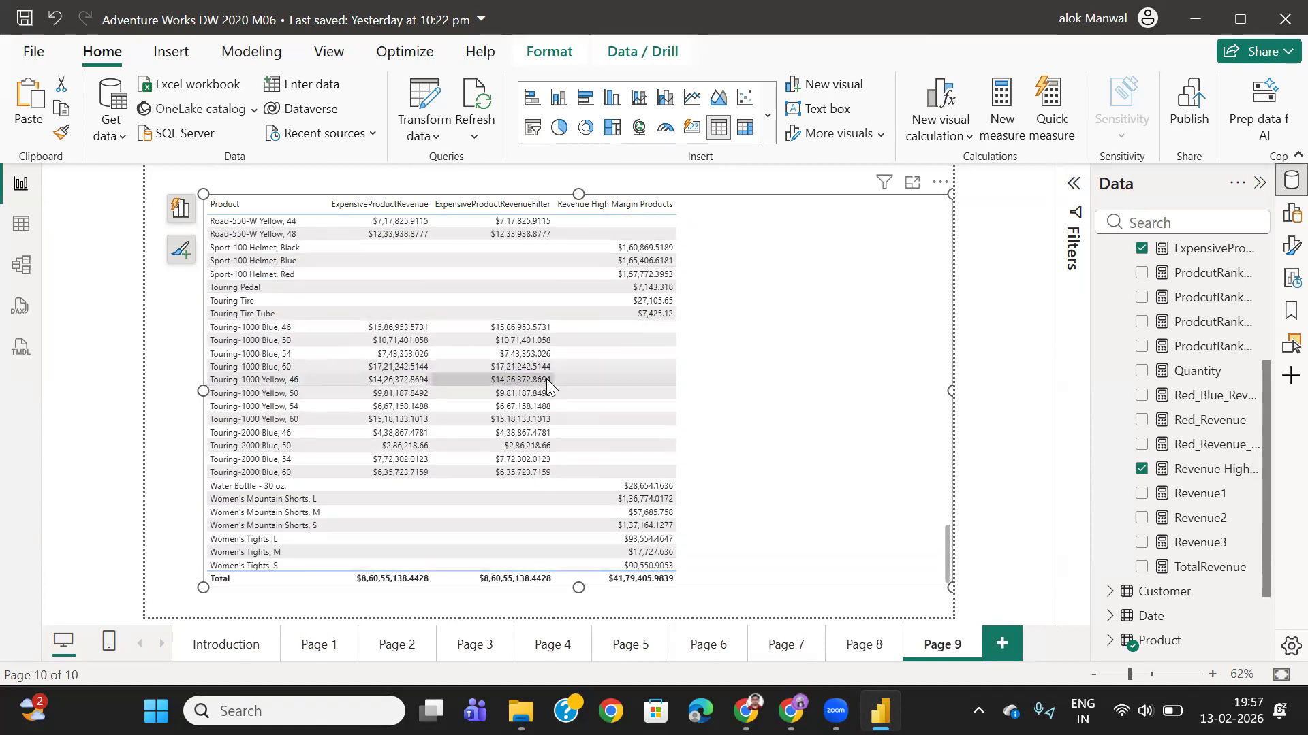
scroll(546, 379, up, 20)
scroll(543, 357, up, 15)
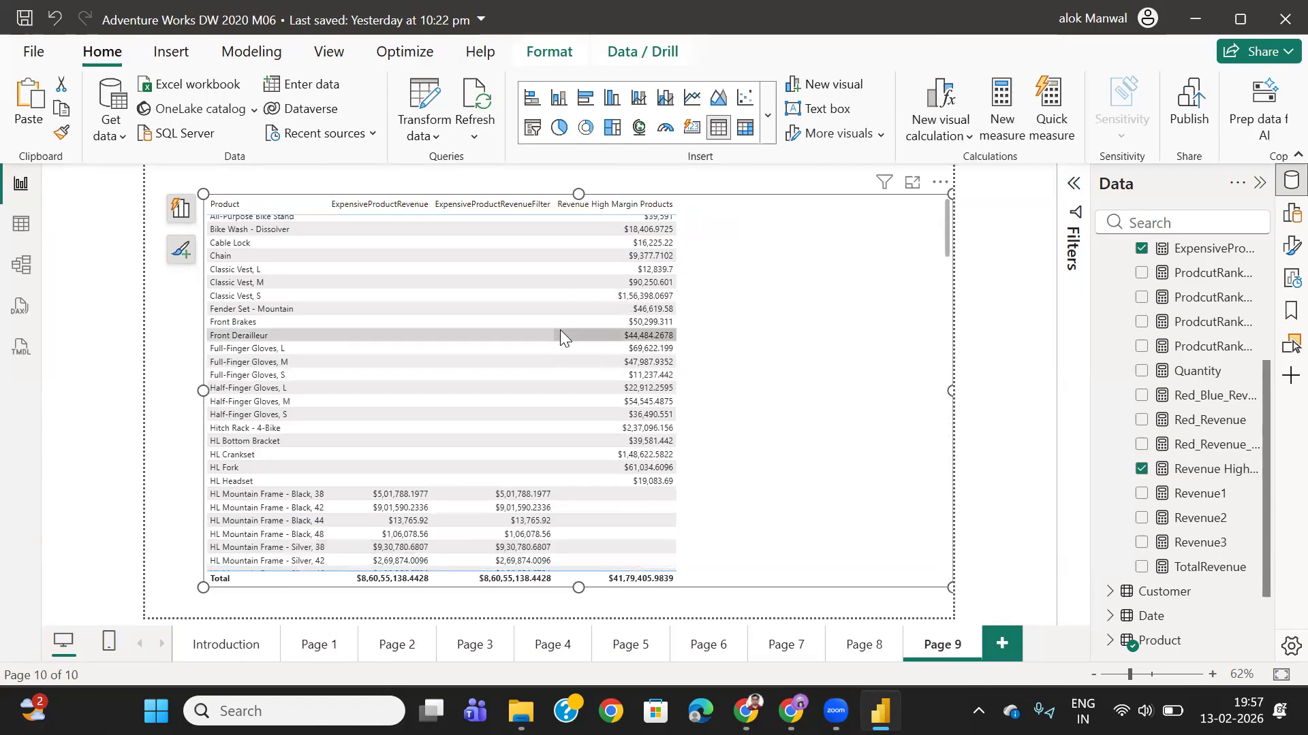
scroll(560, 334, up, 1)
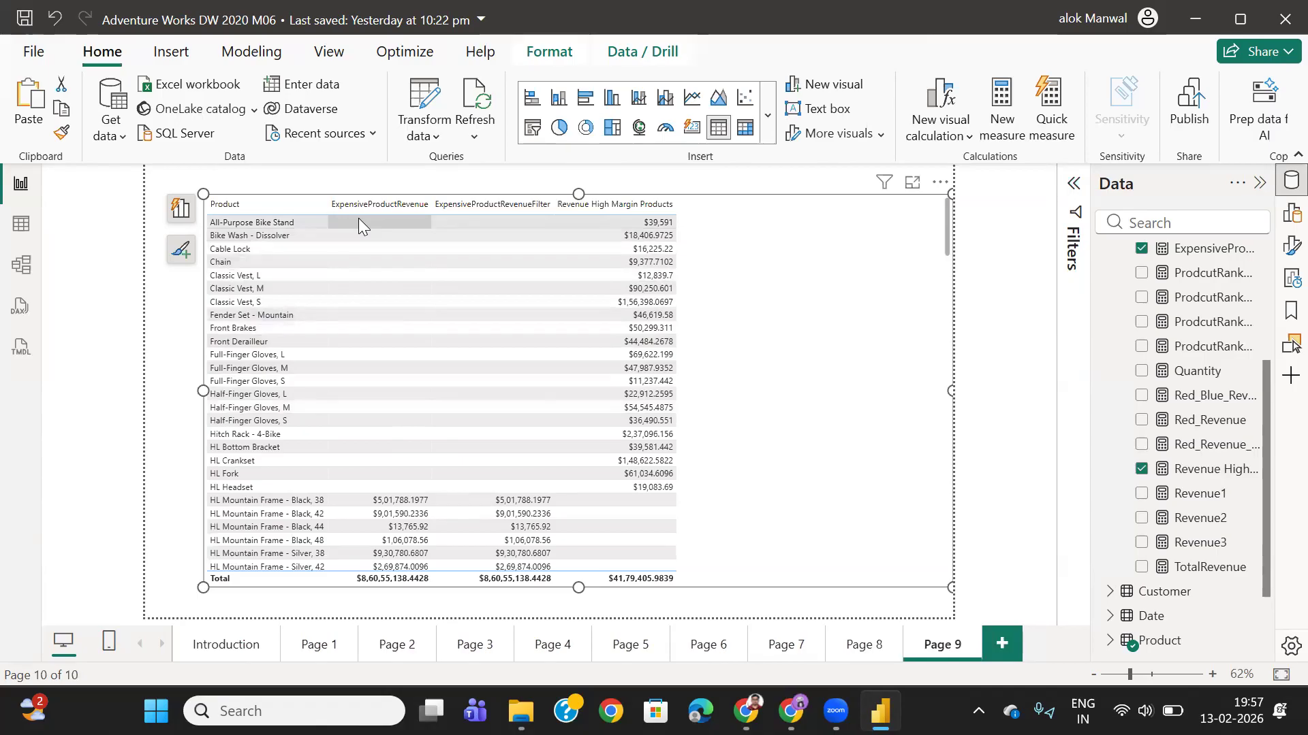
- Zoom the report page to 100% and compare which product rows have values in the expensive-product and high-margin columns
click(1212, 674)
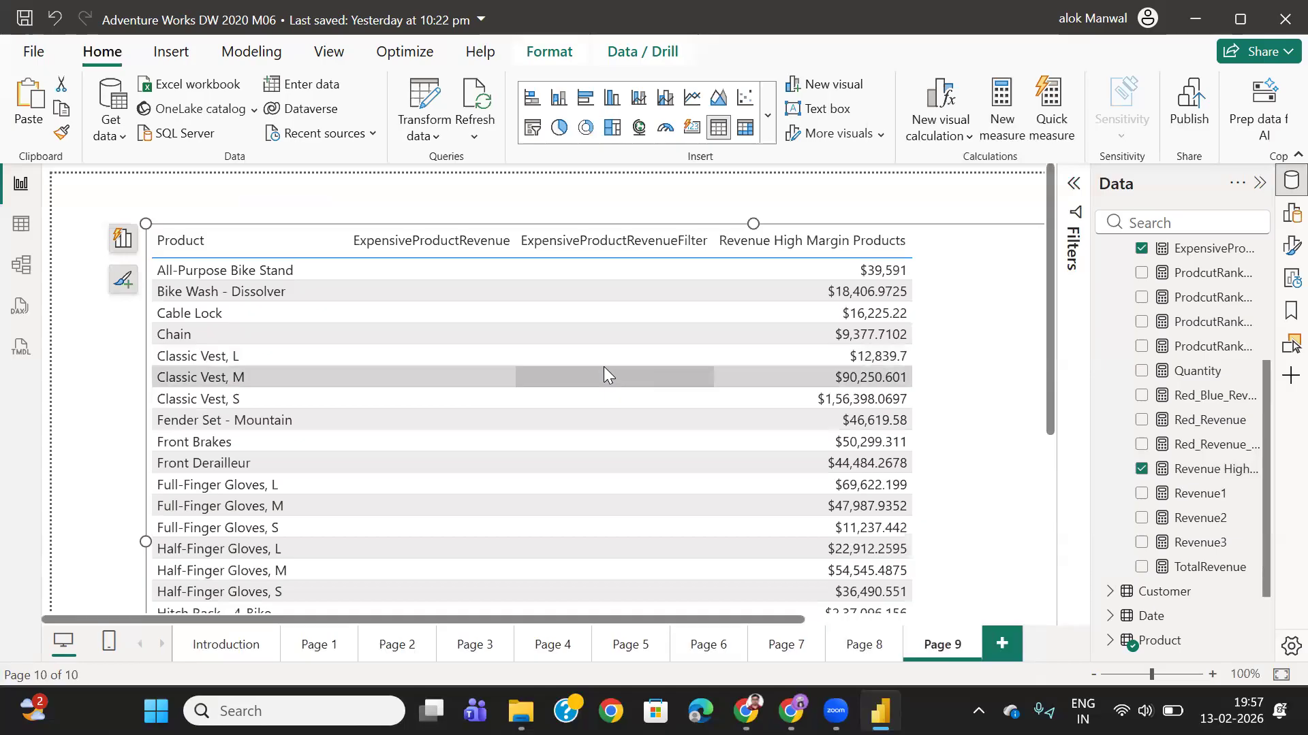
scroll(603, 366, down, 6)
scroll(603, 368, up, 6)
scroll(603, 367, down, 6)
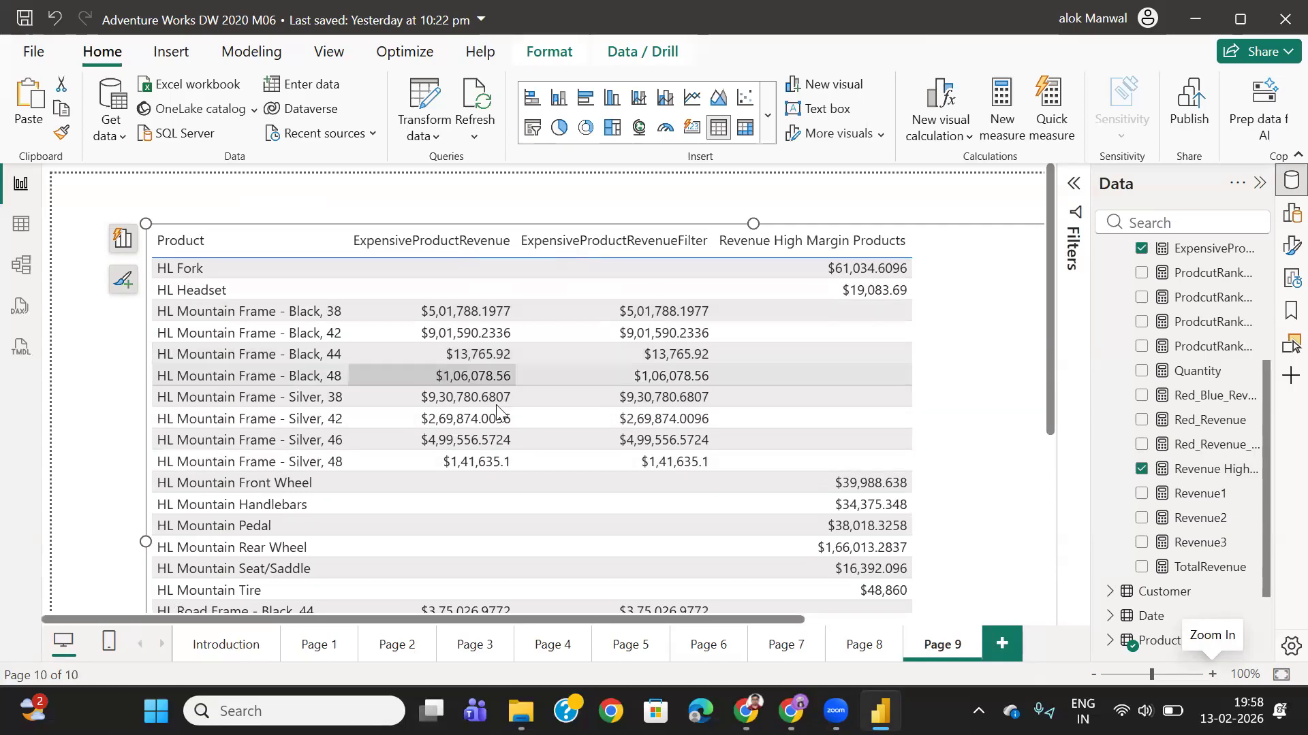
scroll(497, 409, up, 5)
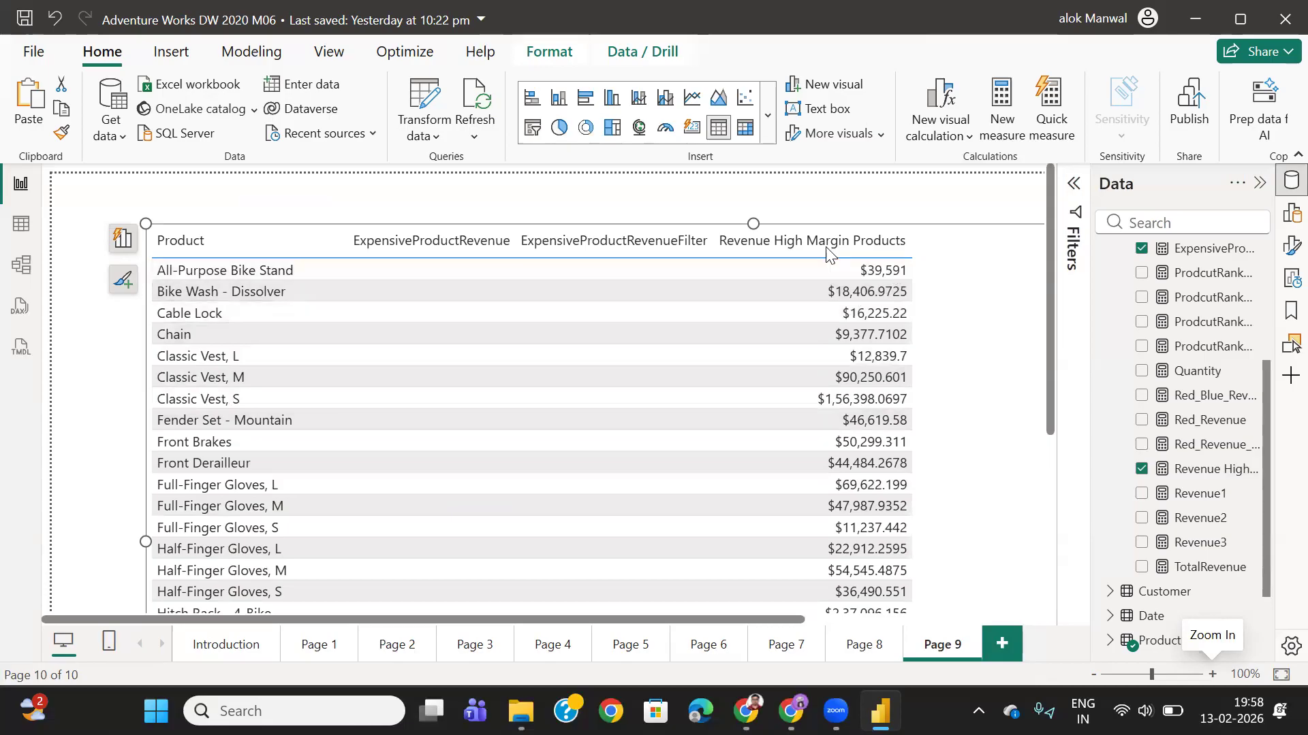
scroll(869, 440, down, 7)
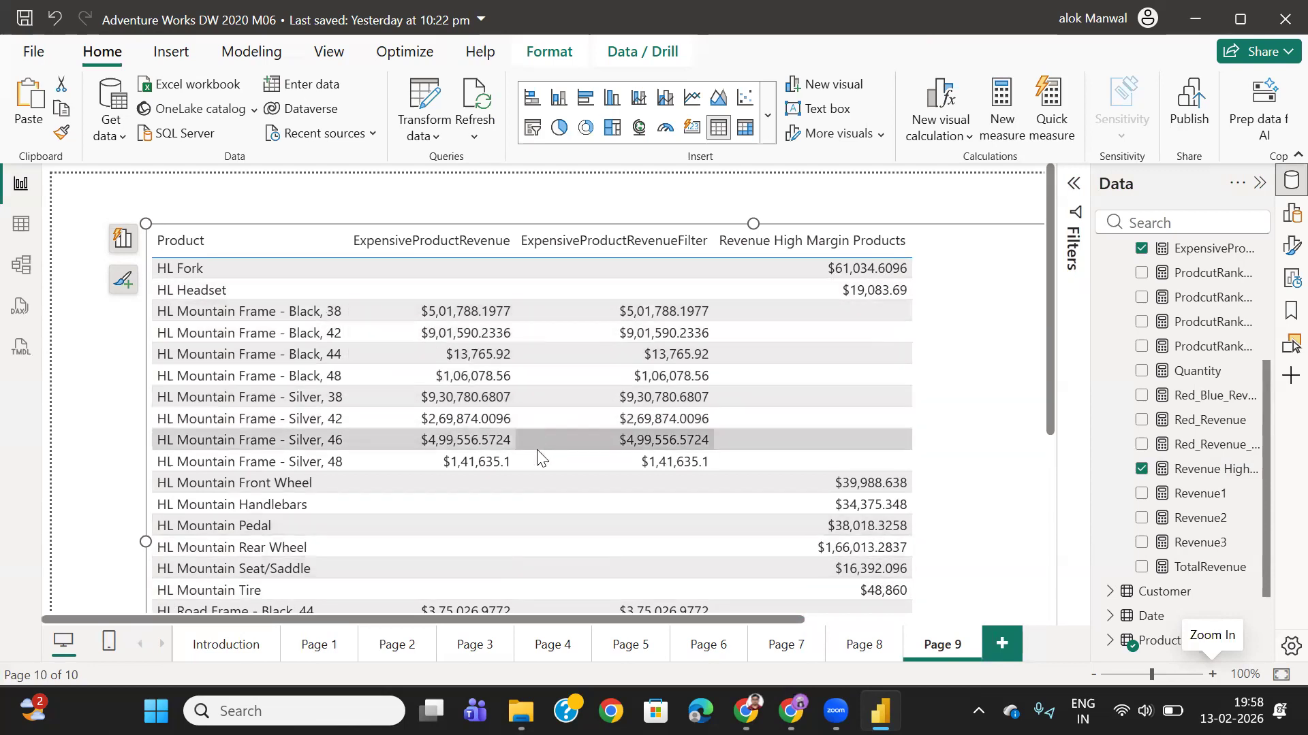
scroll(537, 452, down, 3)
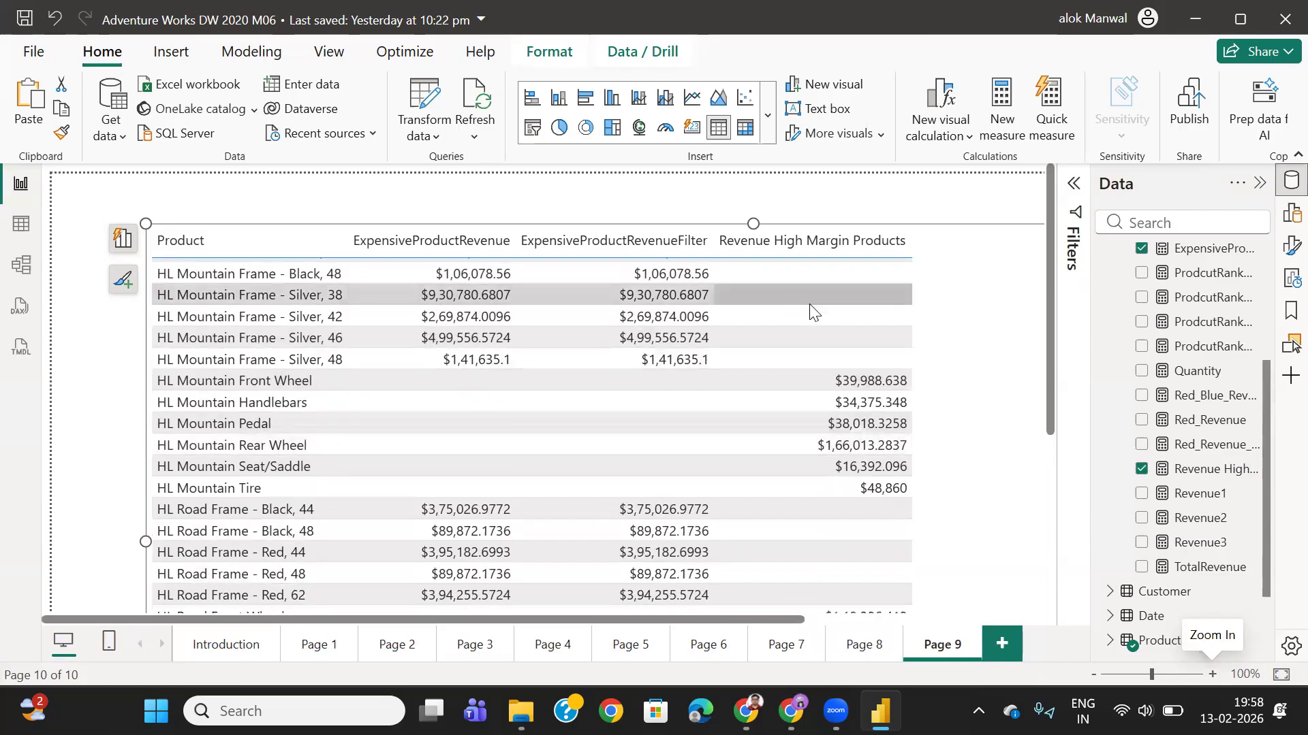
scroll(749, 388, down, 8)
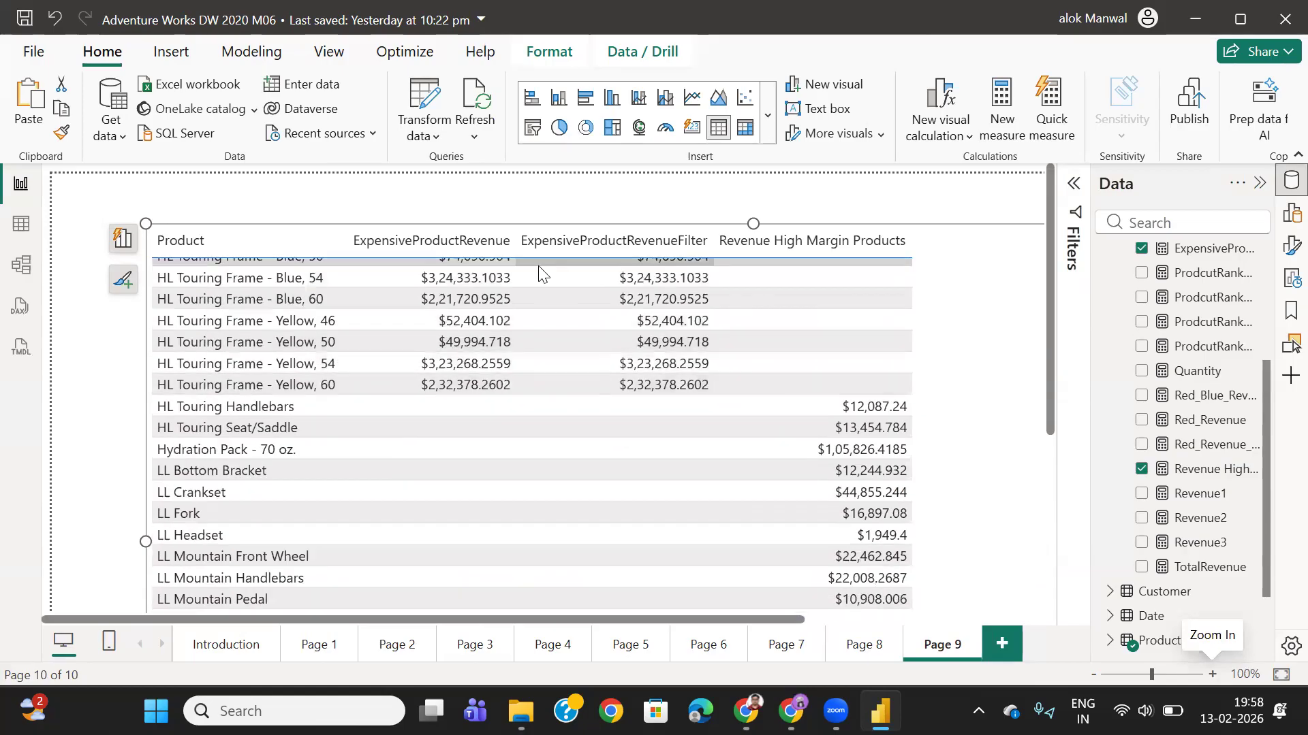
scroll(674, 405, up, 20)
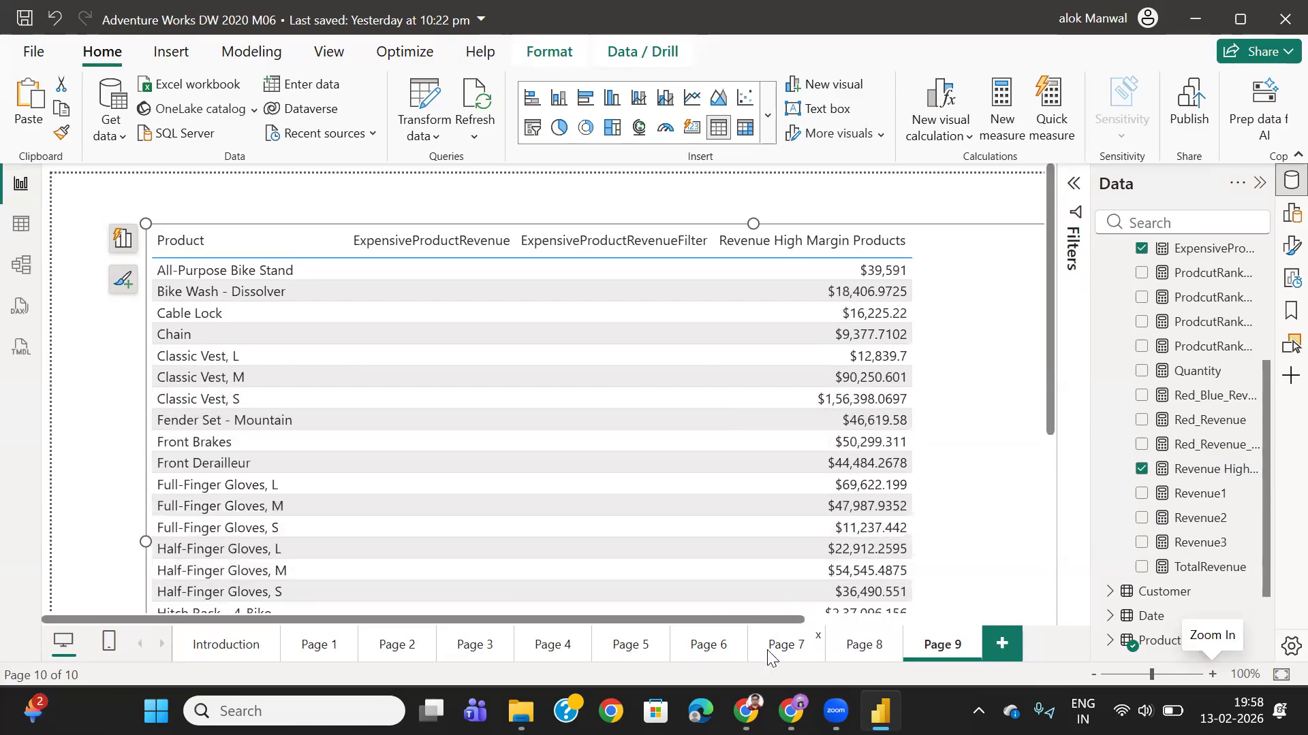
- Switch to the filter context document in Google Docs, review the Revenue Red example using CALCULATE with FILTER, and return to Power BI
click(790, 711)
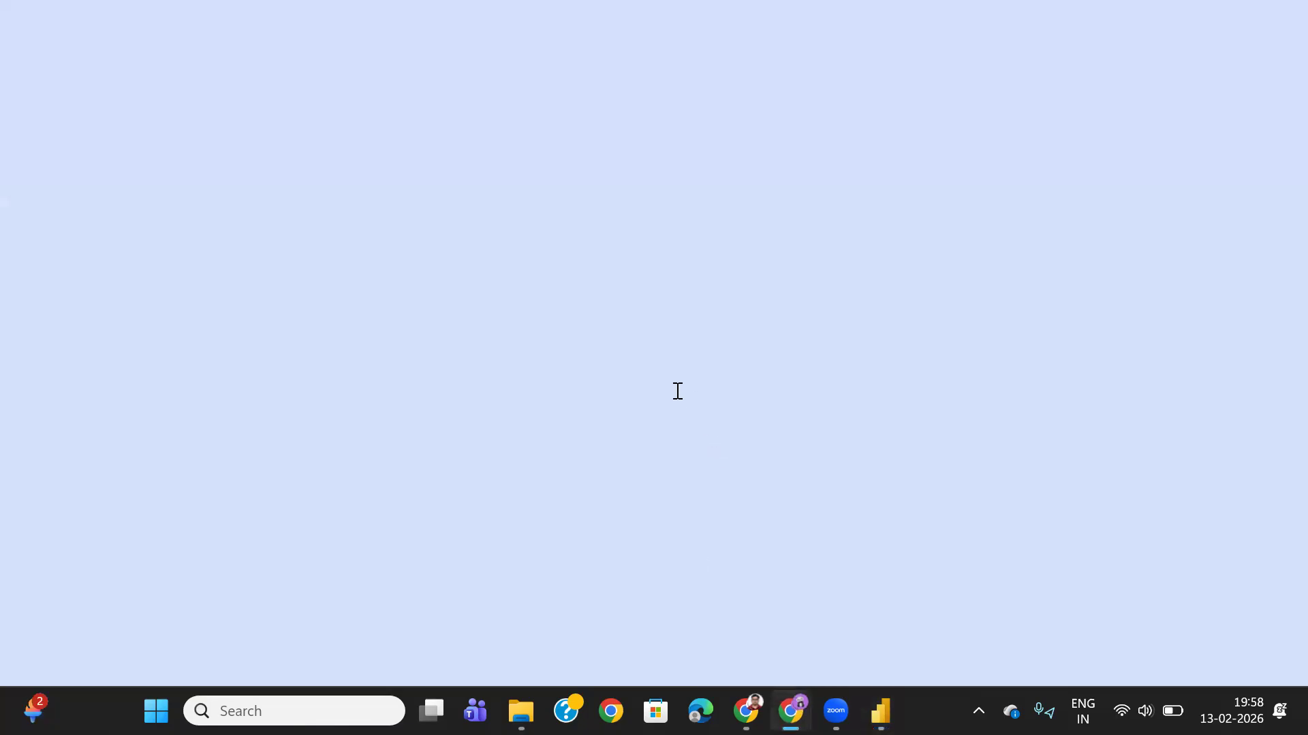
scroll(795, 382, up, 3)
scroll(795, 381, down, 7)
scroll(795, 381, down, 6)
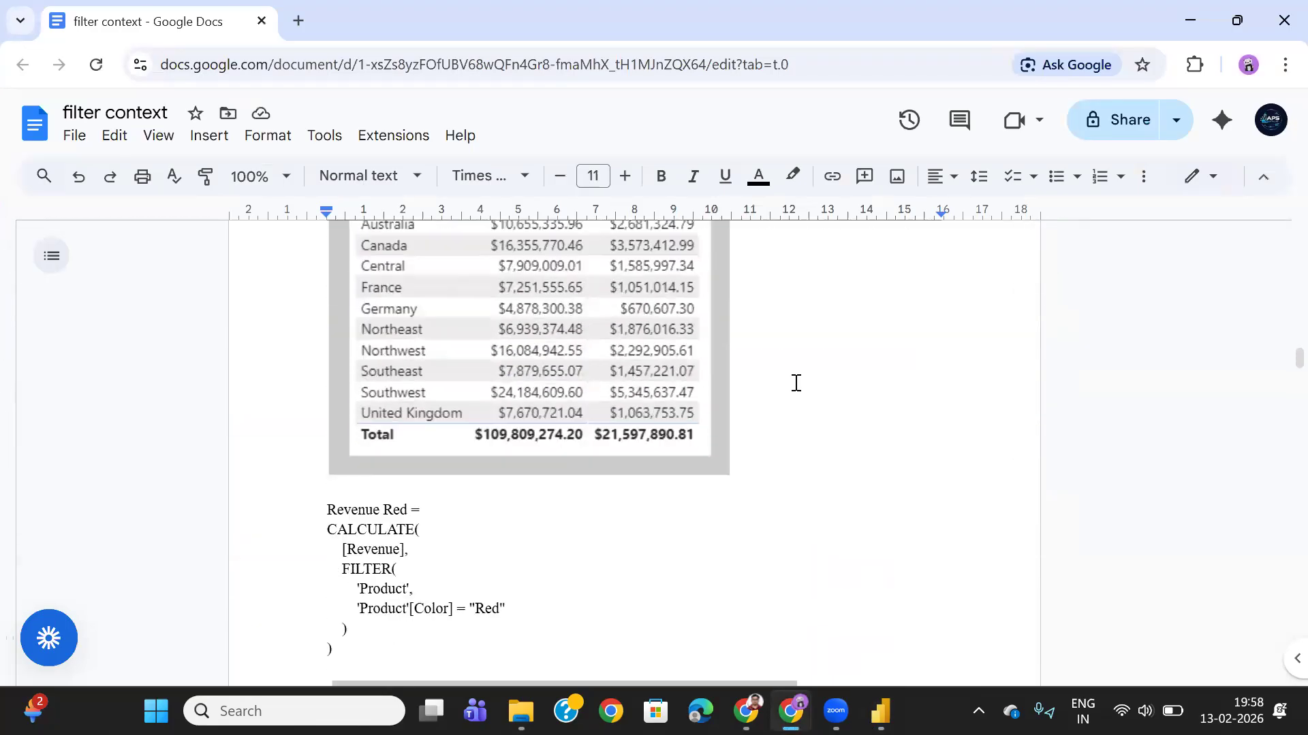
scroll(793, 379, up, 3)
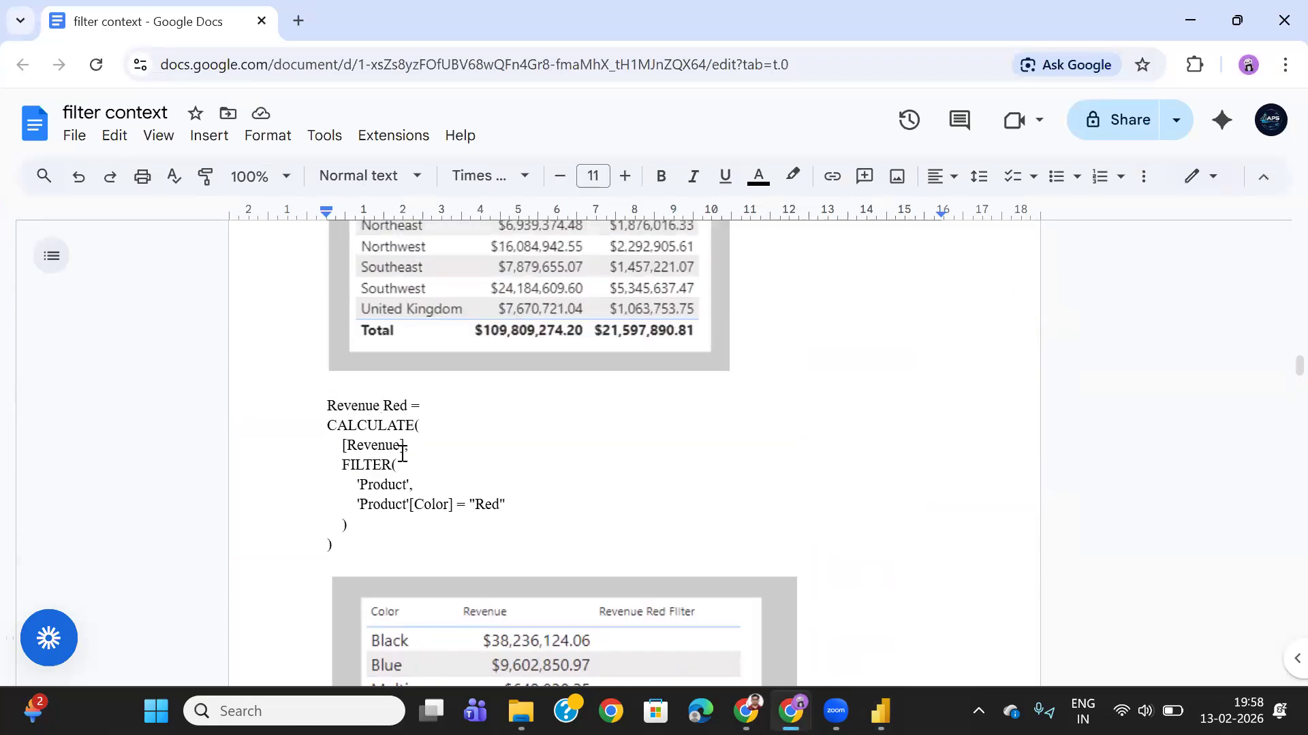
drag(338, 408, 409, 407)
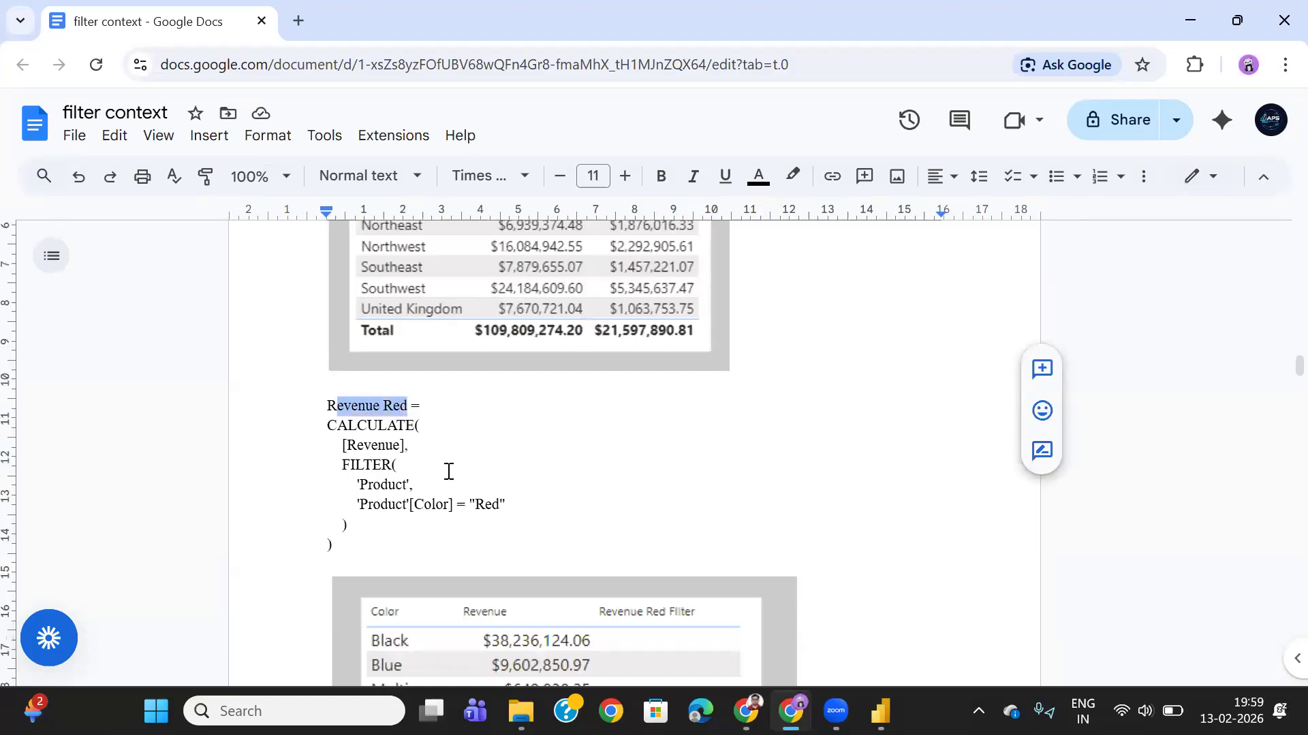
scroll(370, 464, down, 2)
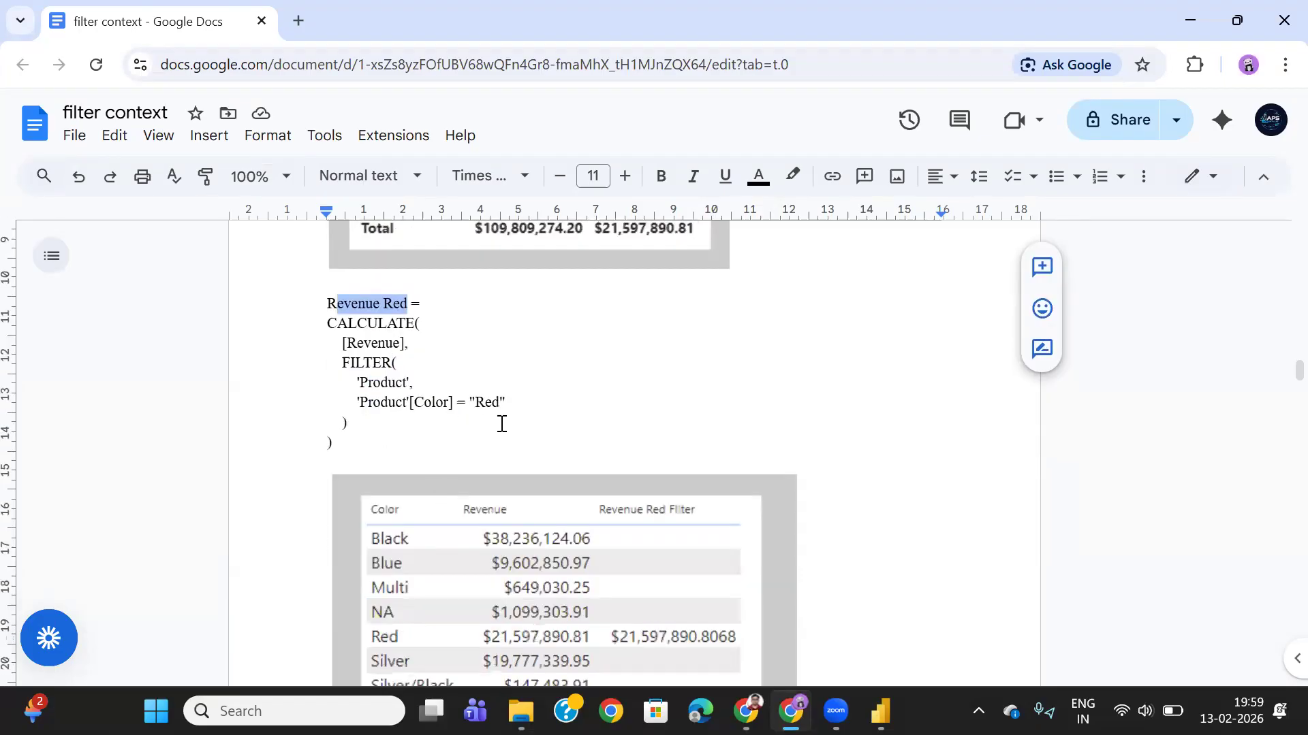
scroll(501, 424, down, 6)
scroll(584, 452, up, 7)
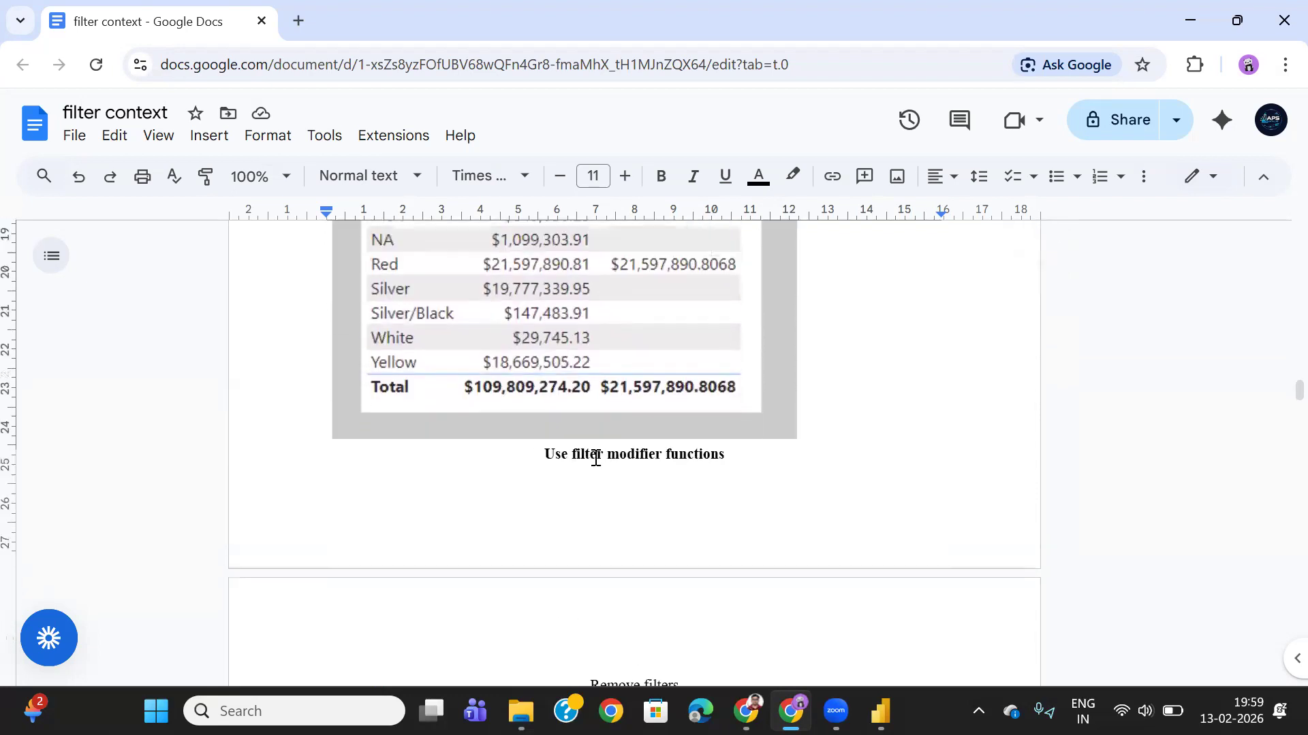
scroll(746, 420, up, 1)
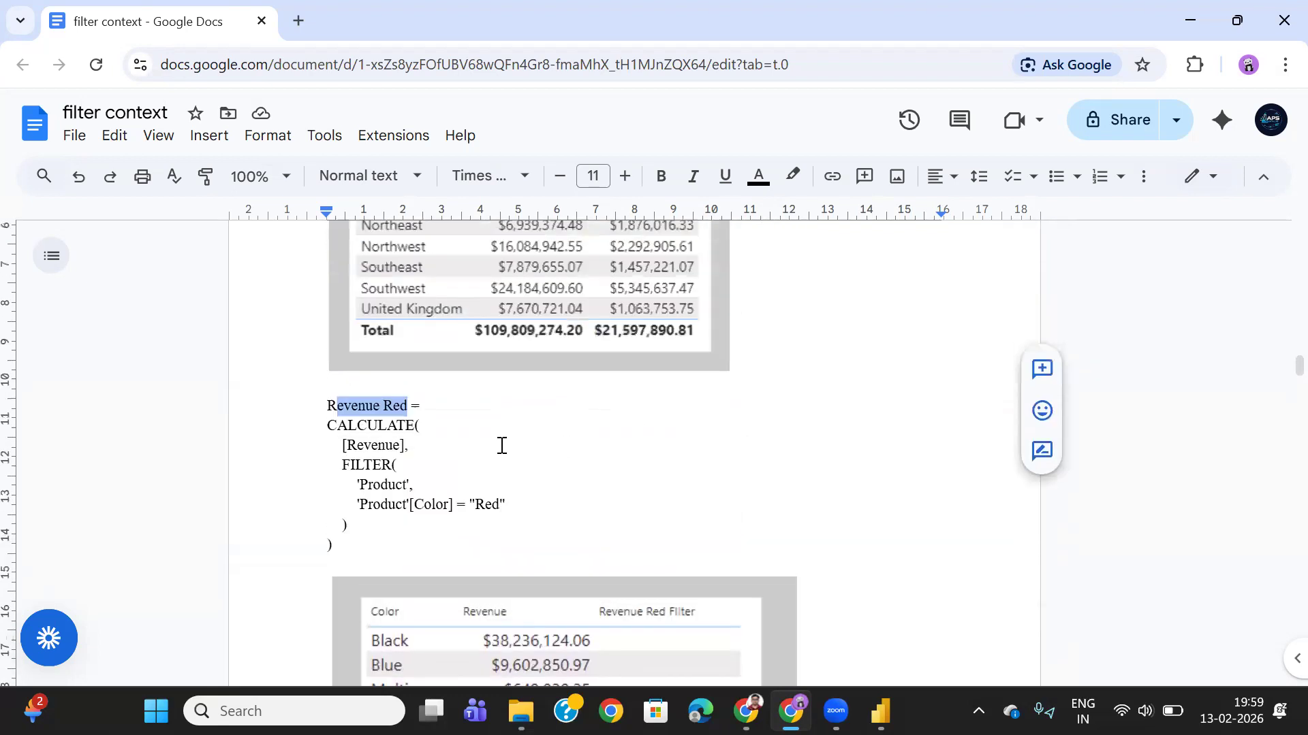
click(1191, 22)
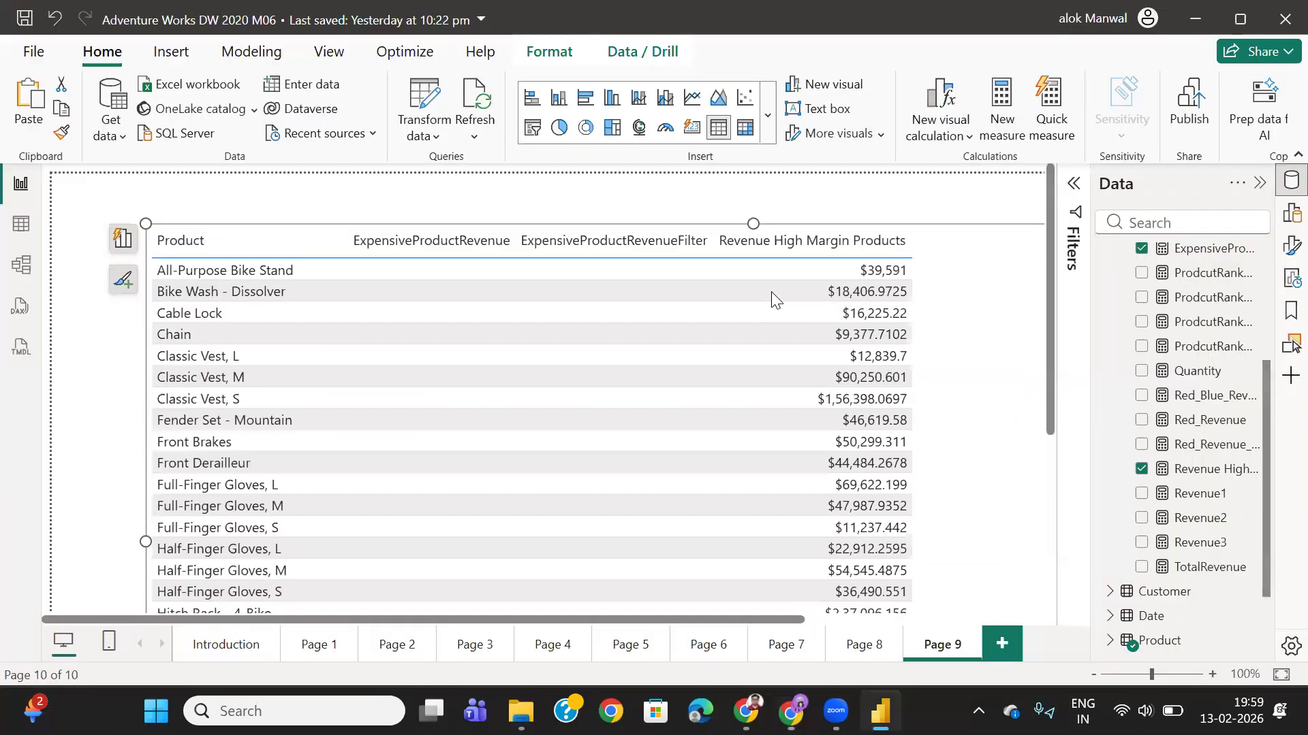
- Add another report page, insert an empty table visual, and enlarge it across most of the visible page
click(1001, 644)
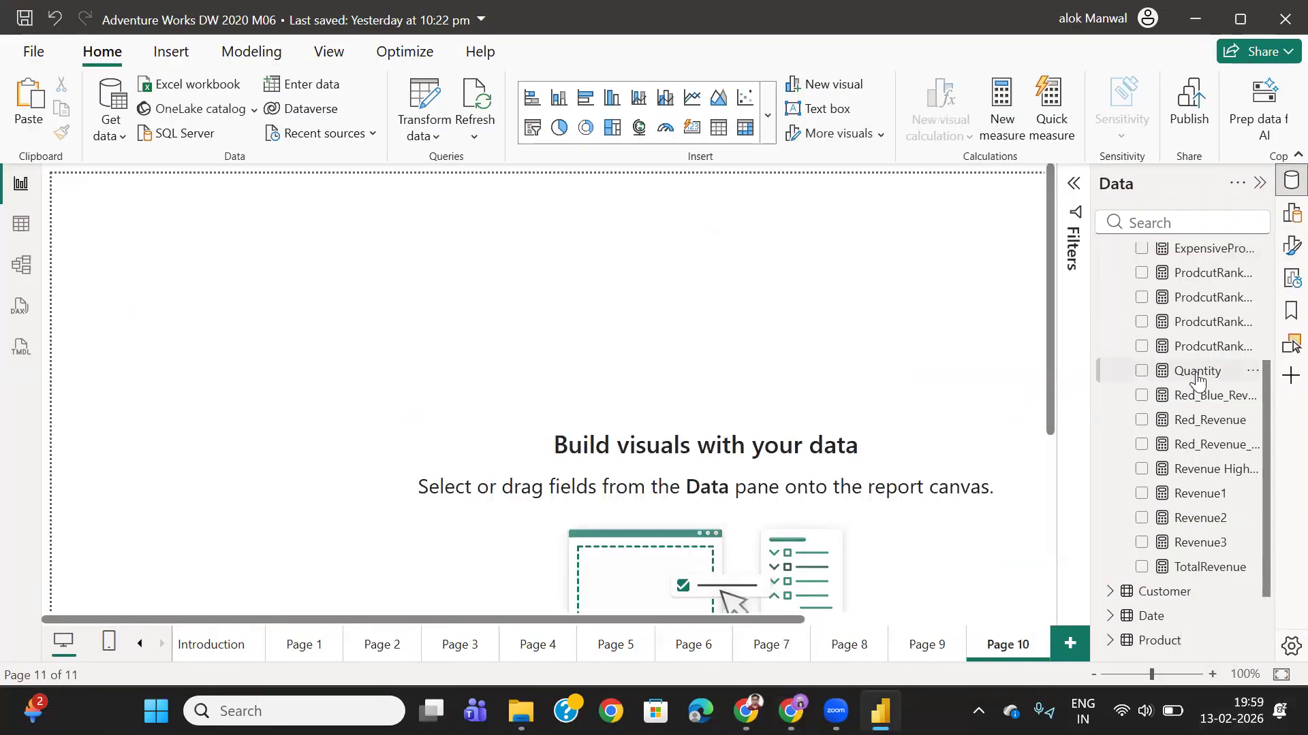
scroll(1193, 368, up, 5)
click(1289, 215)
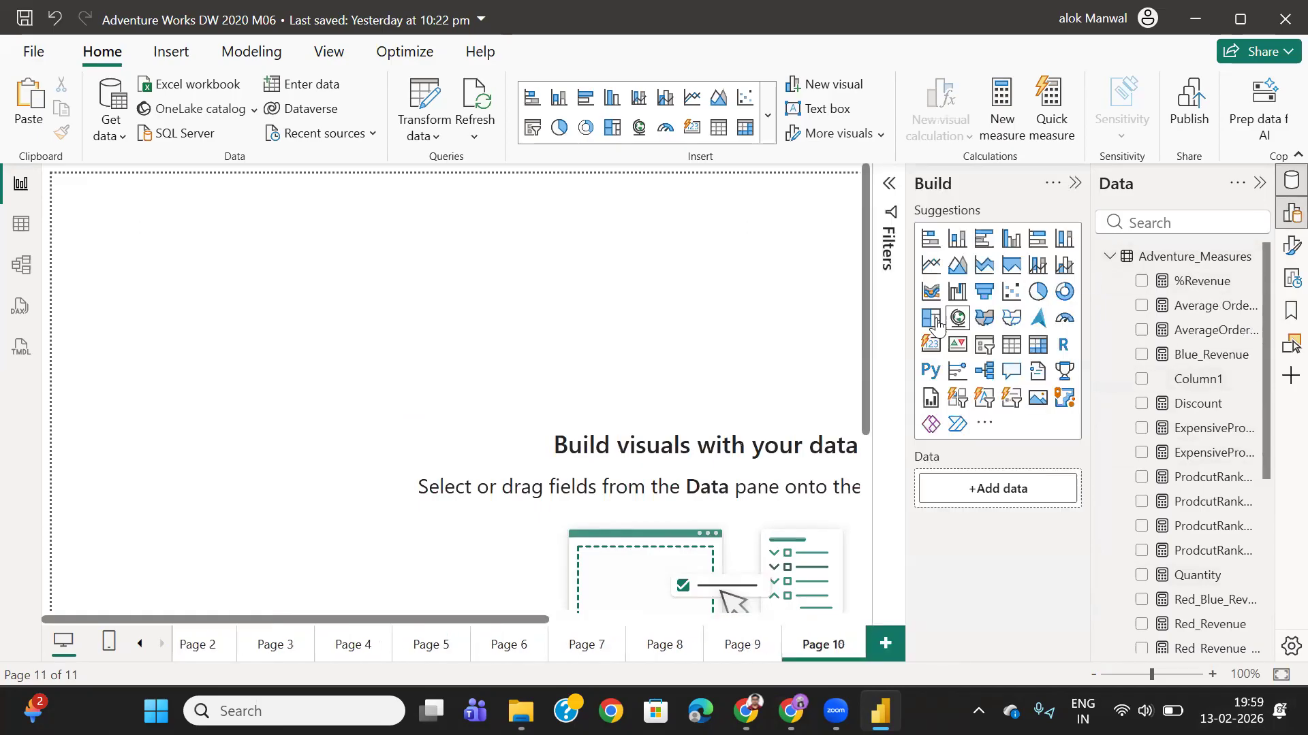
click(1009, 346)
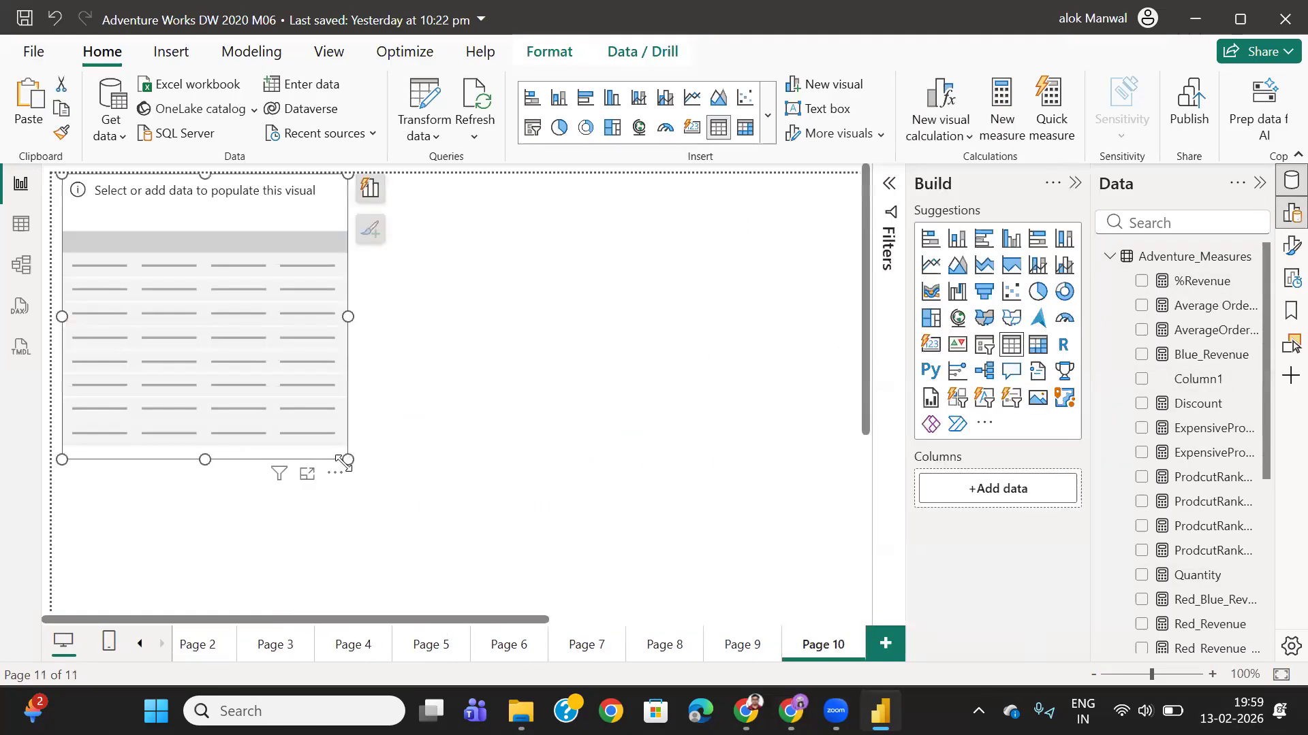
drag(345, 460, 724, 588)
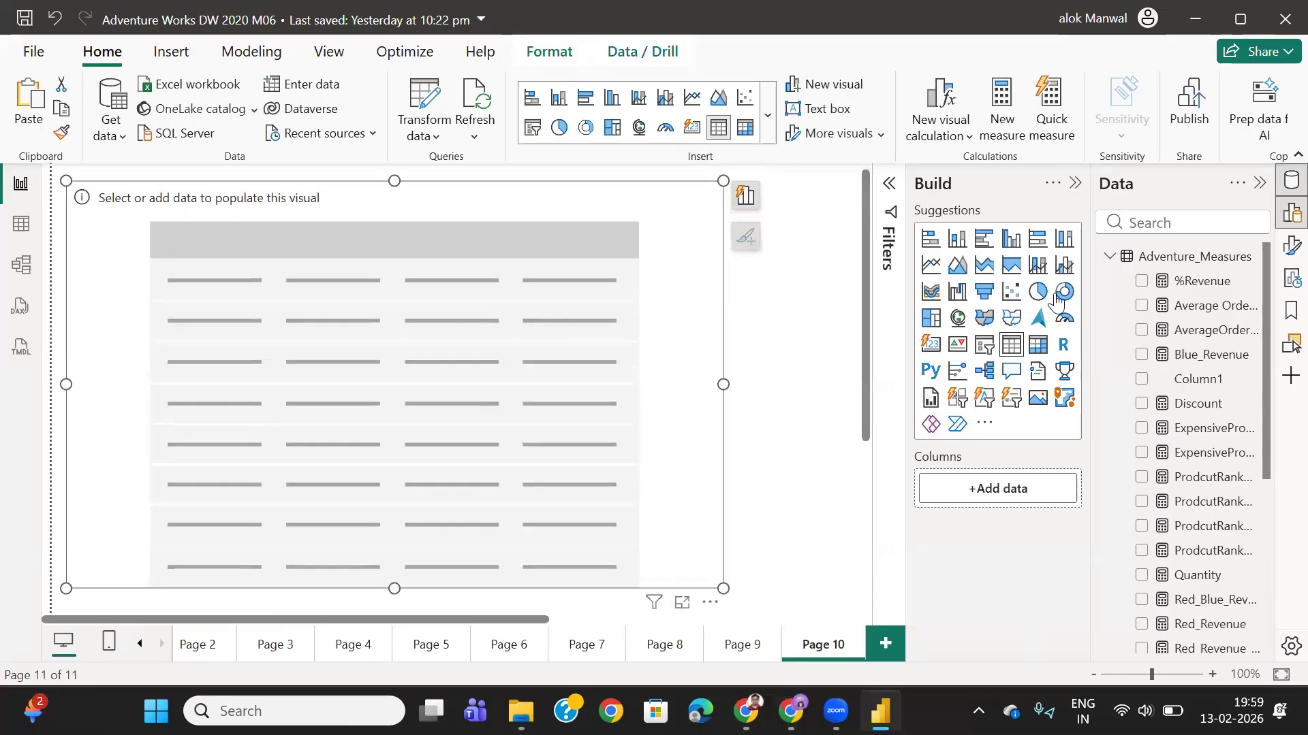
- Add the Color field from the Product table as the first column of the empty table visual
click(1110, 257)
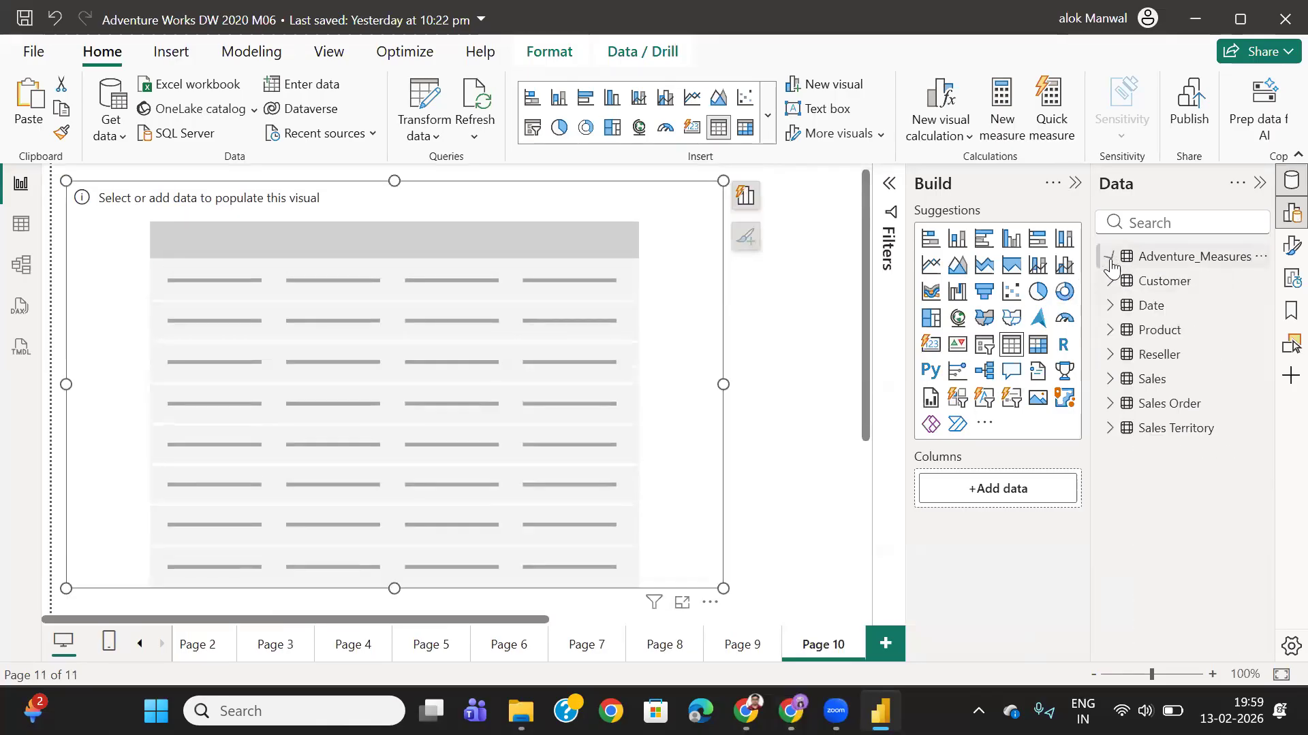
click(1110, 330)
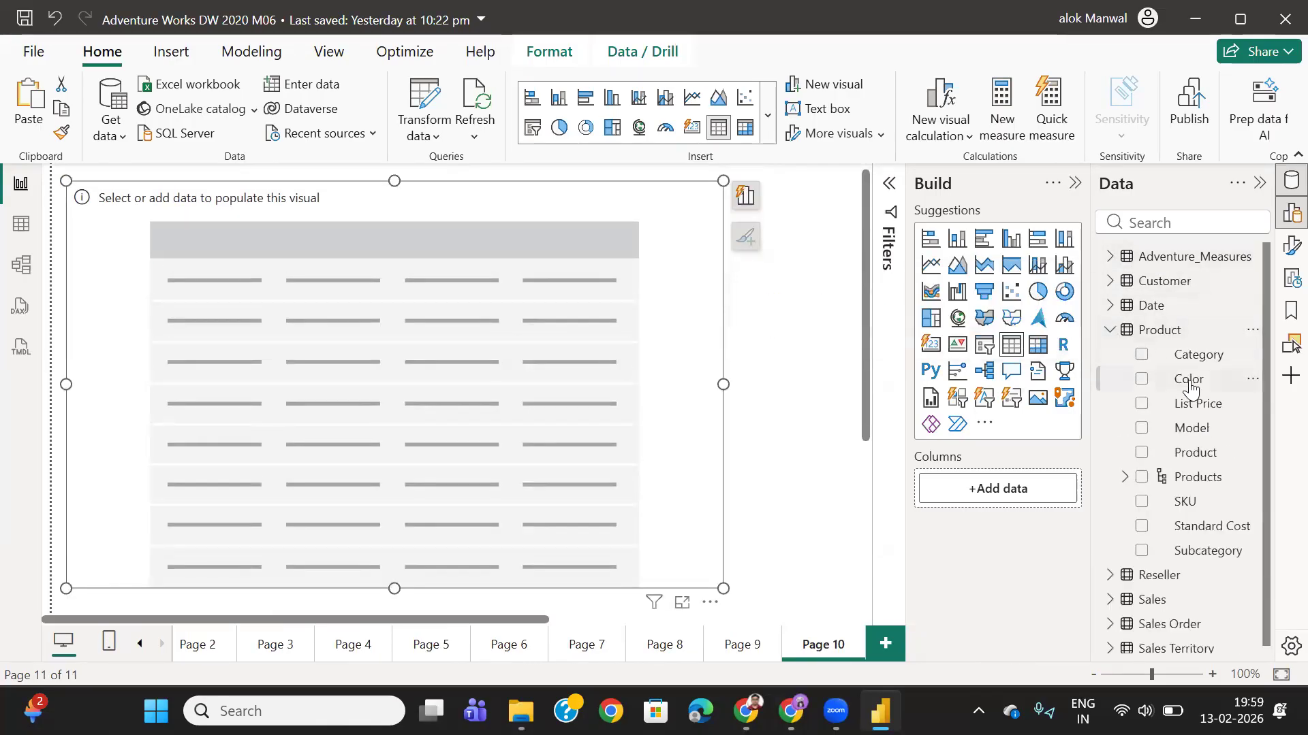
click(1140, 379)
click(1111, 330)
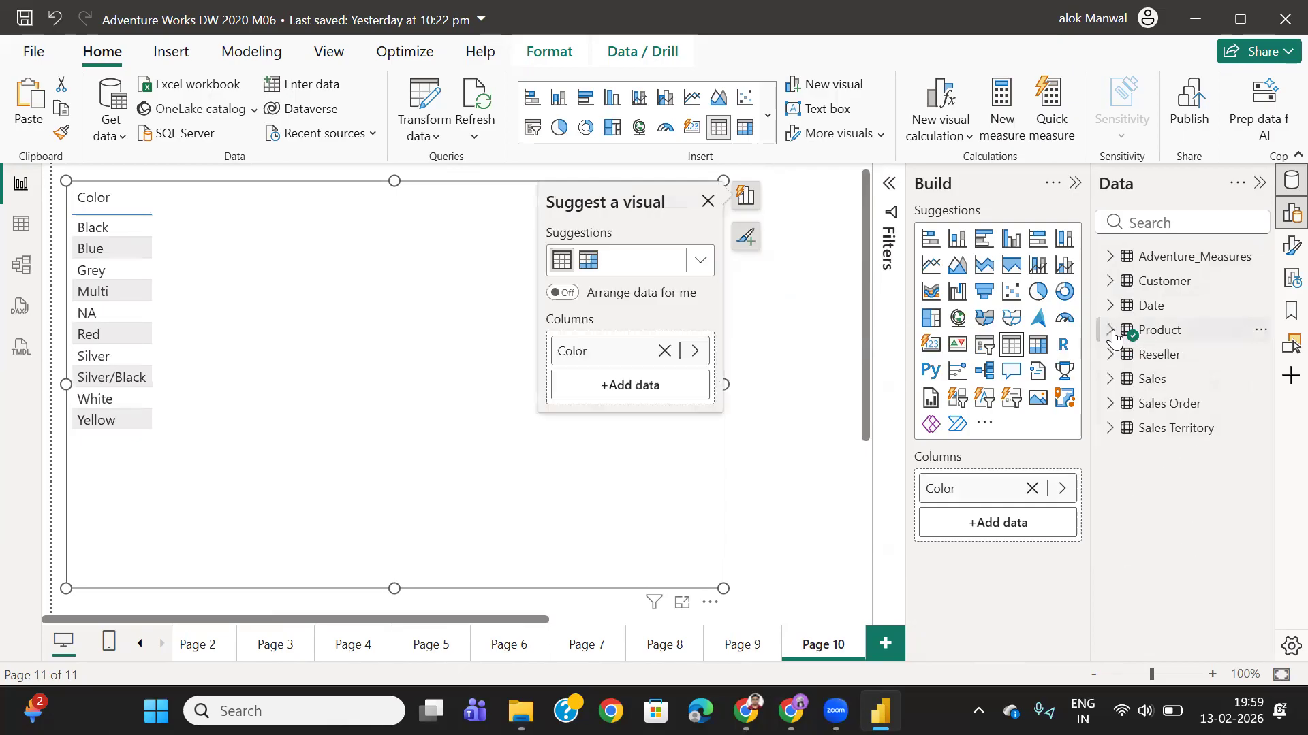
- Add the Revenue1 measure from Adventure_Measures beside the Color column in the table visual
click(1110, 257)
scroll(1173, 485, down, 1)
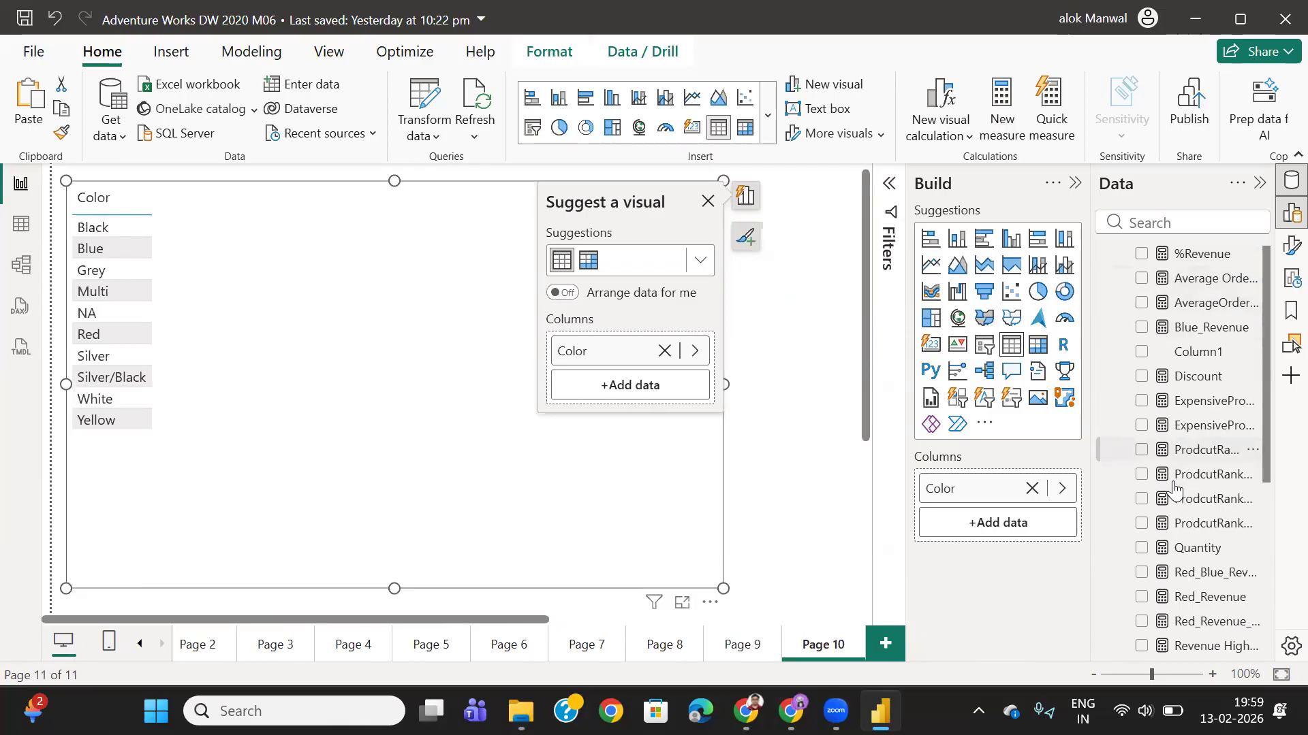
scroll(1173, 485, down, 3)
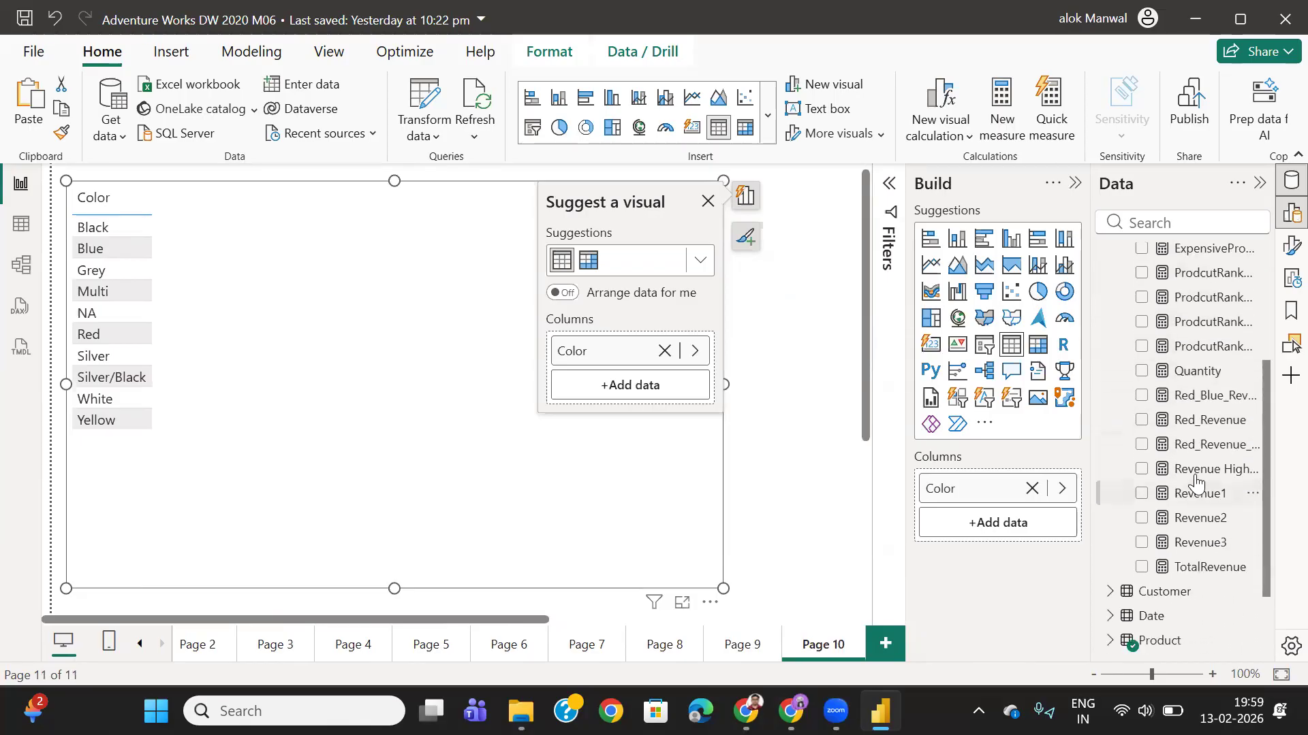
click(1141, 493)
scroll(1157, 490, up, 4)
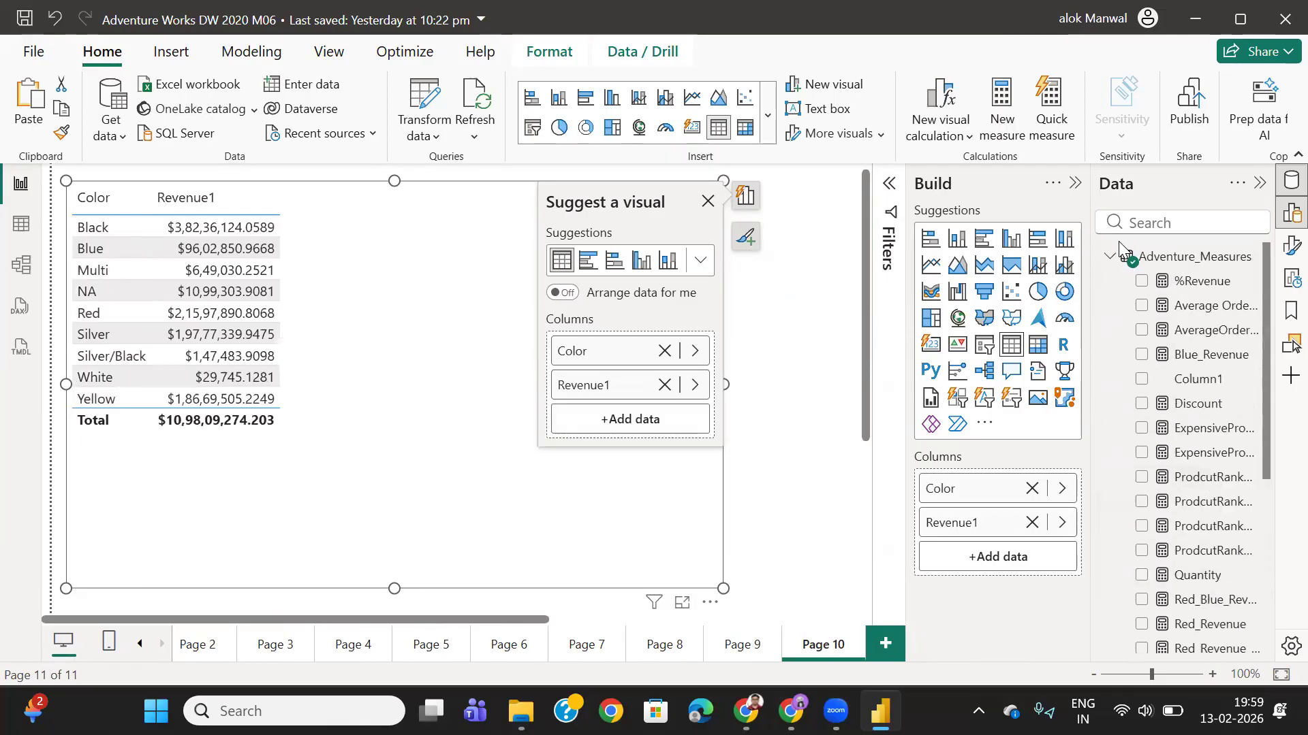
scroll(1151, 497, down, 3)
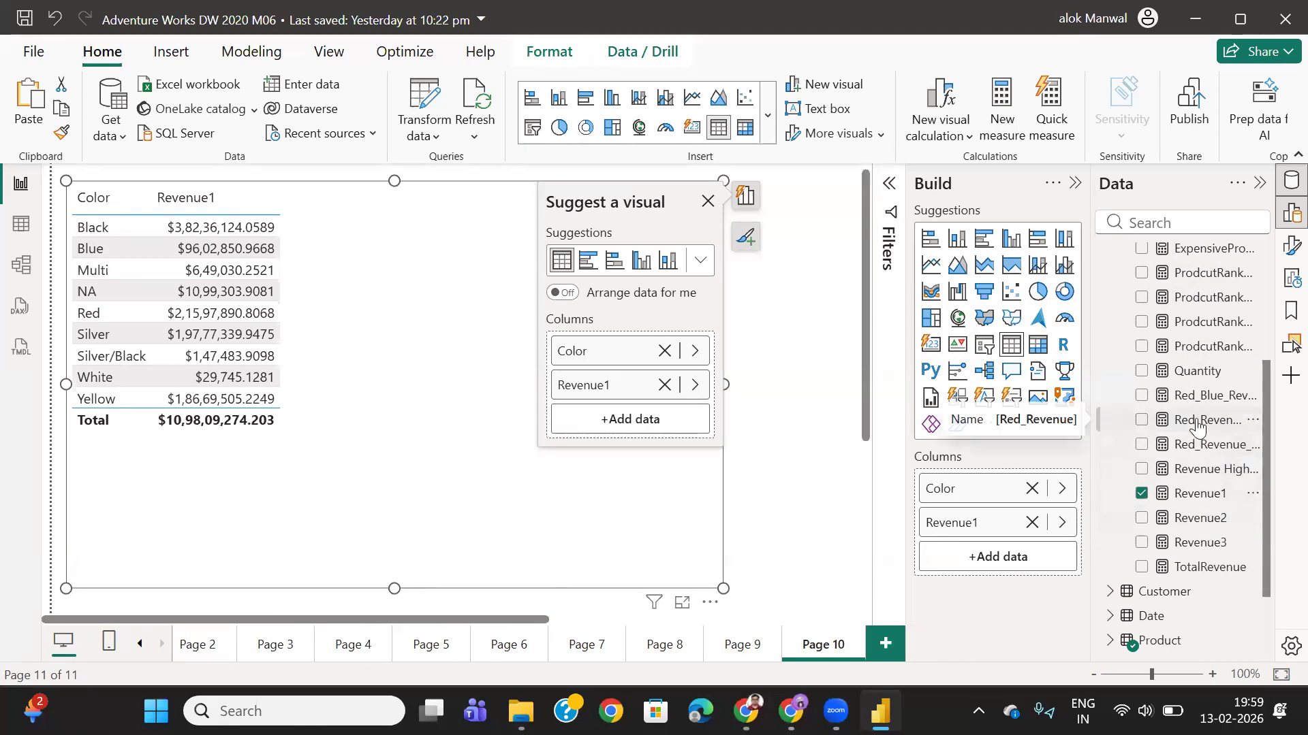
- Add the Red_Revenue and Red_Revenue_Filter measures to the table visual beside Revenue1
click(1142, 420)
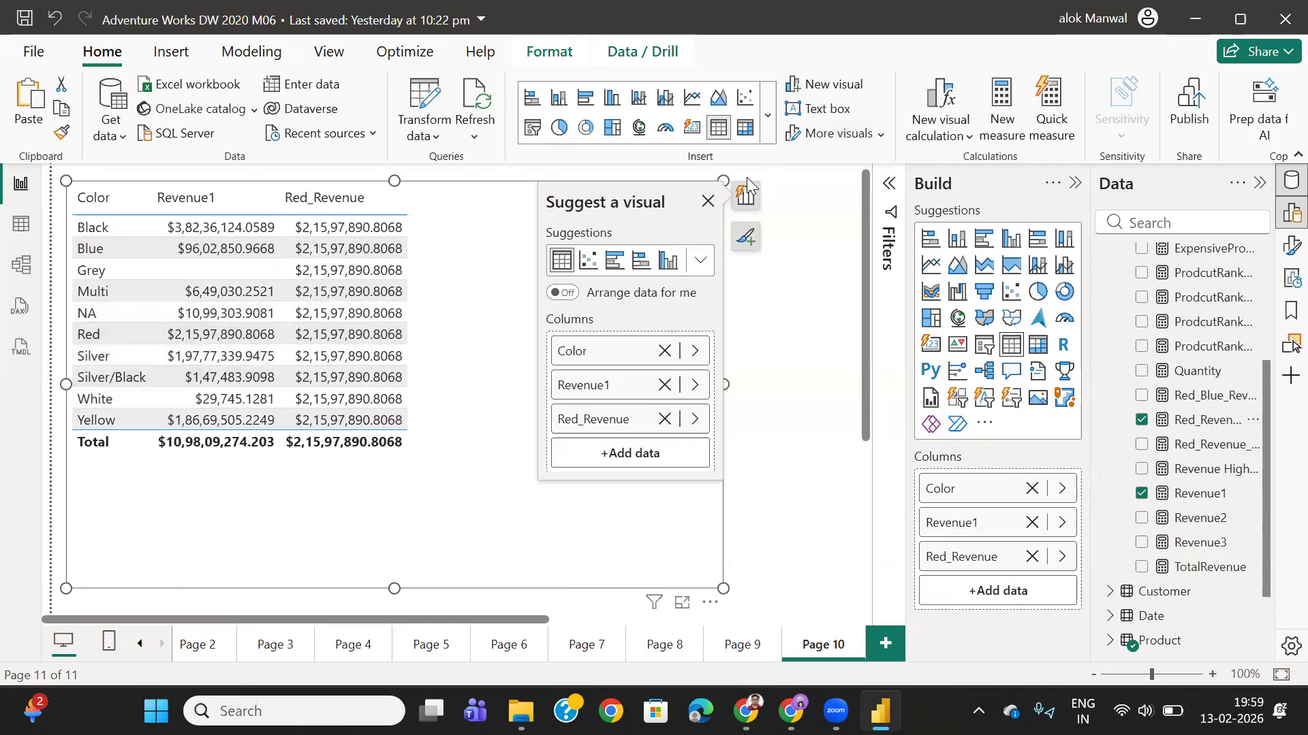
click(708, 201)
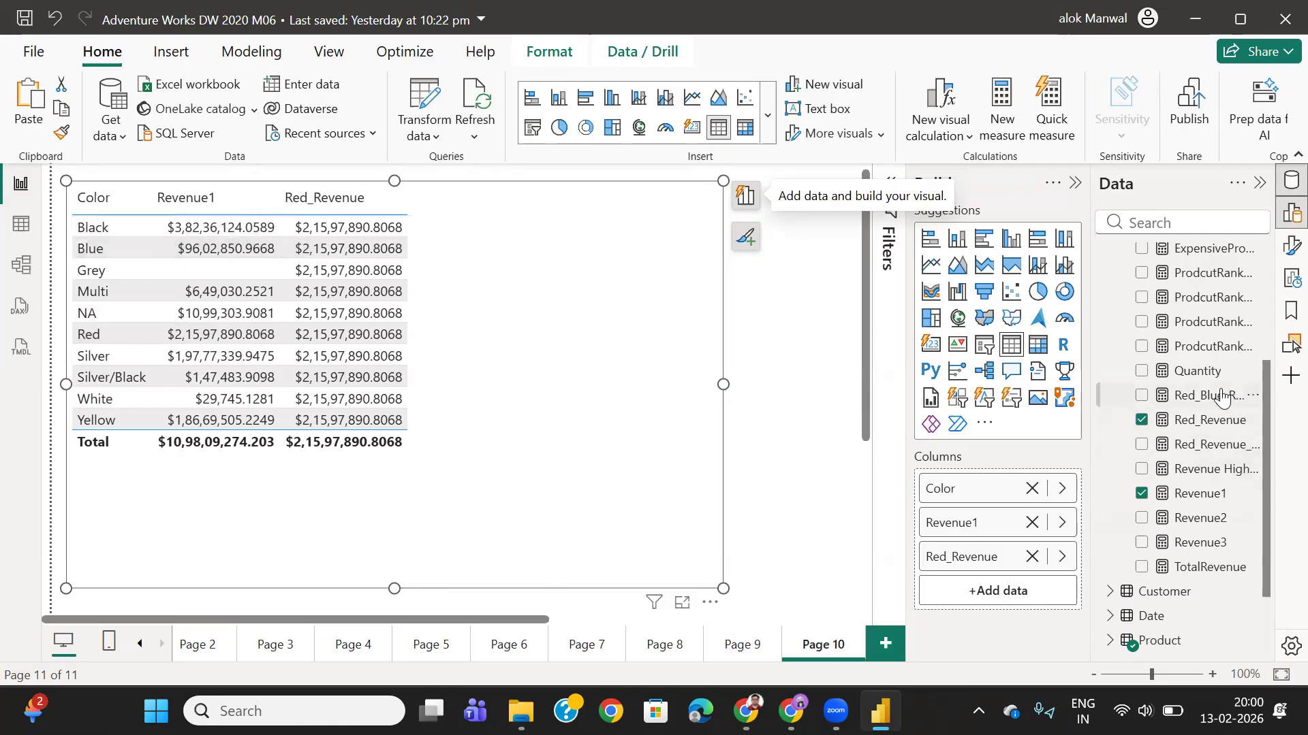
click(1144, 448)
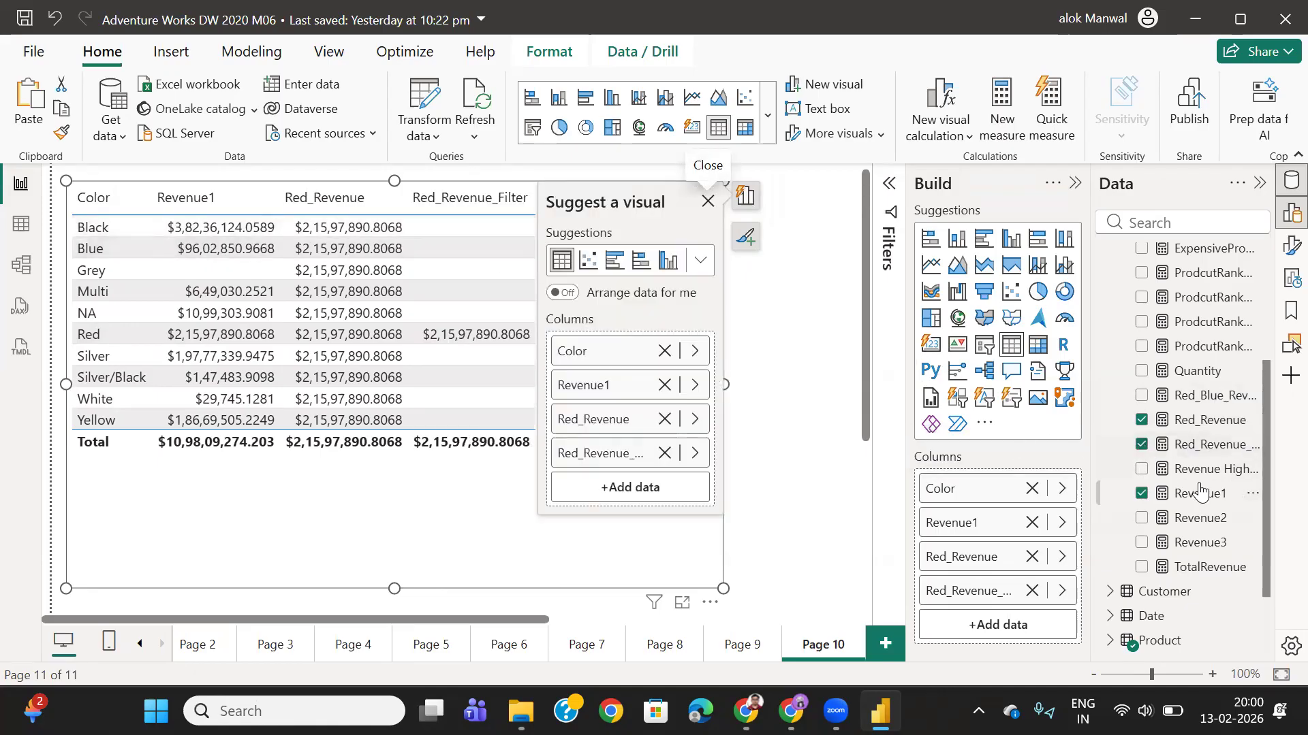
- Examine the full DAX formula of the Red_Revenue_Filter measure, then close it and reselect the color table
click(1206, 447)
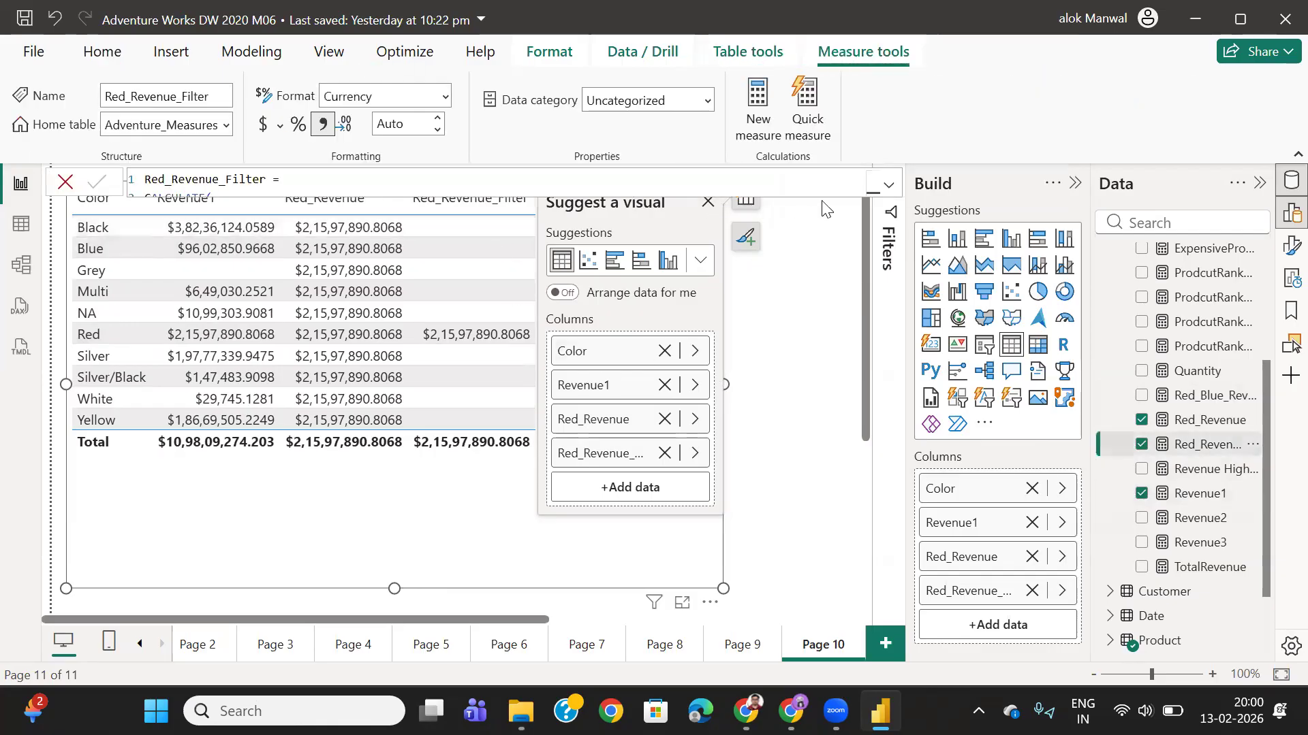
click(885, 194)
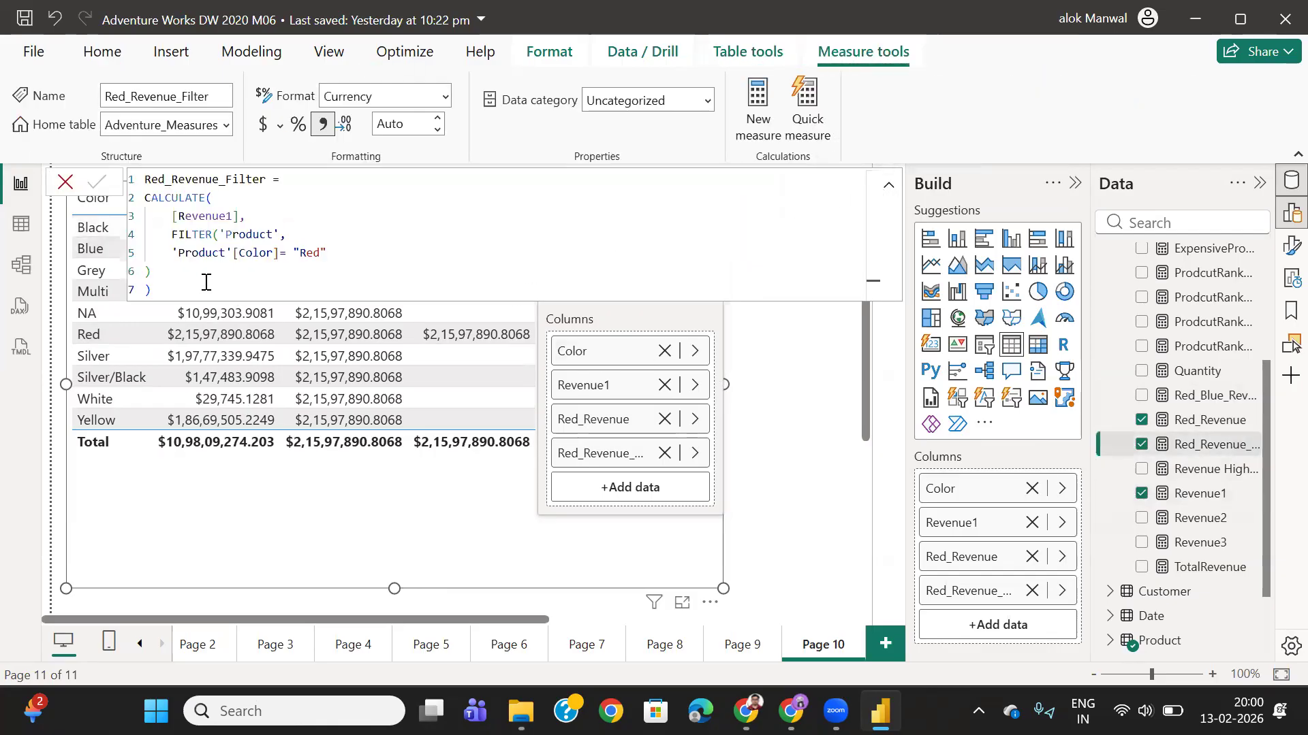
click(195, 290)
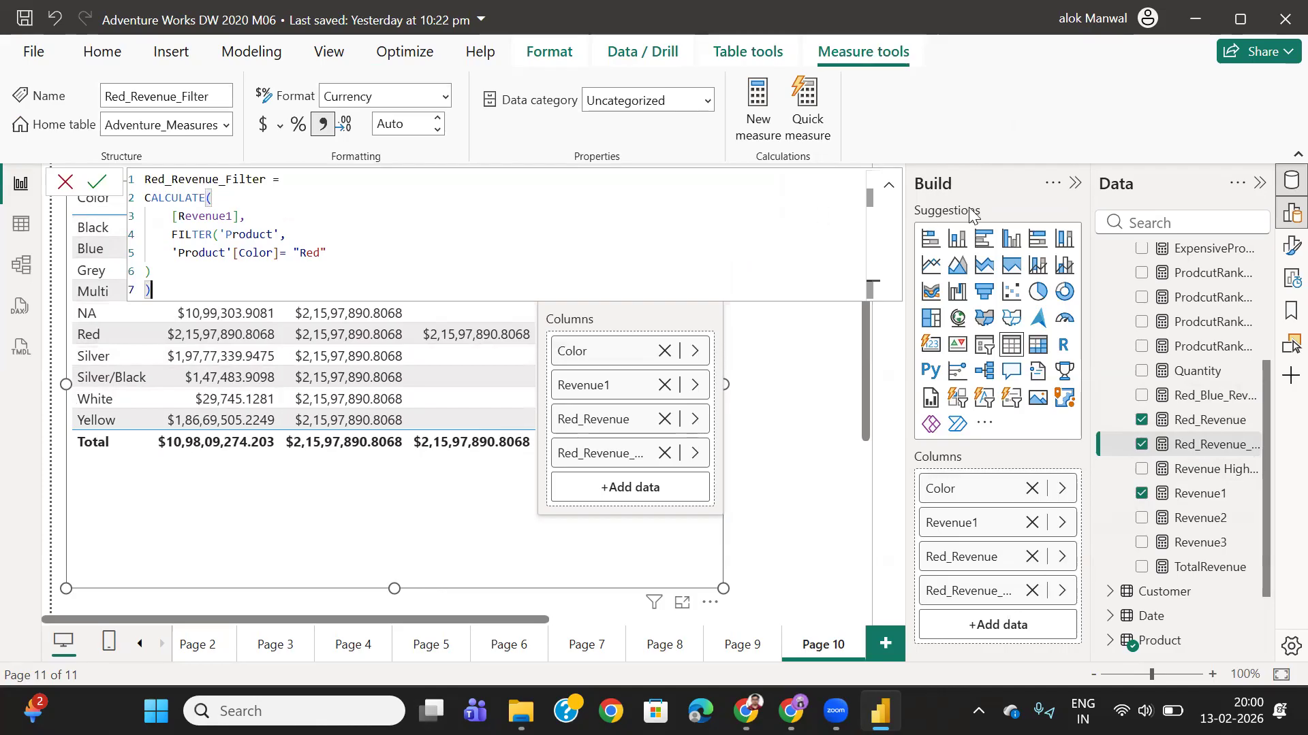
click(889, 184)
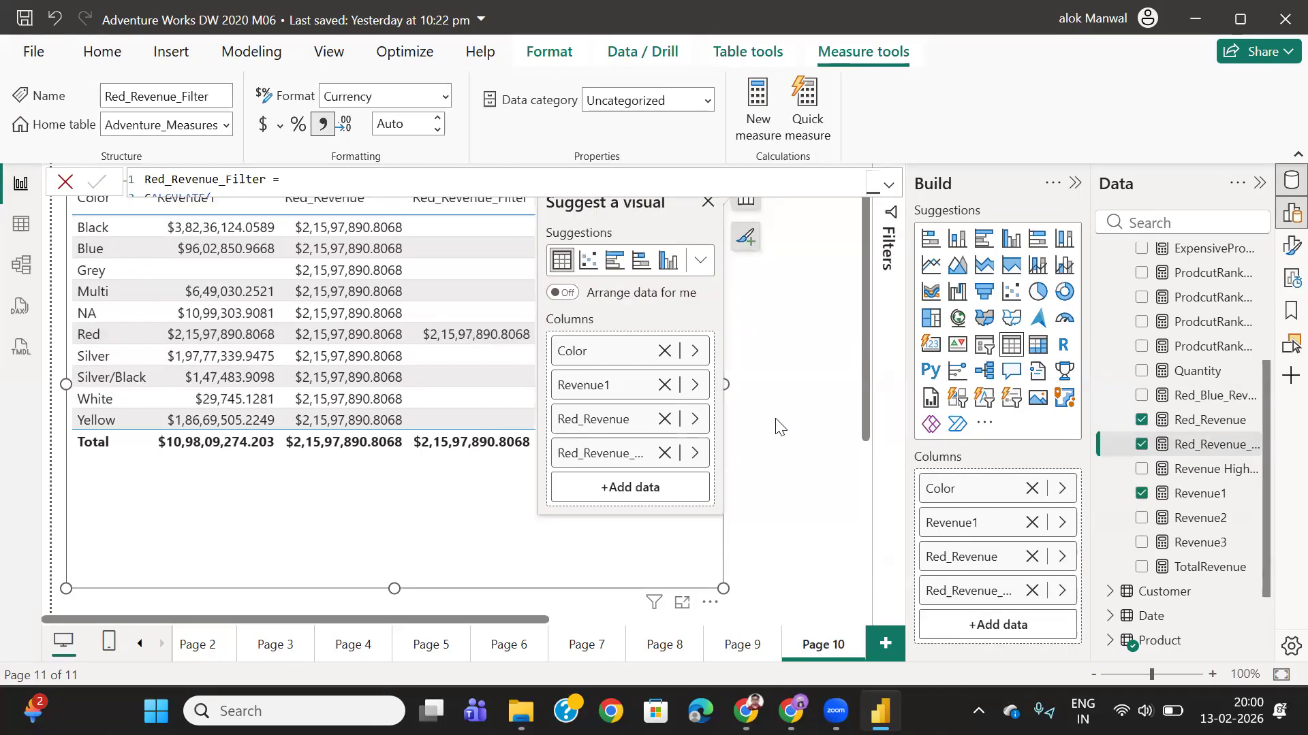
click(780, 427)
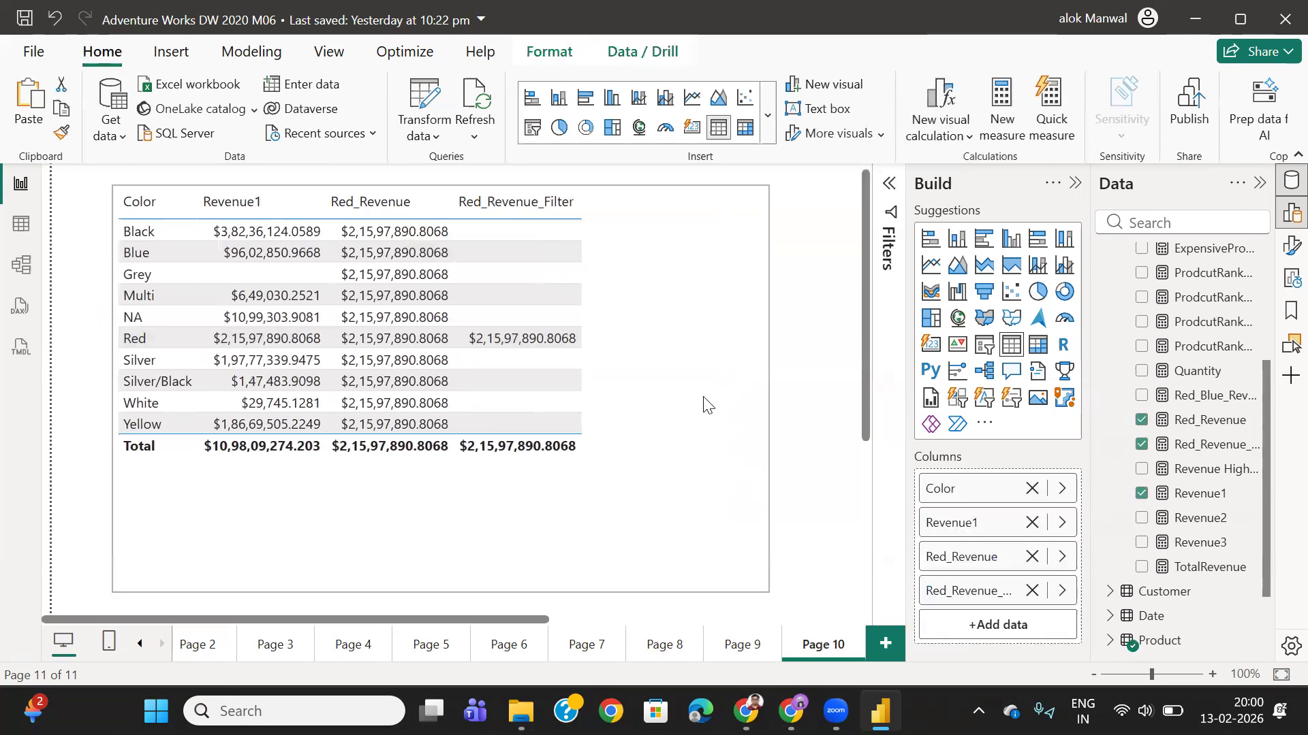
click(704, 389)
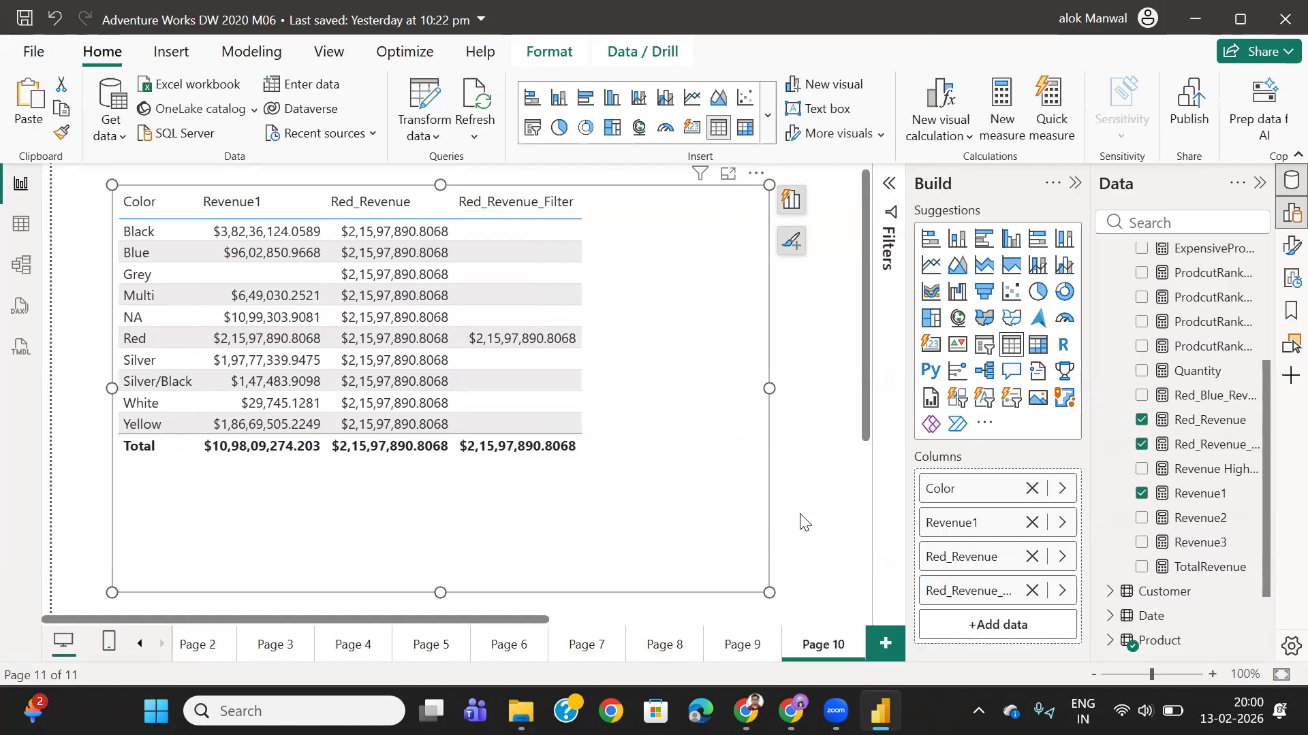
- Switch to the filter context document in Google Docs, make the "Remove filters" heading bold, and return to Power BI
click(789, 710)
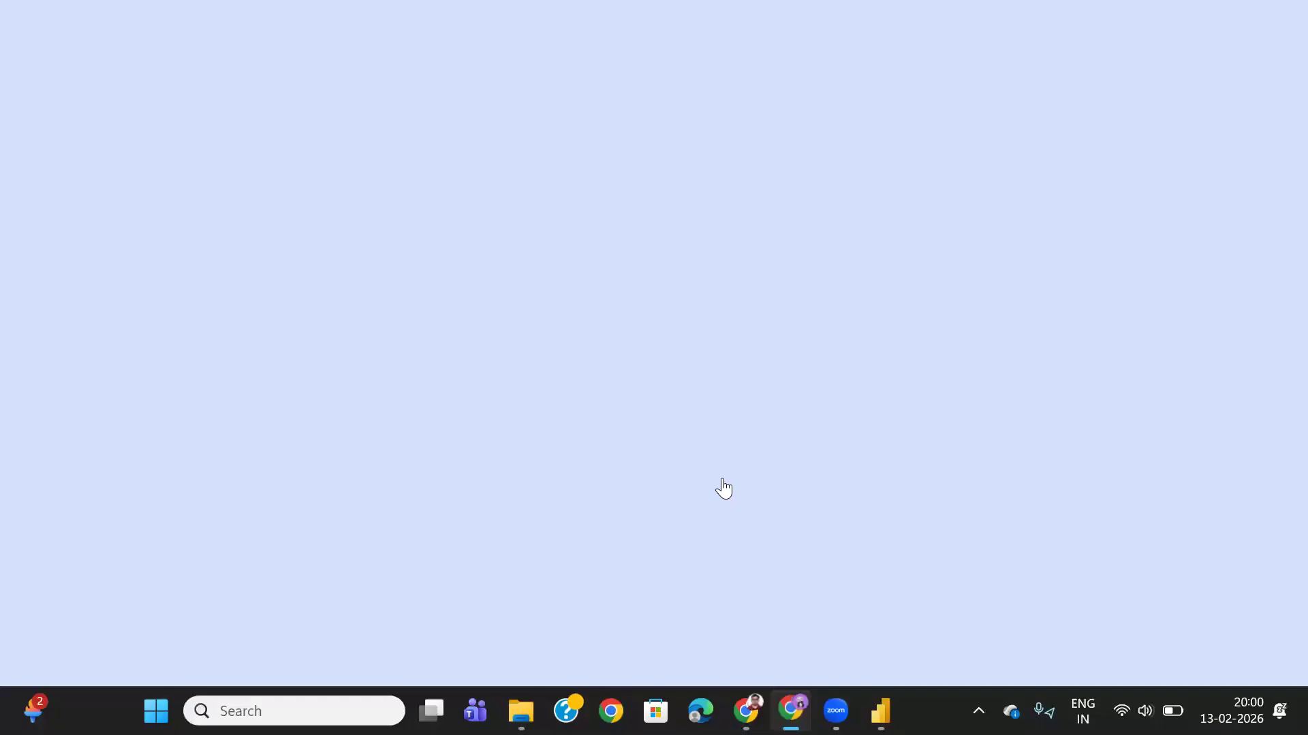
scroll(783, 354, down, 9)
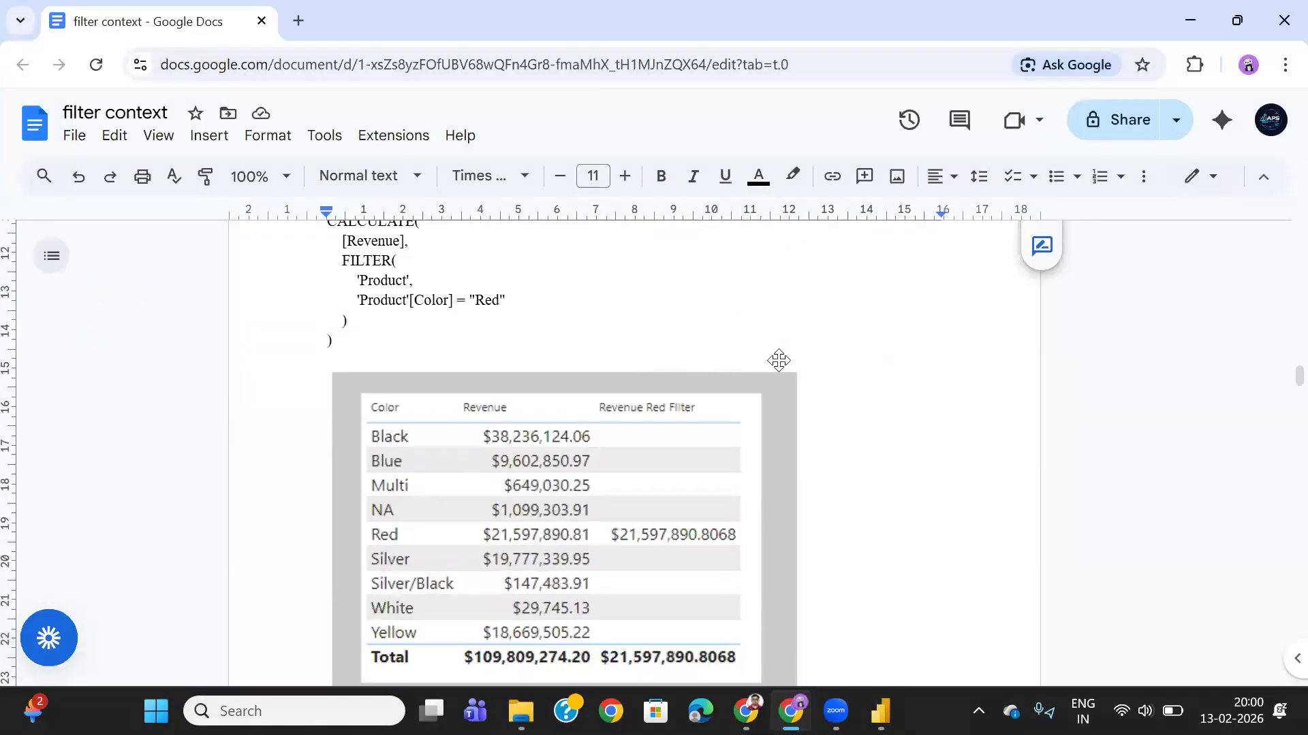
scroll(804, 353, down, 3)
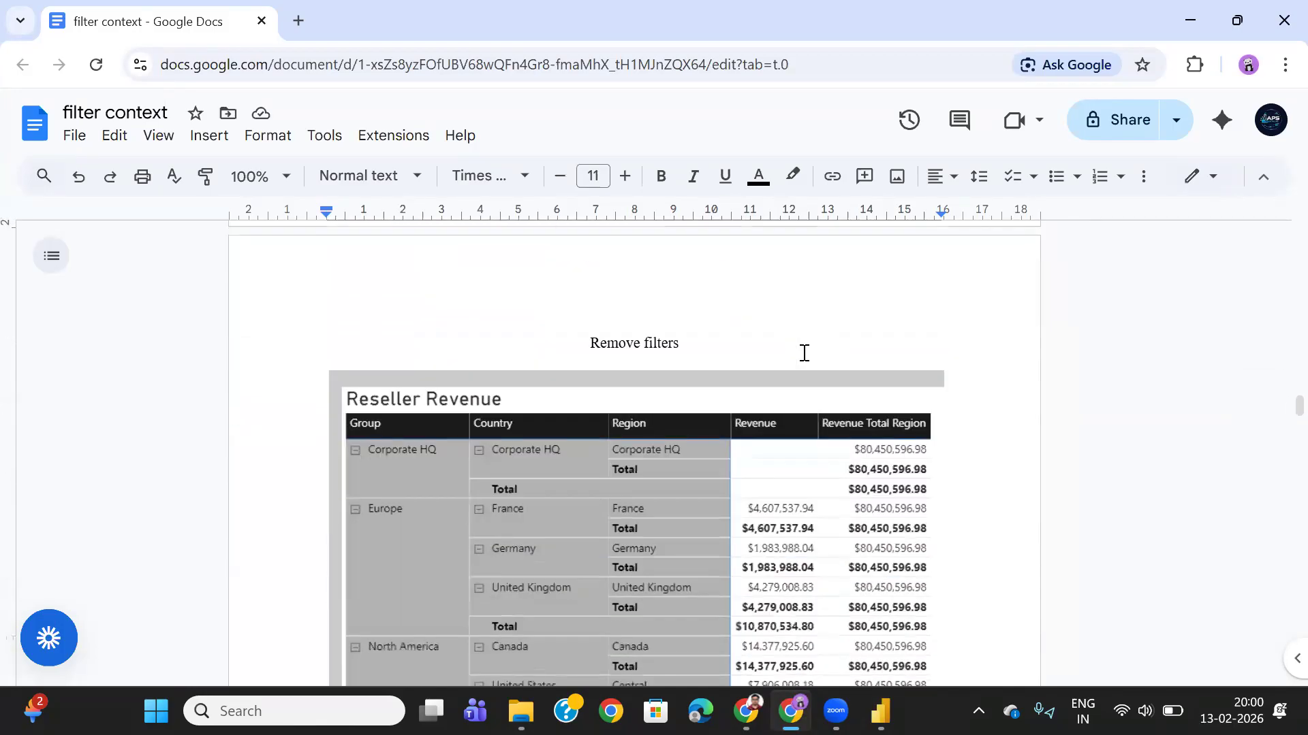
scroll(804, 353, down, 1)
scroll(803, 353, up, 1)
click(588, 347)
drag(618, 346, 691, 346)
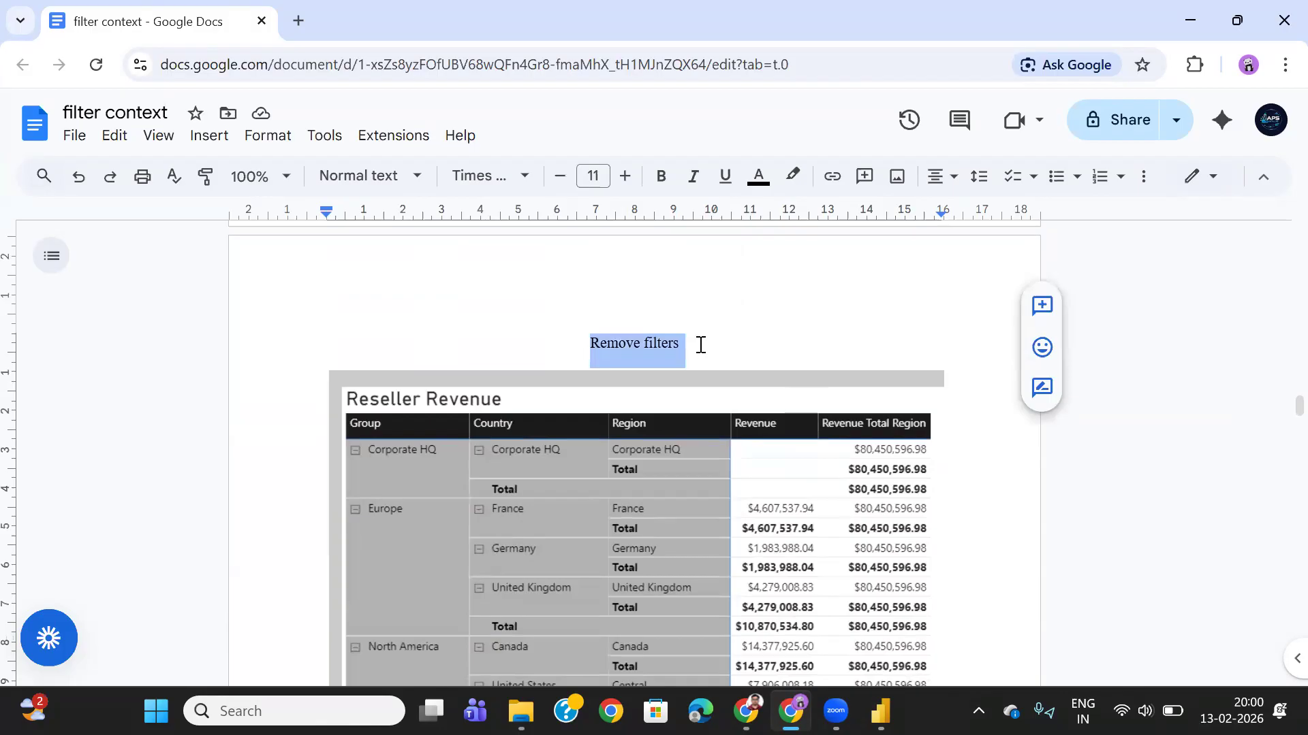
key(ctrl+b)
click(788, 344)
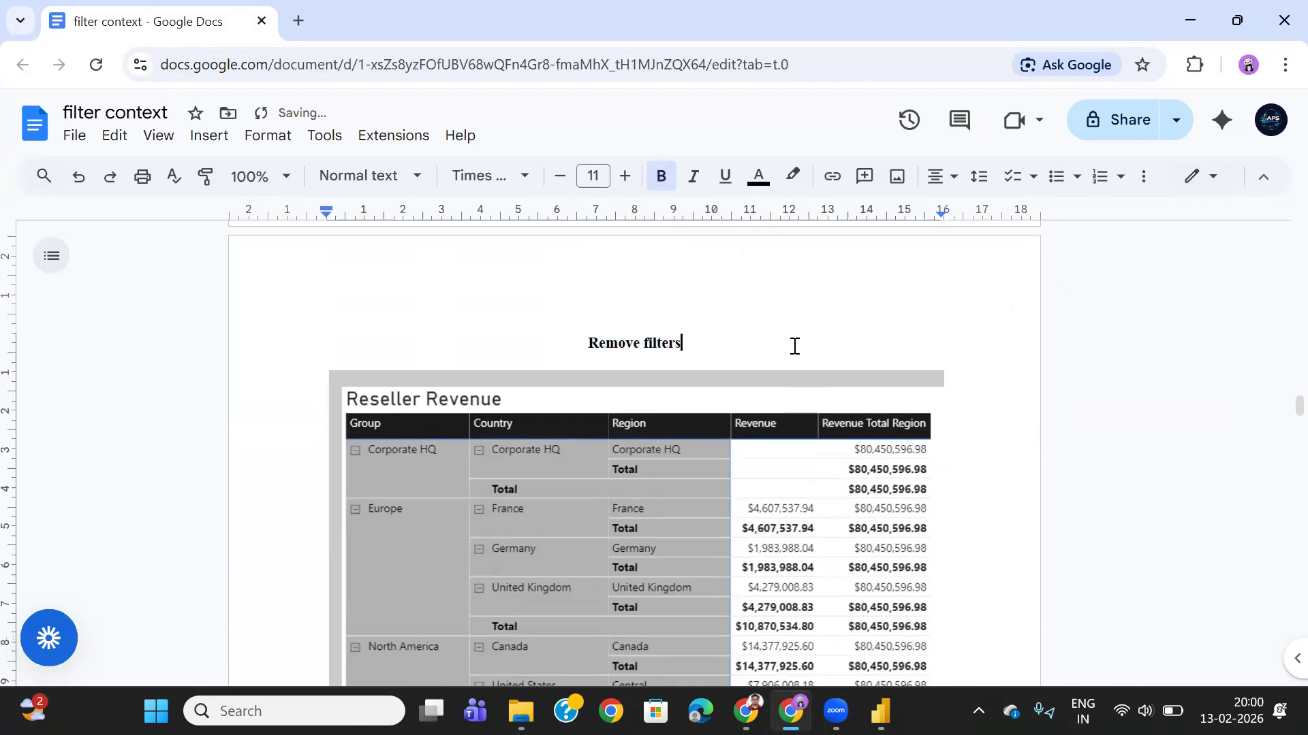
click(1191, 20)
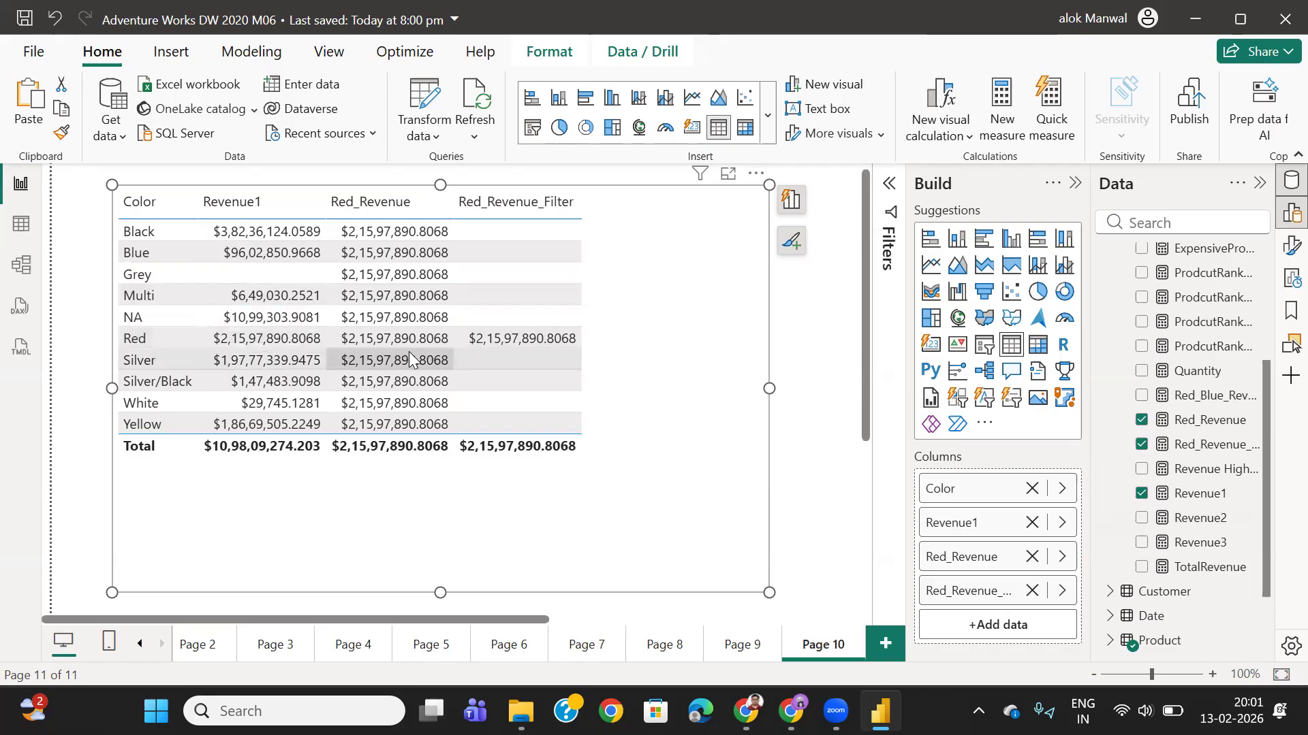
- Shrink the color table visual slightly, shift it a little down the page, and deselect it
mouse_move(768, 591)
mouse_down()
mouse_move(741, 565)
mouse_move(760, 574)
mouse_up()
drag(658, 407, 664, 442)
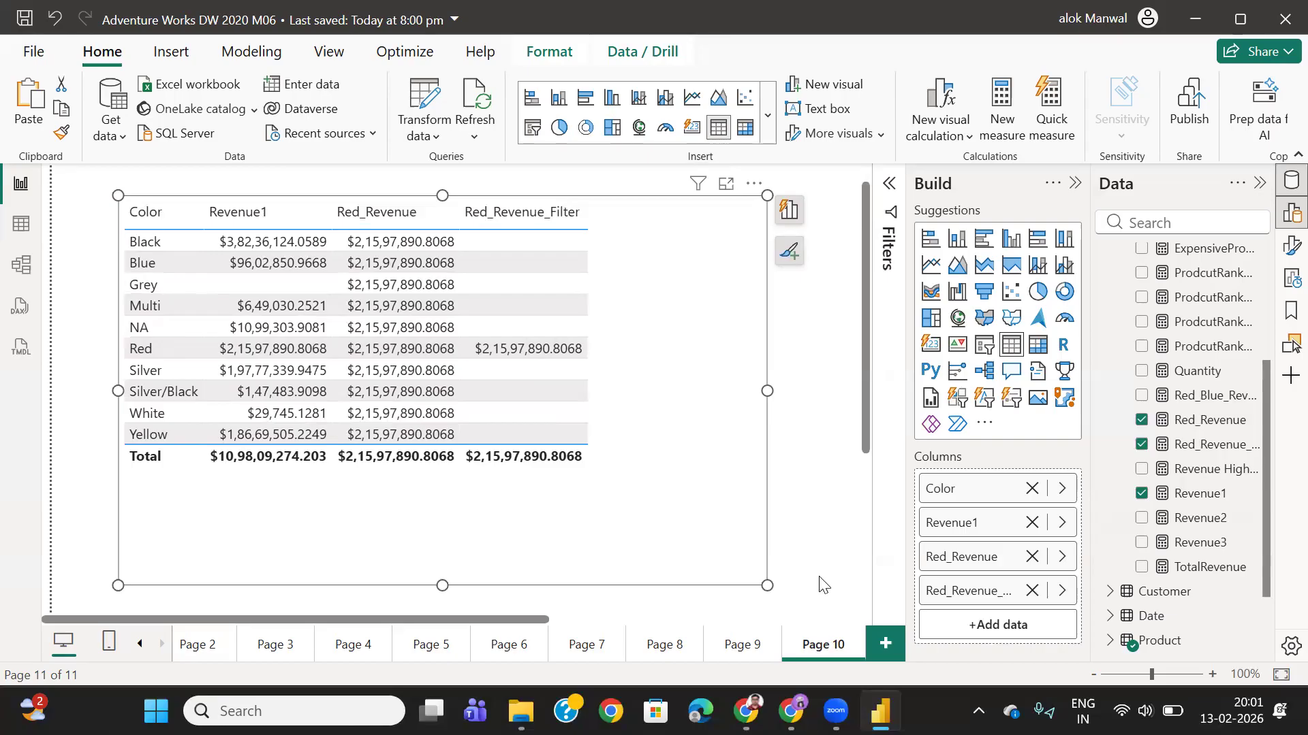
click(857, 602)
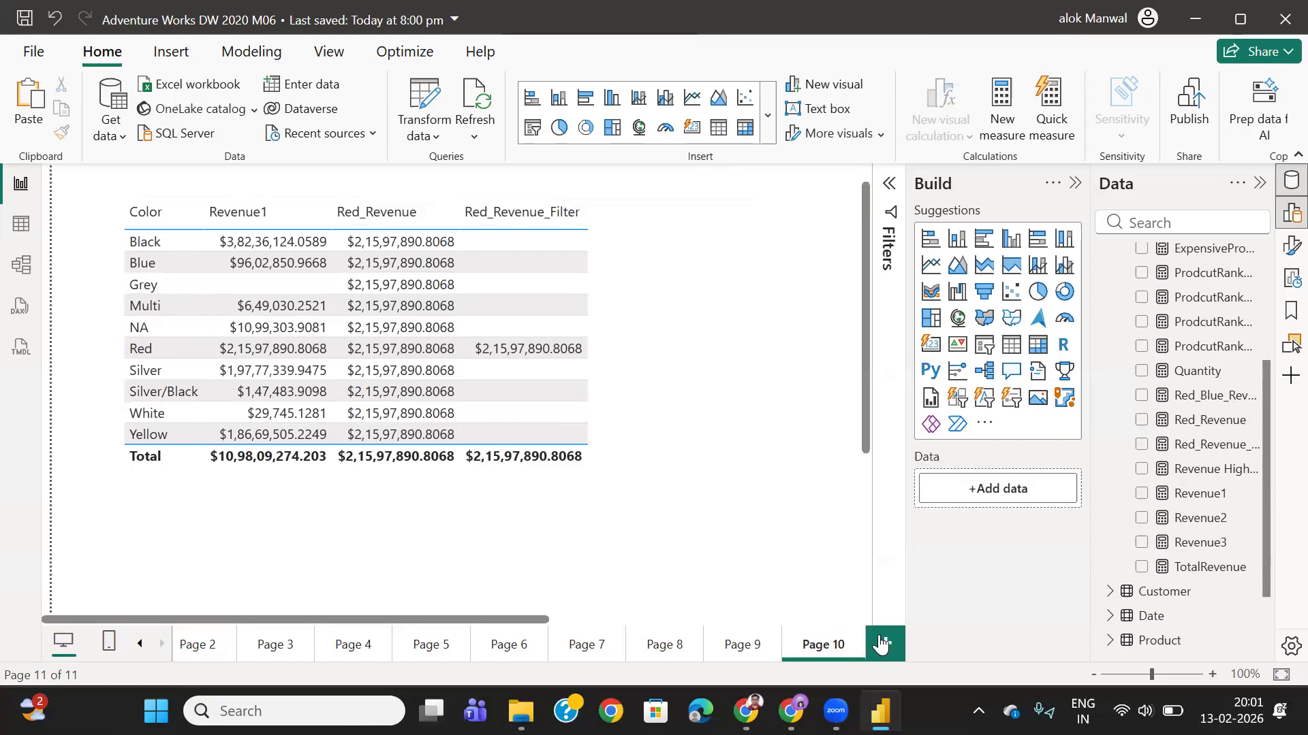
- Add another blank report page after Page 10
click(879, 643)
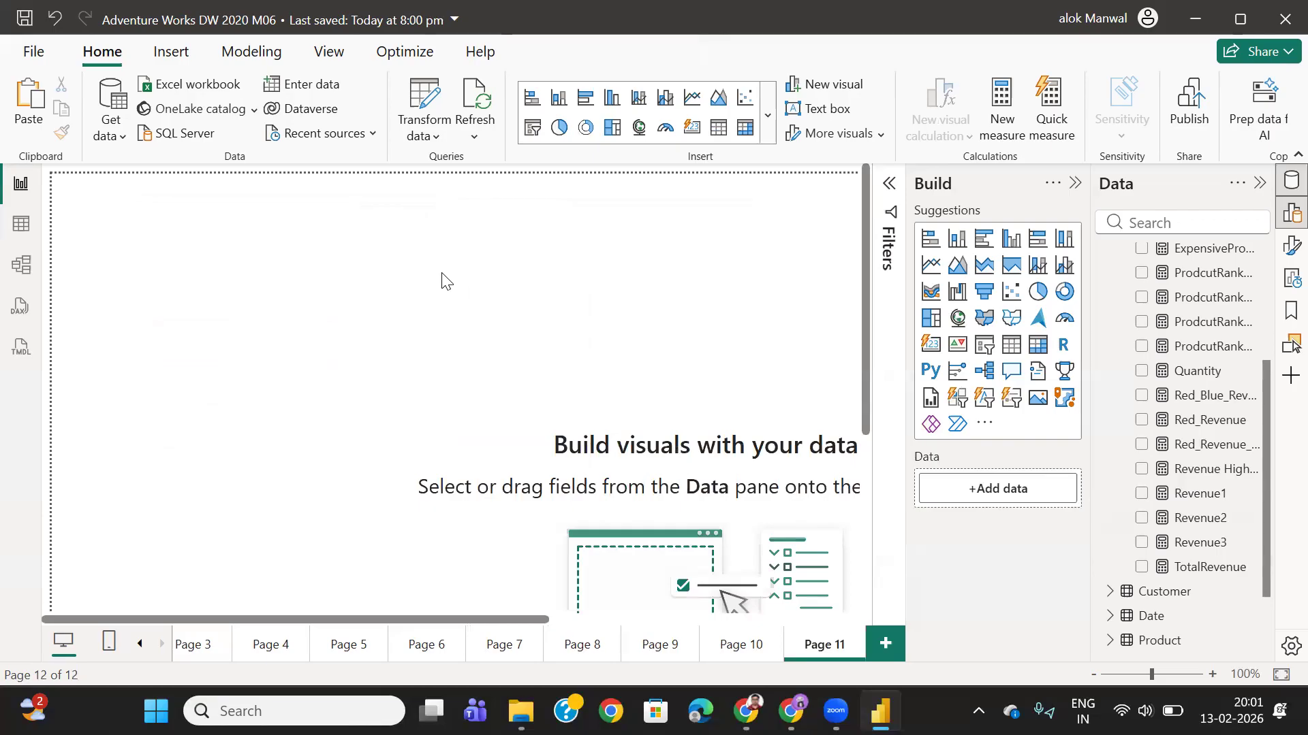
click(1093, 675)
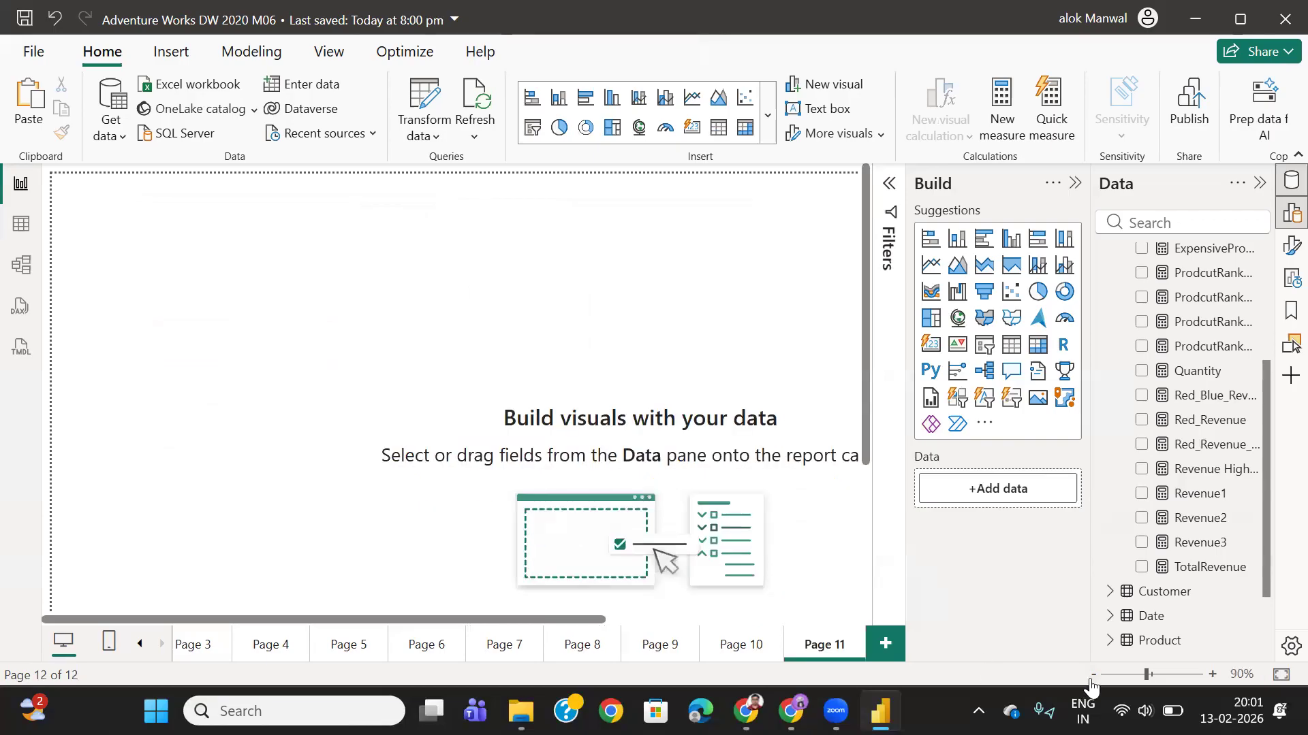
click(1093, 675)
click(1093, 675)
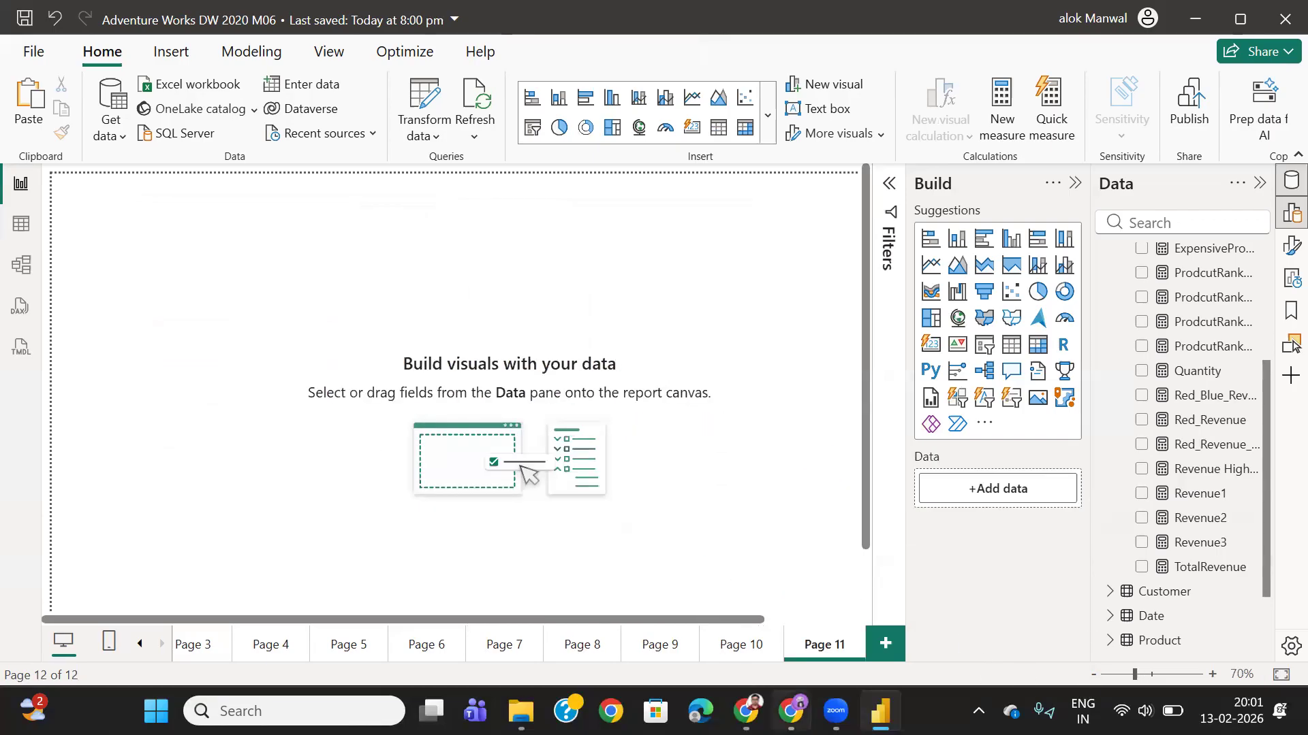
- Switch to the filter context document and review the Remove filters section's Reseller Revenue matrix and its Revenue Total Region formula
click(790, 711)
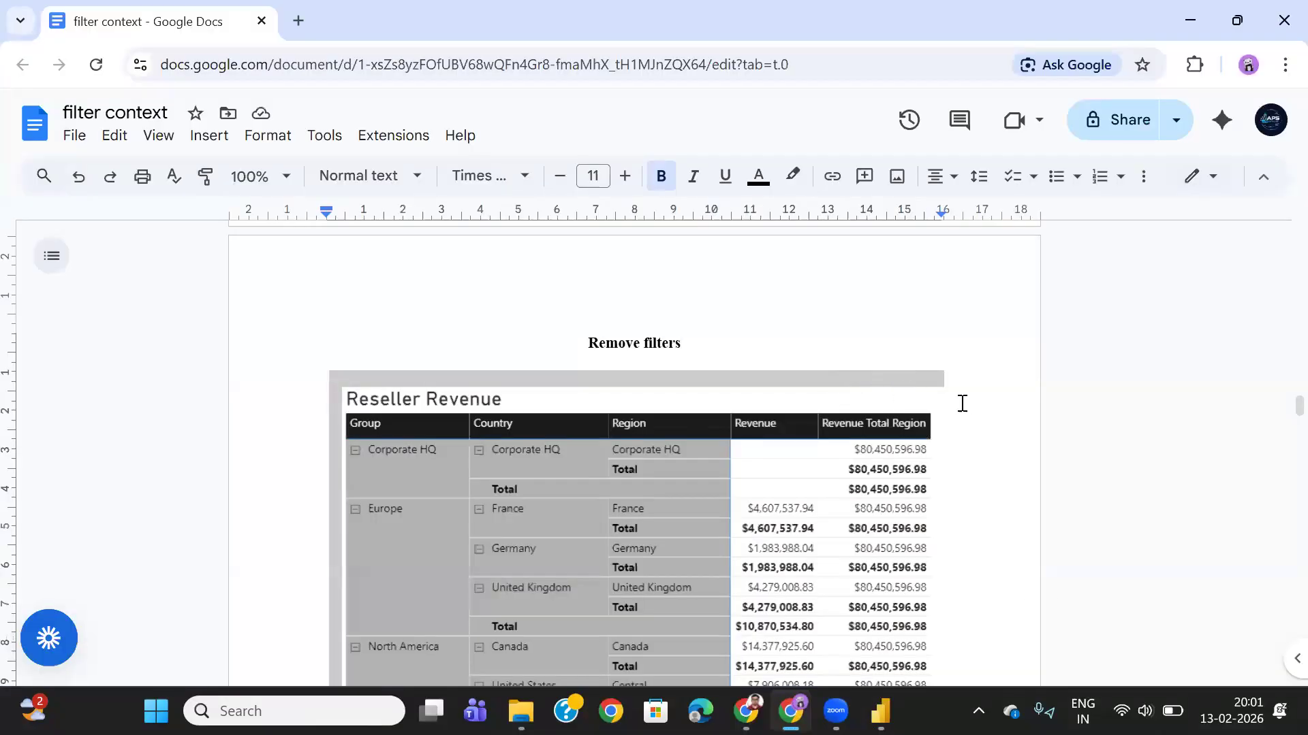
scroll(965, 402, up, 2)
scroll(973, 397, down, 2)
scroll(890, 470, down, 2)
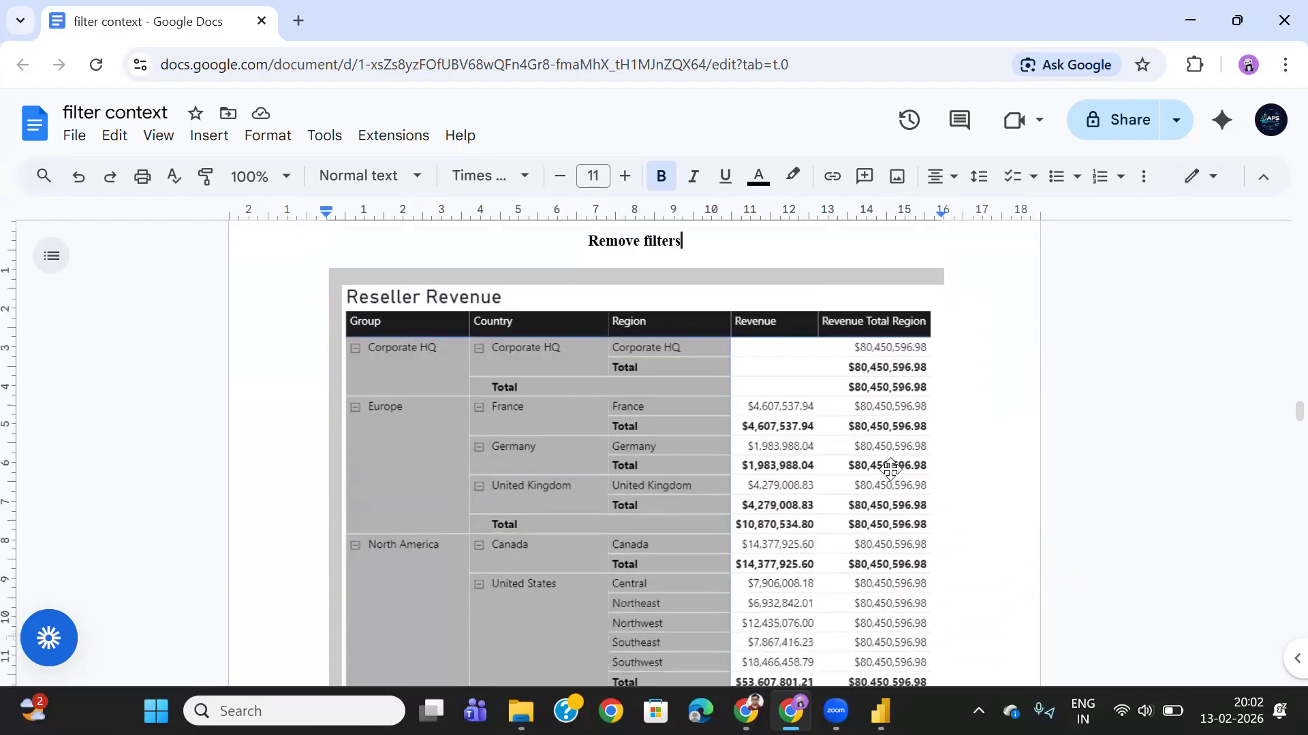
scroll(891, 470, down, 8)
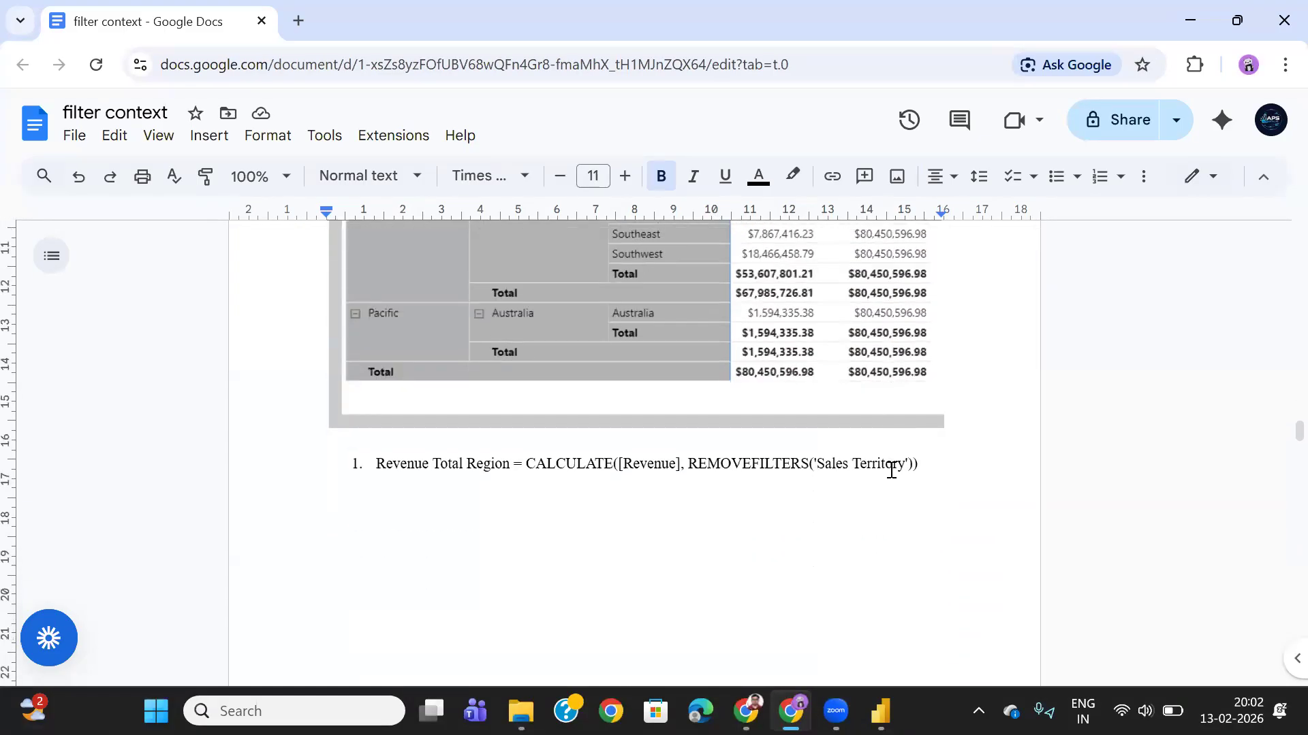
scroll(891, 470, down, 4)
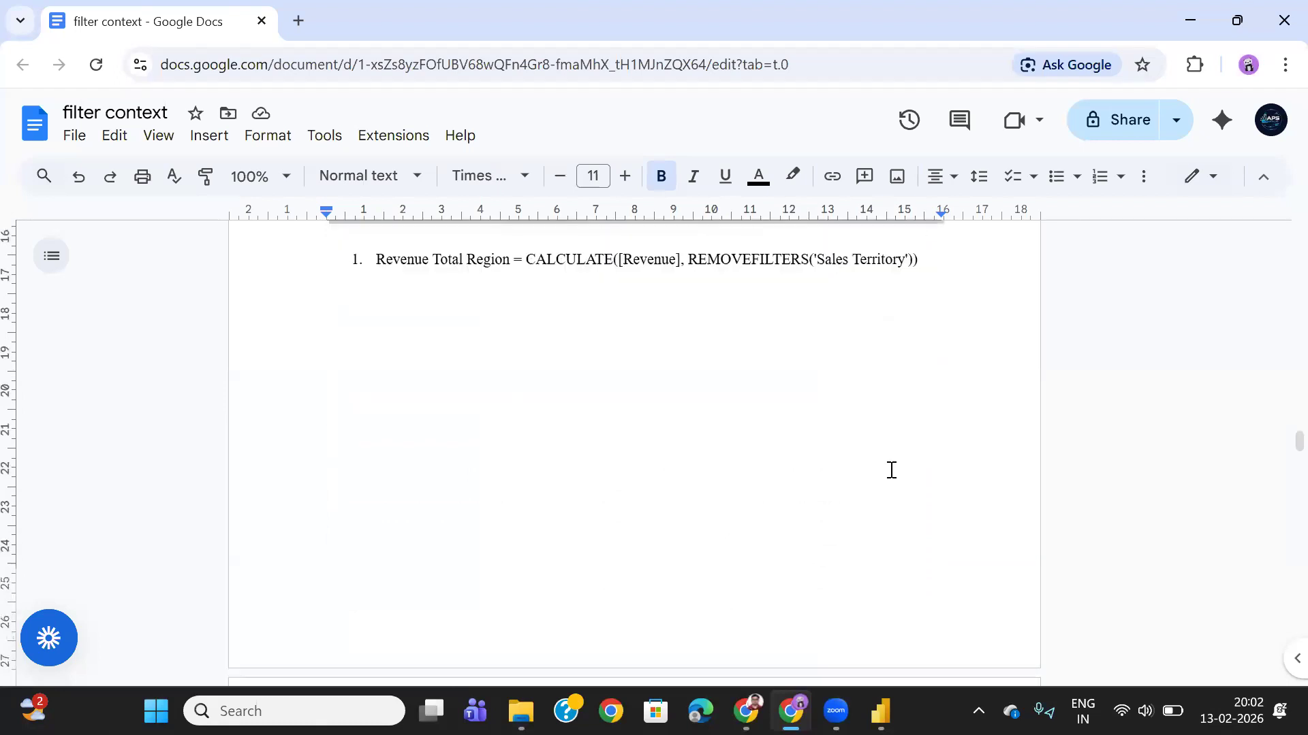
scroll(891, 470, down, 6)
scroll(892, 468, up, 6)
scroll(892, 466, up, 5)
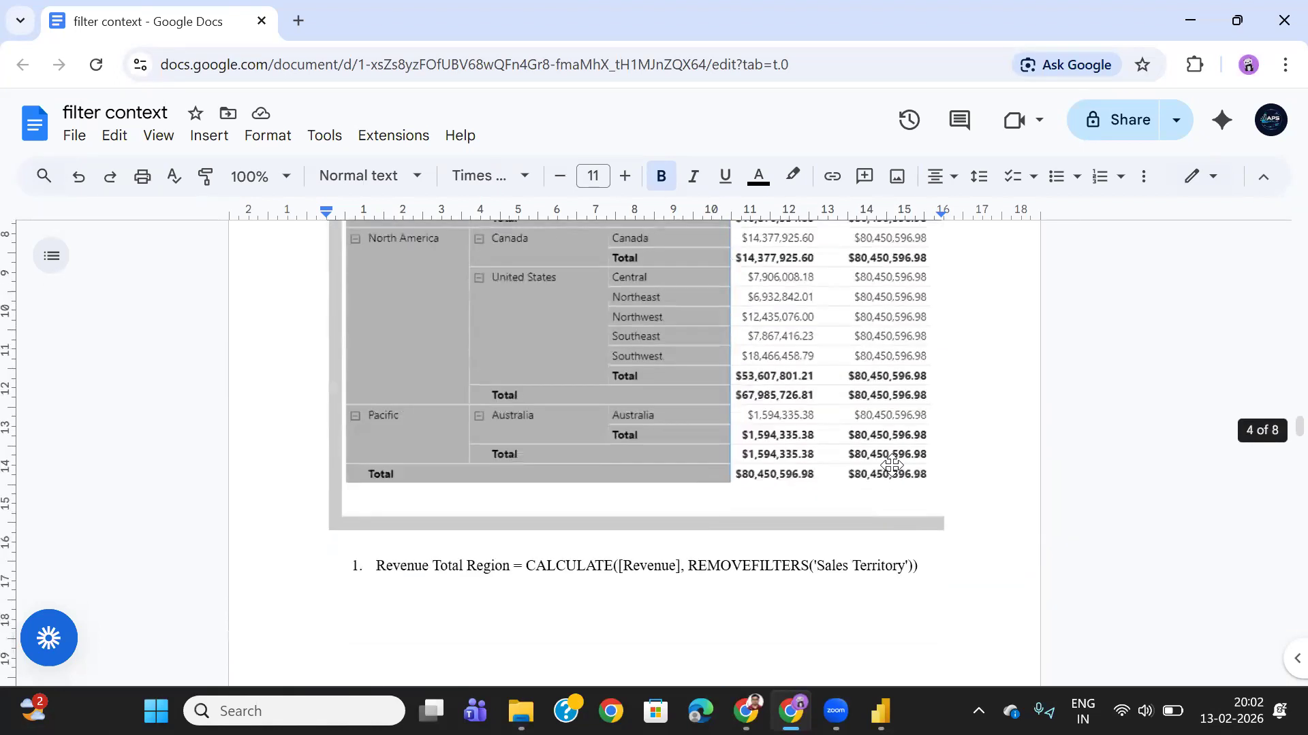
scroll(894, 477, up, 4)
scroll(896, 480, up, 5)
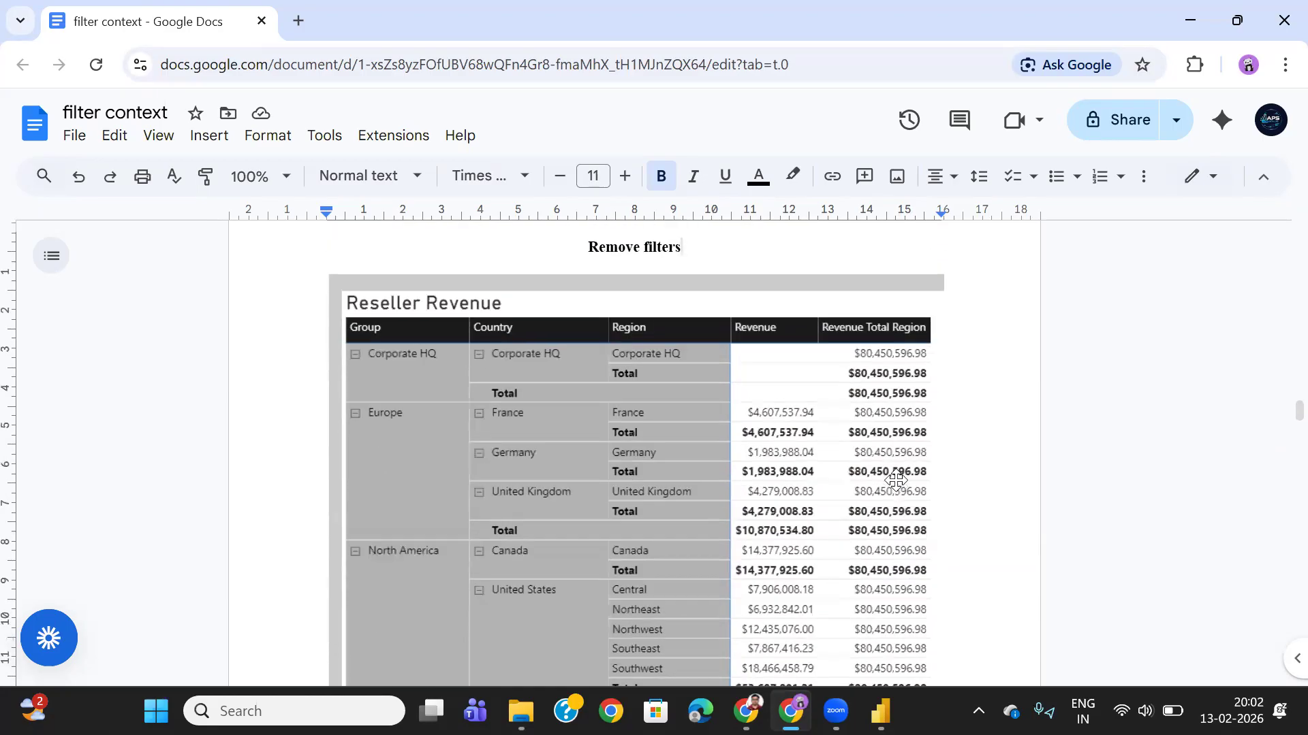
scroll(896, 477, down, 2)
scroll(620, 459, down, 7)
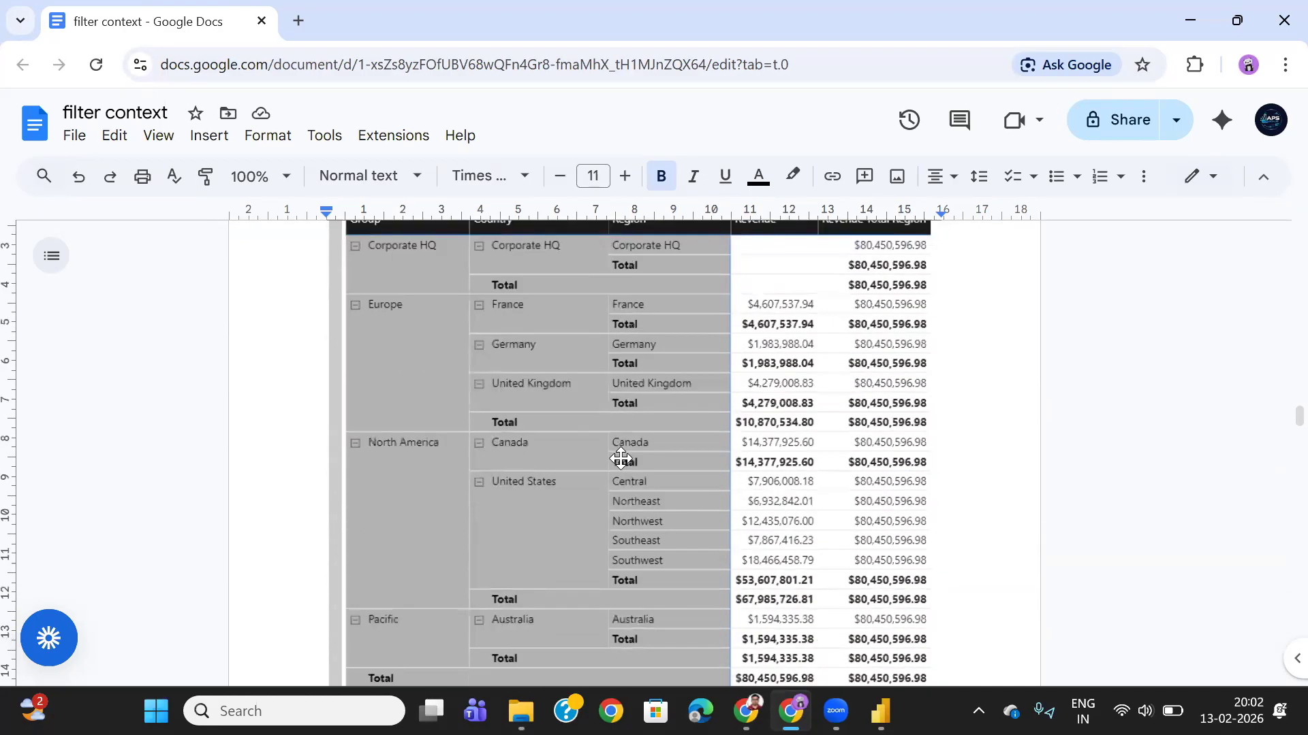
- Review the Revenue % Total Region formula with REMOVEFILTERS and its example matrix, and return to Power BI
scroll(622, 459, down, 15)
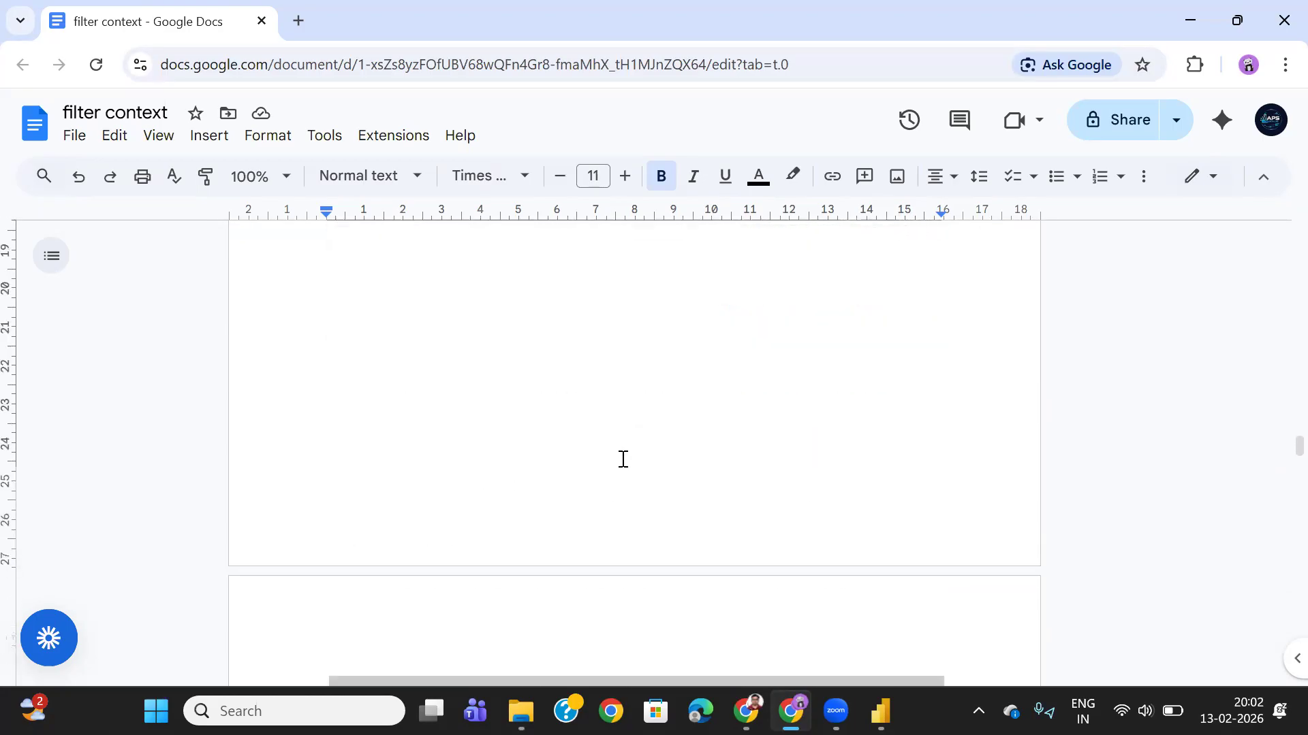
scroll(620, 459, down, 5)
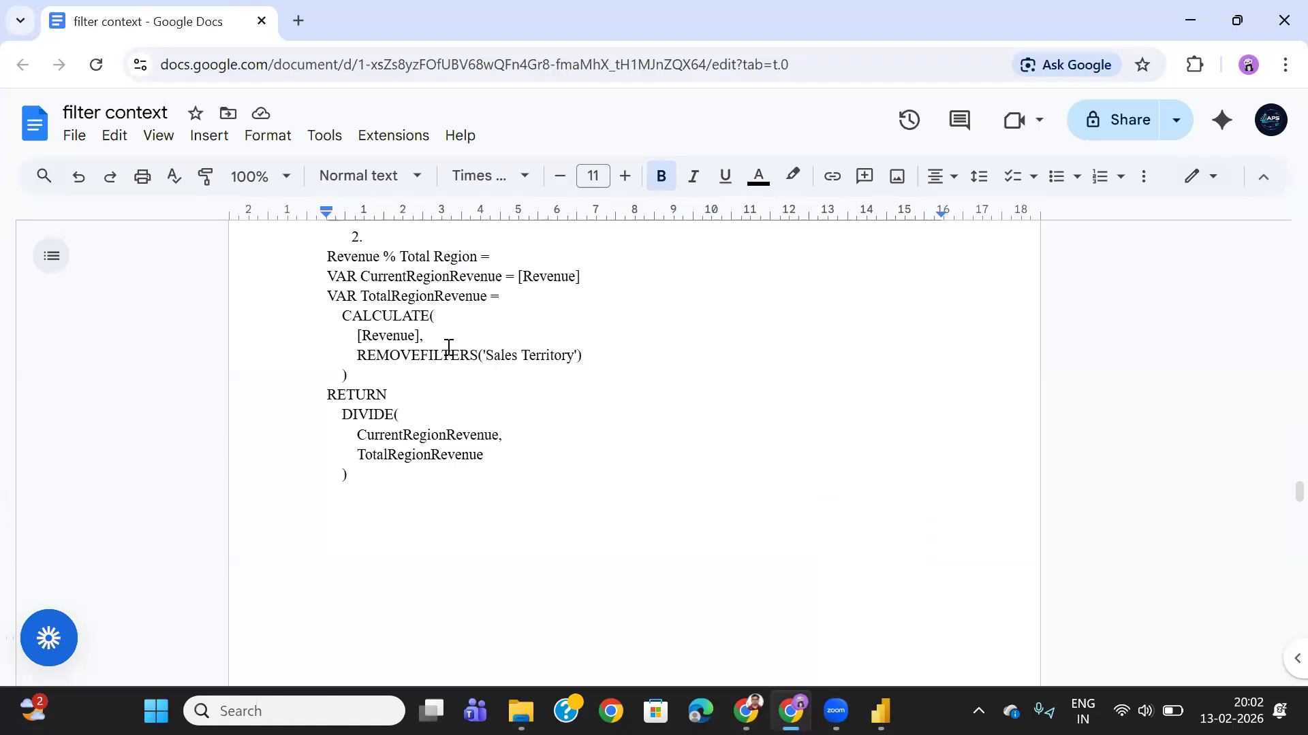
scroll(558, 388, down, 3)
scroll(600, 436, up, 11)
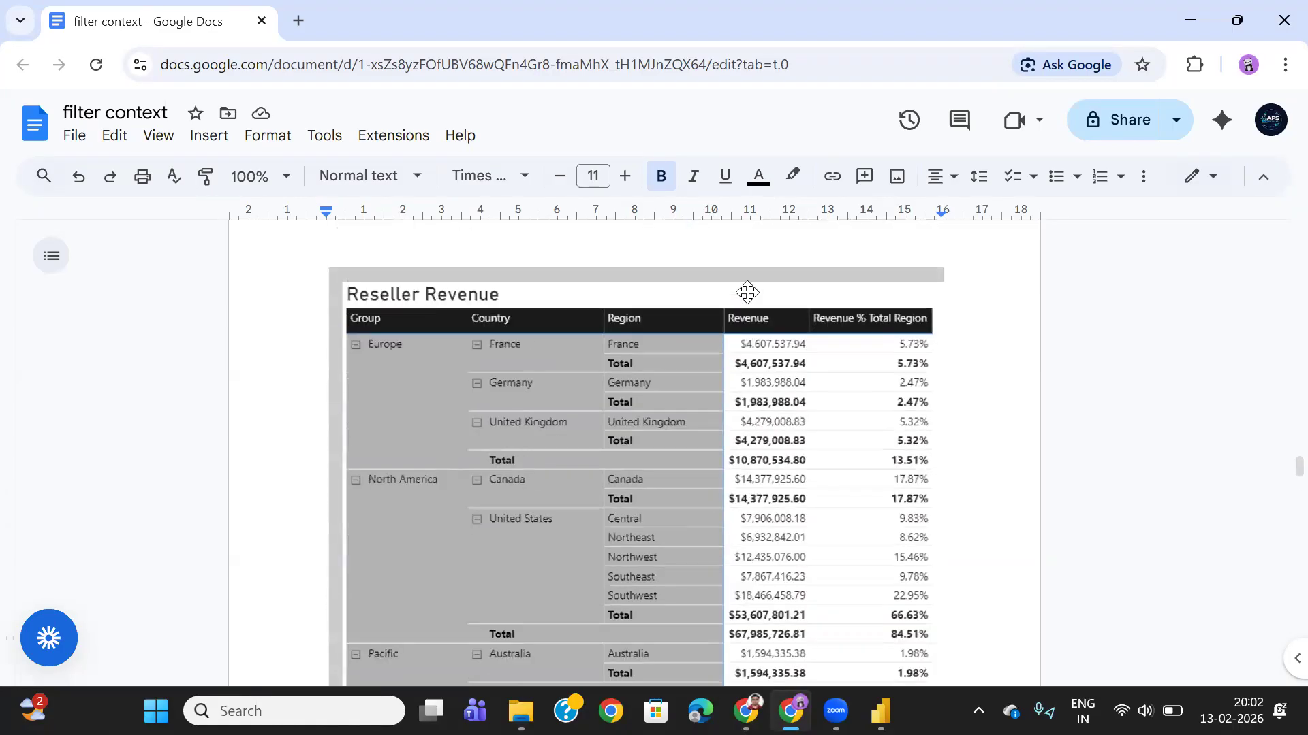
click(1191, 22)
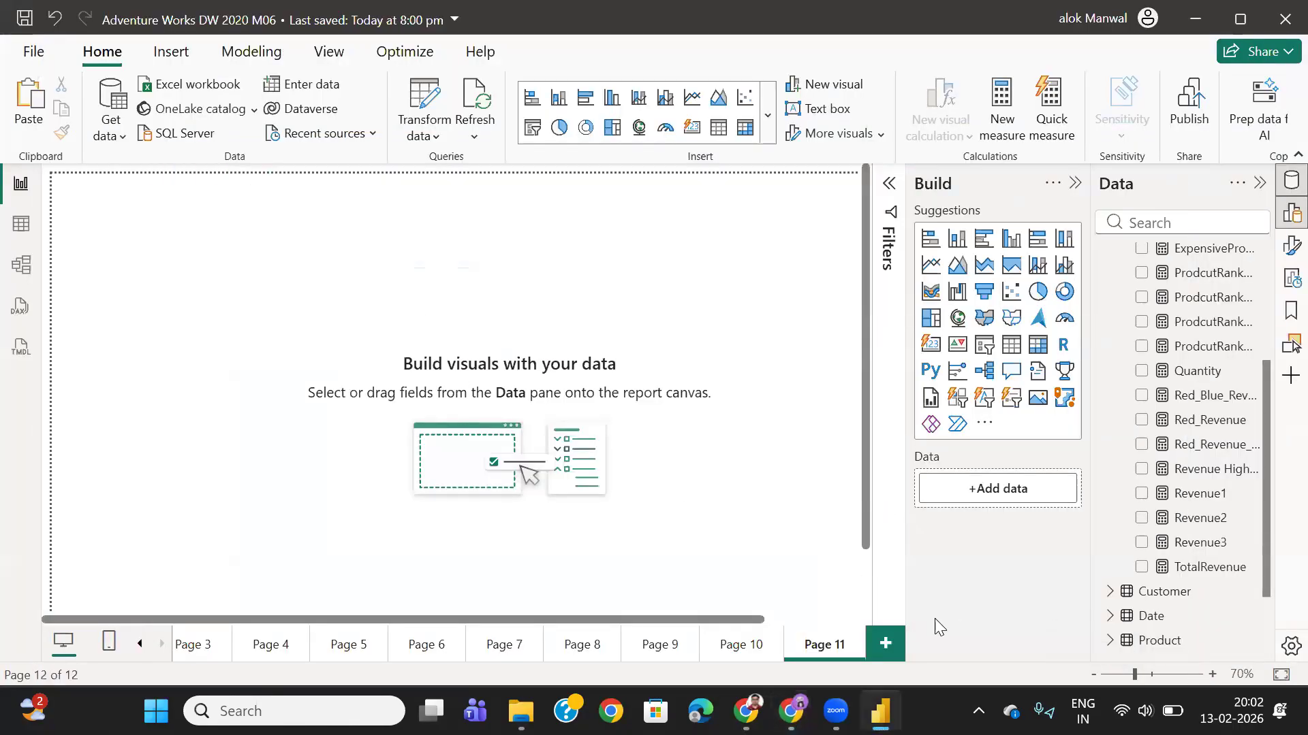
- Look through the earlier report pages for the Reseller Revenue matrix and select it on Page 2
click(267, 645)
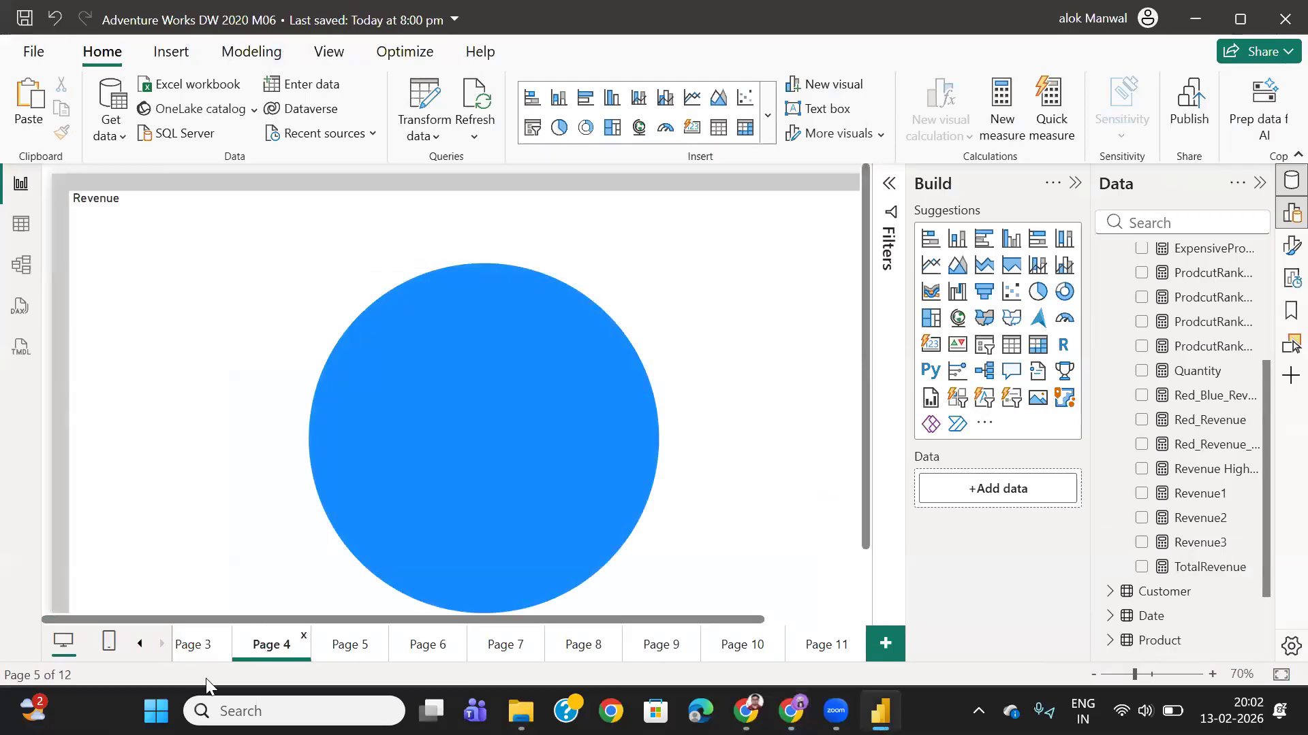
click(192, 646)
click(140, 644)
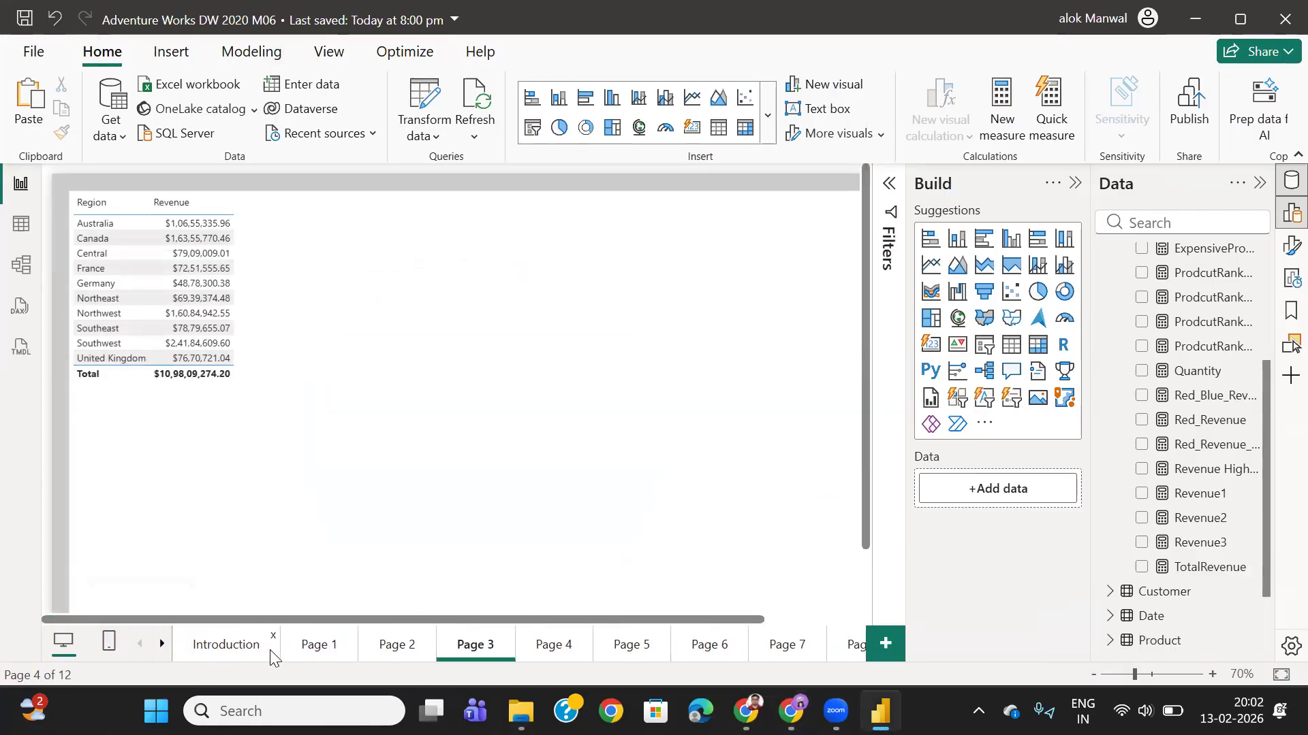
click(307, 651)
click(396, 655)
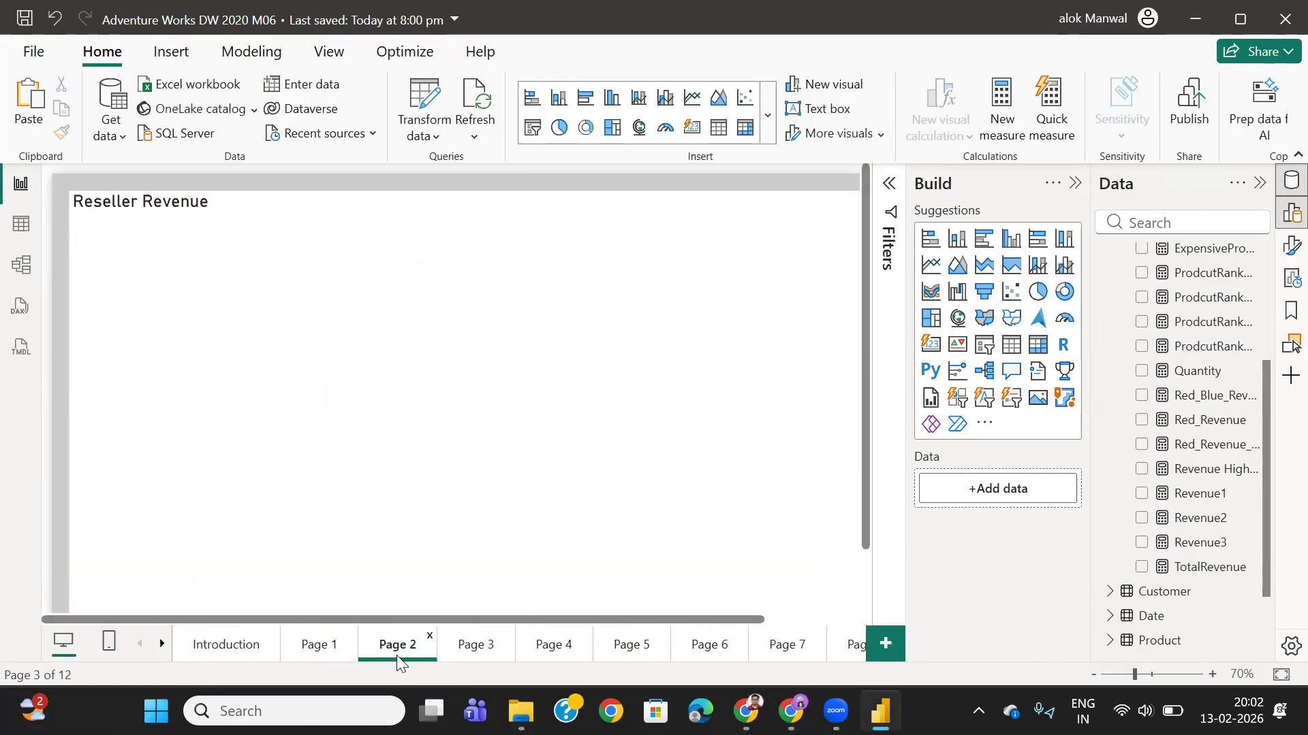
click(522, 334)
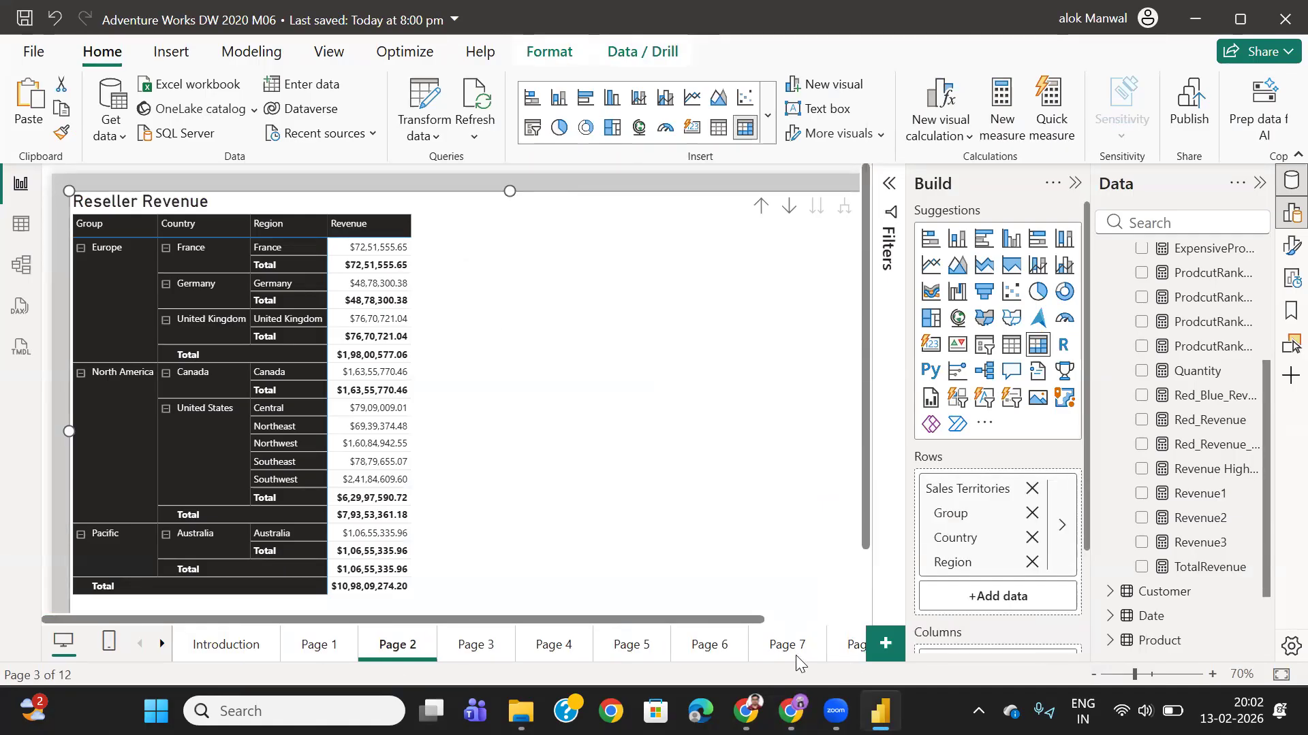
- Paste the Reseller Revenue matrix from Page 2 onto the blank Page 11 and look over its rows and fields
click(162, 644)
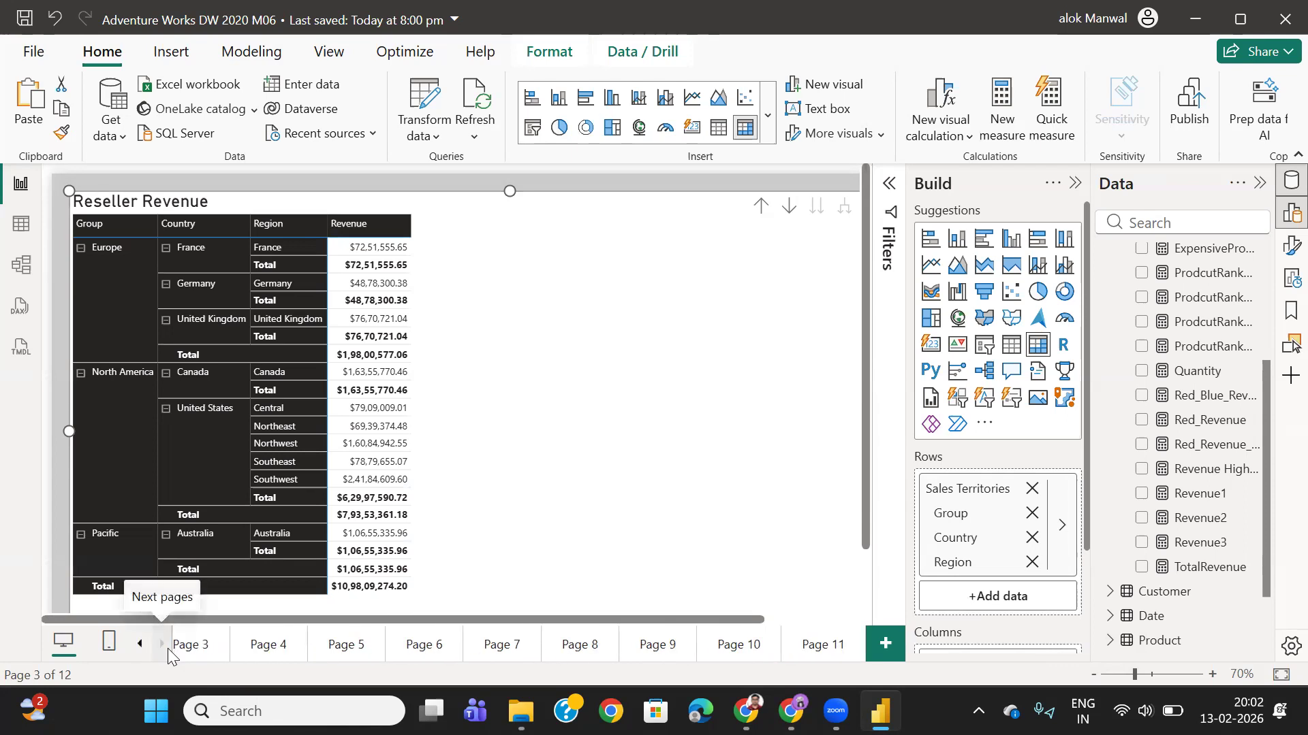
click(820, 647)
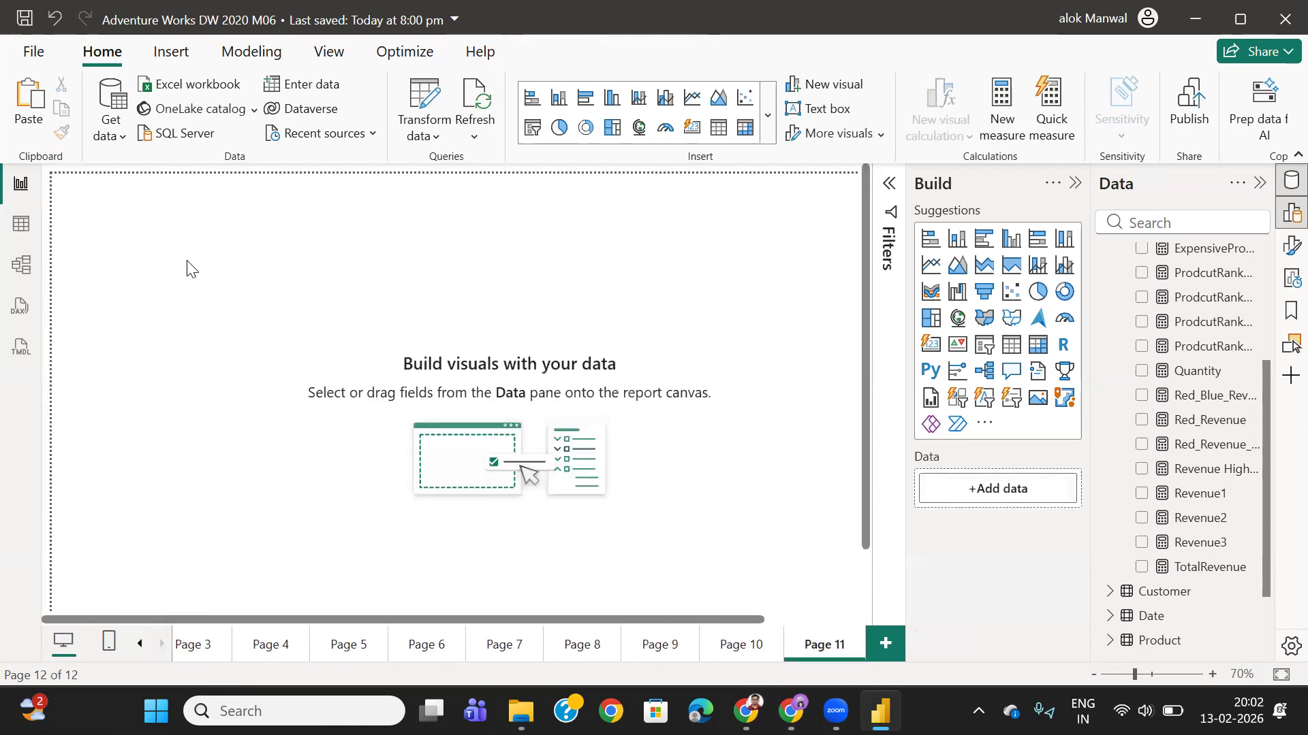
key(ctrl+v)
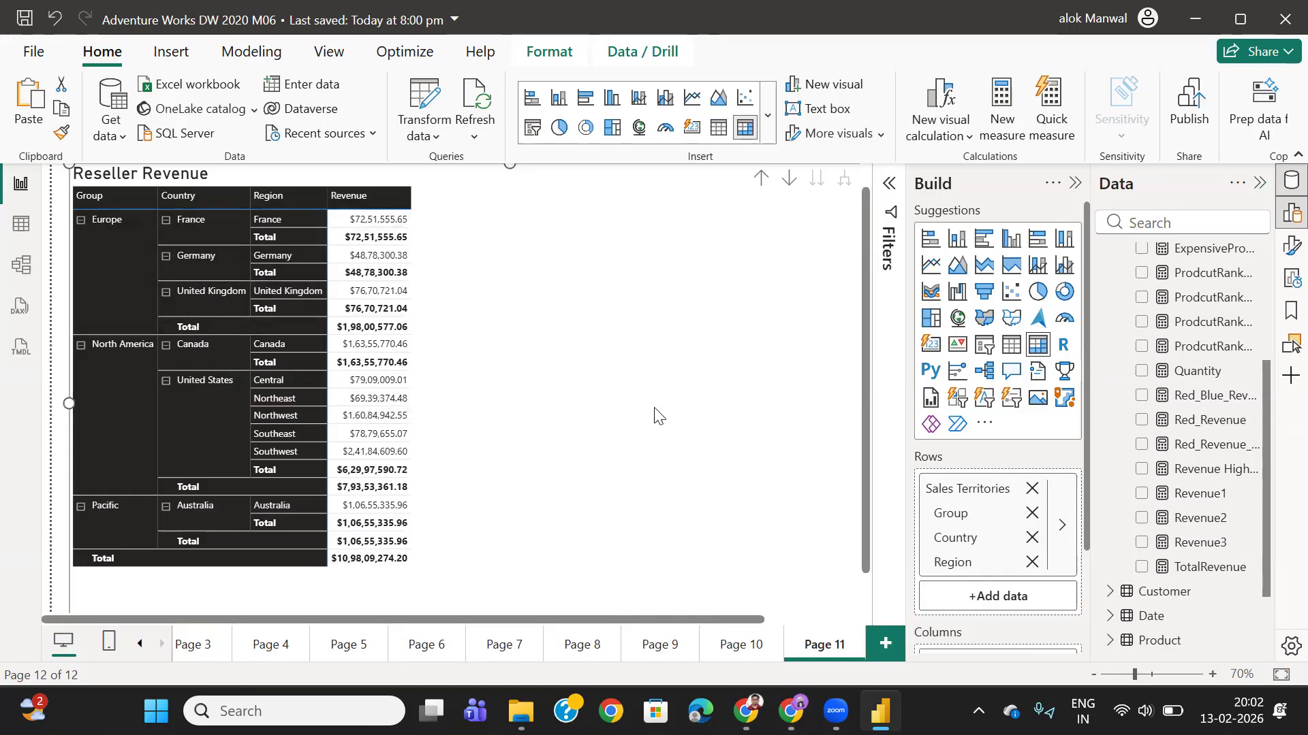
drag(718, 615, 621, 652)
scroll(575, 417, down, 1)
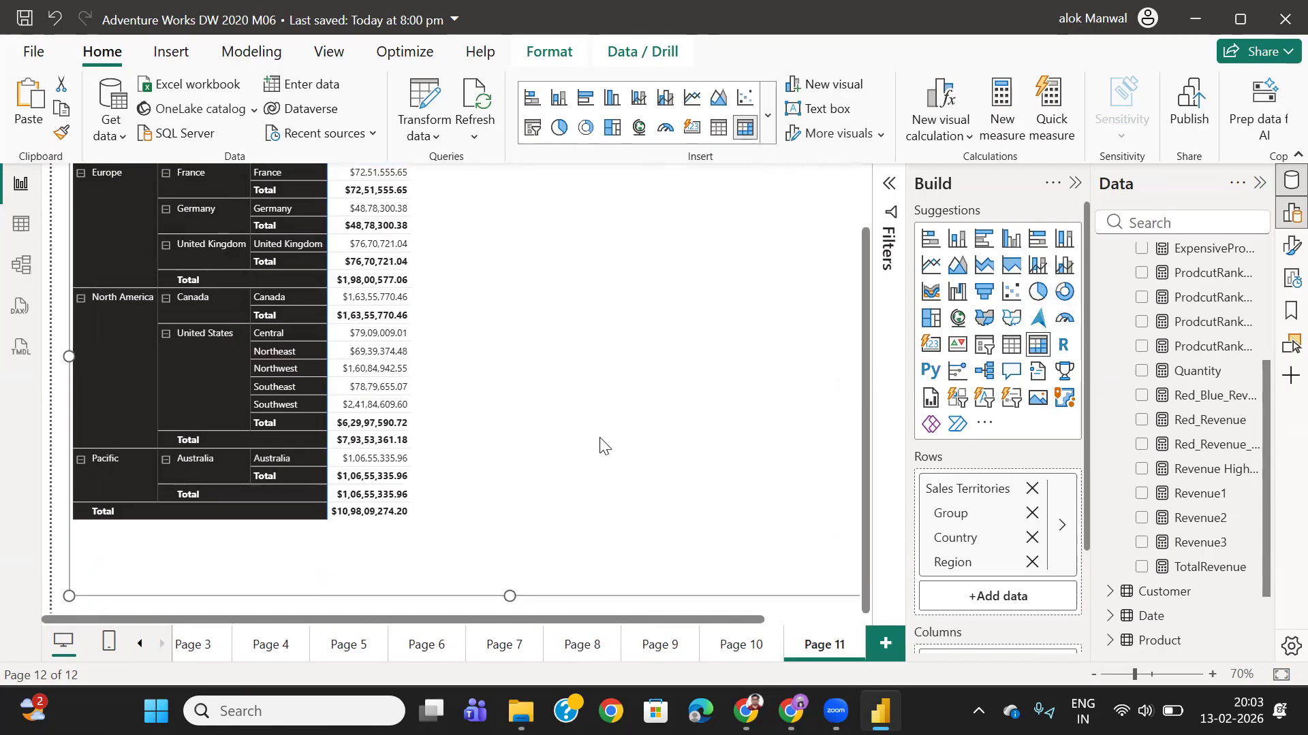
scroll(1041, 433, down, 2)
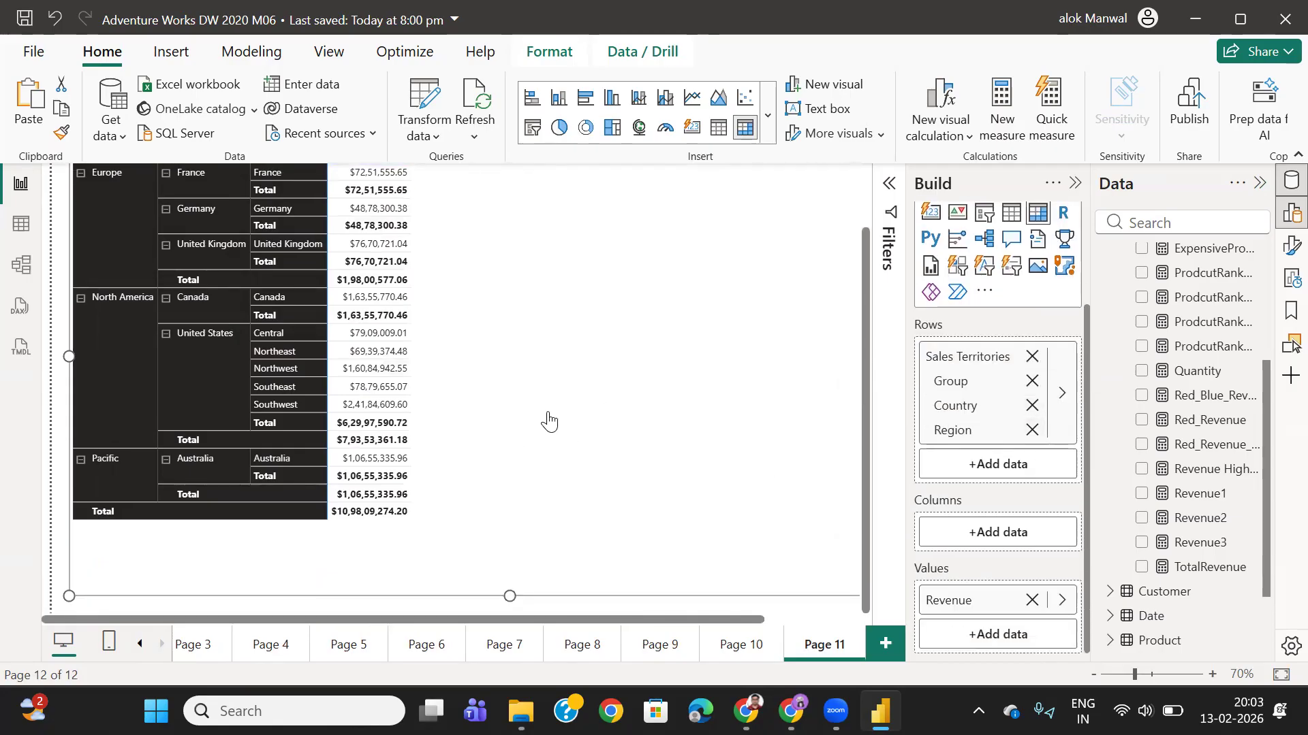
scroll(643, 446, up, 1)
scroll(644, 446, up, 1)
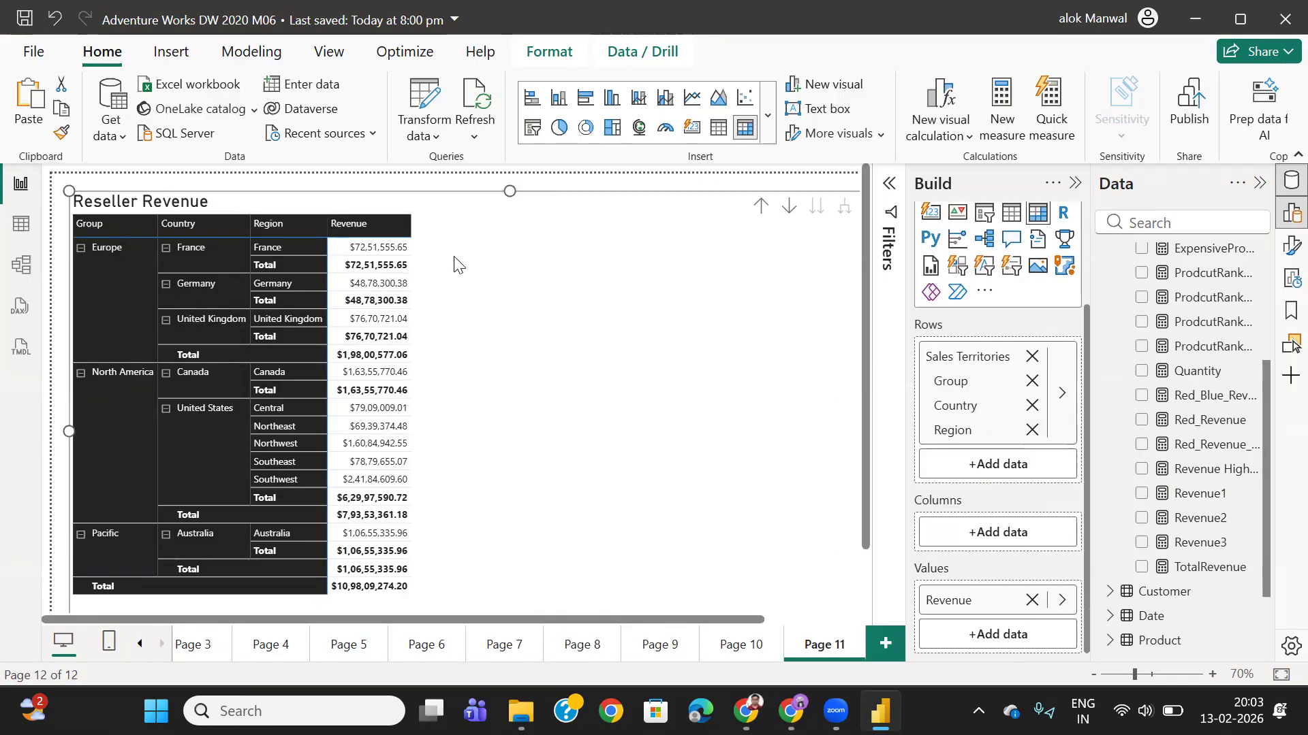
scroll(598, 380, down, 3)
scroll(599, 381, up, 3)
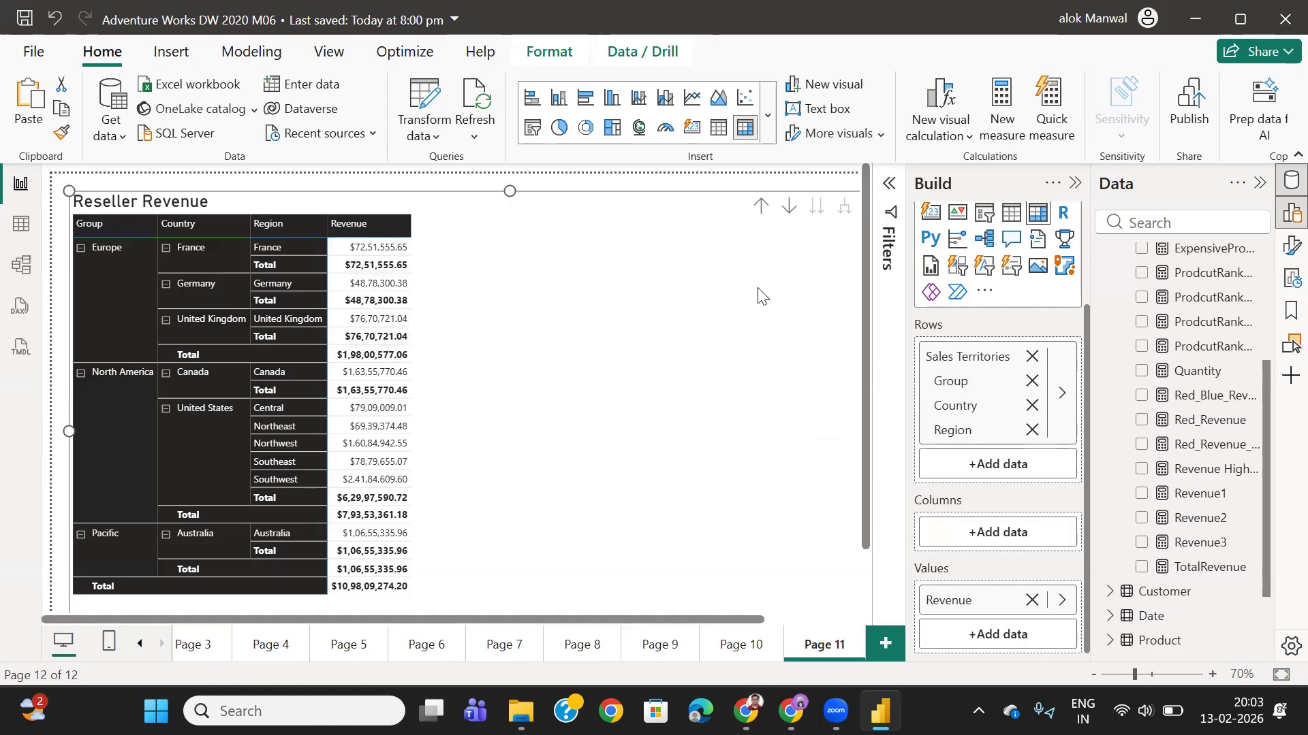
- Look through the matrix's size, background, and layout formatting settings down to its style presets
click(1284, 248)
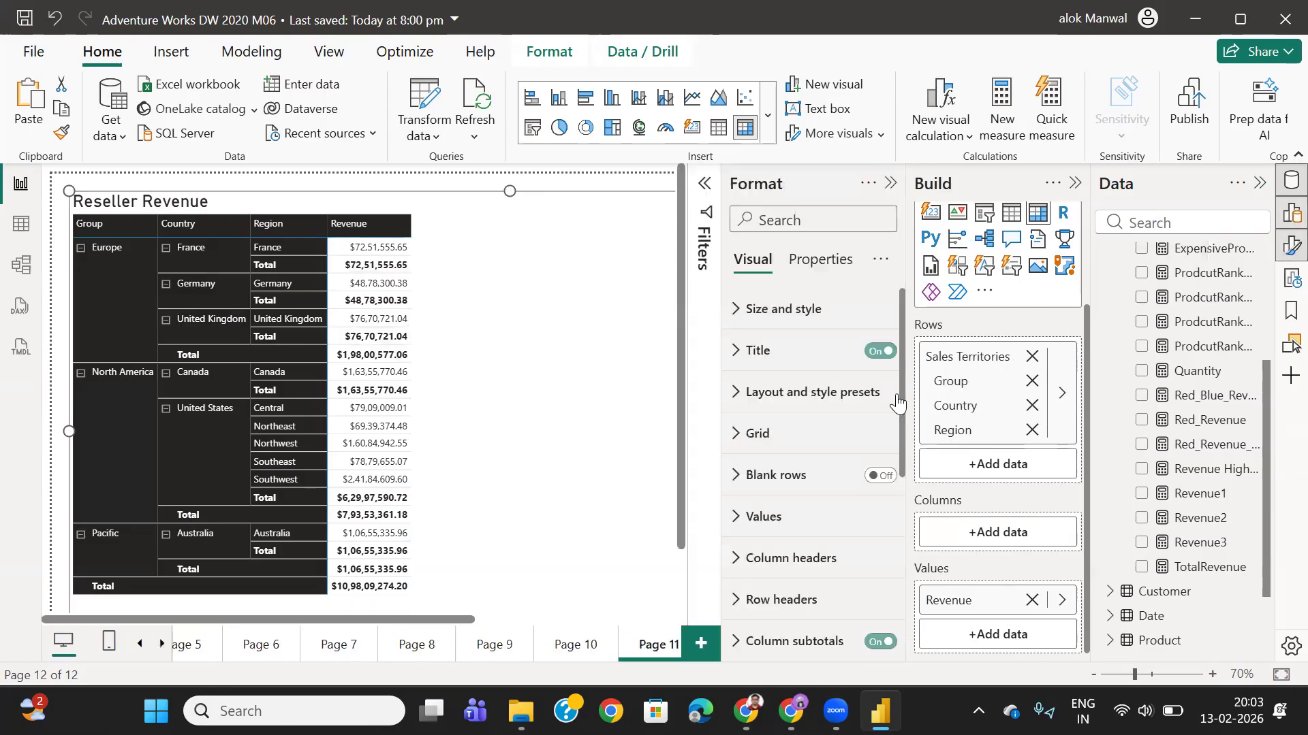
click(746, 315)
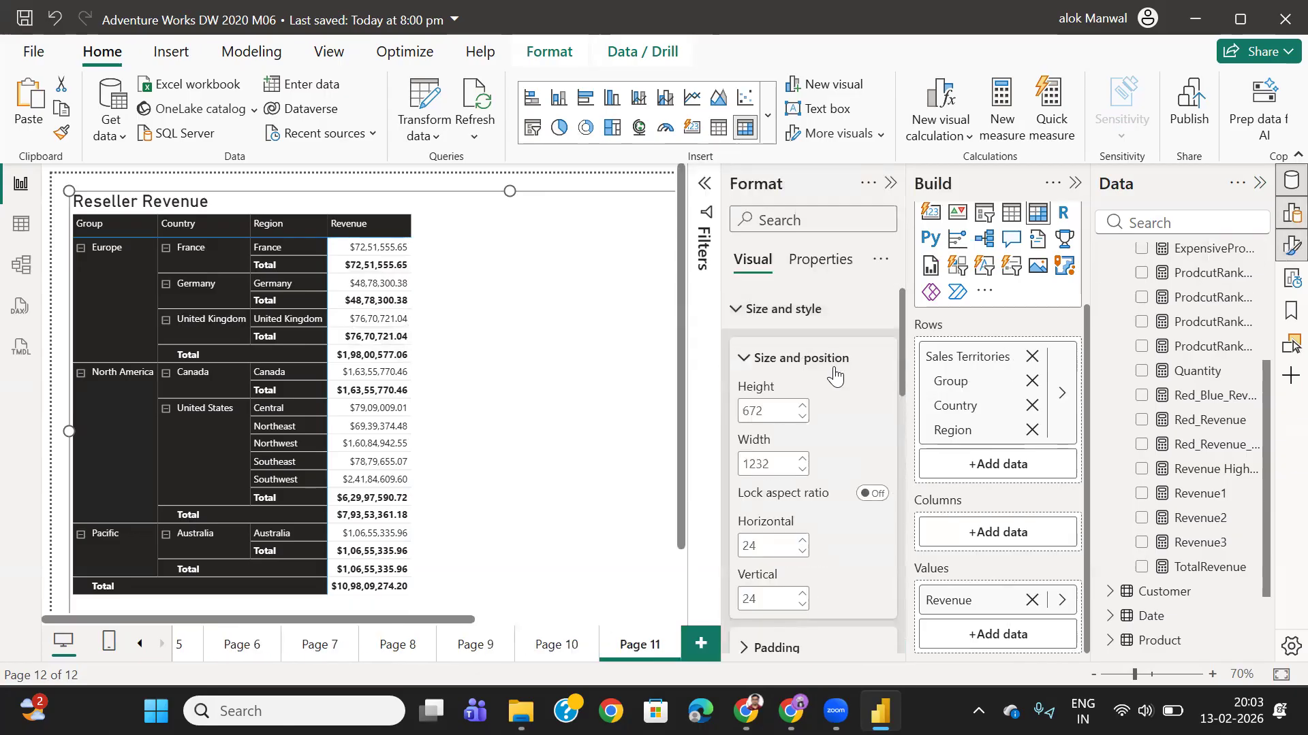
scroll(809, 394, down, 3)
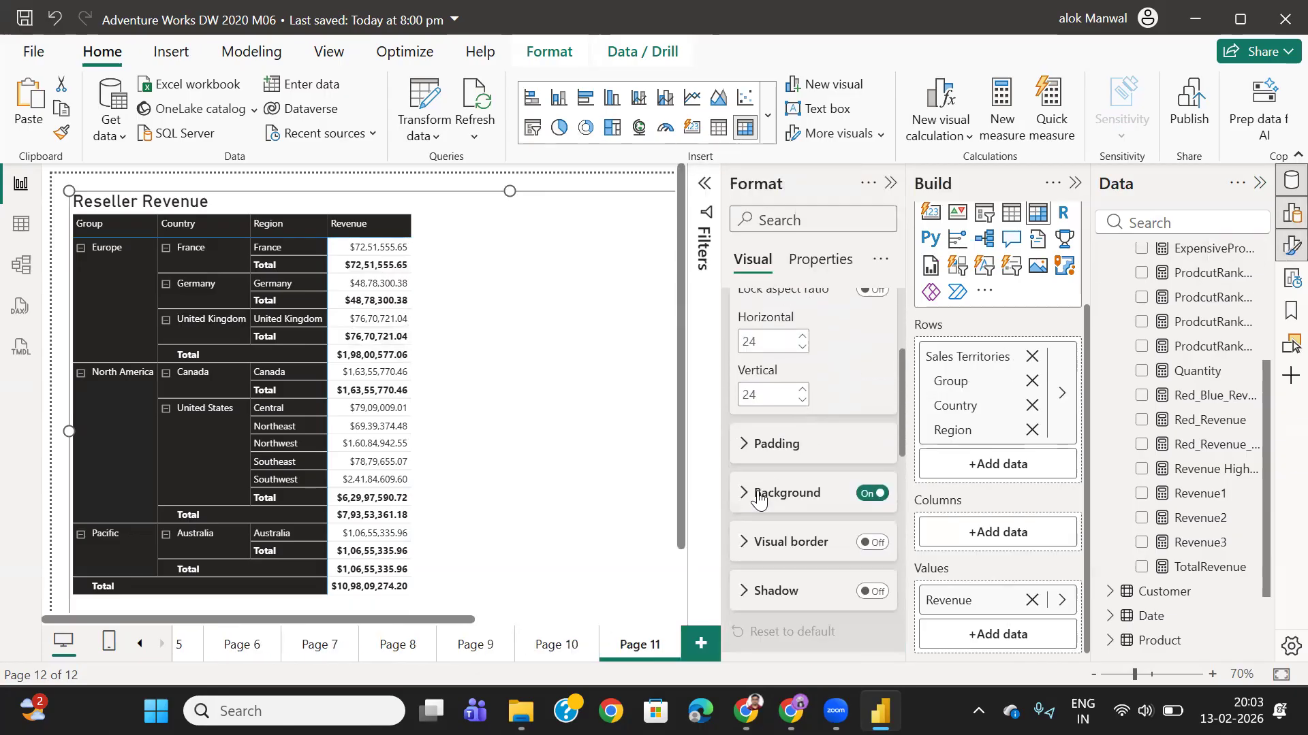
click(766, 493)
scroll(779, 477, down, 3)
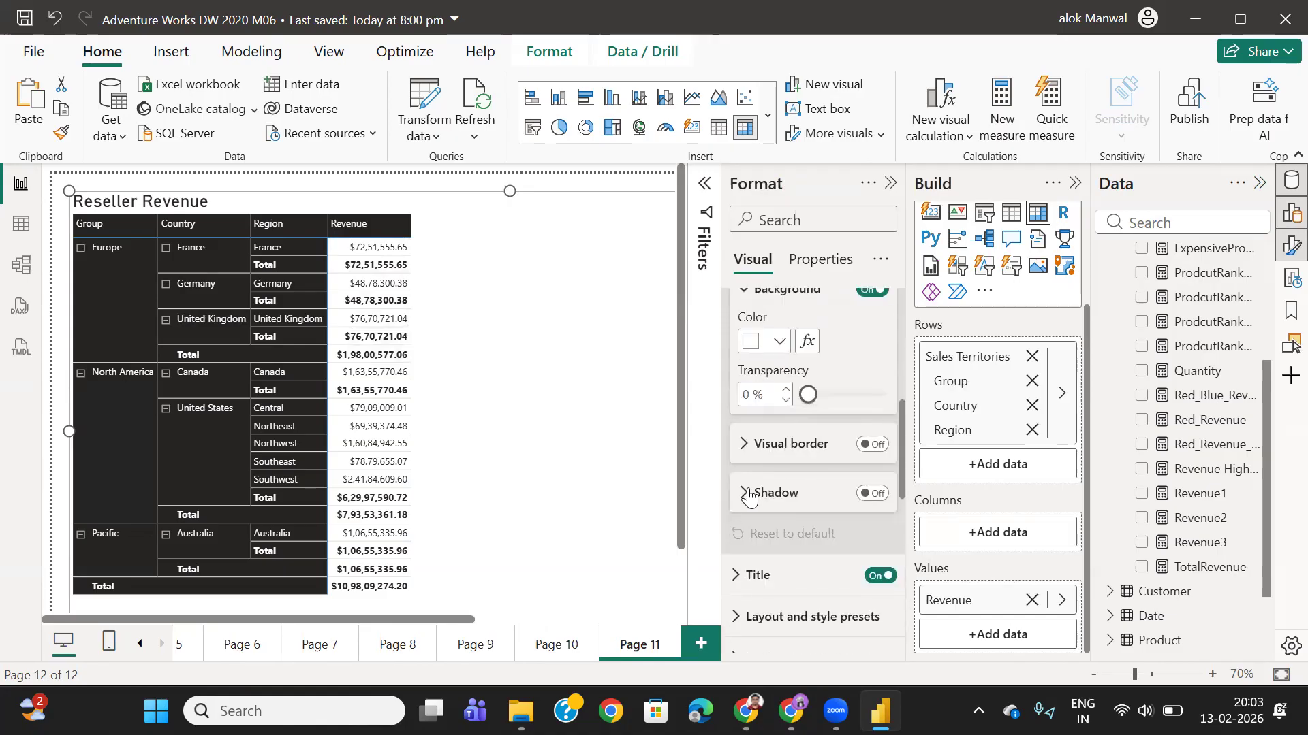
scroll(753, 572, down, 2)
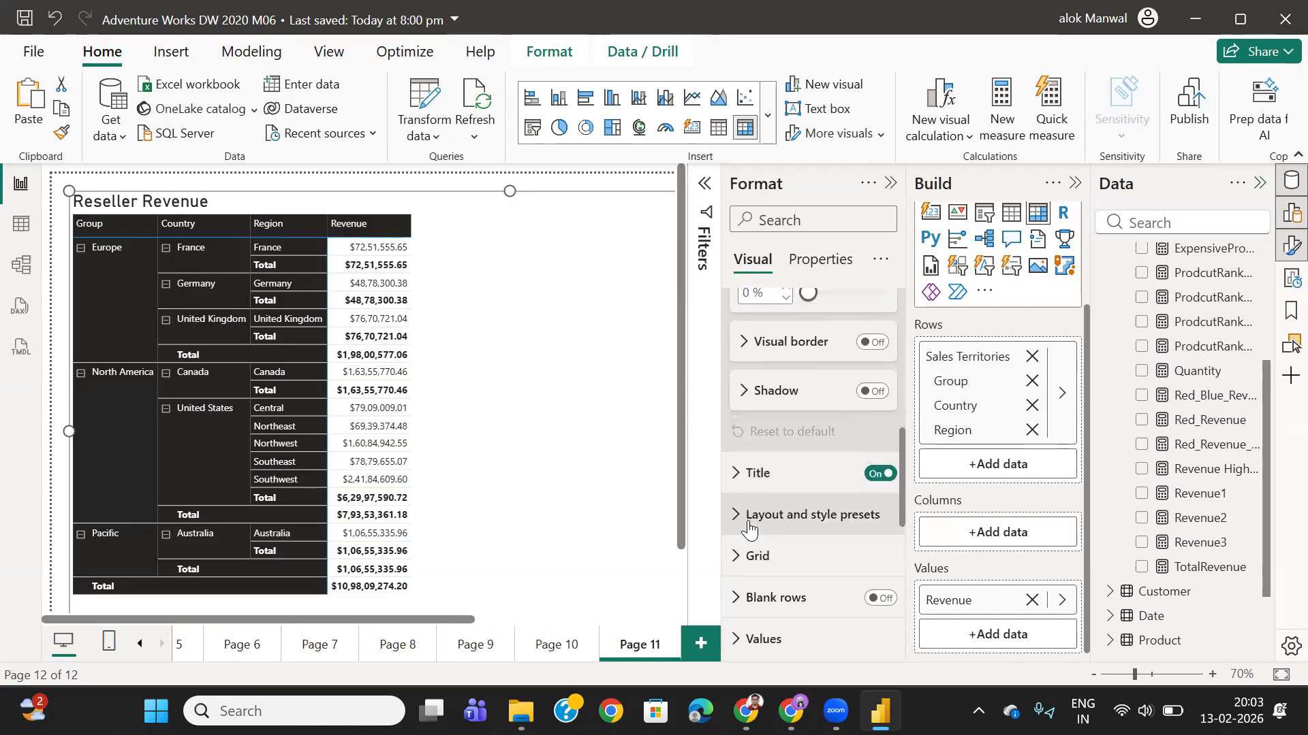
click(754, 516)
scroll(810, 492, down, 3)
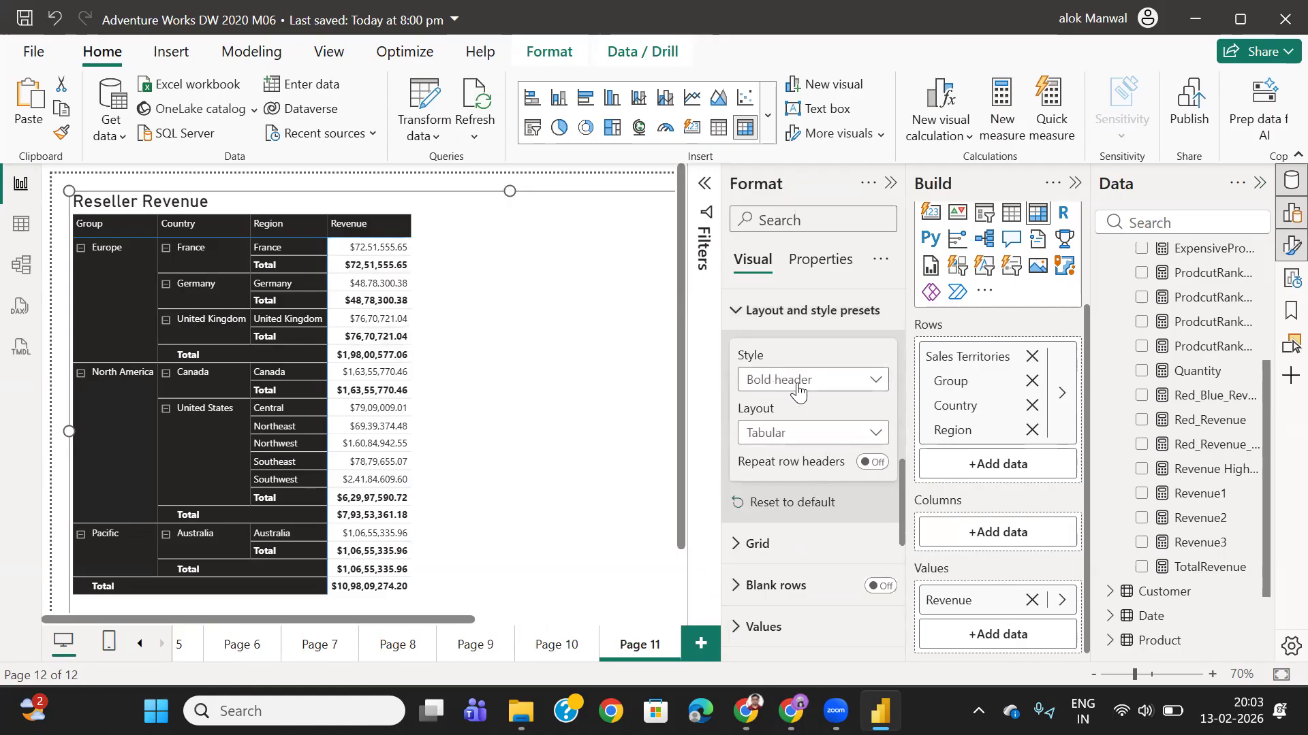
- Try the Minimal style preset on the matrix, and switch back to Bold header
click(799, 390)
click(780, 453)
click(804, 391)
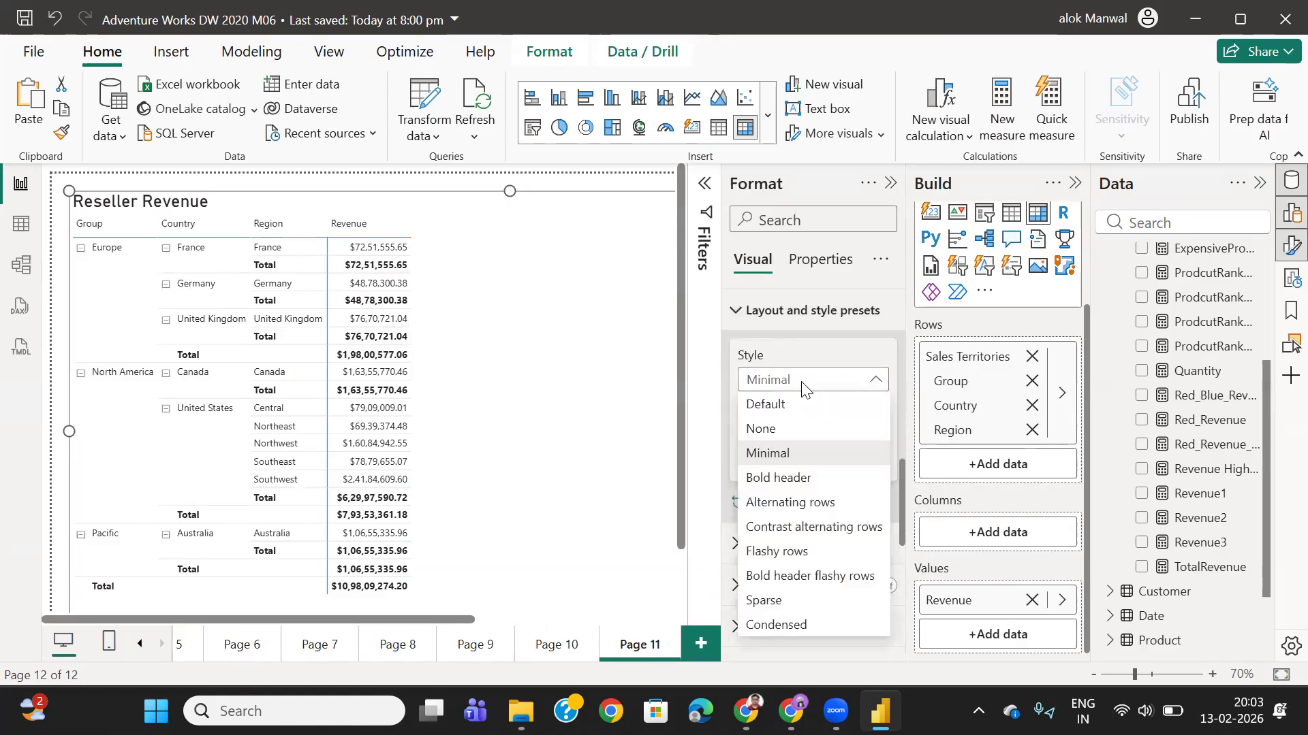
click(780, 480)
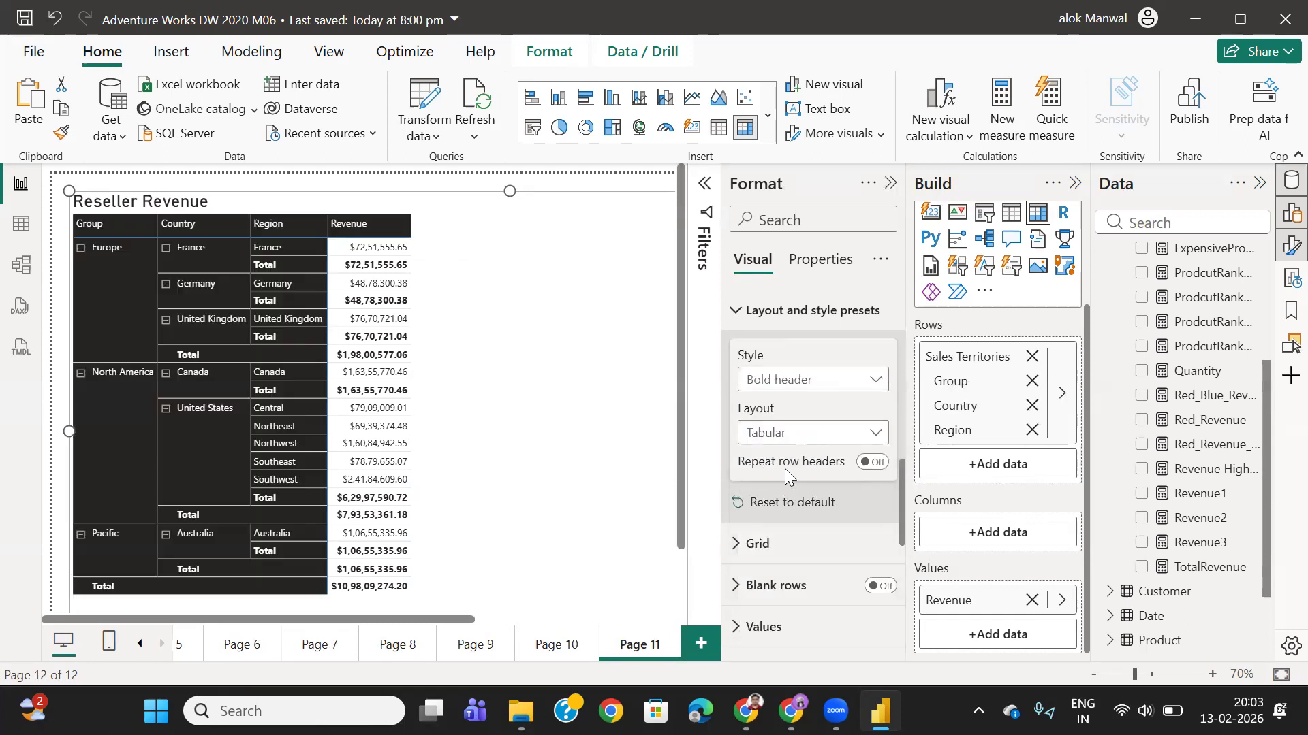
- Try the Alternating rows and Flashy rows style presets on the matrix, and return to Bold header
click(807, 390)
click(786, 507)
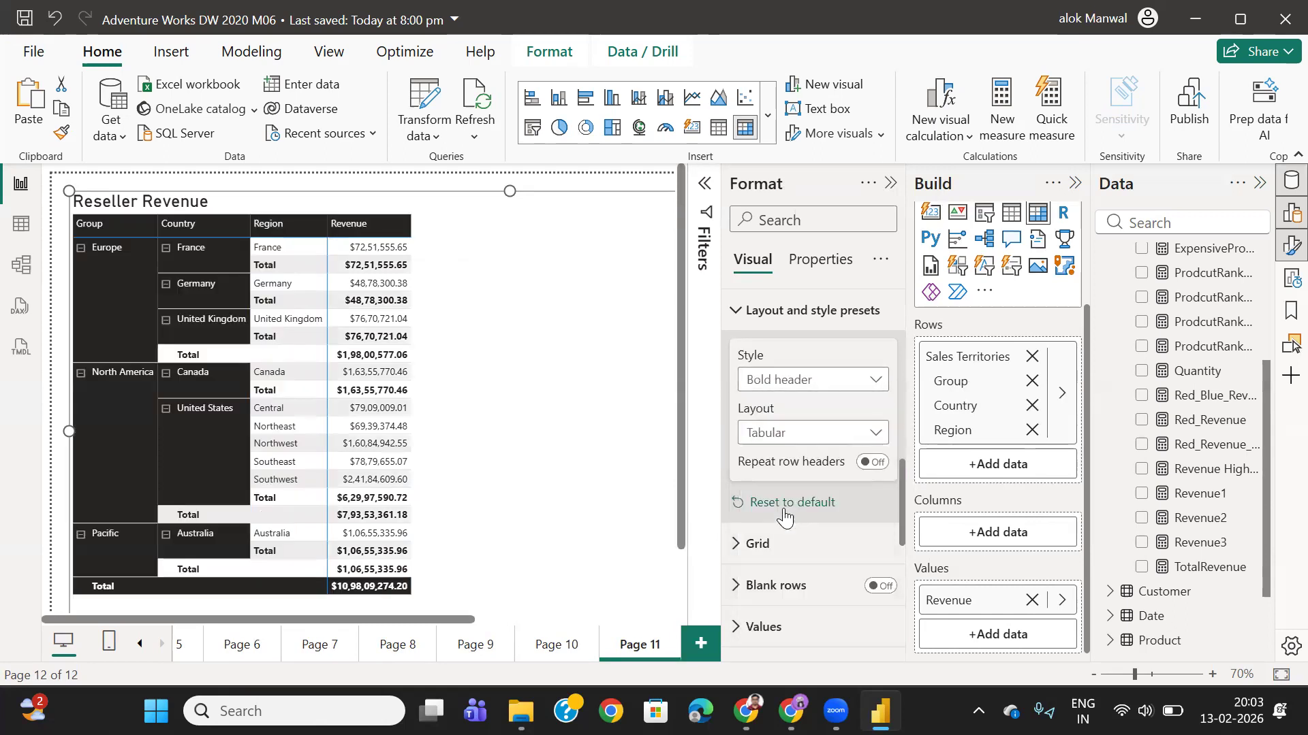
click(807, 385)
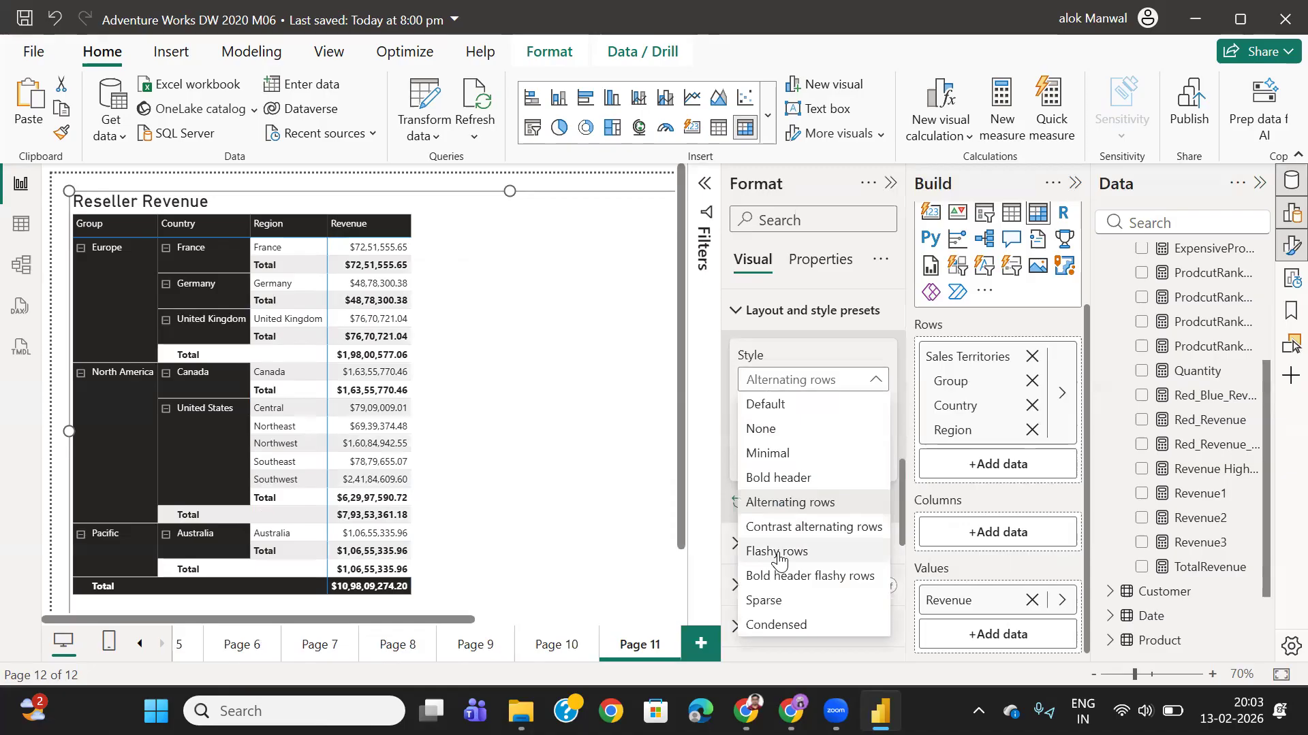
click(773, 548)
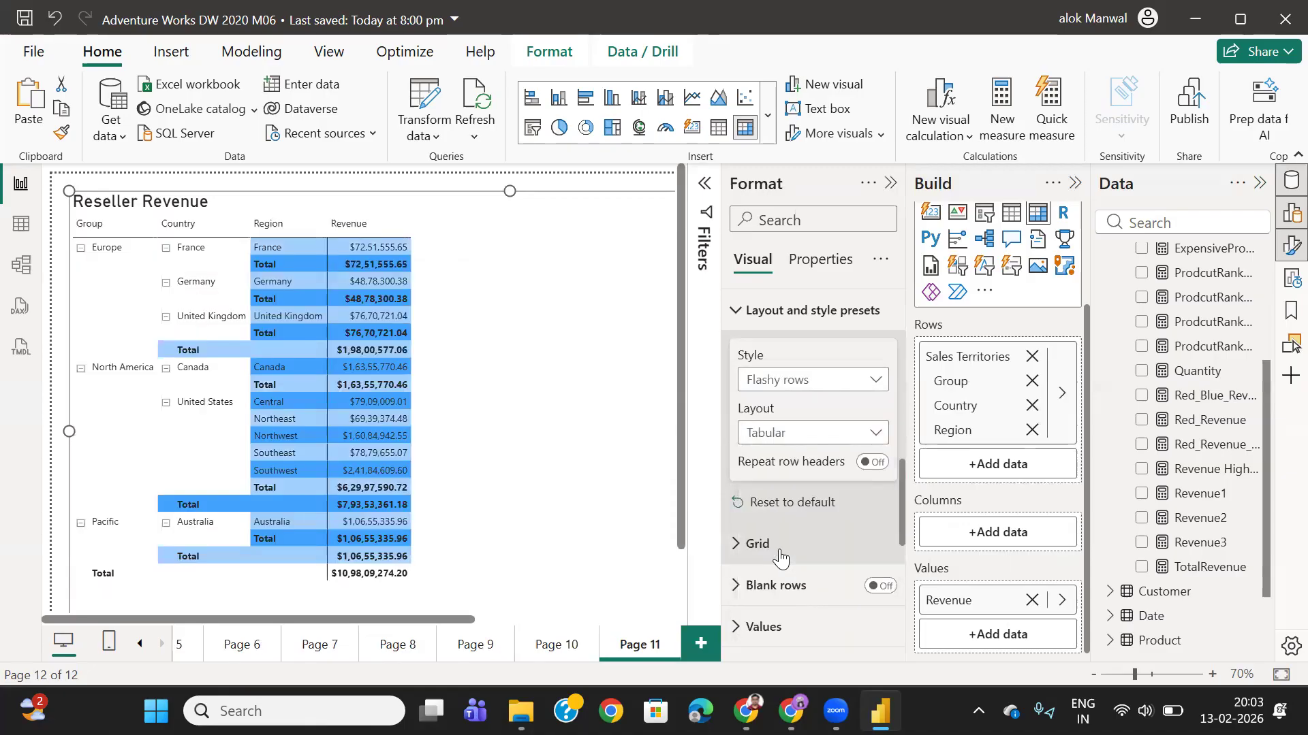
click(801, 385)
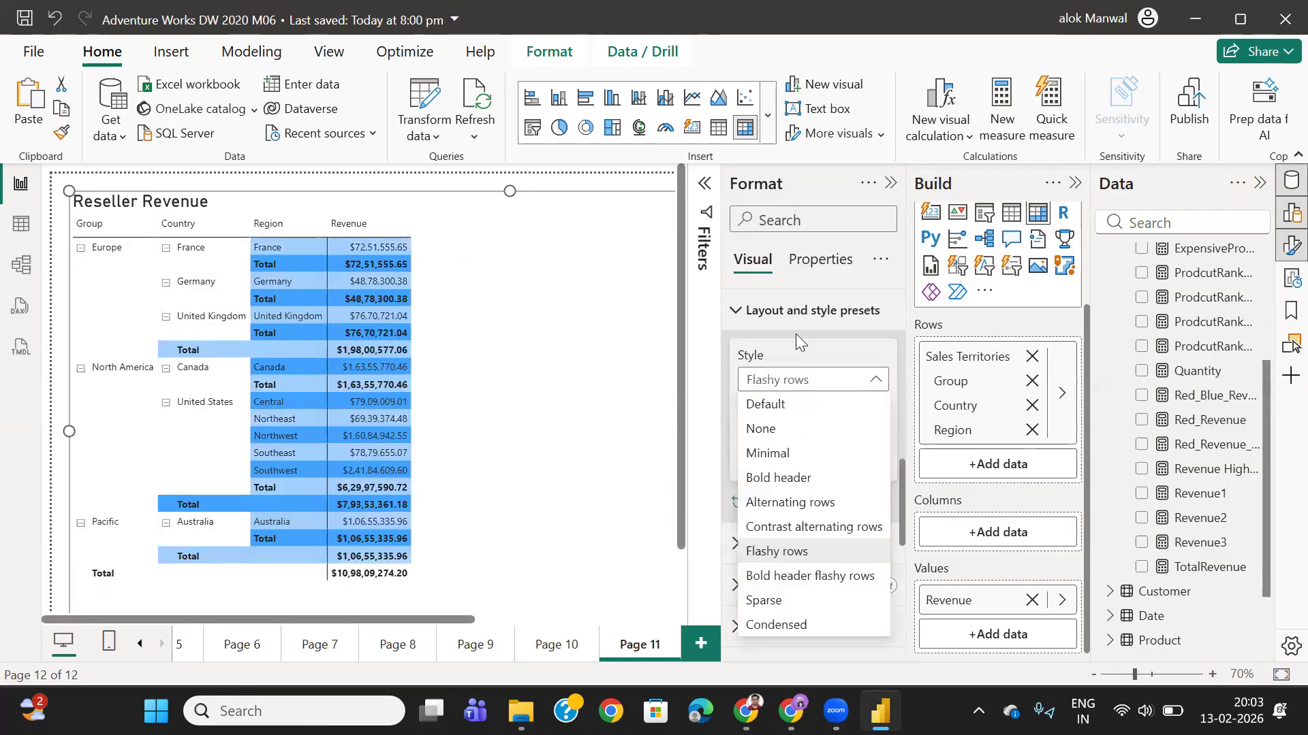
click(801, 478)
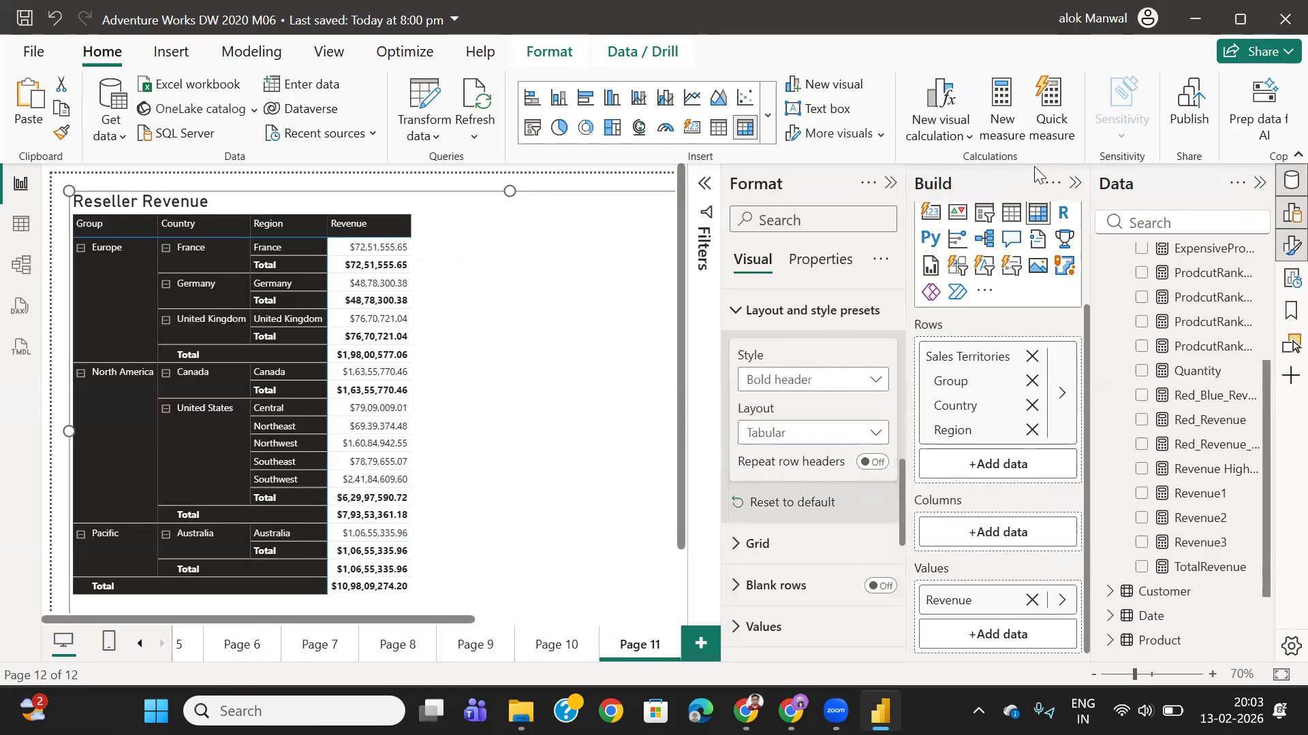
- Close the Format and Build panes to free canvas space, leaving the Data pane open
click(890, 182)
click(1075, 183)
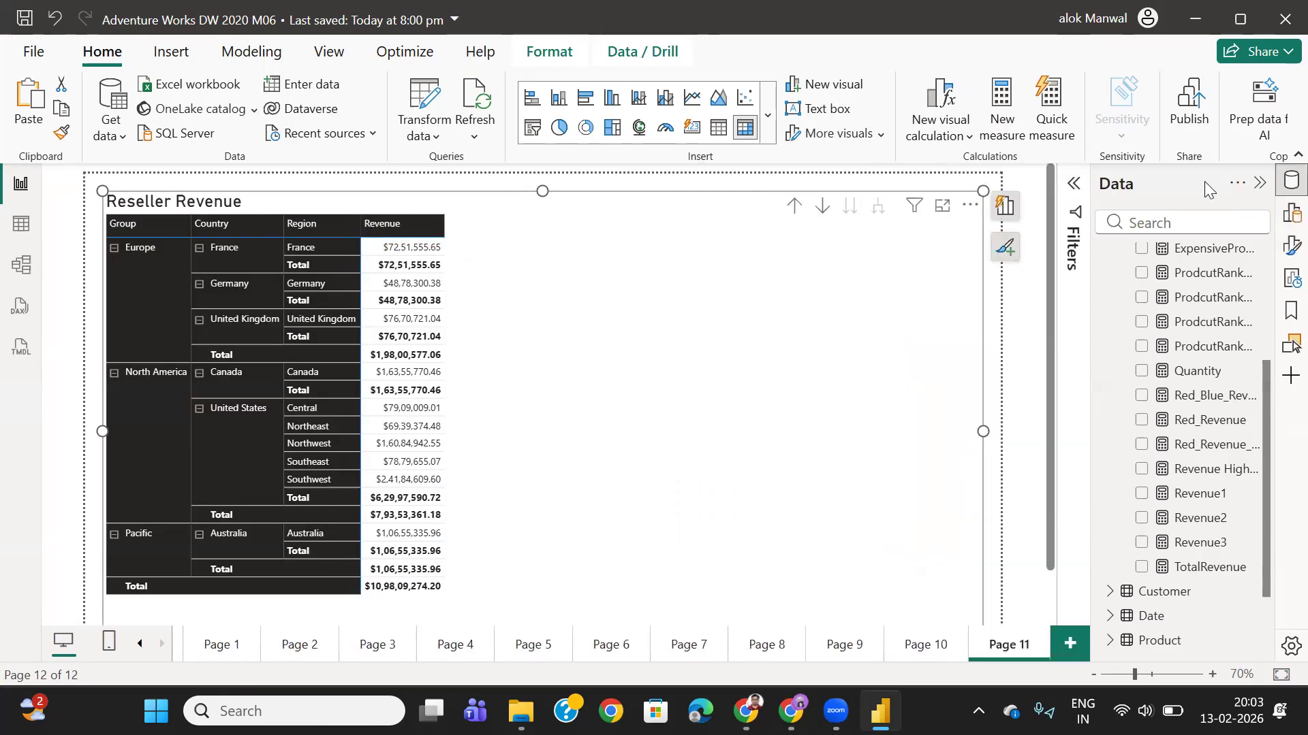
click(1260, 182)
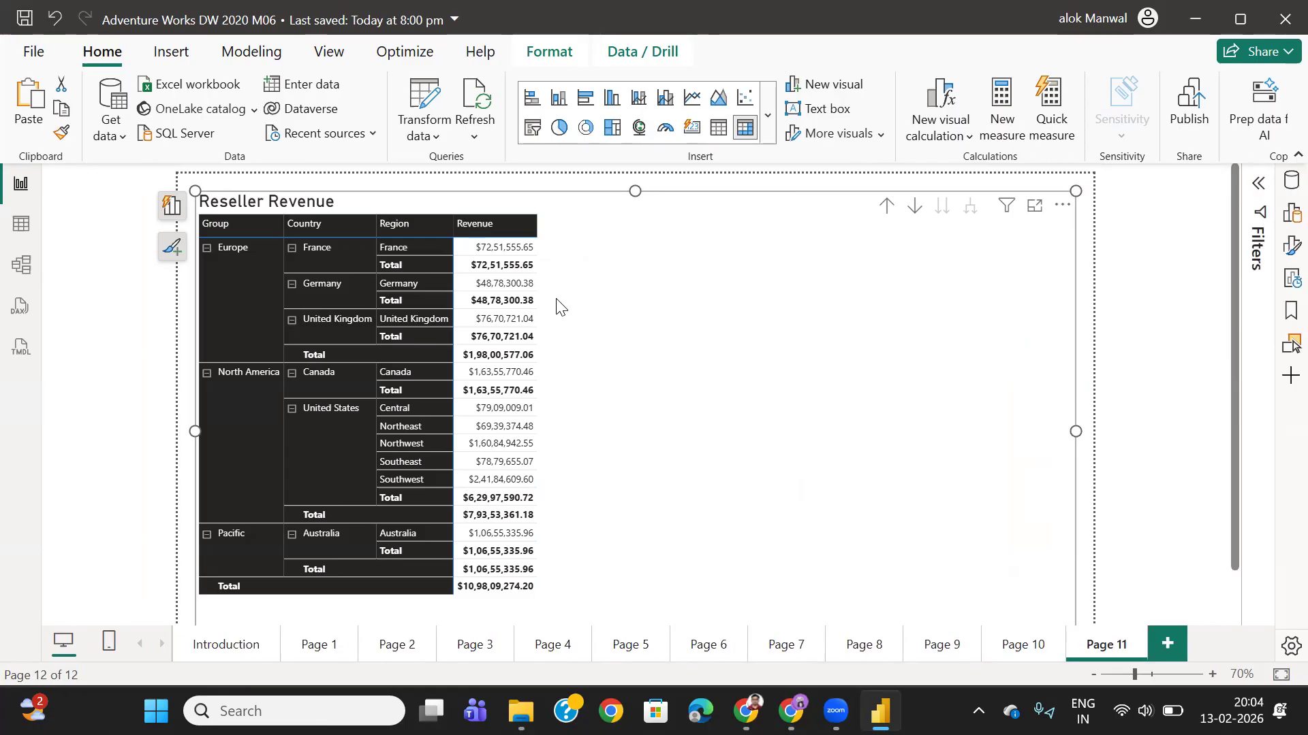
click(1291, 180)
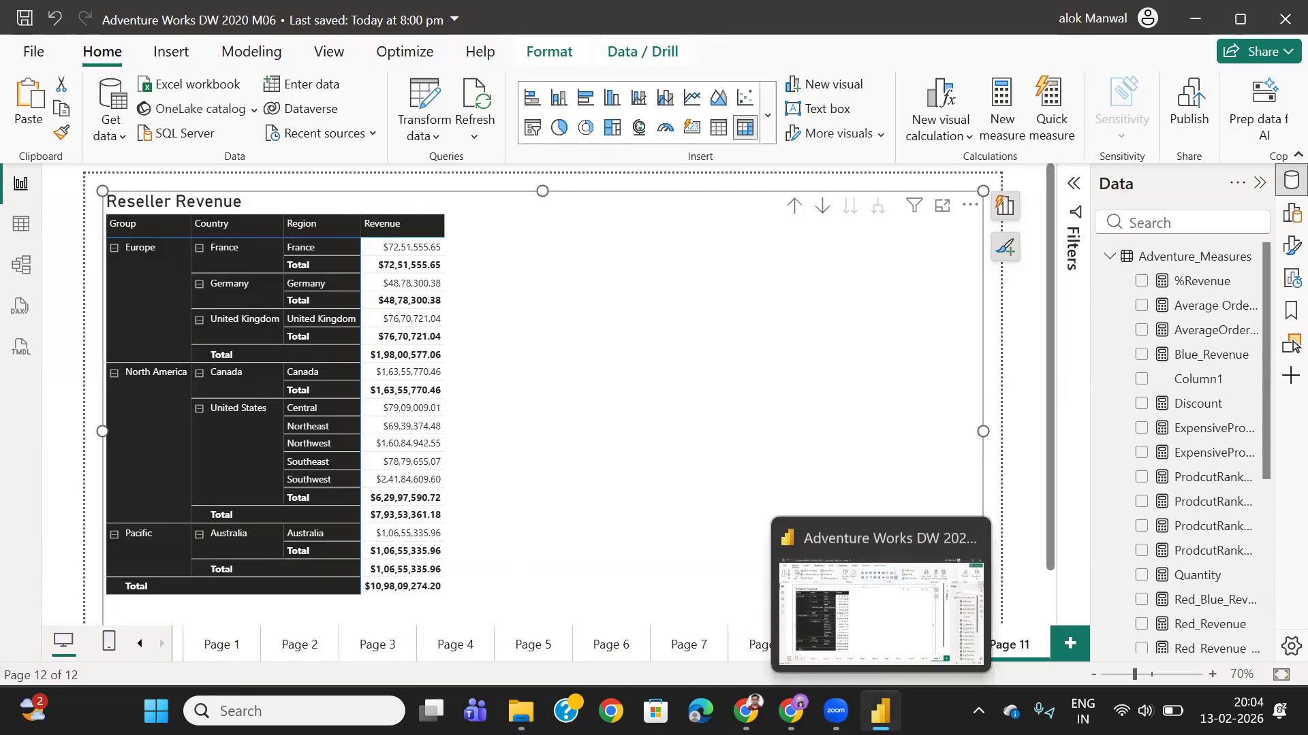
- Review the Remove filters matrix in the filter context document, return to Power BI, and slightly narrow the Reseller Revenue matrix
click(790, 711)
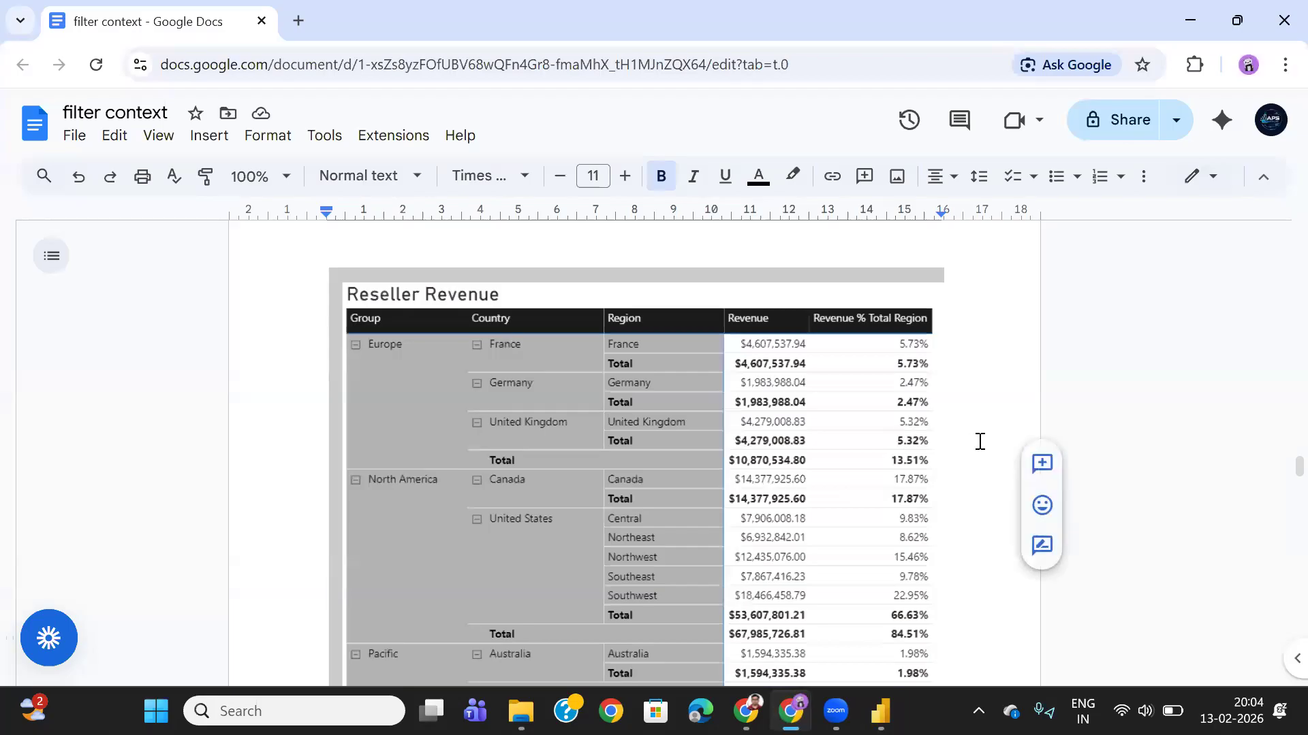
scroll(981, 444, up, 10)
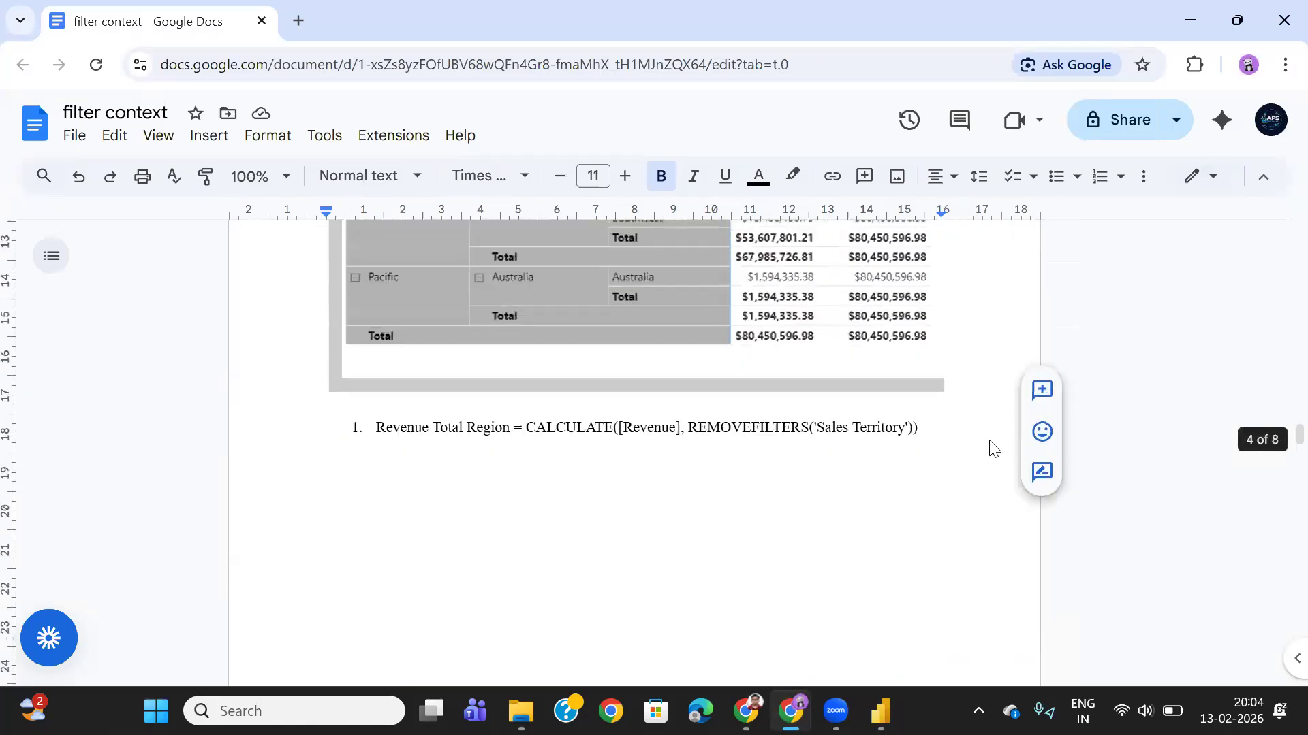
scroll(996, 448, up, 5)
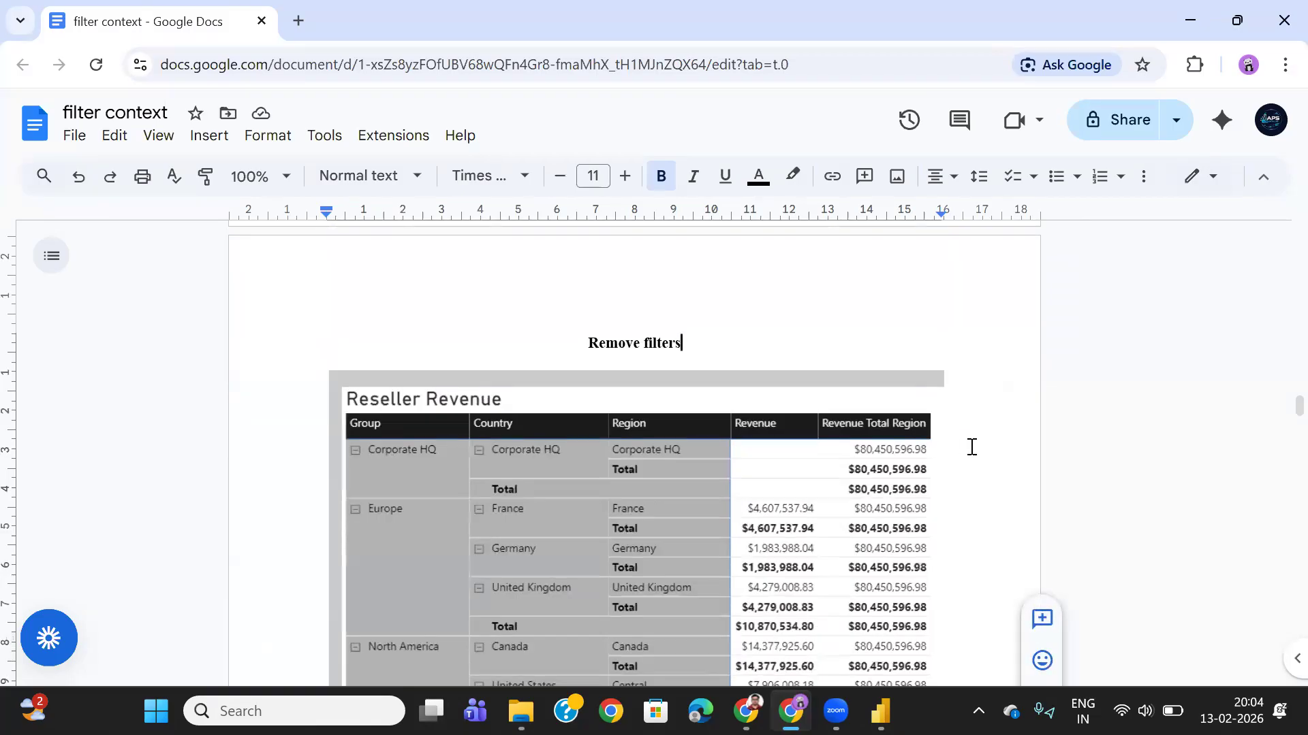
scroll(972, 447, down, 3)
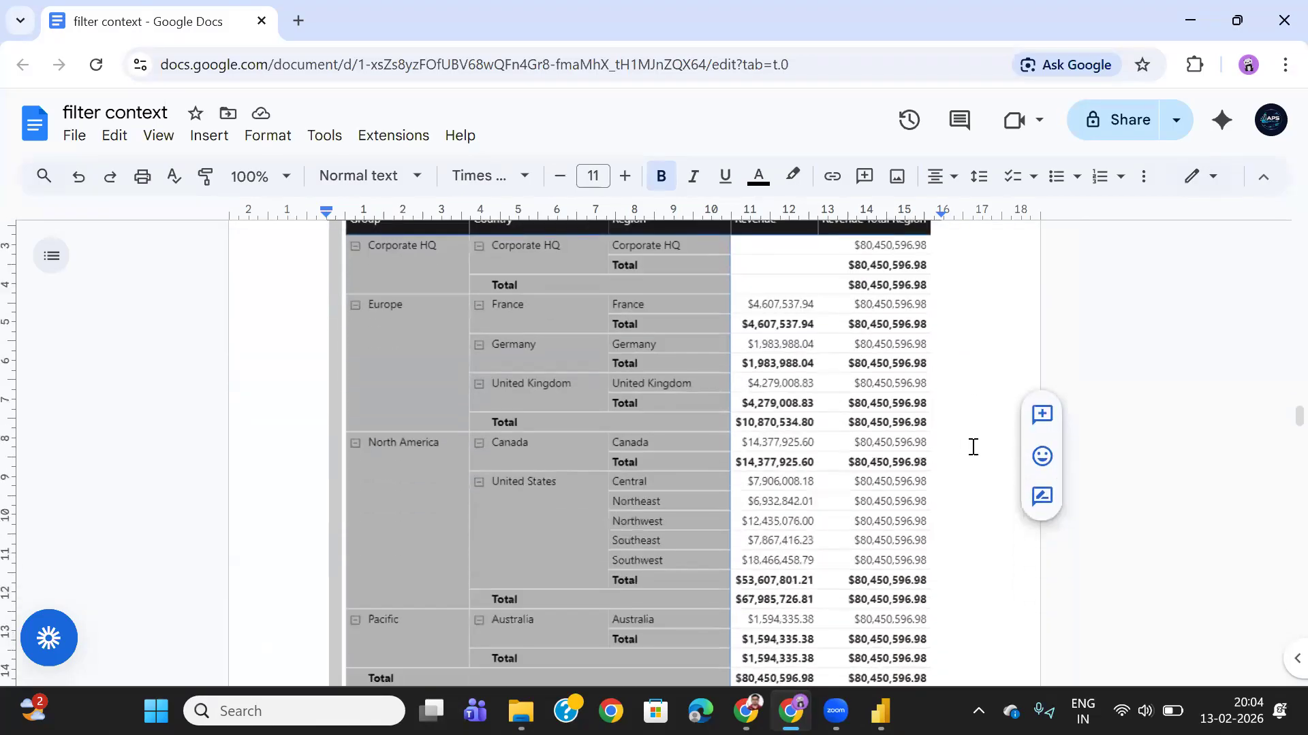
scroll(973, 446, down, 2)
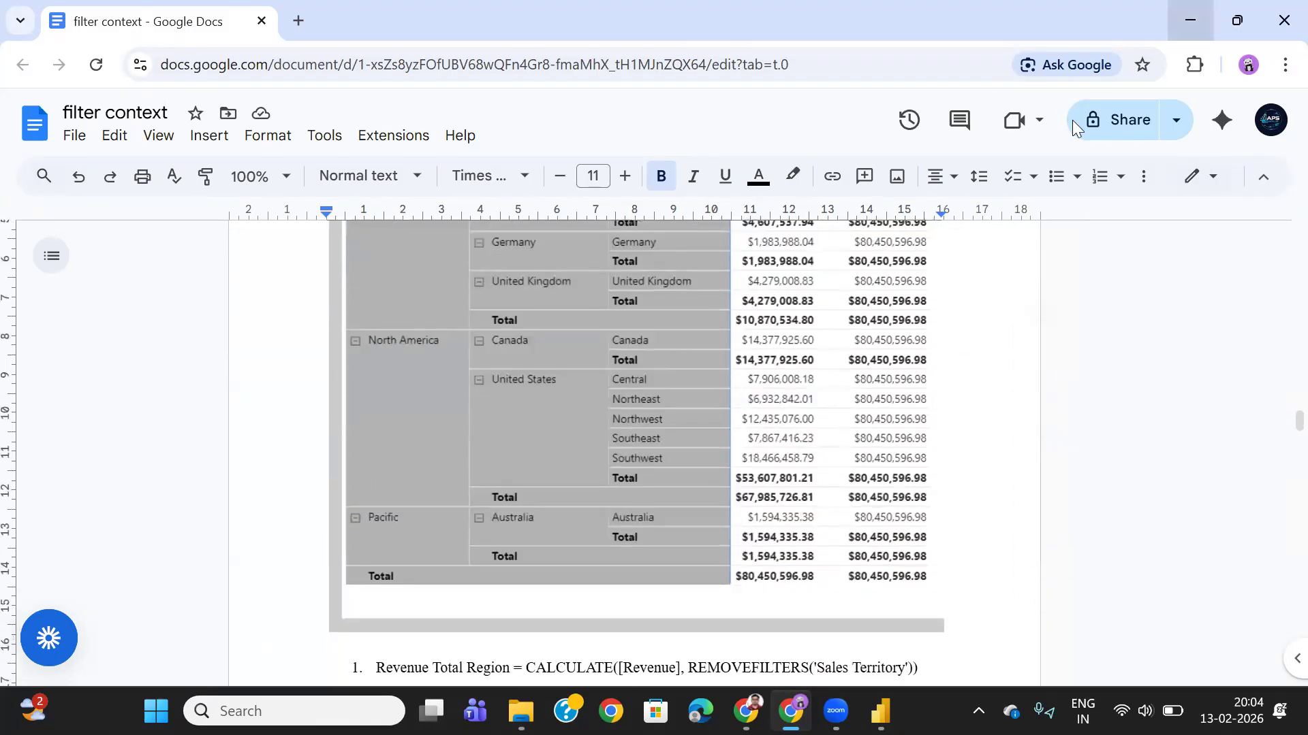
key(alt+Tab)
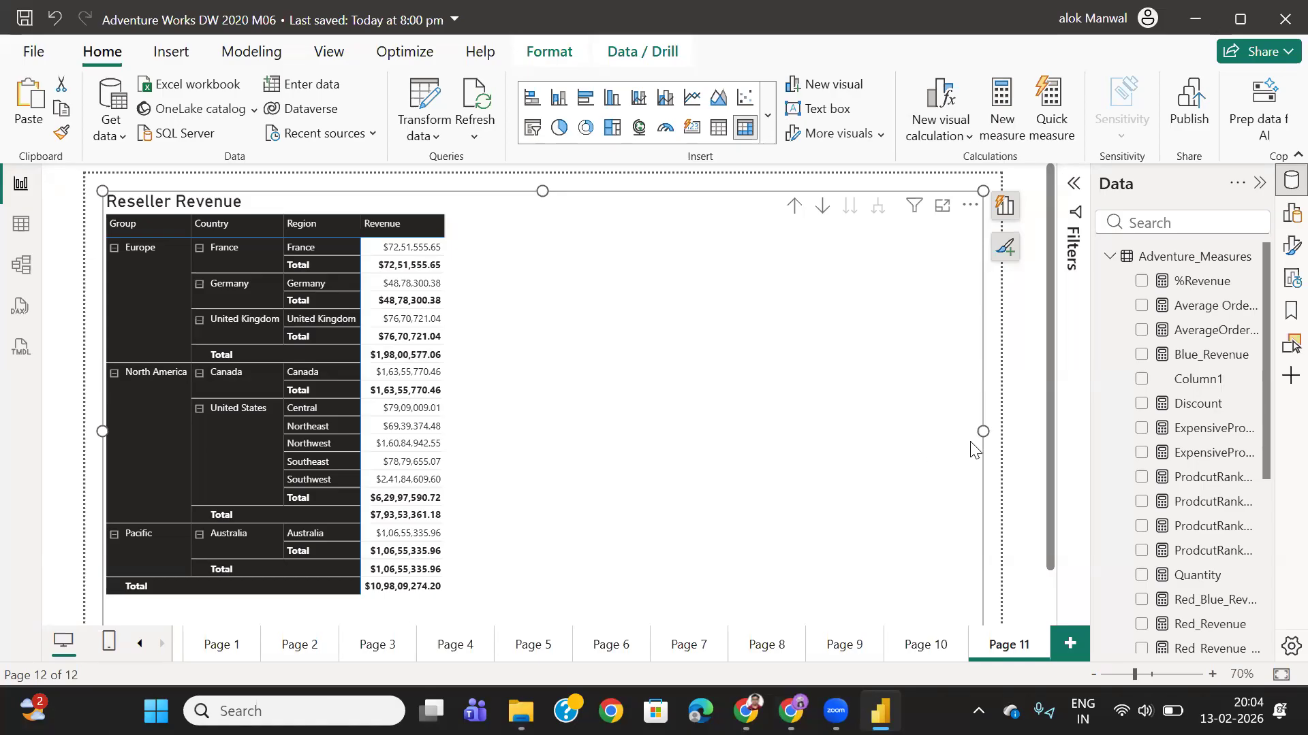
drag(980, 431, 965, 432)
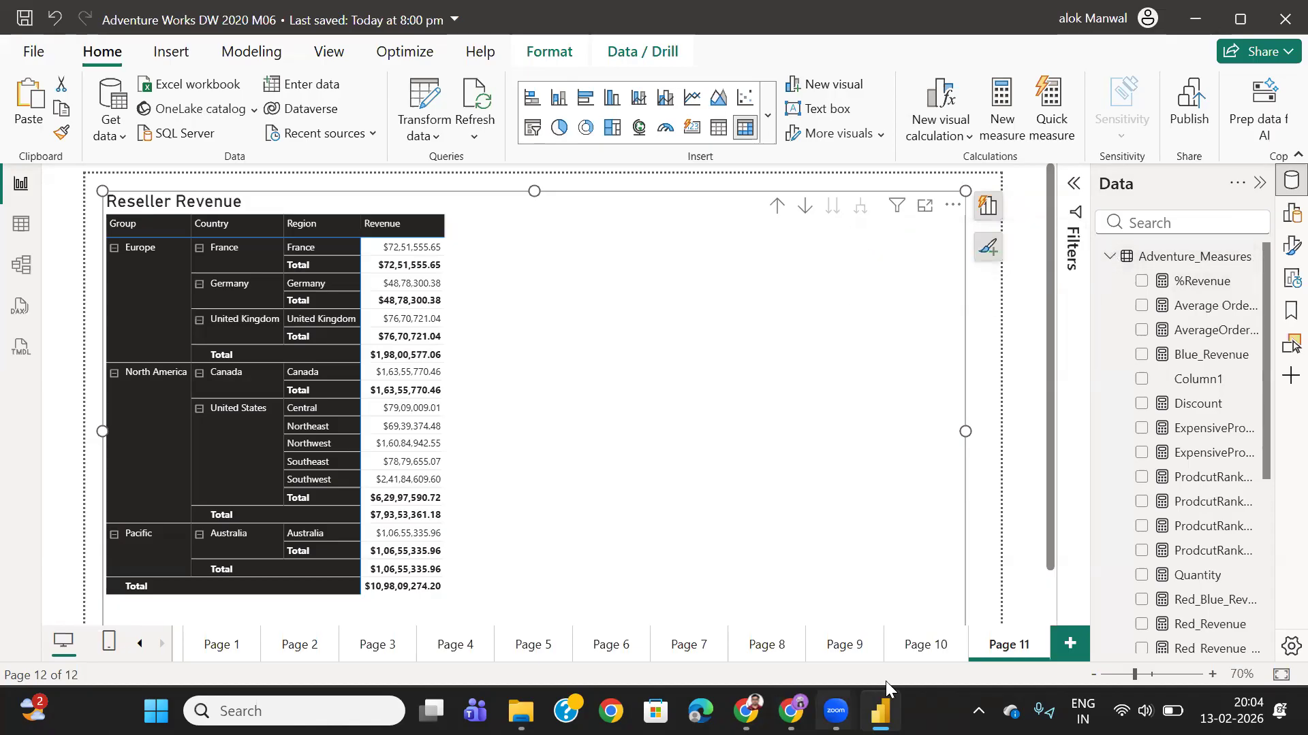
- Copy the measure name "Revenue Total Region" from the formula in the filter context document and return to Power BI
click(790, 711)
scroll(442, 443, down, 3)
scroll(458, 480, up, 9)
scroll(458, 480, down, 6)
scroll(458, 481, down, 1)
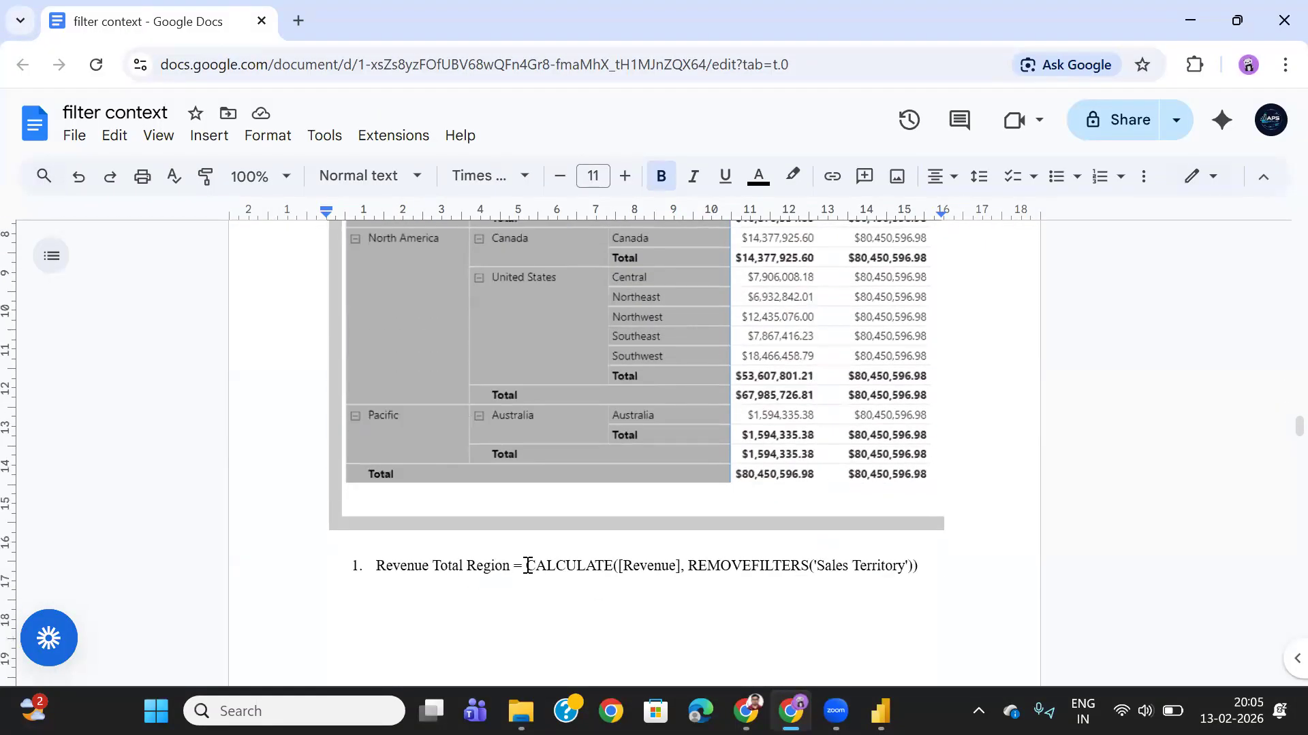
drag(511, 567, 380, 563)
key(ctrl+c)
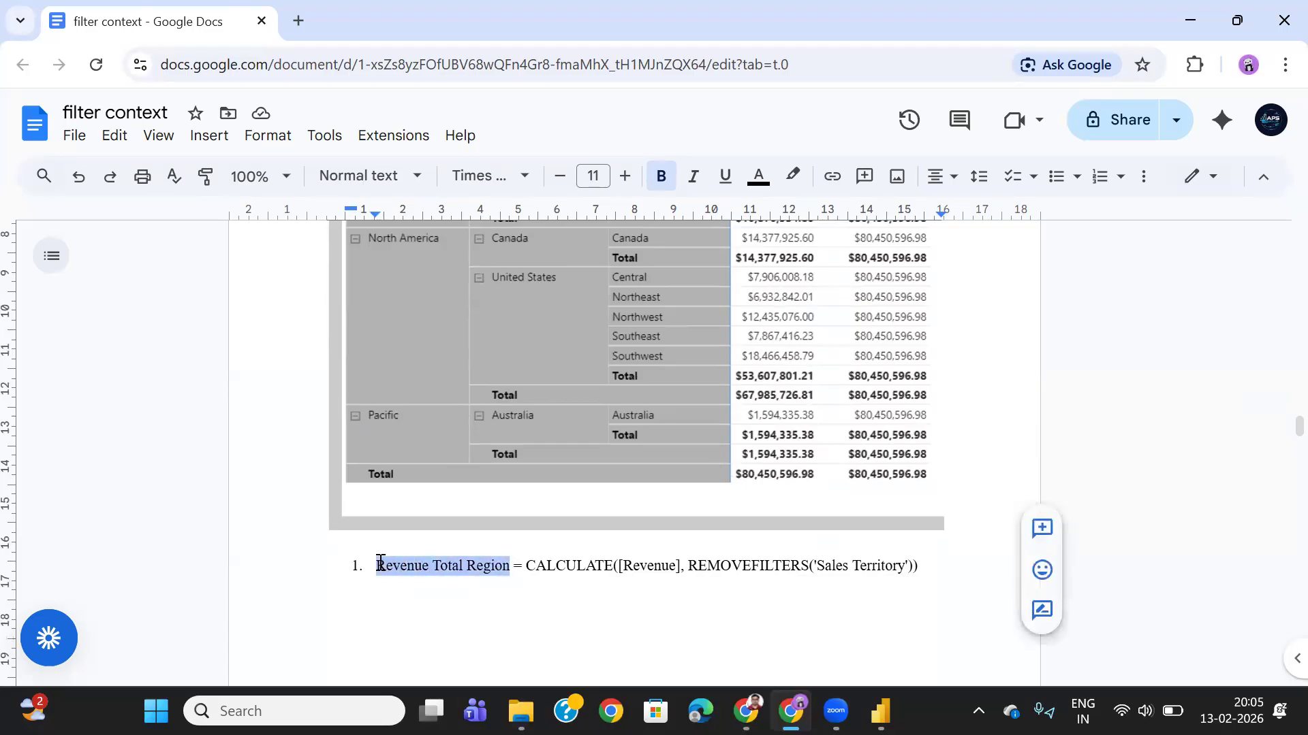
key(alt+Tab)
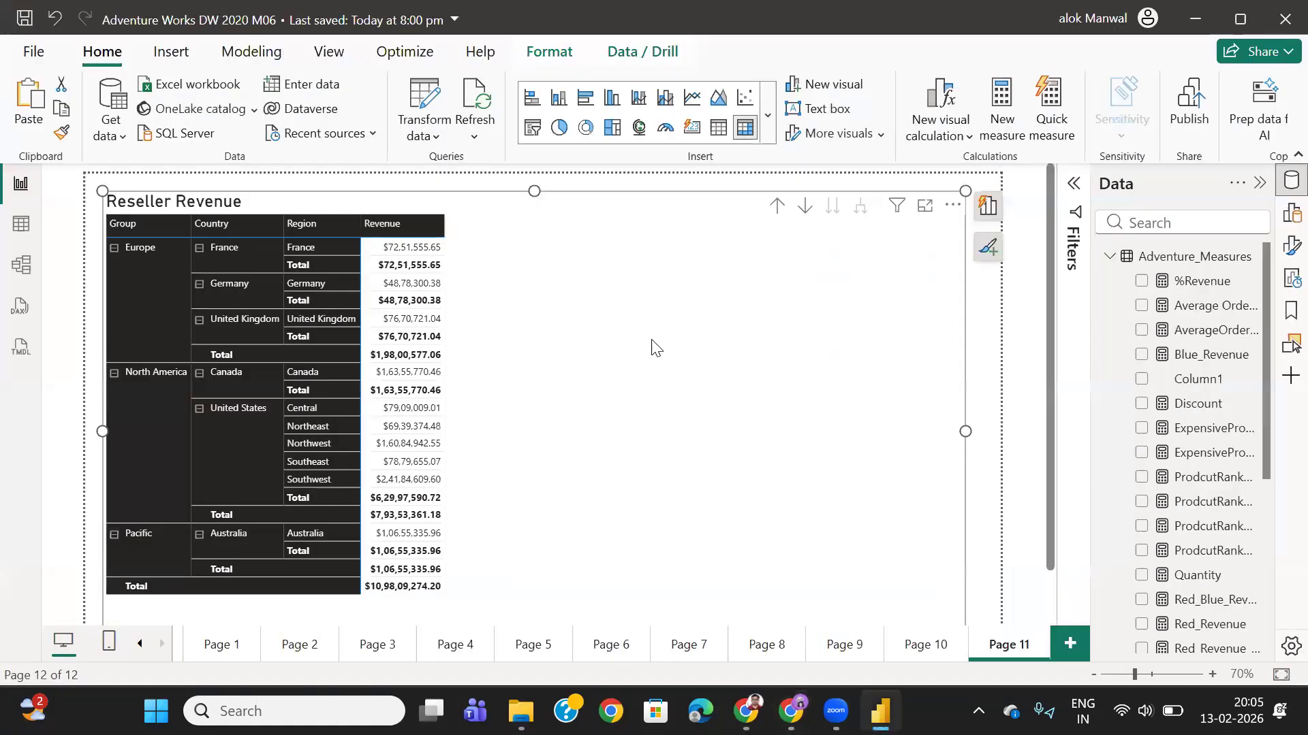
- Create a new measure in the Adventure_Measures table and name it Revenue Total Region, with its expression starting on a second line
right_click(1152, 257)
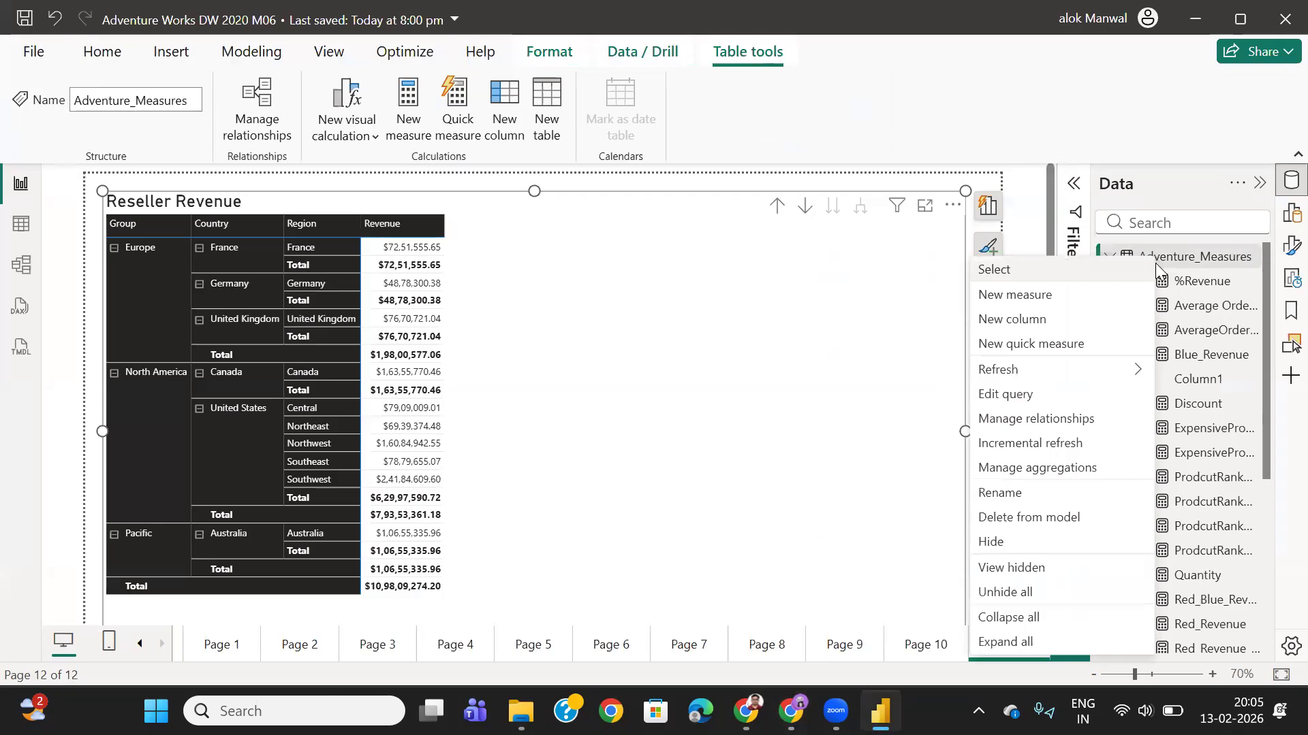
click(1040, 297)
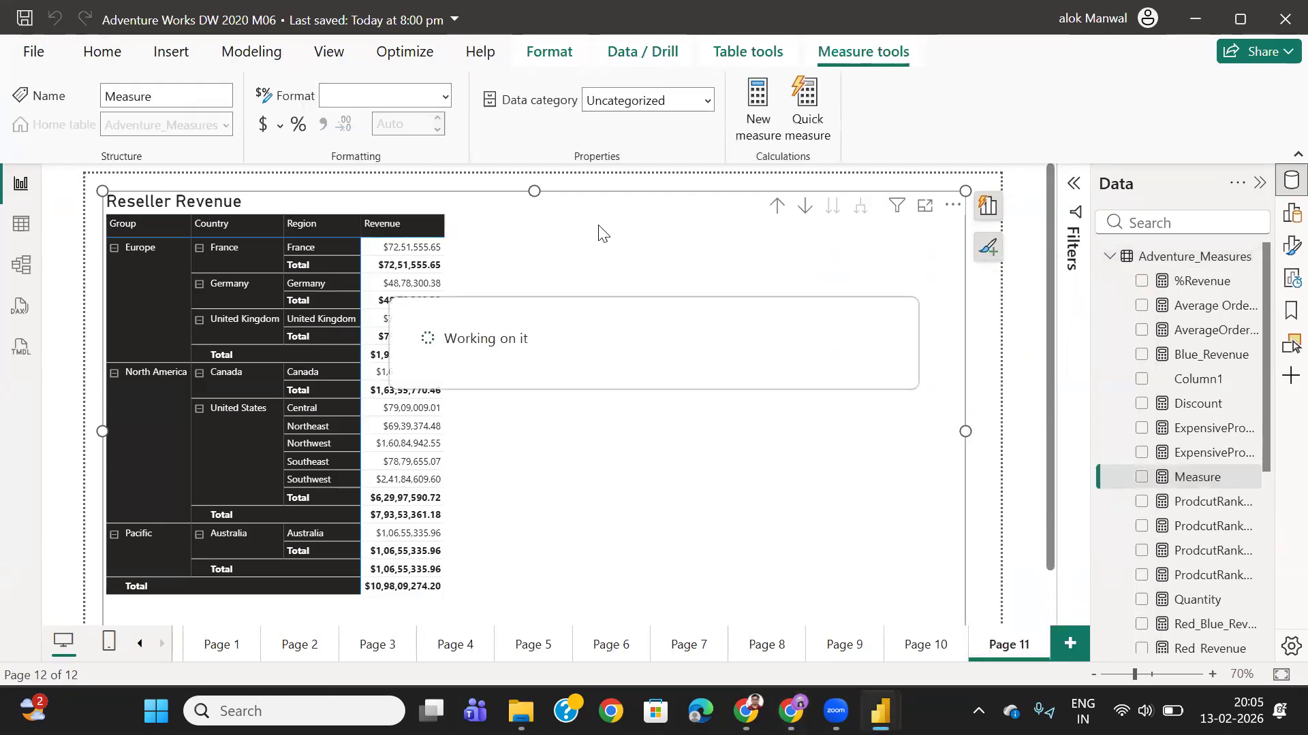
key(ctrl+v)
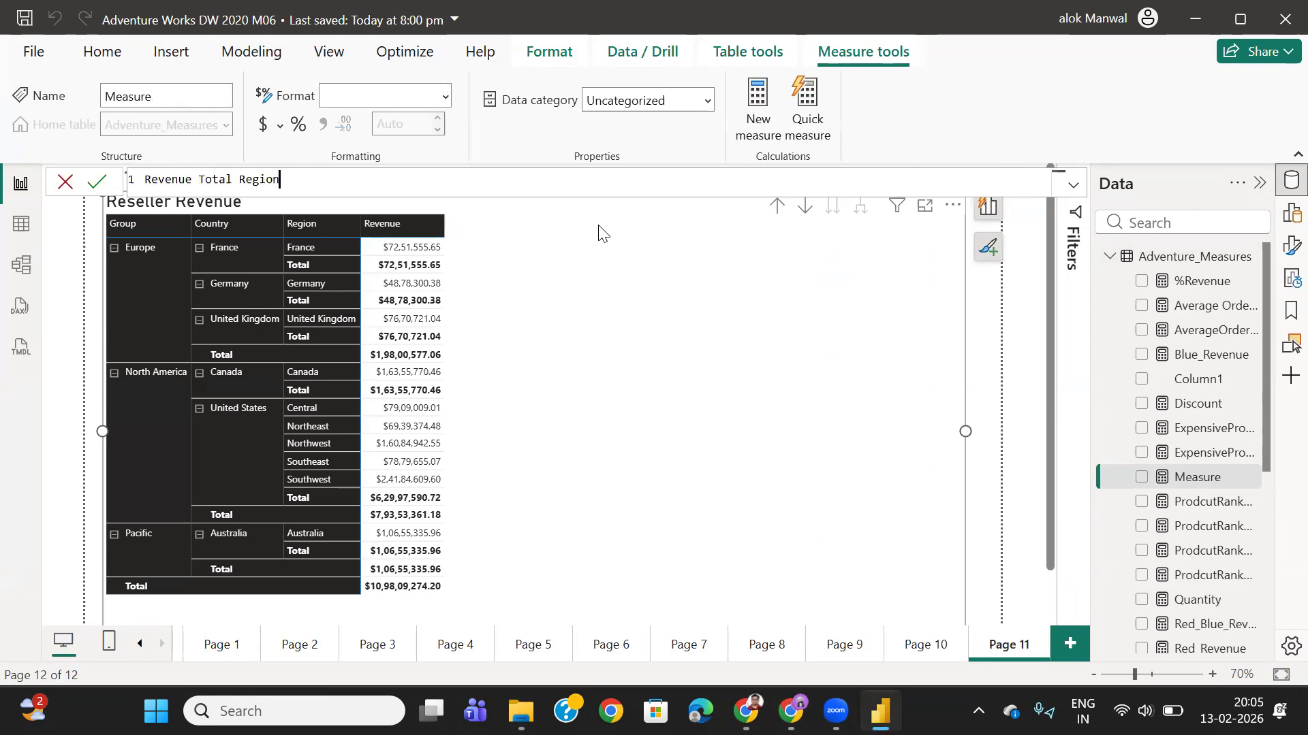
text(=)
key(shift+Return)
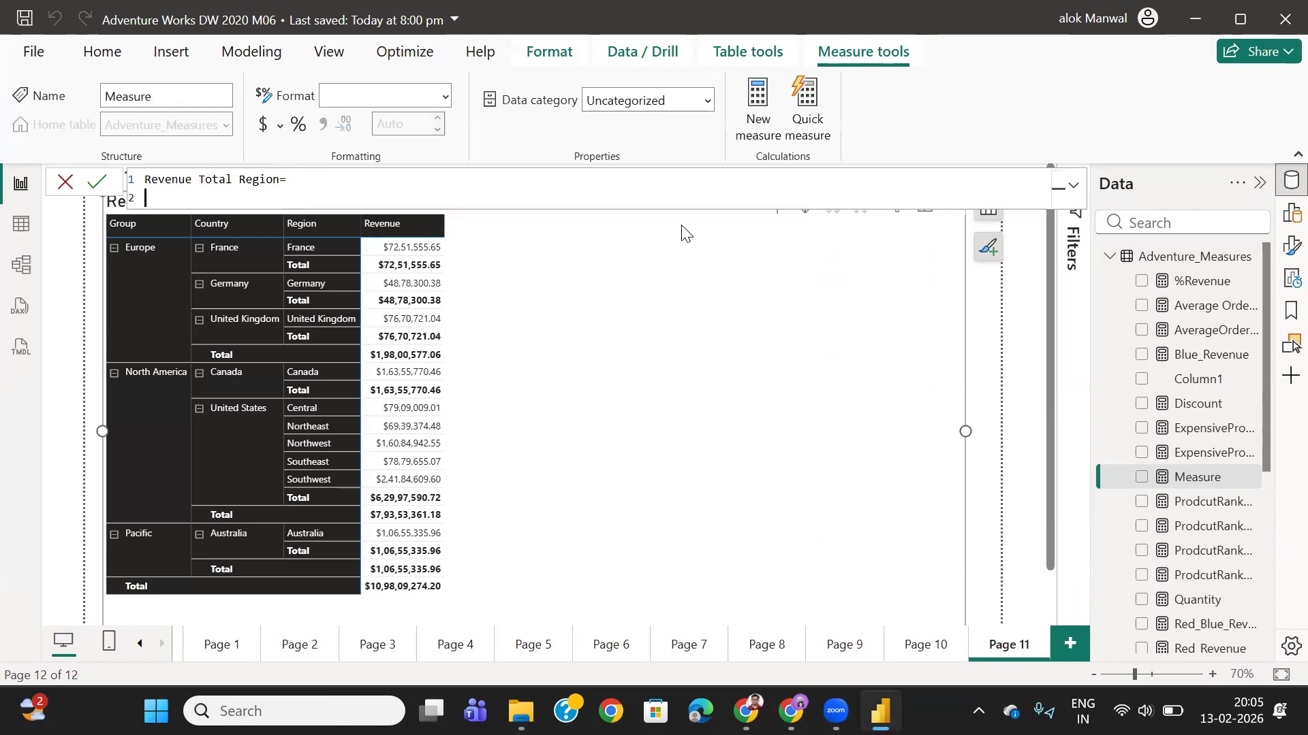
- Define the Revenue Total Region measure as CALCULATE([Revenue1], REMOVEFILTERS('Sales Territory')) and commit it
text(CAl)
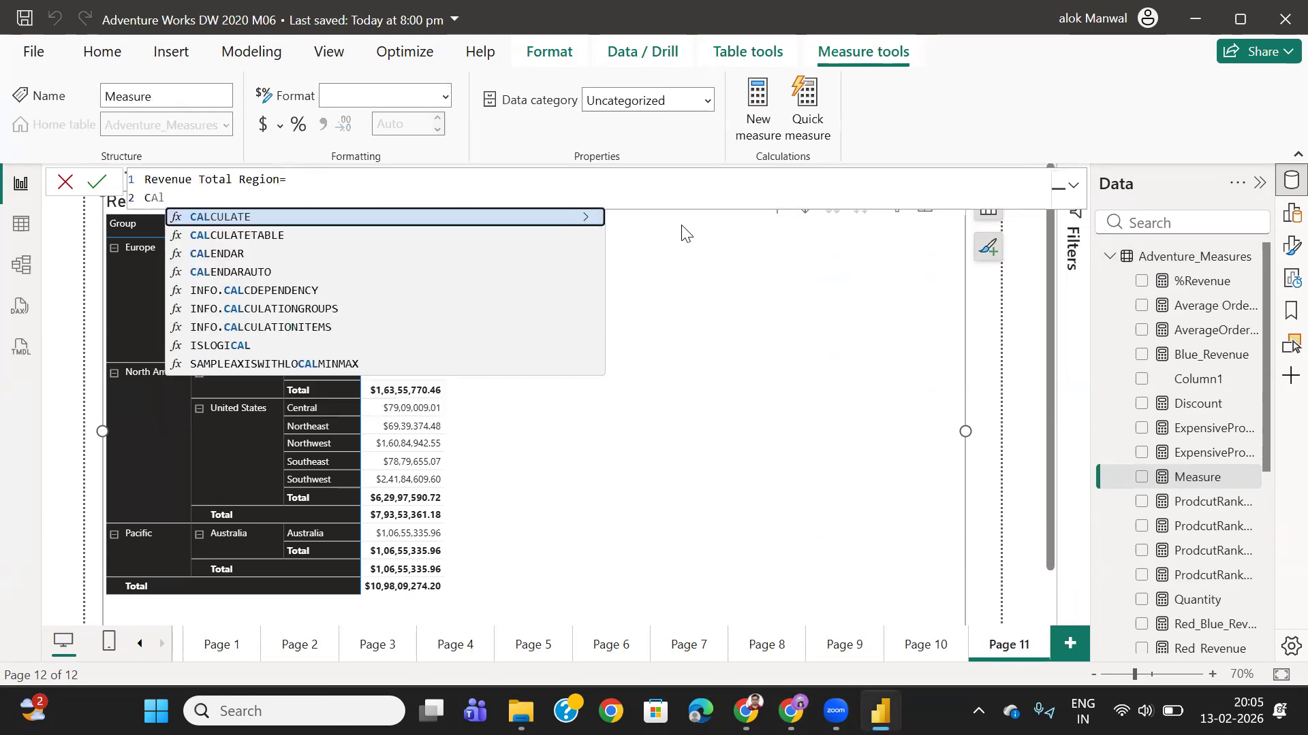
click(215, 218)
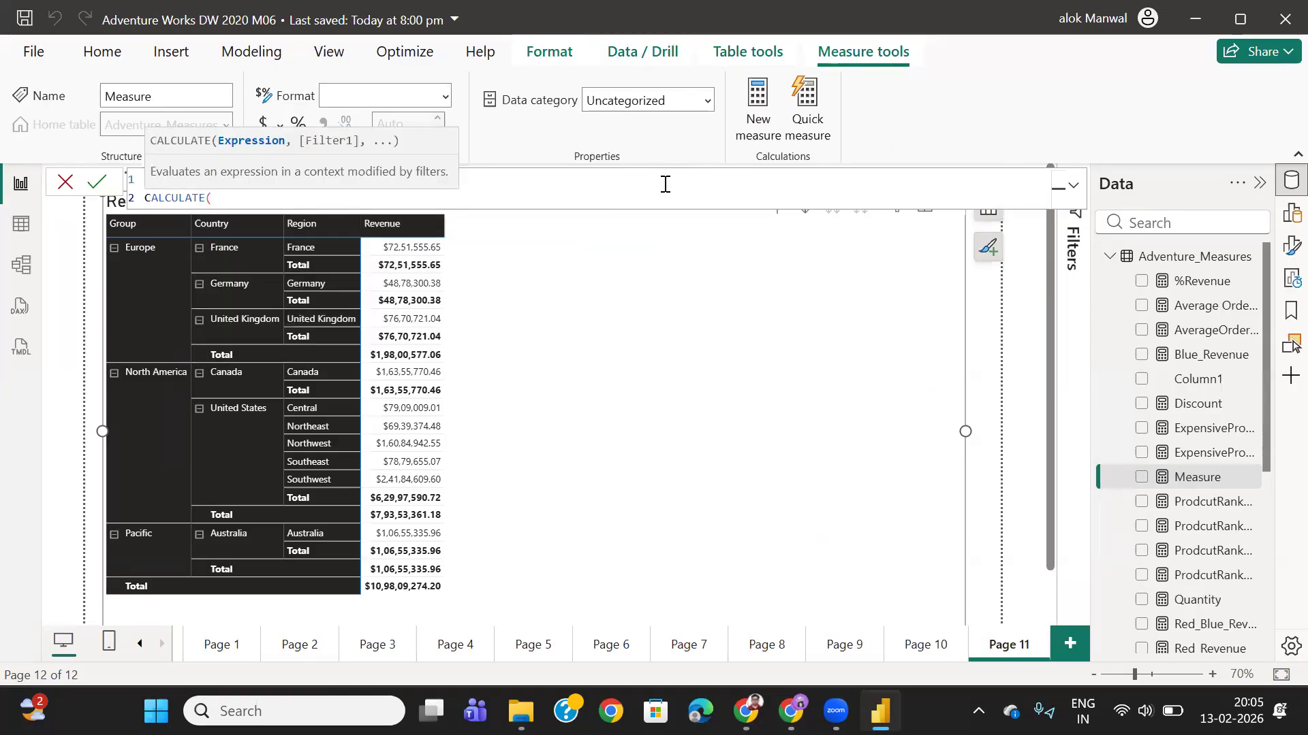
text(reve)
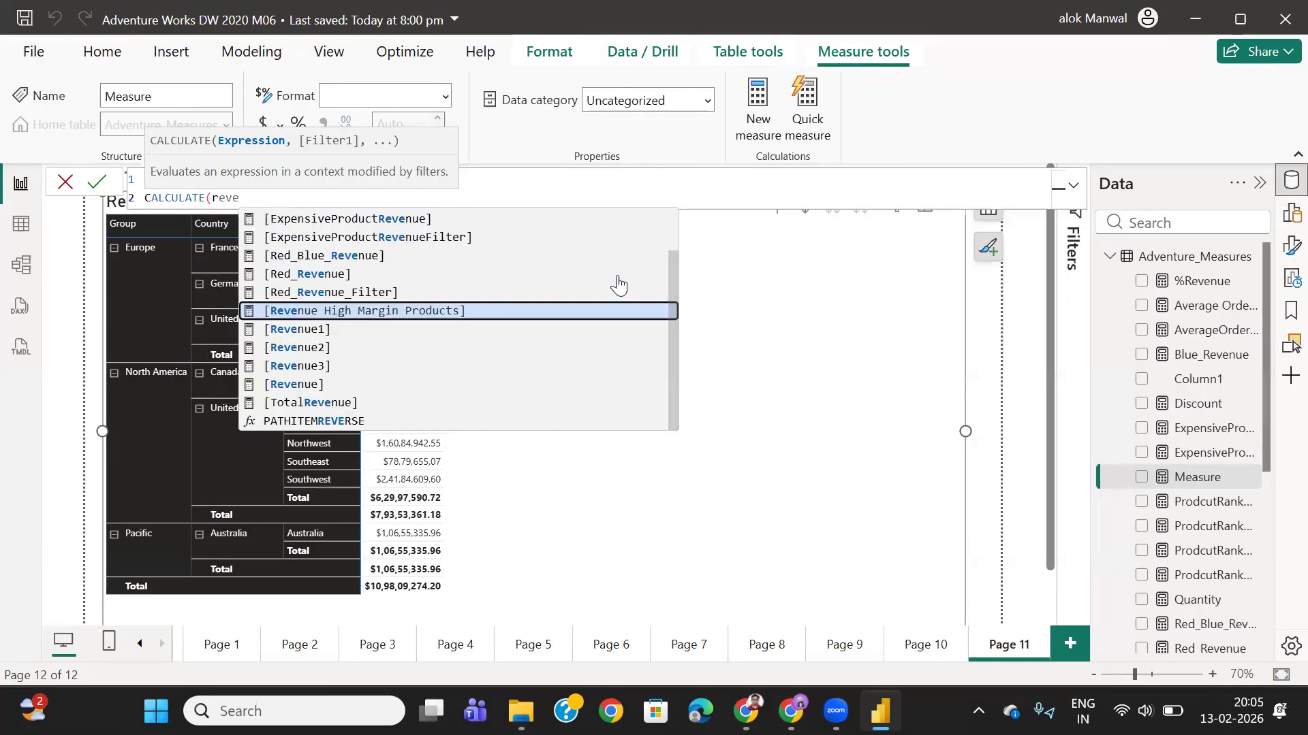
click(286, 330)
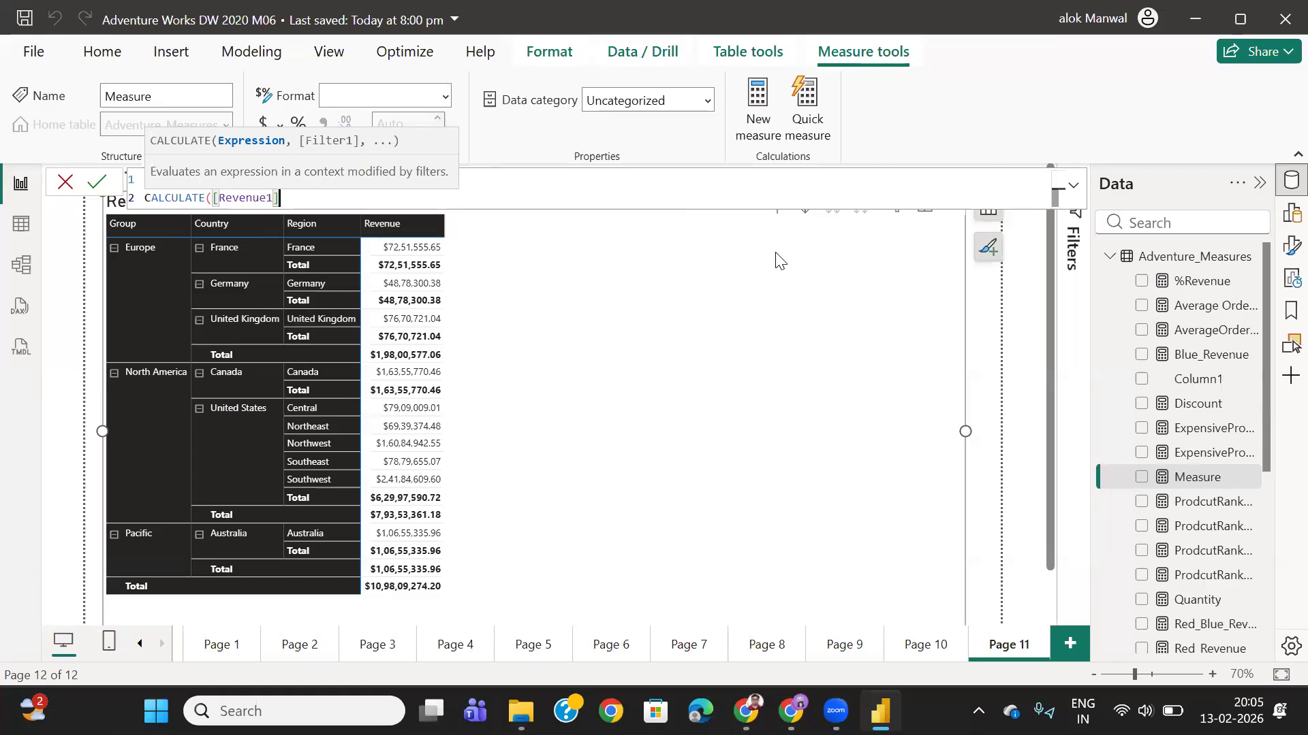
text(, remo)
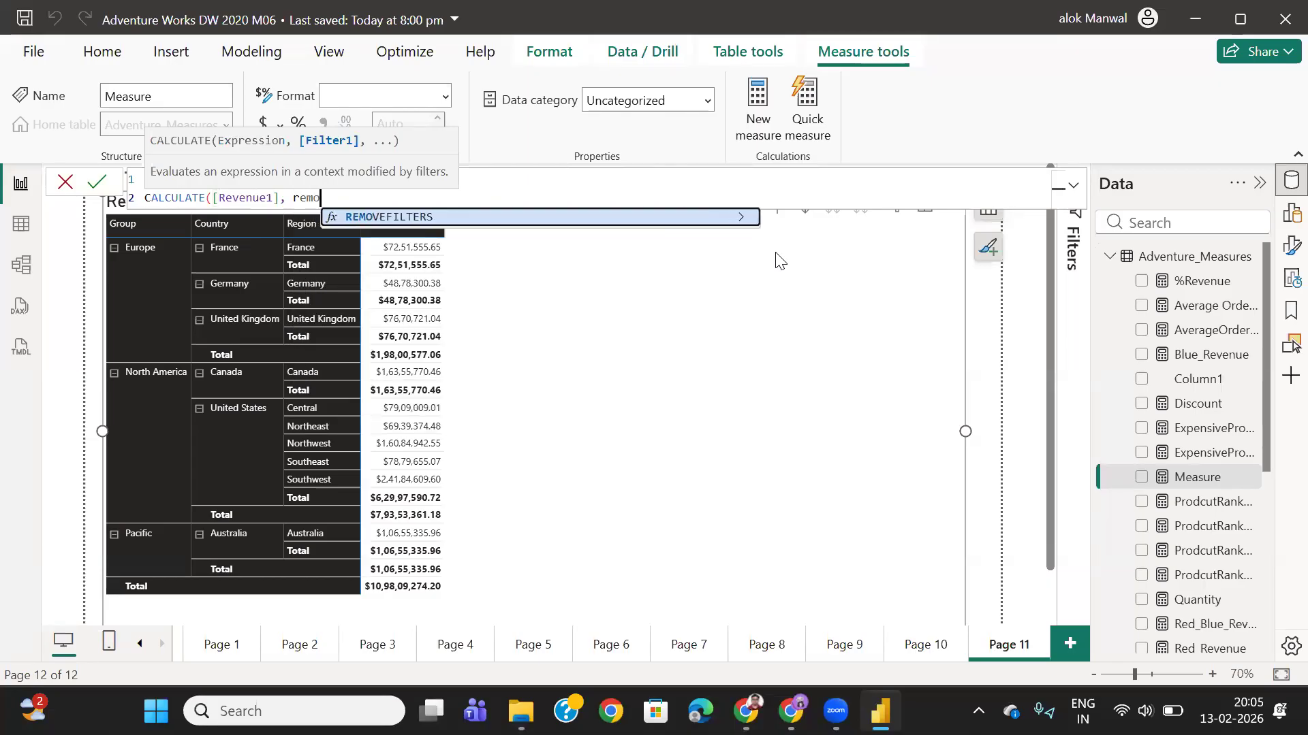
click(428, 217)
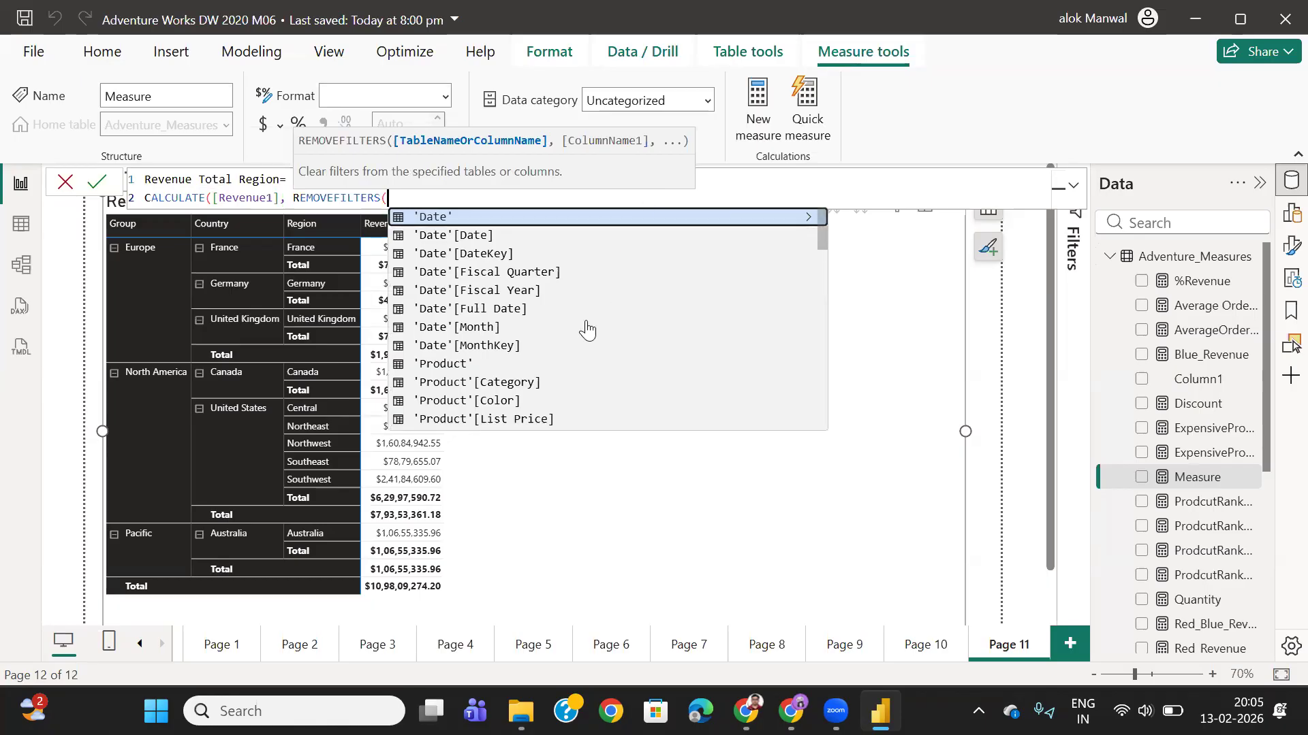
scroll(587, 331, down, 3)
scroll(600, 334, down, 3)
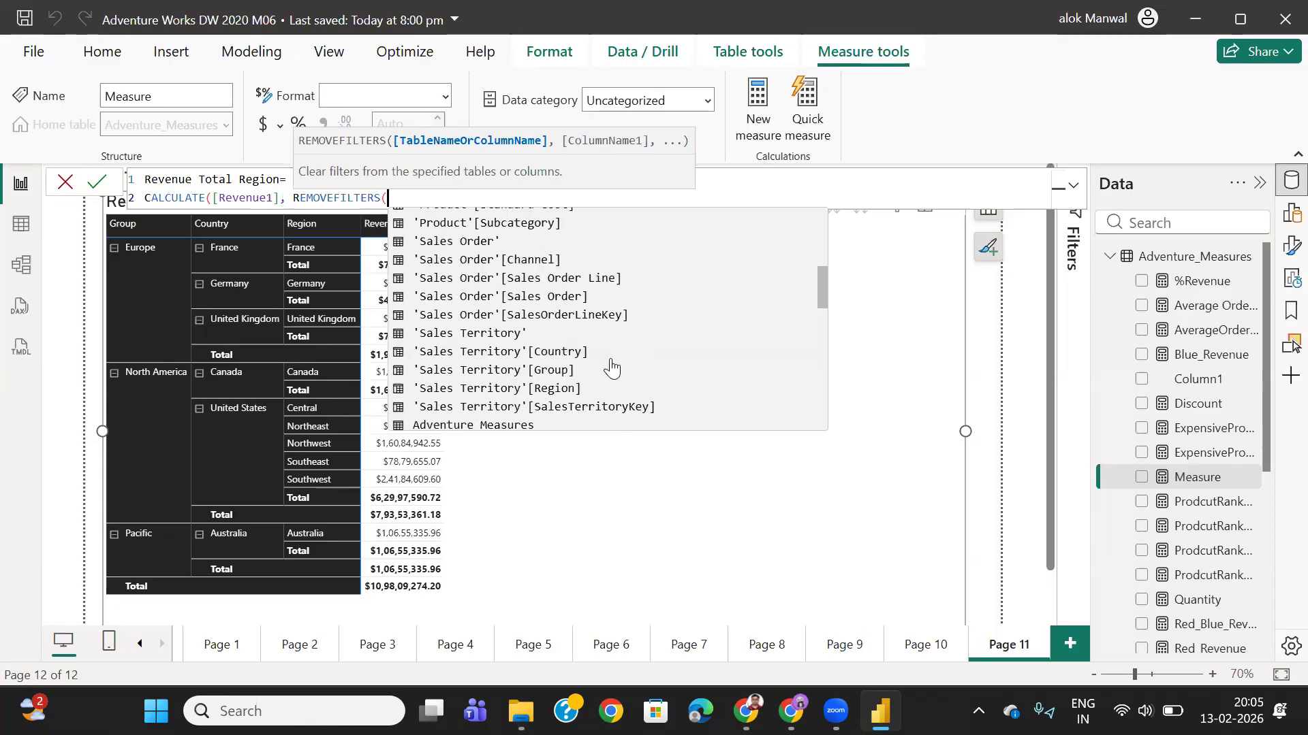
click(496, 336)
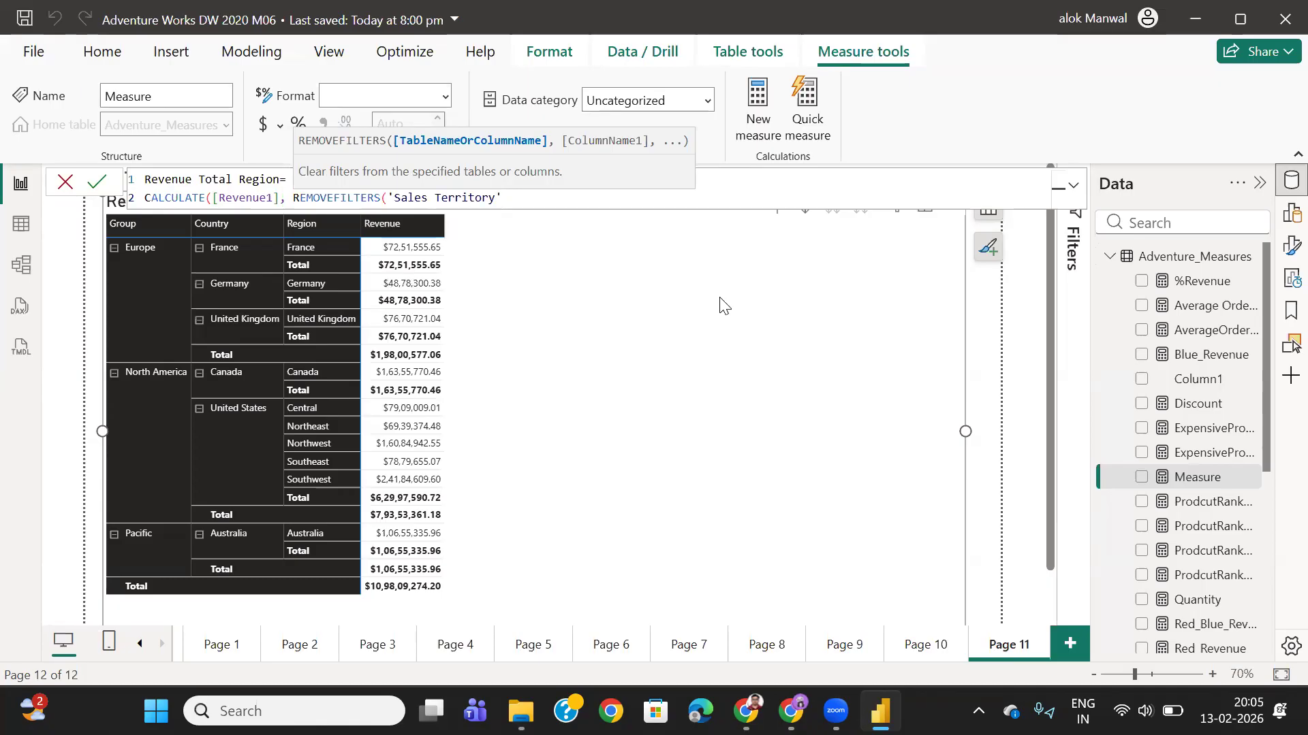
text())
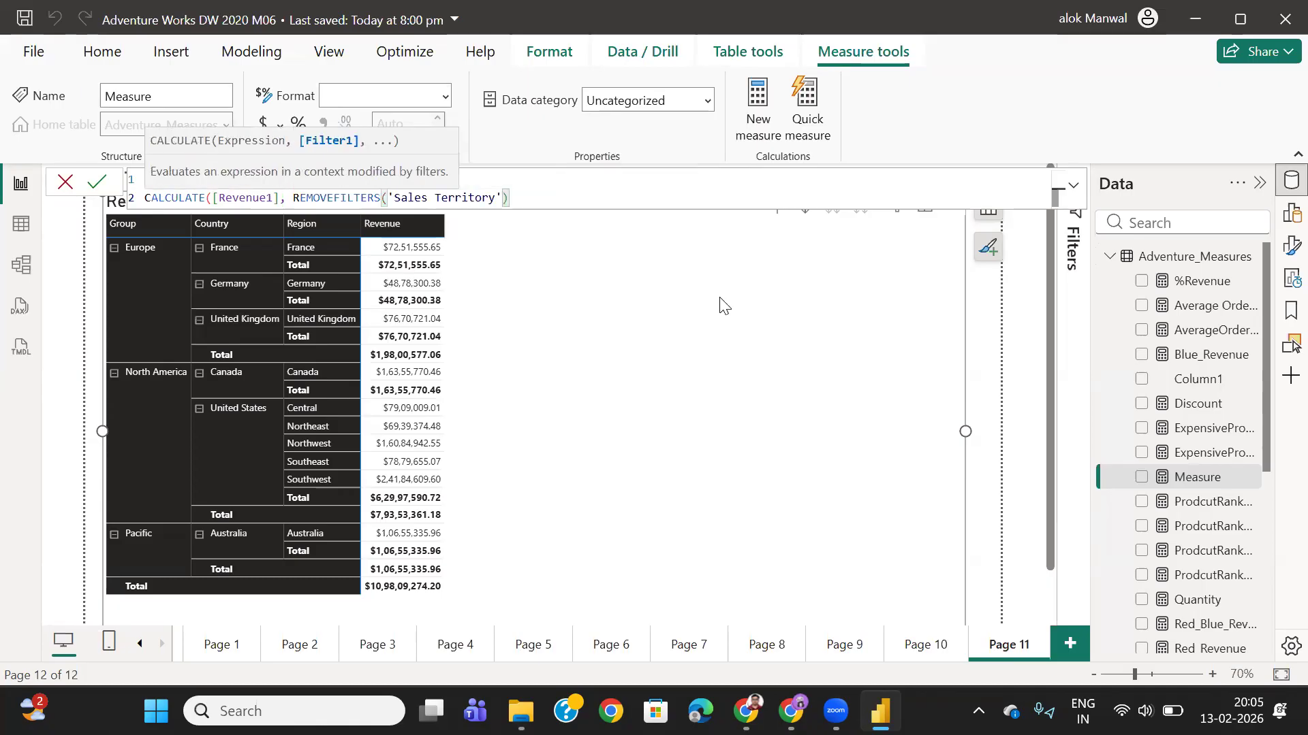
text())
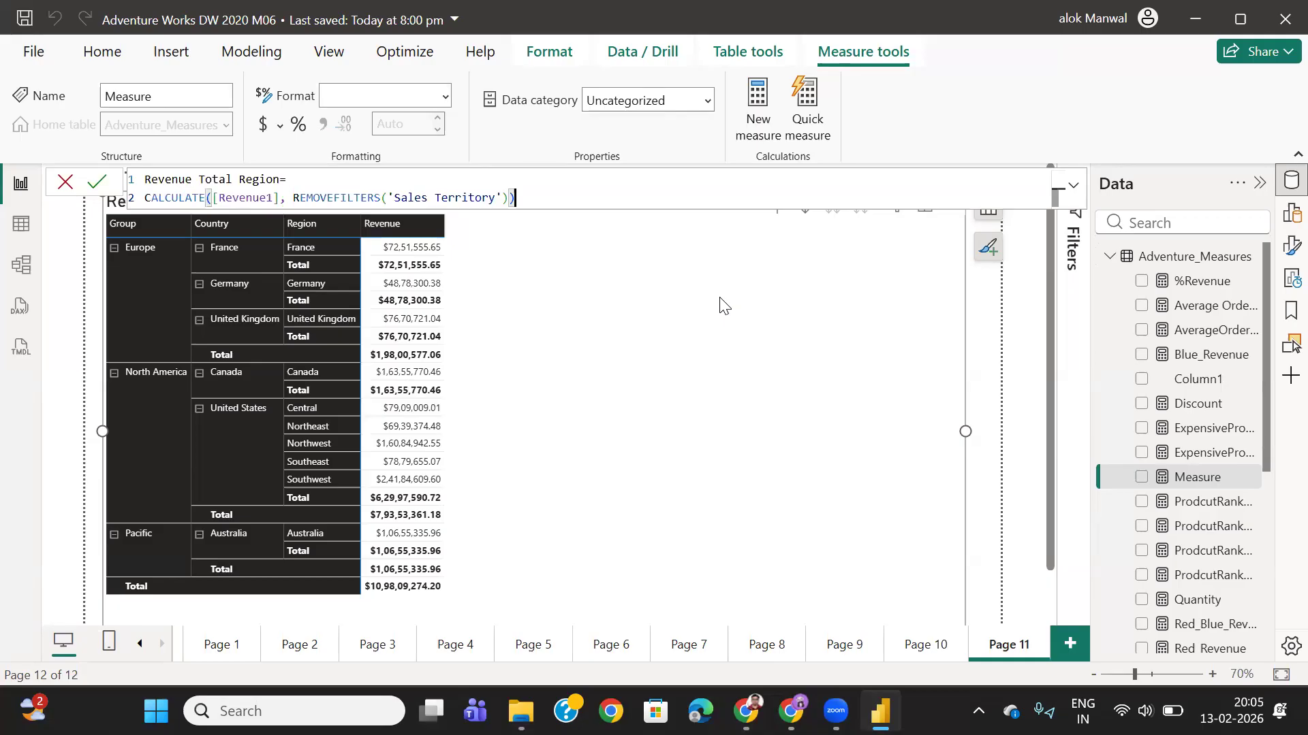
key(Return)
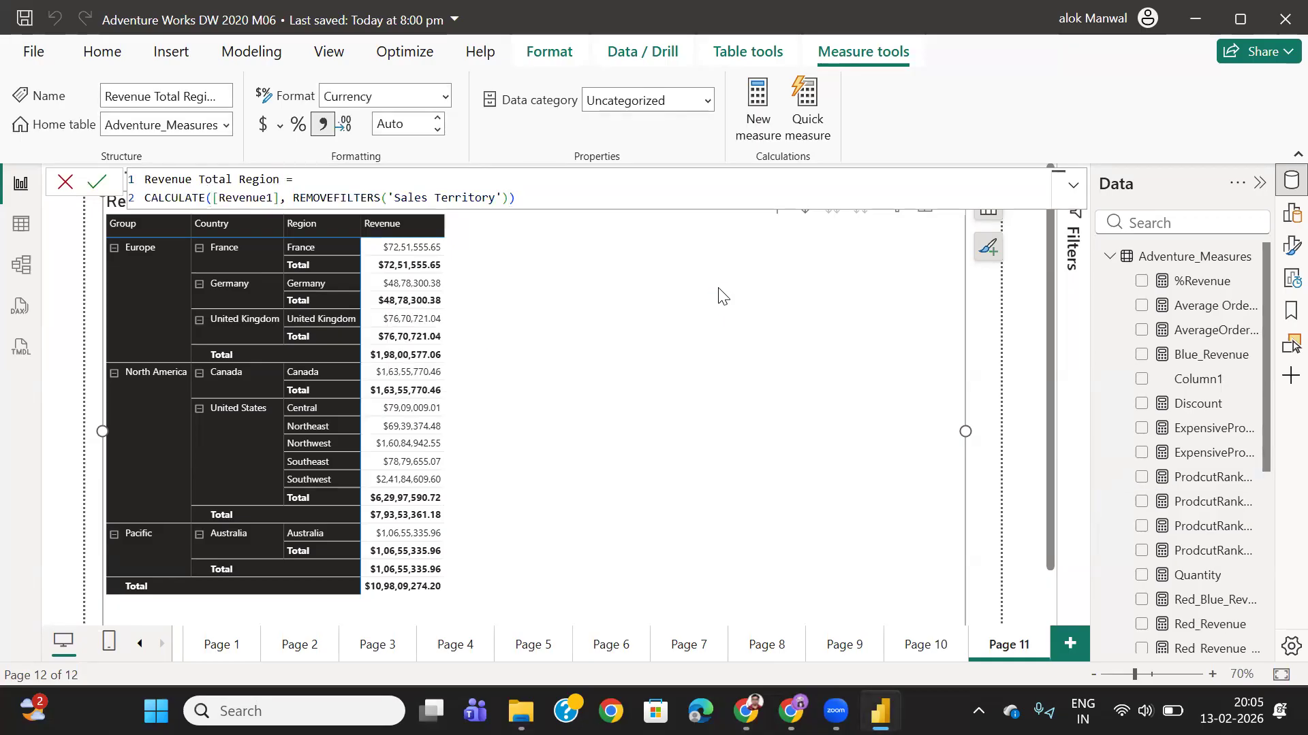
- Add the Revenue Total Region measure to the Reseller Revenue matrix and format it as dollar currency
scroll(1209, 442, down, 2)
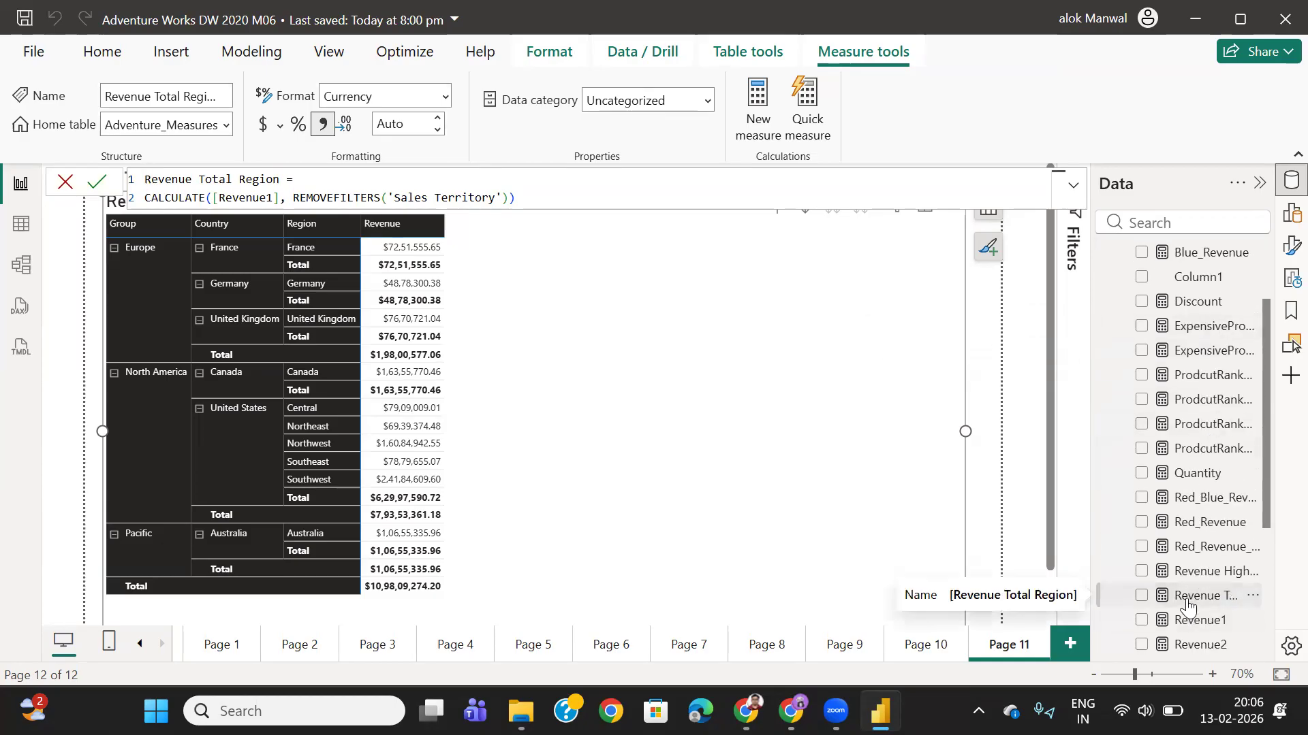
click(1141, 598)
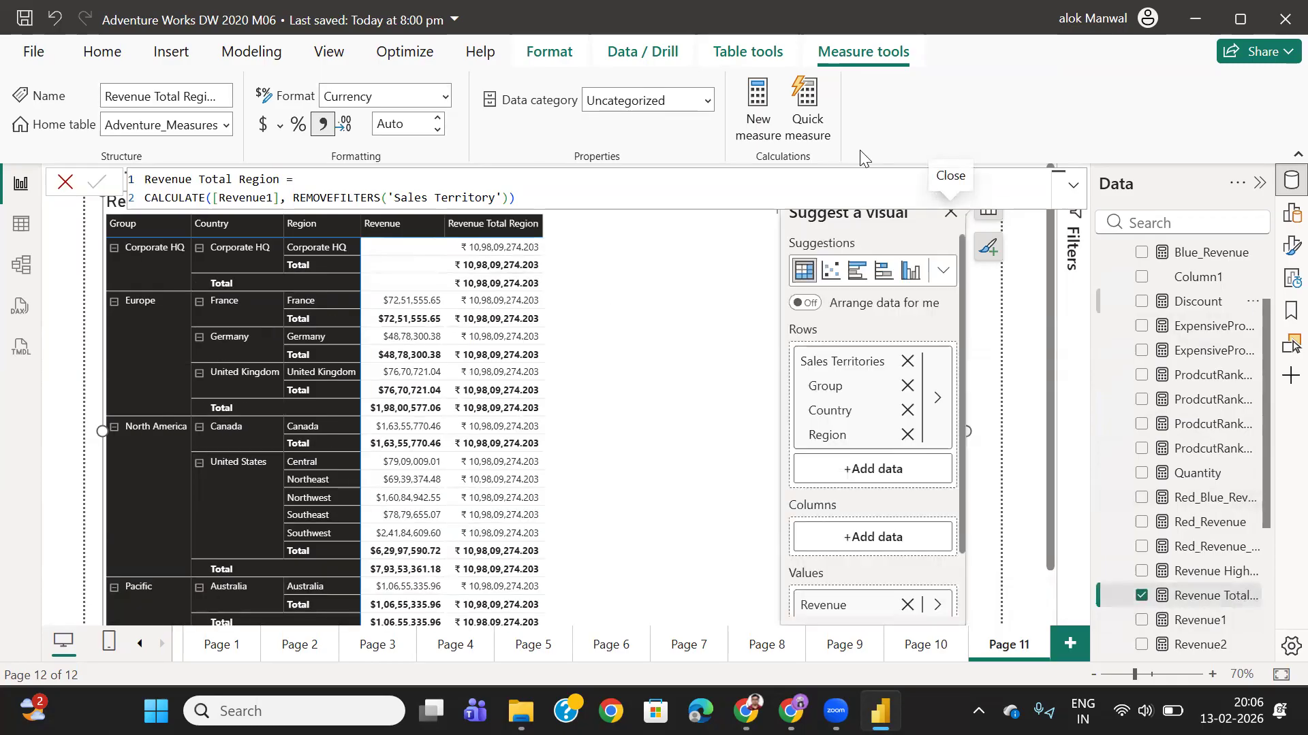
click(262, 125)
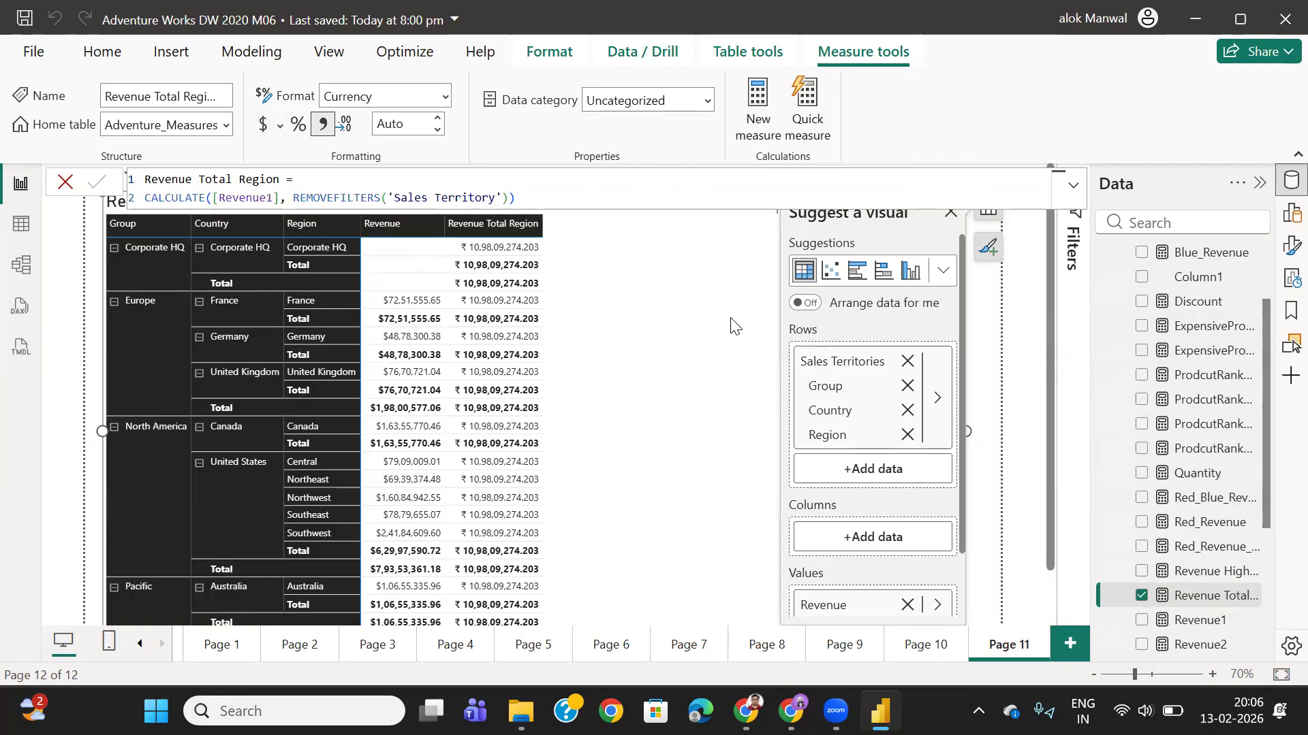
scroll(468, 452, down, 1)
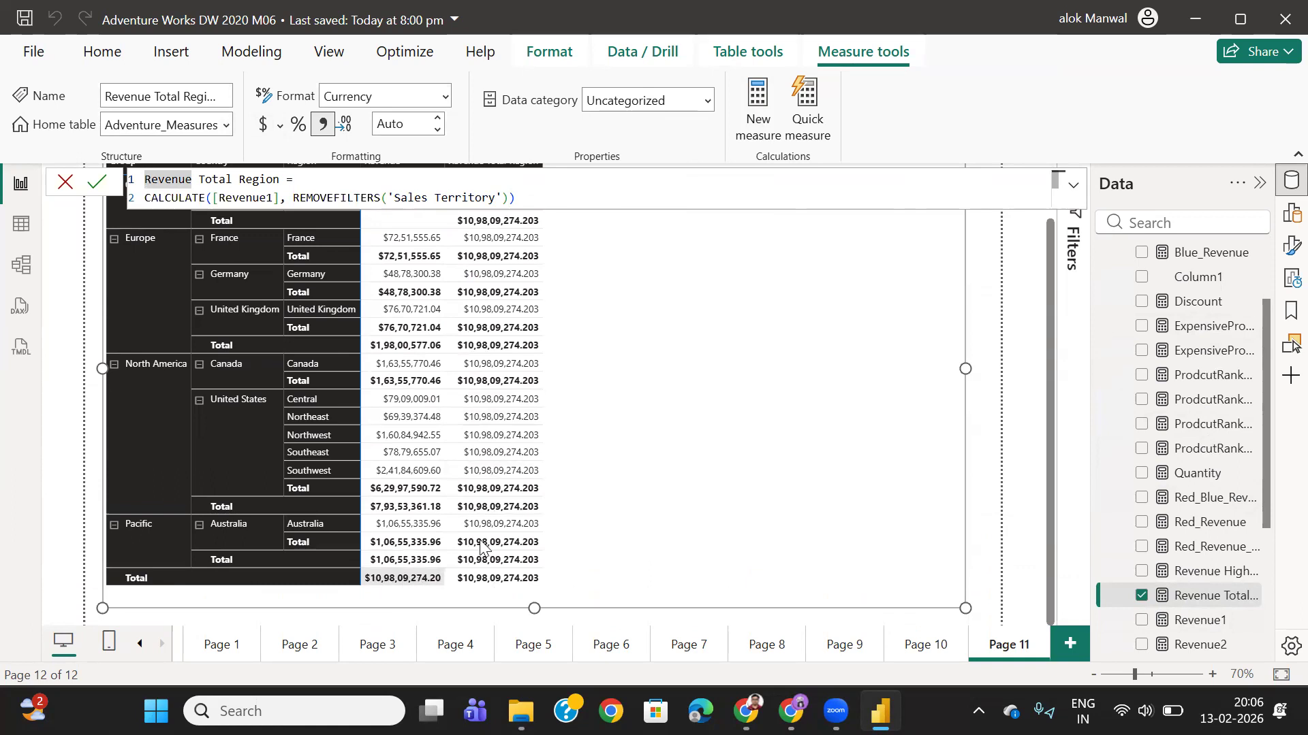
scroll(582, 378, up, 1)
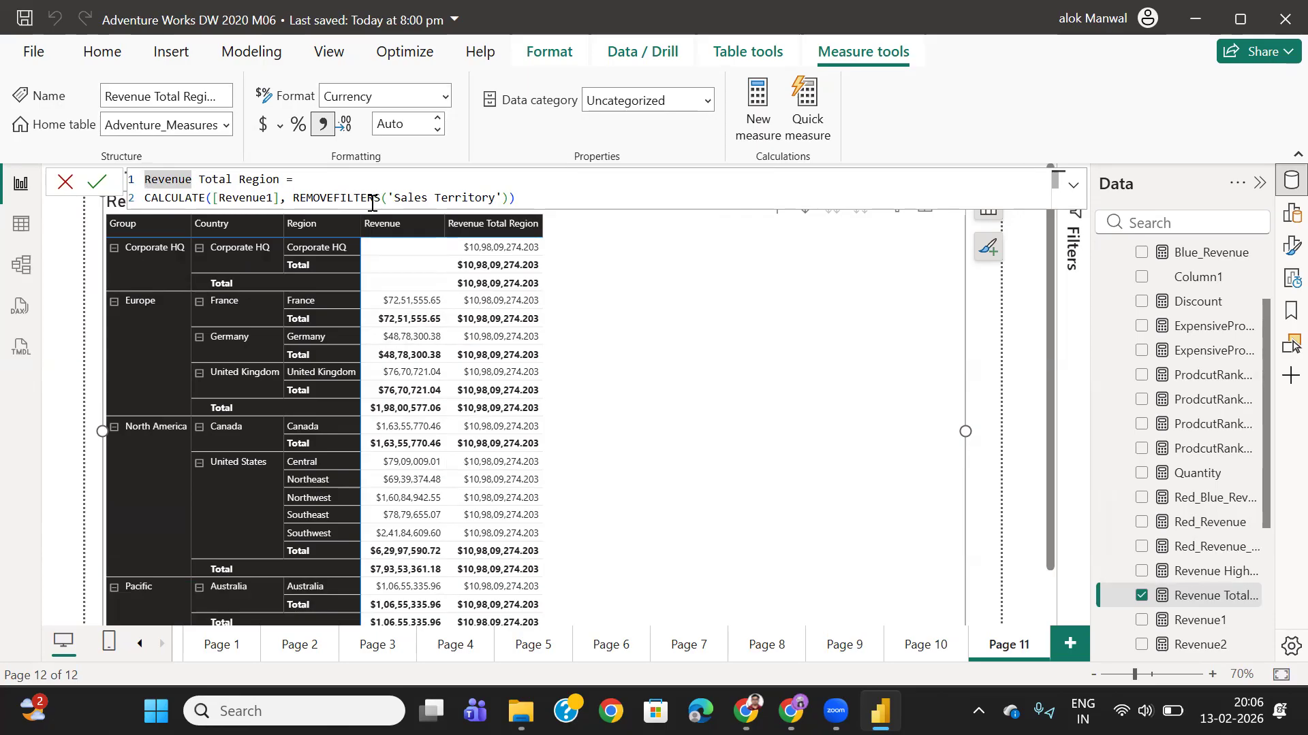
- Copy the whole Revenue Total Region formula into a new Adventure_Measures measure and name that one Revenue Total Region All
click(535, 202)
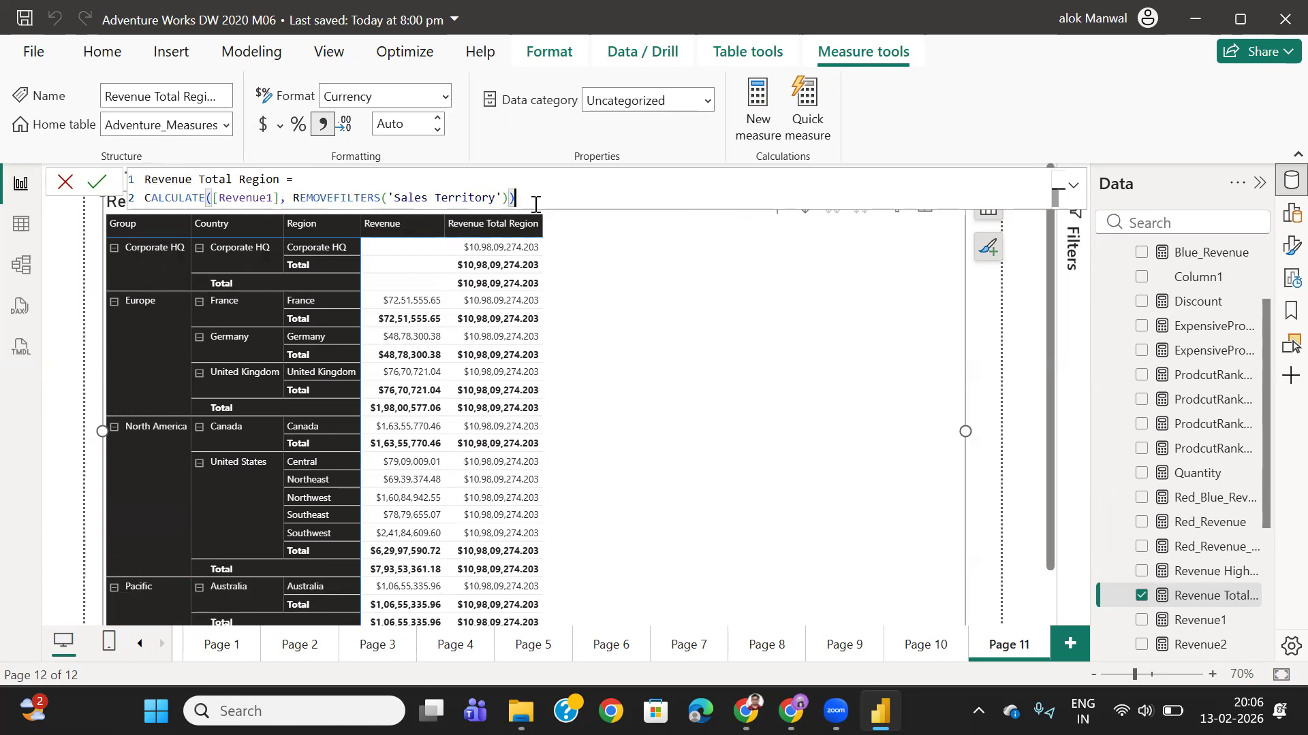
key(ctrl+a)
key(ctrl+c)
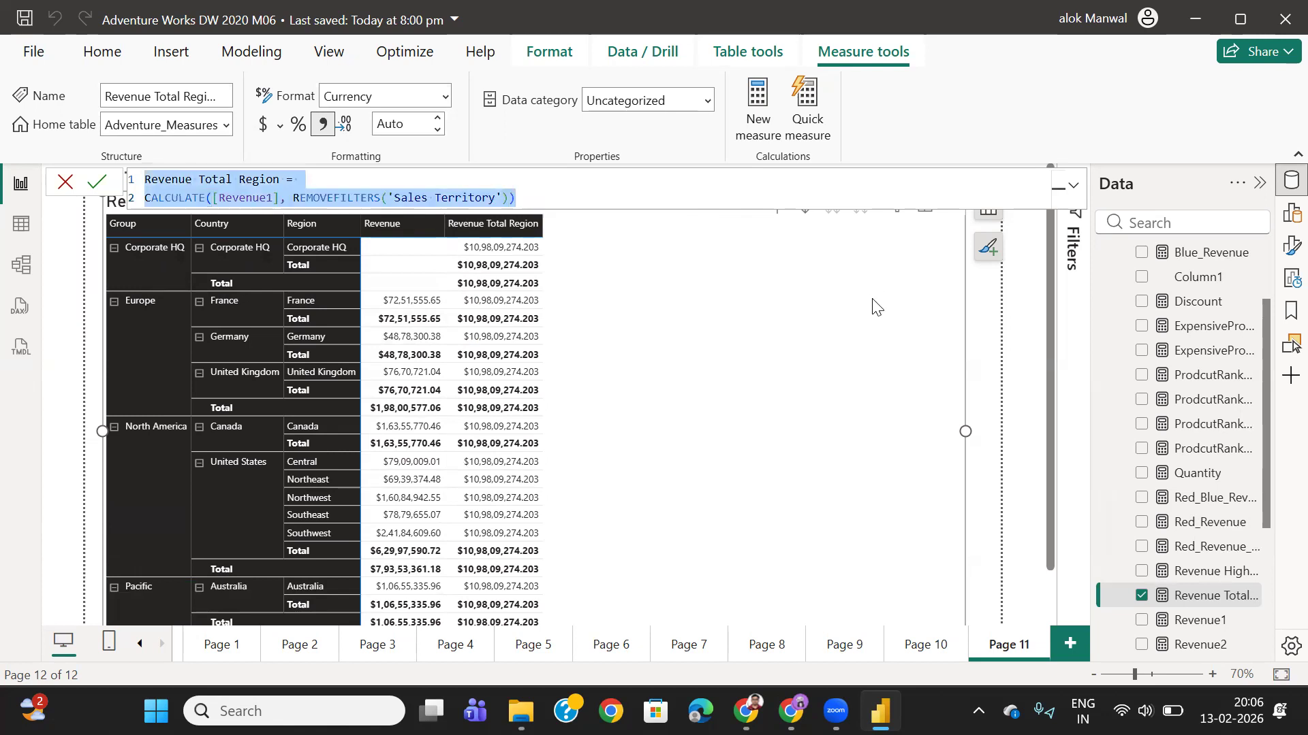
scroll(1181, 269, up, 3)
right_click(1172, 257)
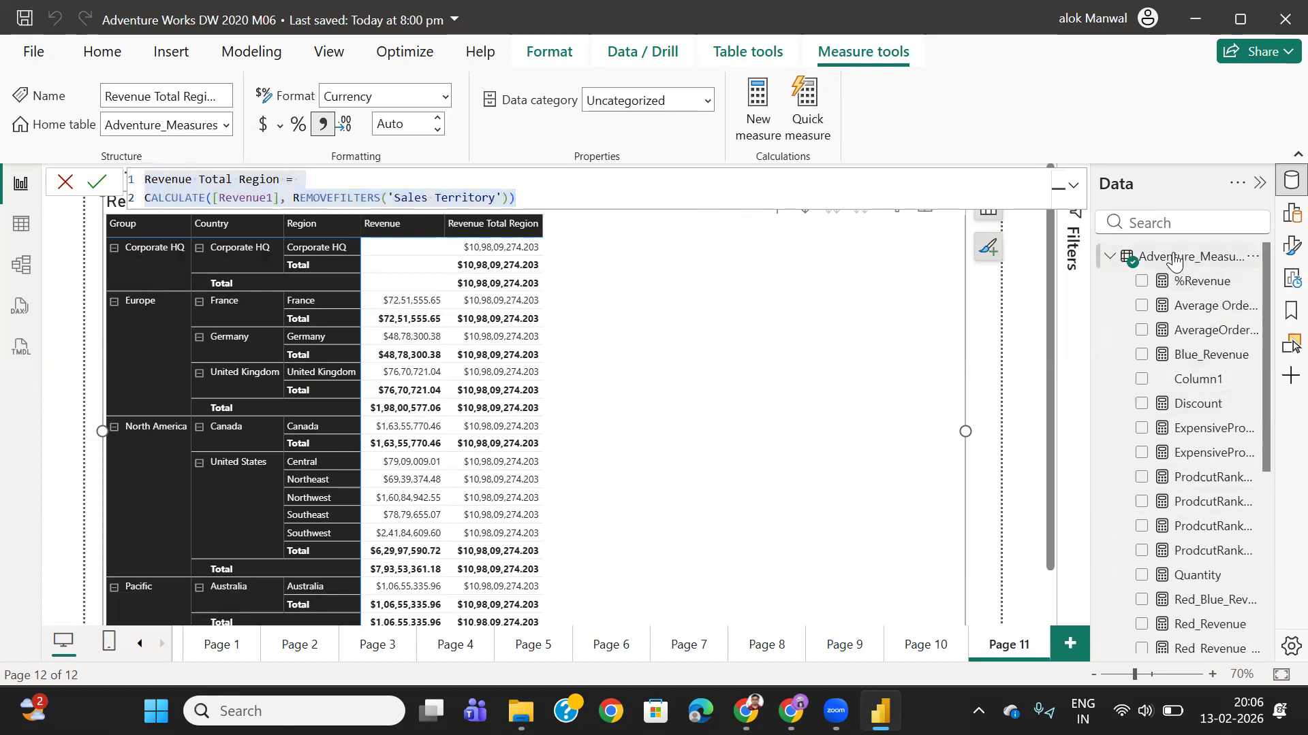
click(1055, 290)
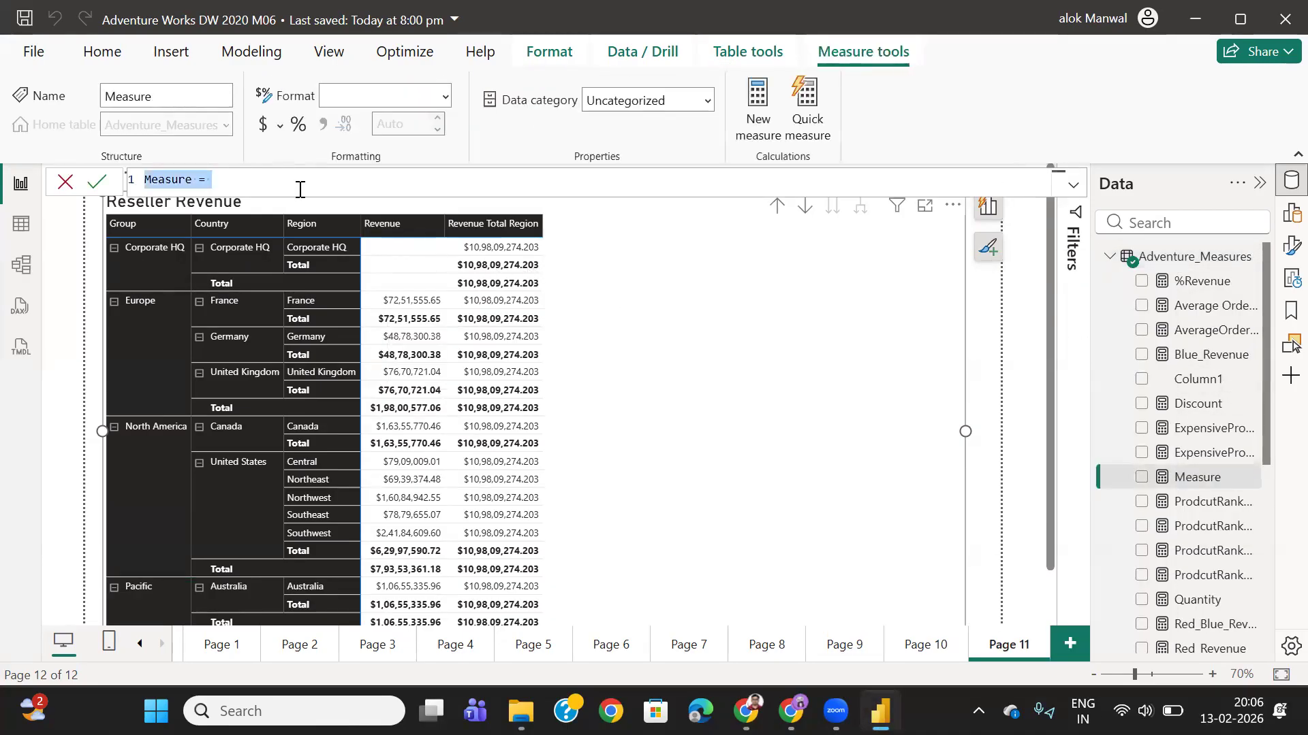
key(ctrl+v)
text(All)
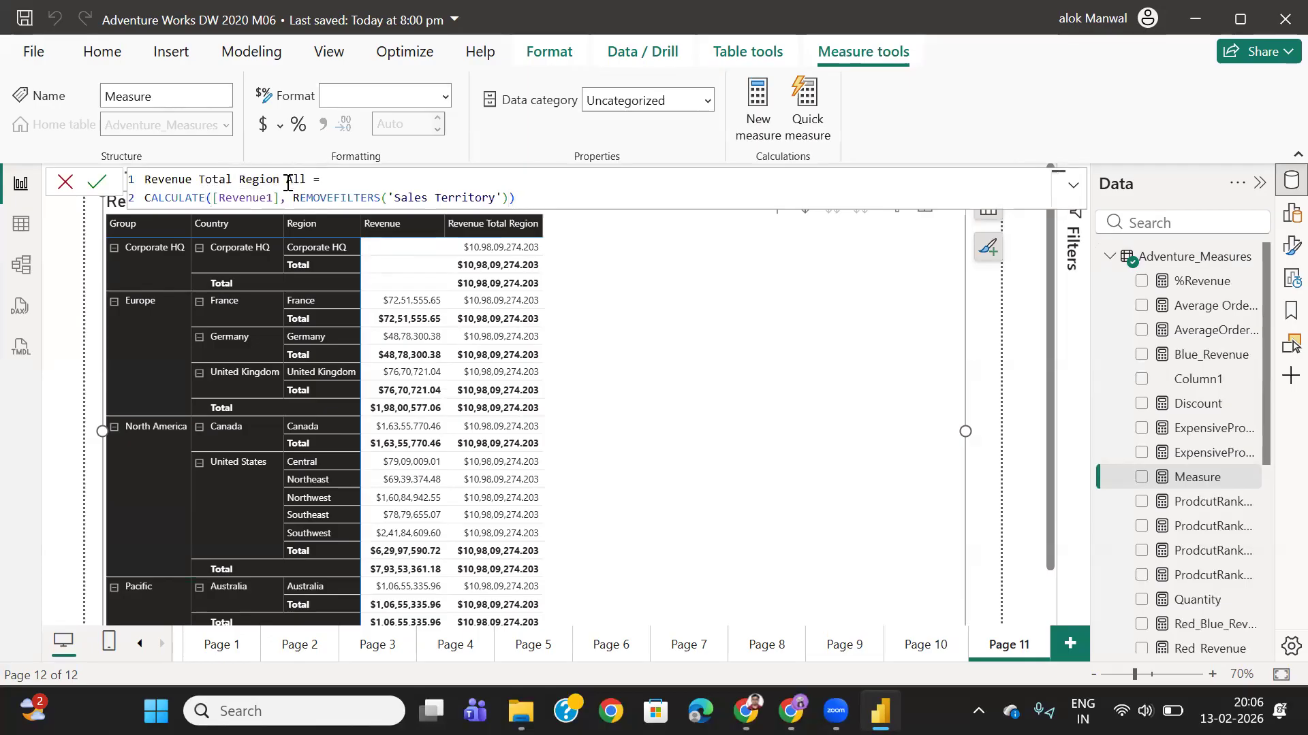
- Replace REMOVEFILTERS with ALL in the Revenue Total Region All formula and commit the measure
drag(380, 198, 292, 198)
text(ALL)
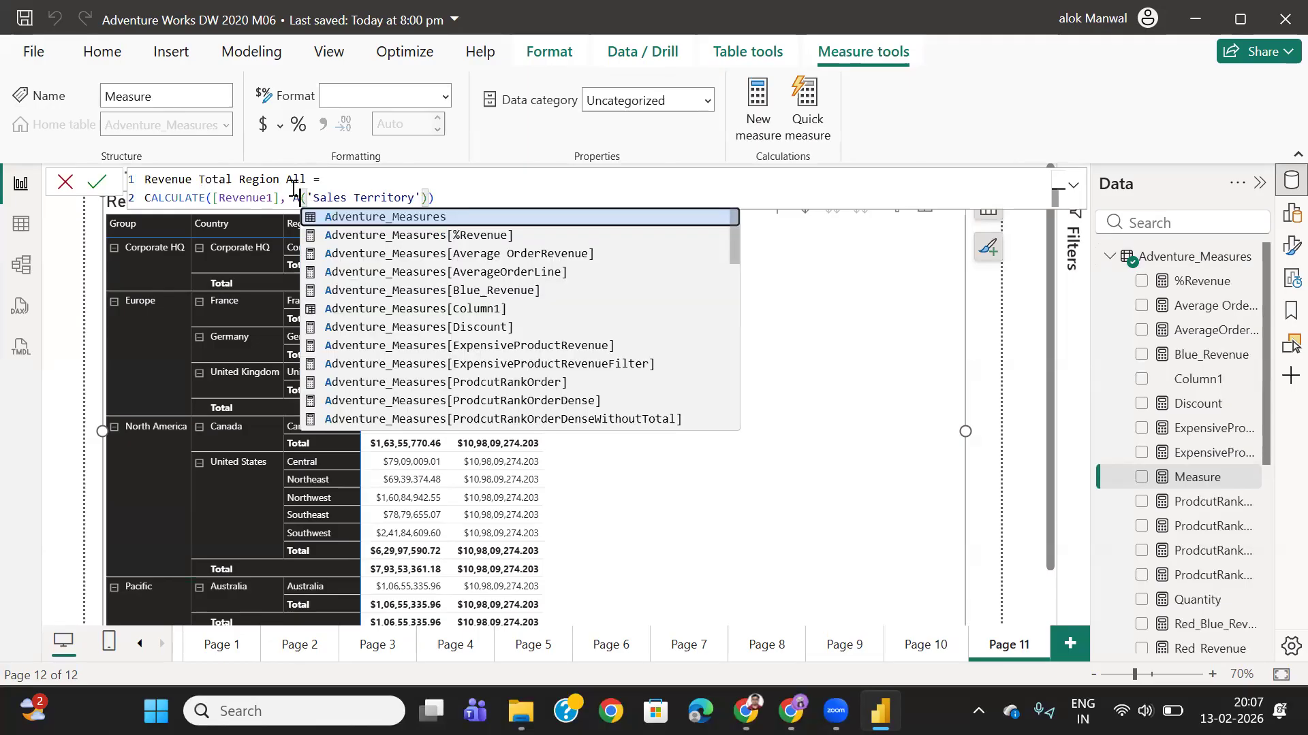
click(471, 192)
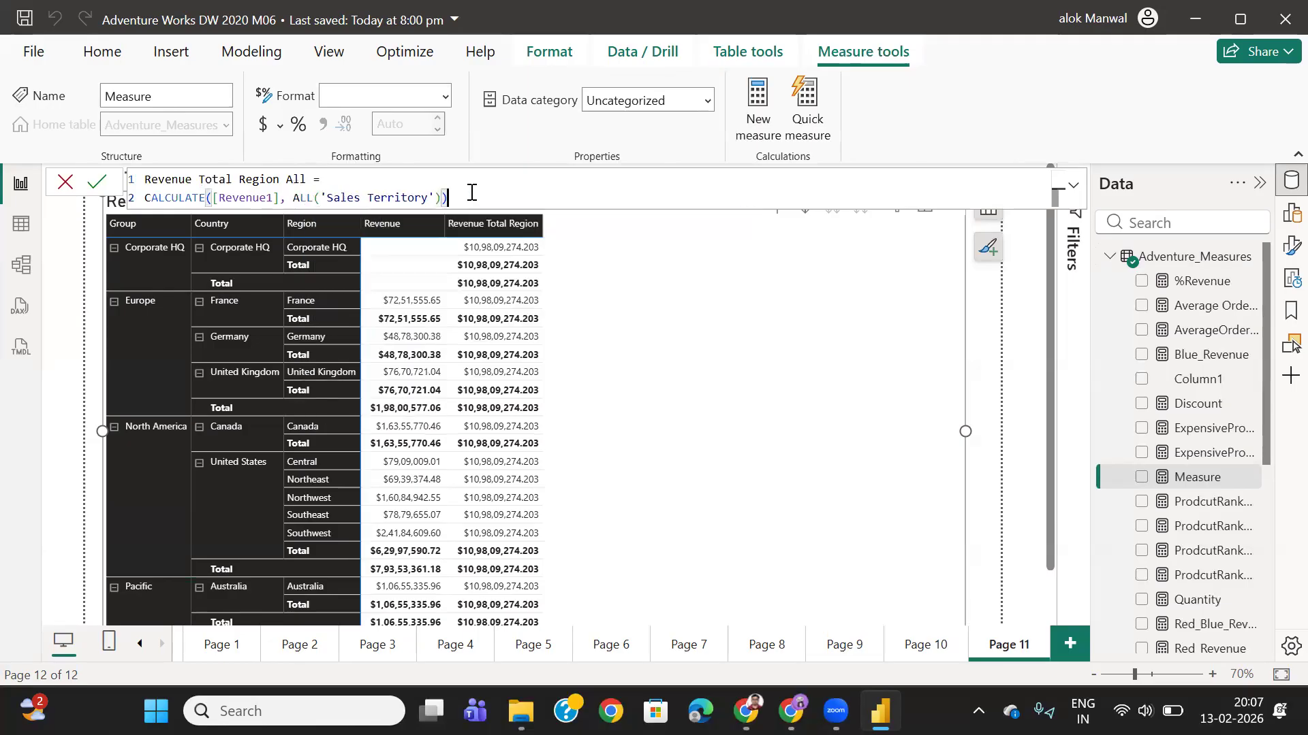
key(Return)
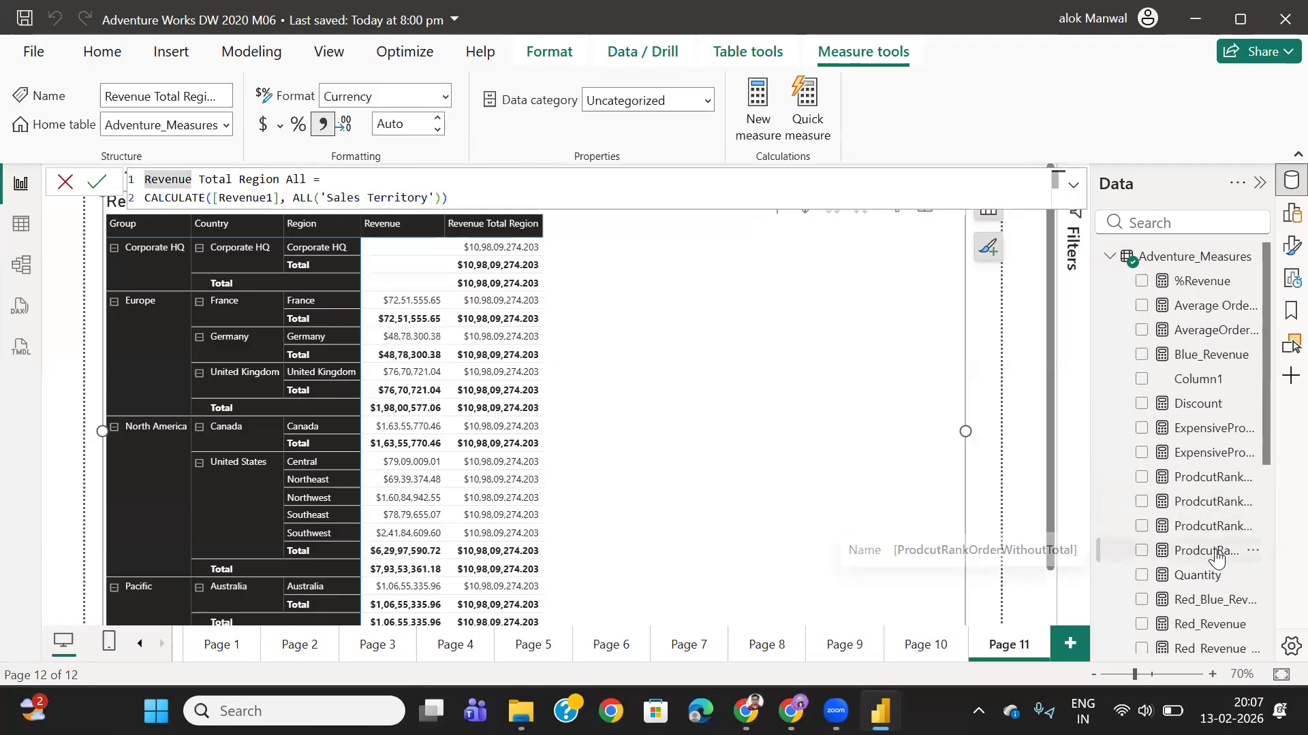
- Add Revenue Total Region All to the matrix in dollar currency format, and close the formula editor and visual suggestions
scroll(1217, 555, down, 3)
scroll(1215, 616, down, 3)
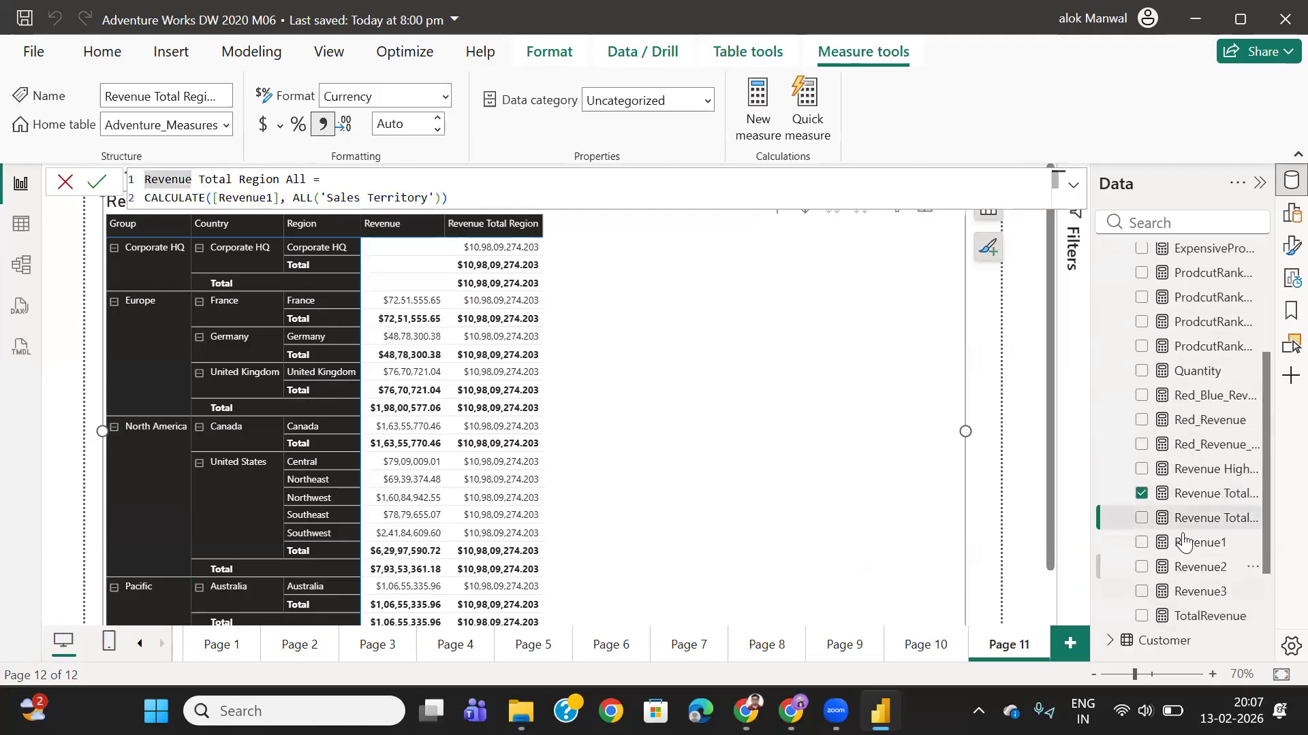
click(1142, 519)
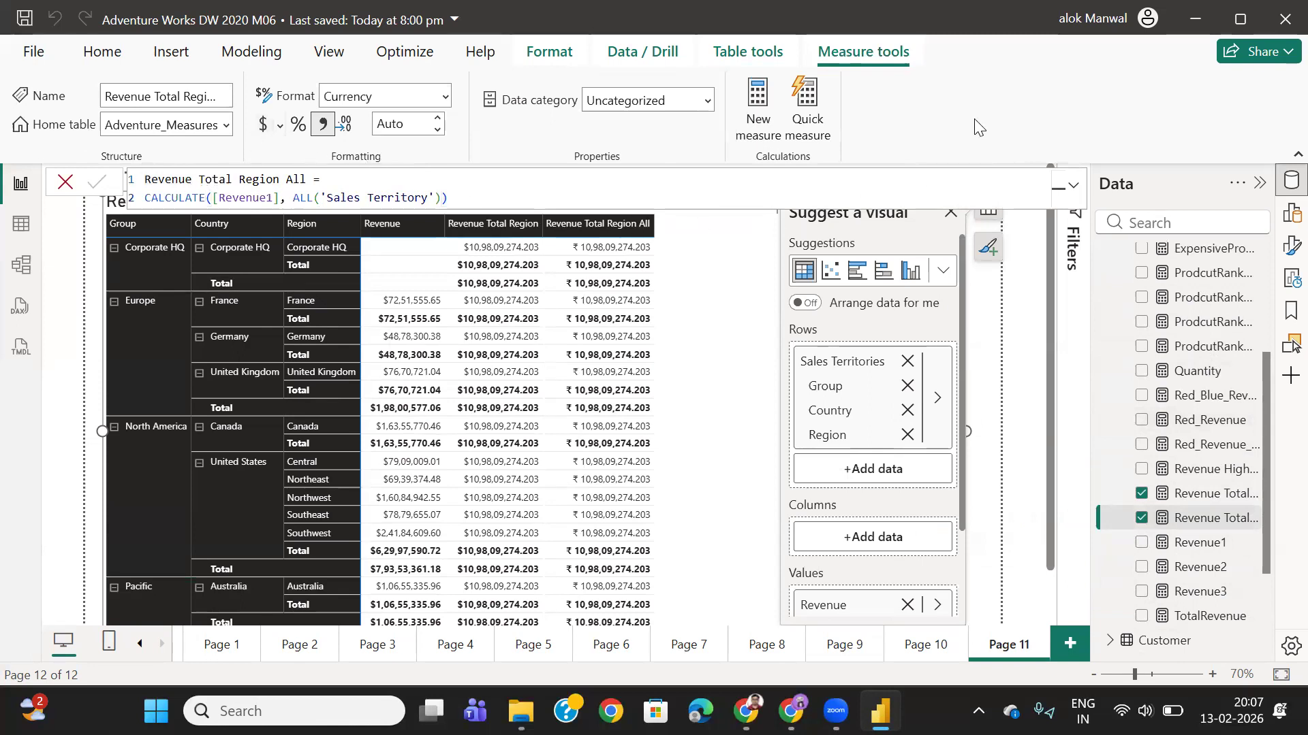
click(992, 104)
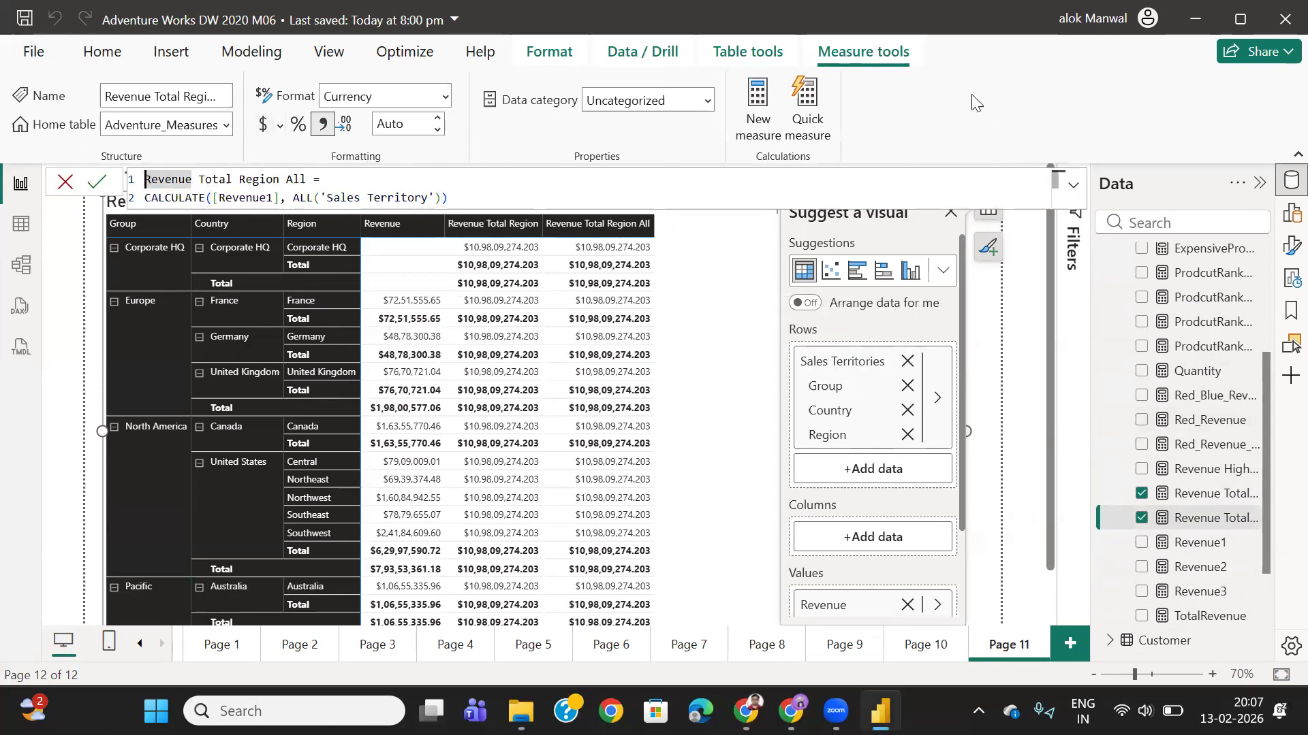
click(985, 107)
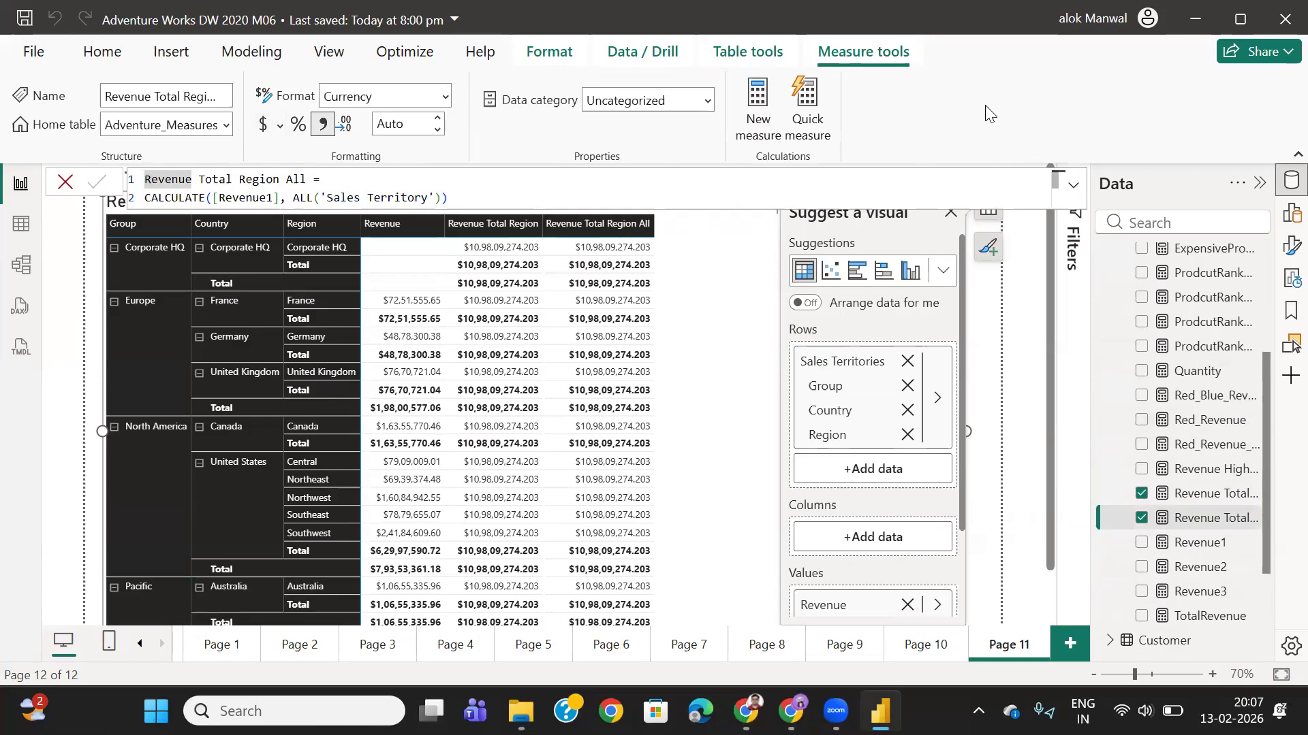
click(65, 182)
click(950, 212)
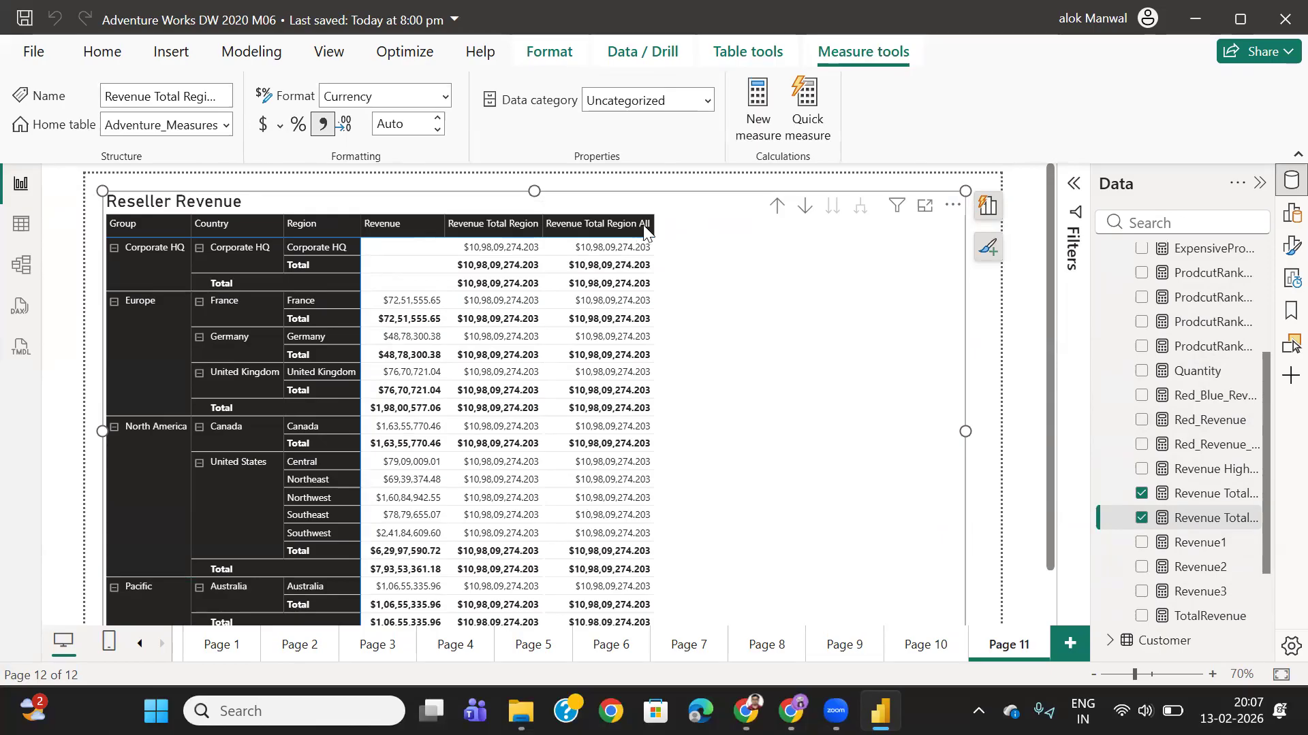
- Review the REMOVEFILTERS function in the Revenue Total Region measure's formula
click(1210, 495)
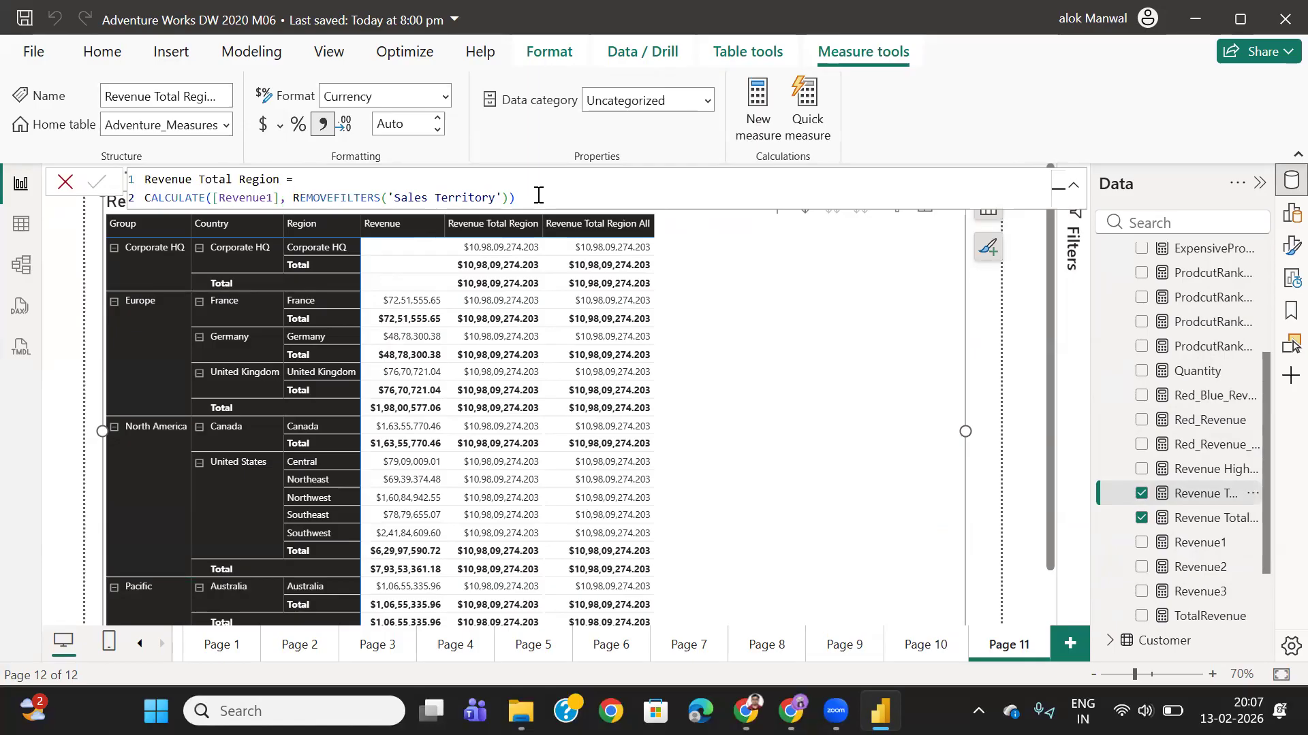
drag(293, 198, 380, 194)
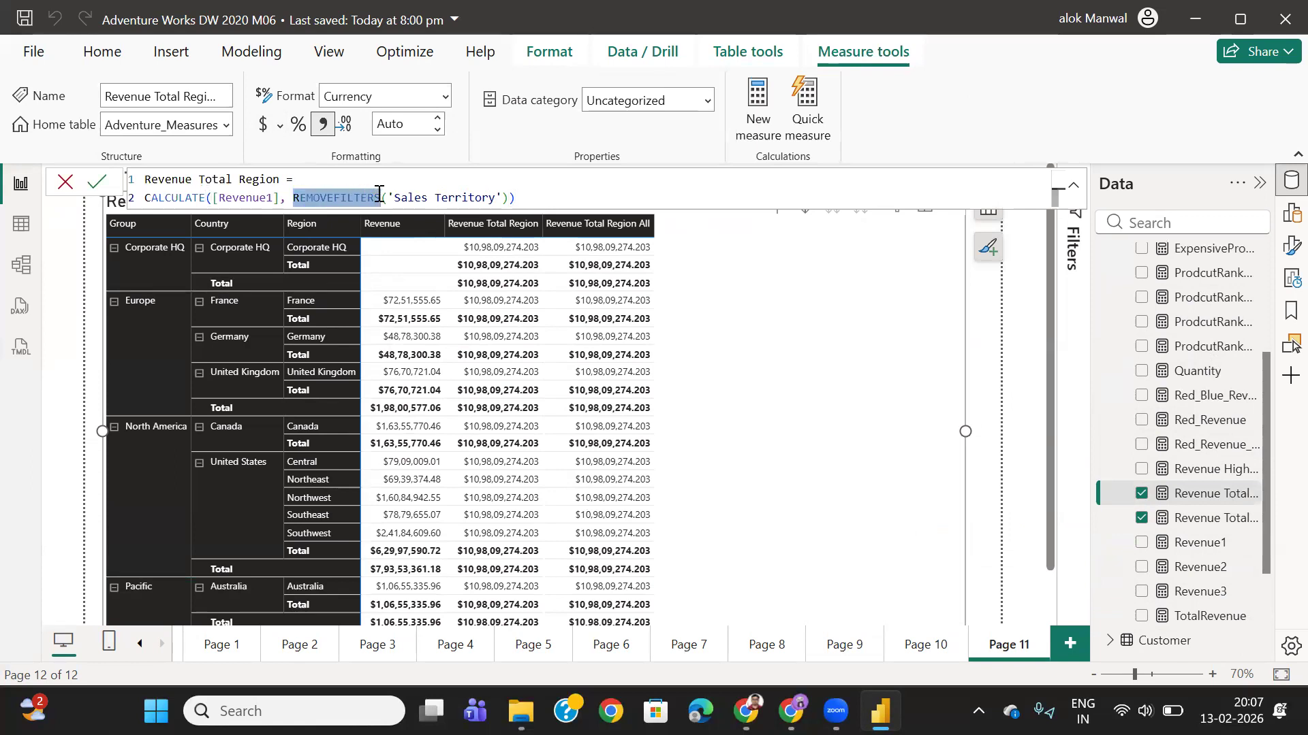
click(537, 196)
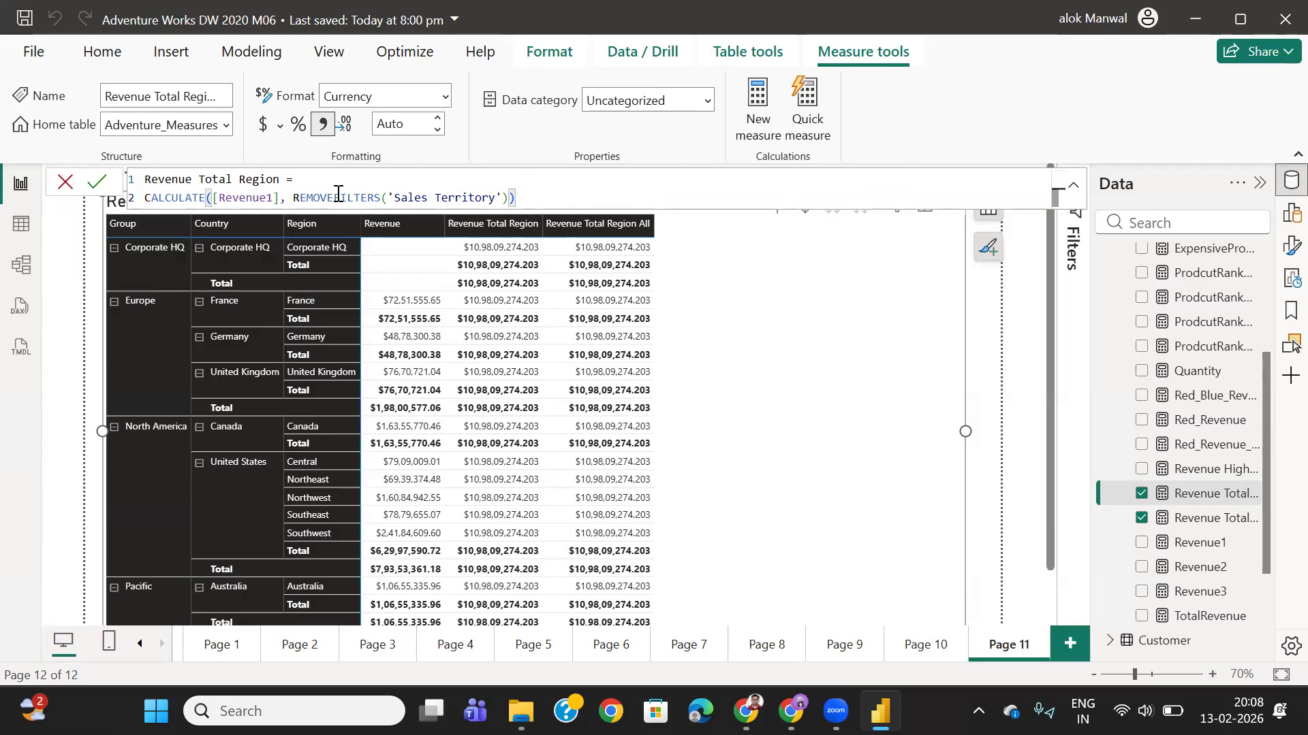
click(989, 122)
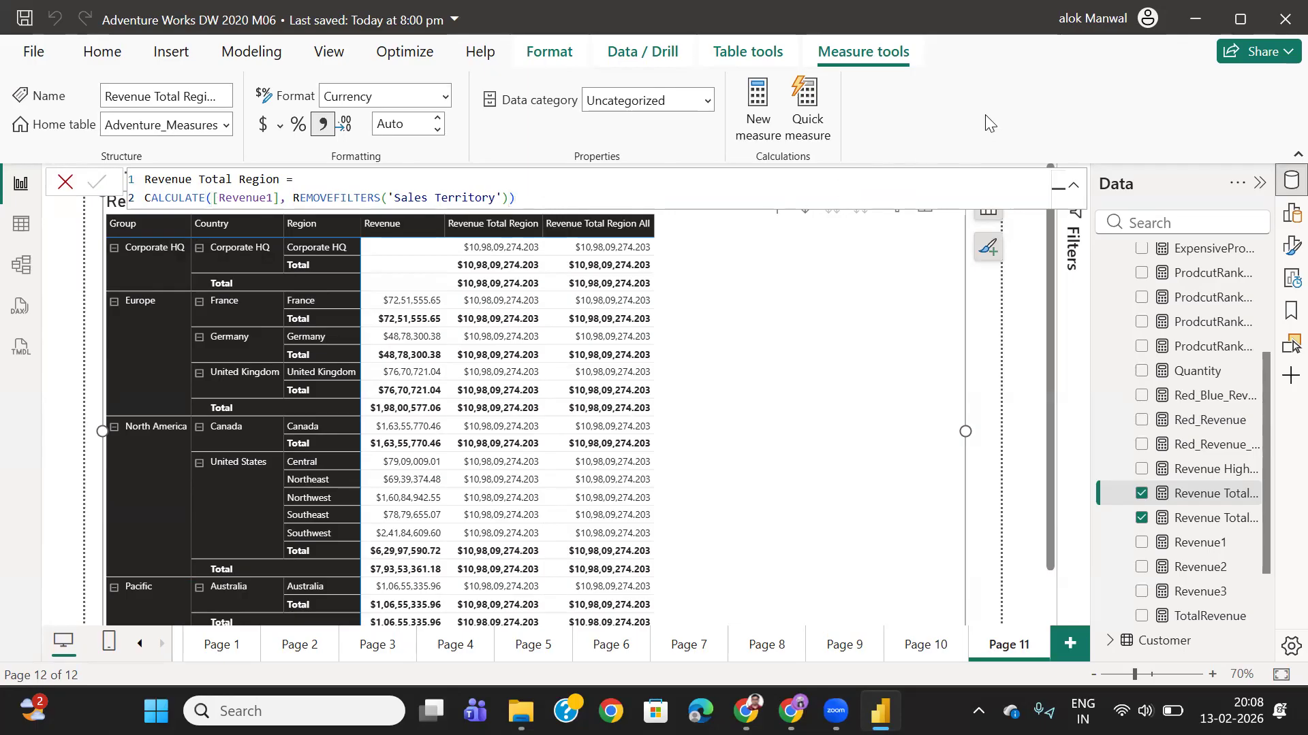